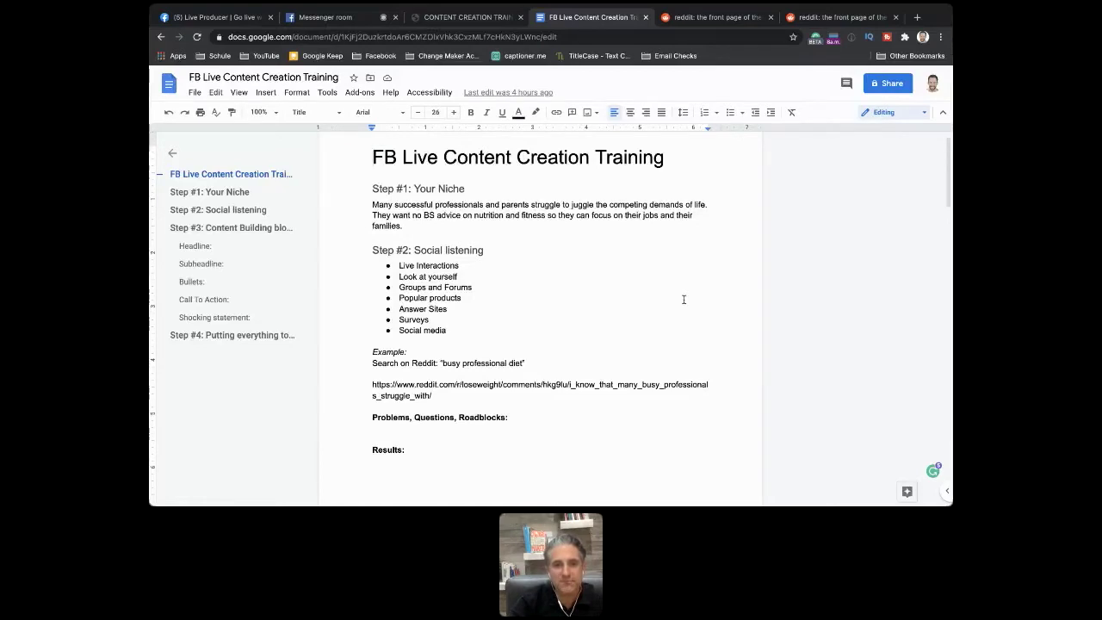
Step: Switch to Reddit, search for "busy professionals diet" and close the spare Reddit tab
key("ctrl+Tab")
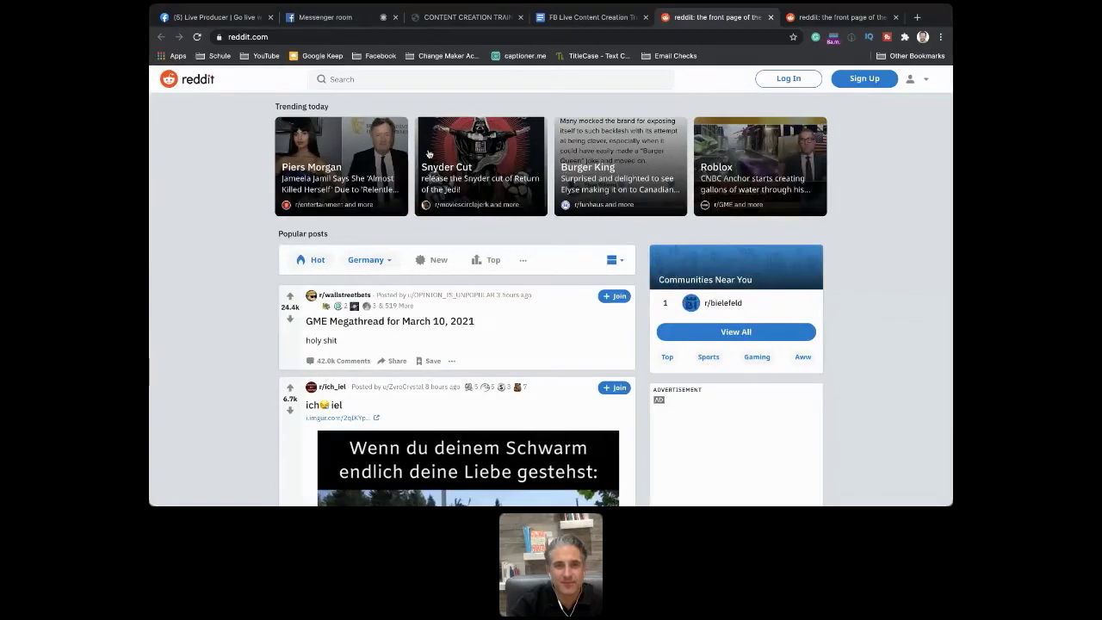
left_click(395, 78)
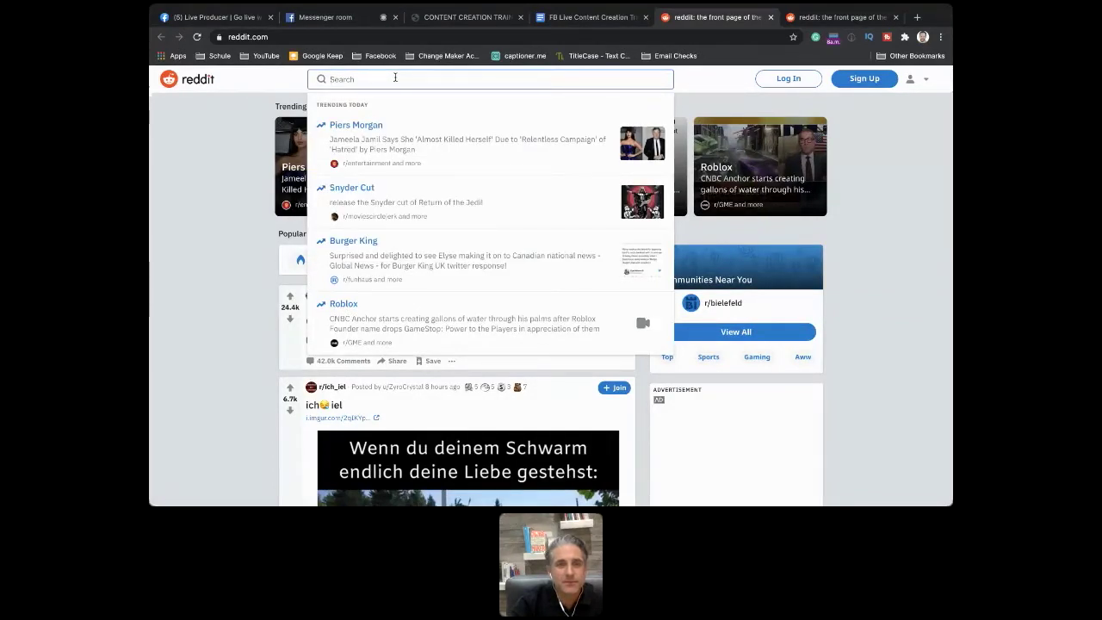
type("busy professional diet")
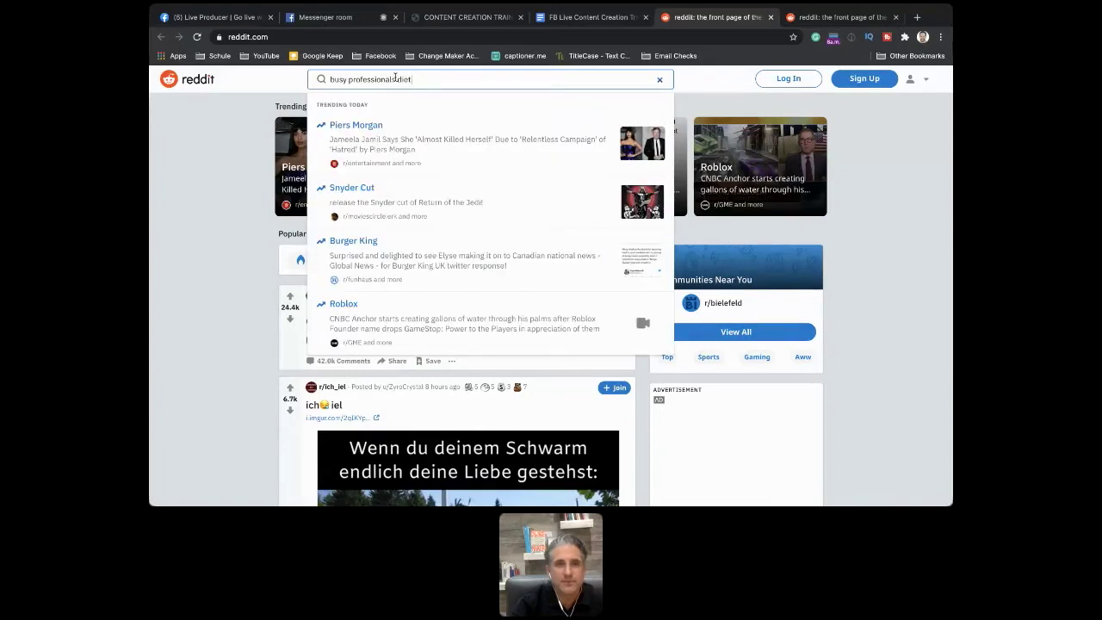
key("Return")
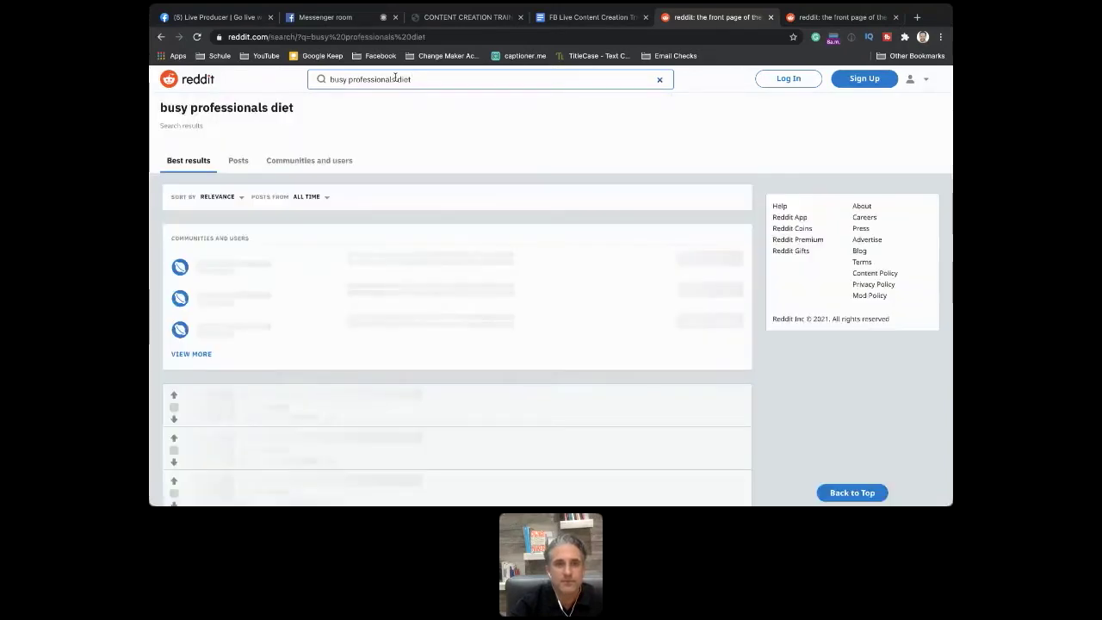
left_click(897, 17)
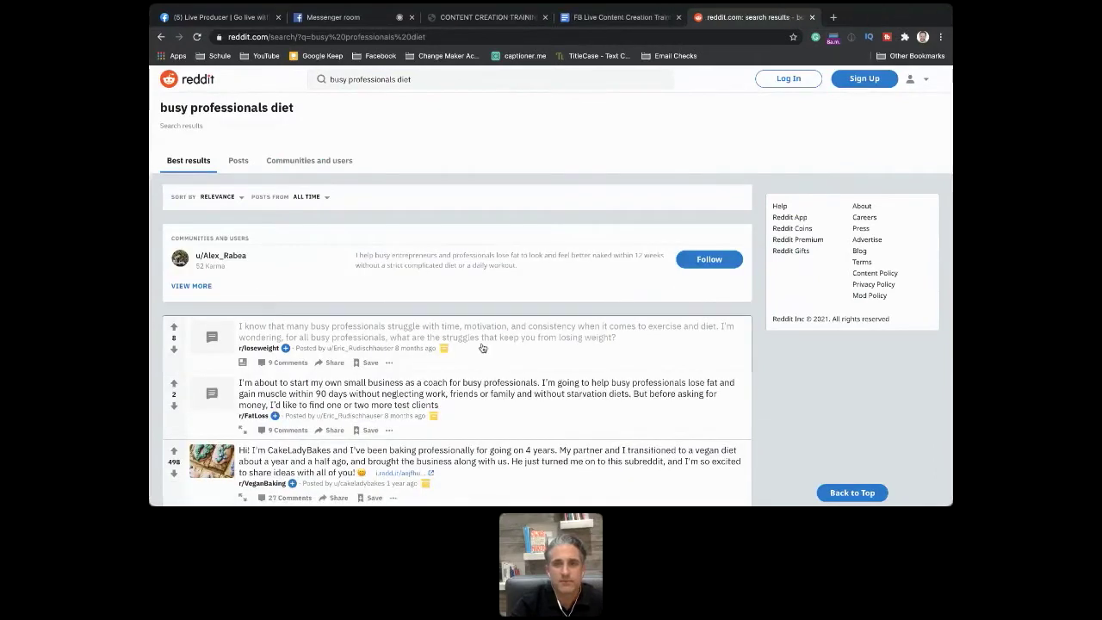
Step: Open the r/loseweight post about what keeps busy professionals from losing weight and read its first comments
scroll(234, 261, "down", 1)
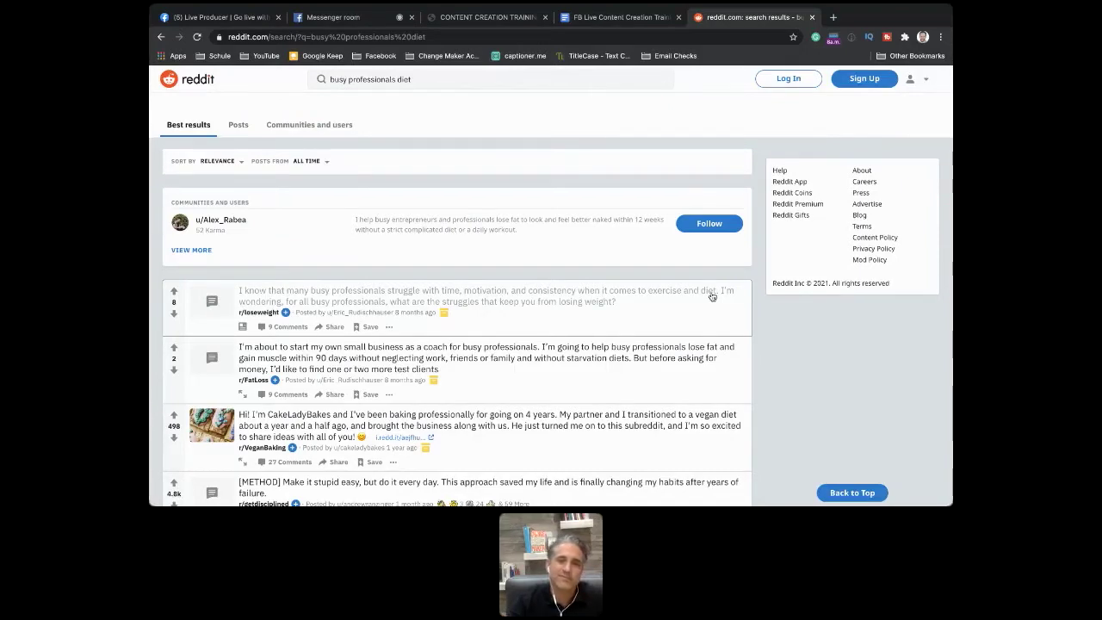
left_click(617, 306)
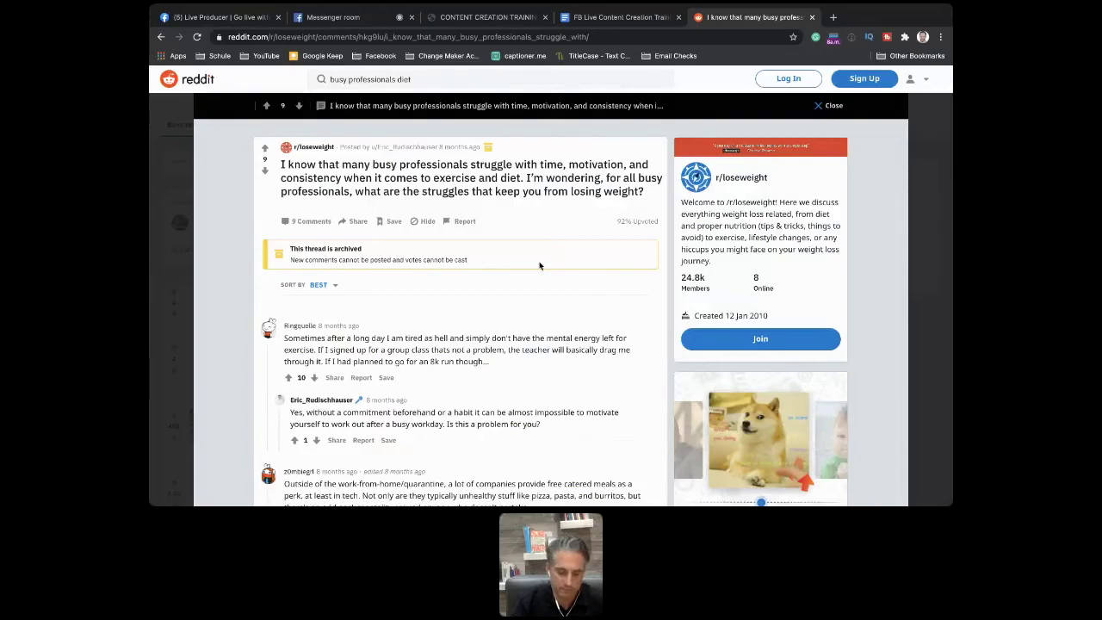
scroll(540, 265, "down", 2)
scroll(540, 265, "down", 2)
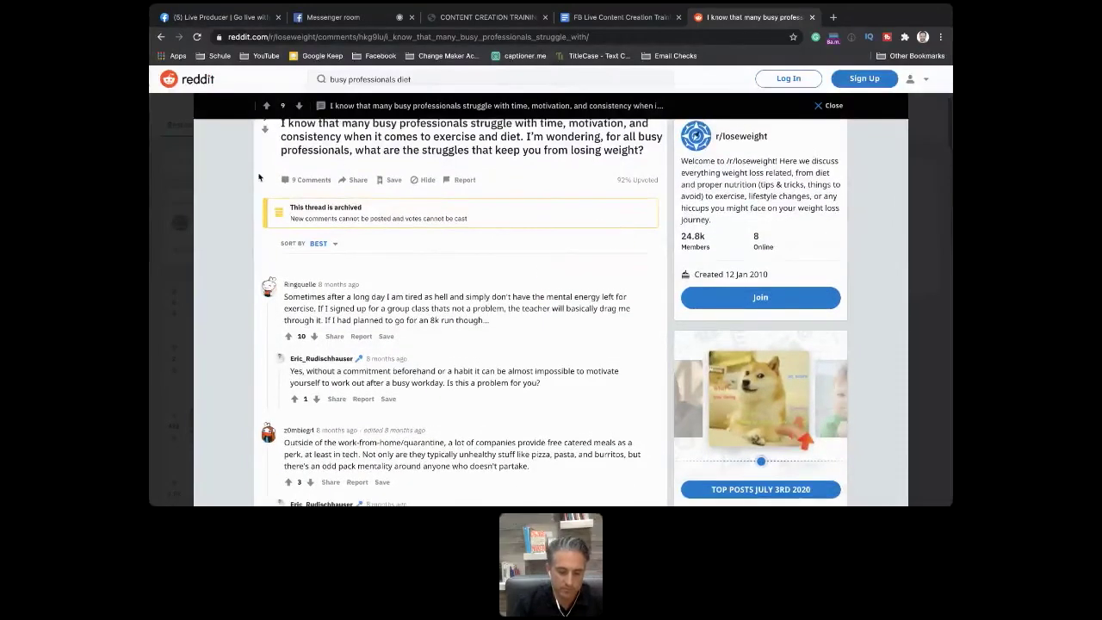
scroll(461, 340, "down", 3)
left_click(454, 358)
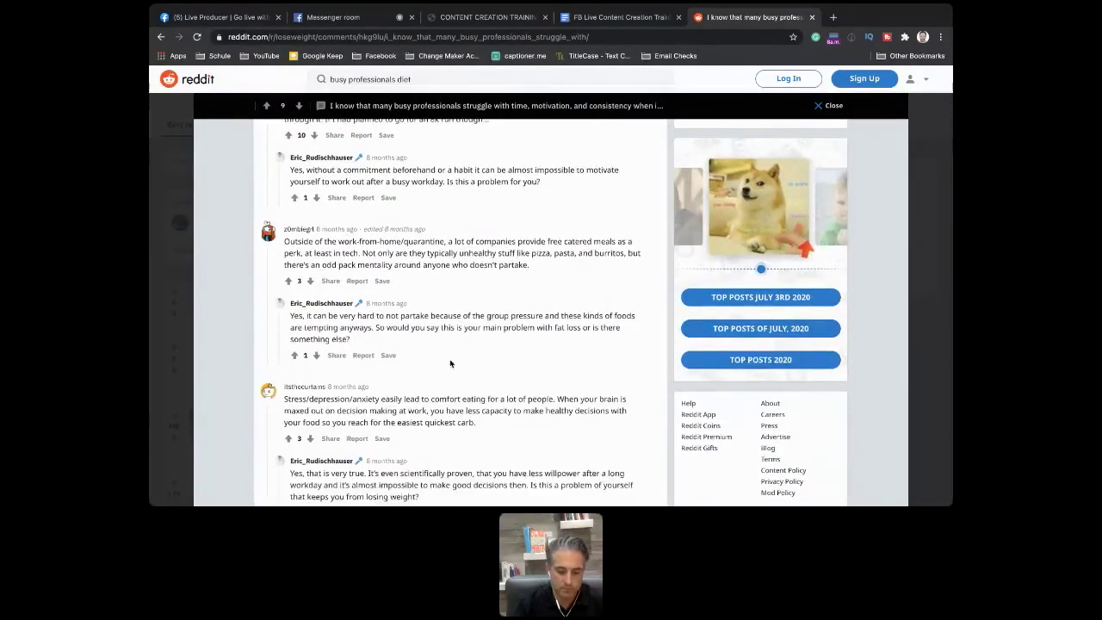
scroll(529, 320, "up", 2)
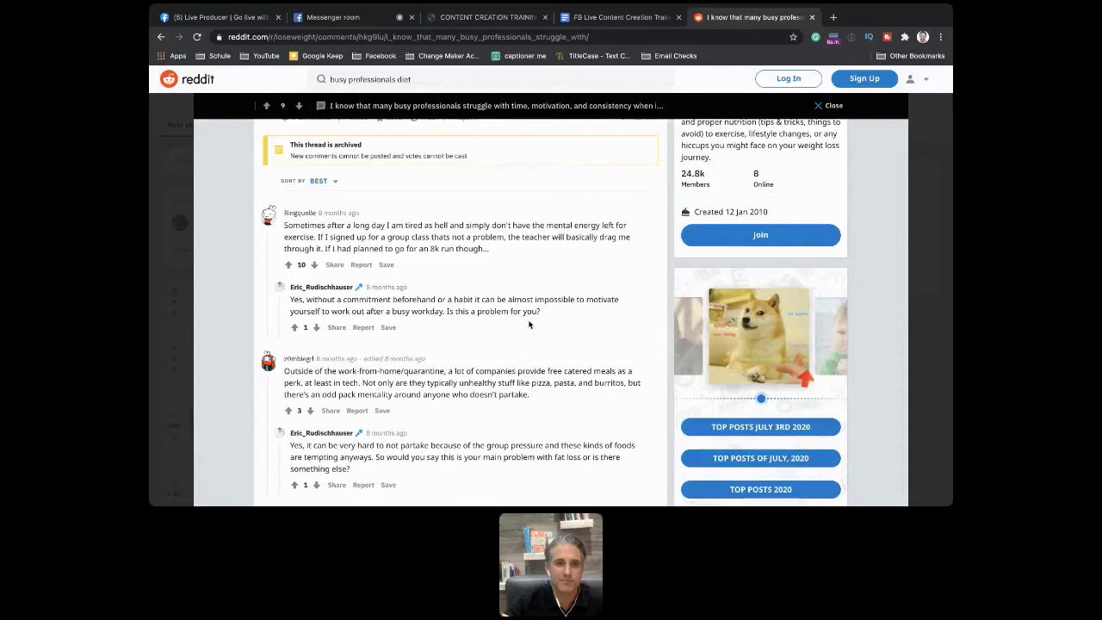
Step: Check the live chat in the Messenger room and return to the FB Live Content Creation Training document
left_click(361, 17)
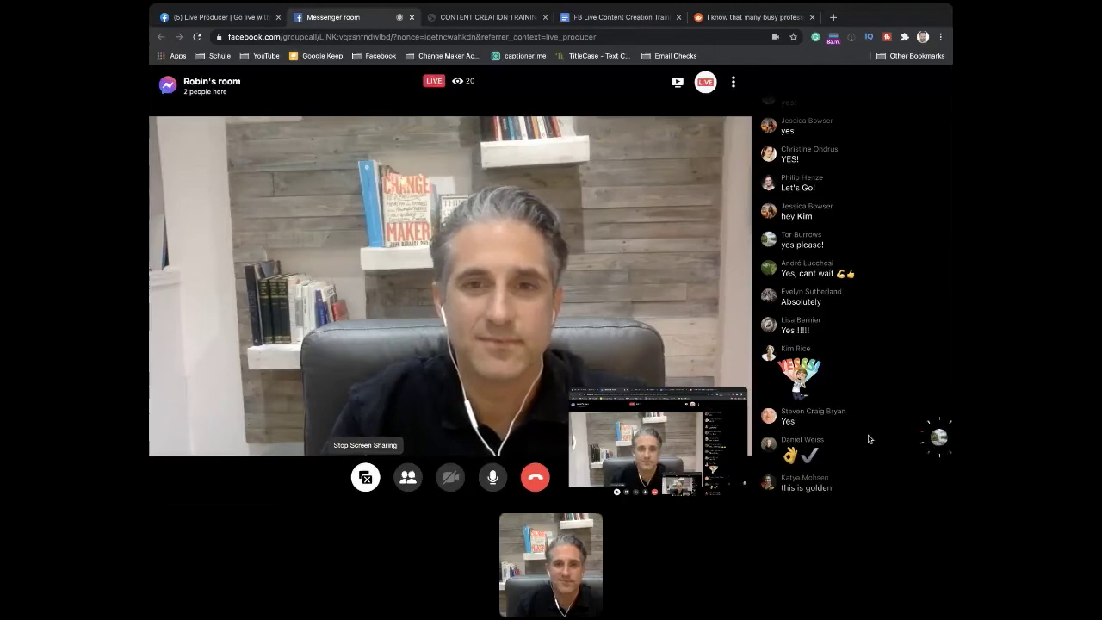
key("ctrl+Tab")
key("ctrl+Tab")
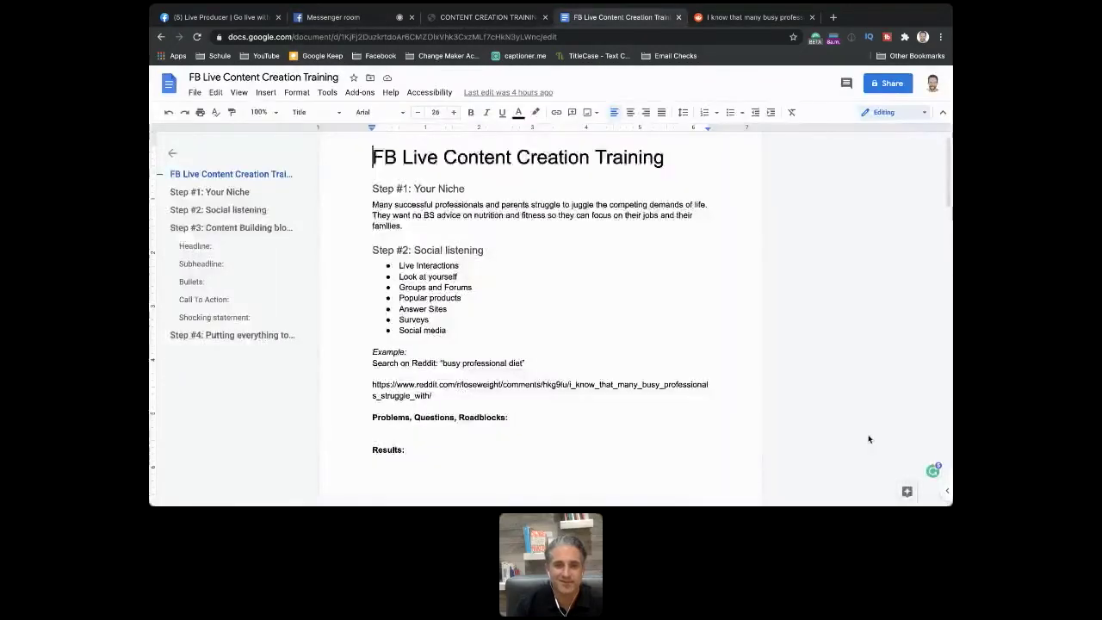
Step: Go back to the Reddit thread and reread its question and top comments about exercise, food and stress struggles
key("ctrl+Tab")
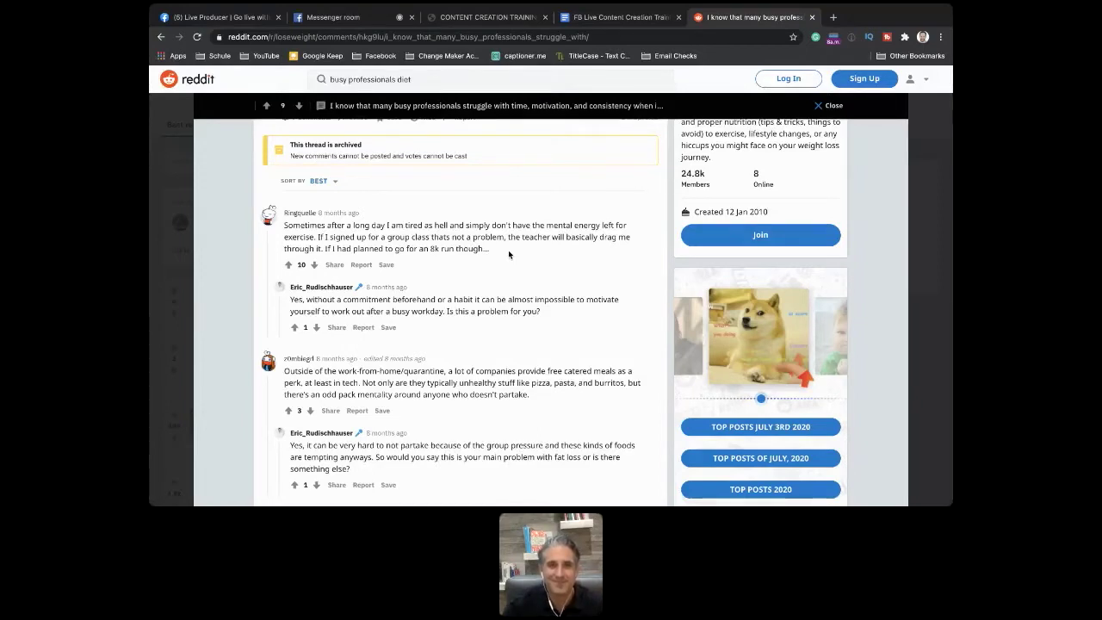
scroll(508, 254, "down", 2)
scroll(340, 215, "up", 3)
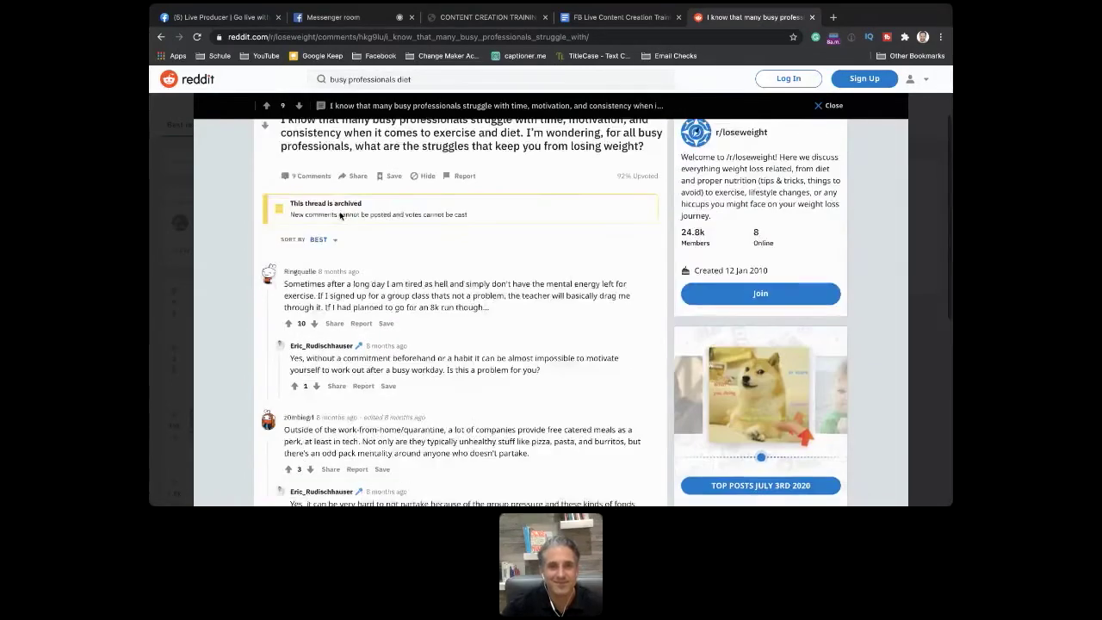
scroll(340, 216, "up", 1)
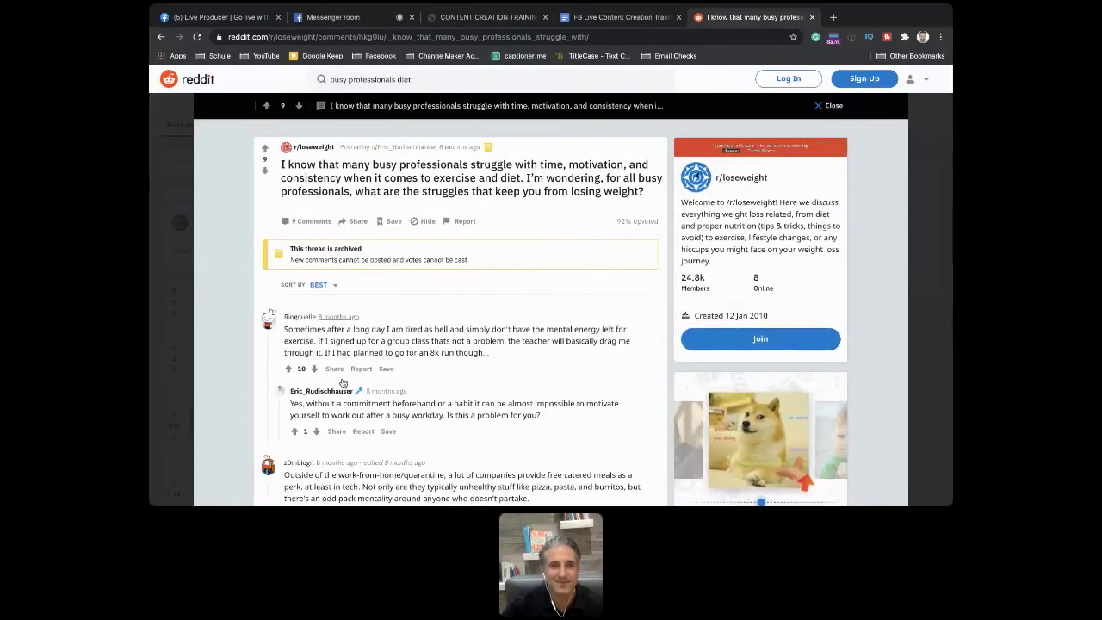
scroll(342, 382, "down", 5)
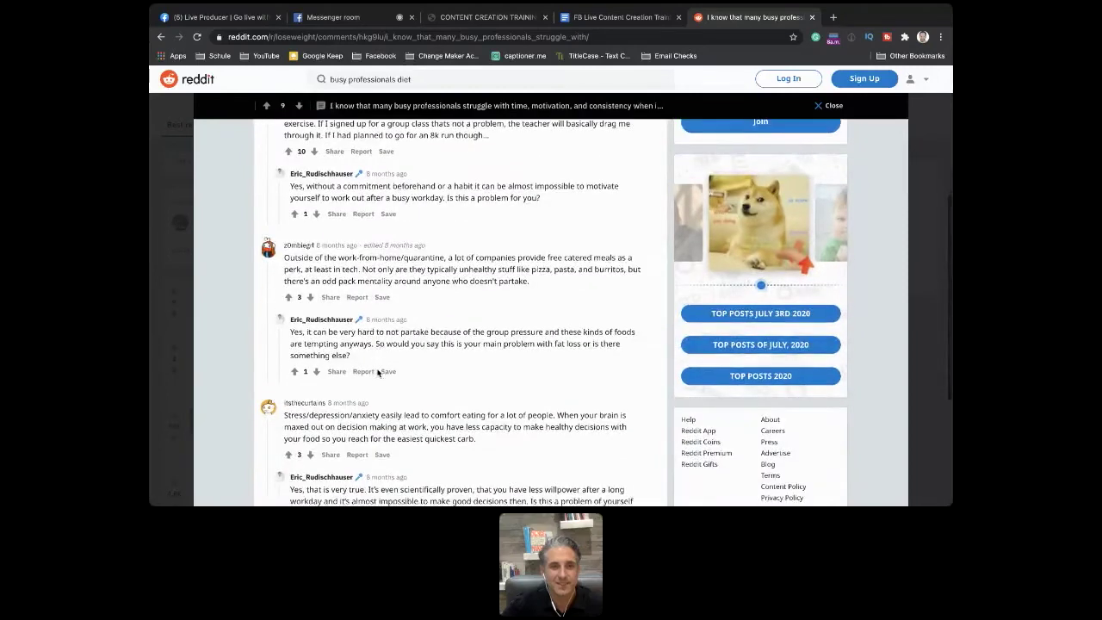
scroll(305, 269, "down", 1)
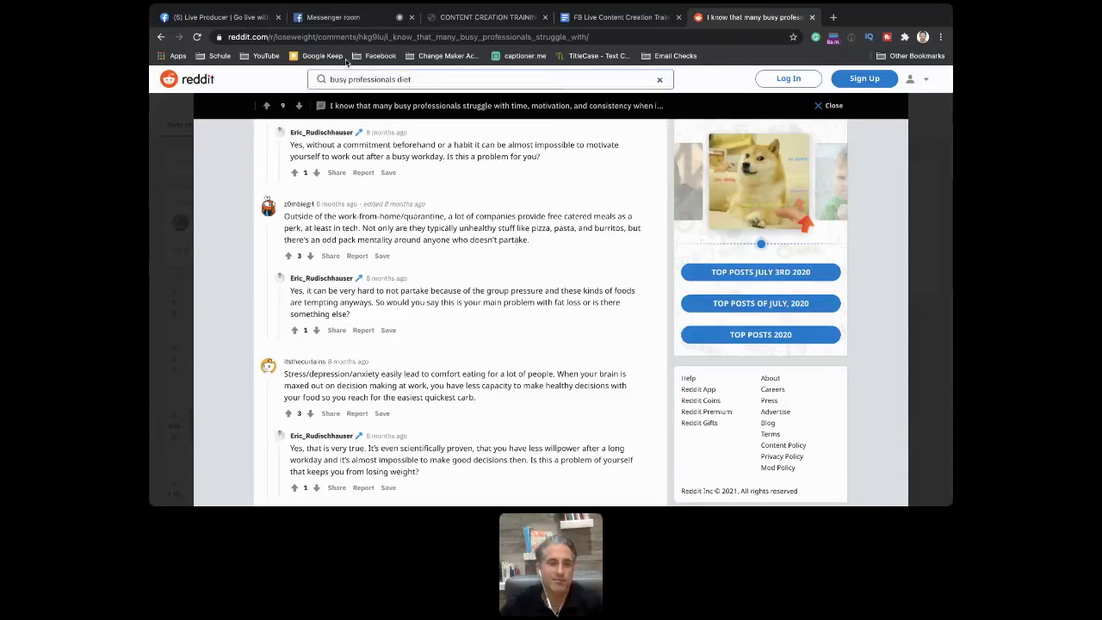
Step: Check the Messenger room's live chat and read the rest of the Reddit thread down to its last comment
left_click(344, 17)
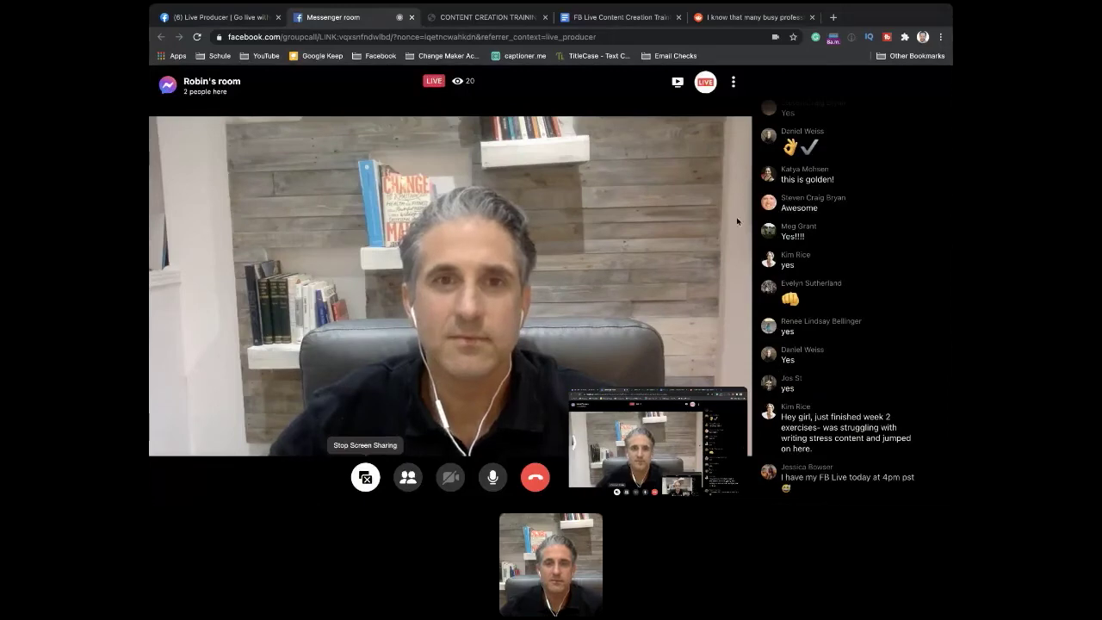
key("super+9")
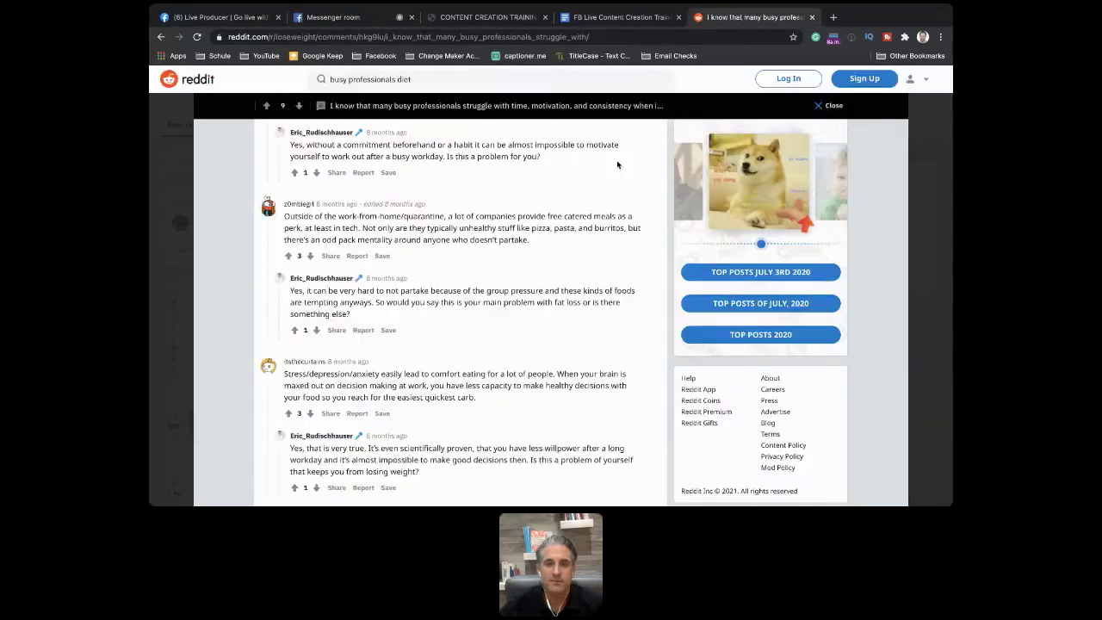
scroll(534, 330, "down", 4)
scroll(534, 329, "up", 1)
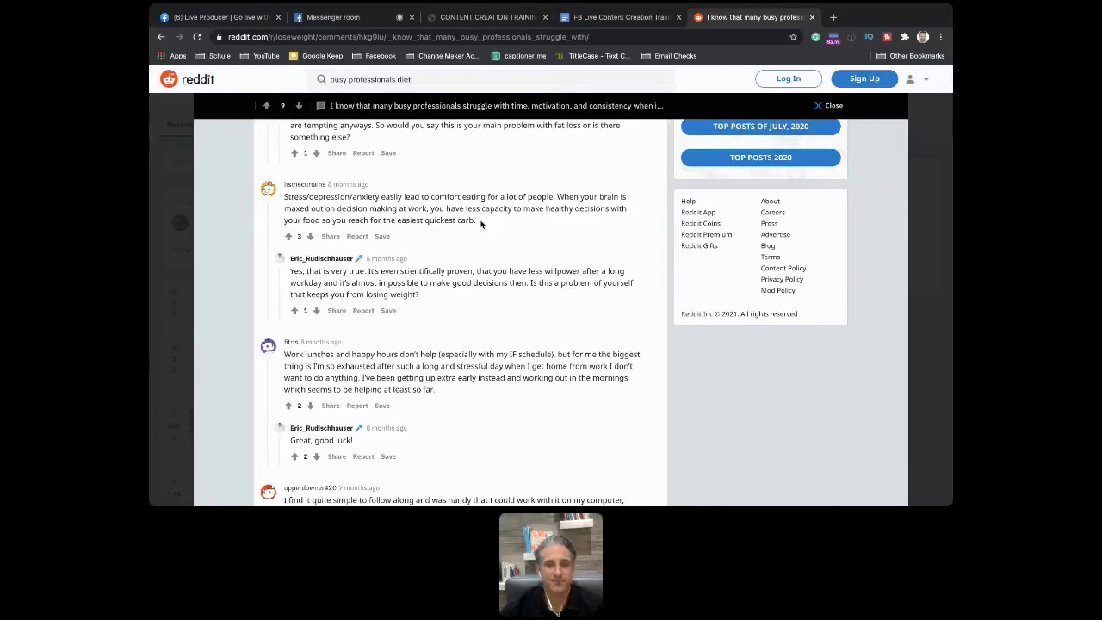
scroll(480, 222, "down", 1)
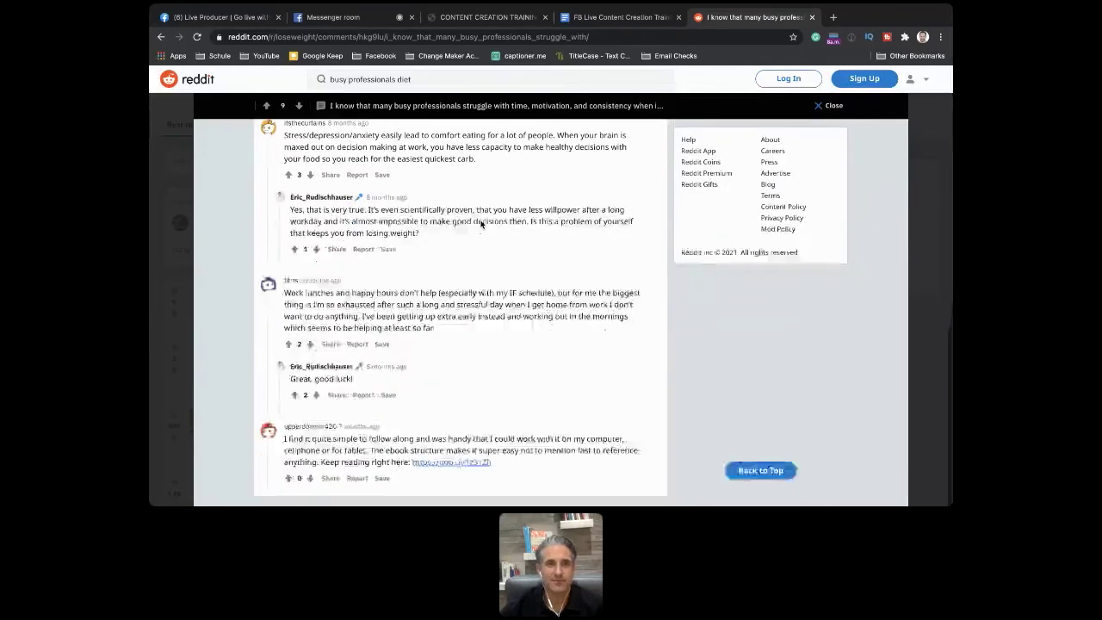
scroll(481, 222, "up", 3)
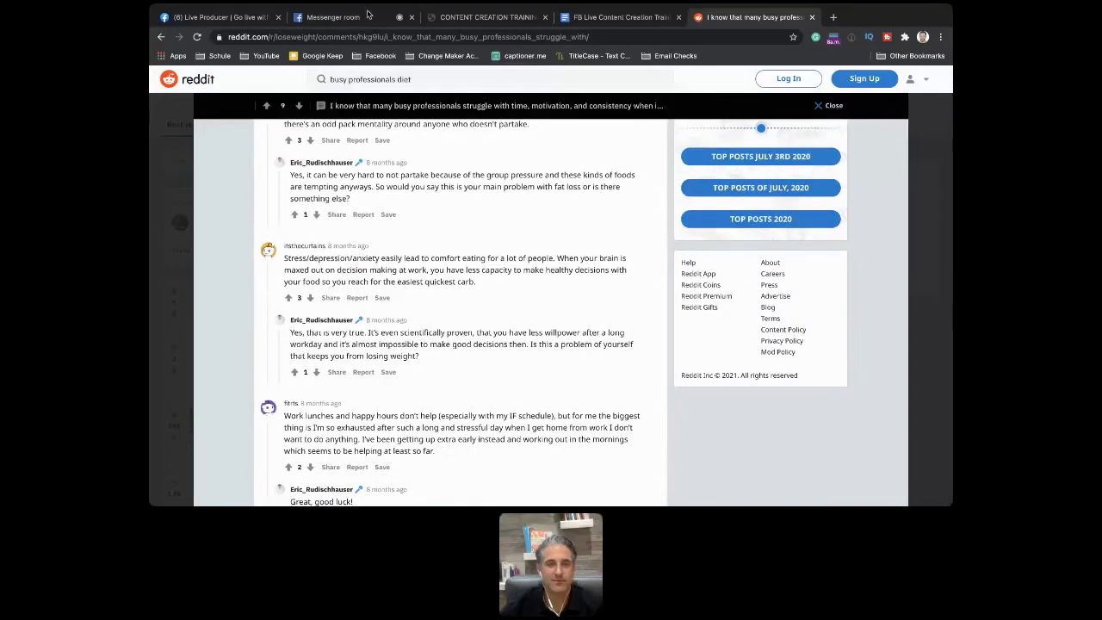
Step: Check the Messenger room's live chat and review the training document's empty Problems, Questions, Roadblocks and Results sections
left_click(353, 23)
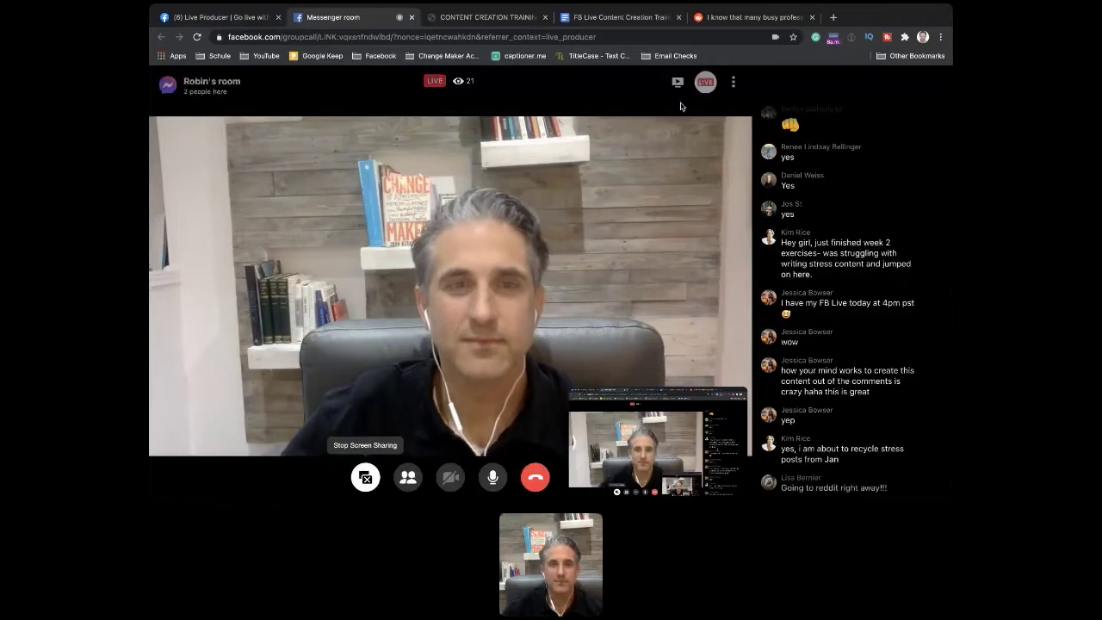
left_click(653, 26)
scroll(569, 351, "down", 3)
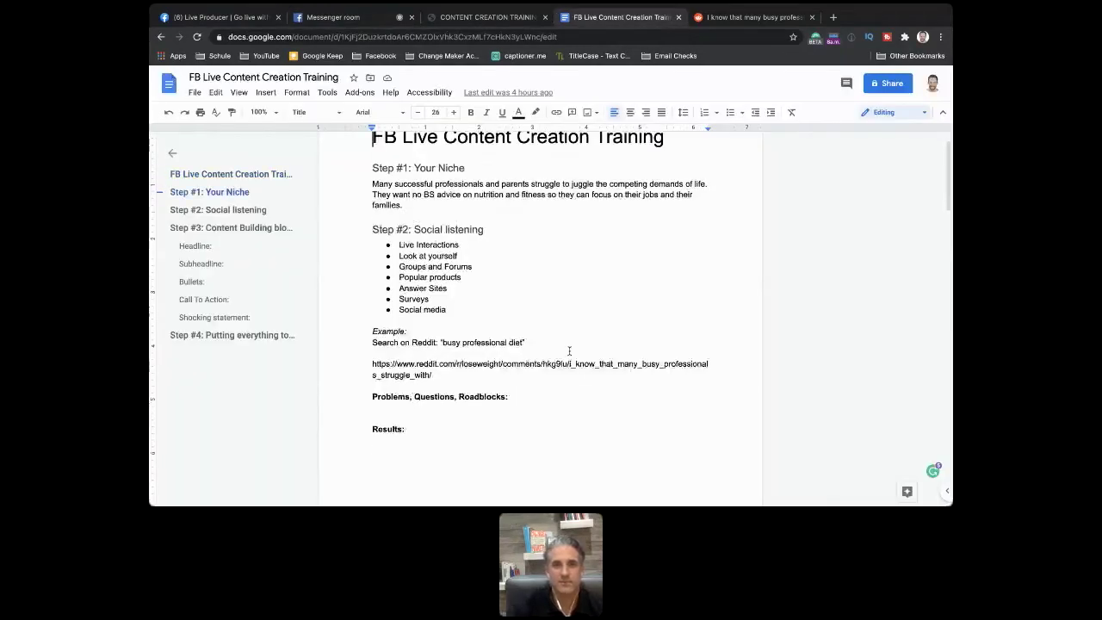
left_click(389, 320)
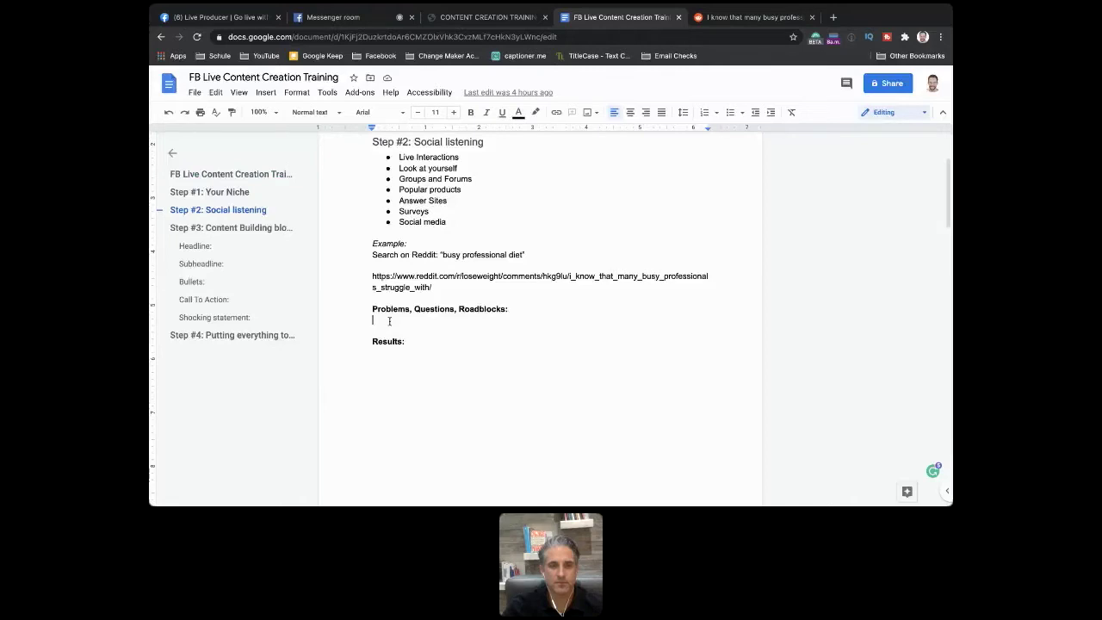
left_click(374, 361)
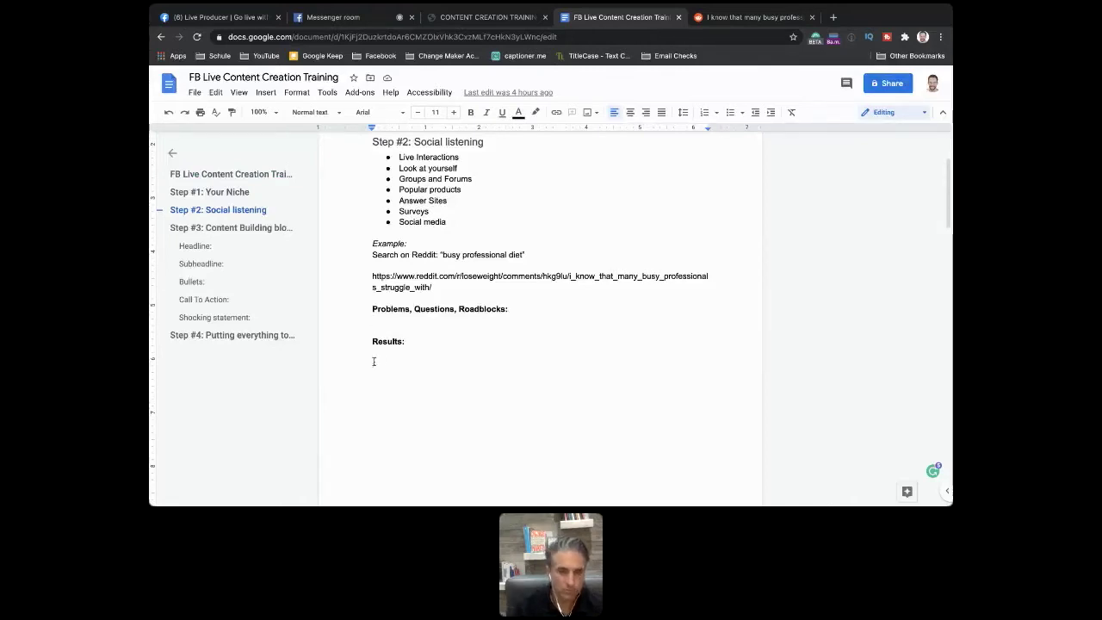
left_click(353, 22)
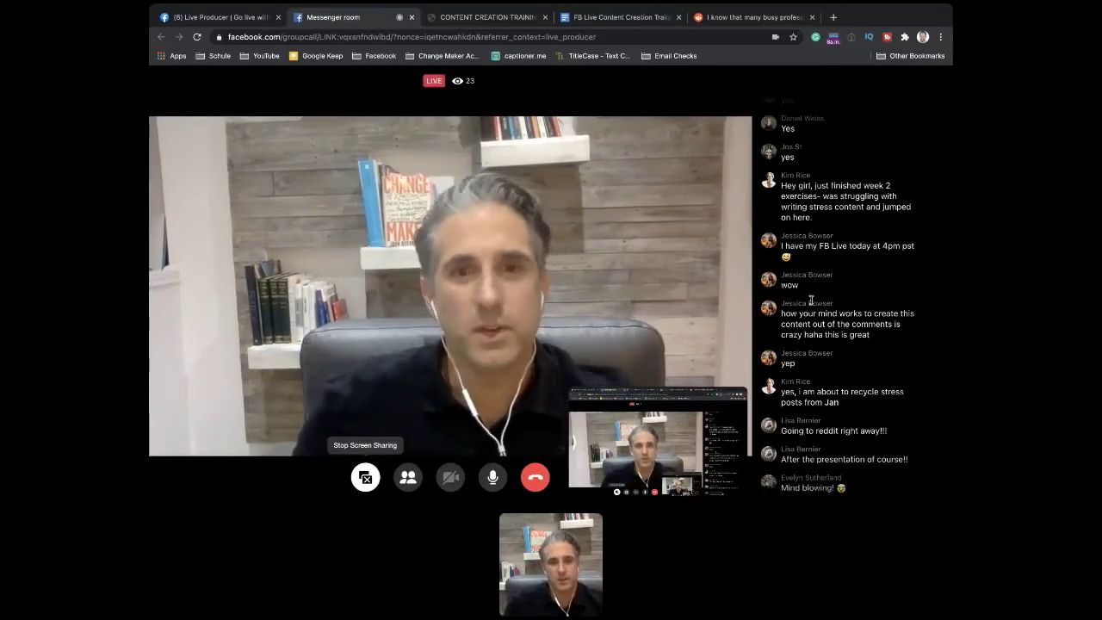
left_click(620, 17)
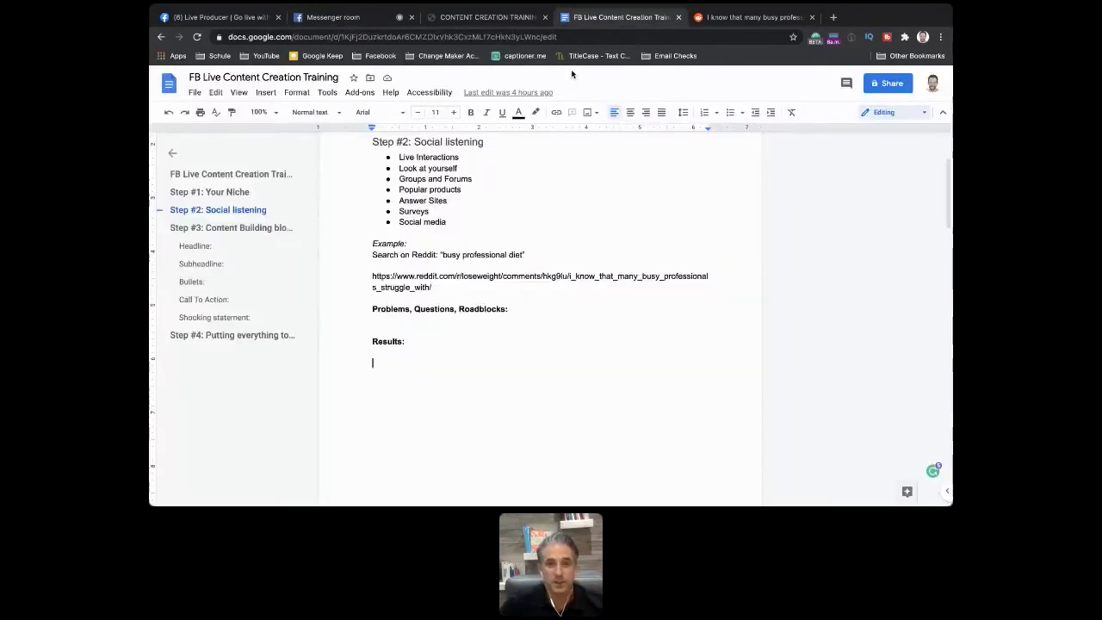
Step: Enter "Disordered eating/emotional eating," on the empty line under Problems, Questions, Roadblocks
left_click(377, 319)
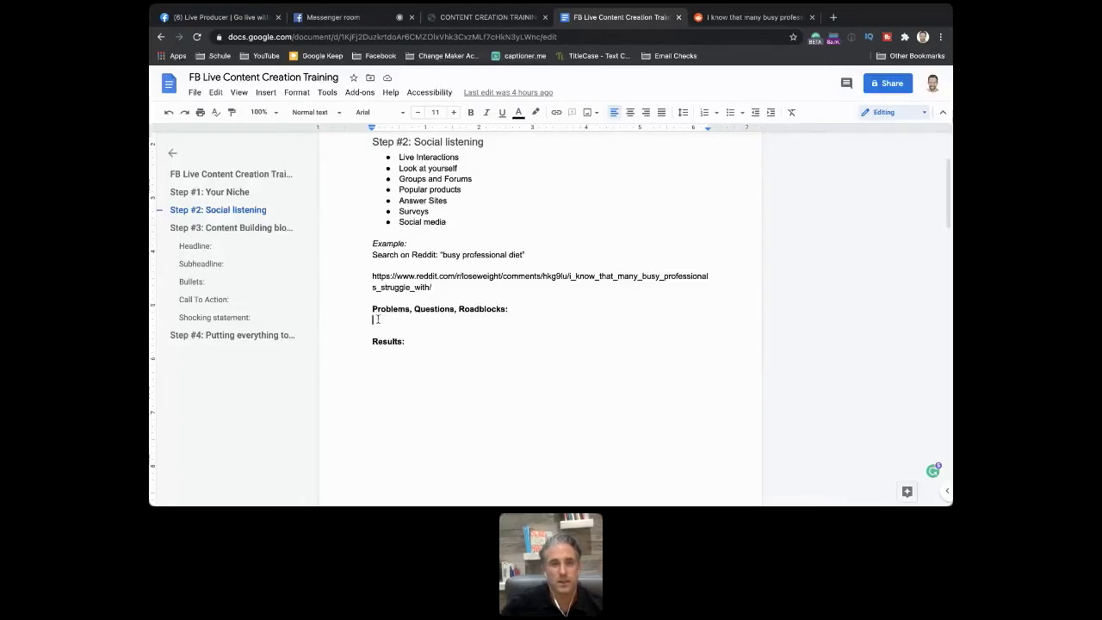
type("Csordered eating")
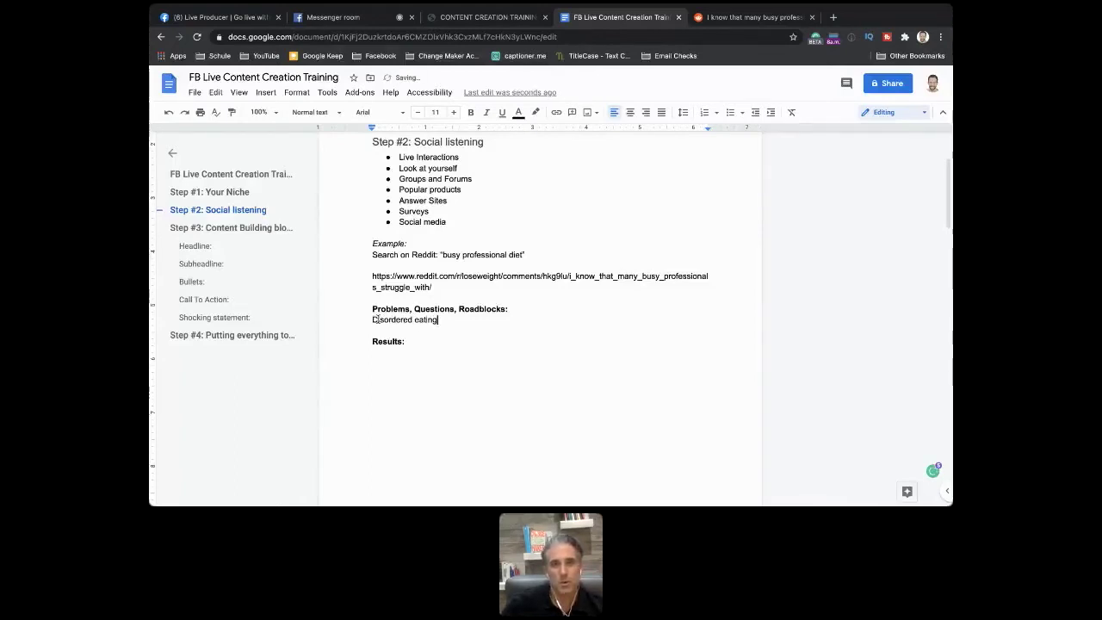
type("/emotional eating,")
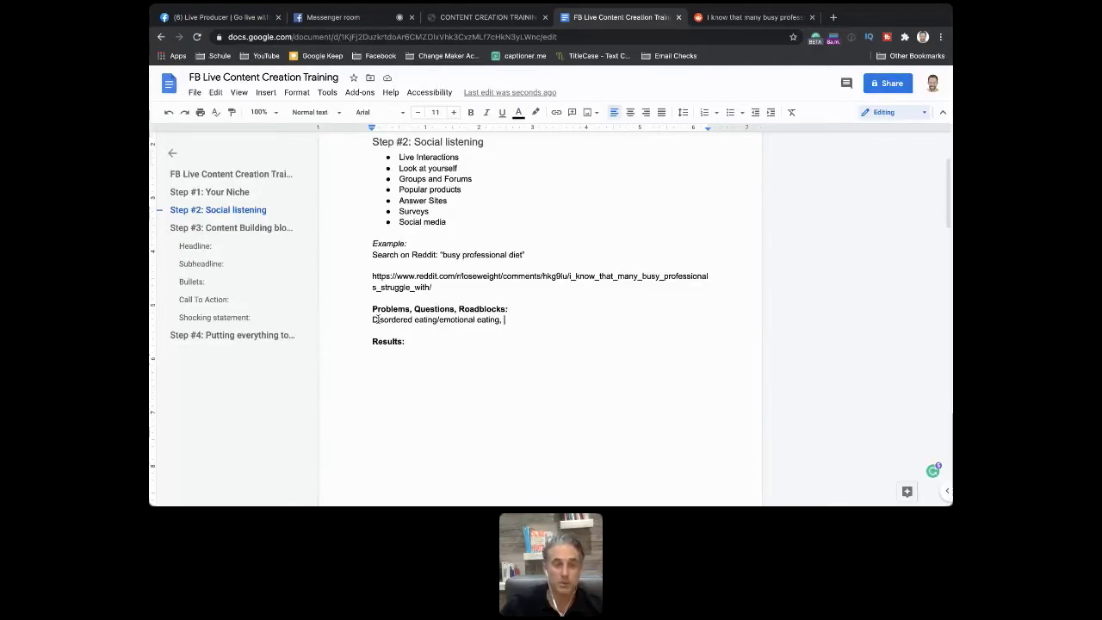
Step: Add a Heading 3 line "Content ideas" below the Results section and start a Normal text line beneath it
left_click(383, 379)
type("Content ideas")
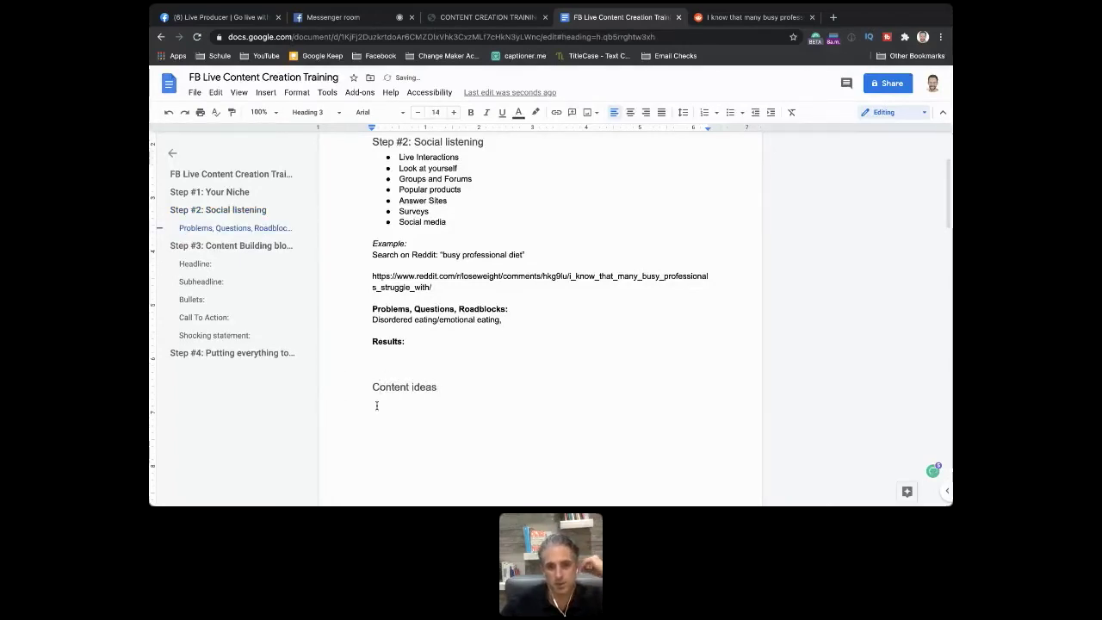
scroll(376, 404, "down", 3)
left_click(410, 173)
key("Return")
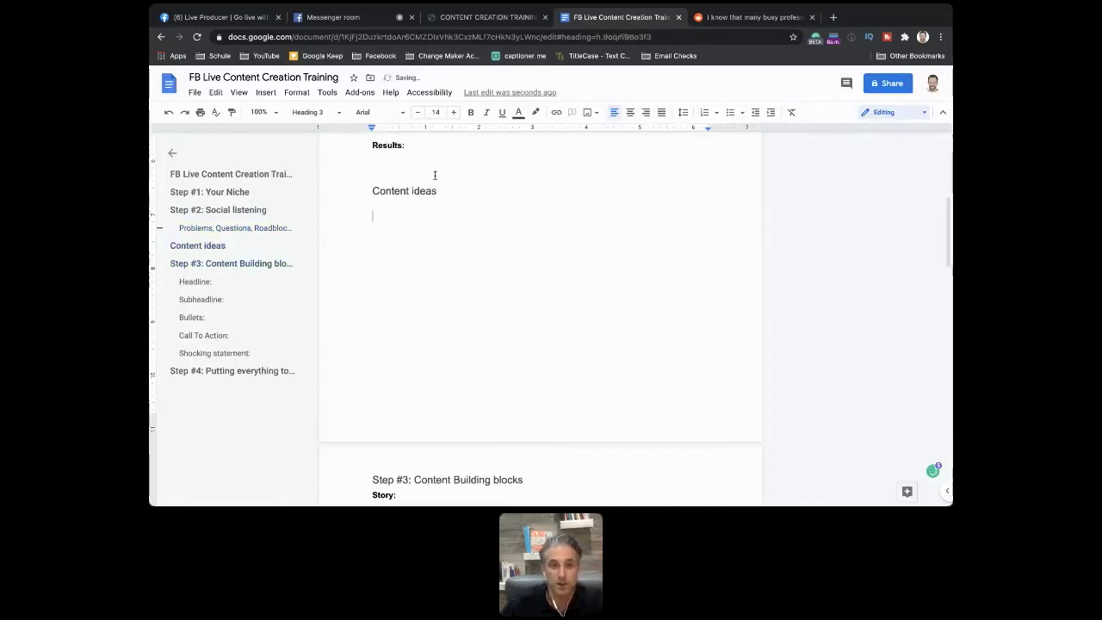
left_click(328, 111)
left_click(330, 137)
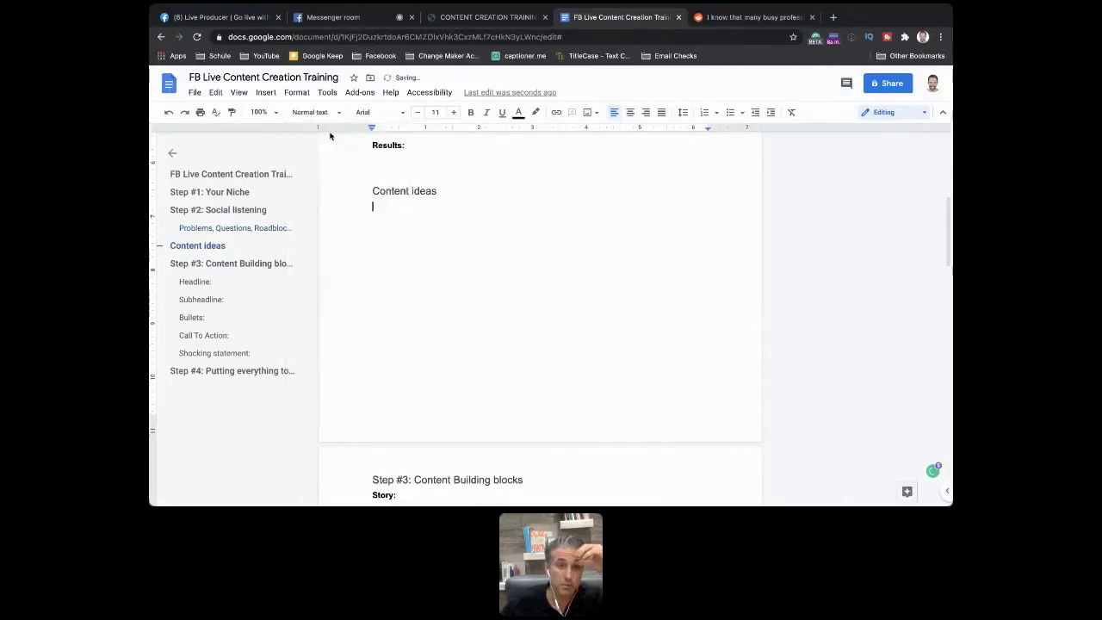
Step: Append "convenience food" to the line under Problems, Questions, Roadblocks and enter "Break the chain" under the Content ideas heading
scroll(417, 209, "up", 2)
left_click(504, 209)
type("conv")
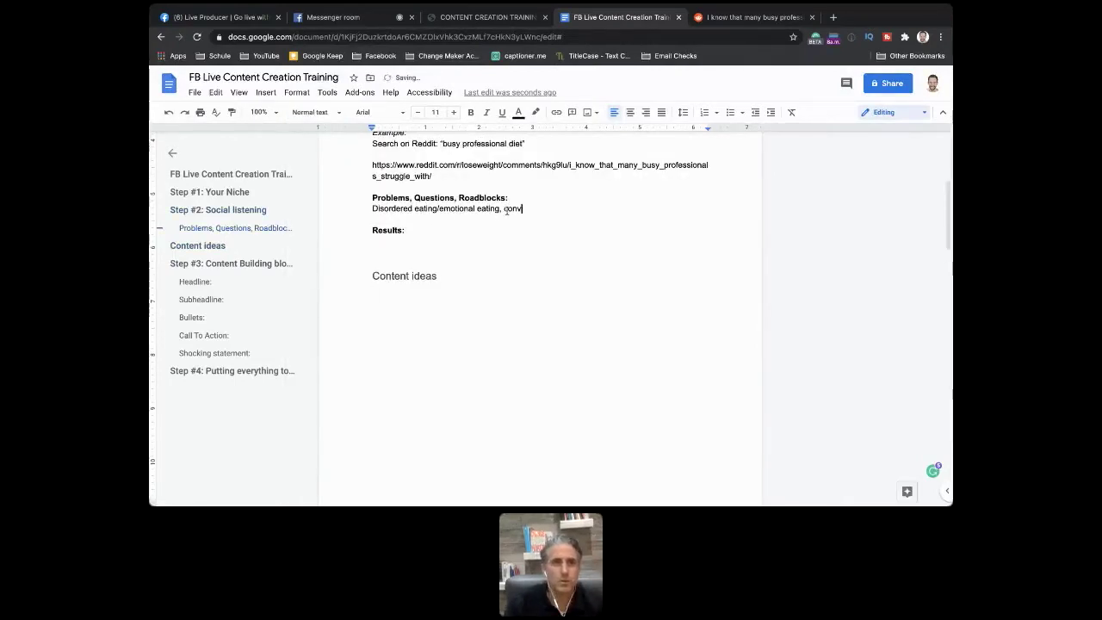
type("enience")
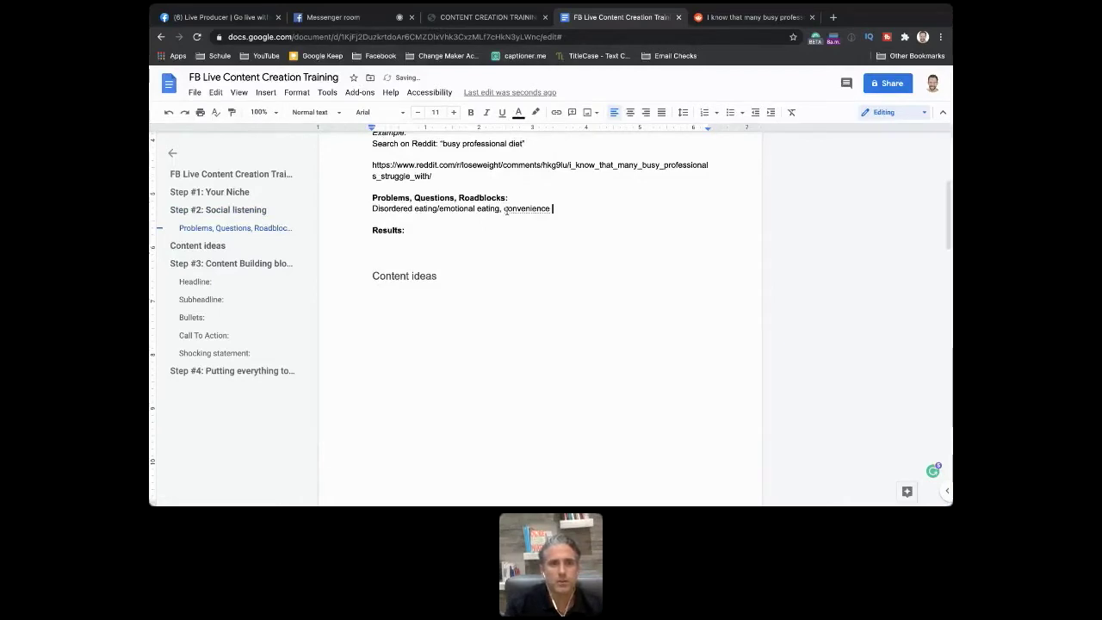
type(" foodgra")
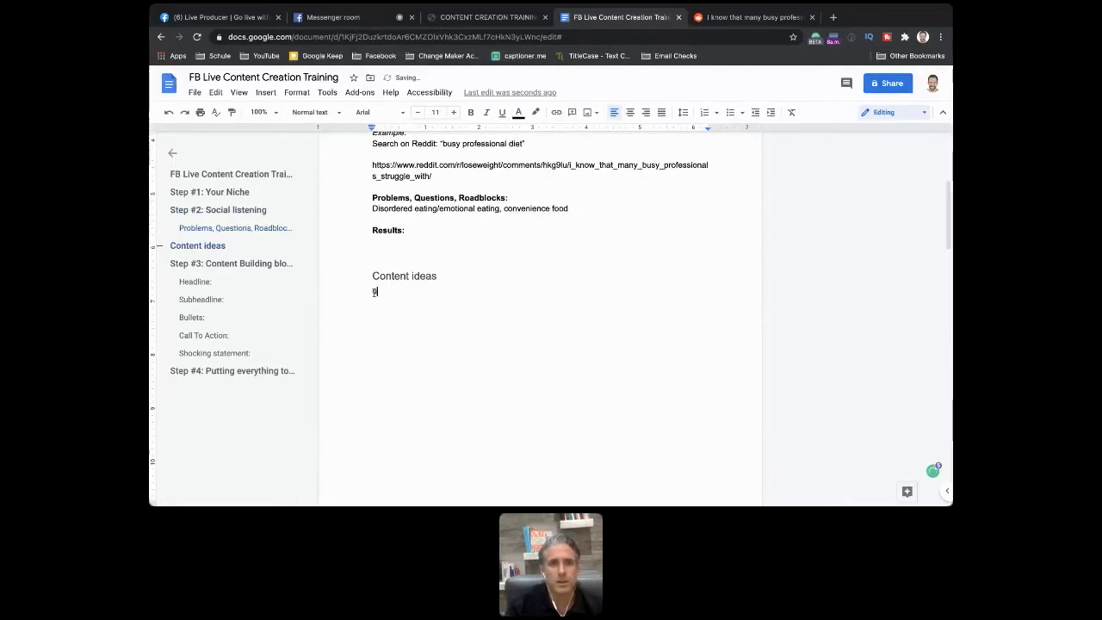
type("ak the chain")
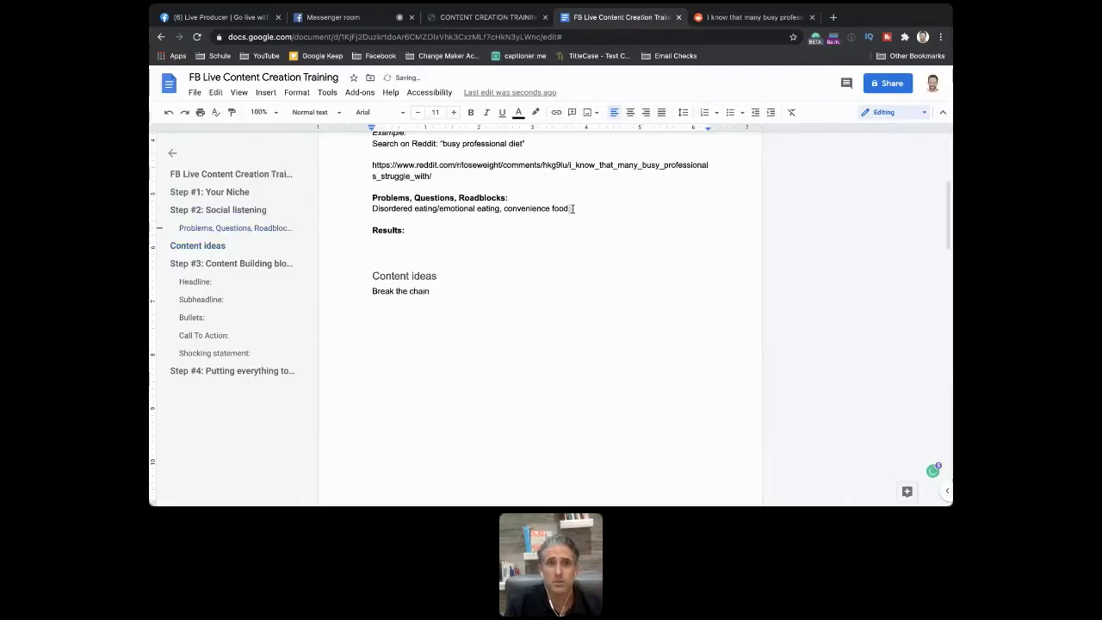
Step: Add "eating on the go," after "convenience food" in the problems line and check the Messenger room
type("ting o")
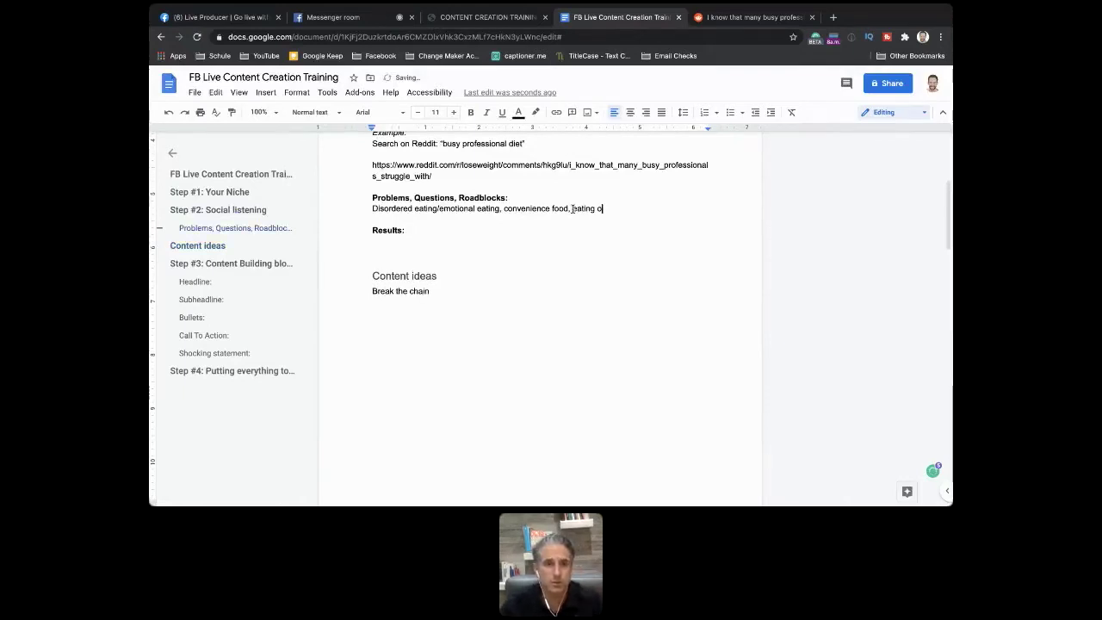
type("n tehe go,")
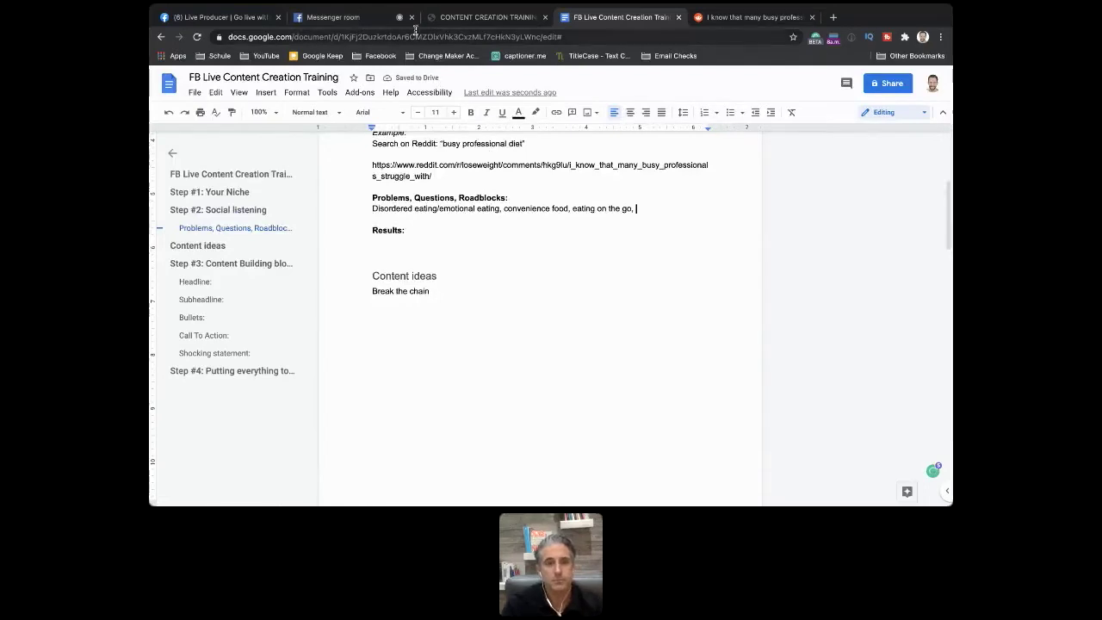
left_click(372, 20)
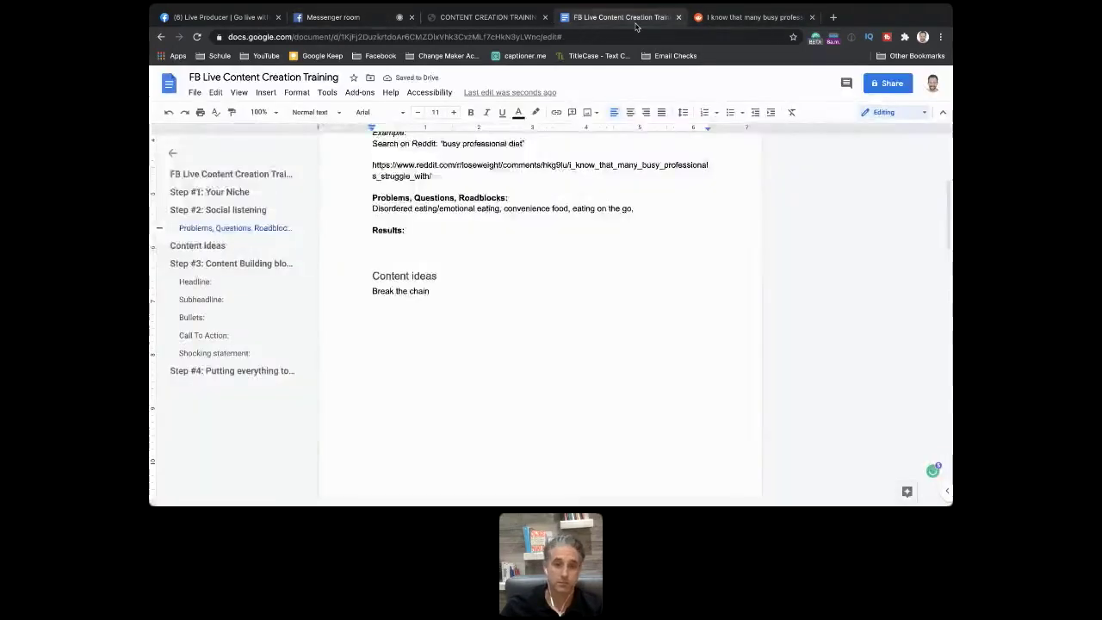
left_click(620, 17)
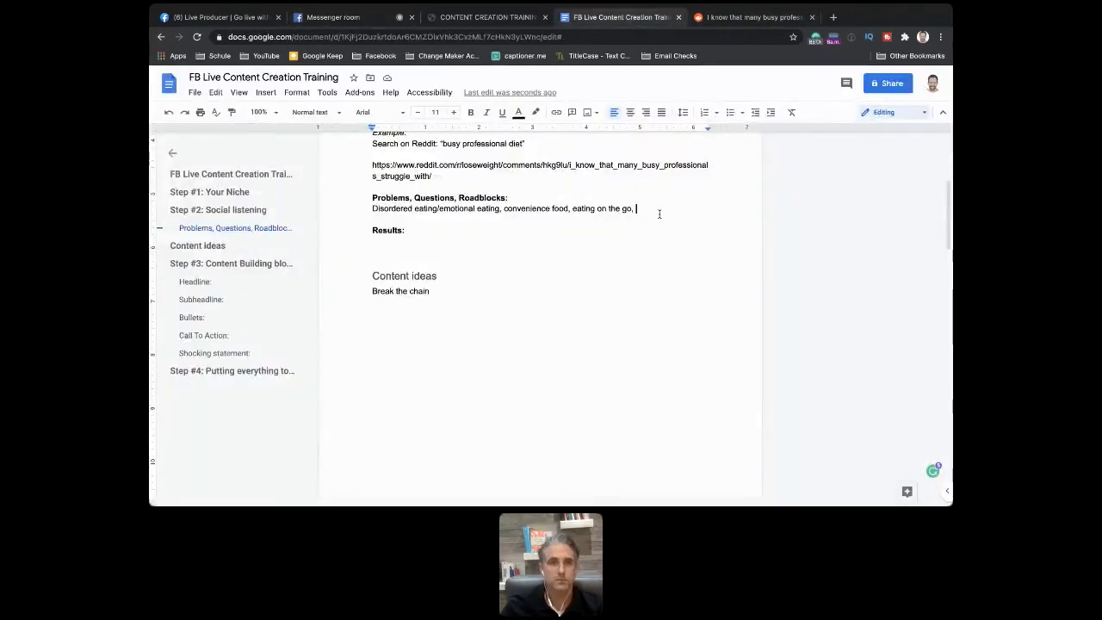
Step: Add a second problems line reading "No energy for exercise, lack of accountability for exercise"
key("Return")
type("No energy for")
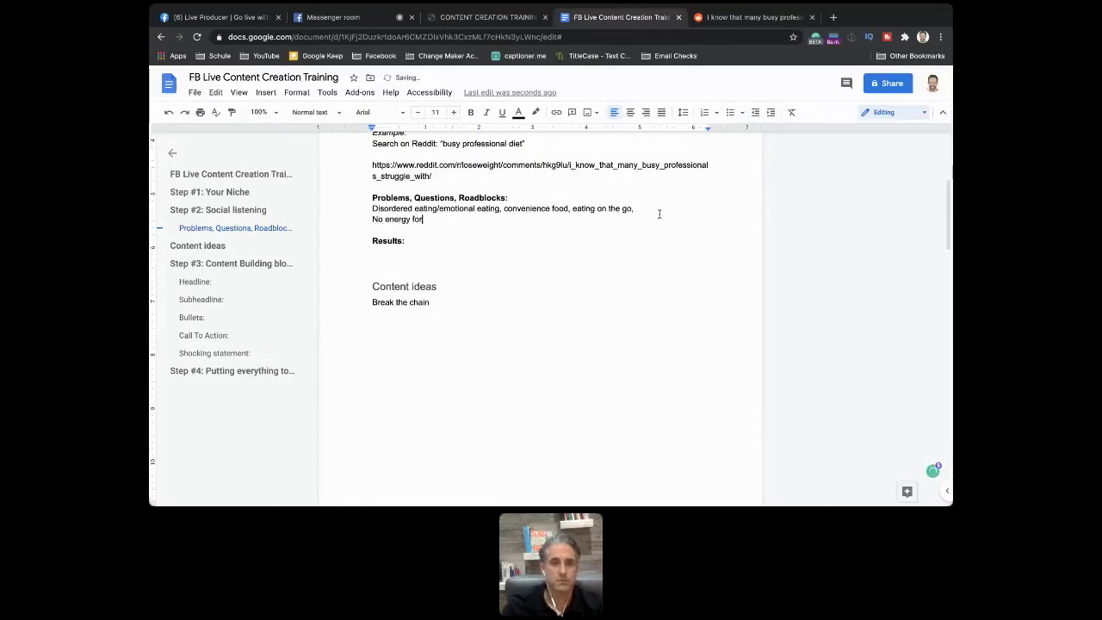
type(" exercise, lack of acco")
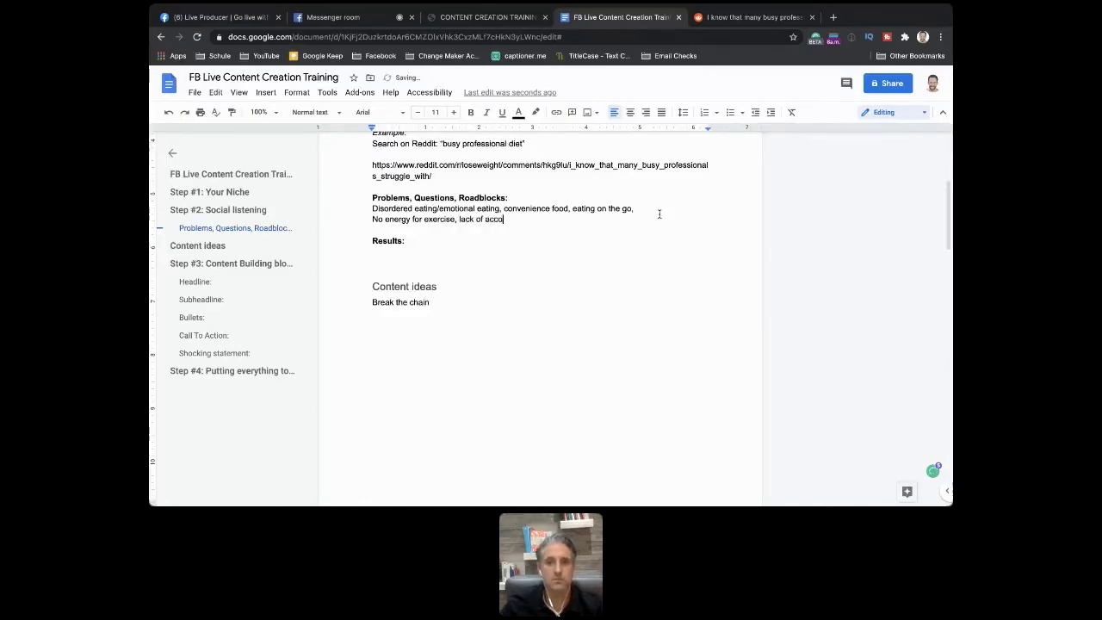
type("untabilil")
type("y for exercise")
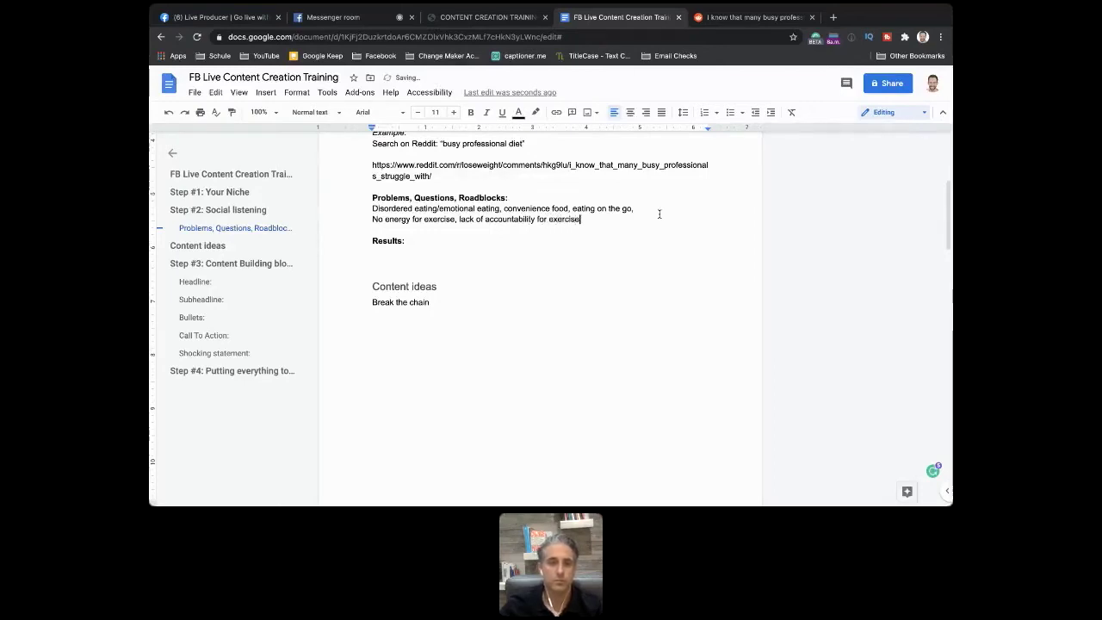
Step: Add the lines "Social pressure to eat a certain way" and "Food environment" to the problems list
key("Return")
type("Social pressure to eat ")
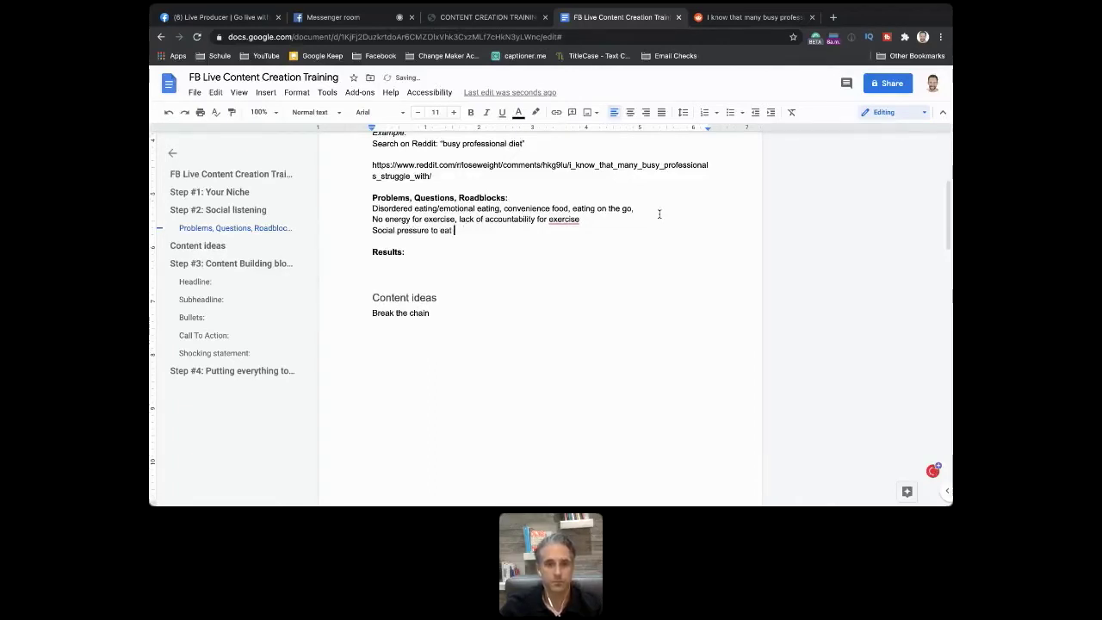
type("a certain way")
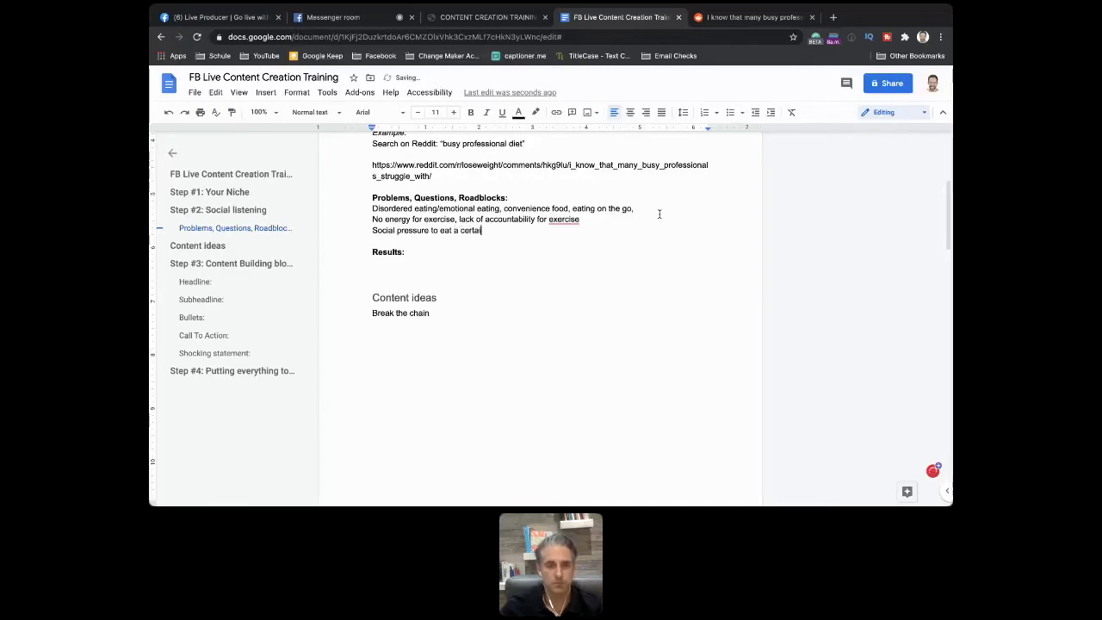
key("Return")
type("Food environment")
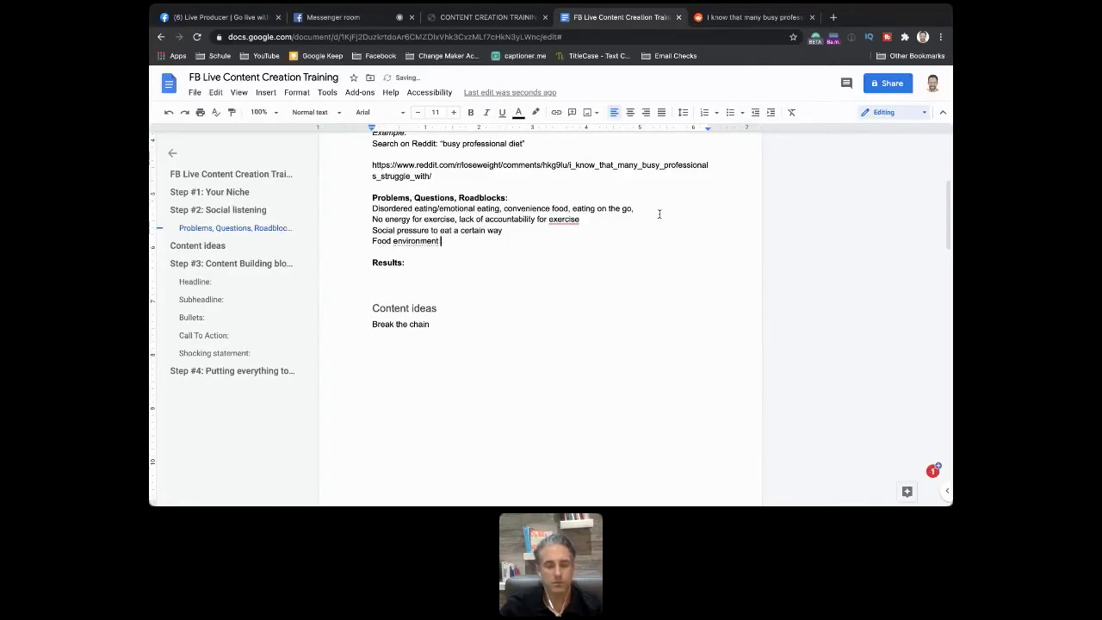
Step: Check the Messenger room's live chat for viewer suggestions and add "Time management" as a new line in the problems list
key("super+2")
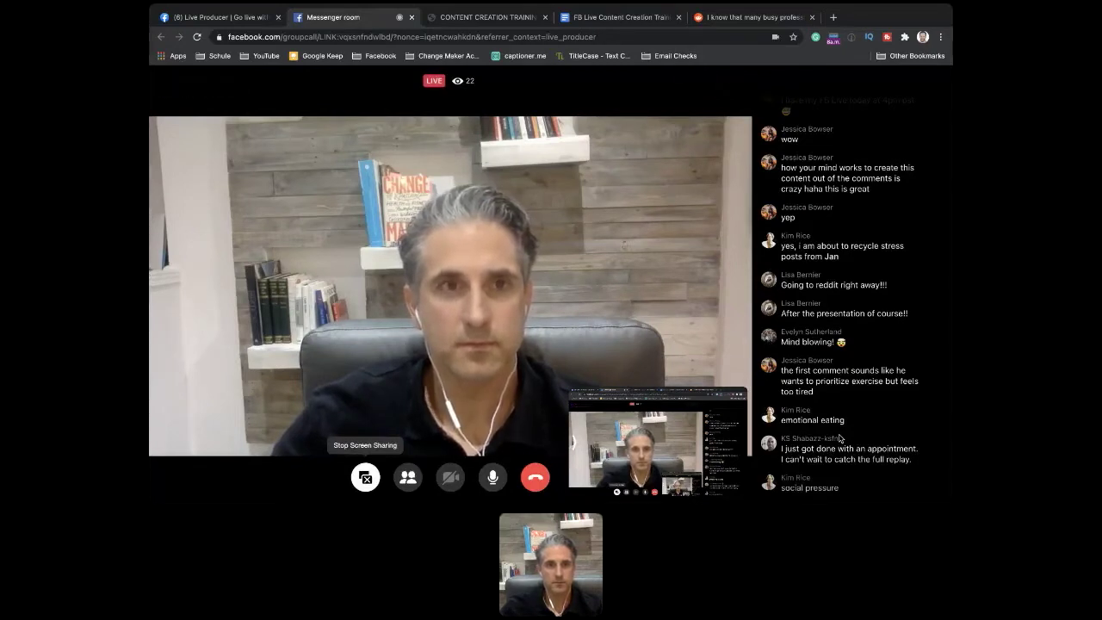
mouse_move(706, 238)
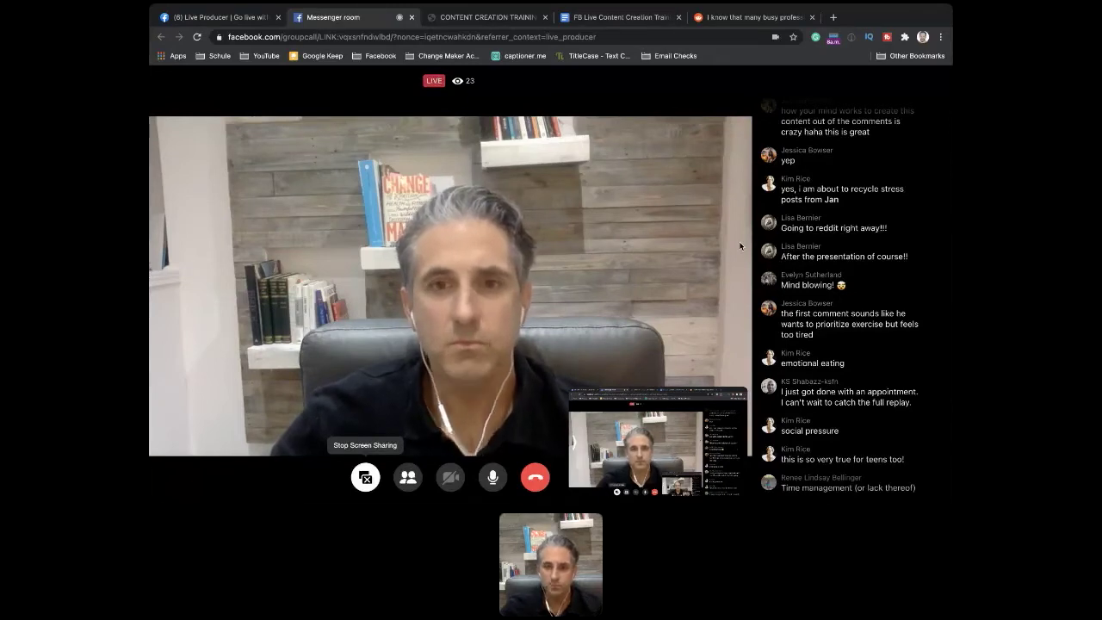
key("super+4")
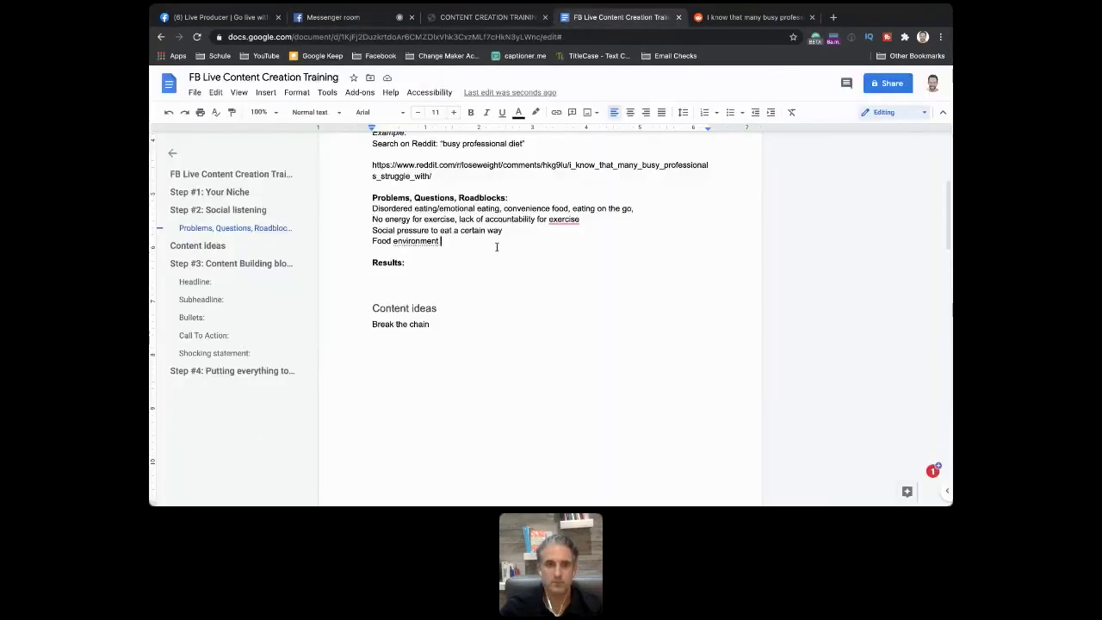
key("Return")
type("Time managemne")
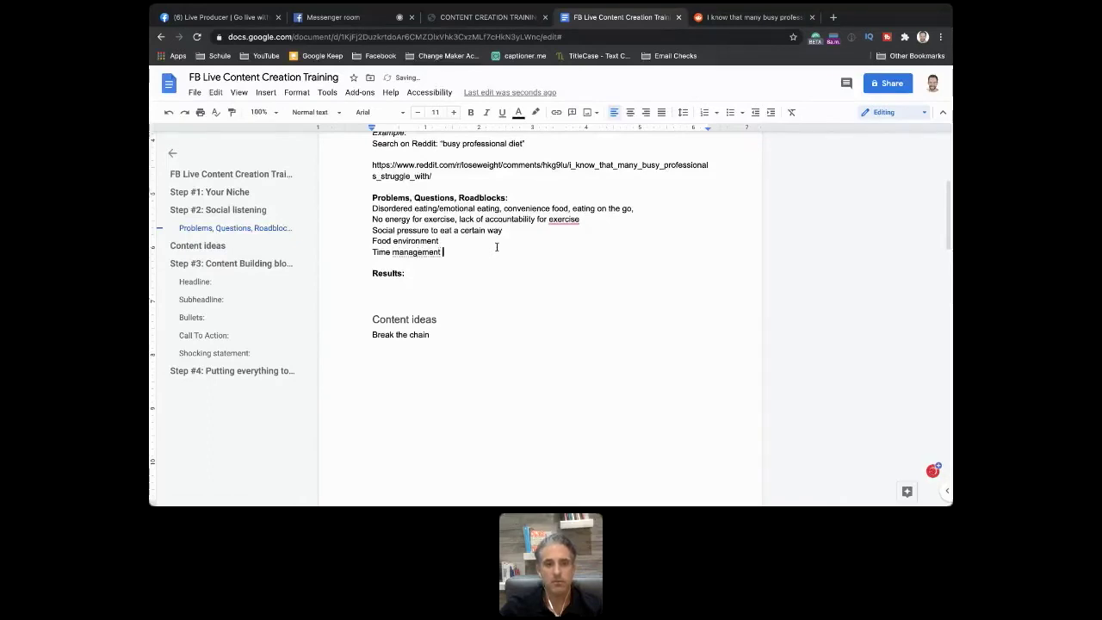
Step: Look over the viewers' comments in the Messenger room's live chat again and return to the training document
left_click(249, 17)
left_click(338, 17)
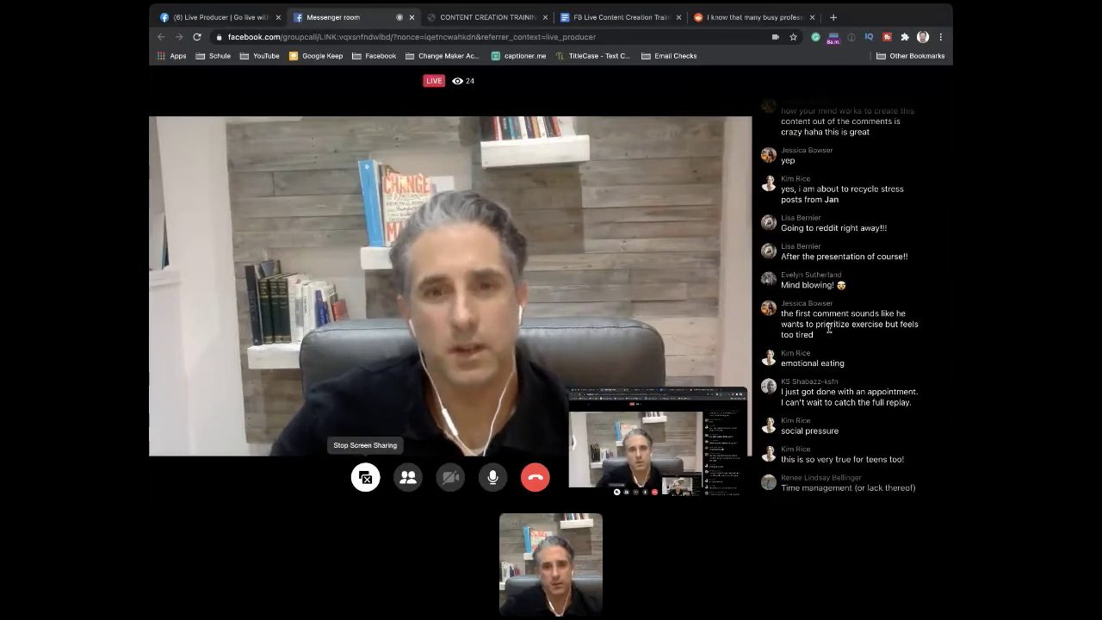
mouse_move(694, 72)
left_click(618, 17)
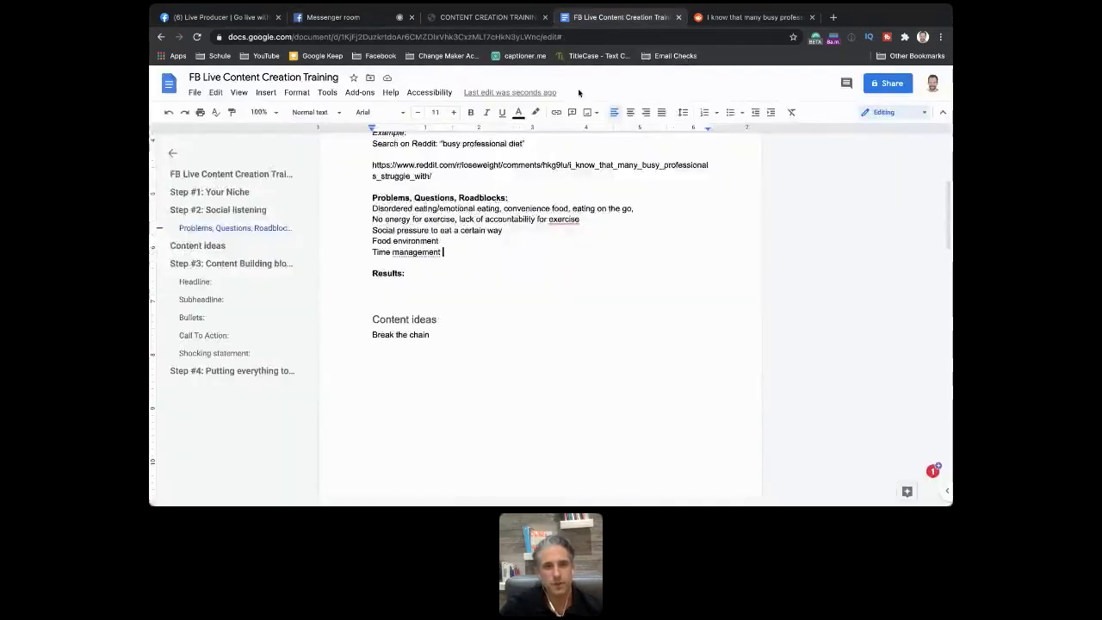
Step: Enter "Make life feel easy" on the empty line under Results
left_click(376, 285)
type("Make")
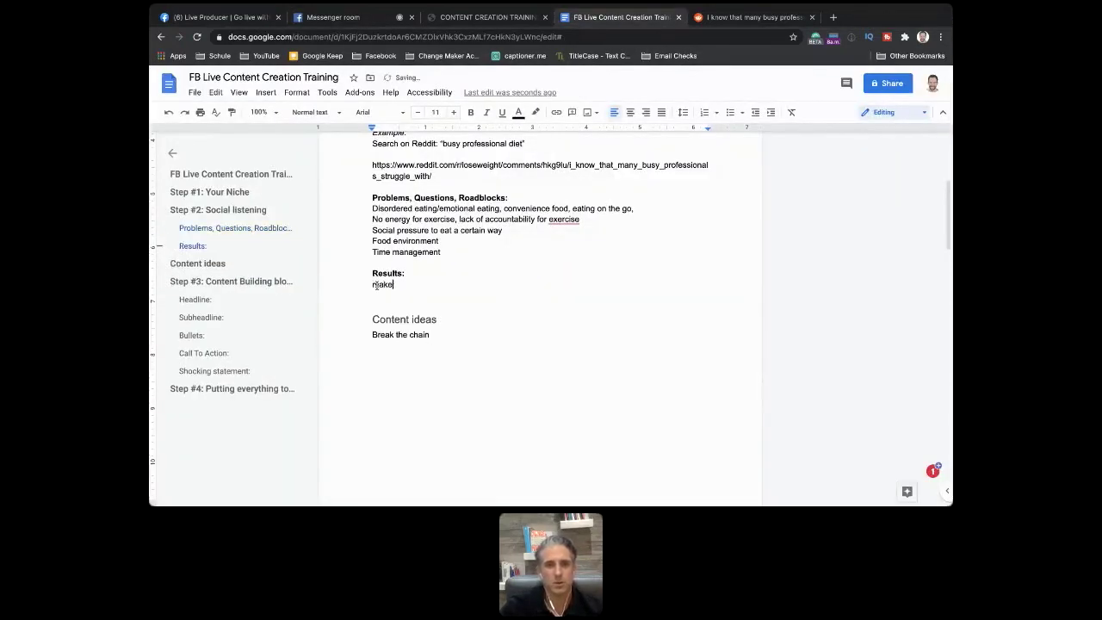
type(" itfe feel easy")
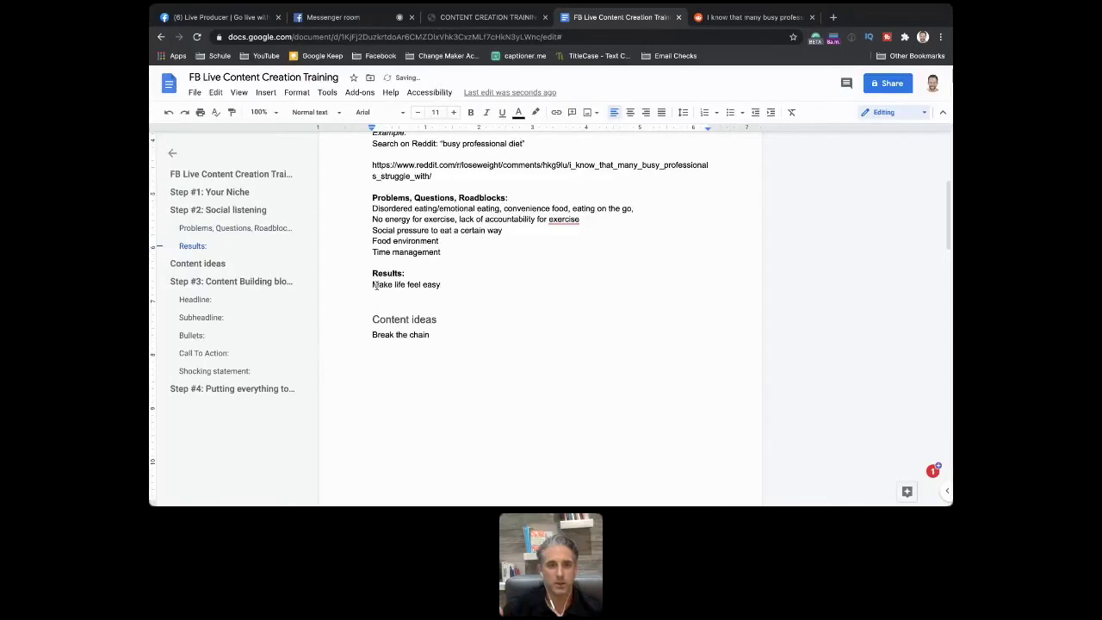
Step: Add a second Results line reading "Decisions made for them -> confidence to make the right choice"
key("Return")
type("decisions made for them -")
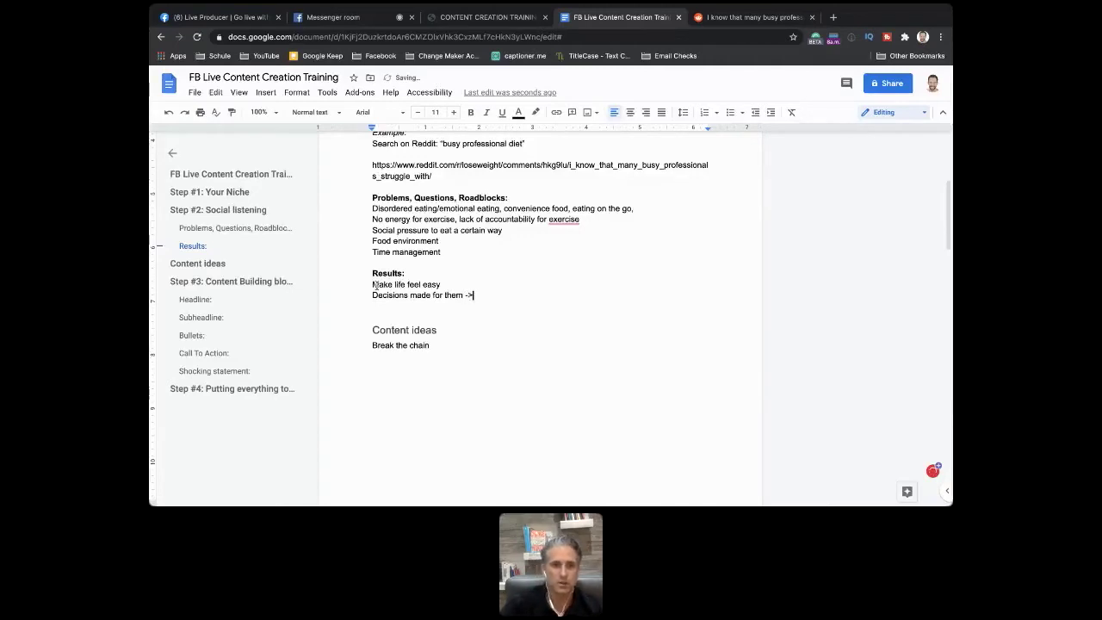
type("> don")
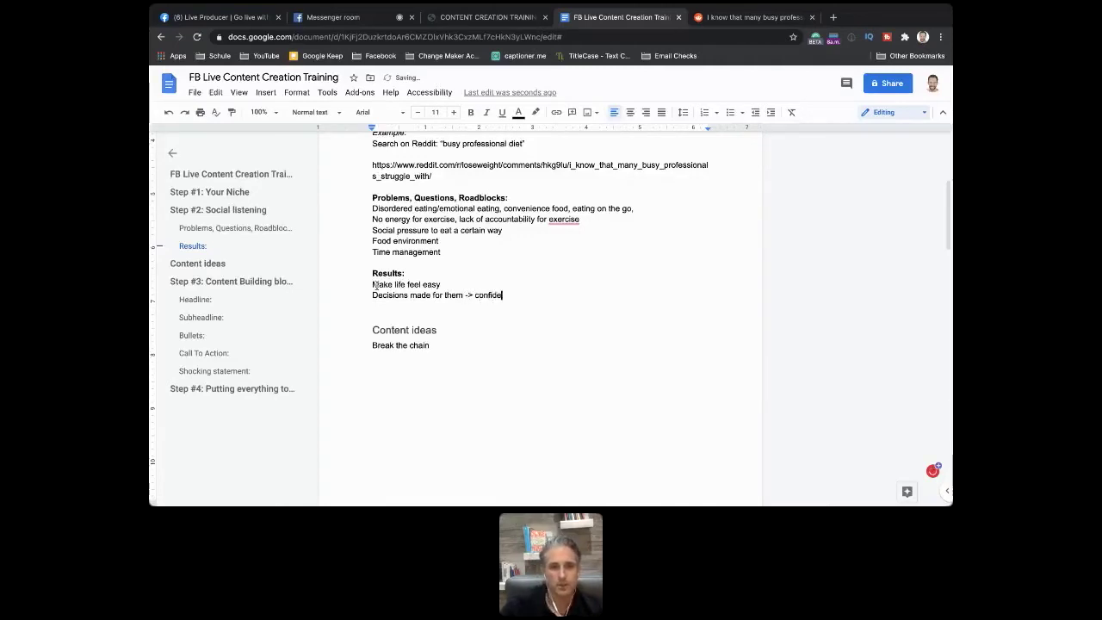
type("fidence to make the right ")
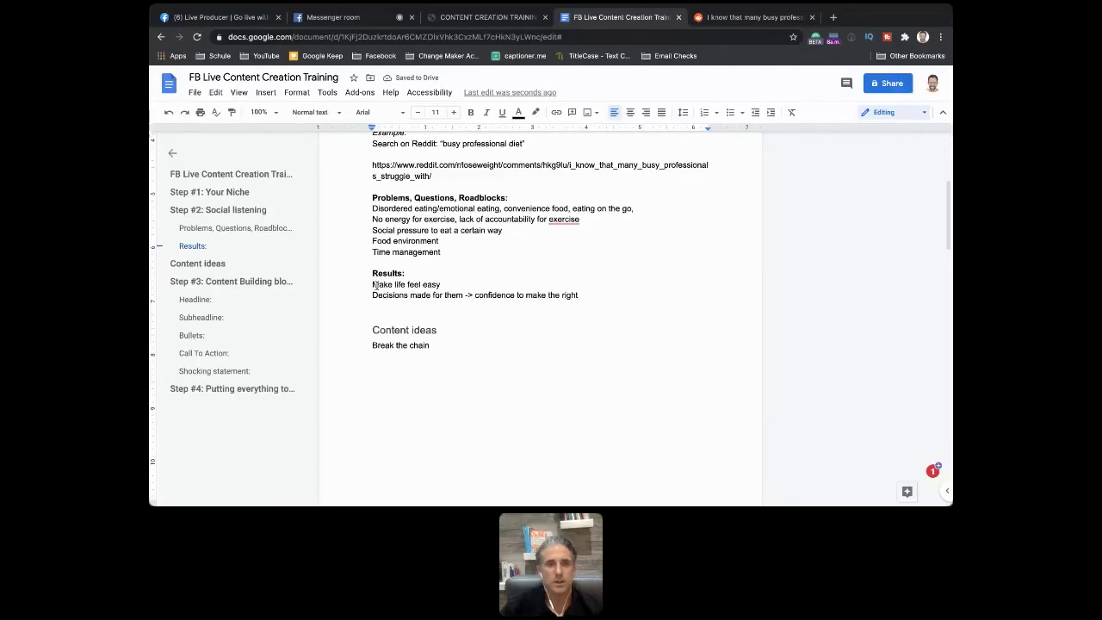
type("ch")
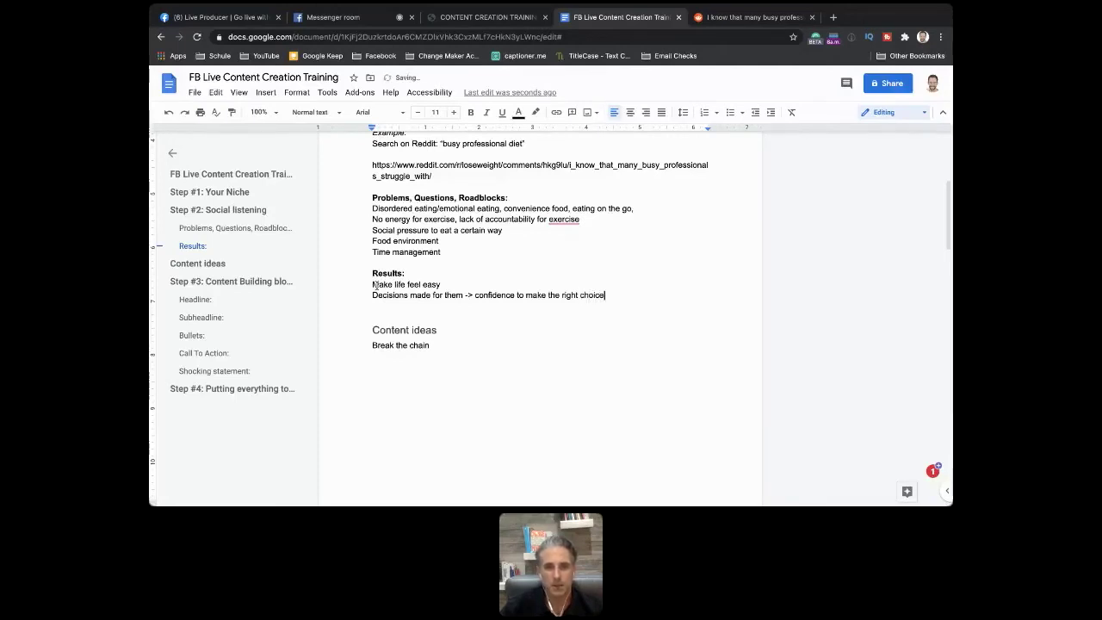
type("oice")
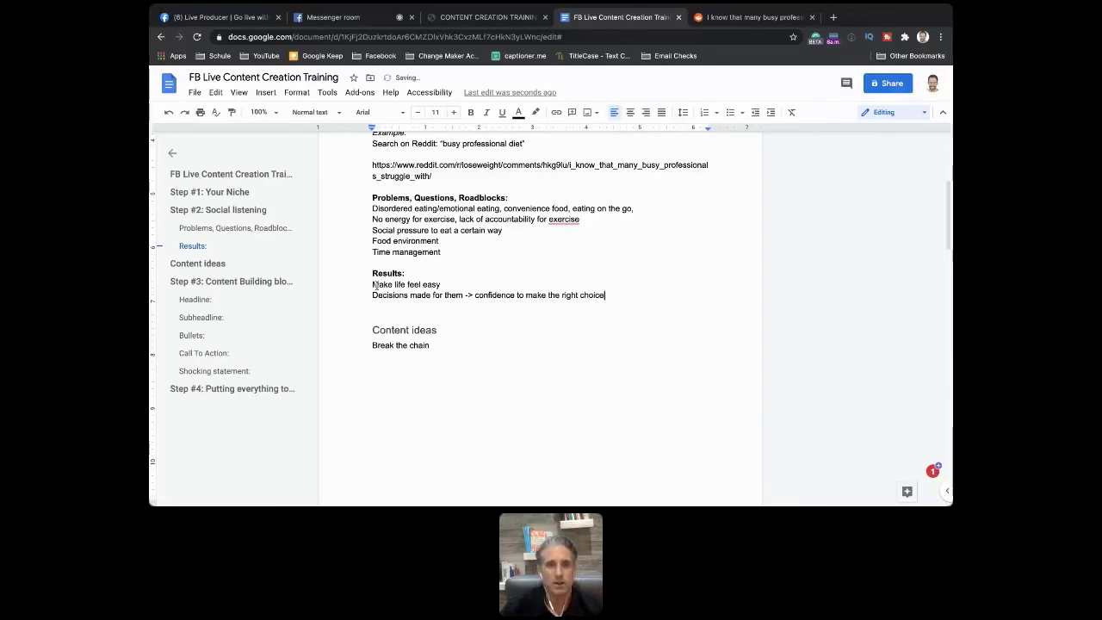
Step: Add a third Results line reading "Feeling productive (also the environment)"
key("Return")
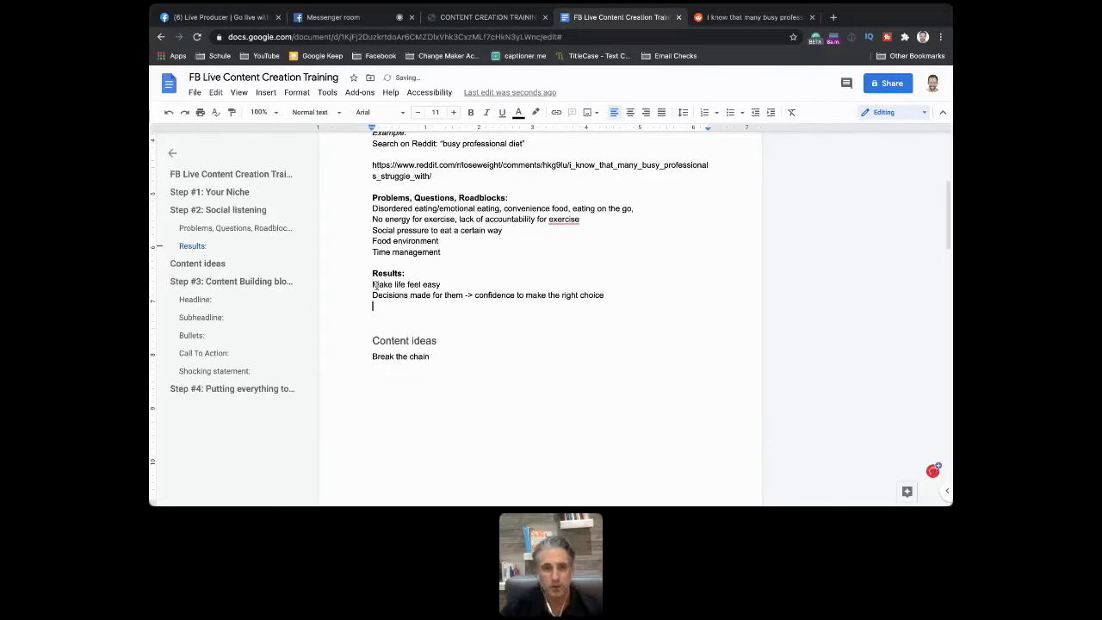
type("Feeling ")
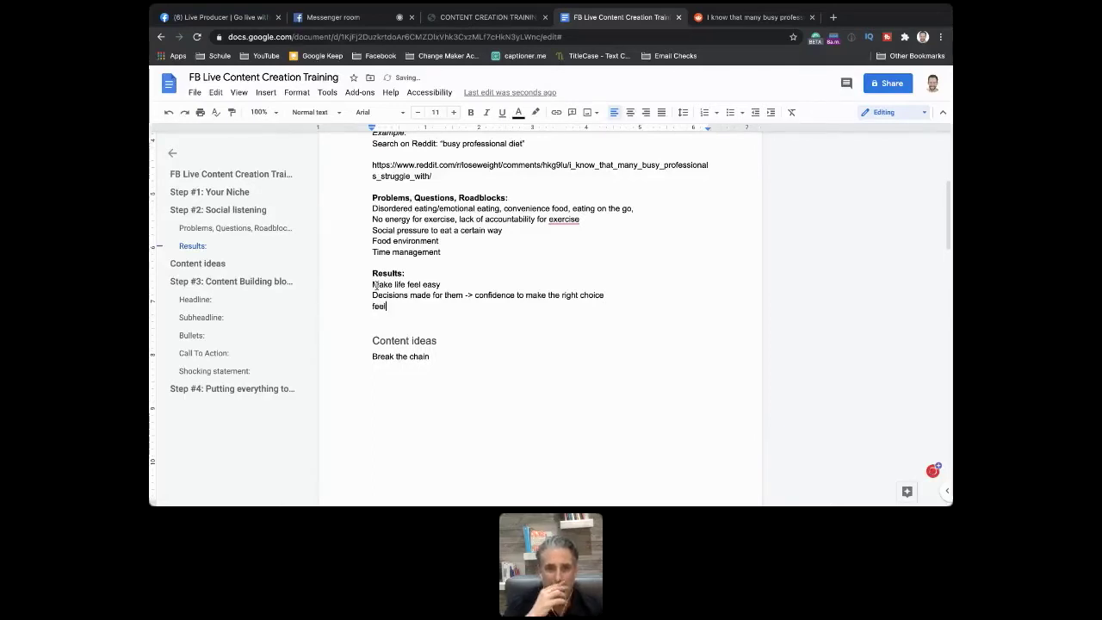
type("productive ")
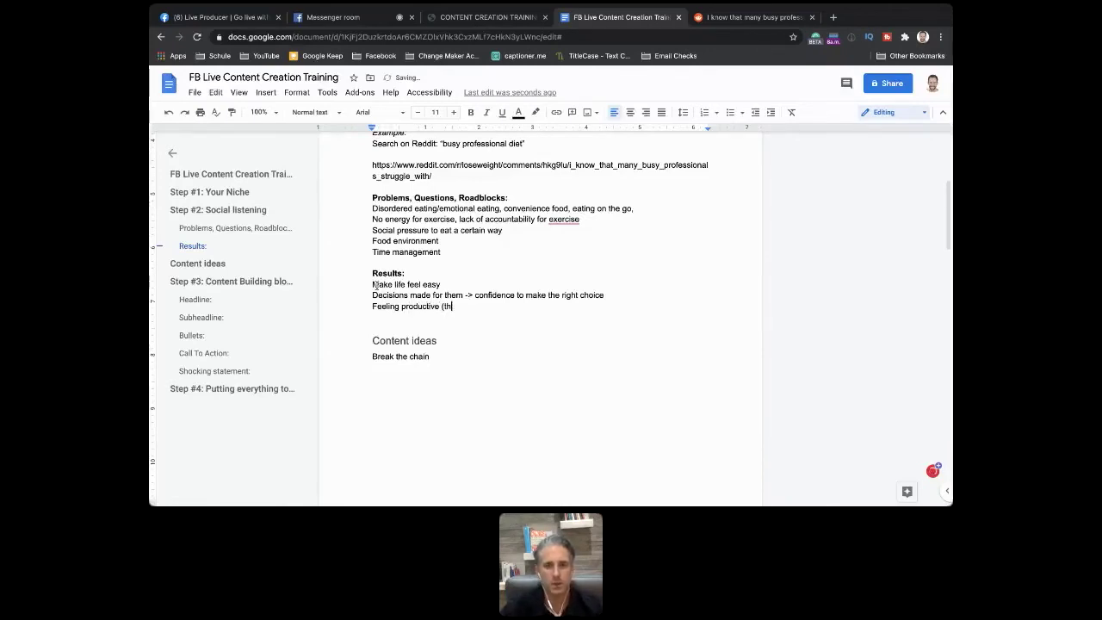
type("(also the e")
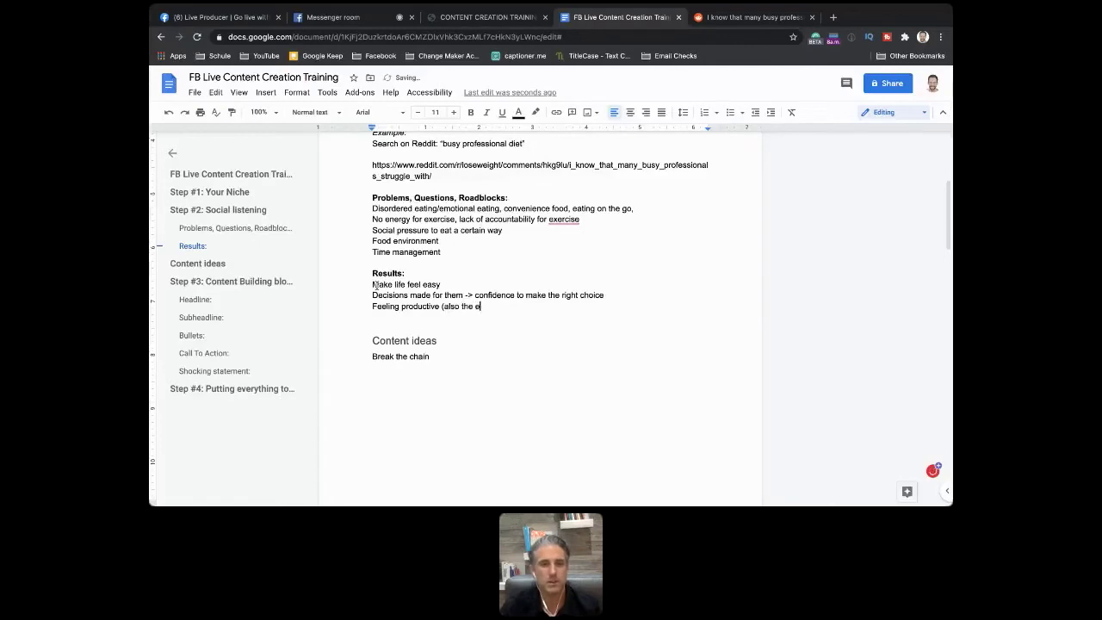
type("nvironment)")
Step: Add a fourth Results line and word it as "Confident to make hard choices"
key("Return")
type("Making hard choices")
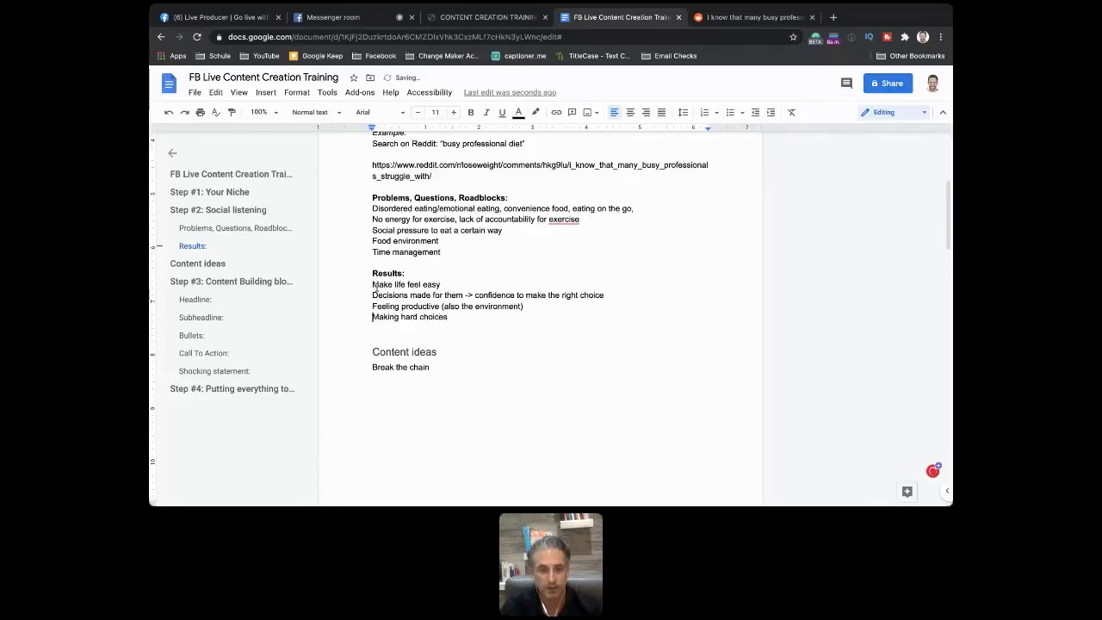
type("Confident to")
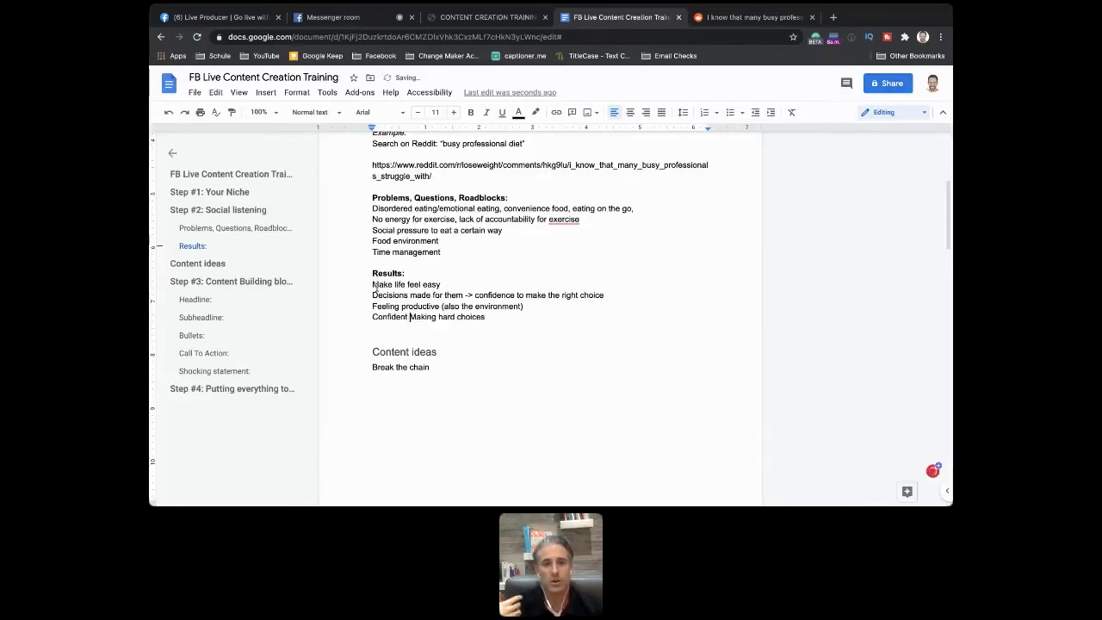
key("Delete")
type("m")
key("shift+alt+Right")
key("BackSpace")
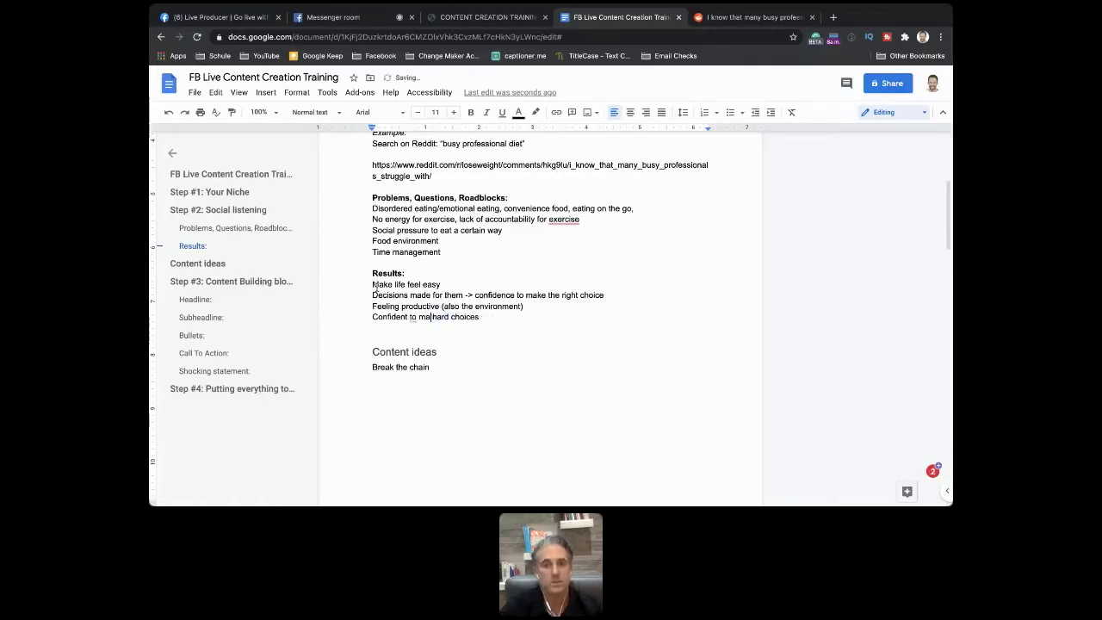
type("ake")
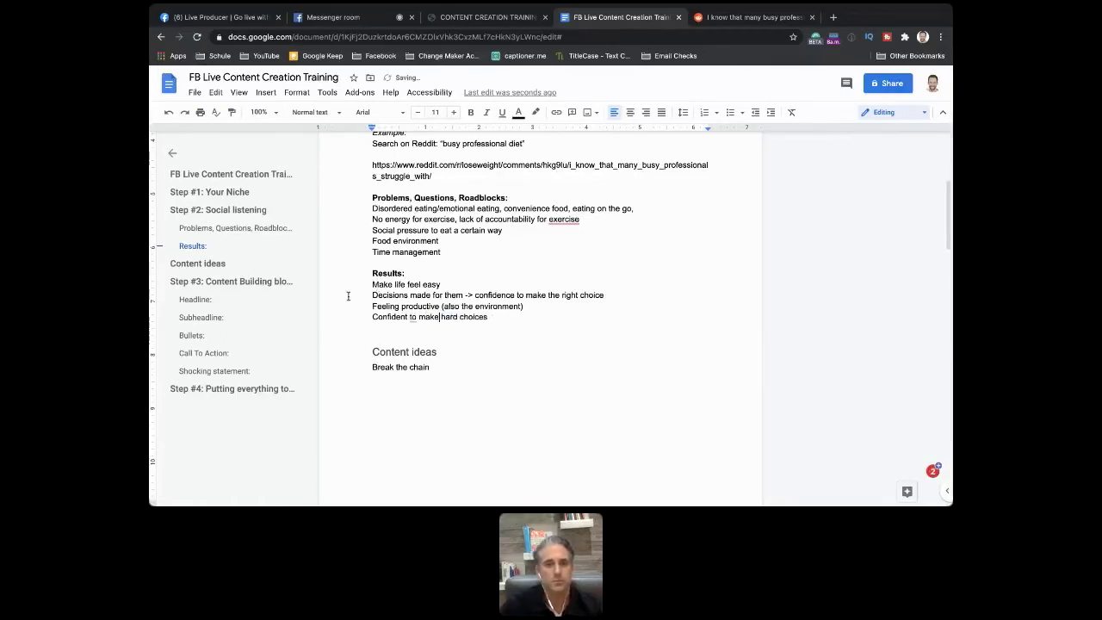
Step: Check the live comments in the Messenger room and add "Lose weight" as the next Results line in the document
left_click(338, 19)
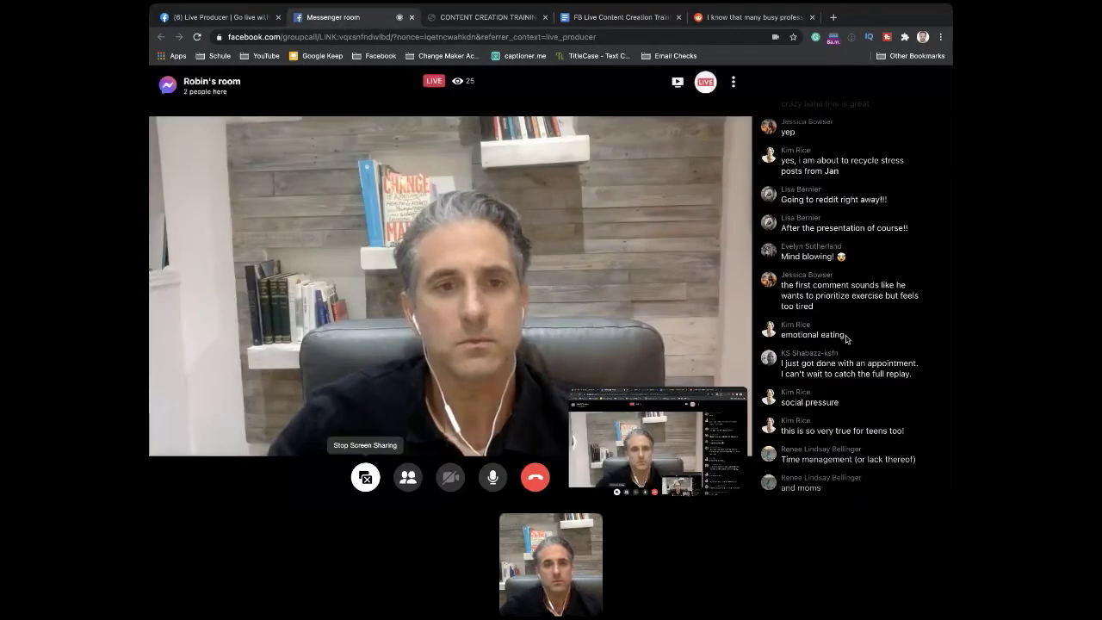
left_click(620, 17)
type("lose weight")
key("Return")
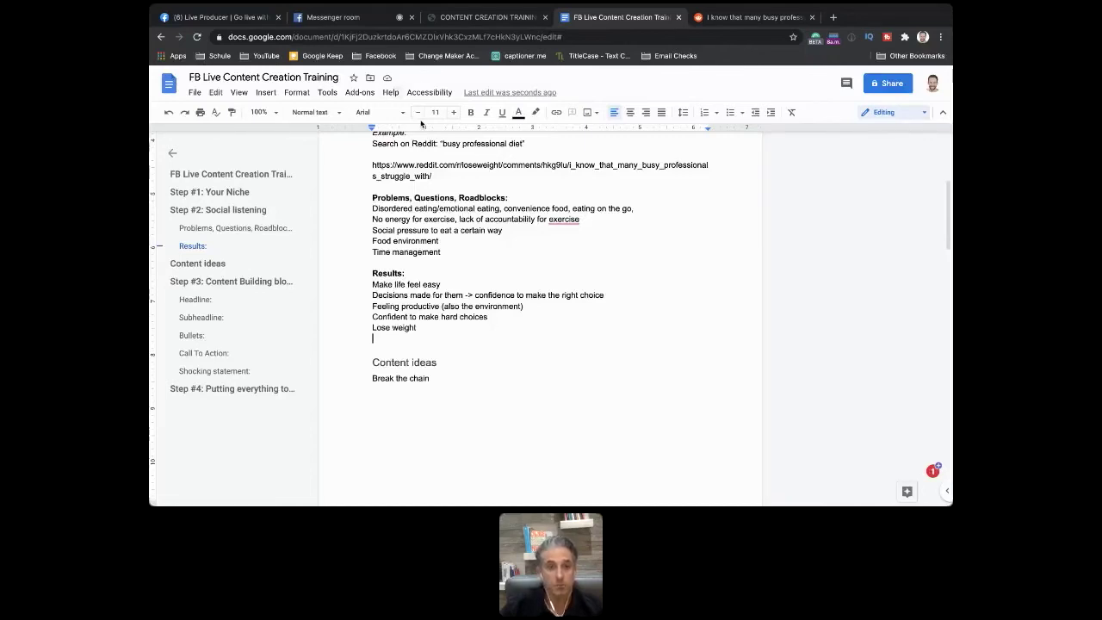
Step: Add two more Results lines reading "Feeling good about eating choices" and "Feeling good about exercise routines"
type("Feeling good about")
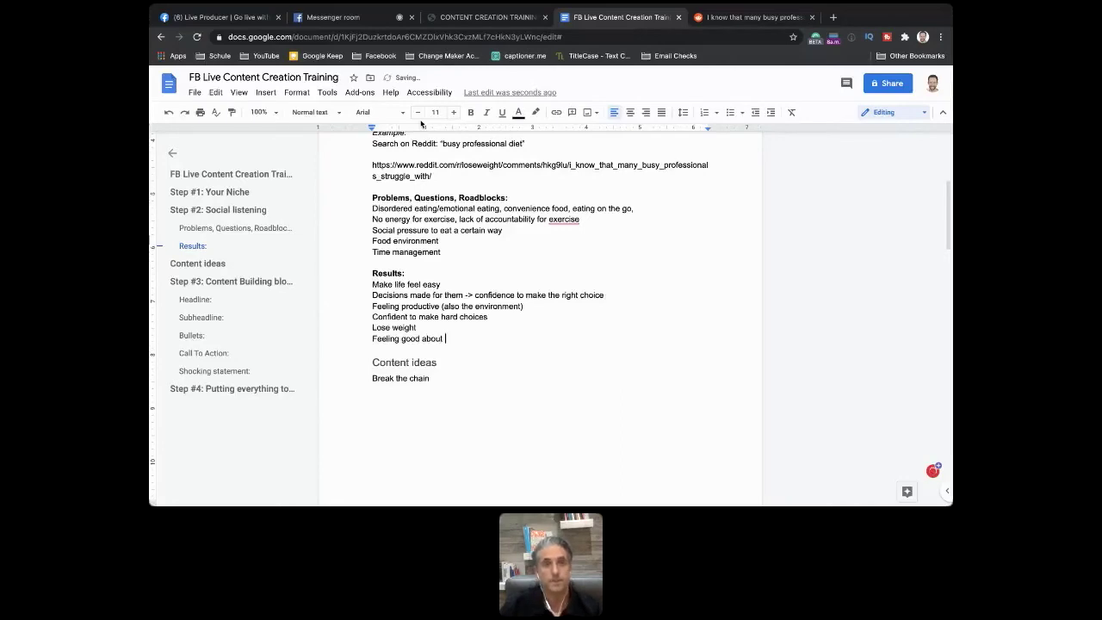
type(" eating choices")
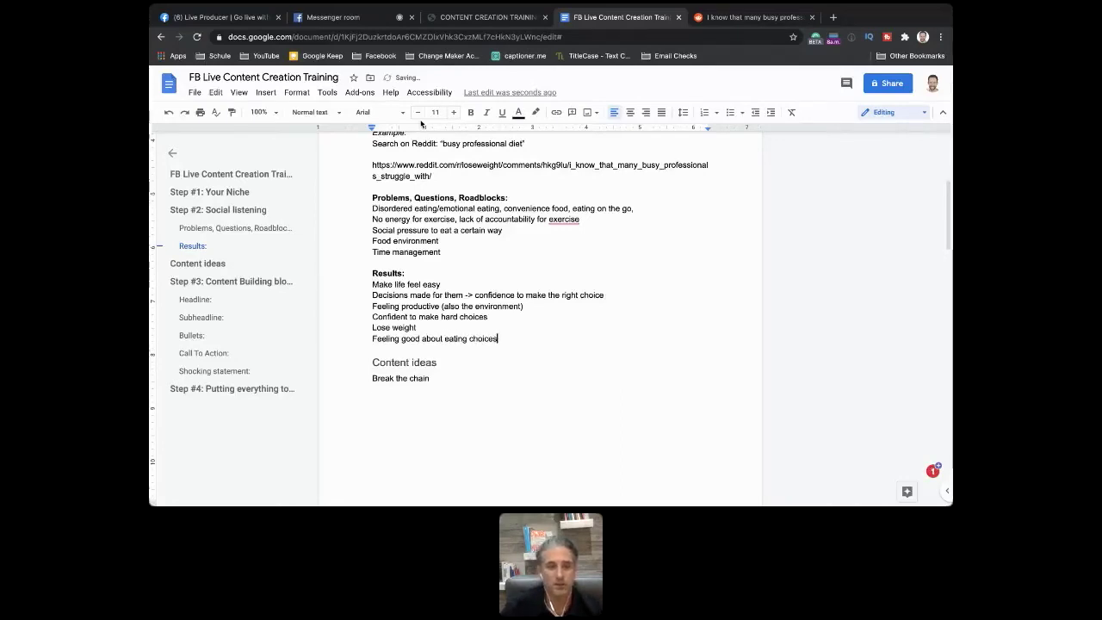
key("Return")
type("Feeling food")
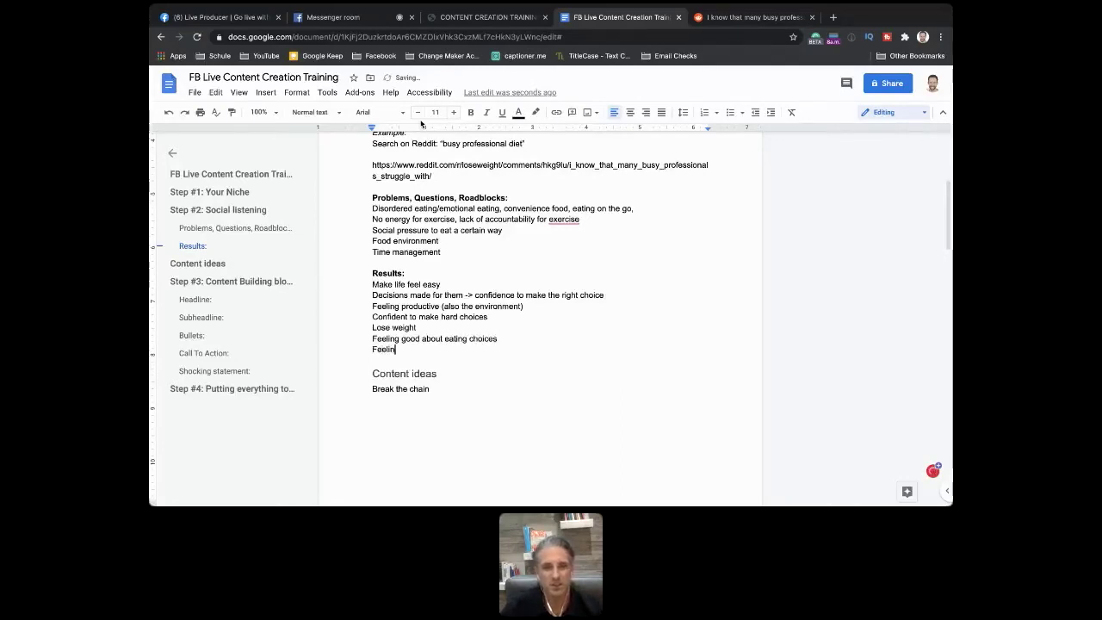
key("BackSpace")
key("BackSpace")
key("BackSpace")
key("BackSpace")
key("BackSpace")
type("o")
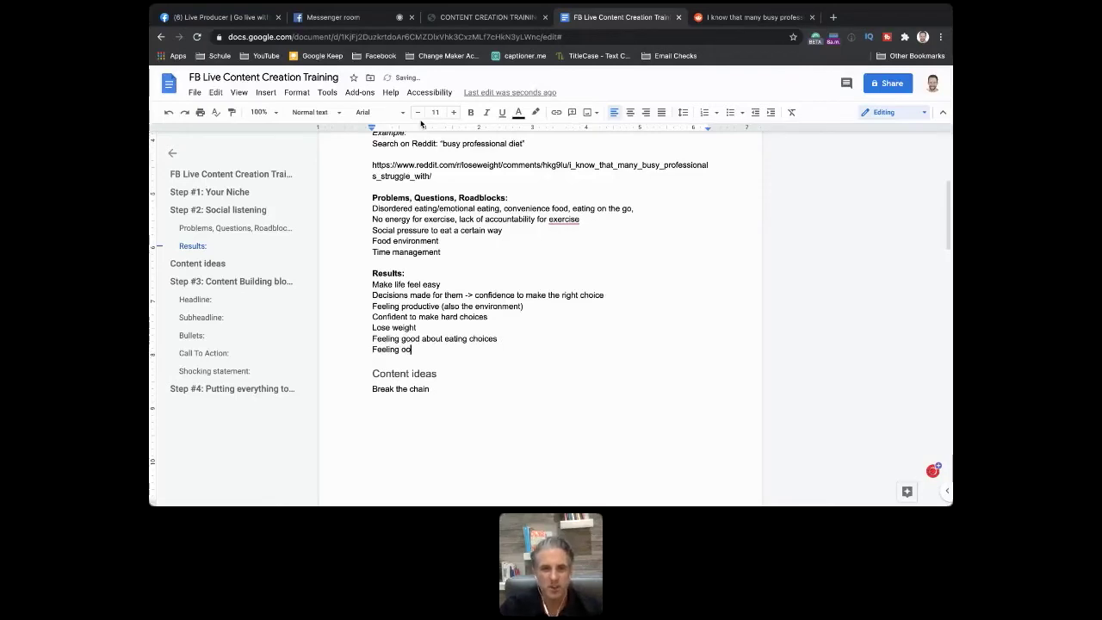
type("ood about")
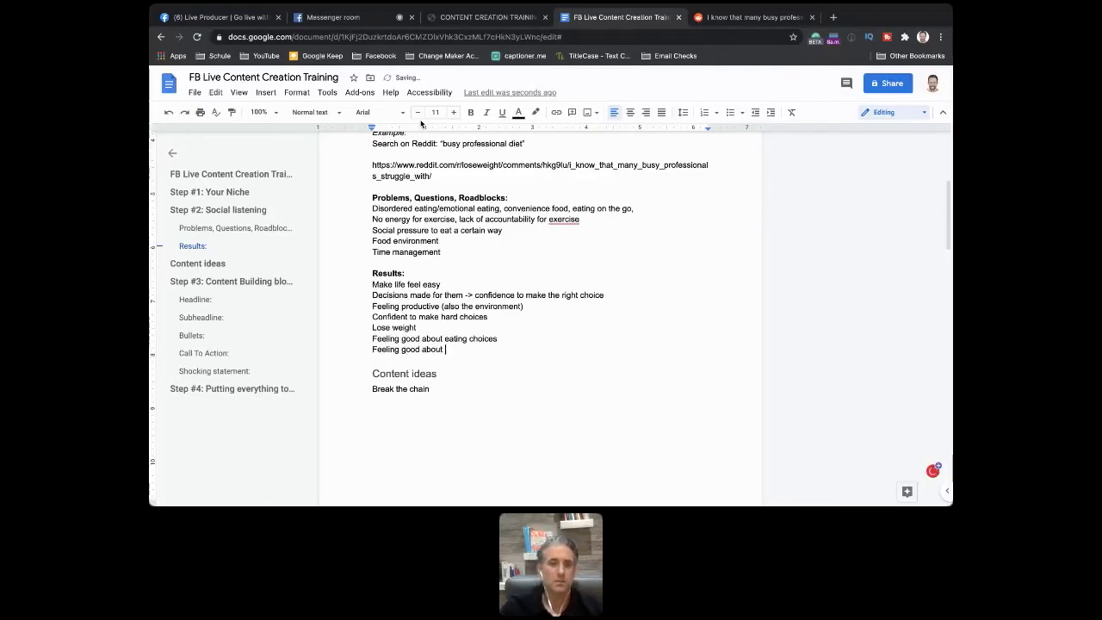
type(" exercise routines")
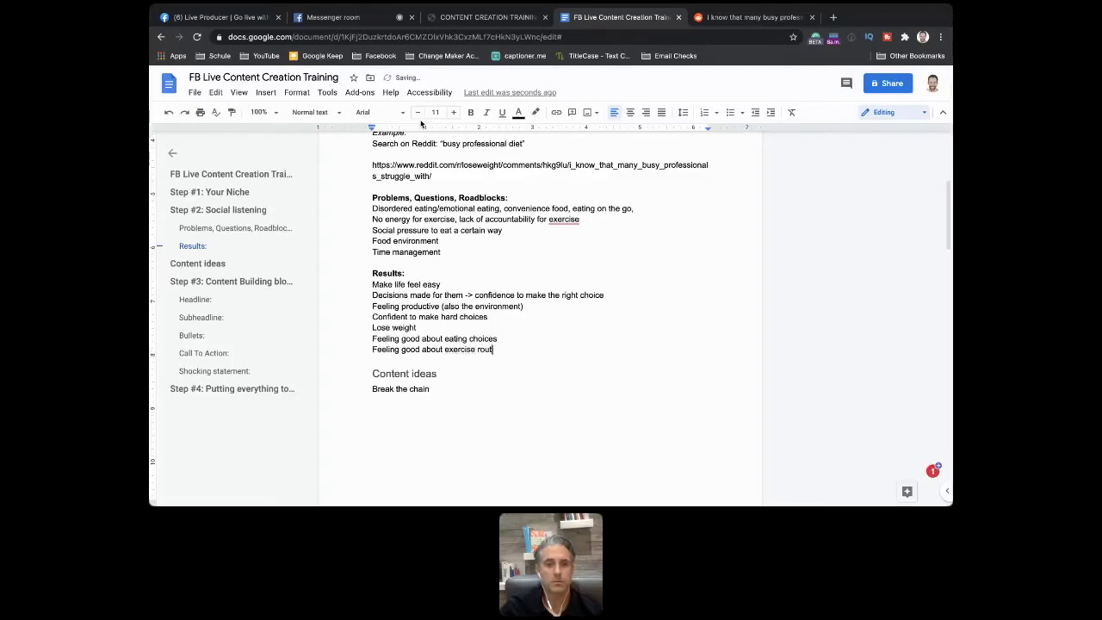
Step: Add a Results line reading "Not feeling bloated anymore"
key("Return")
type("Not fe")
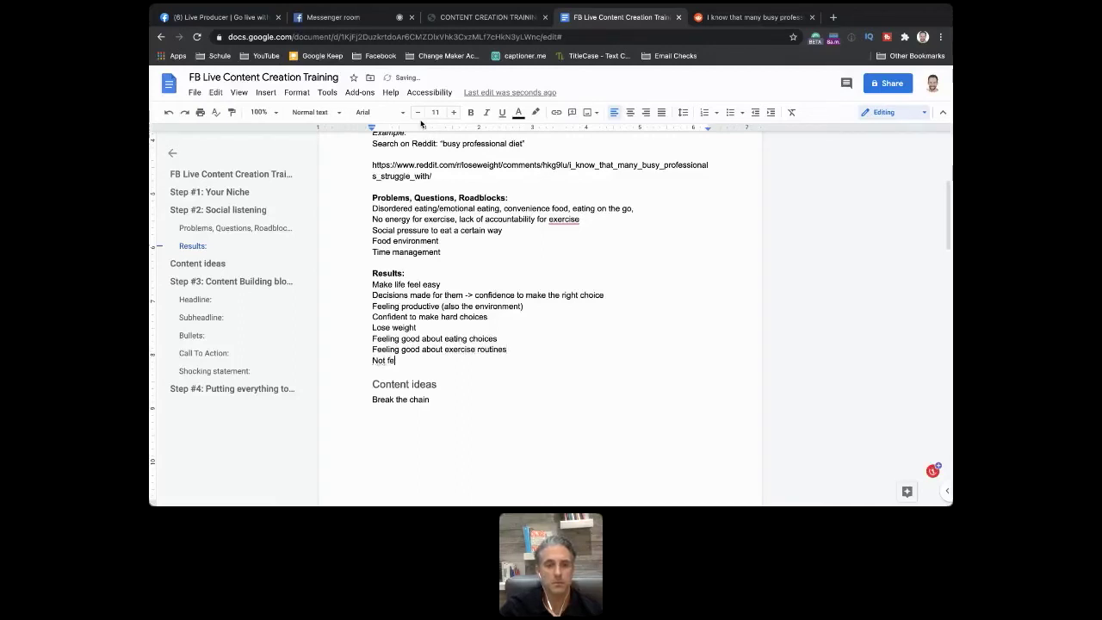
type("eling bloated anymore")
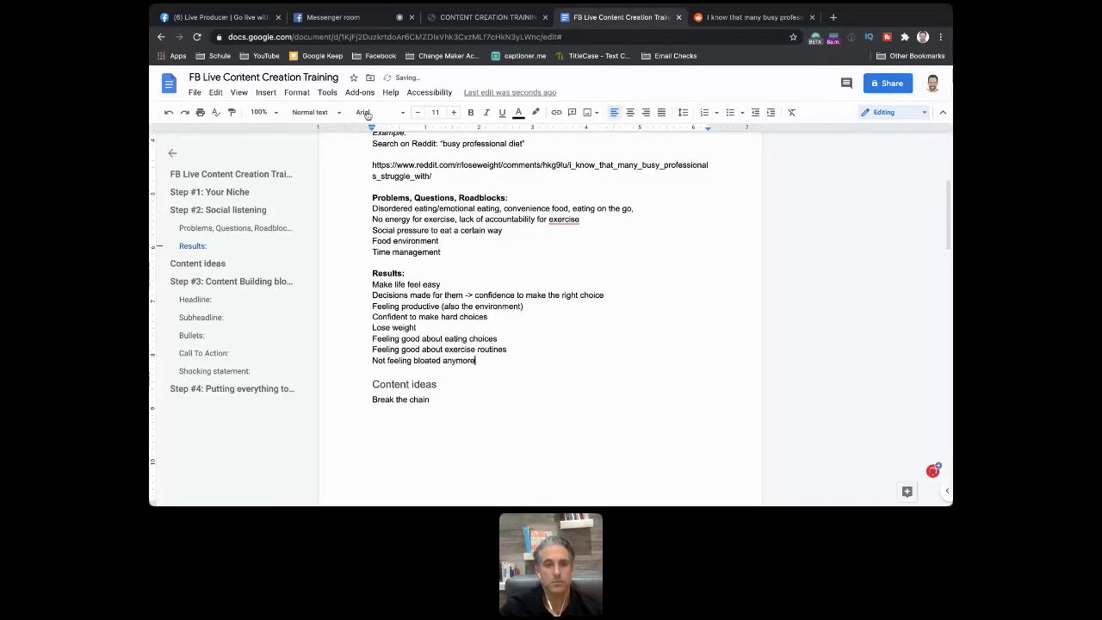
Step: Check the Messenger room comments for viewer suggestions and add "Improving health markers" as a new Results line
key("super+2")
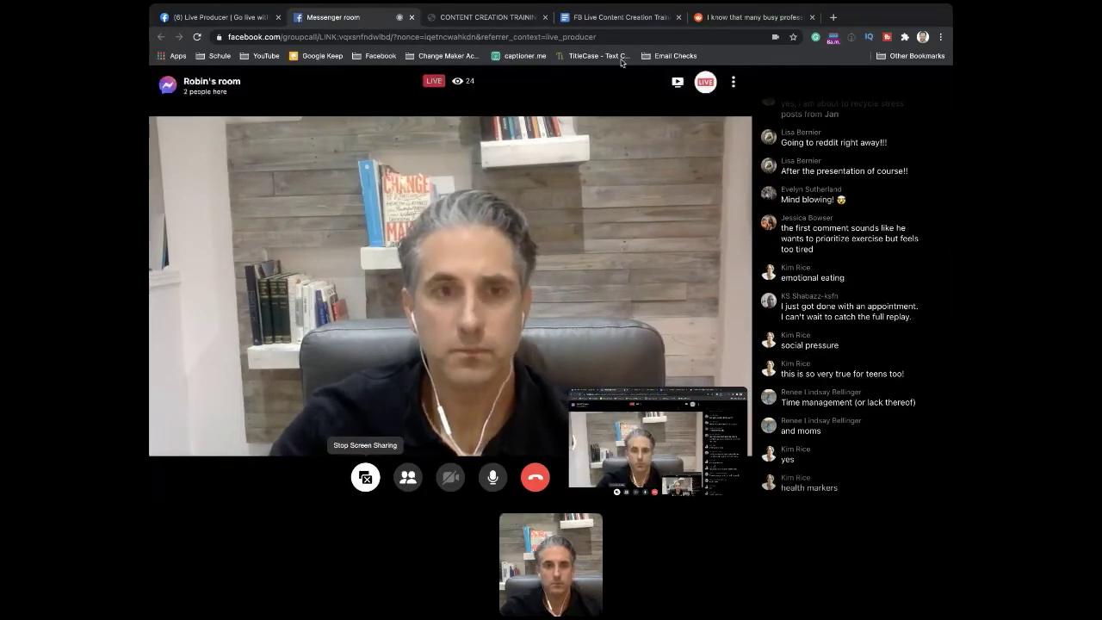
left_click(620, 17)
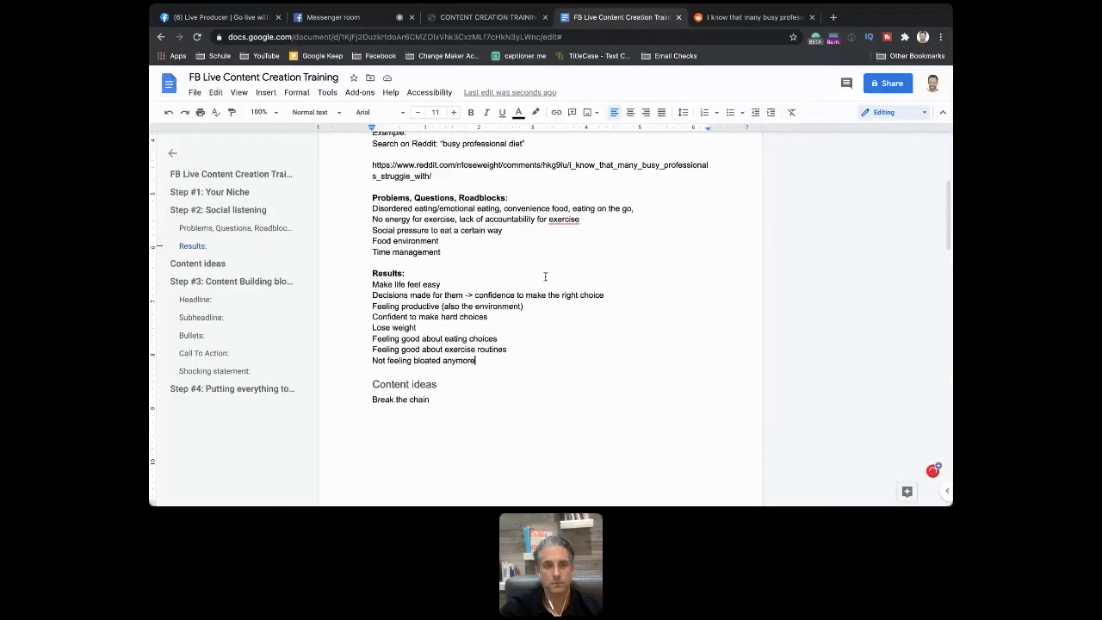
key("Return")
type("Improving ")
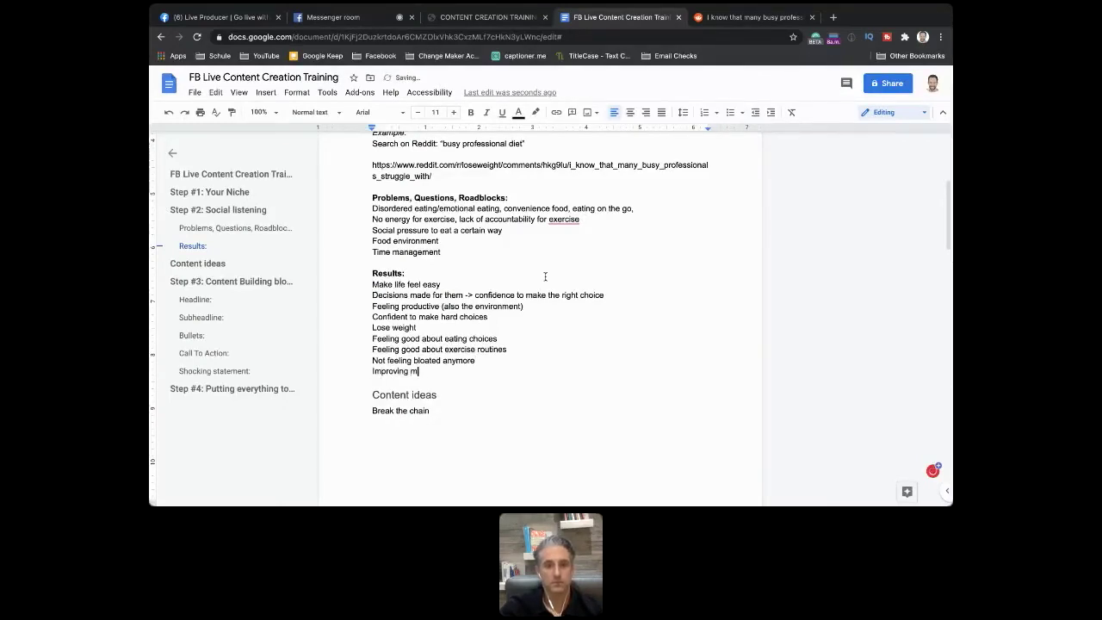
type("health markers")
Step: Recheck the room comments and accept the suggested correction to "the exercise" in the accountability line under Problems, Questions, Roadblocks
left_click(352, 18)
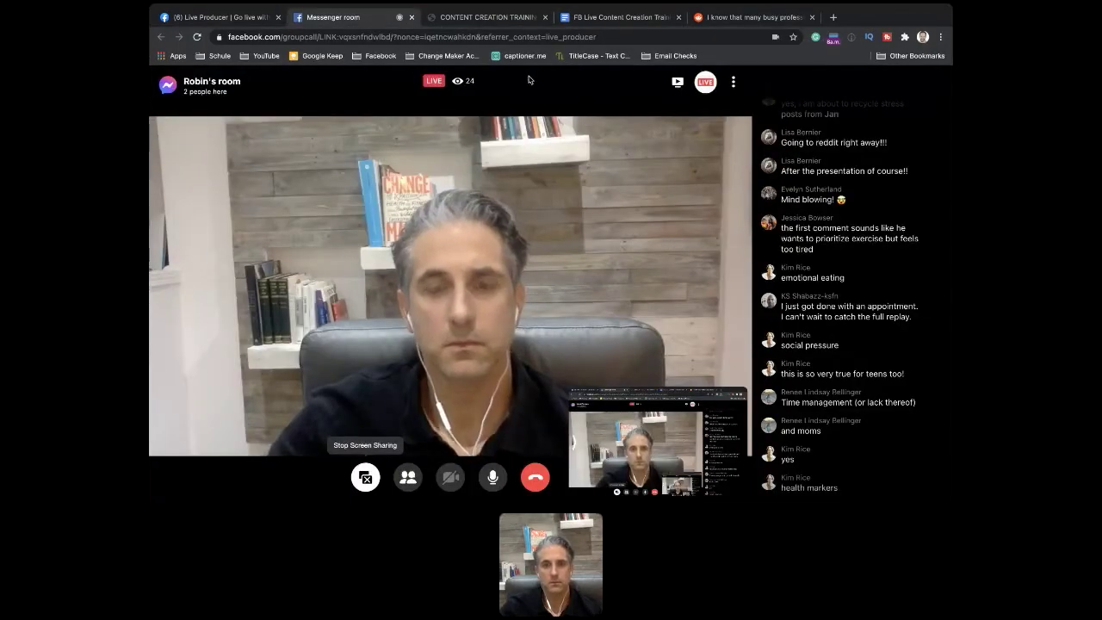
left_click(620, 19)
scroll(544, 239, "down", 2)
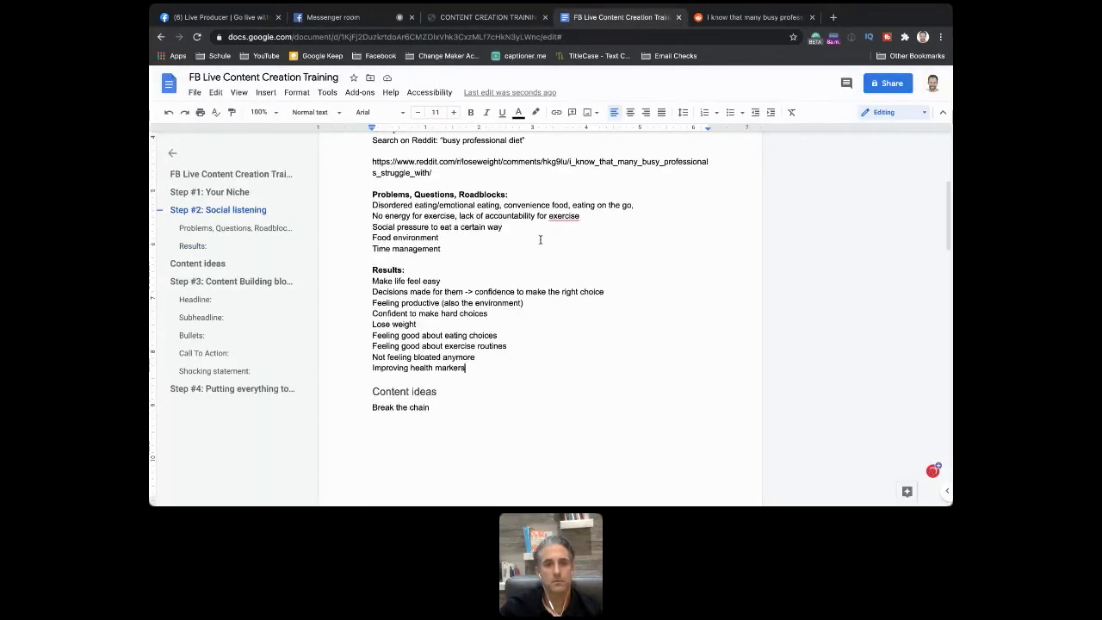
left_click(559, 216)
left_click(568, 245)
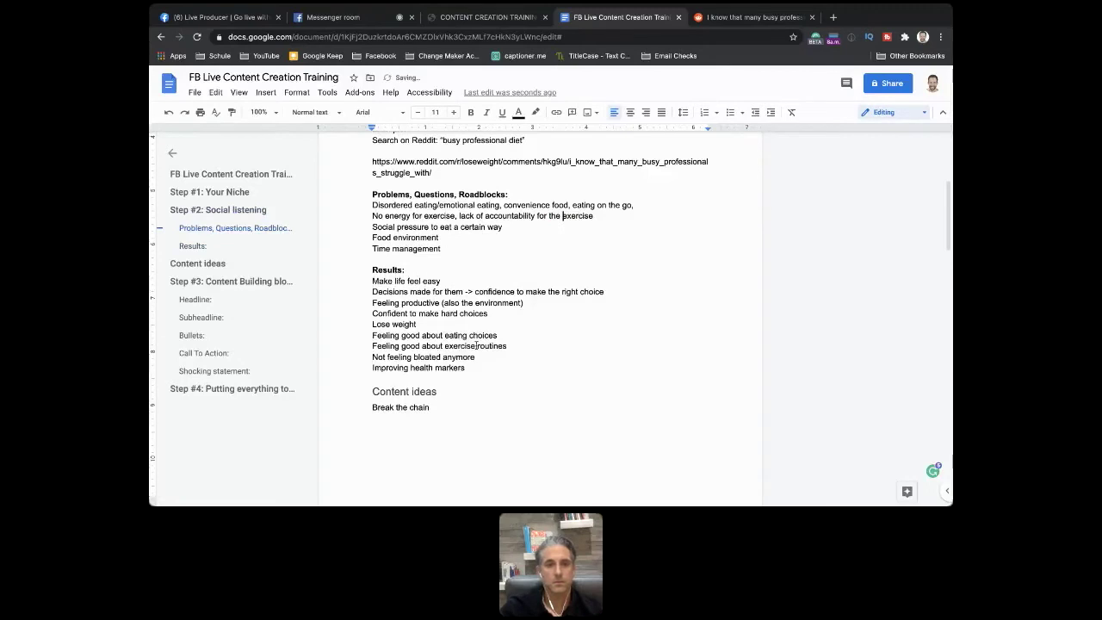
scroll(474, 345, "up", 1)
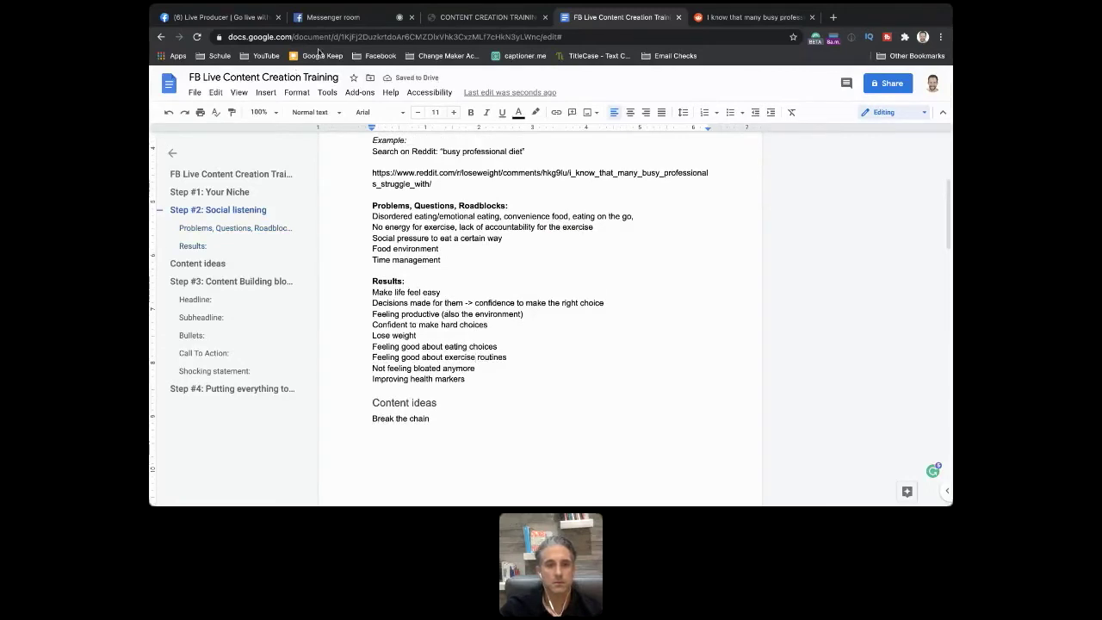
Step: Read the newest room comments and add a Results line reading "Feeling less stressed at work (and with their families)"
left_click(336, 21)
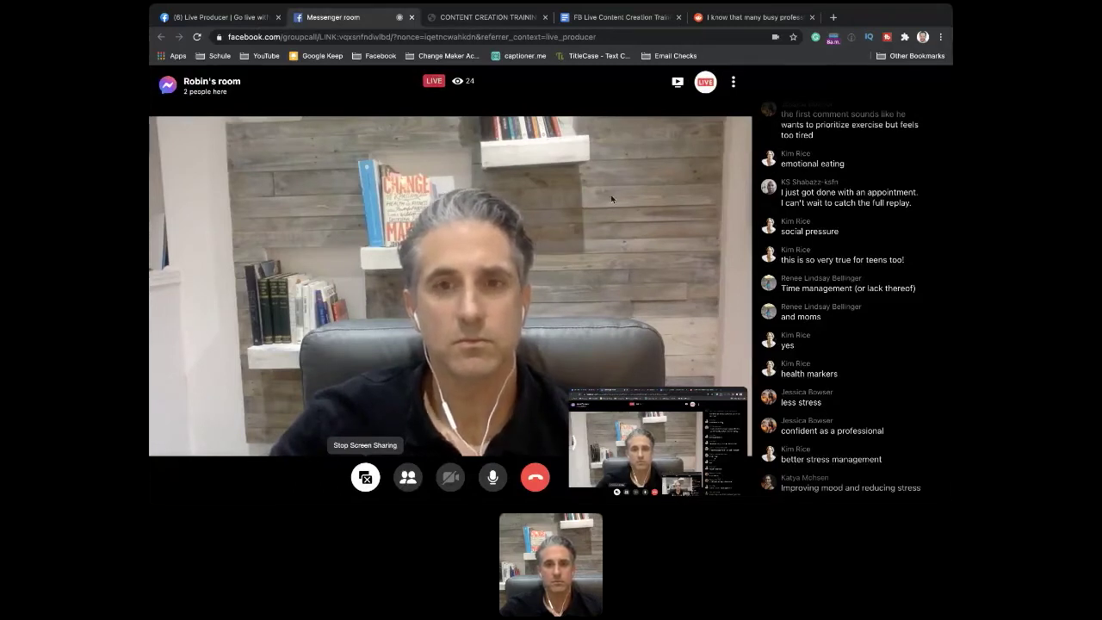
left_click(608, 18)
left_click(469, 379)
key("Return")
type("feeling less stressed at work (and the")
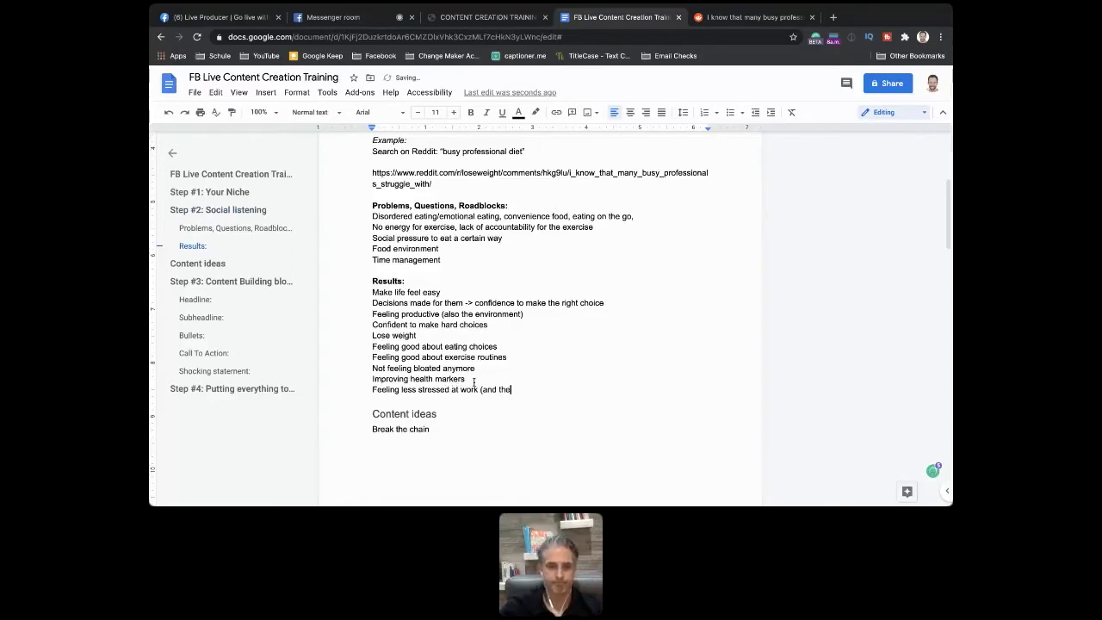
key("BackSpace")
key("BackSpace")
key("BackSpace")
type("with their families)")
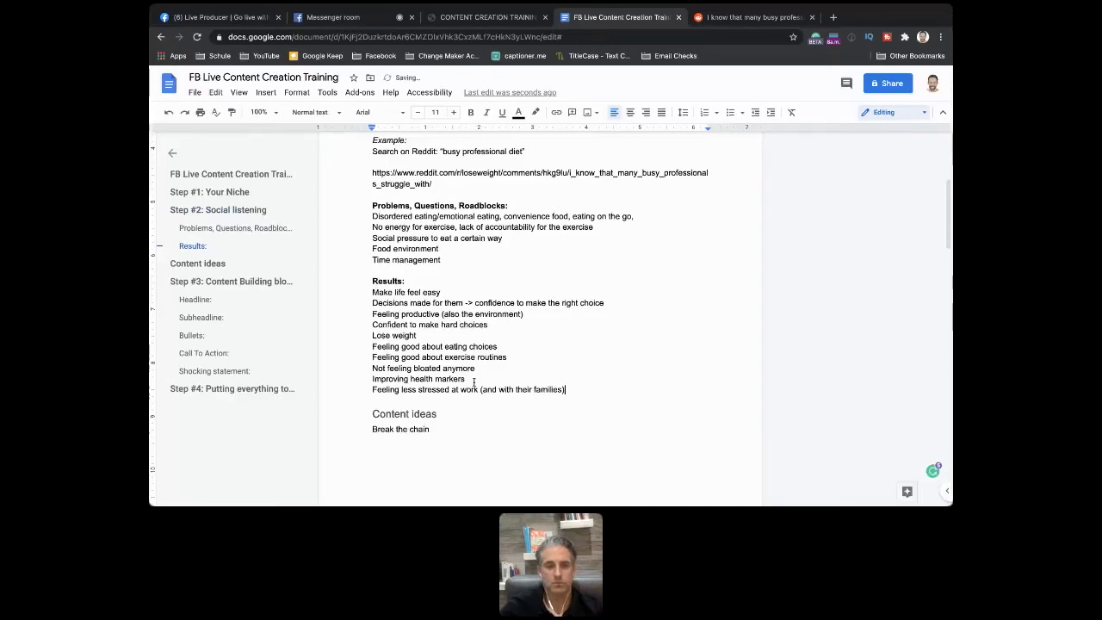
Step: Consult the room comments and add the Results line "Better mood because of better choices (not being a a+++hole to their family)"
key("super+2")
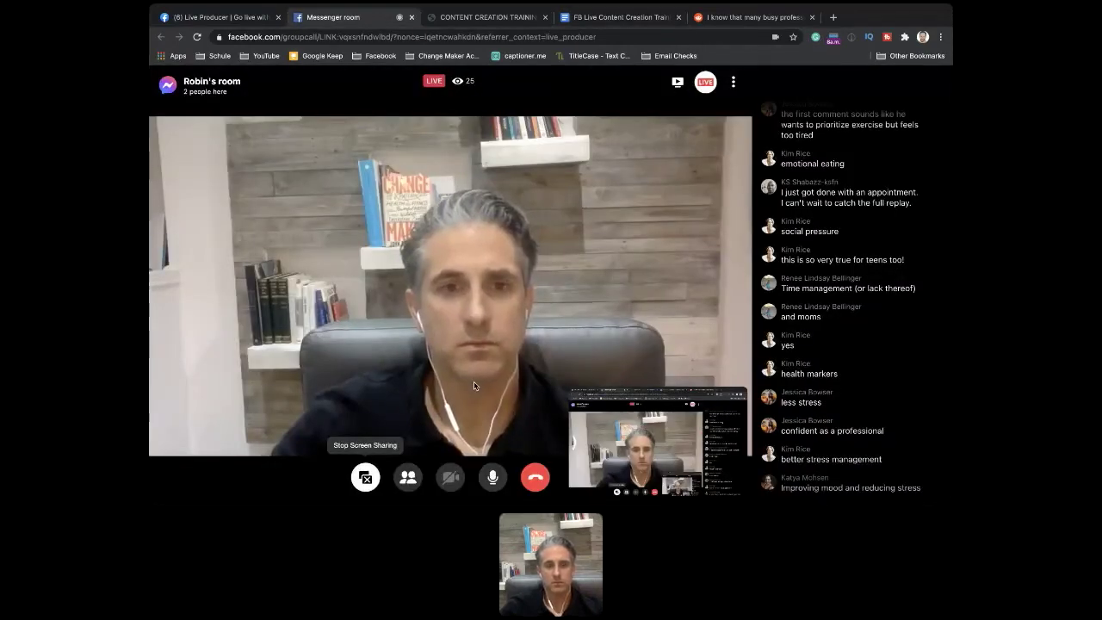
key("super+3")
key("super+4")
key("Return")
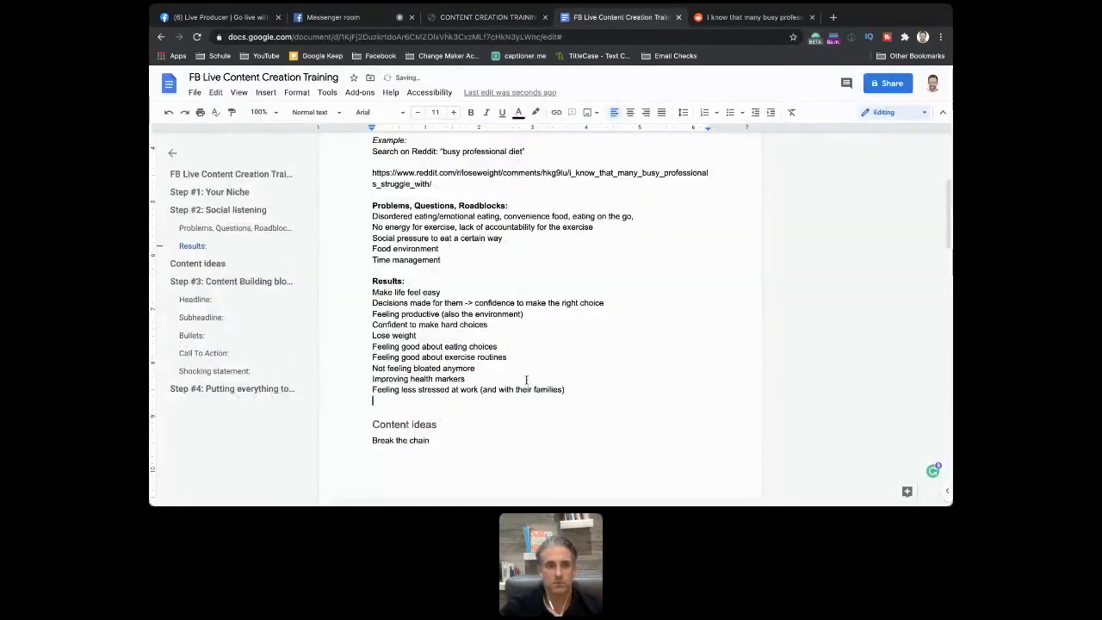
type("Better moo")
type("d beacus")
type("e")
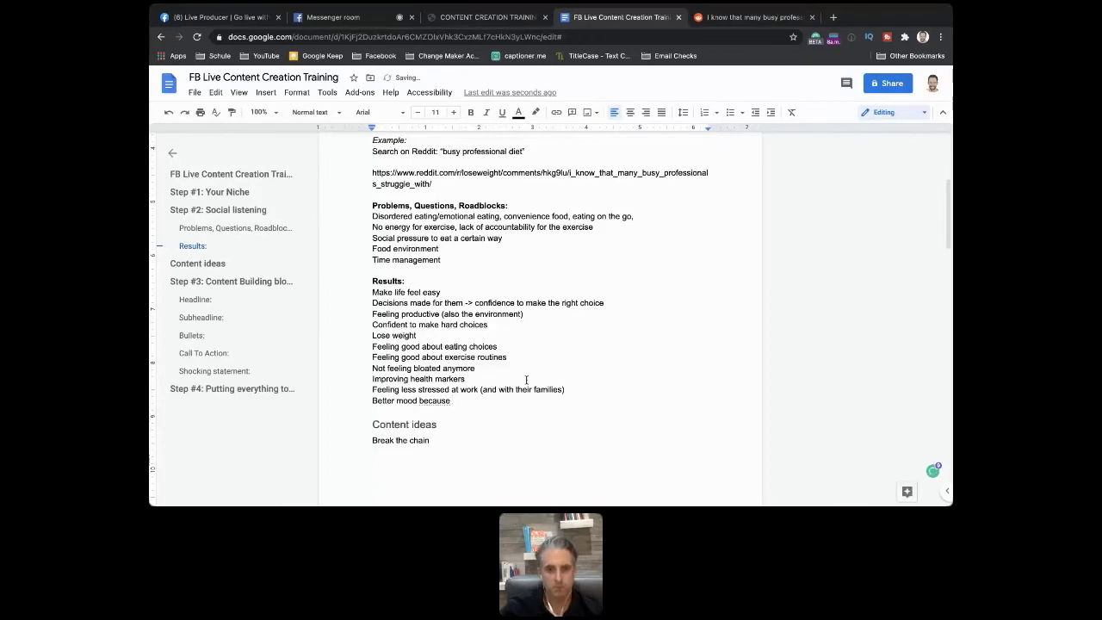
type("of bette")
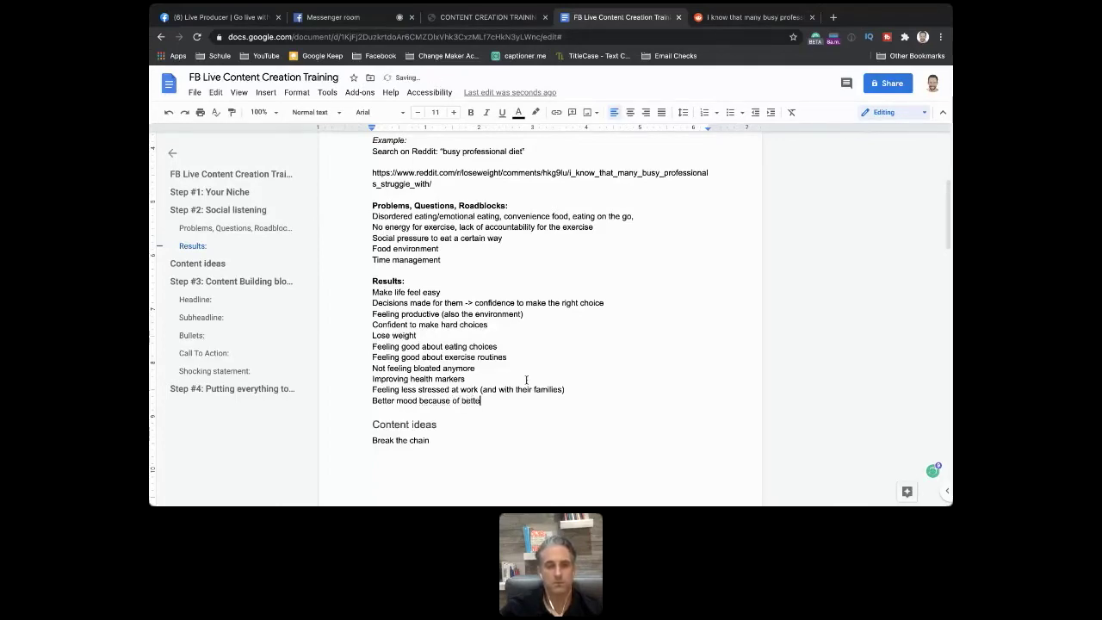
type("r choices (")
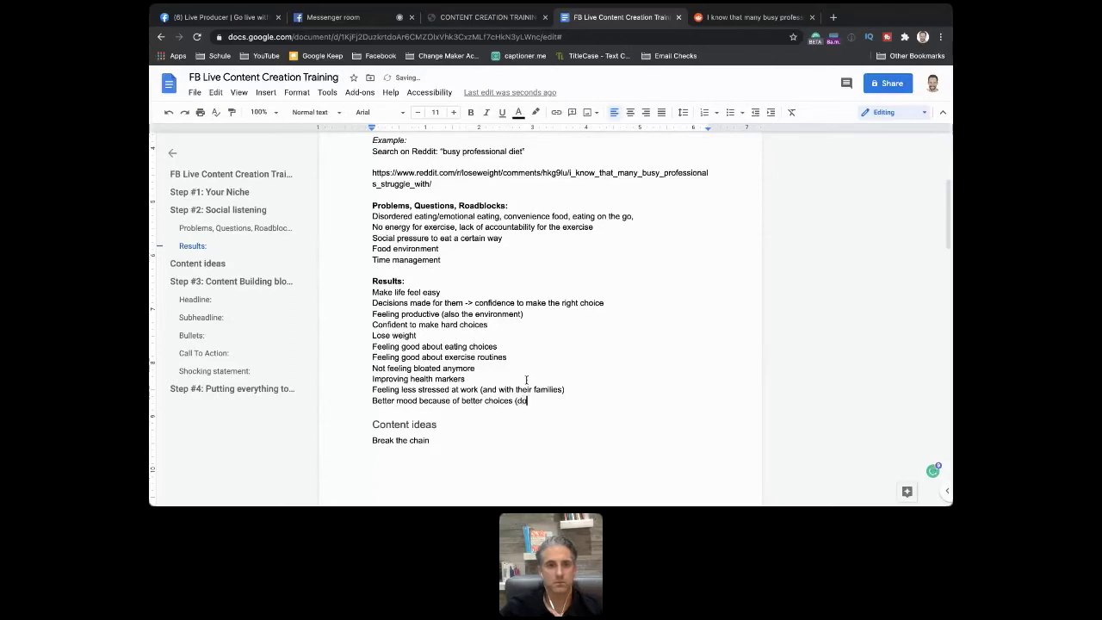
type("not being ")
type("a af")
key("BackSpace")
key("BackSpace")
type("***h")
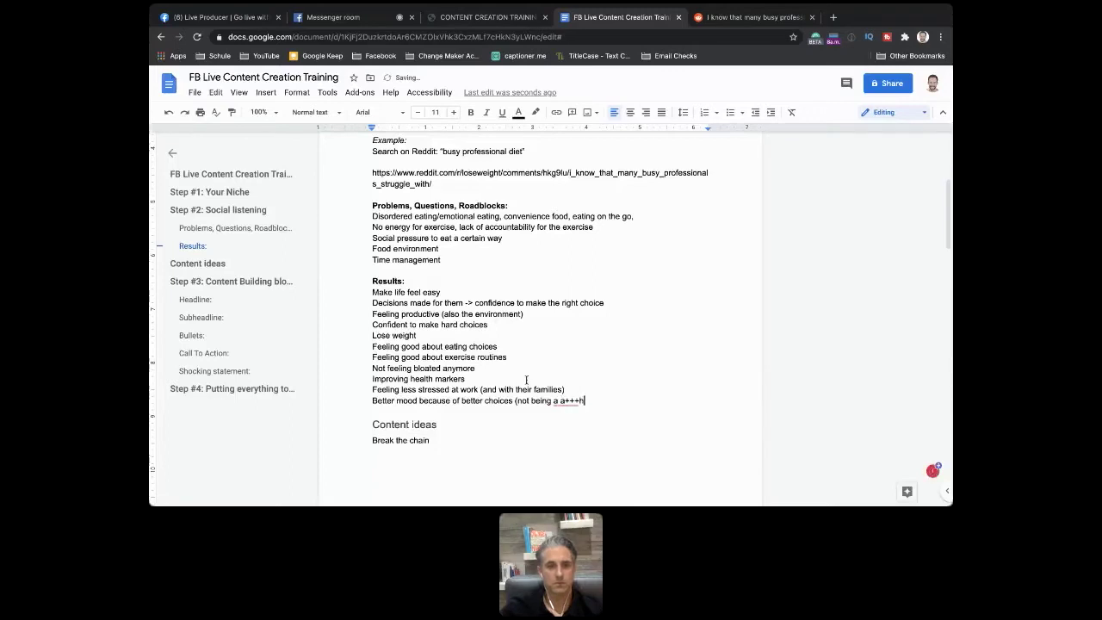
type("ole to their family)")
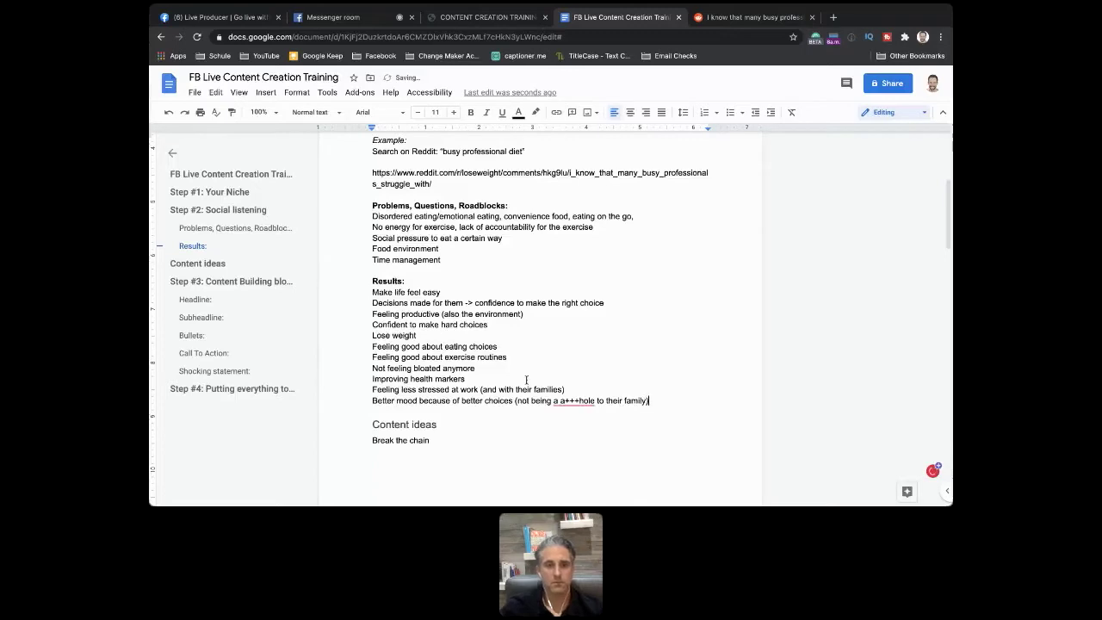
Step: Read the viewer comments in the Messenger room and bring up the document's "Step #3: Content Building blocks" section
left_click(336, 18)
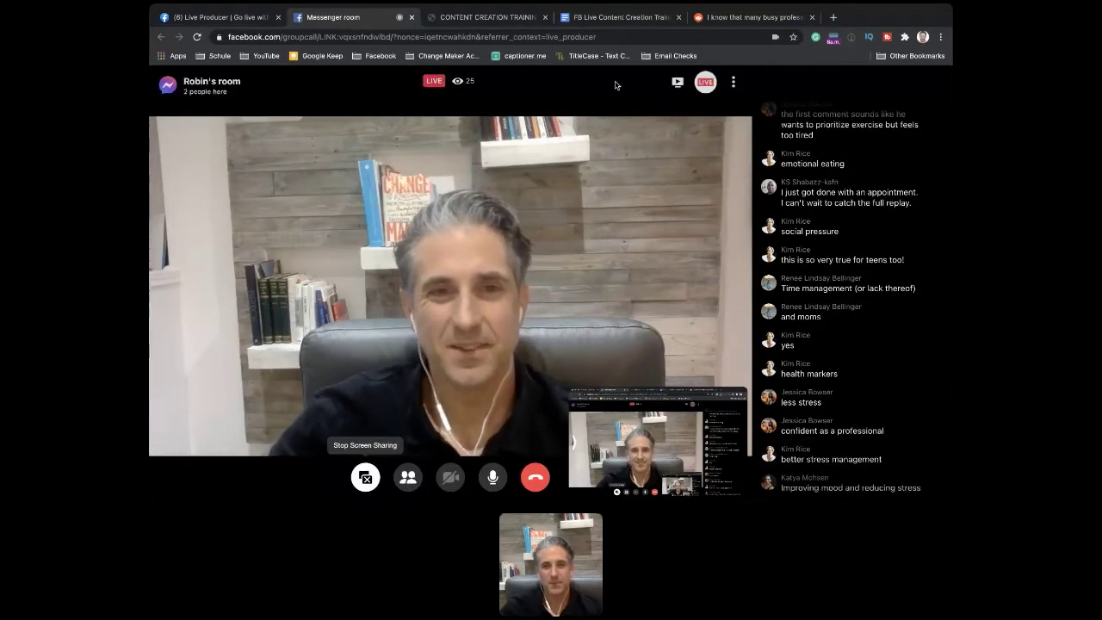
left_click(613, 19)
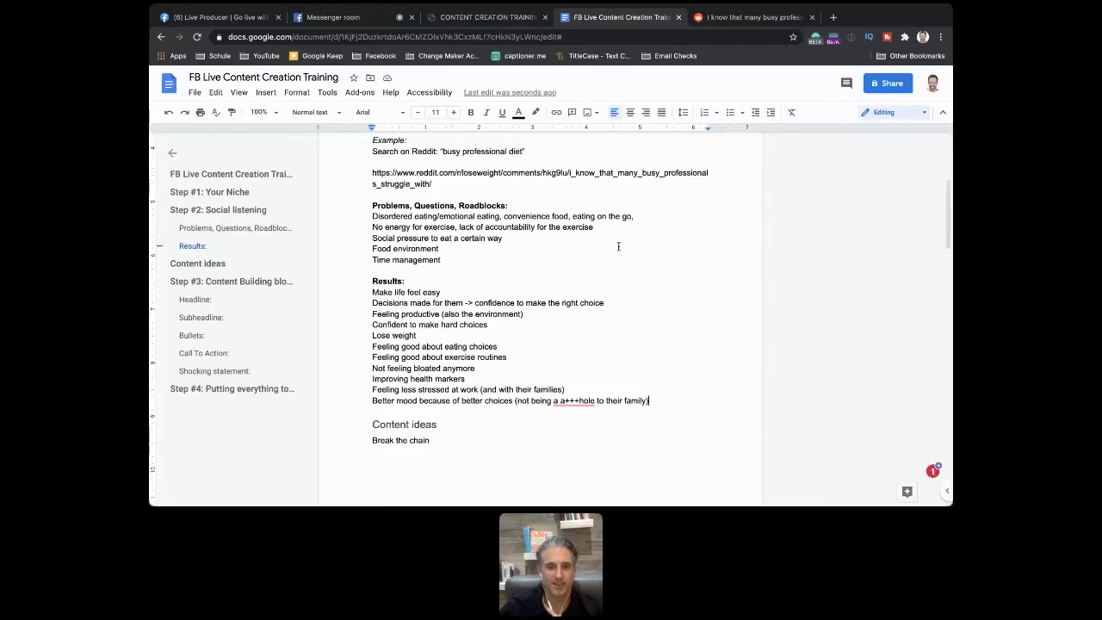
scroll(618, 246, "down", 5)
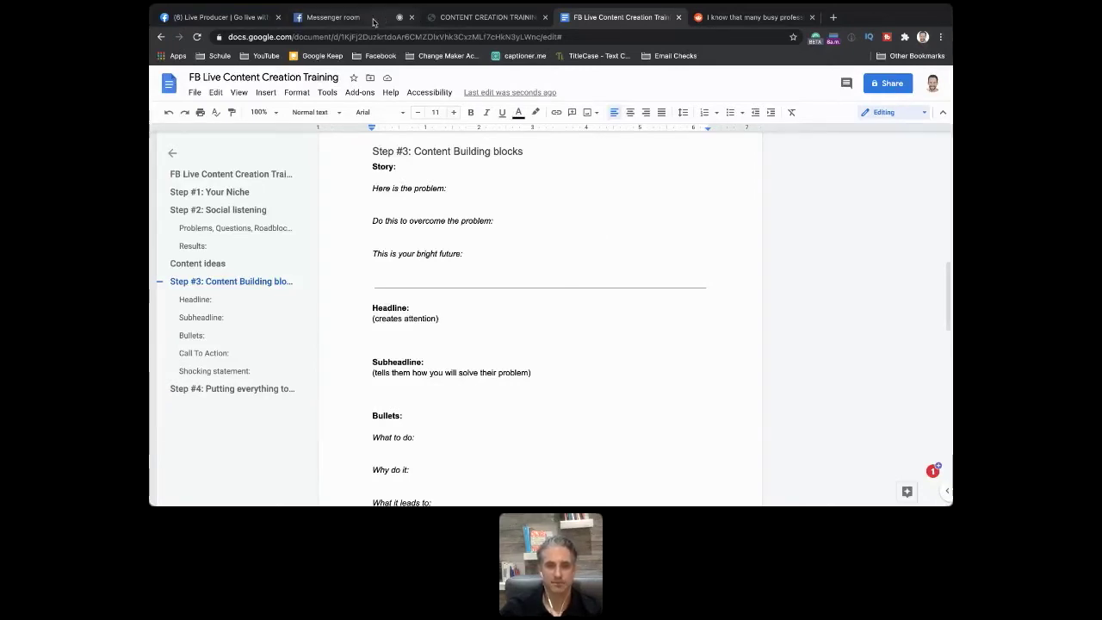
left_click(333, 18)
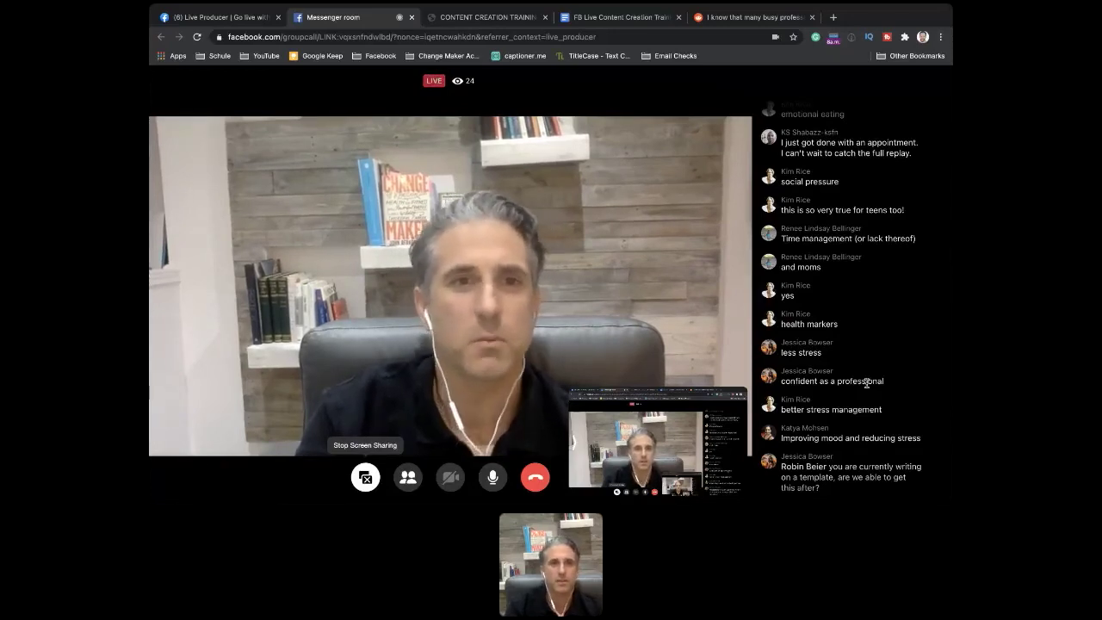
left_click(607, 19)
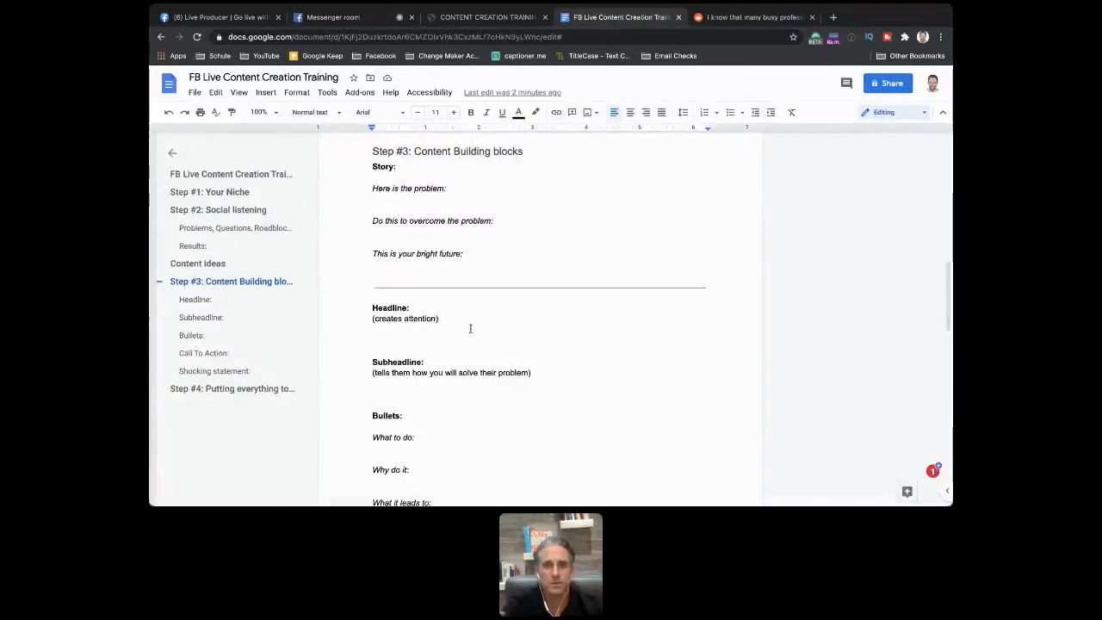
Step: Enter "Getting off the couch even when you're mentally tired" under "Here is the problem:" in the Story block
left_click(379, 199)
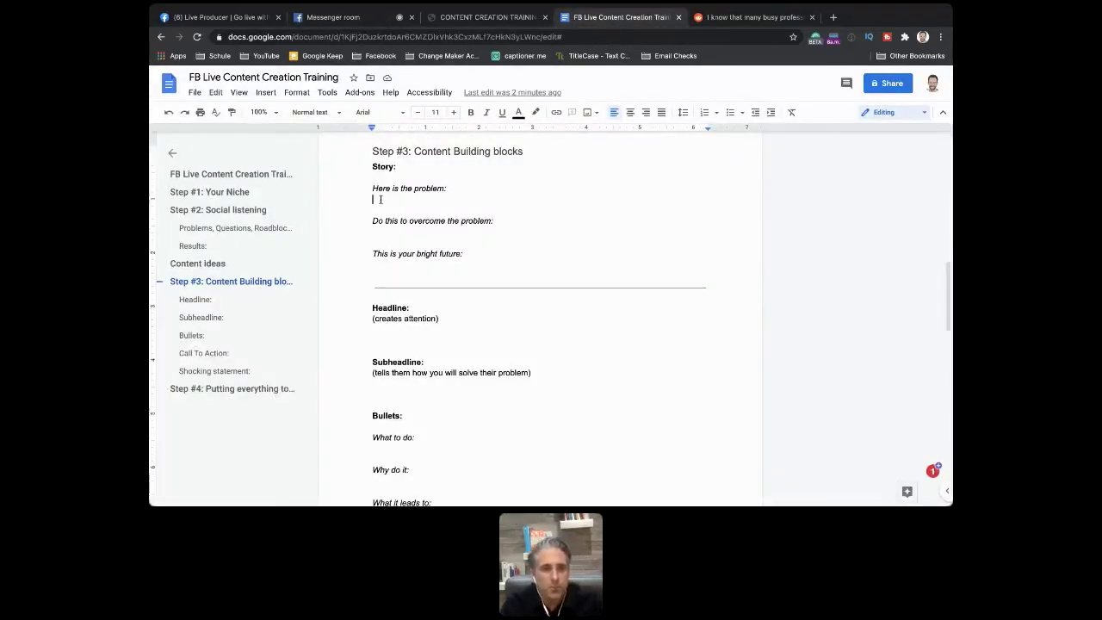
type("Getting ")
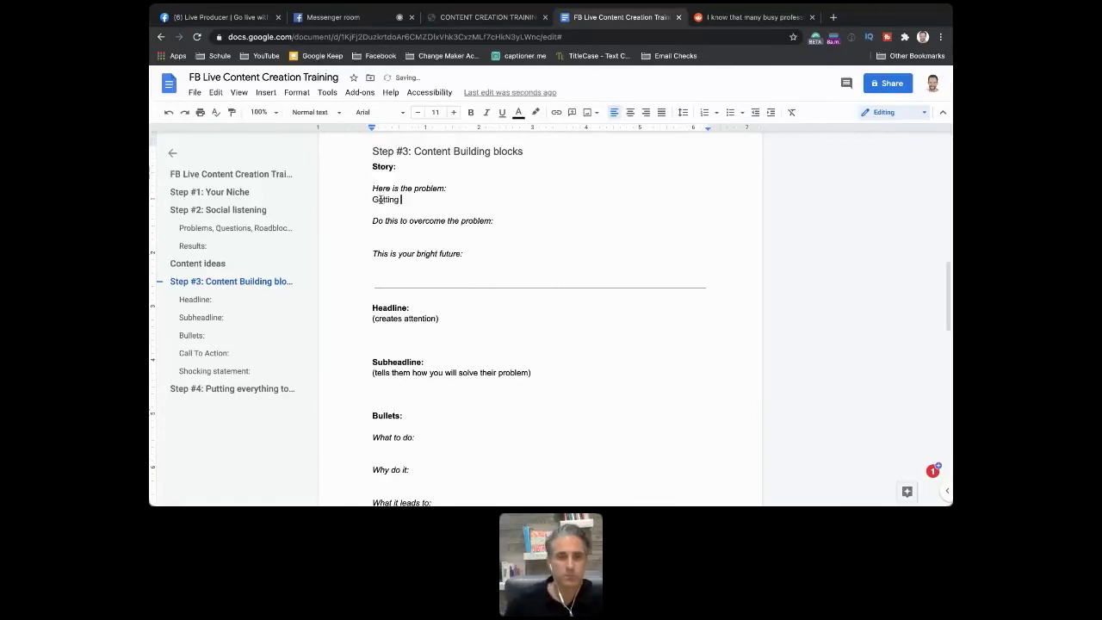
type("of the cou")
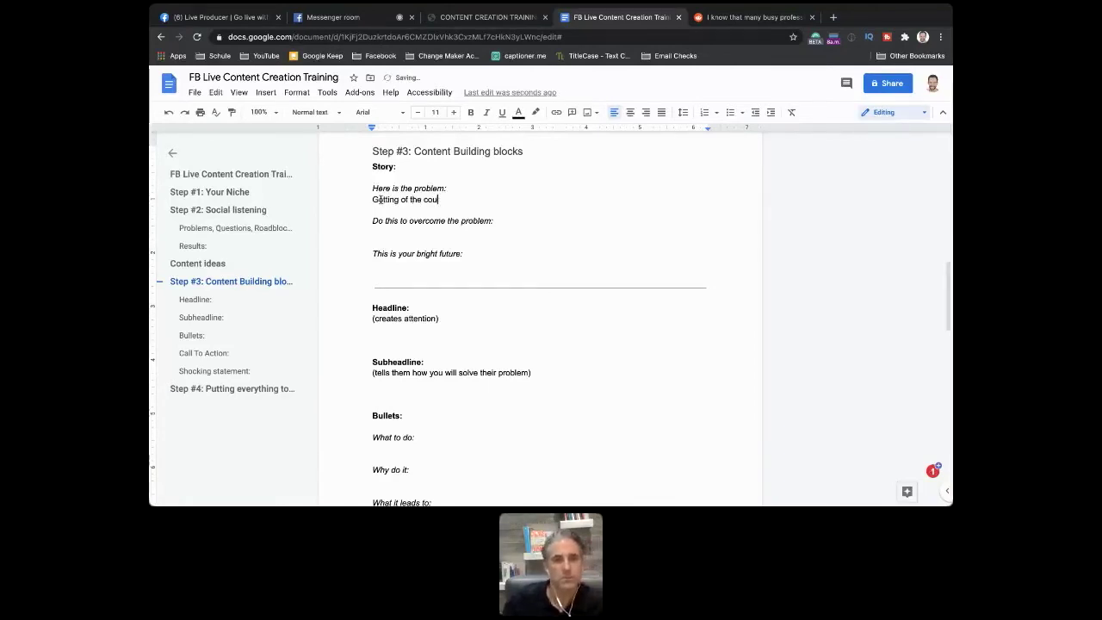
key("BackSpace")
type("a")
key("BackSpace")
key("BackSpace")
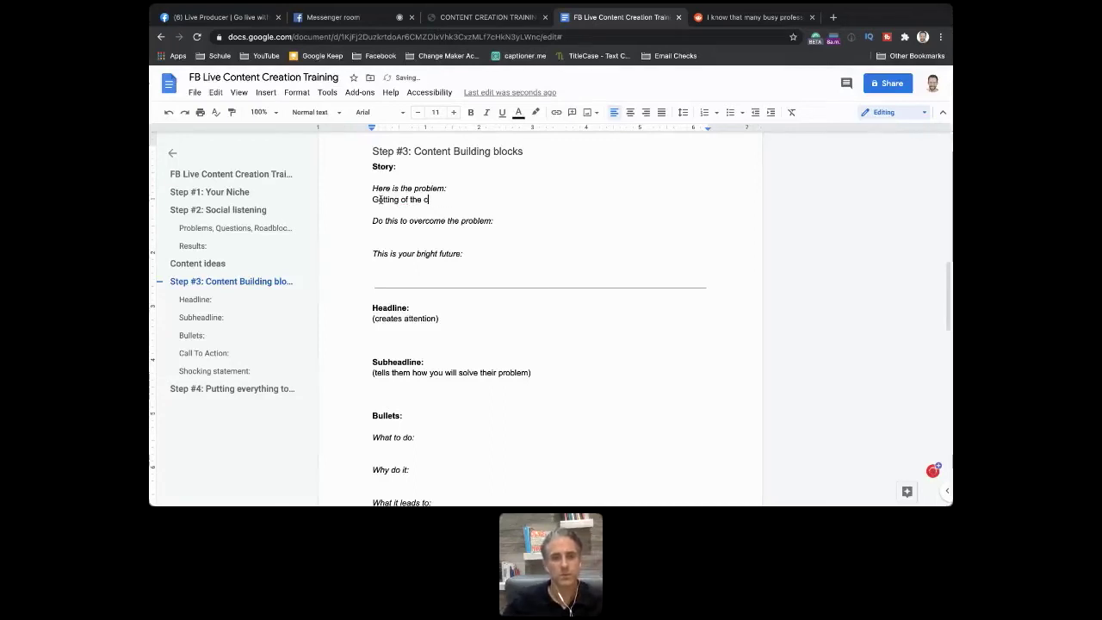
type("ouch")
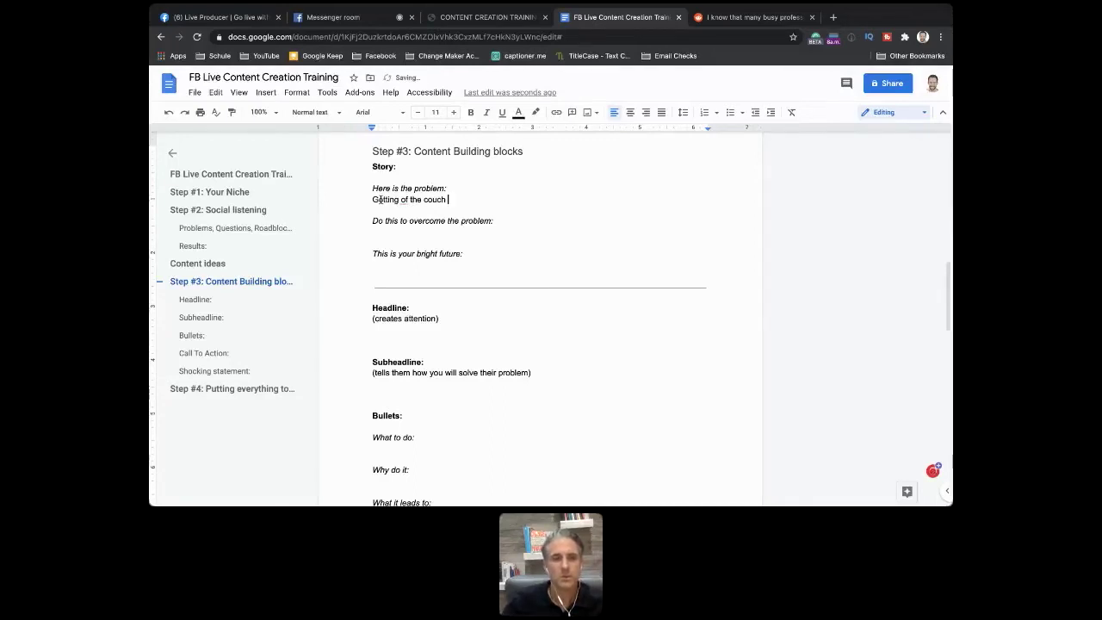
key("ctrl+Left")
key("ctrl+Left")
key("Left")
type("f")
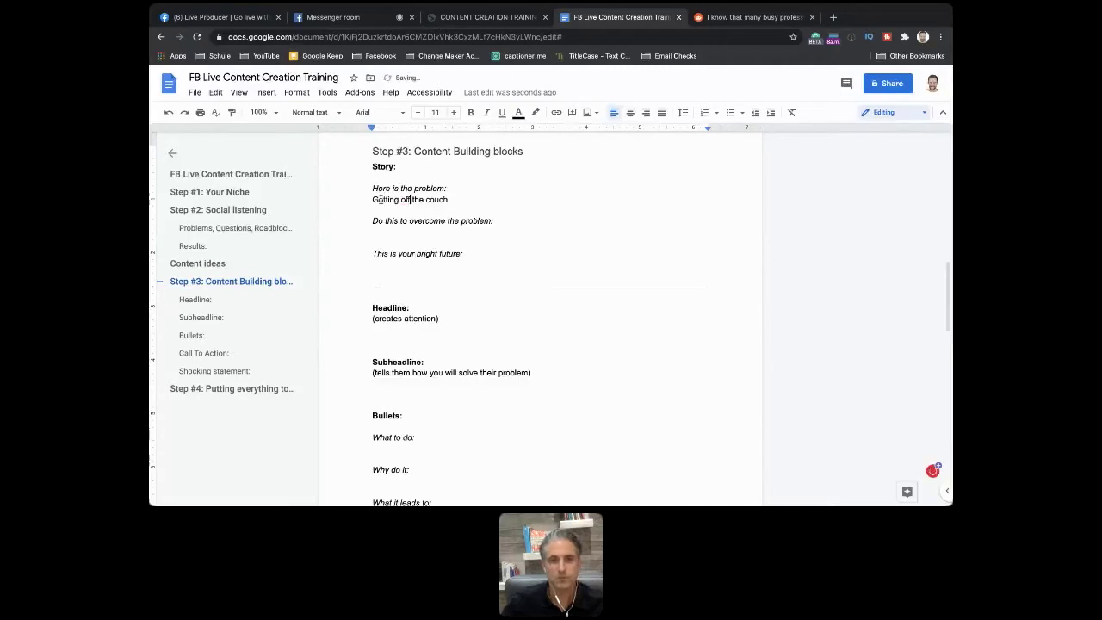
type("even when you're me")
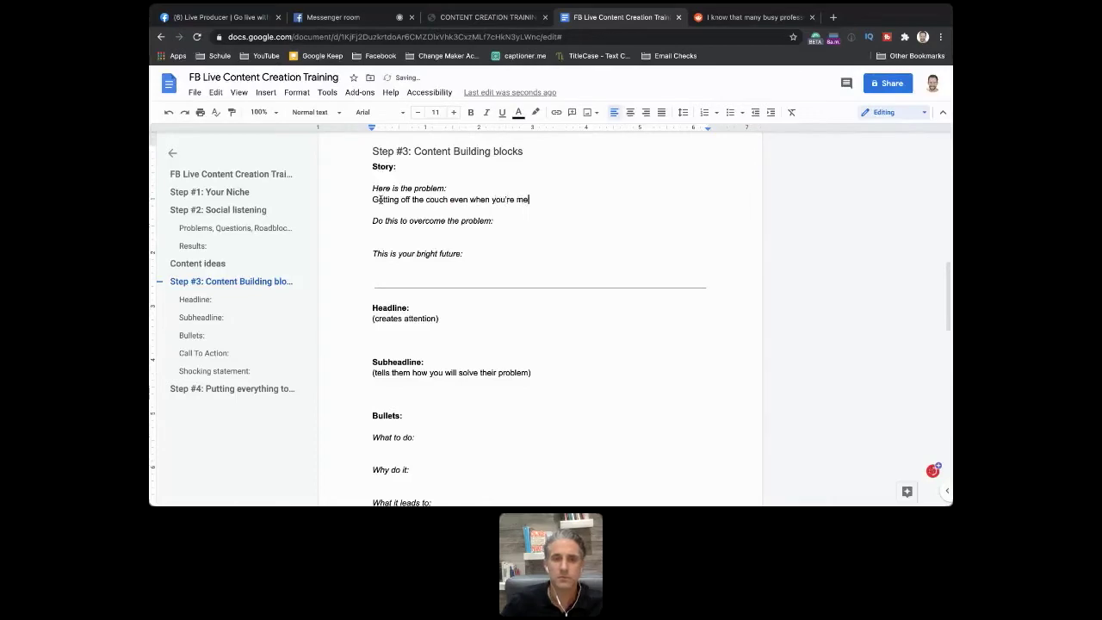
type("ntally tired")
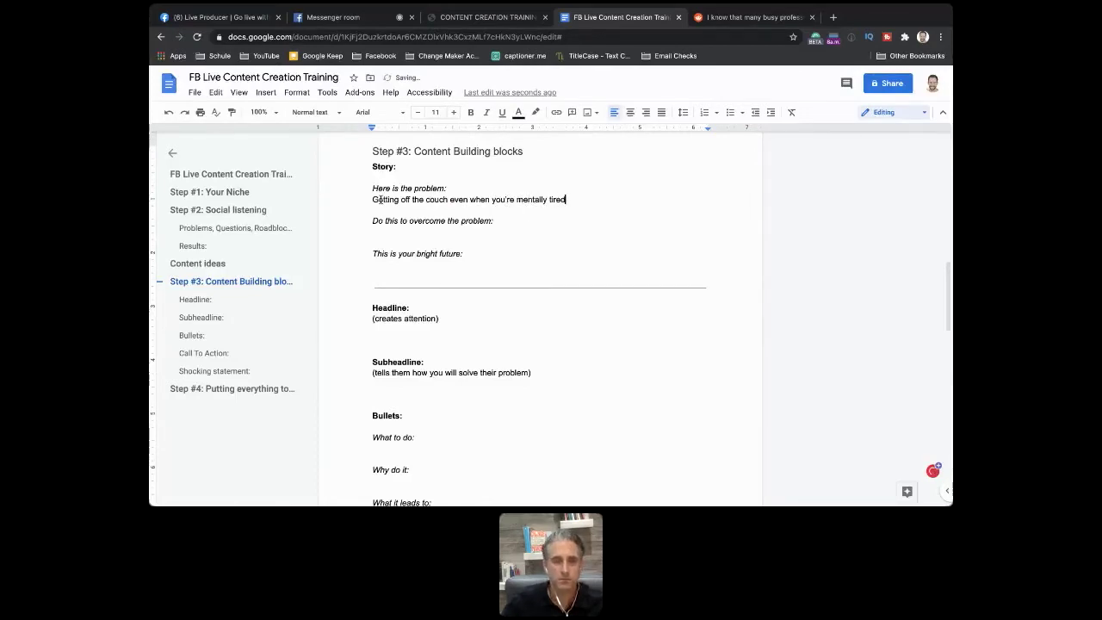
Step: Glance at the Messenger room comments and start a bulleted list under "Do this to overcome the problem:"
key("ctrl+2")
key("ctrl+4")
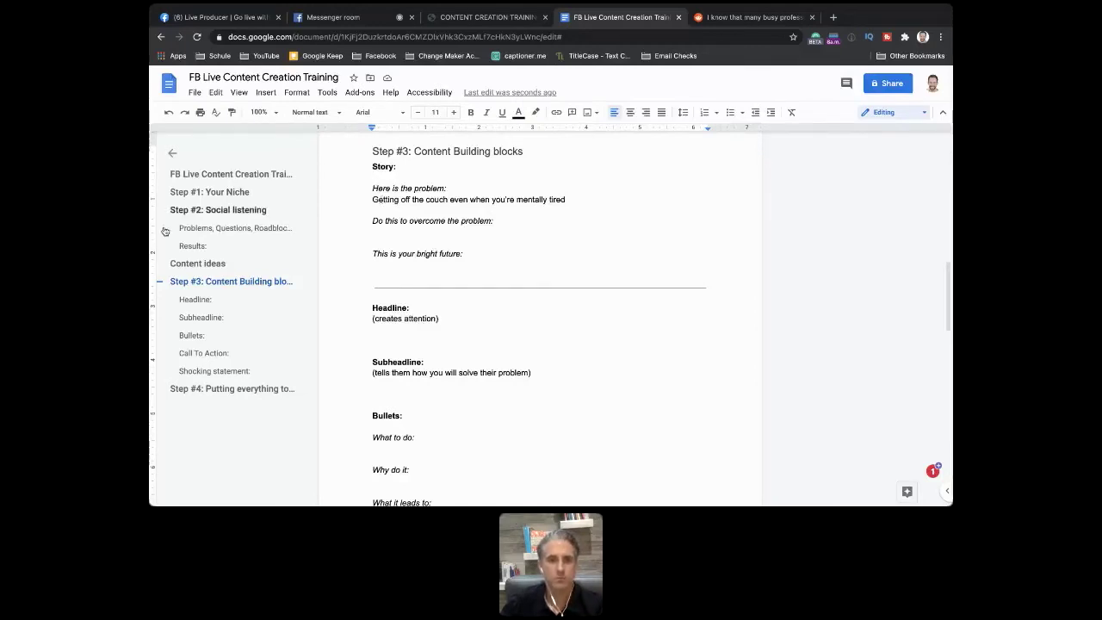
left_click(380, 232)
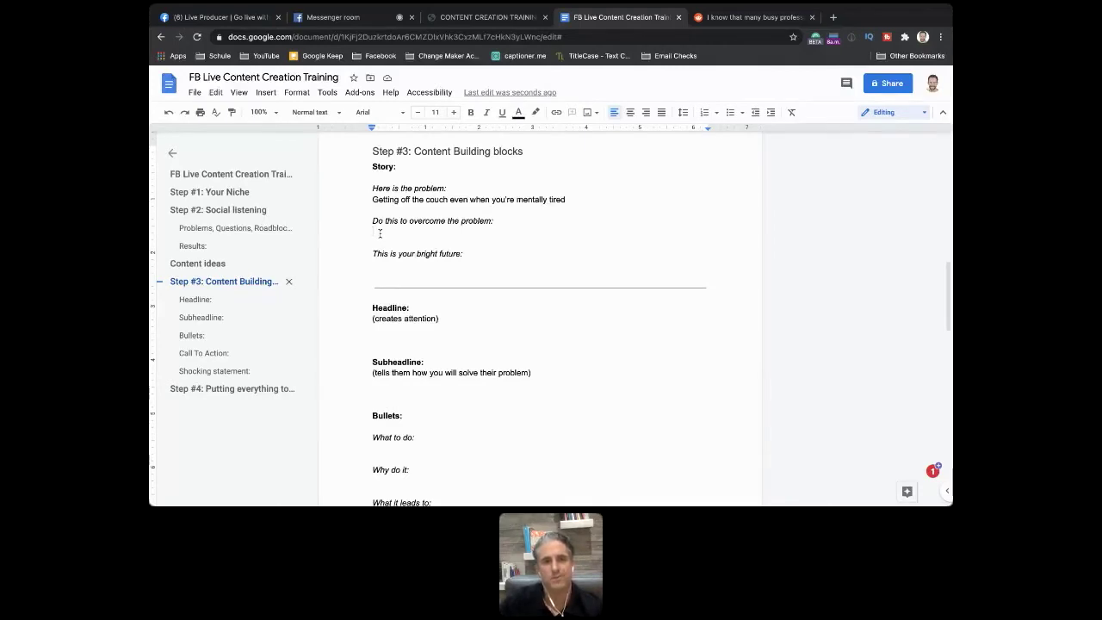
type("*")
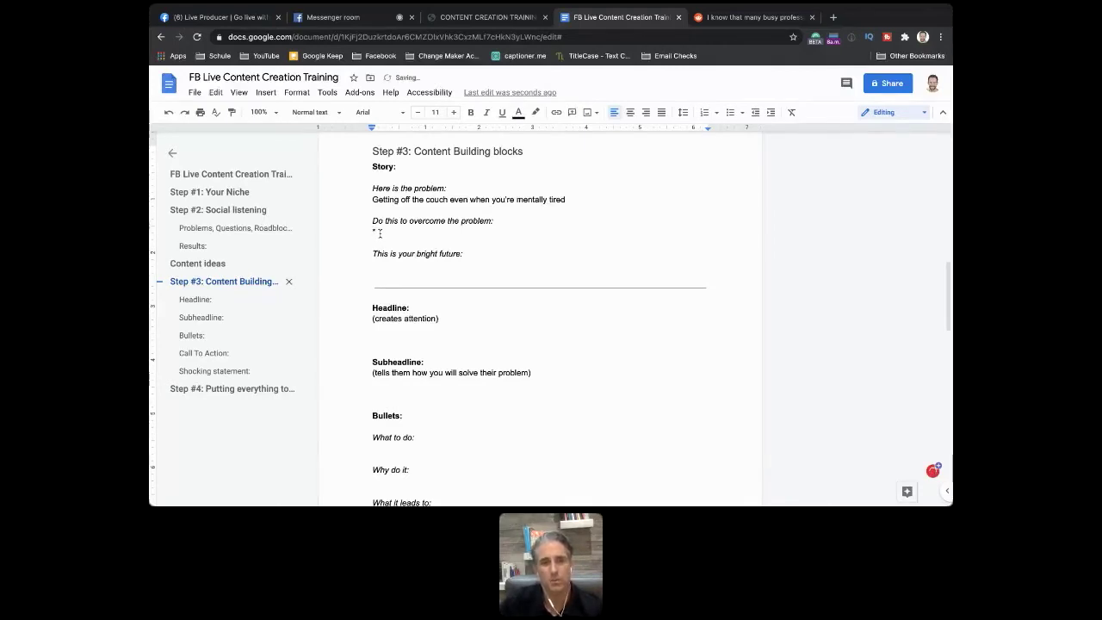
key("space")
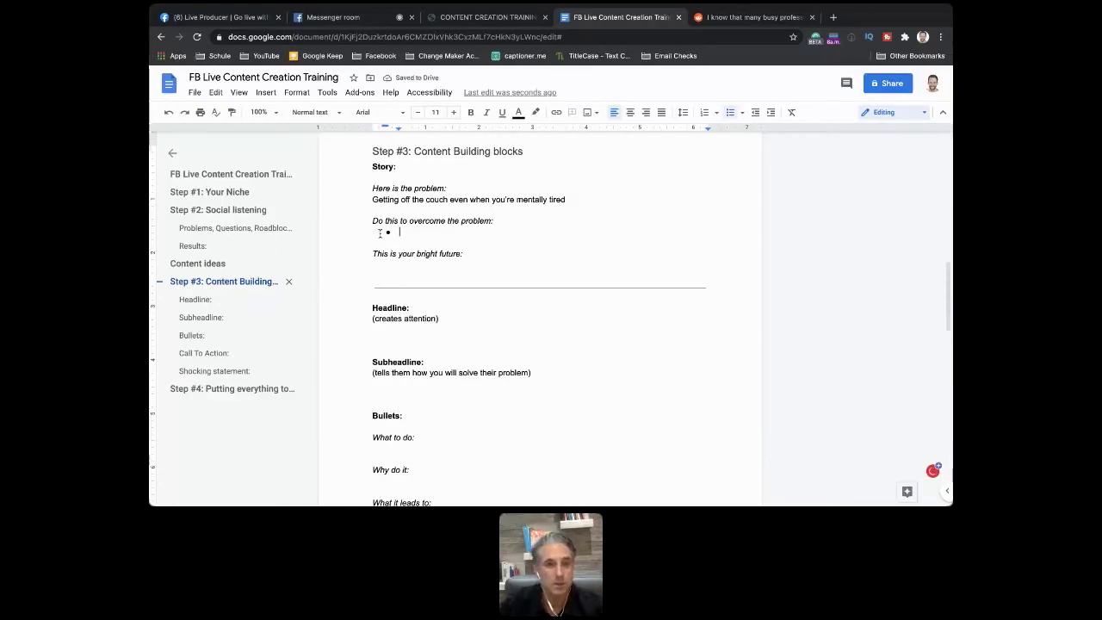
type("Eating more ")
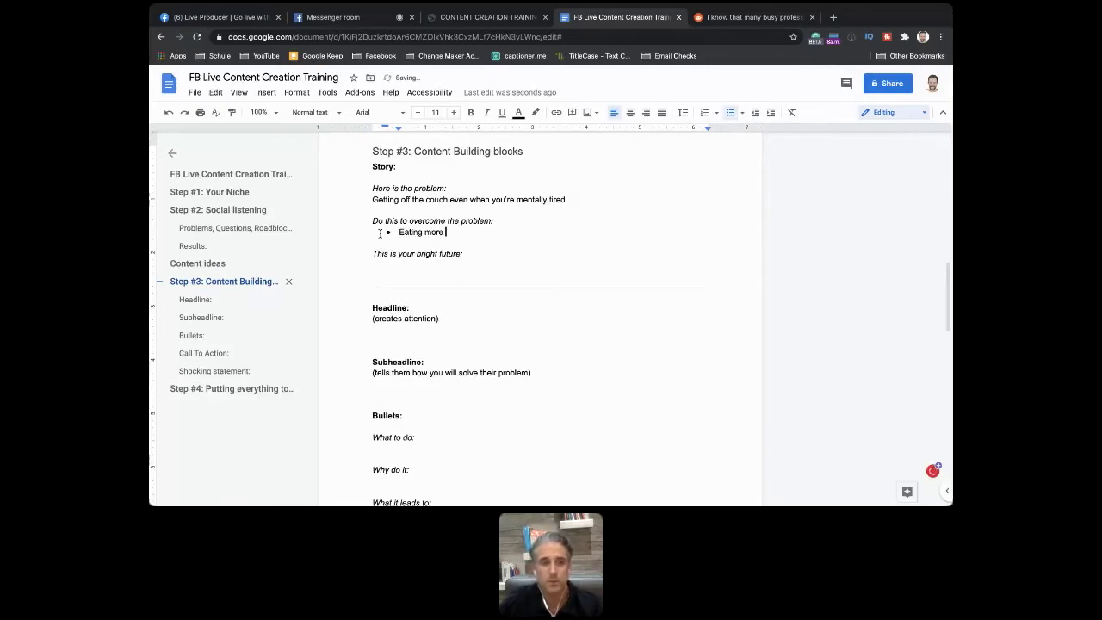
type("pr")
type("n")
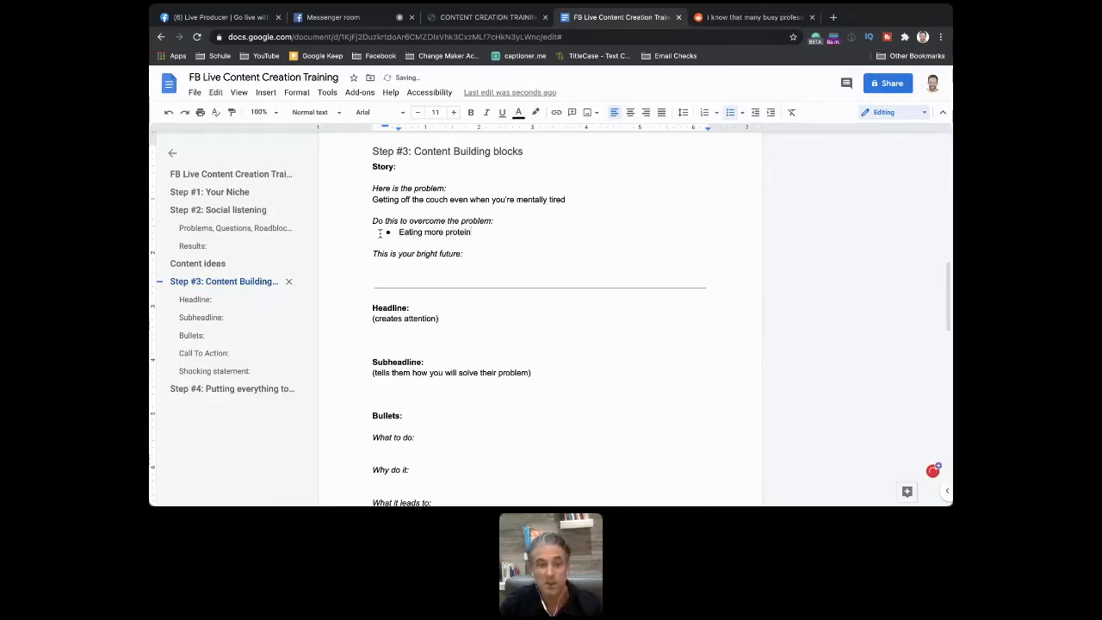
type(" /")
key("alt+BackSpace")
key("alt+BackSpace")
key("alt+BackSpace")
key("alt+BackSpace")
Step: Write "Making better food choices (fruits, …)" as the first bullet under "Do this to overcome the problem:"
type("Making better ")
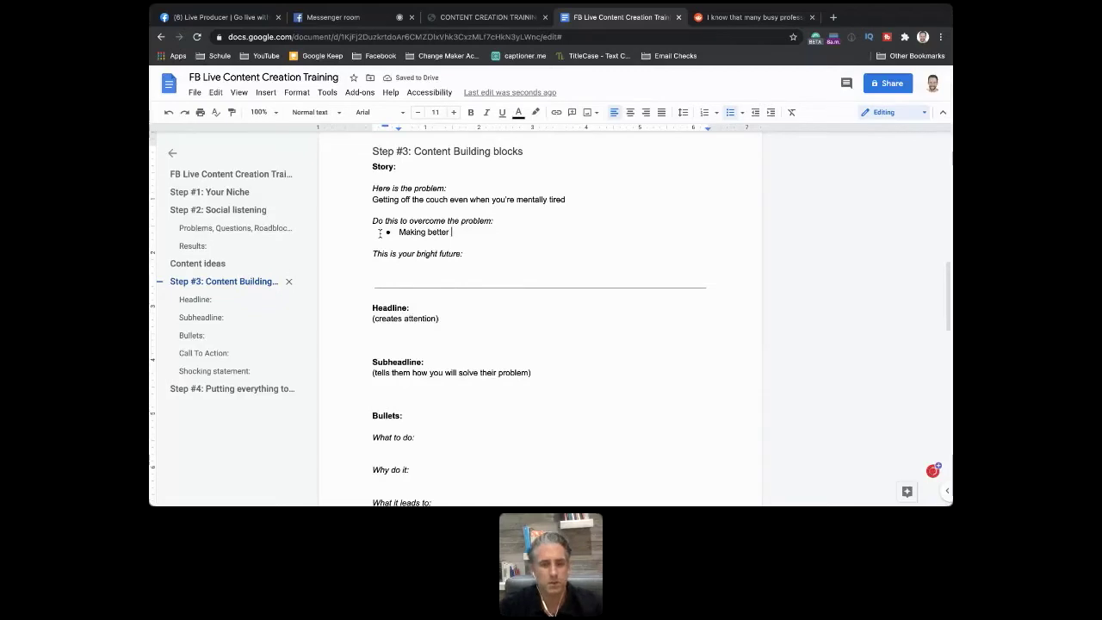
type("food choices")
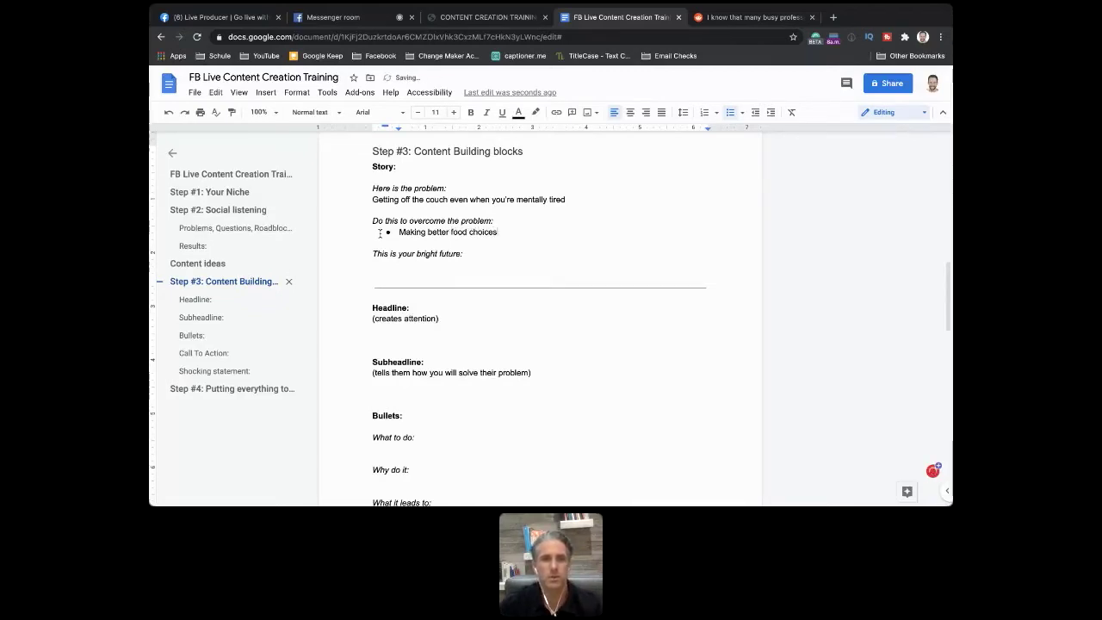
type(" (fruits")
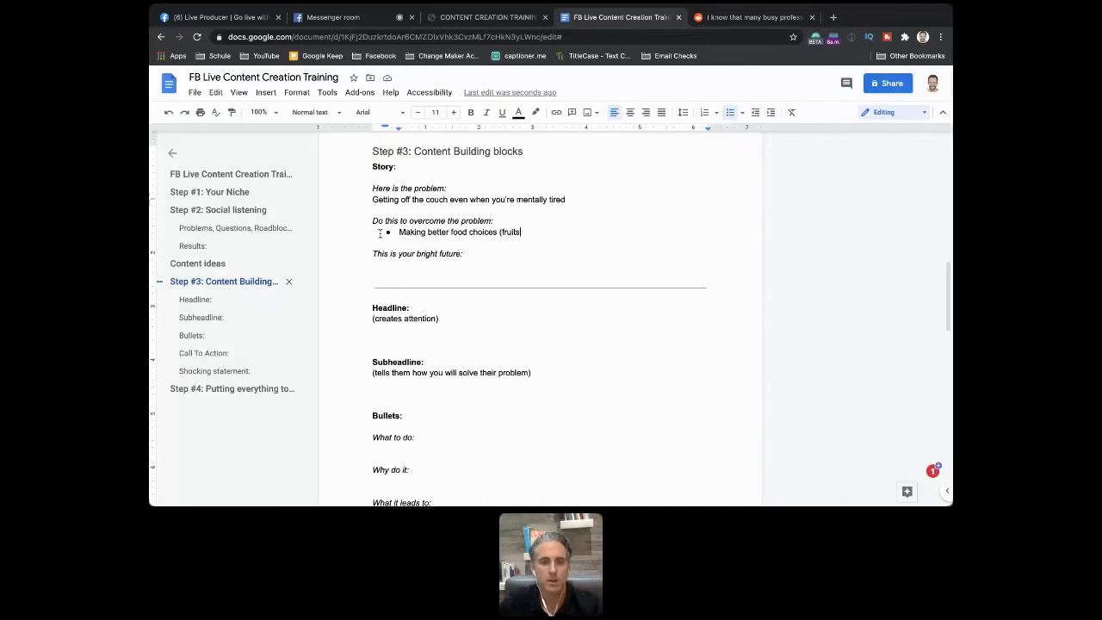
type(", ...")
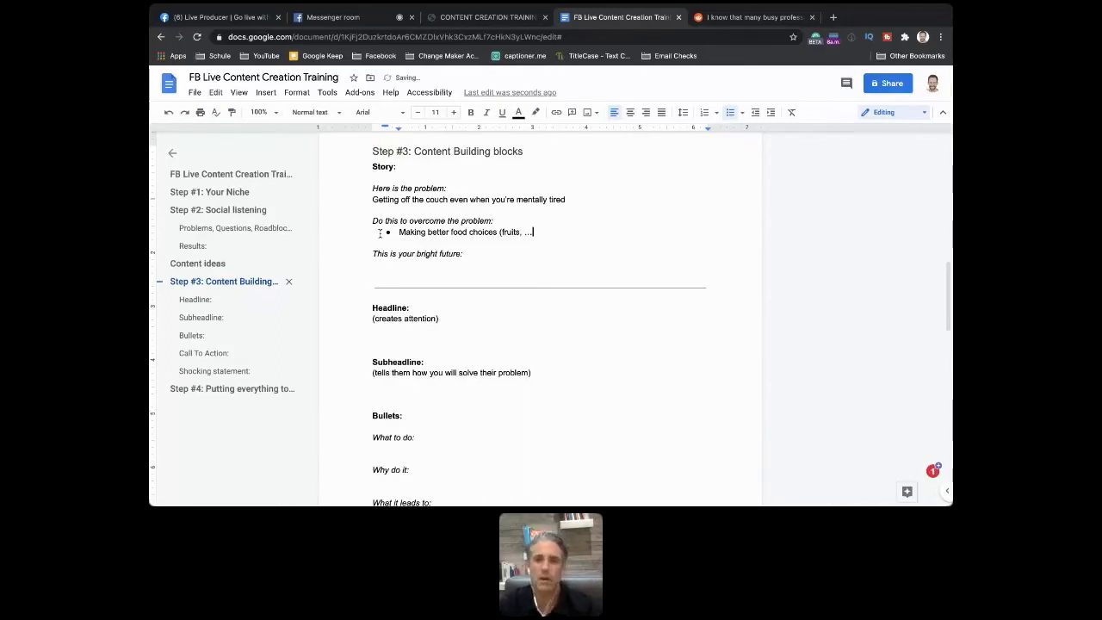
type(")")
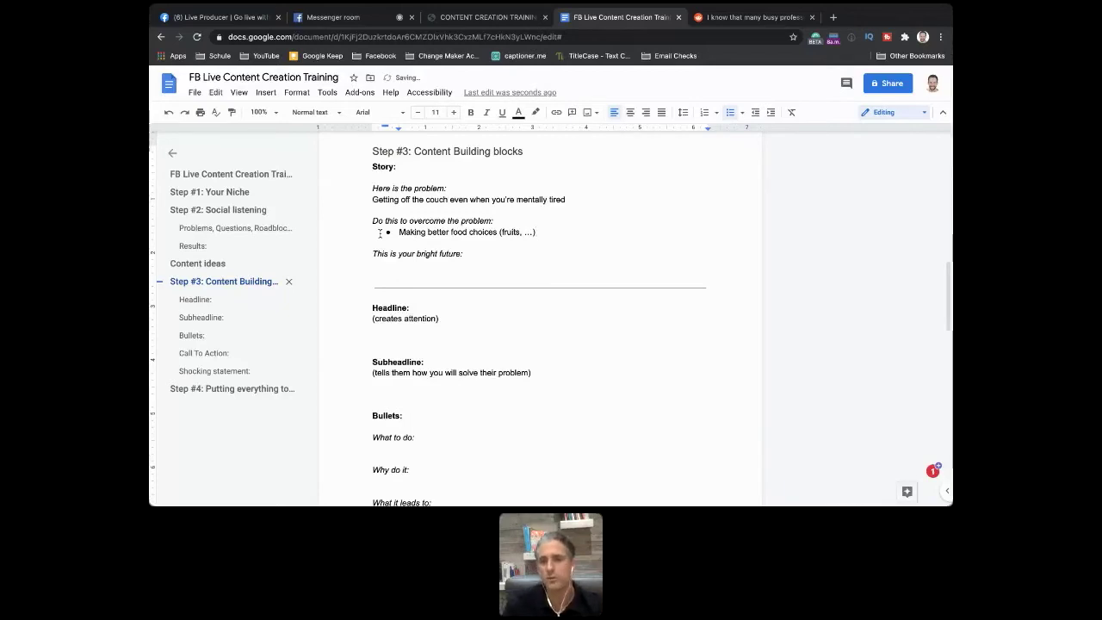
Step: Consult the room comments and add a second bullet reading "Look at it as a spectrum", accepting the suggested grammar correction
key("Return")
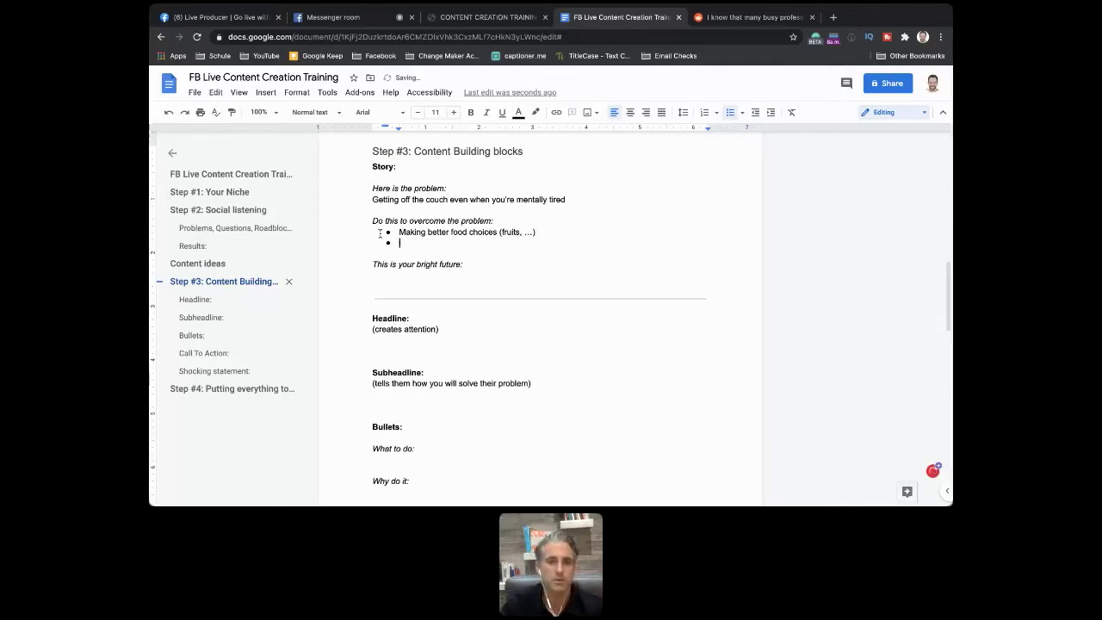
left_click(336, 19)
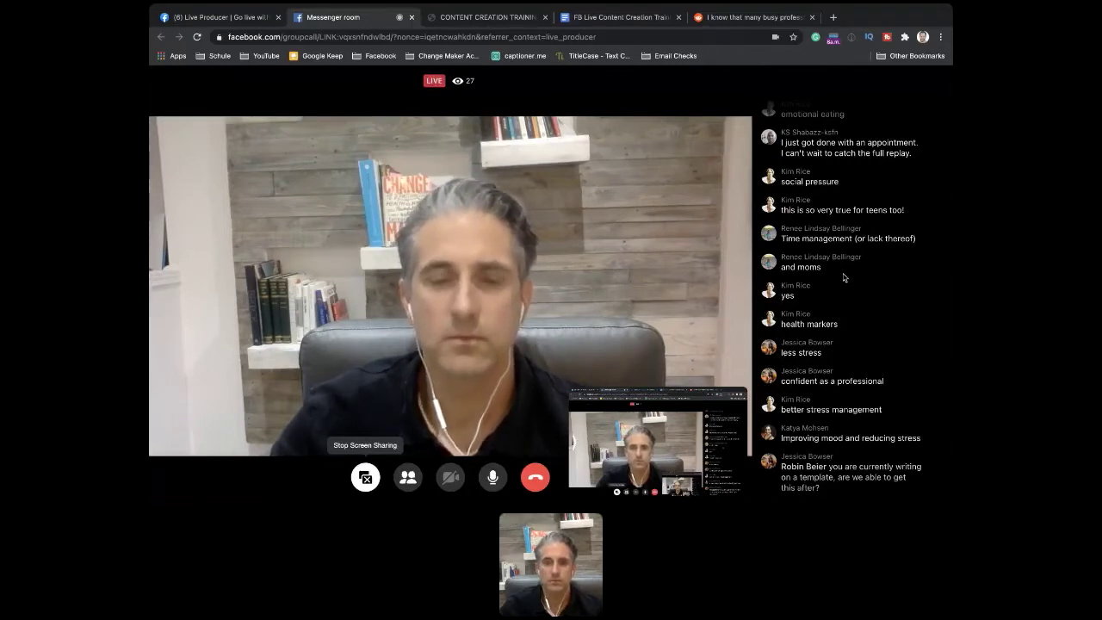
left_click(620, 18)
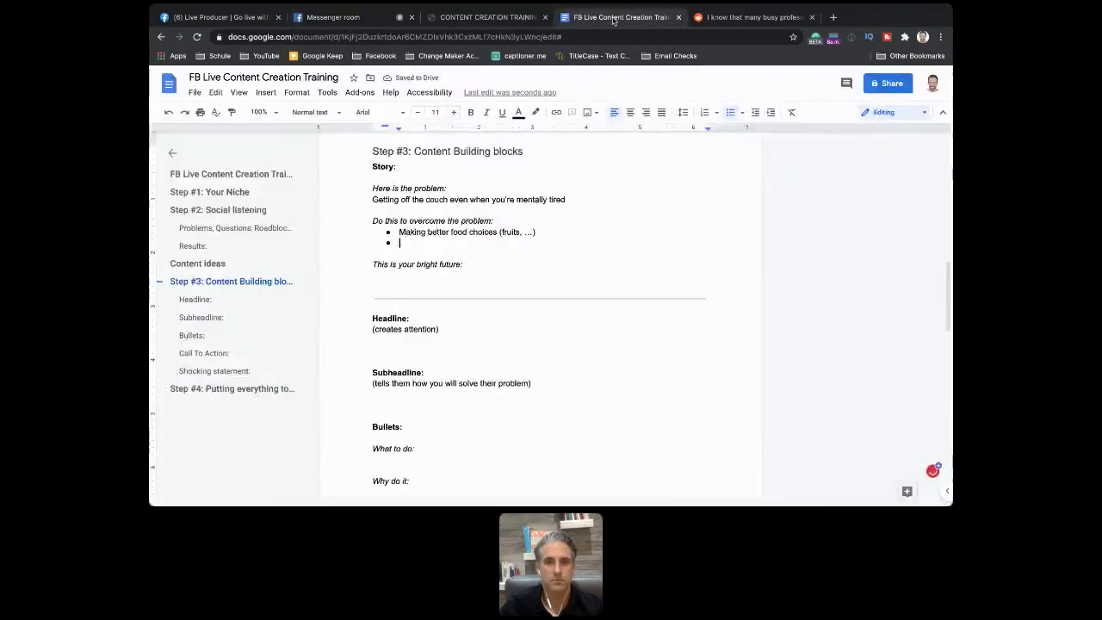
type("Look at the")
key("BackSpace")
key("BackSpace")
key("BackSpace")
key("BackSpace")
key("BackSpace")
key("BackSpace")
type("at it as spectrum")
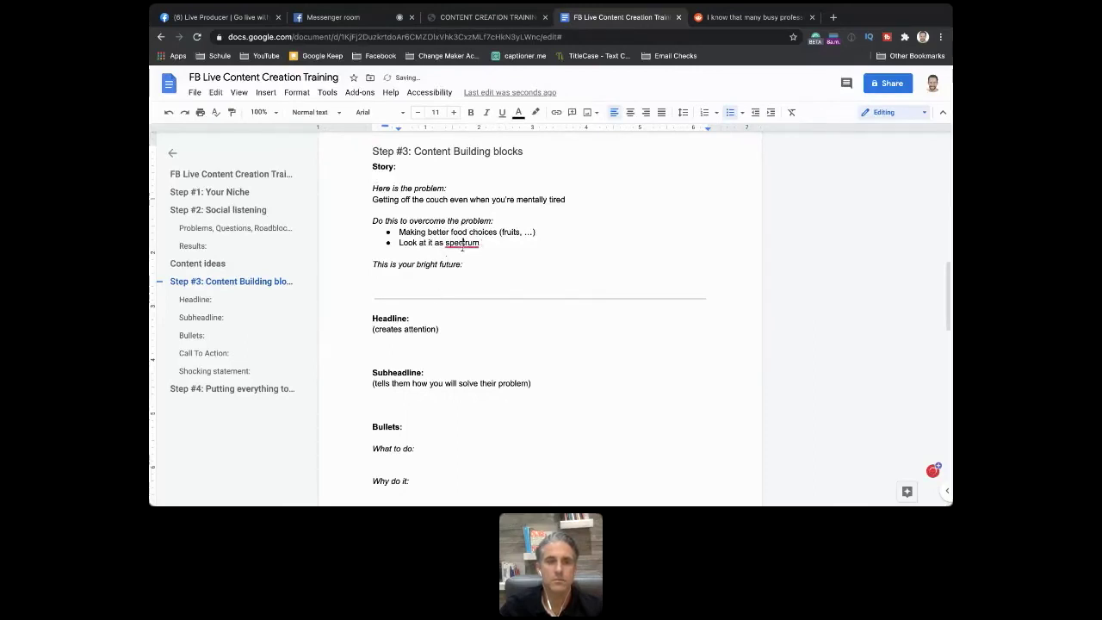
left_click(465, 246)
left_click(470, 274)
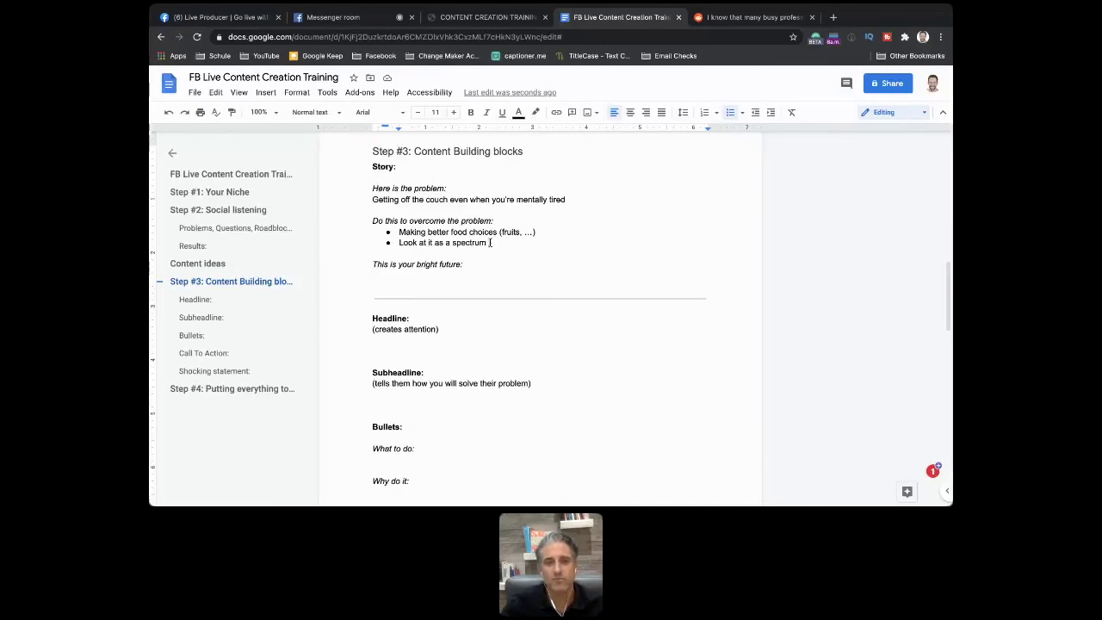
Step: Check the room comments again and add a third bullet reading "Exercise before work", correcting the spelling of its first word
left_click(340, 18)
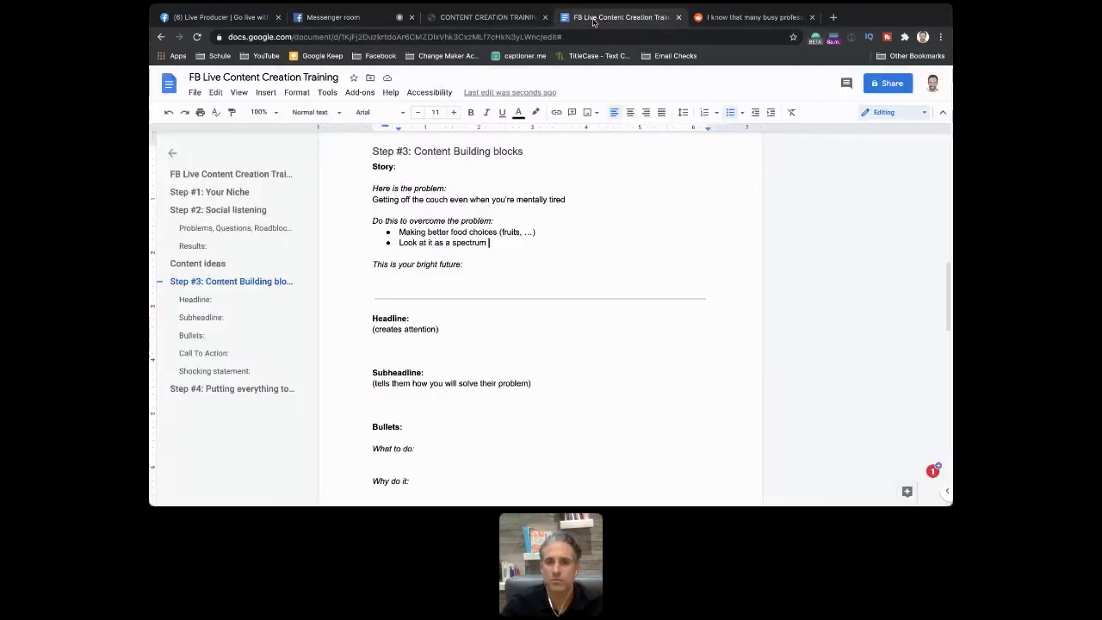
left_click(615, 17)
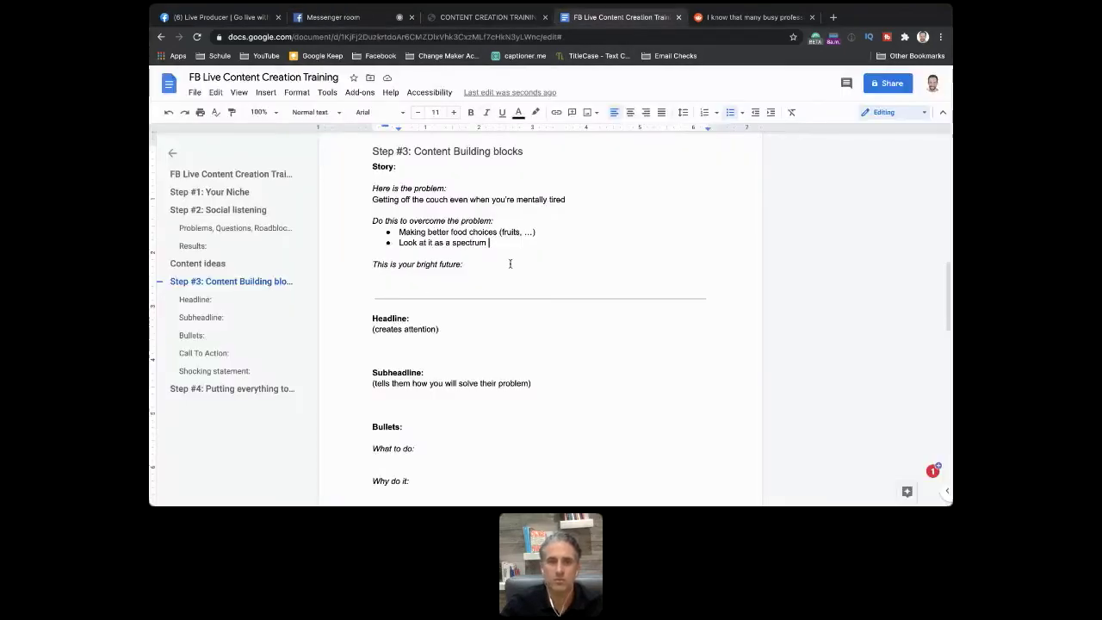
key("Return")
type("Excersie")
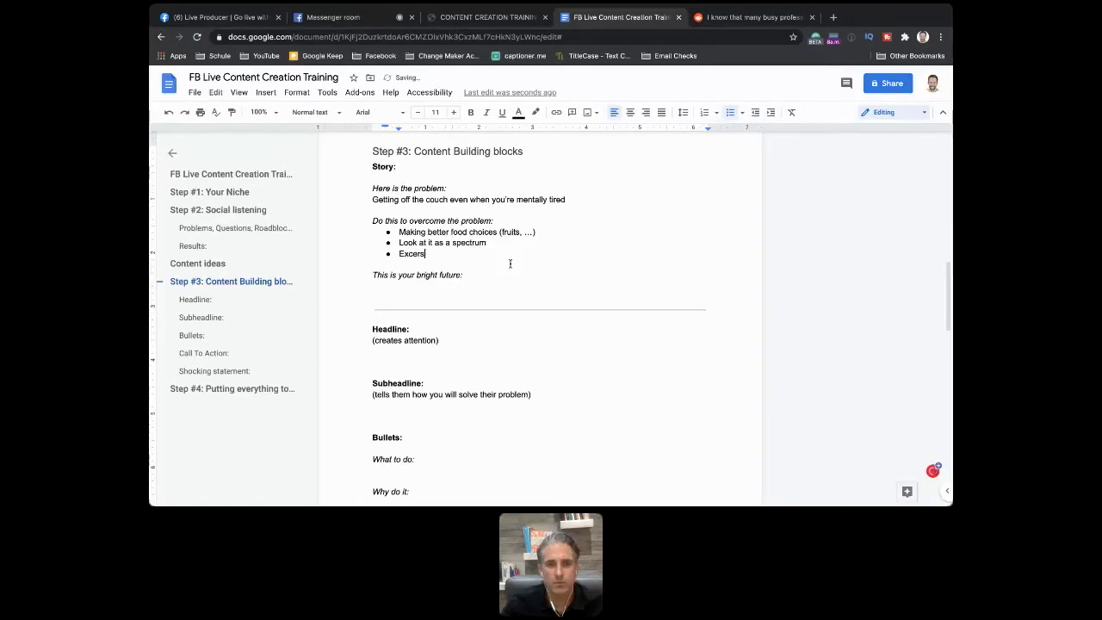
key("BackSpace")
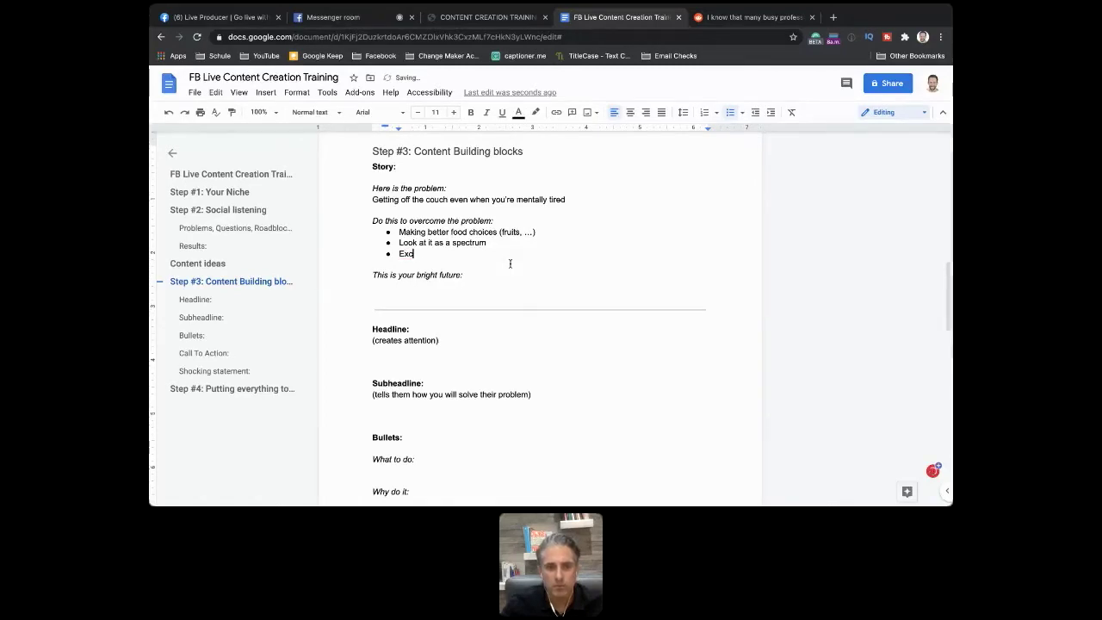
type("sire ")
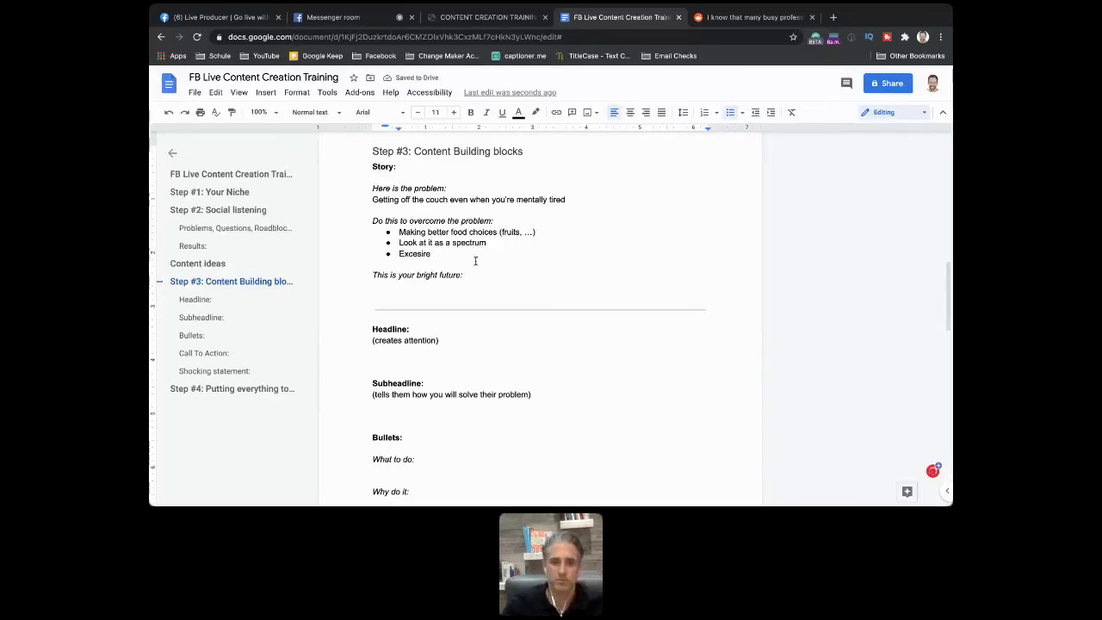
type("before work")
left_click(411, 254)
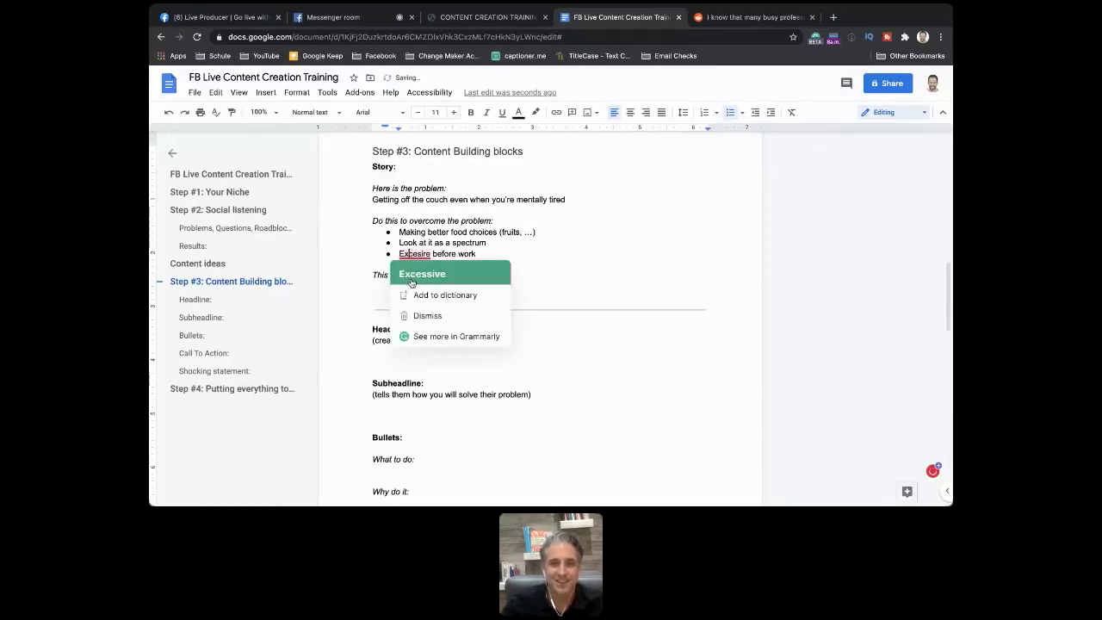
double_click(430, 255)
key("BackSpace")
type("Exercise")
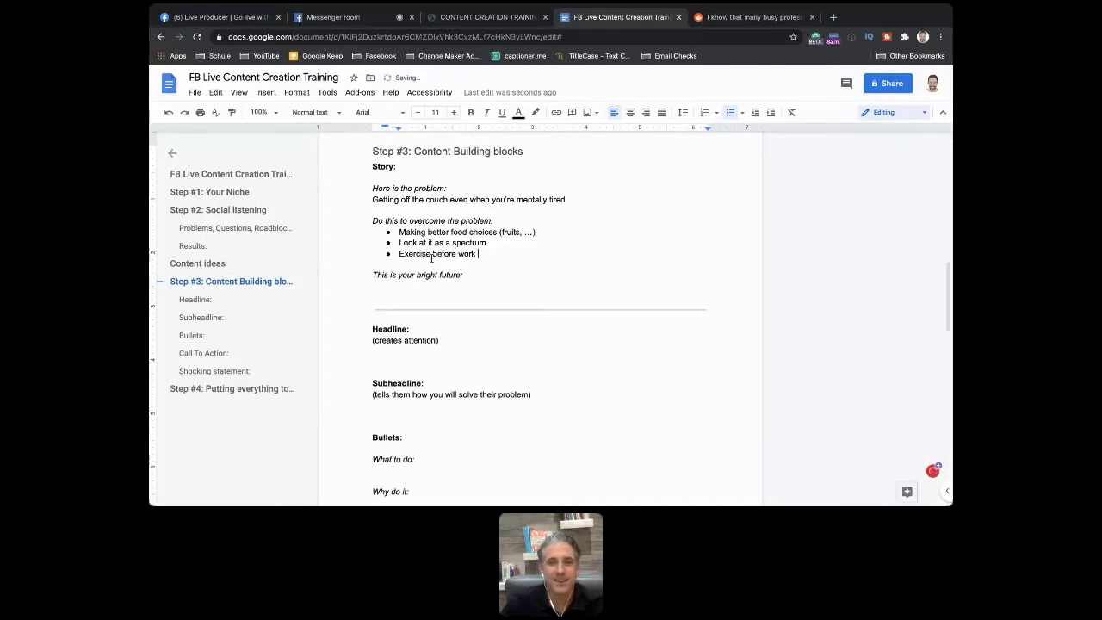
Step: Add a fourth bullet reading "Accountibilty" to the list of ways to overcome the problem
key("Return")
type("Accounti")
type("bility")
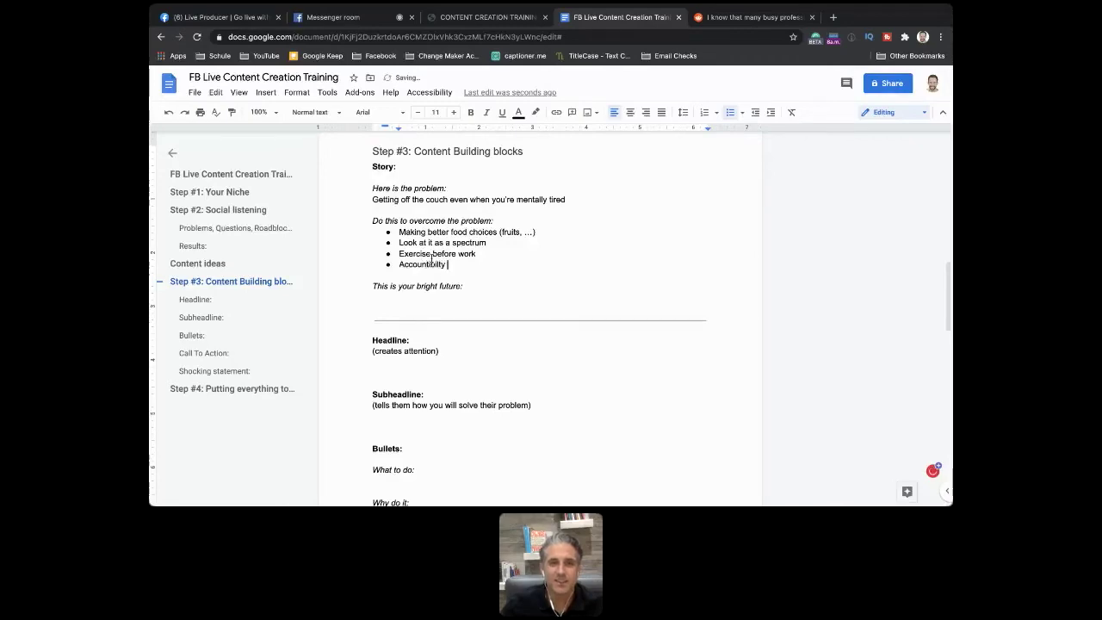
Step: Check the room comments and extend the "Look at it as a spectrum" bullet with "(go on a walk during lunch, company fitness"
key("super+2")
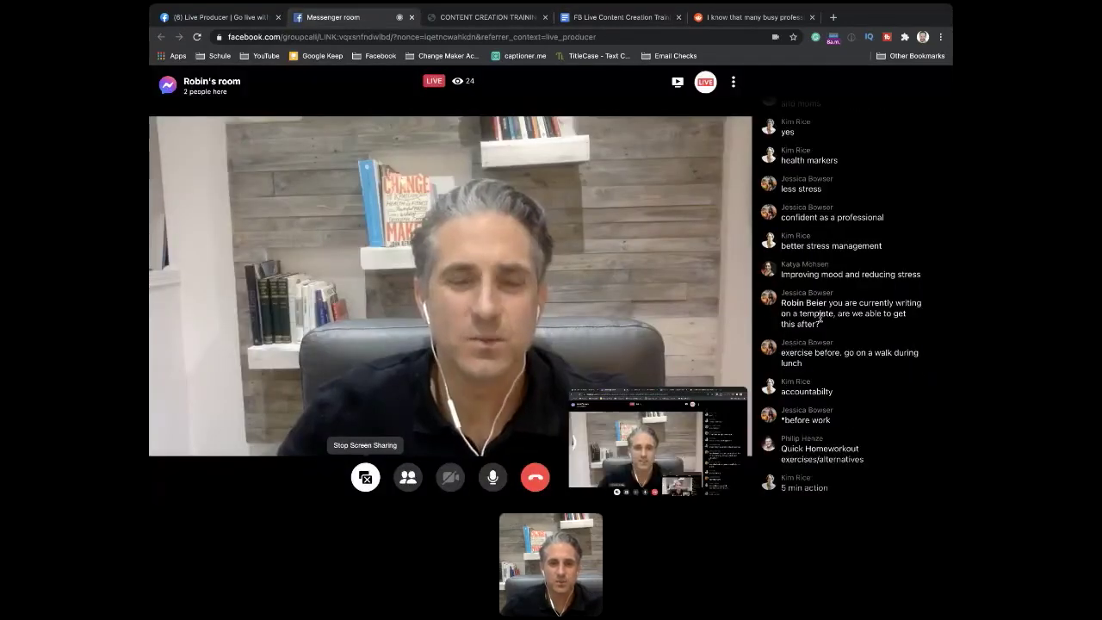
key("ctrl+Tab")
key("ctrl+Tab")
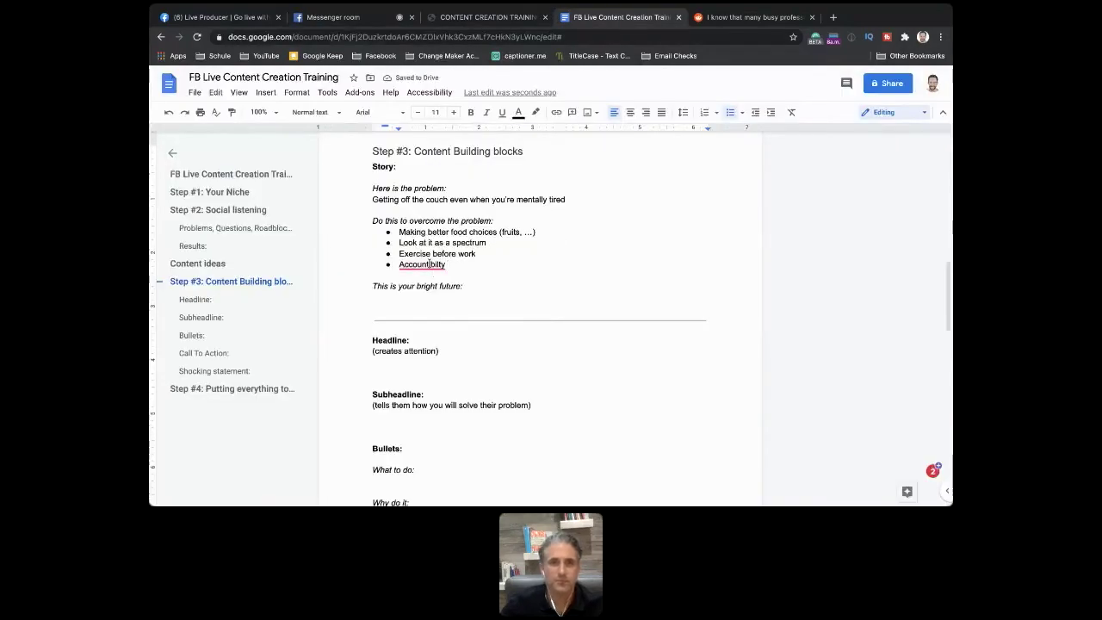
left_click(490, 242)
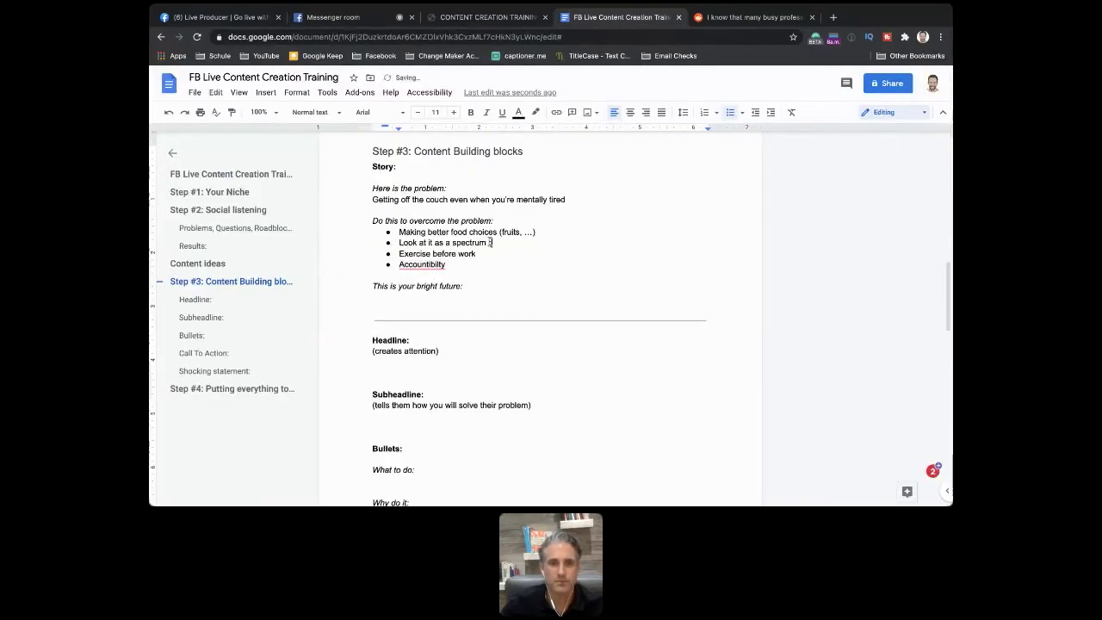
type("go on")
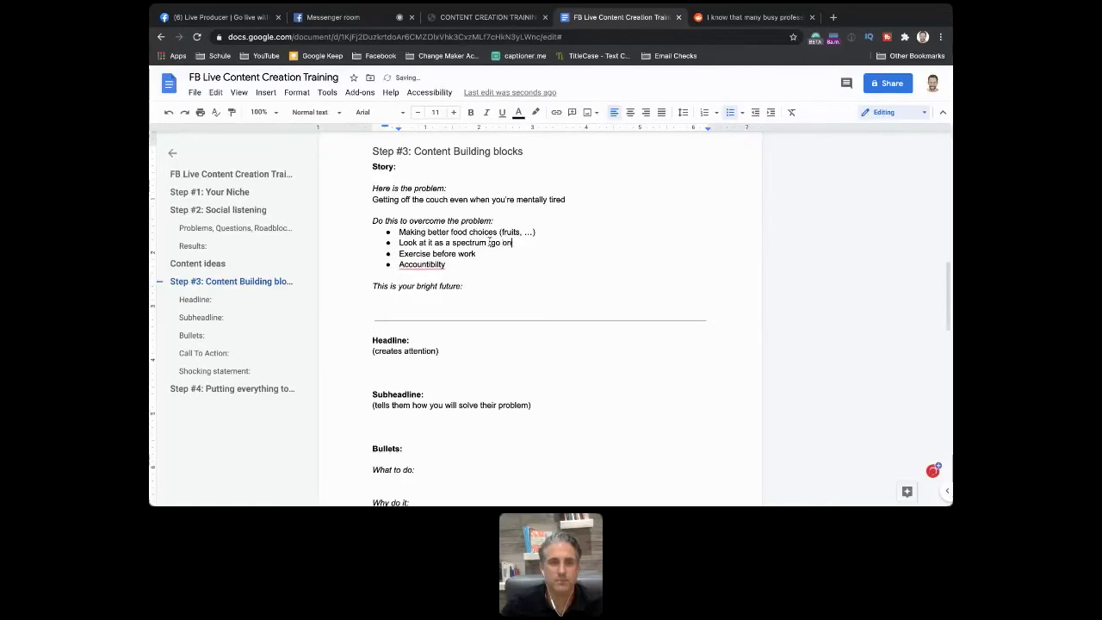
type(" a walk ouring ")
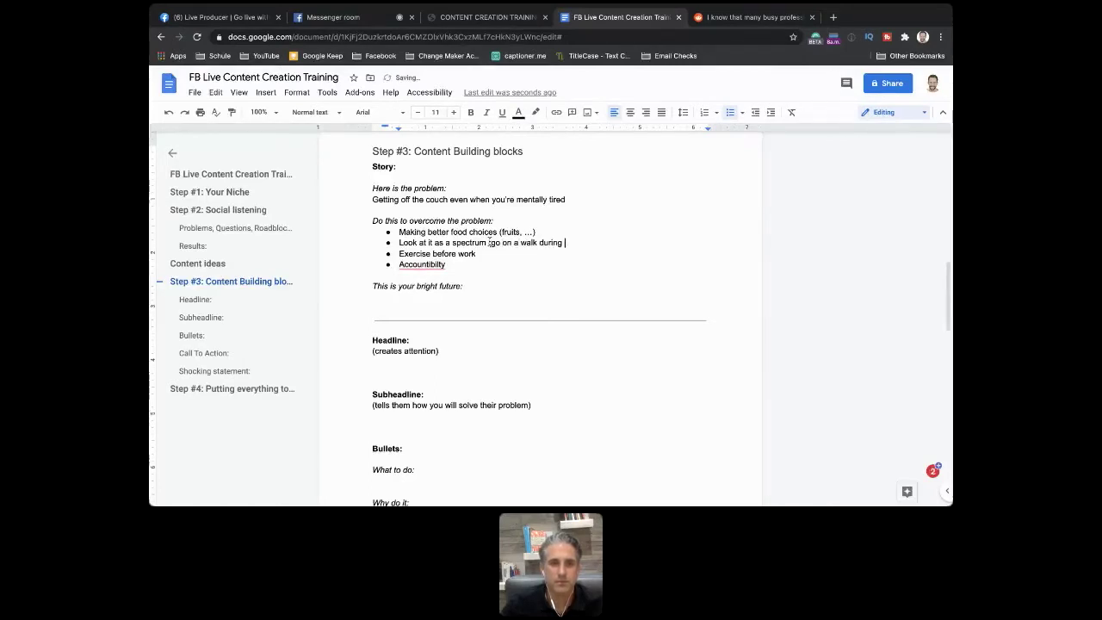
type("lunch, fitness")
key("ctrl+Left")
type("company")
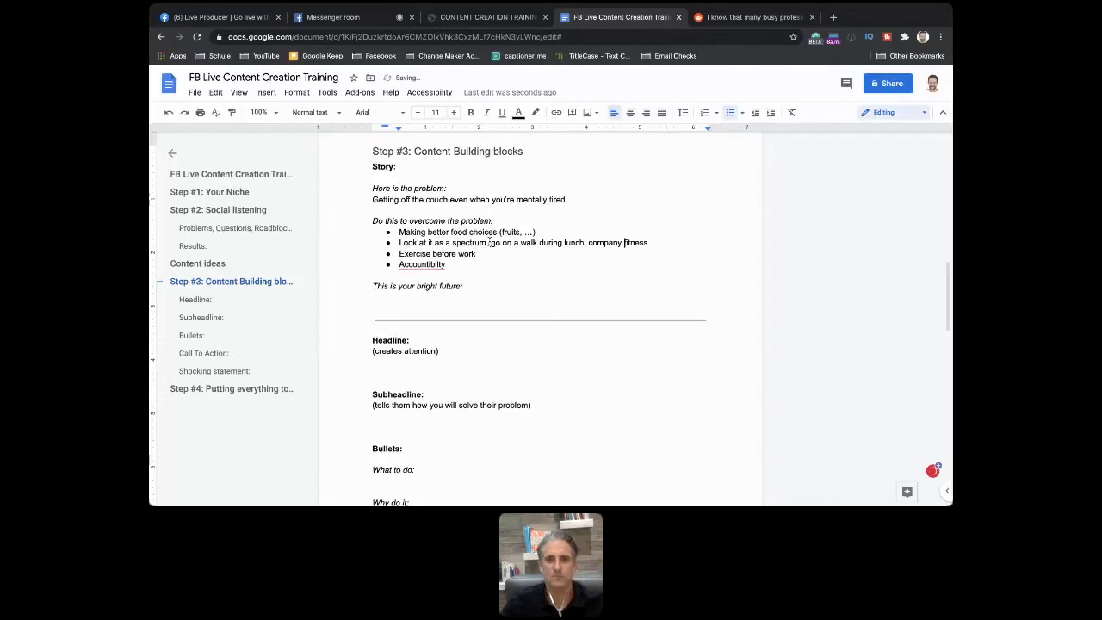
Step: Consult the room comments again and start a fifth bullet below the accountability one with "Quick at home"
left_click(335, 17)
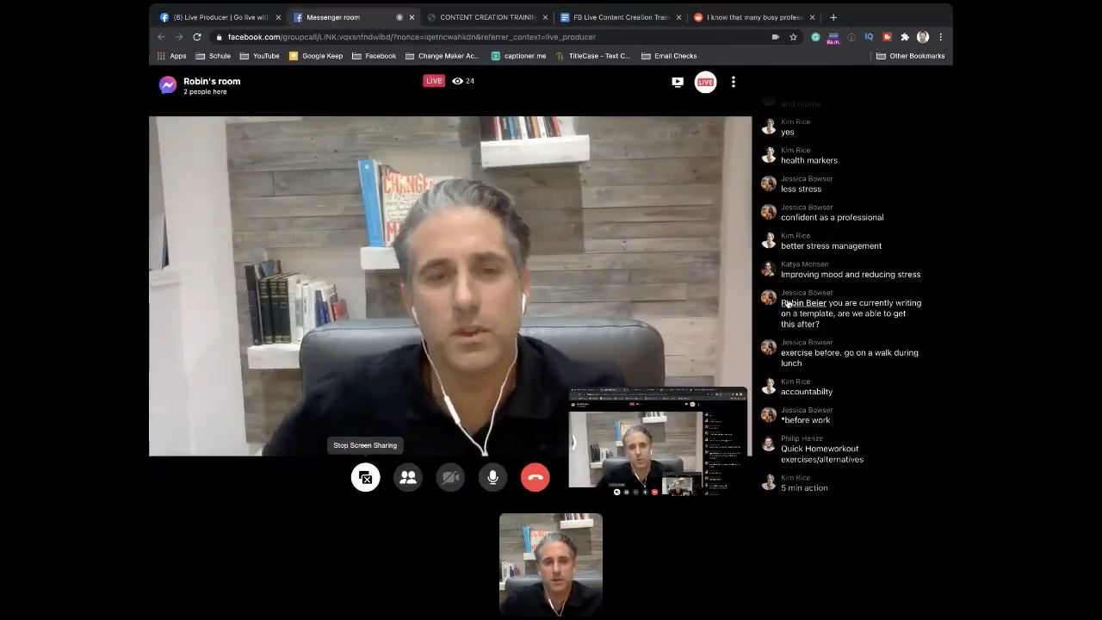
mouse_move(788, 303)
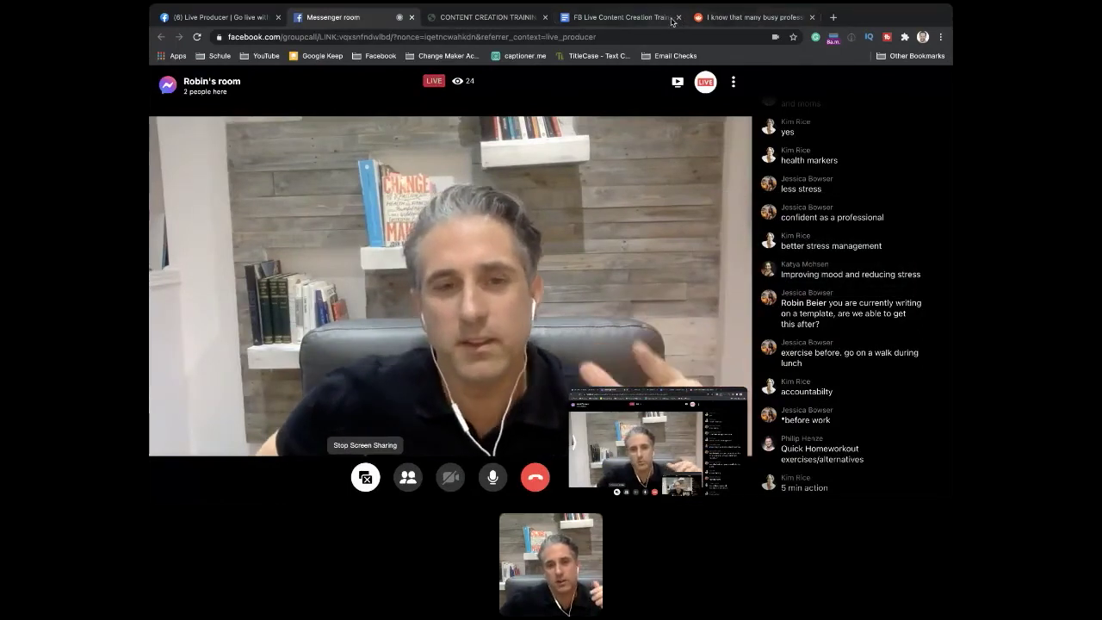
left_click(634, 20)
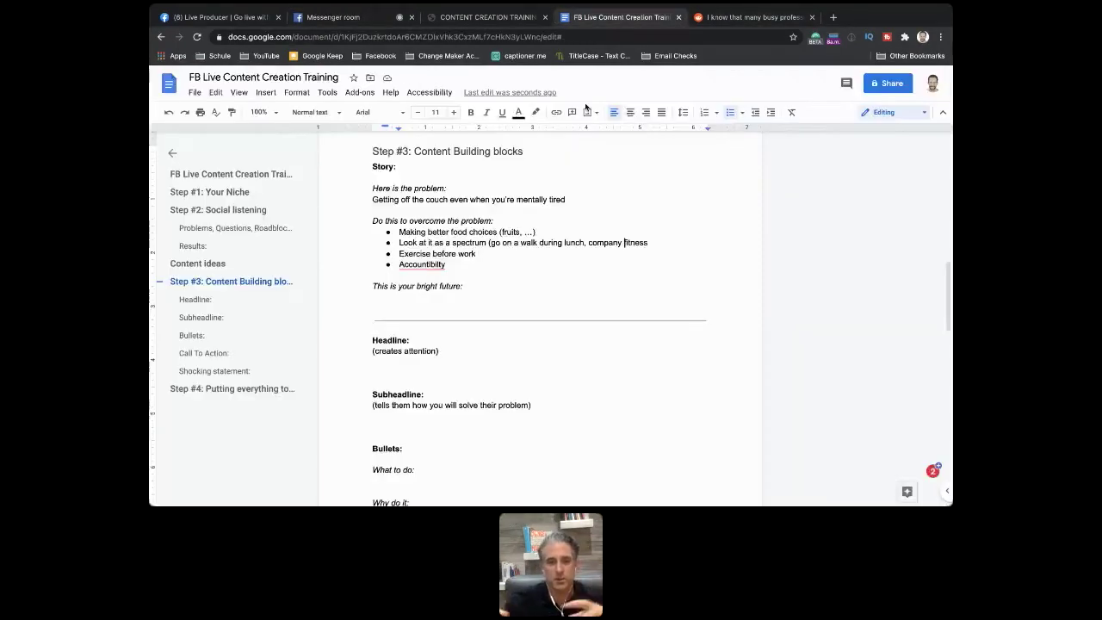
mouse_move(447, 265)
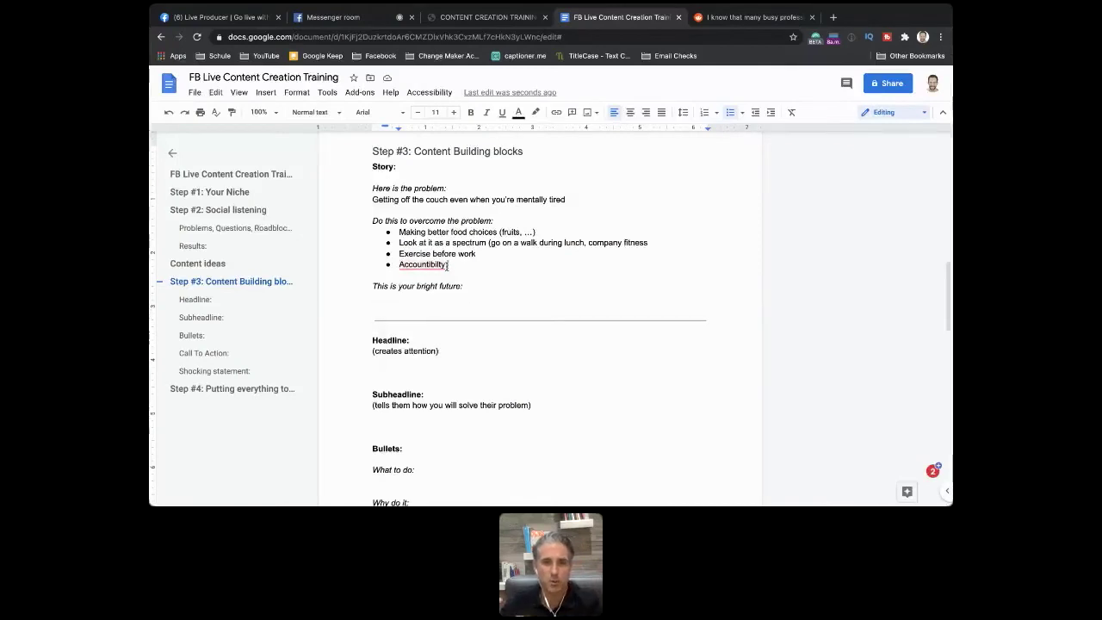
key("Return")
type("Coach")
key("BackSpace")
key("BackSpace")
key("BackSpace")
key("BackSpace")
key("BackSpace")
type("QUIC")
key("BackSpace")
key("BackSpace")
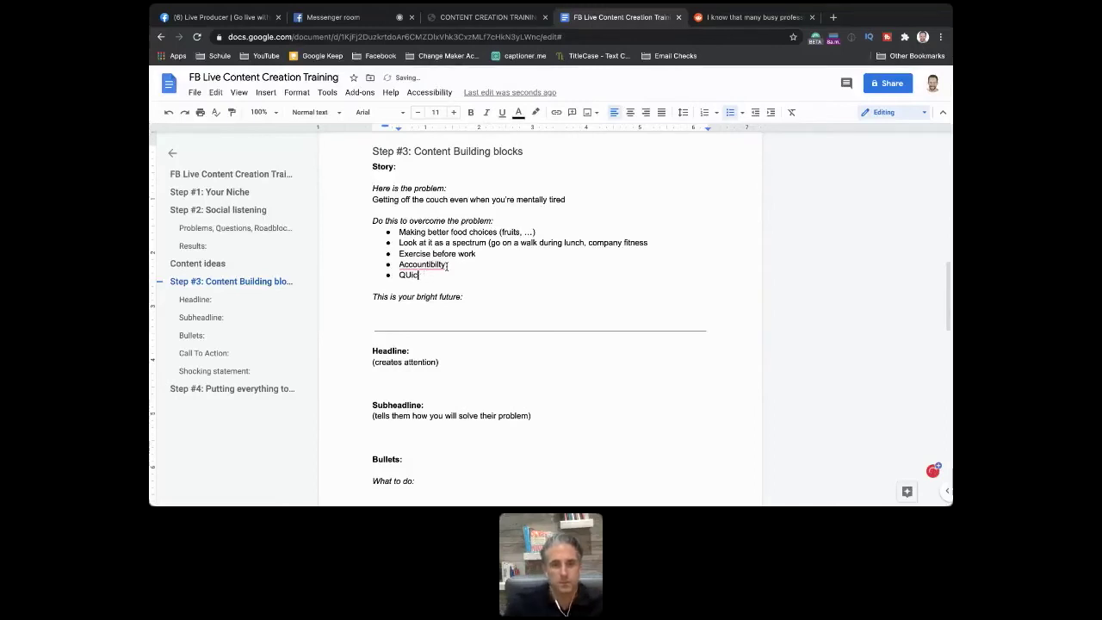
type("ick at")
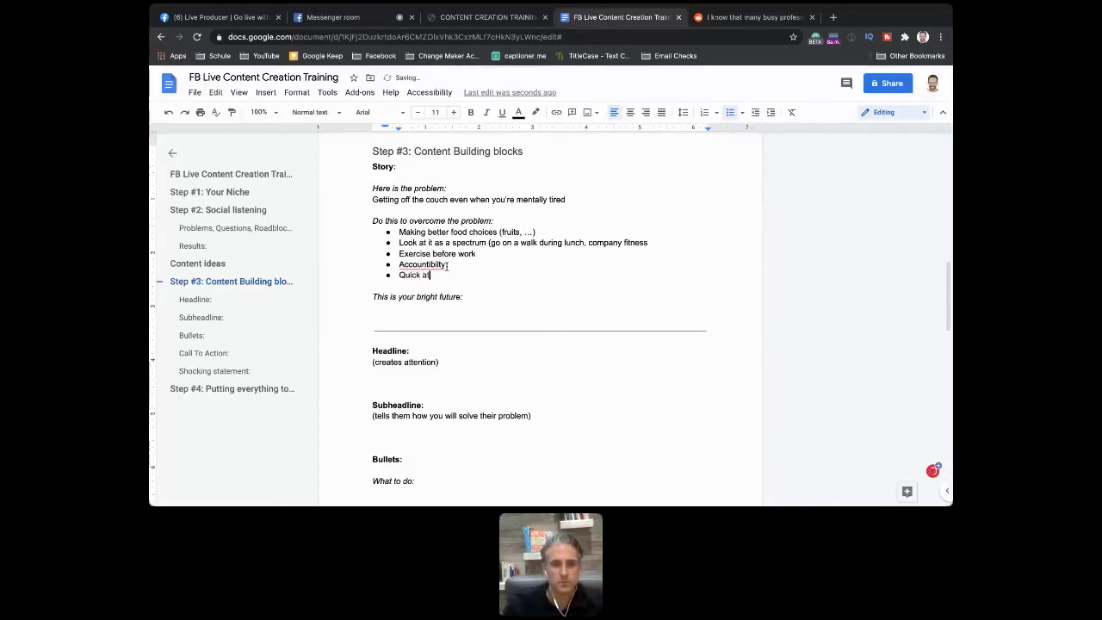
type(" home")
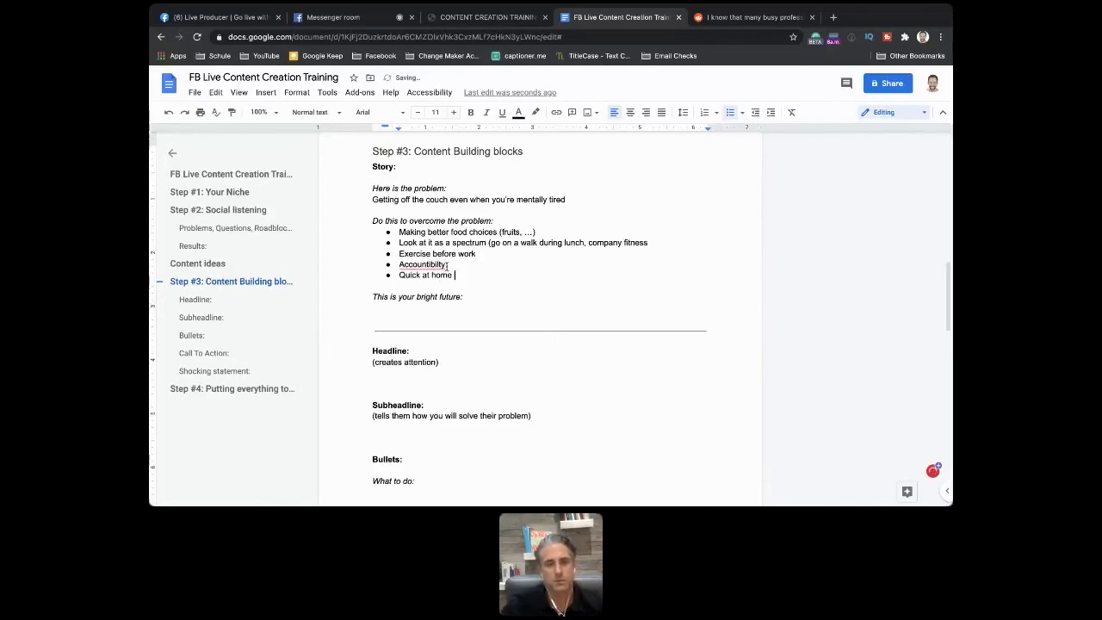
Step: Close the parenthesis after "company fitness" and complete the fifth bullet as "Quick at home workout"
left_click(650, 242)
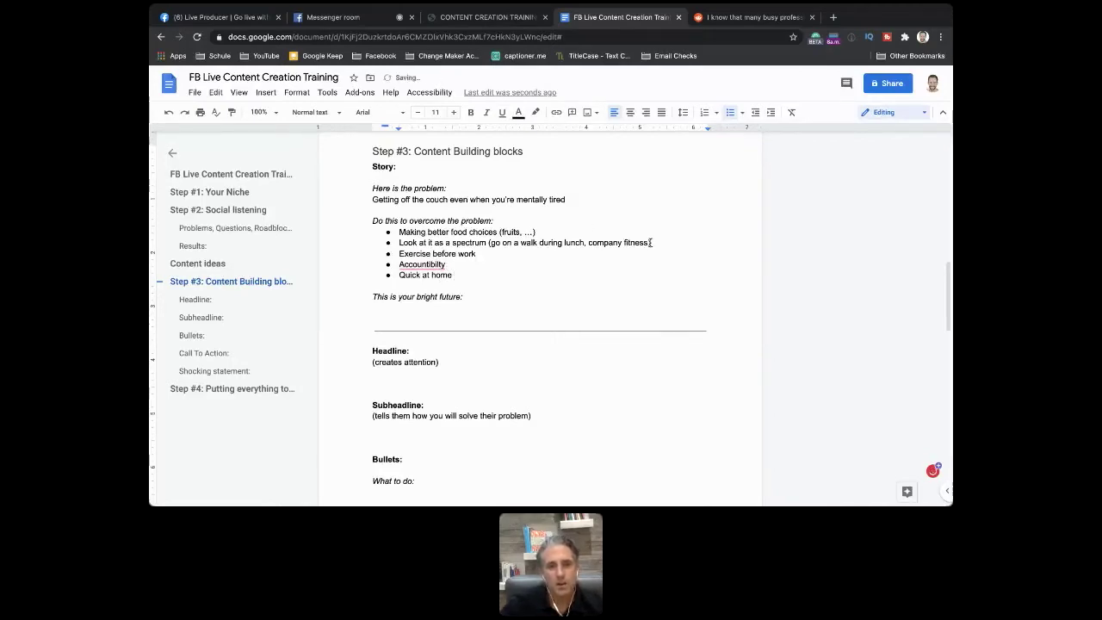
left_click(460, 275)
type("workout")
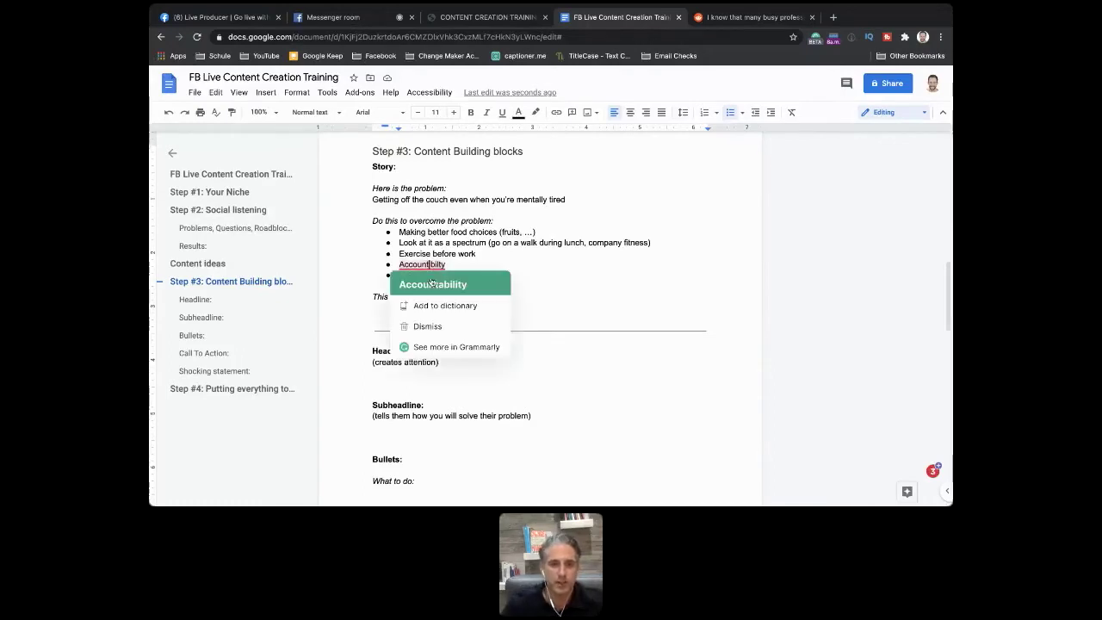
Step: Correct the fourth bullet's spelling to "Accountability" and append "(ask kids to get them off the couch," to it
left_click(433, 284)
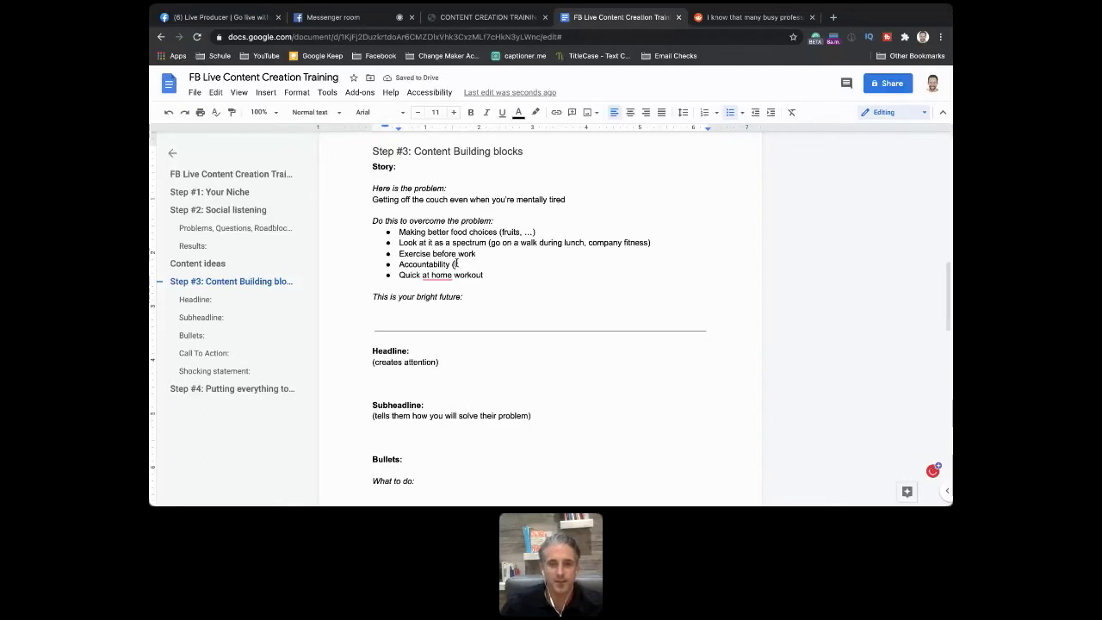
type("ask kids")
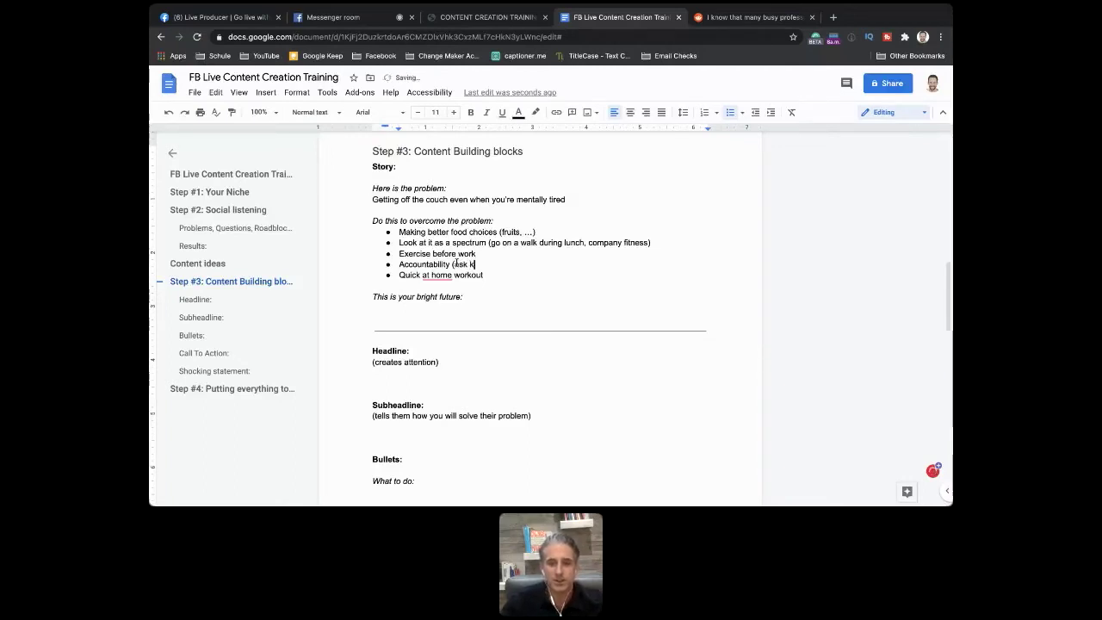
type("e")
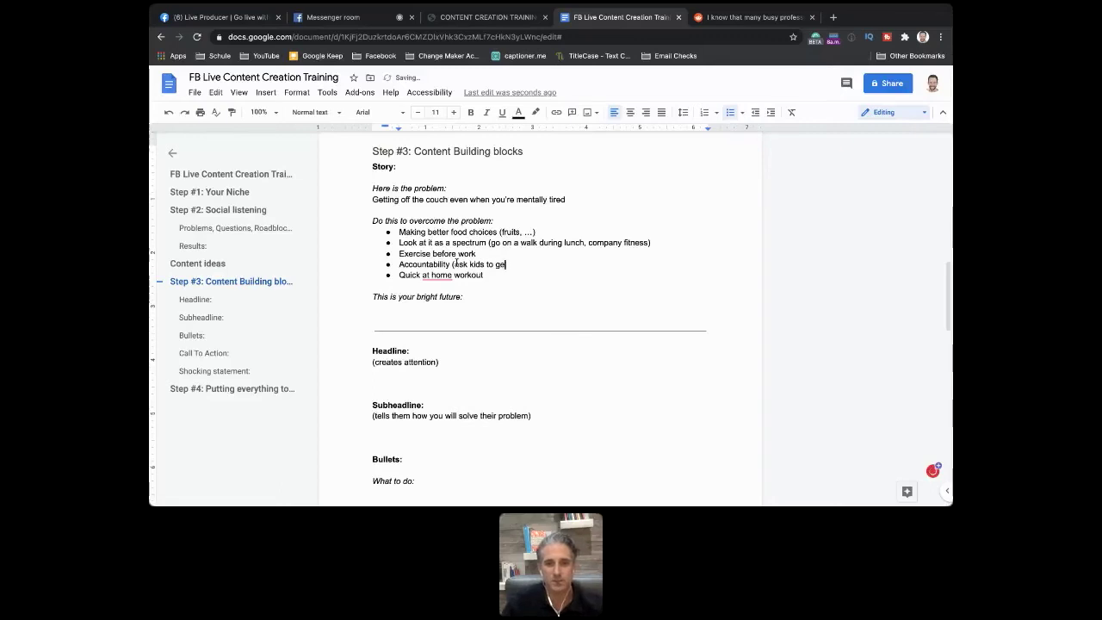
type("t them on the")
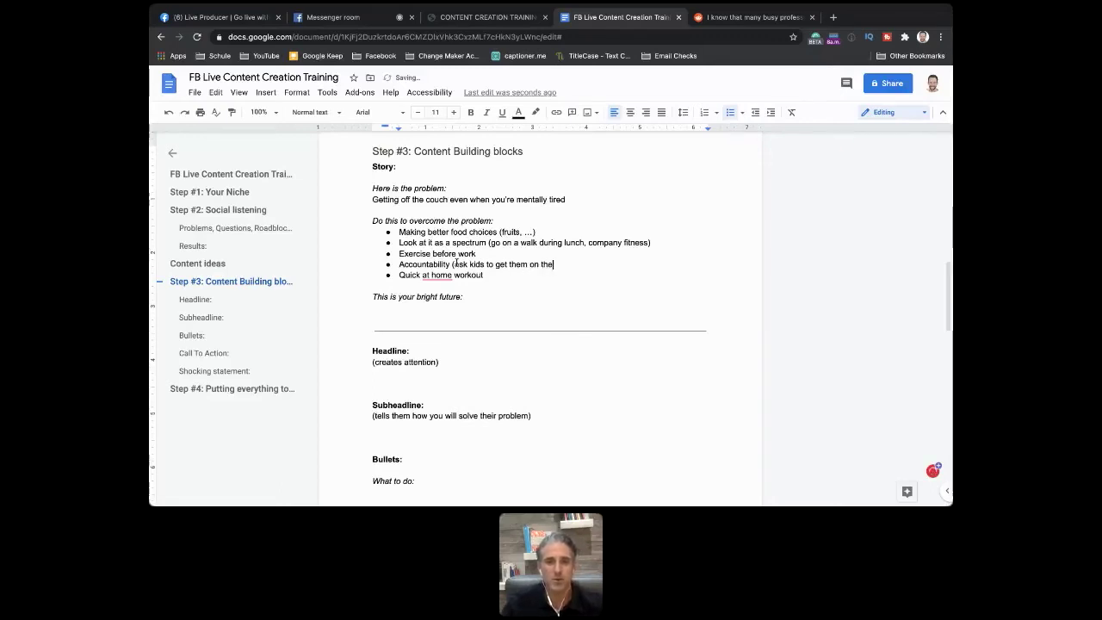
key("BackSpace")
key("BackSpace")
type("ff t")
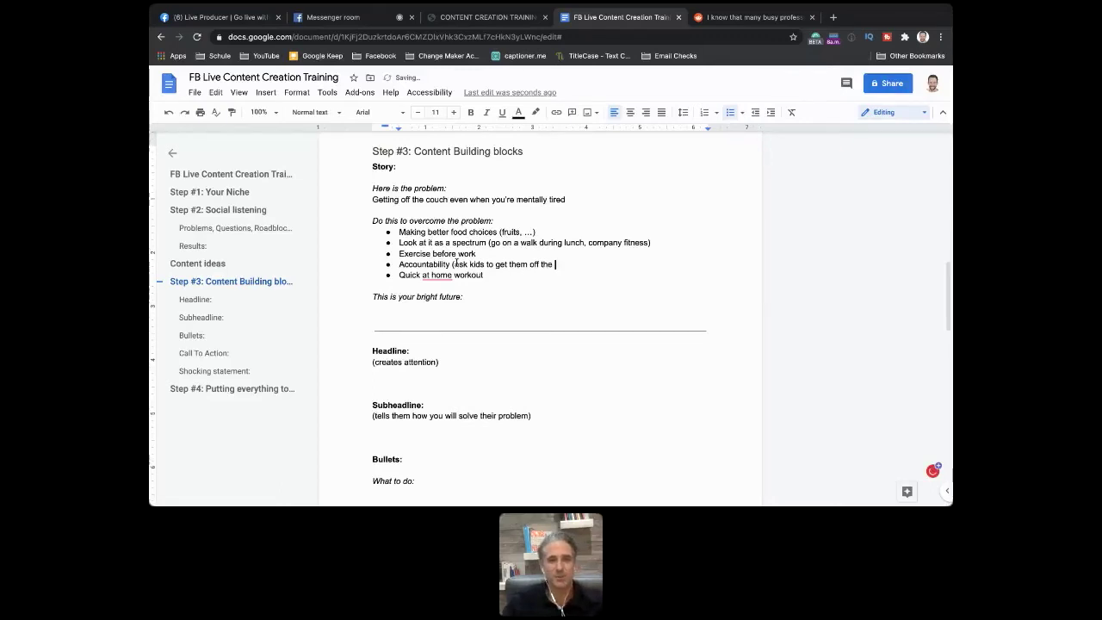
type("he couch,")
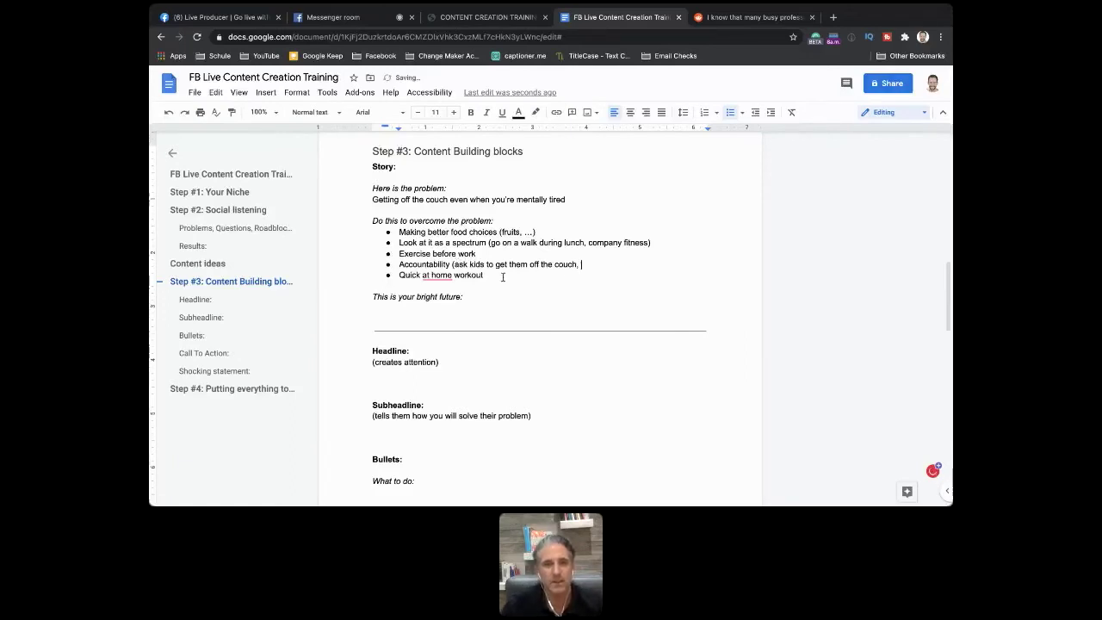
Step: Add a sixth bullet reading "Mental image (how much better you feel)" to the ways to overcome the problem
left_click(485, 276)
key("Return")
type("Ment")
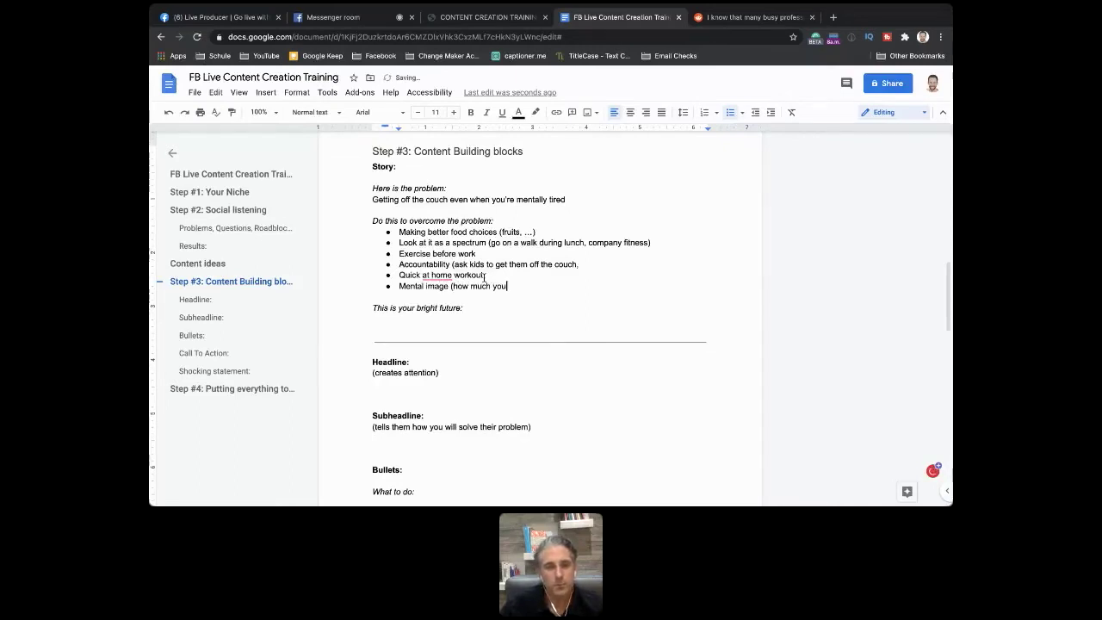
type("al image (how much bette")
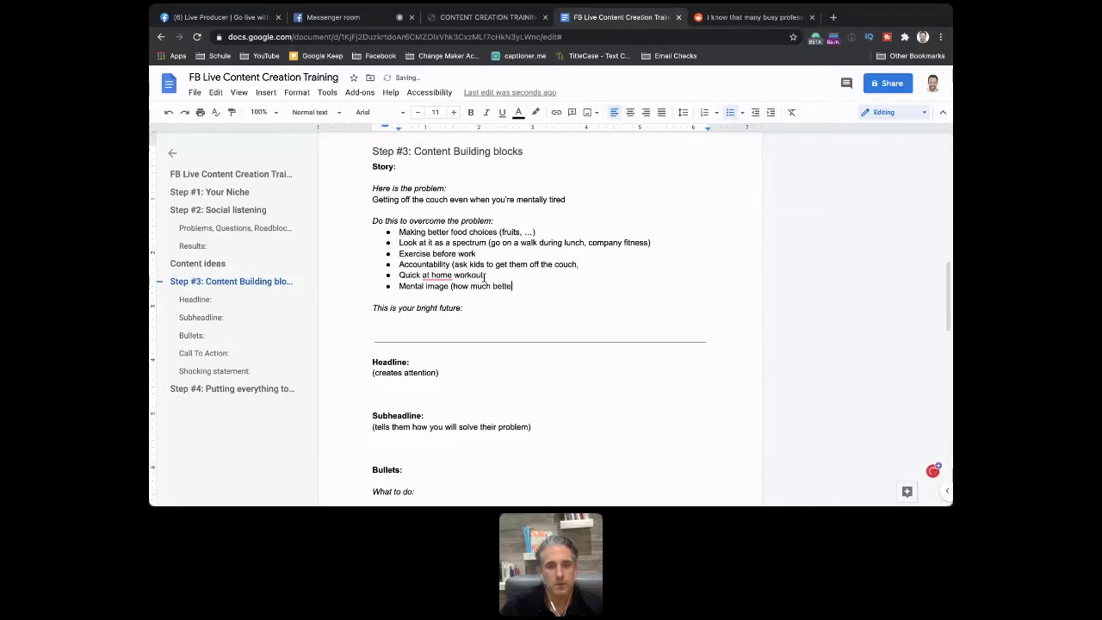
type("r you feel)")
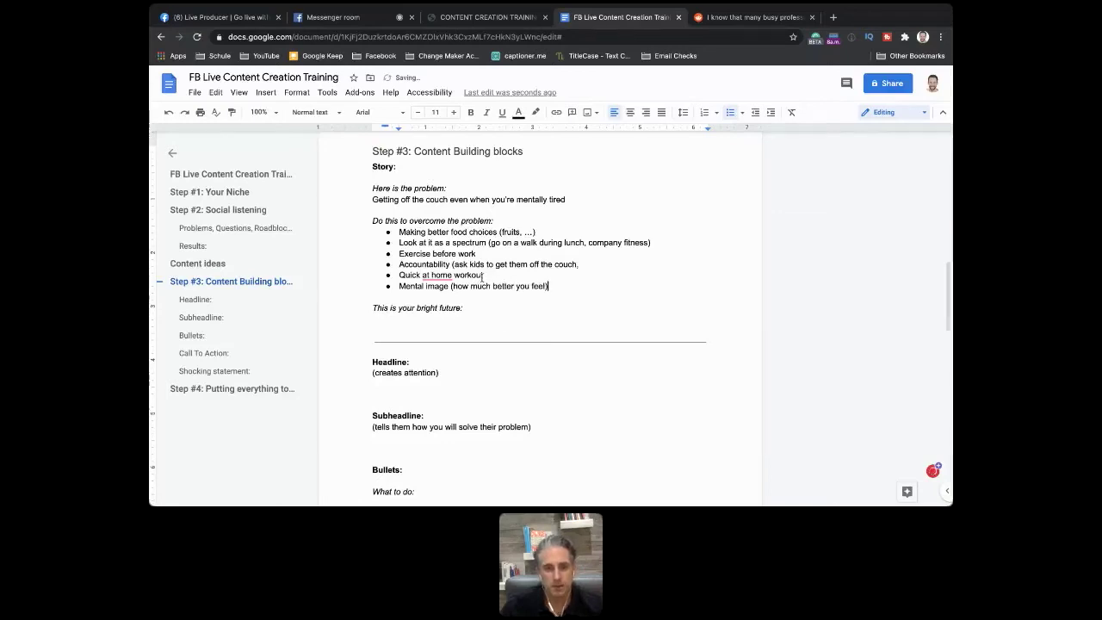
Step: Check the room comments for ideas and add a seventh bullet reading "Create triggers for action"
left_click(371, 19)
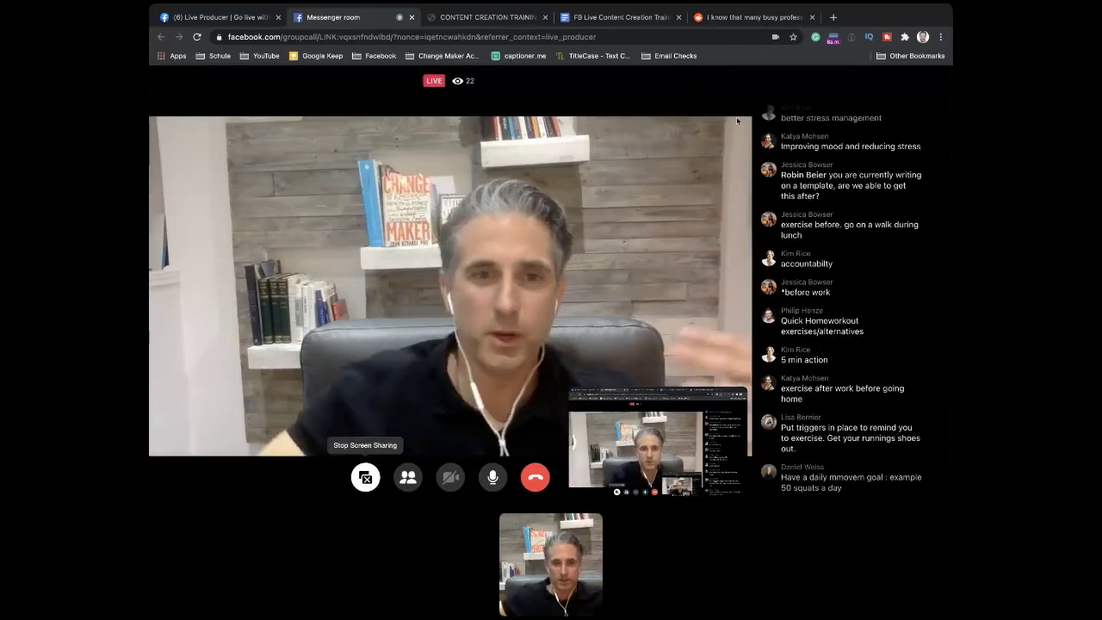
left_click(620, 18)
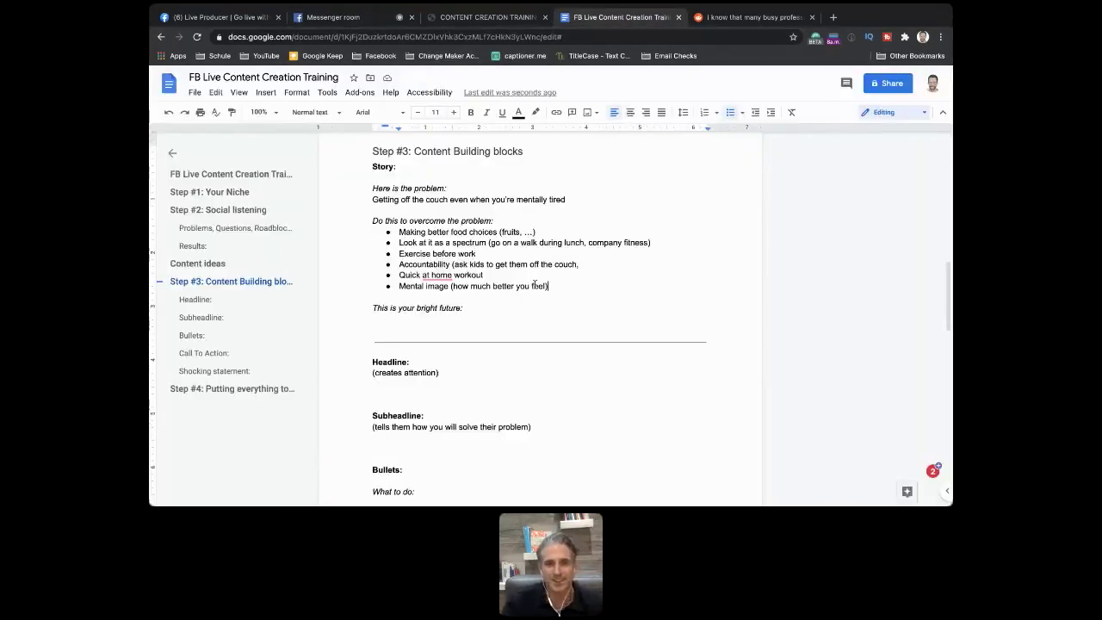
key("Return")
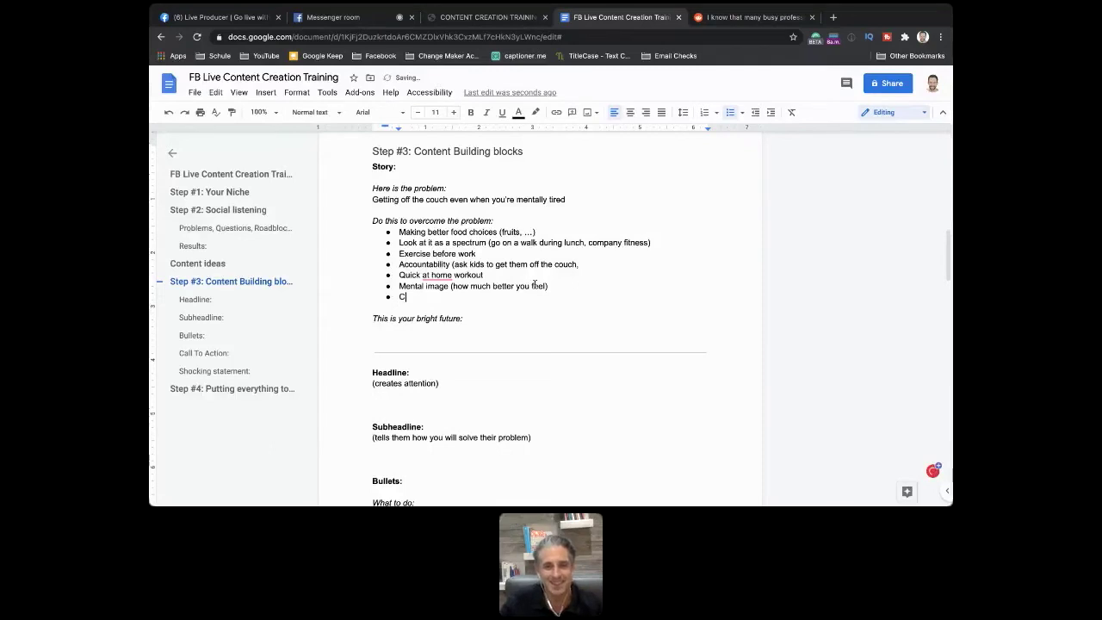
type("Create triggers ")
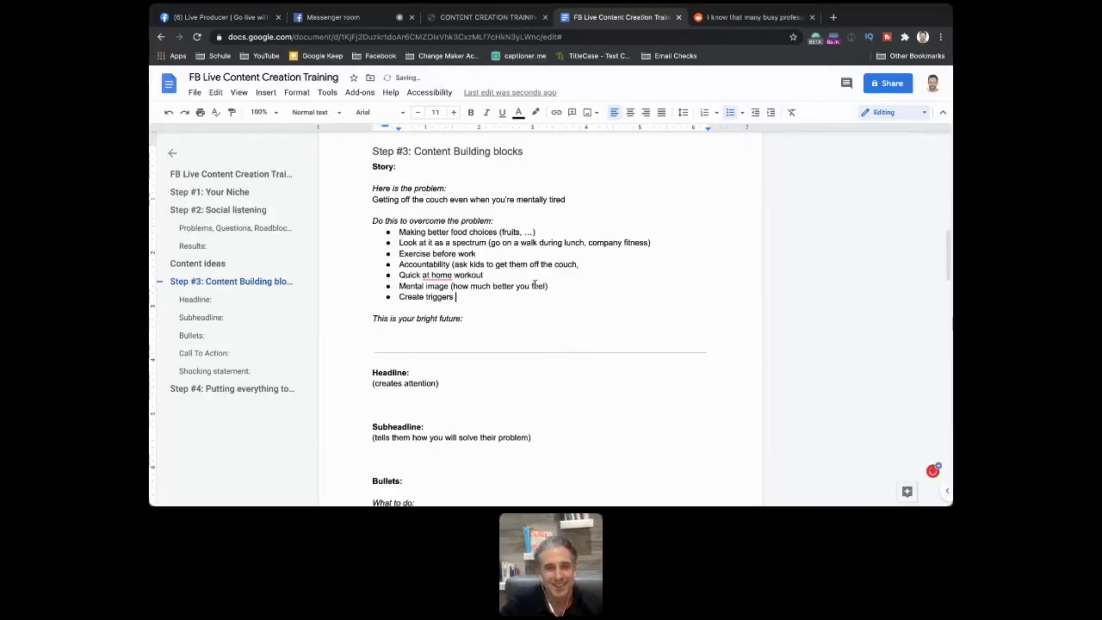
type("for action")
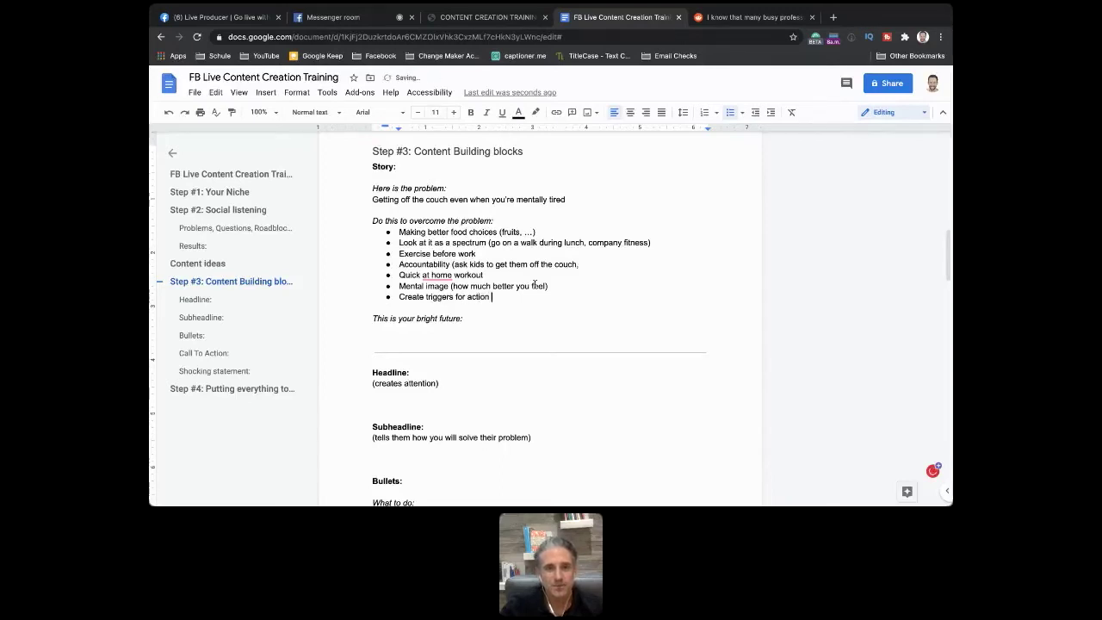
Step: Review the room comments and add ", go for a run before you on the couch" after "company fitness" in the spectrum bullet
key("super+2")
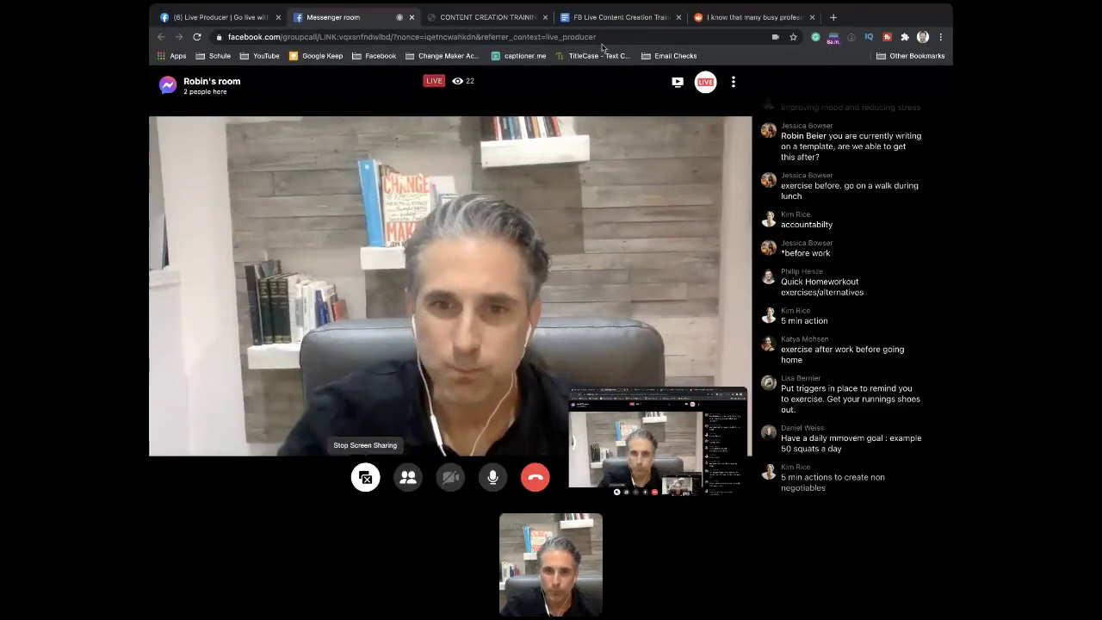
key("super+4")
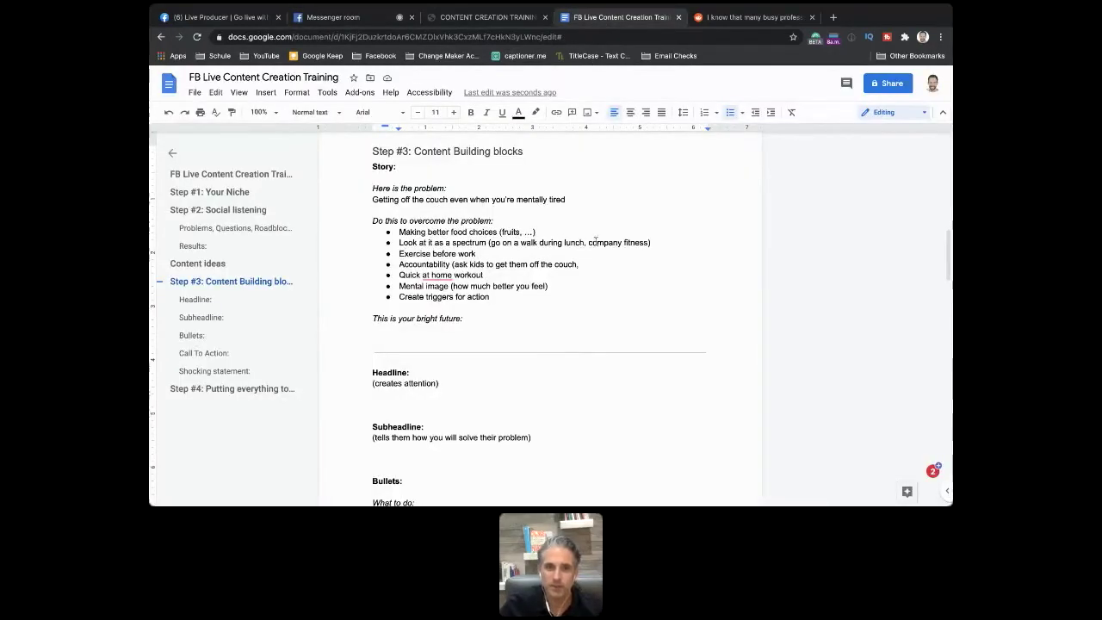
left_click(646, 243)
type(", ")
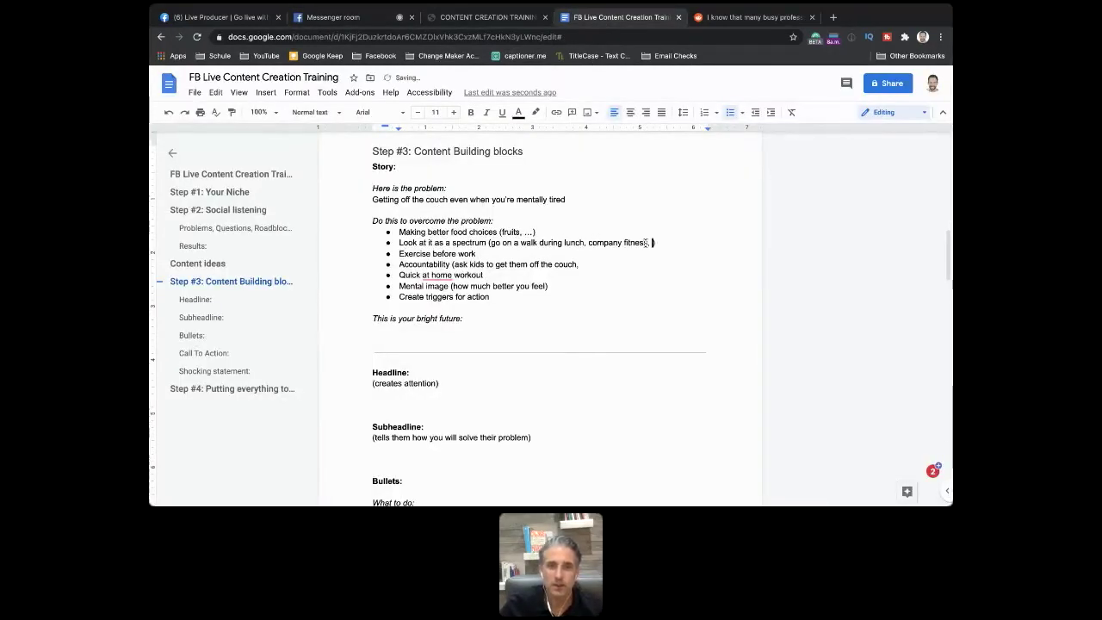
type("go ")
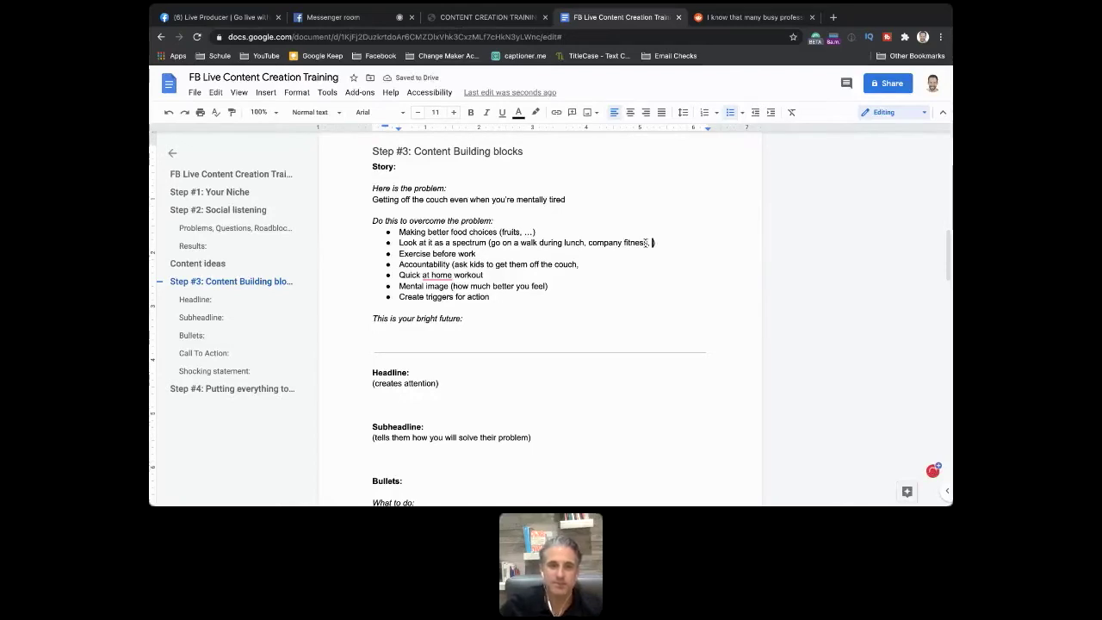
type("for a run before you ")
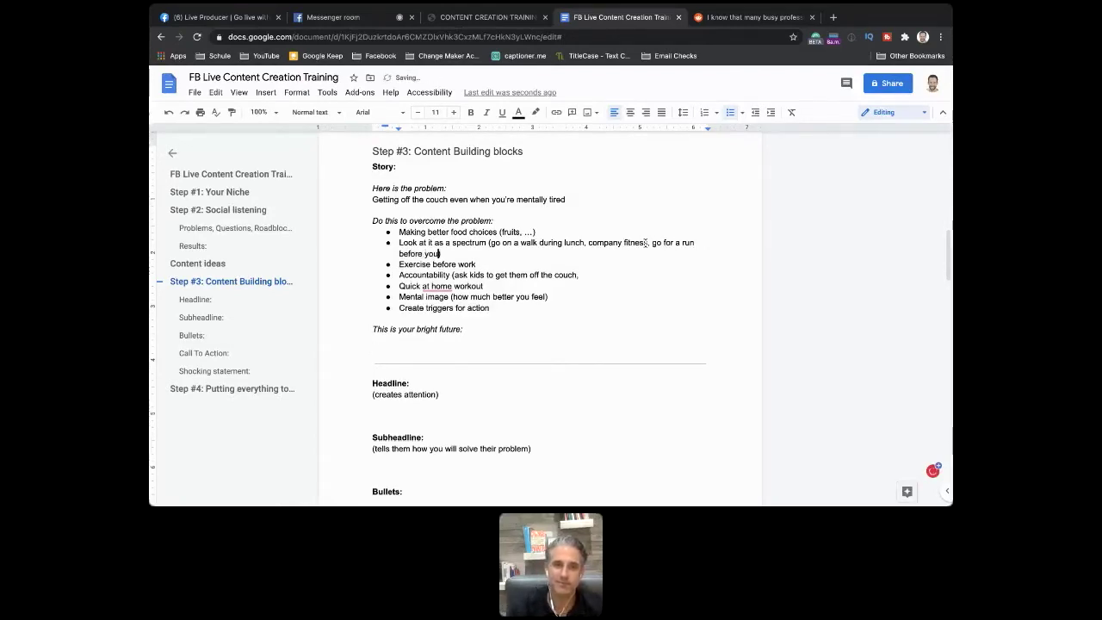
type("on the couch")
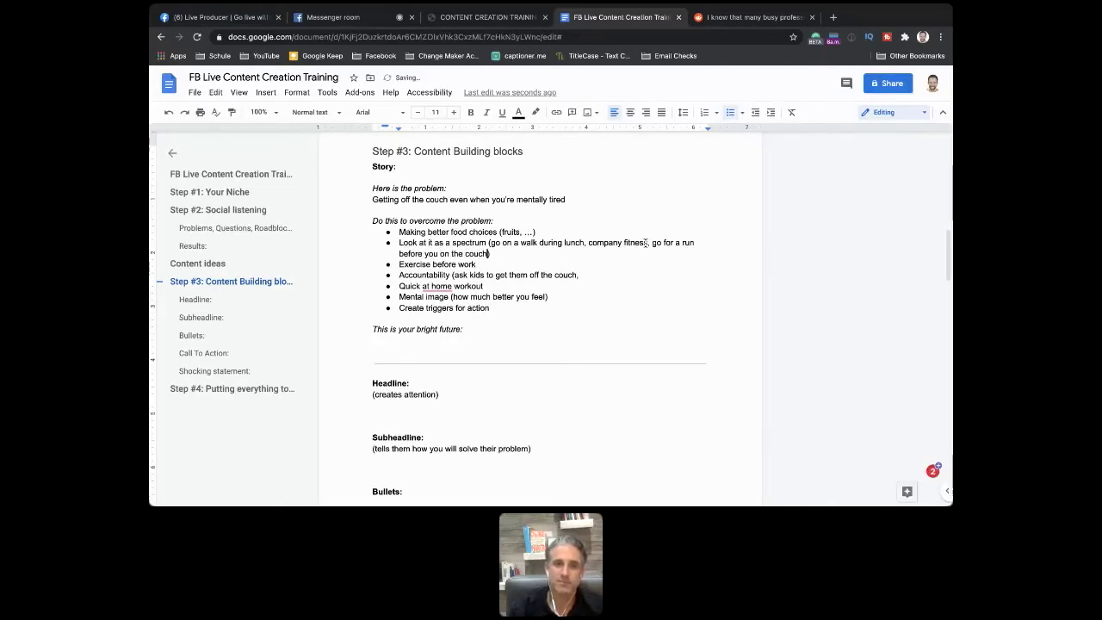
Step: Check the room comments for ideas and append "(putting running shoes out)" to the "Create triggers for action" bullet
left_click(372, 21)
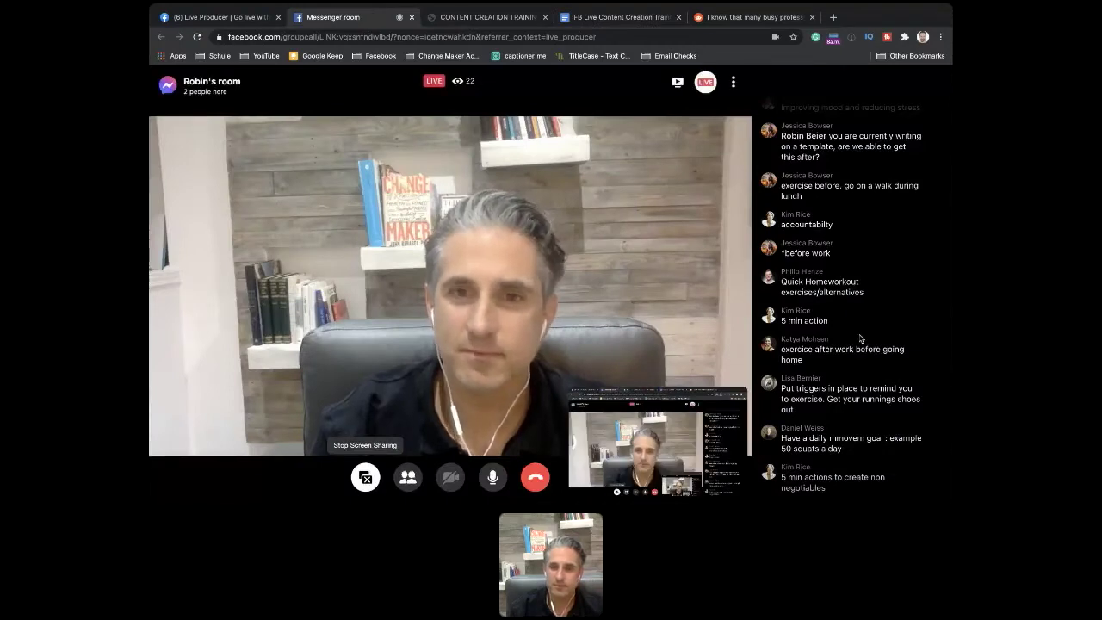
left_click(621, 20)
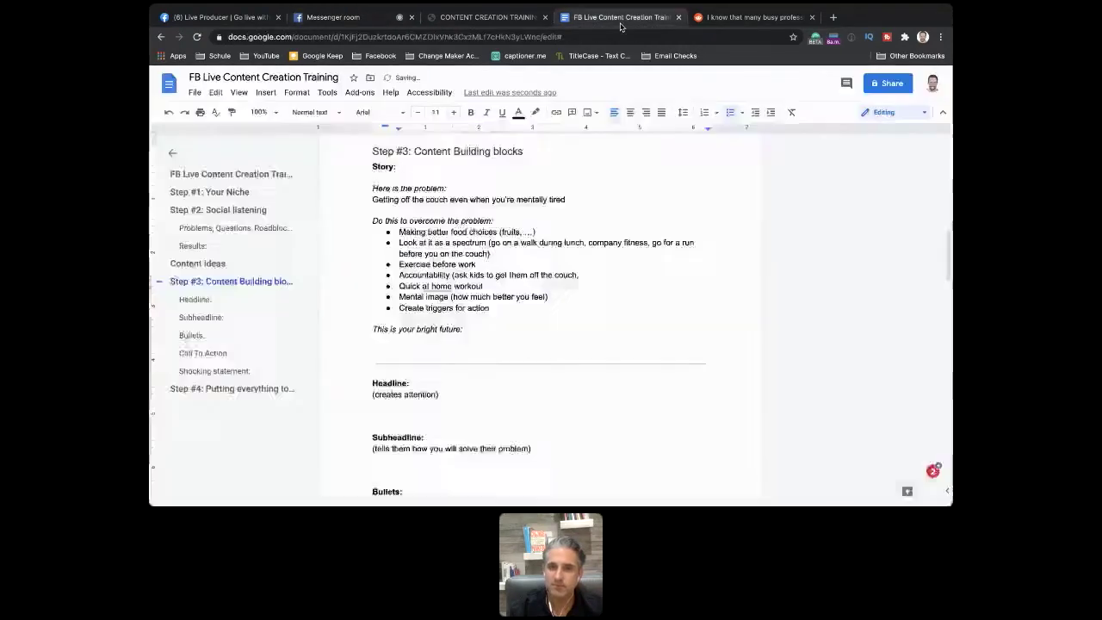
left_click(491, 308)
type("(o")
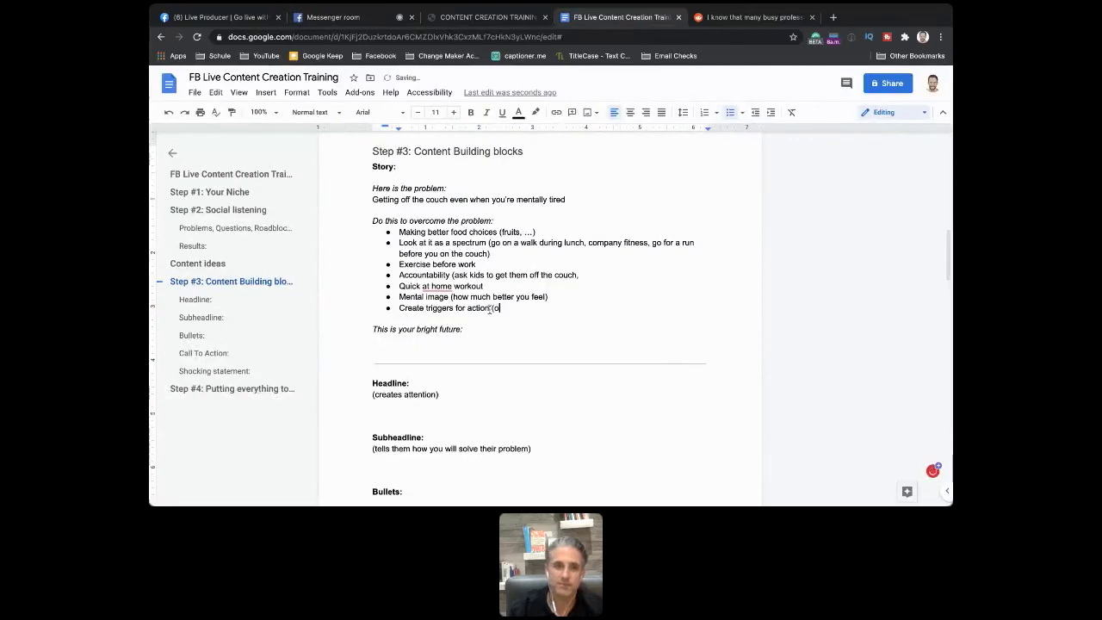
key("BackSpace")
type("putting ")
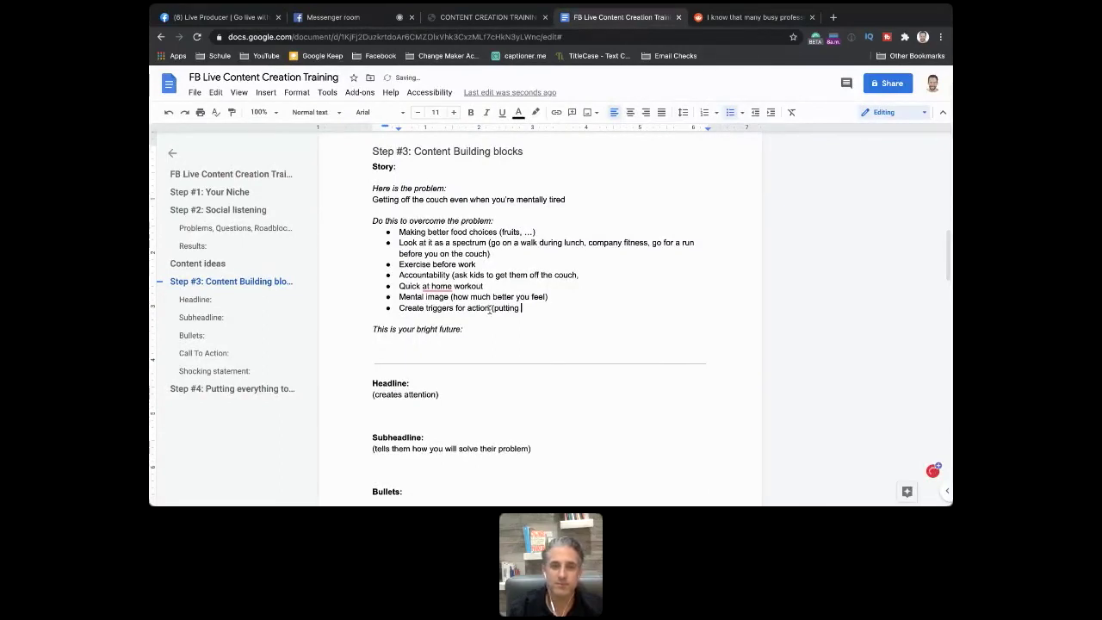
type("running ")
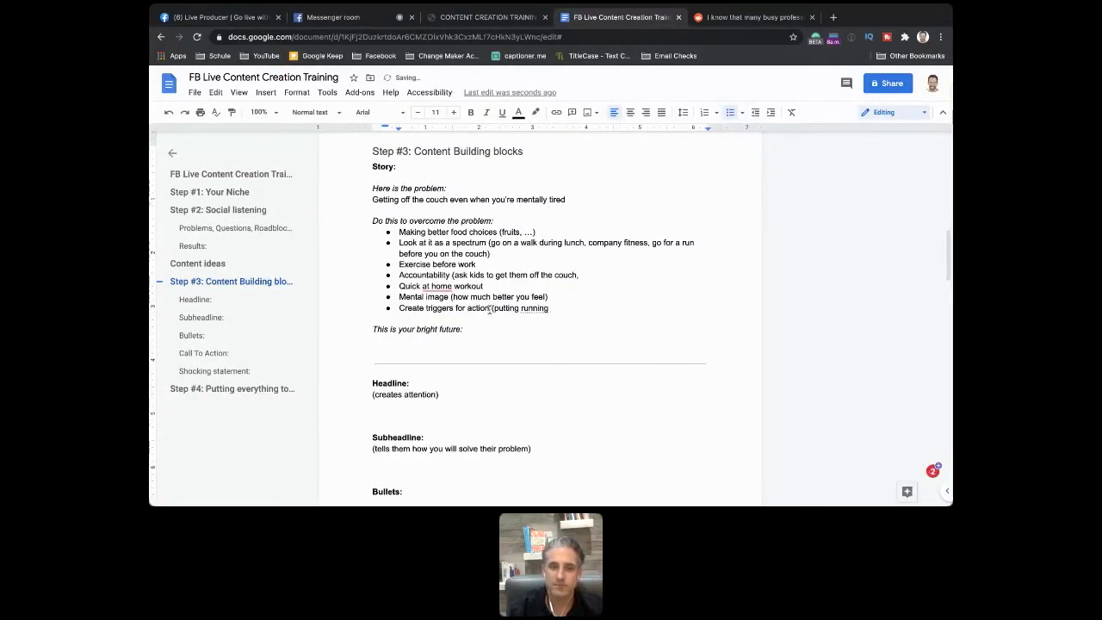
type("shoes out)")
Step: Read the room comments and start a bulleted list under "This is your bright future:" with "Feel better about yourself"
left_click(338, 19)
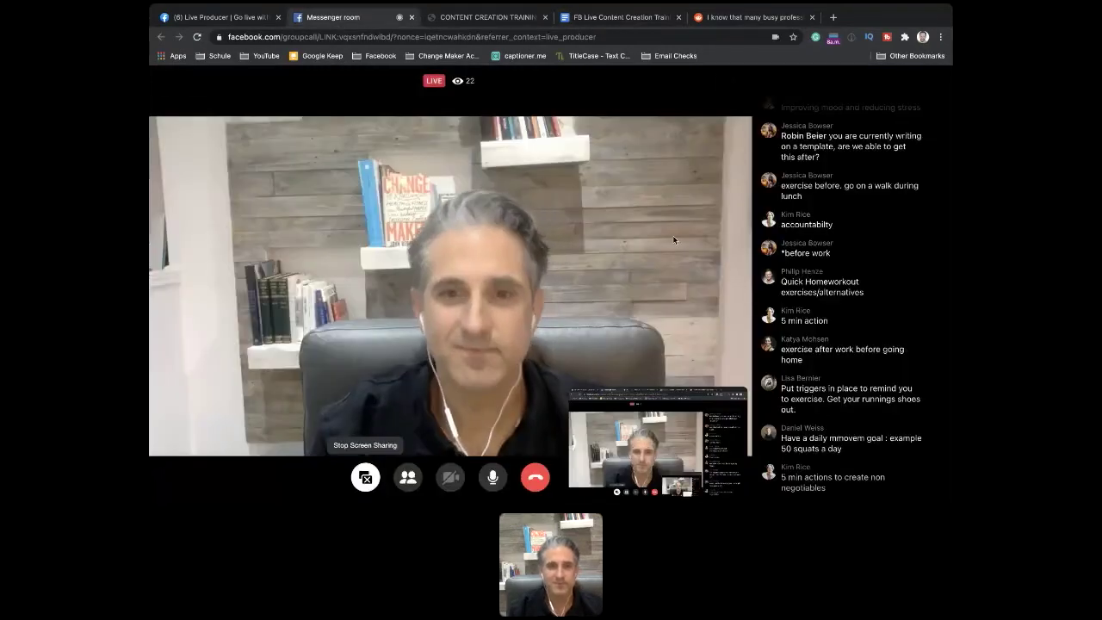
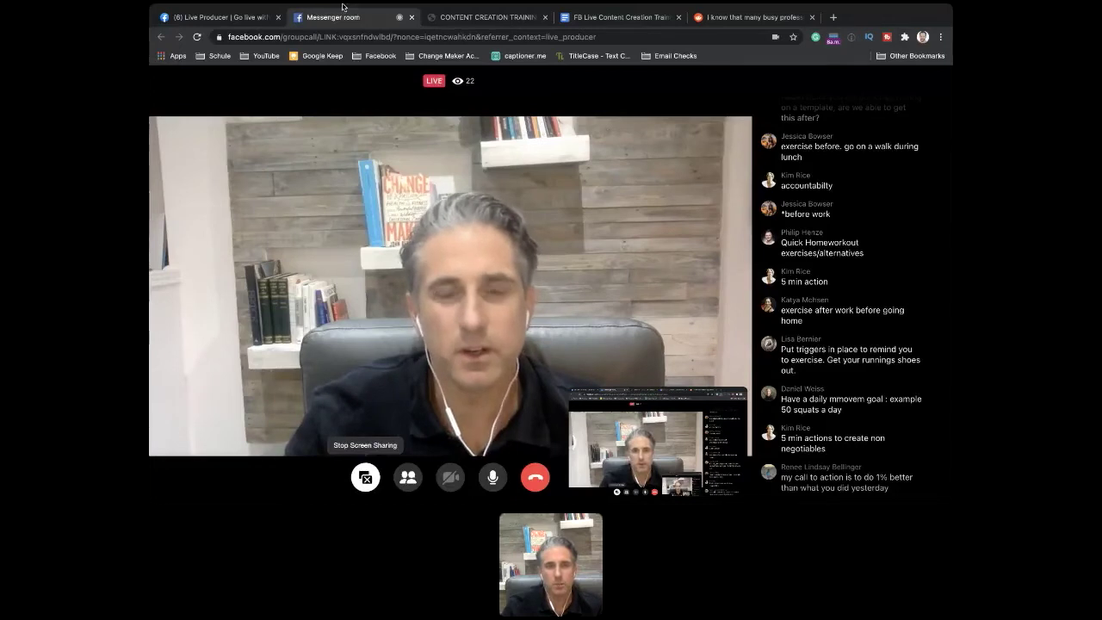
left_click(618, 17)
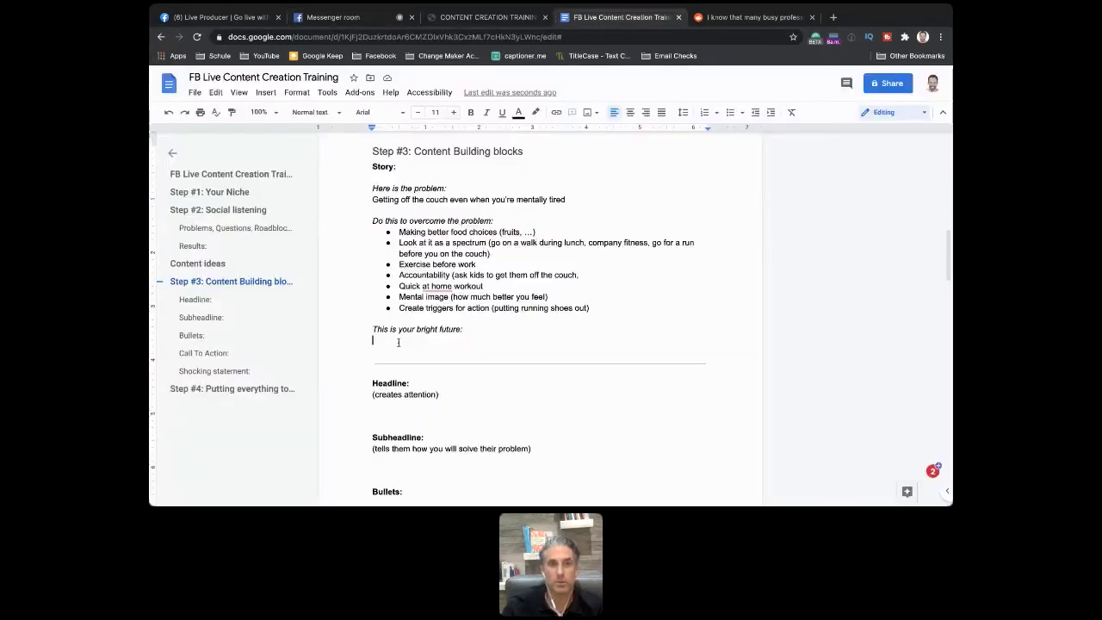
key("super+shift+8")
type("Feel ")
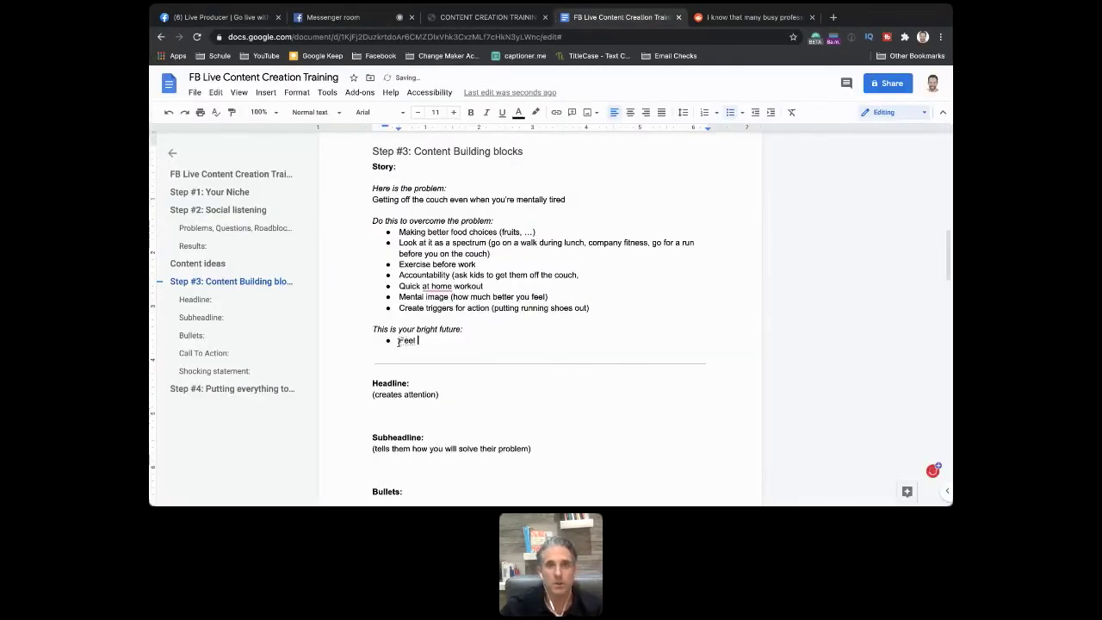
type("better about yo")
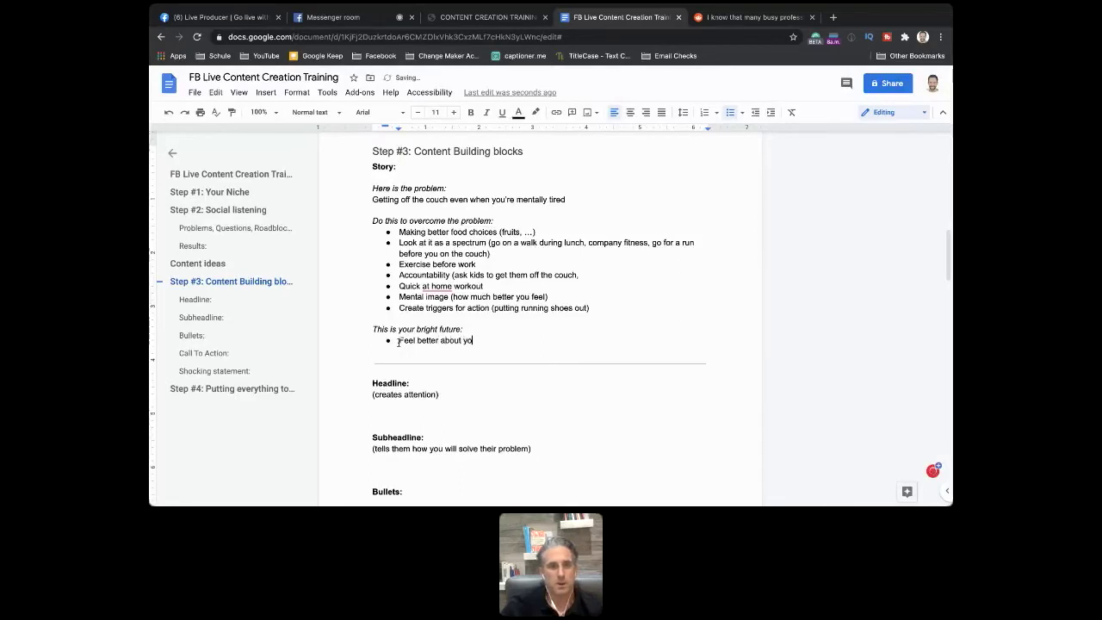
type("urself")
Step: Add the bullets "Weight loss" and "Confidence from weight loss" to the bright future list
key("Return")
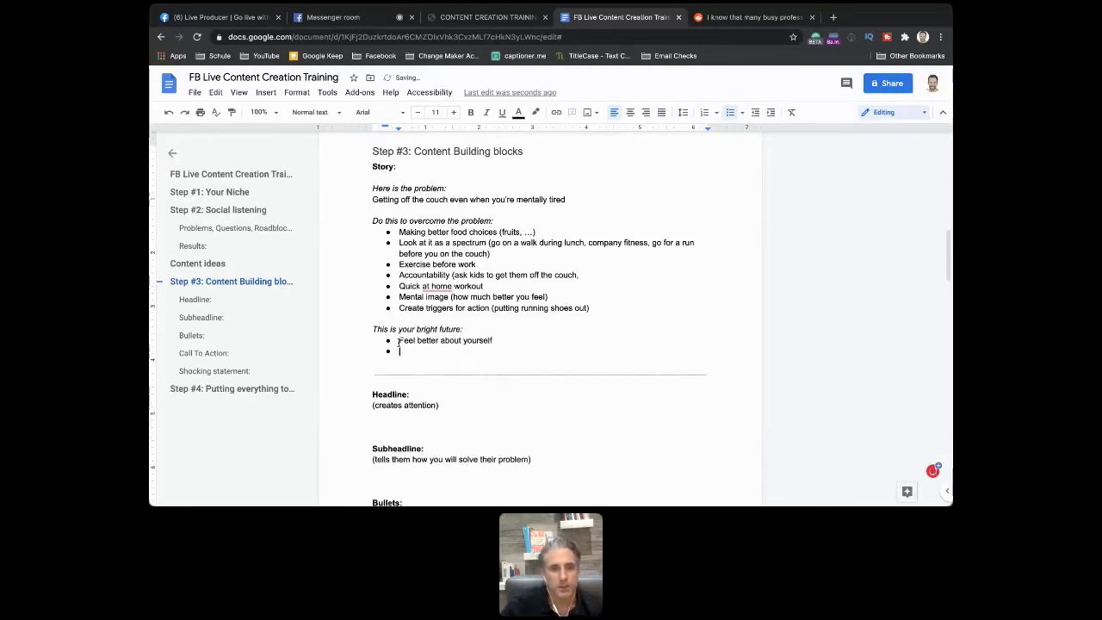
type("Weight loss")
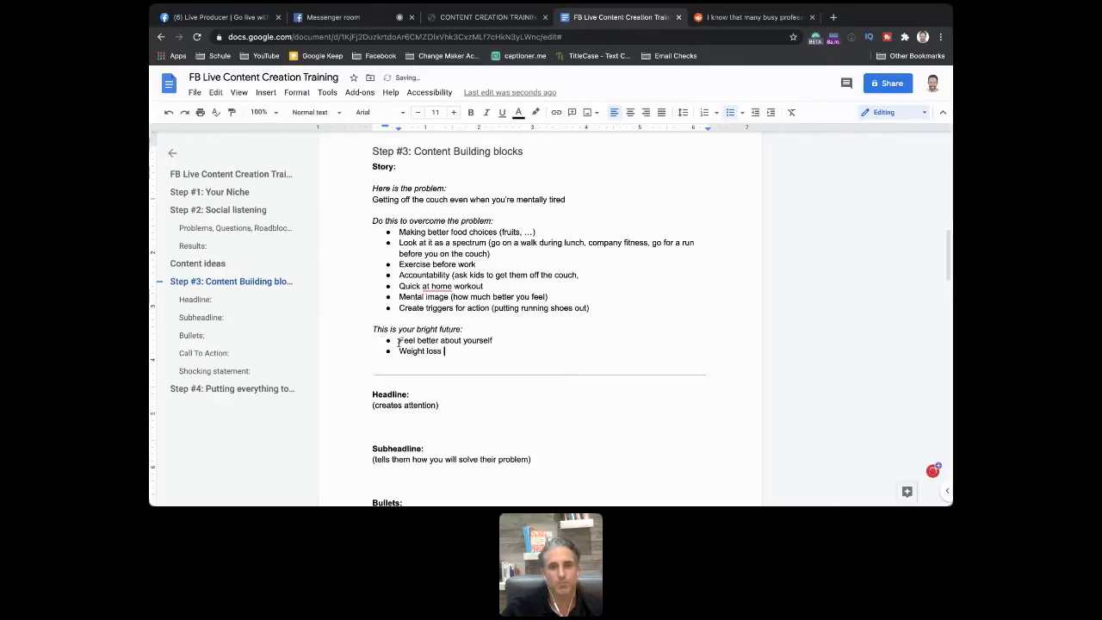
key("Return")
type("Confident")
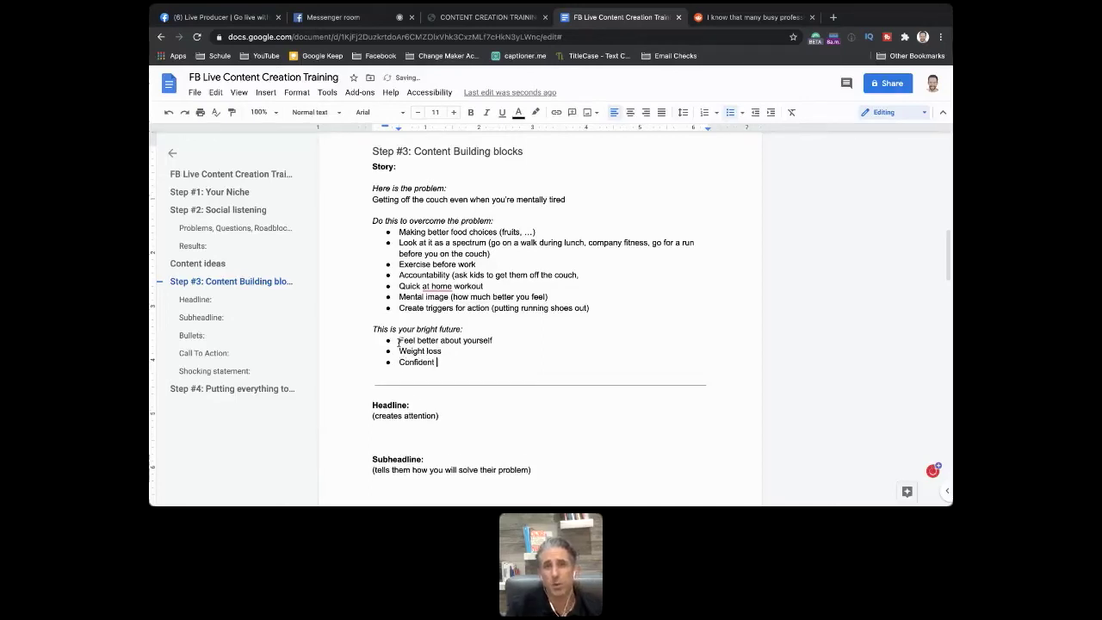
key("BackSpace")
key("BackSpace")
type("ce from")
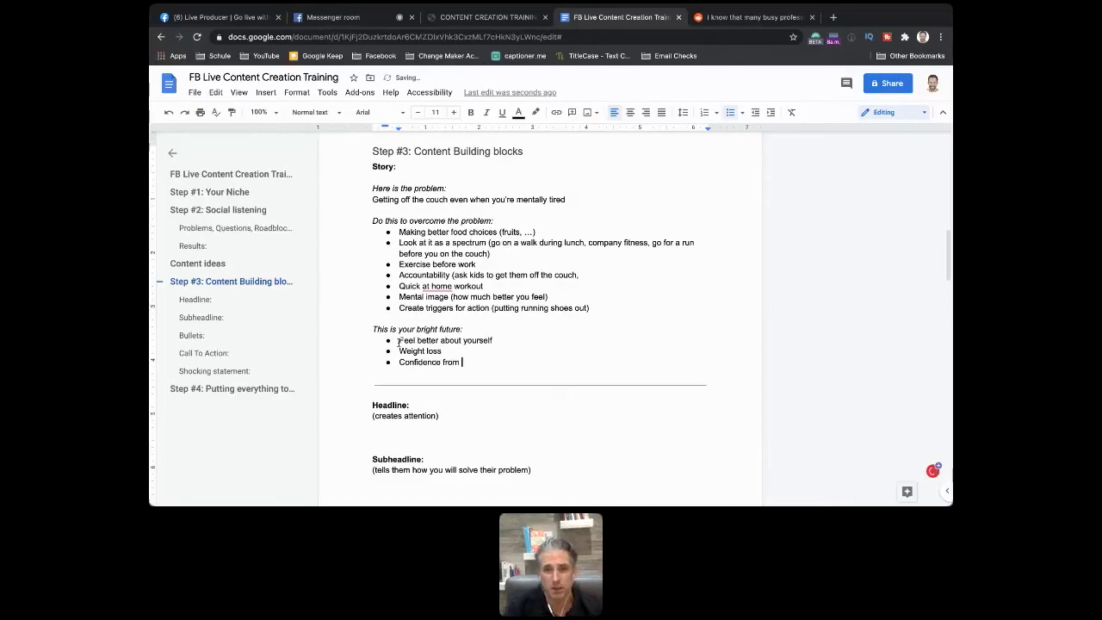
type(" weight loss")
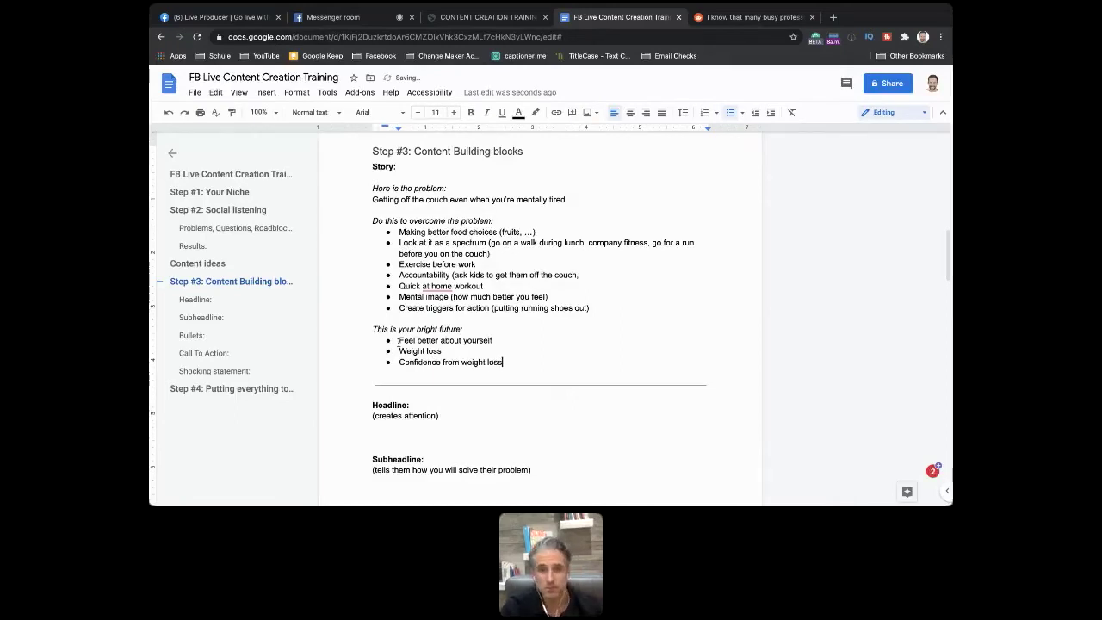
Step: Add a fourth bright future bullet reading "Less stressed and more patience with kids and spouse"
key("Return")
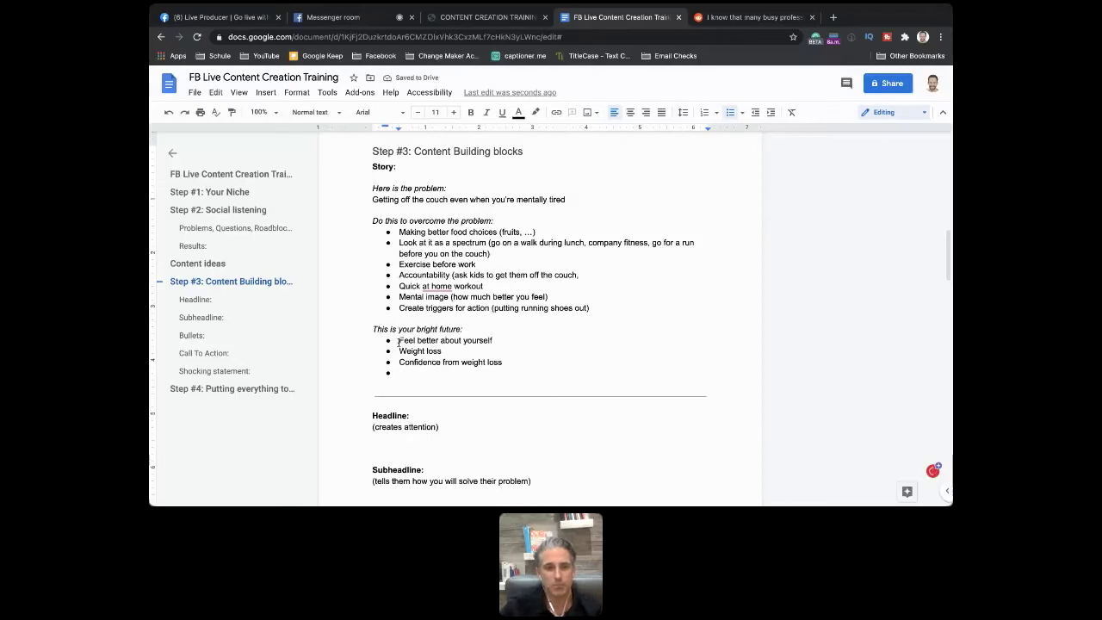
type("Les")
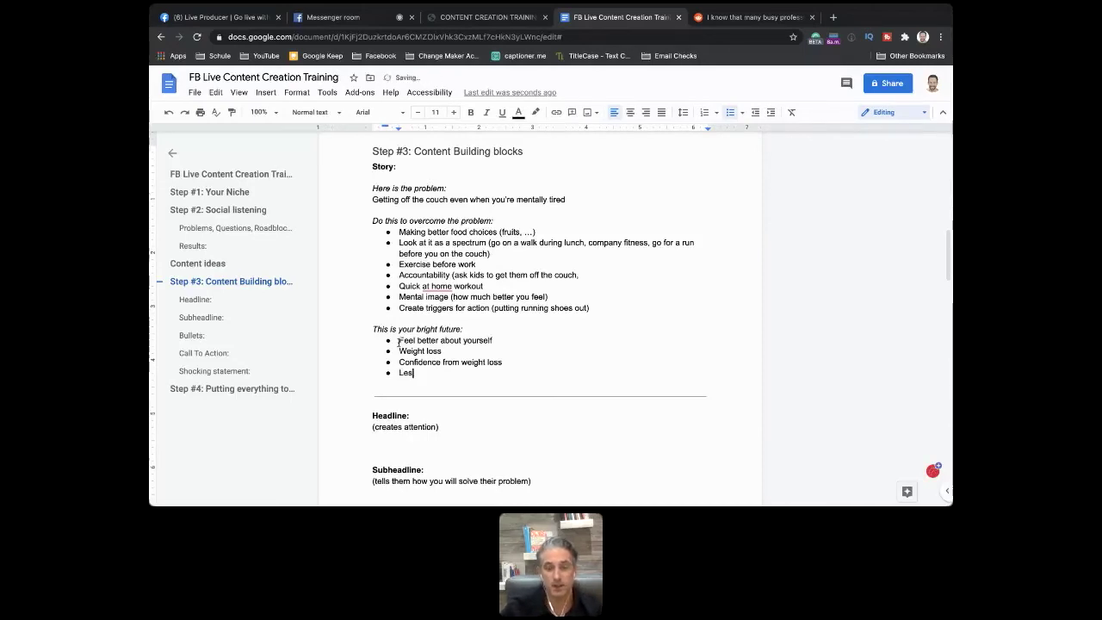
type("s stressed a")
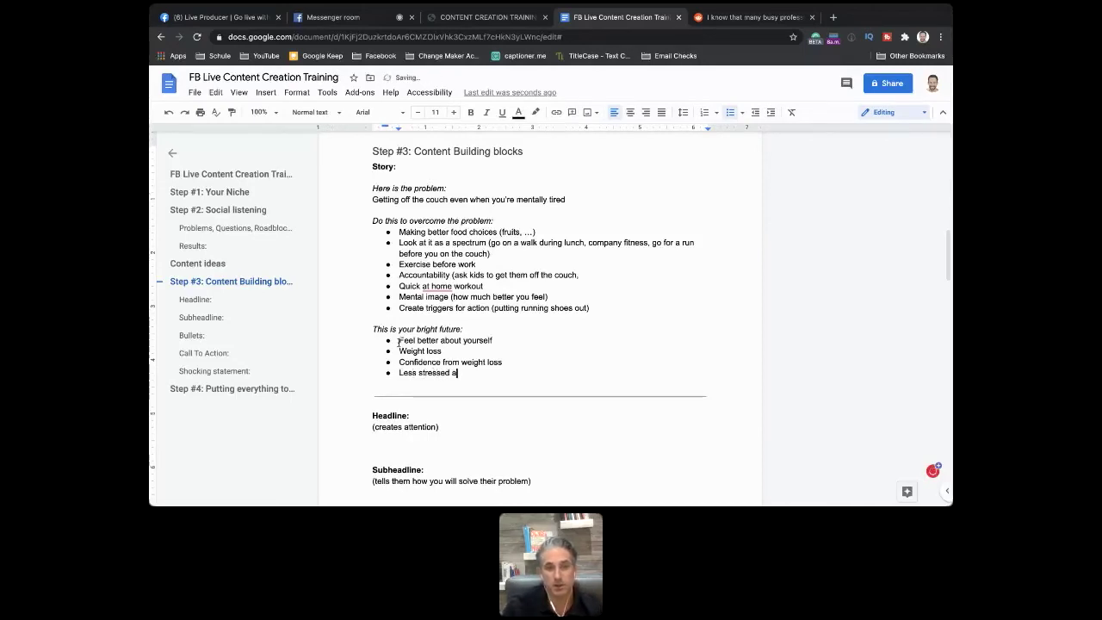
type("nd more p")
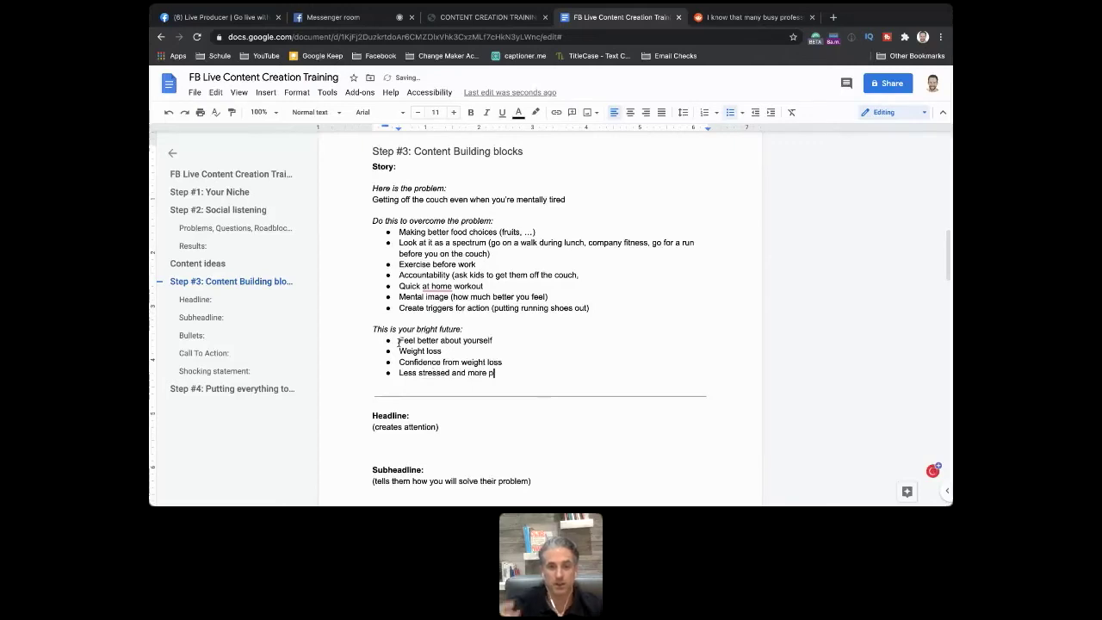
type("atient wi")
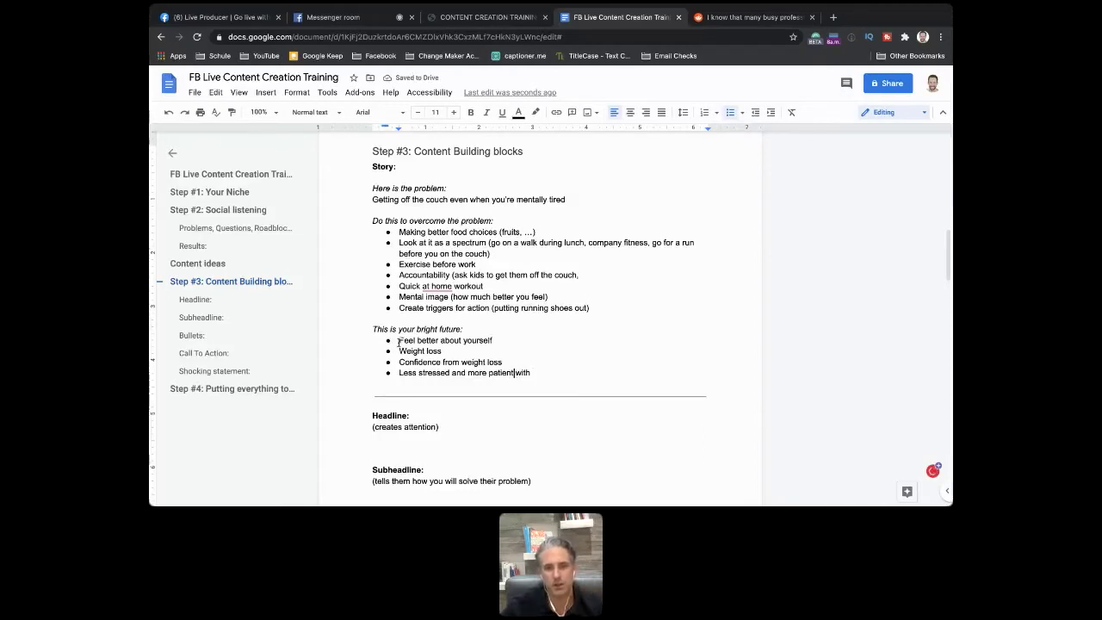
type("th")
key("BackSpace")
key("BackSpace")
key("BackSpace")
key("BackSpace")
key("BackSpace")
key("BackSpace")
type("ce with ")
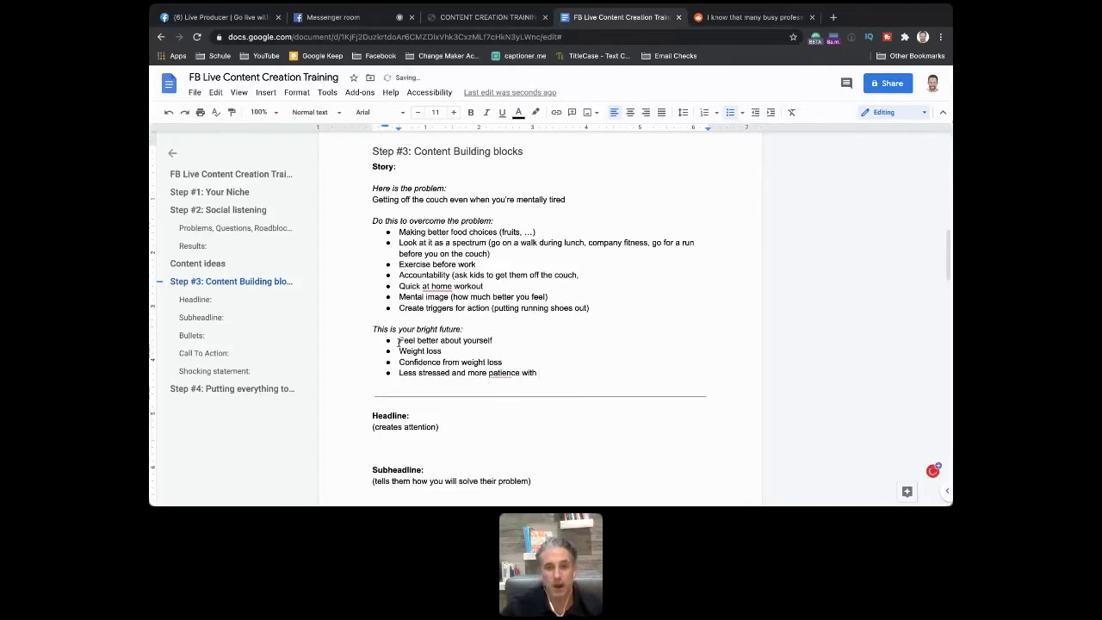
type("kids")
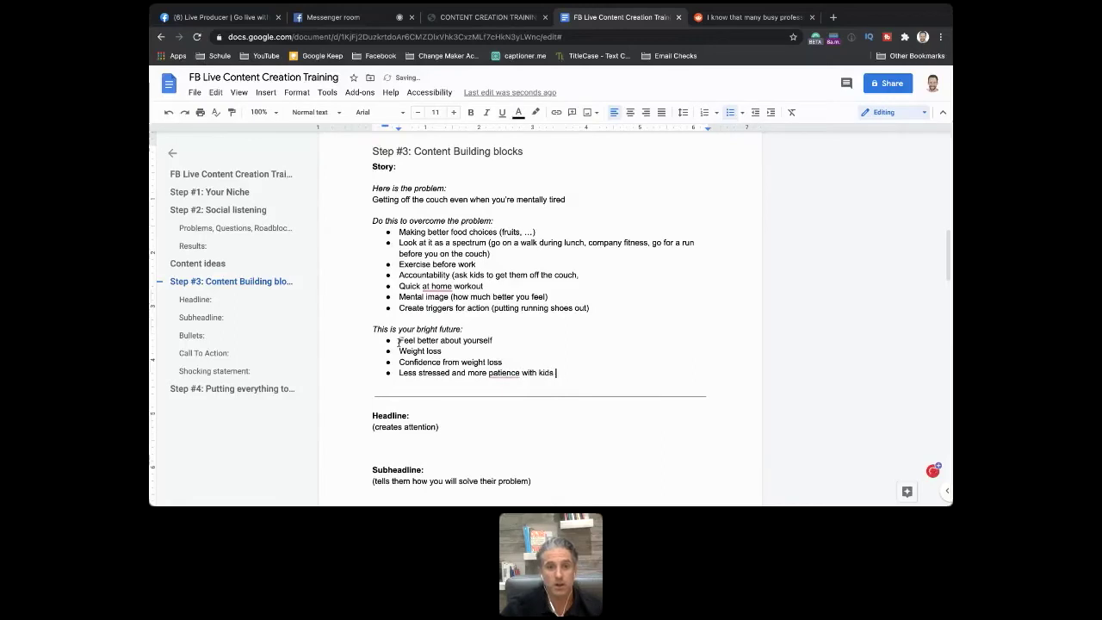
type(" and fa")
key("BackSpace")
key("BackSpace")
key("BackSpace")
key("BackSpace")
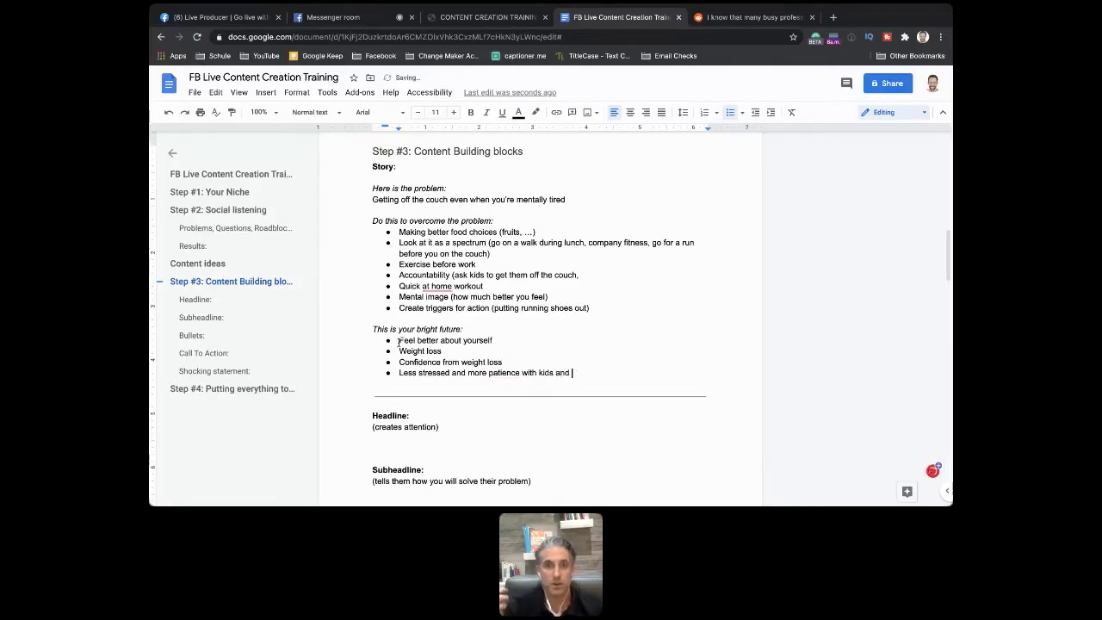
type("spouse")
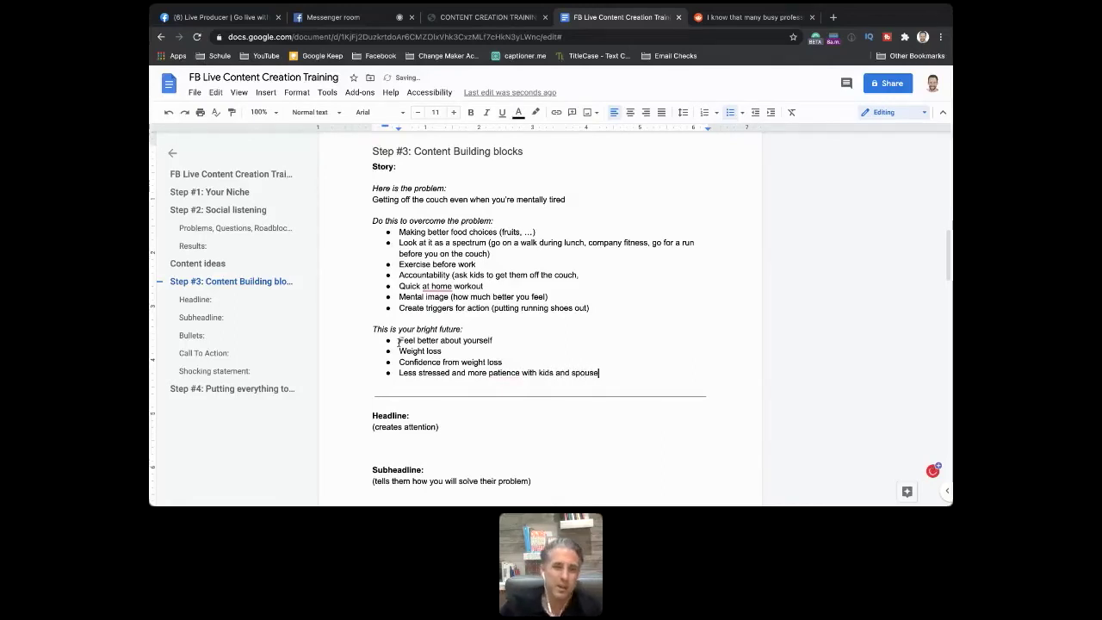
Step: Add a fifth bright future bullet reading "Stress and worries what over might feel"
key("Return")
type("Stres")
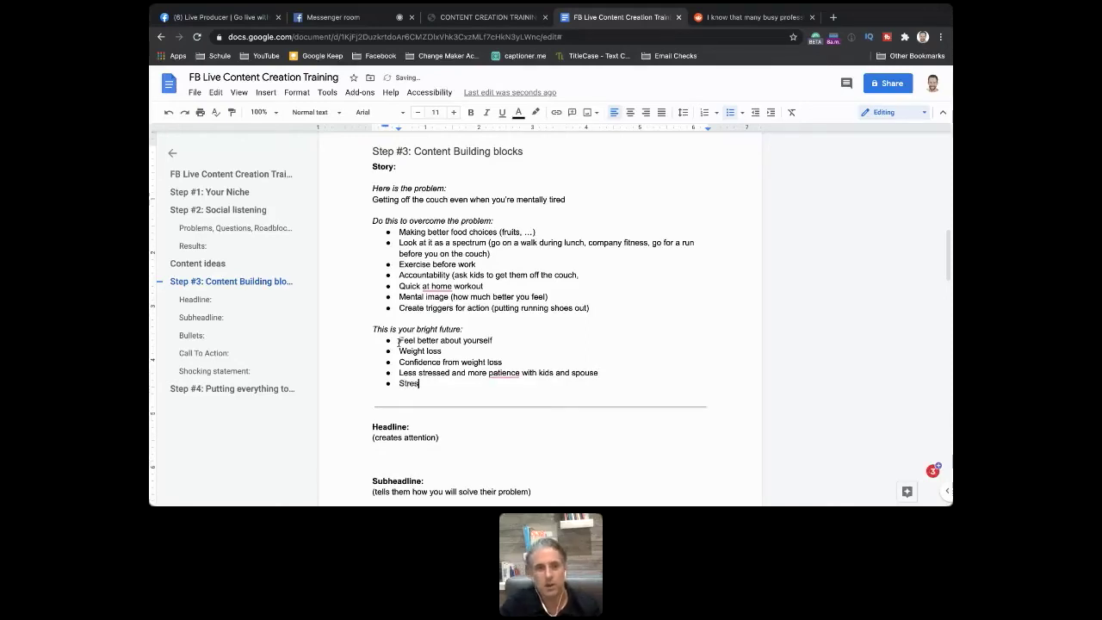
type("s and worries")
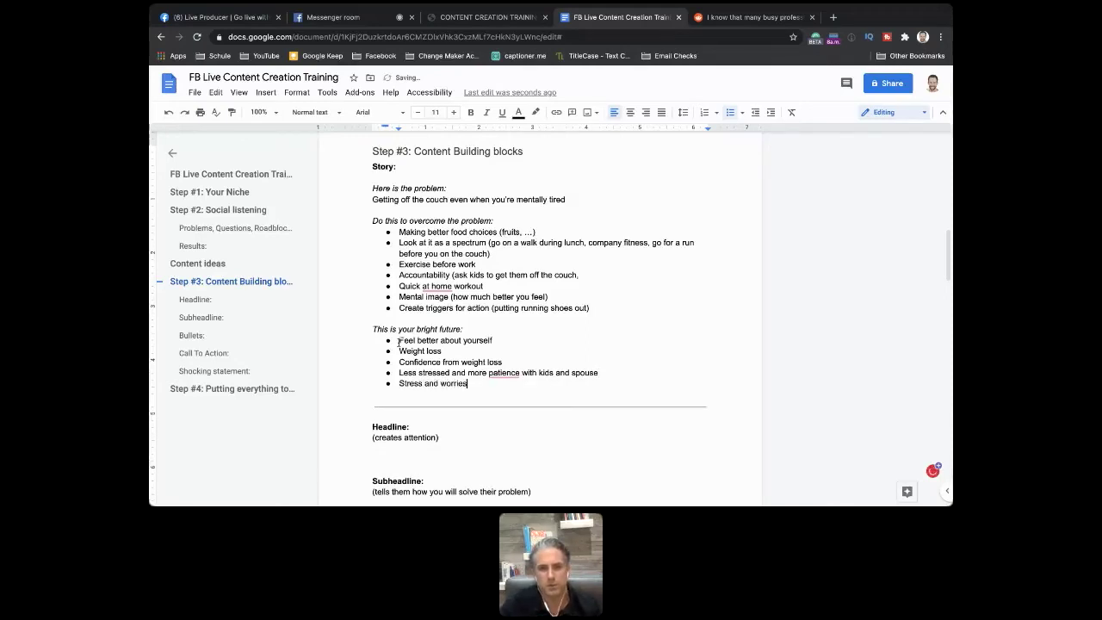
type(" what o")
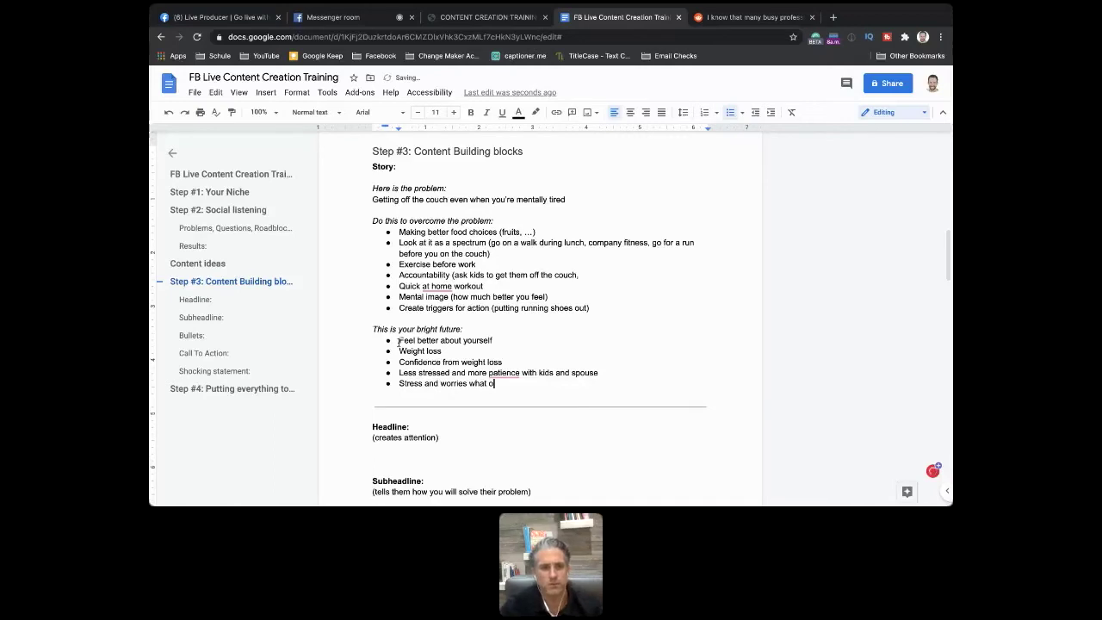
type("ver might")
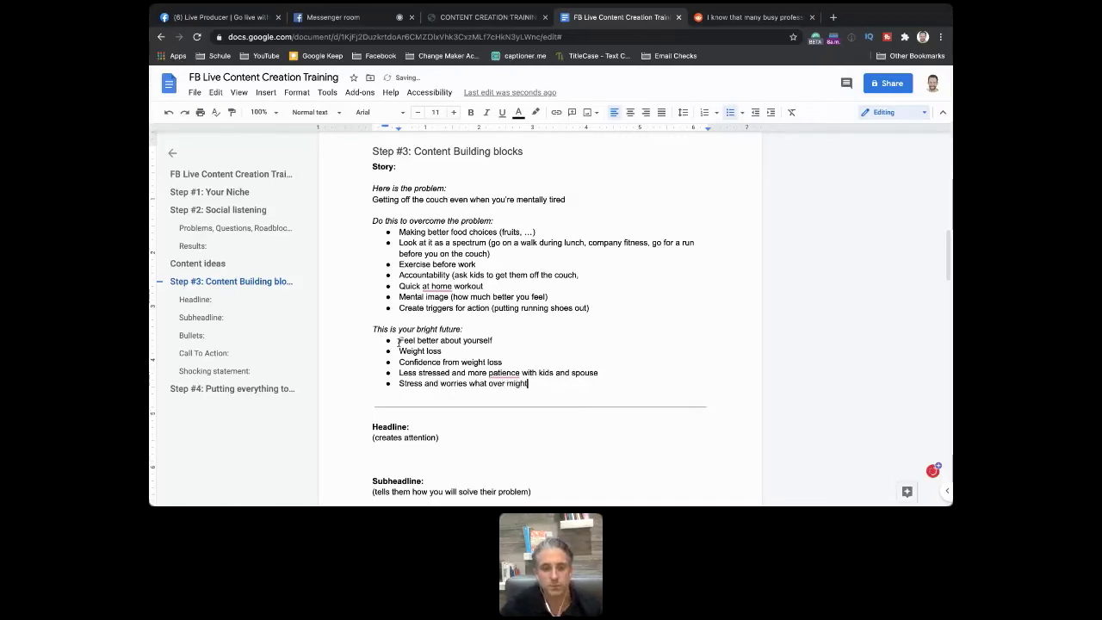
type(" feel")
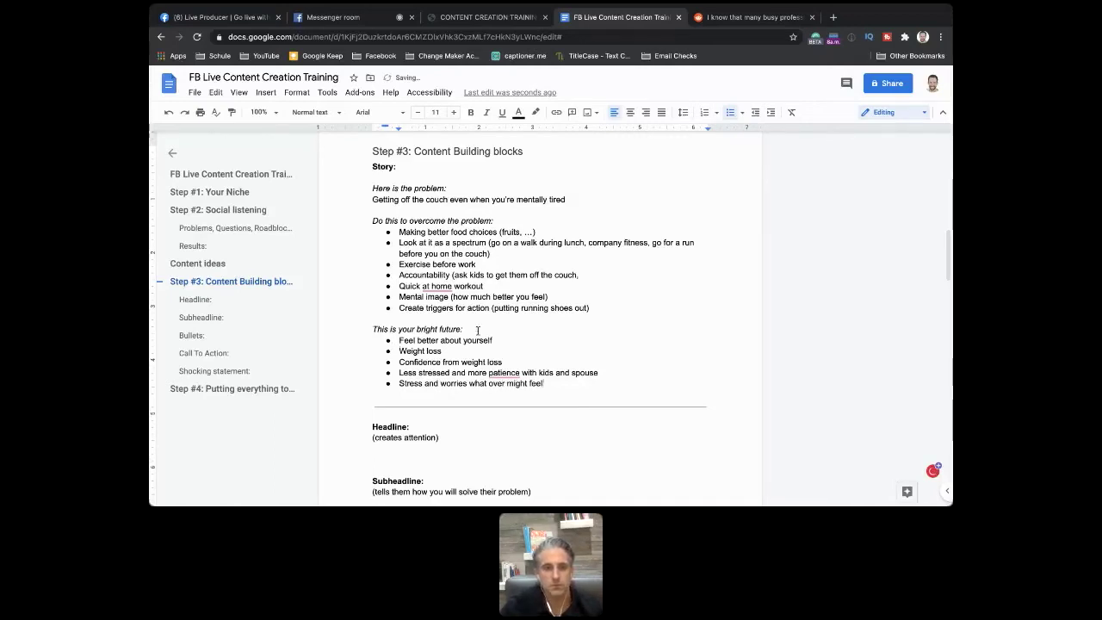
Step: Add a sixth bright future bullet reading "Confidence overall"
key("Return")
type("Confidenc")
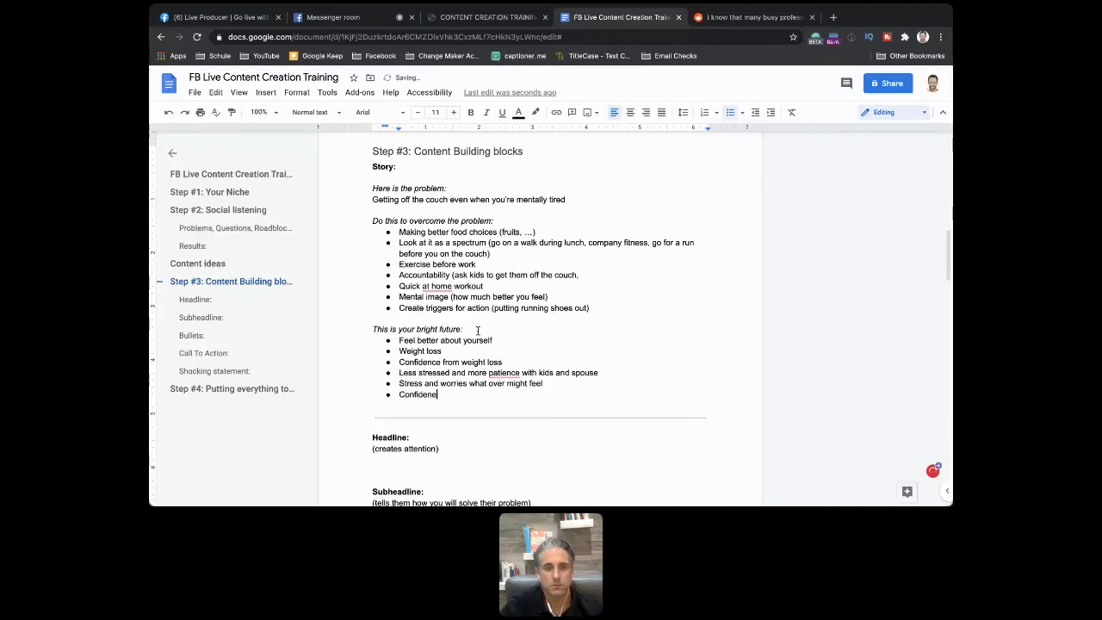
type("e overall")
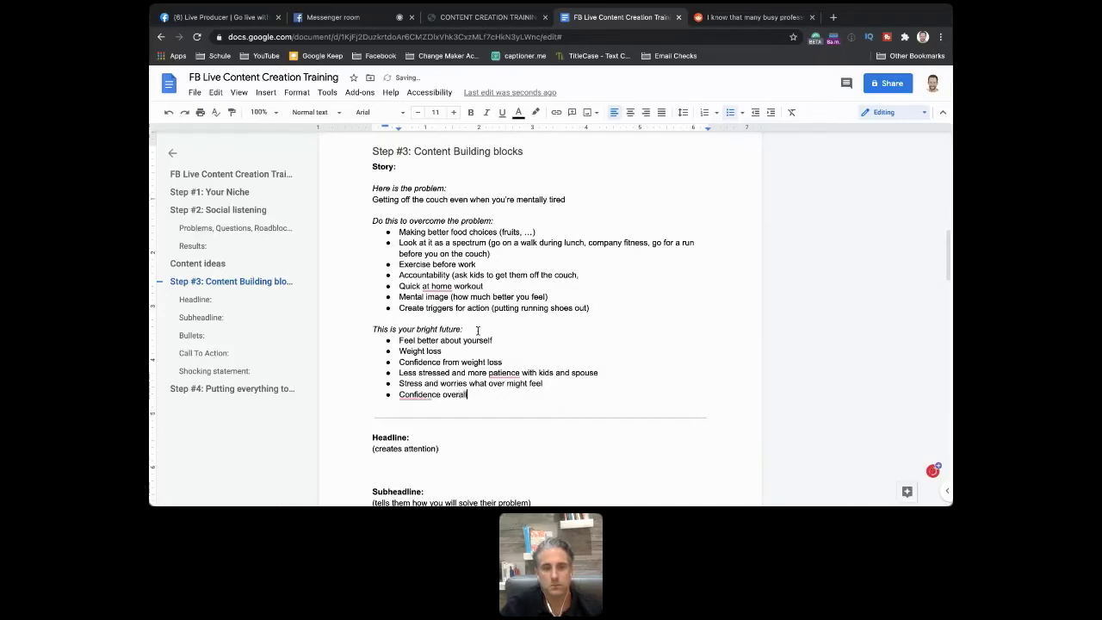
Step: Review the viewers' room comments and look over the Story section of Step #3 in the document
left_click(344, 17)
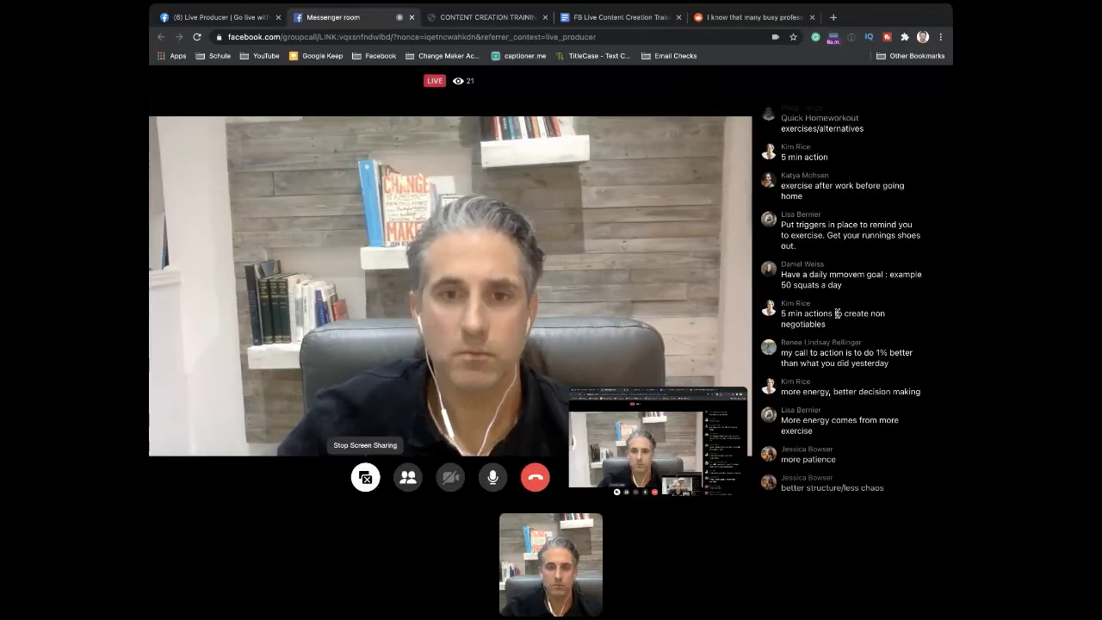
left_click(621, 17)
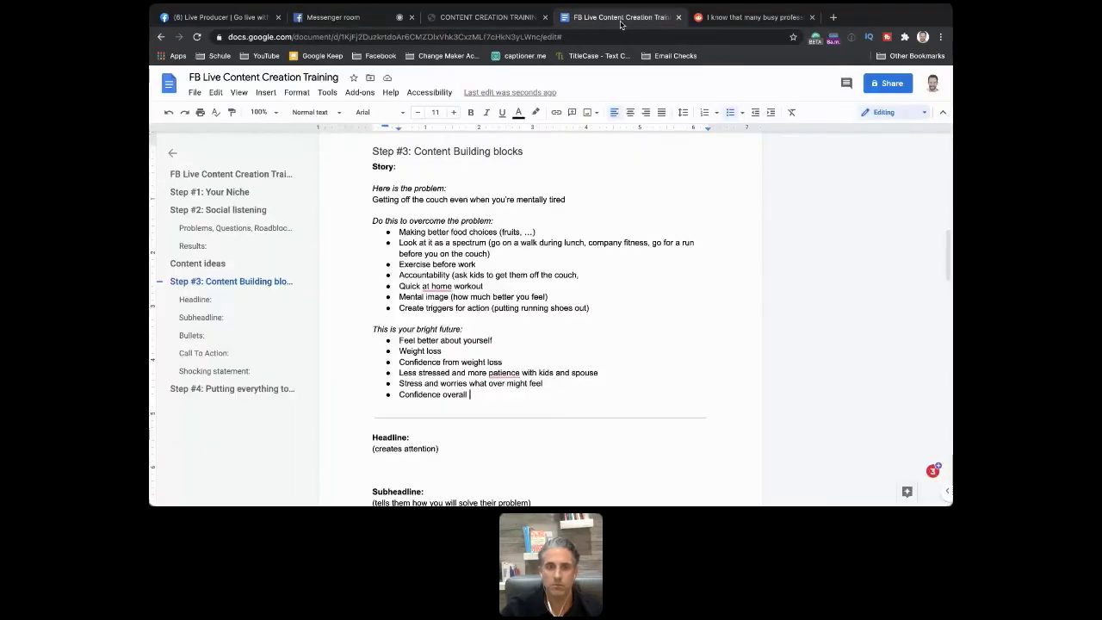
scroll(575, 369, "down", 3)
scroll(576, 371, "up", 2)
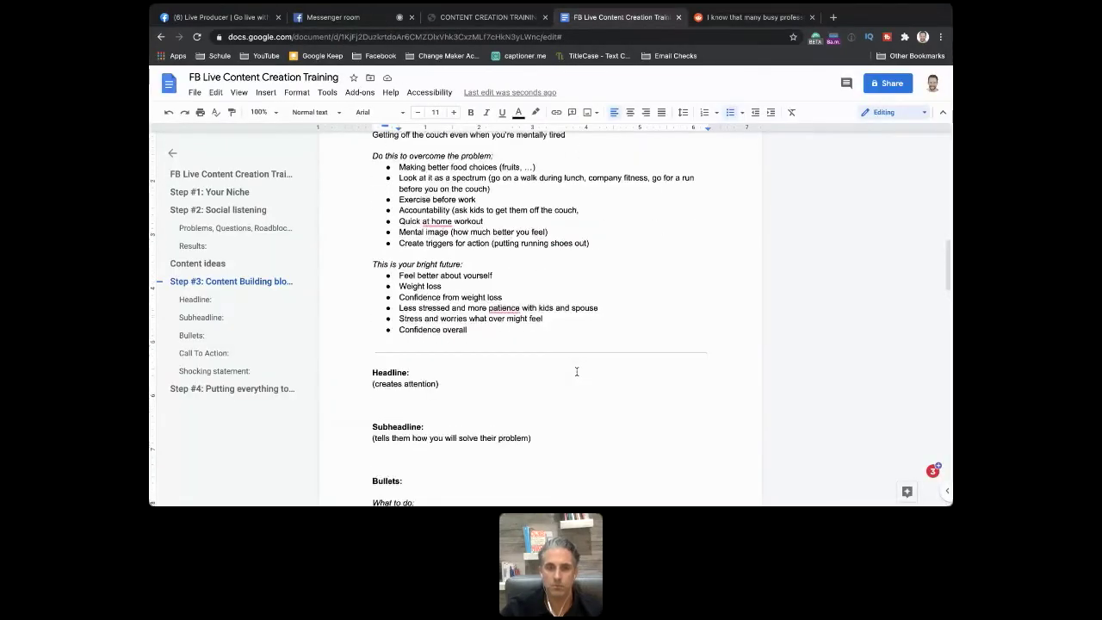
scroll(577, 371, "up", 2)
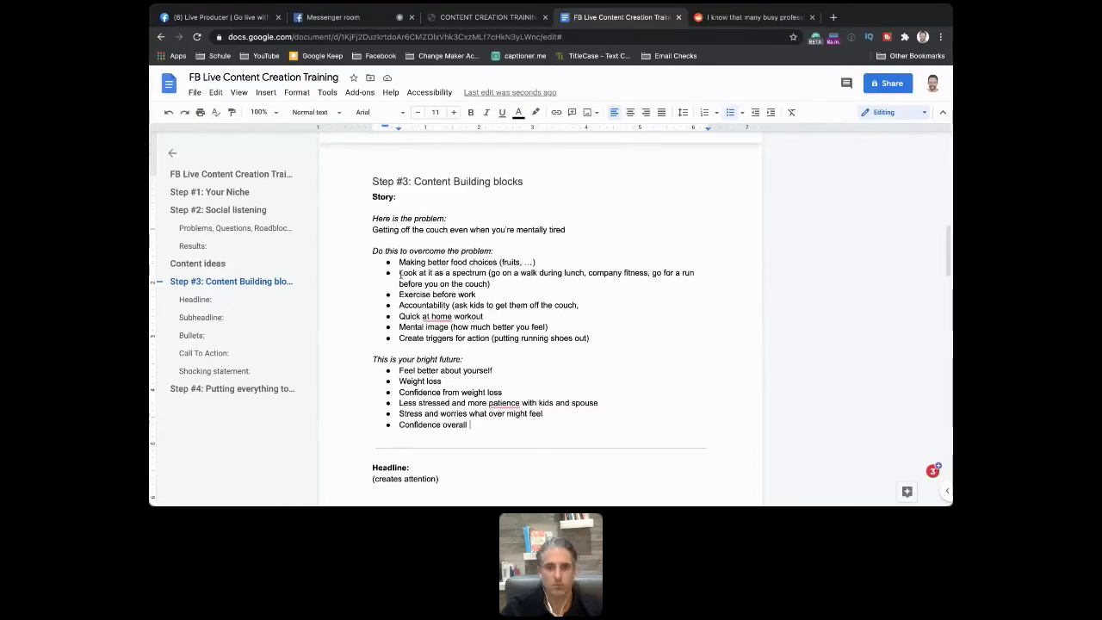
Step: Highlight the "Look at it as a spectrum" bullet, including its bracketed examples, in yellow
left_click_drag(400, 273, 491, 284)
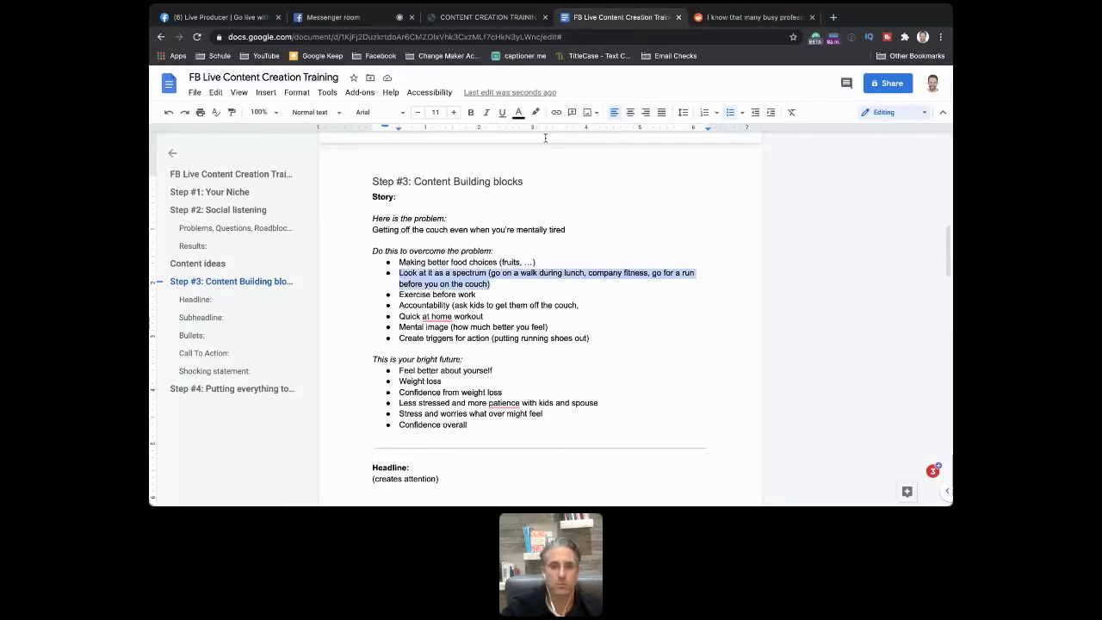
left_click(534, 112)
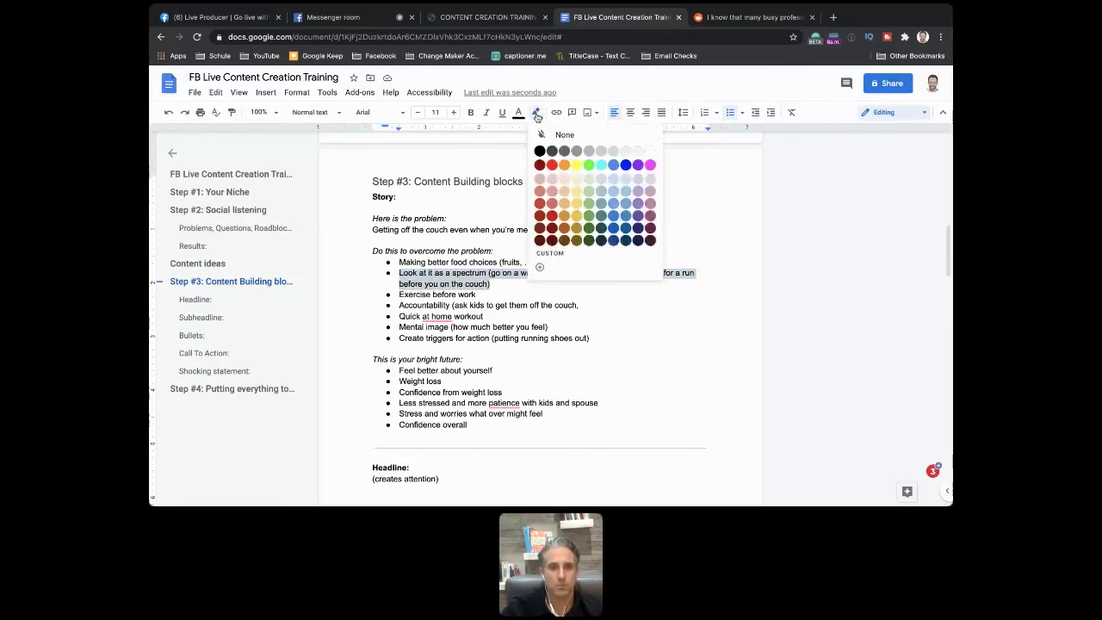
left_click(575, 165)
Step: Highlight the problem statement "Getting off the couch even when you're mentally tired" in yellow
left_click(371, 231)
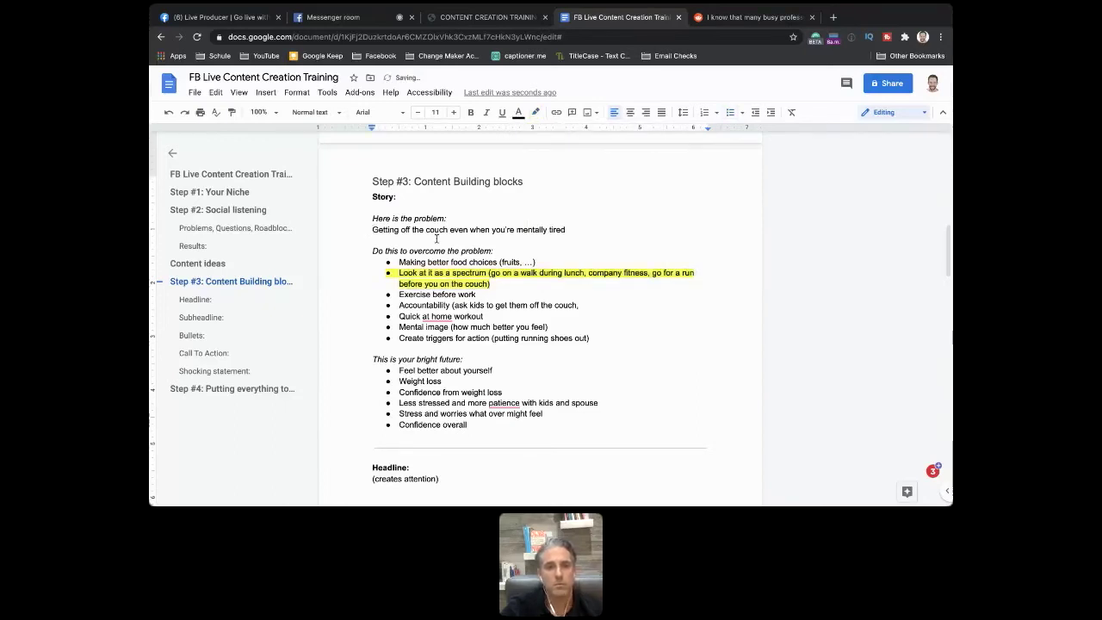
left_click(570, 231, "shift")
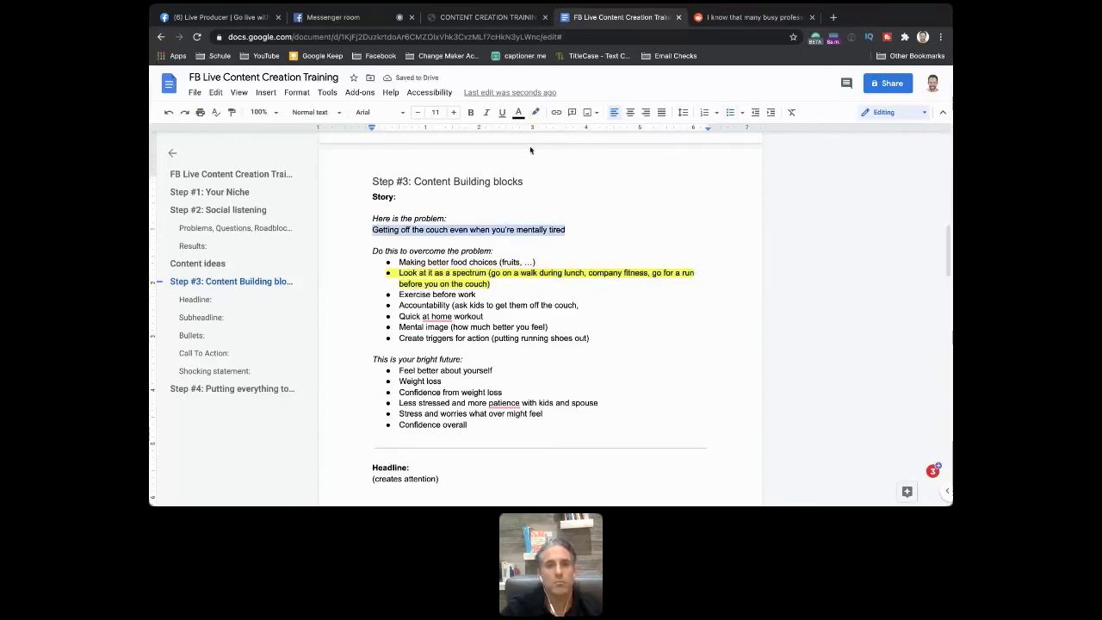
left_click(535, 113)
left_click(579, 163)
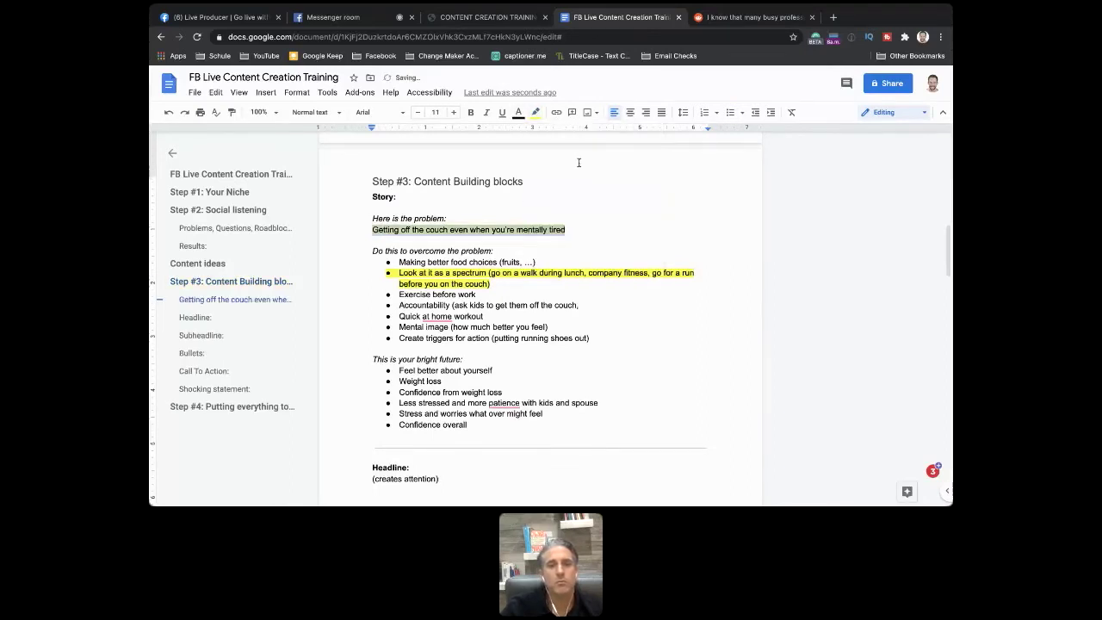
left_click(496, 285)
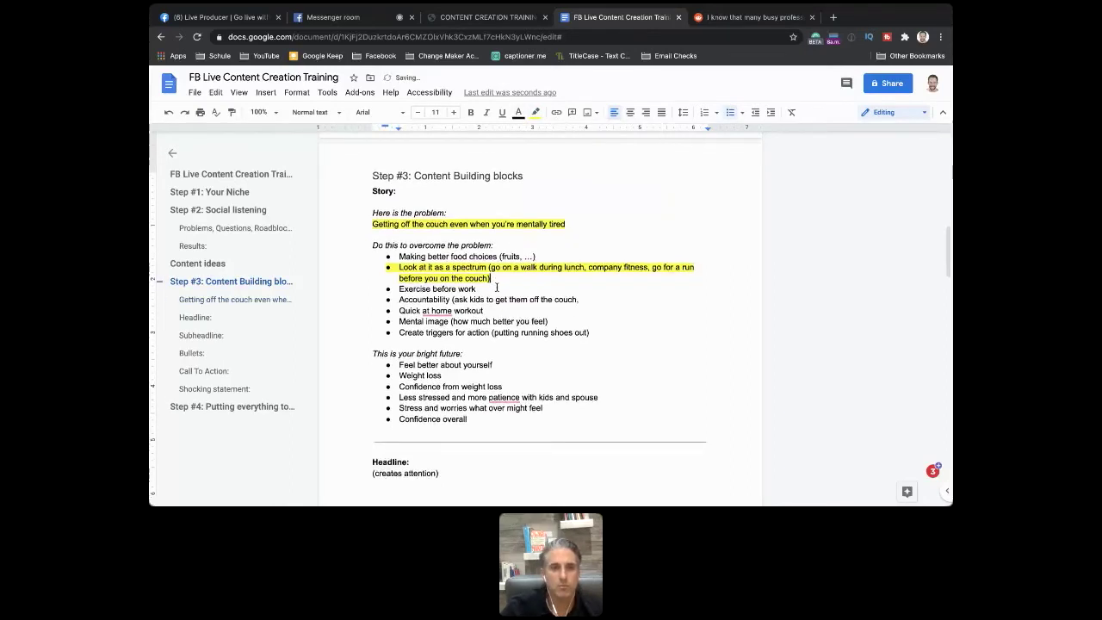
Step: Correct "patience" to "patient" in the bright future bullet about kids and spouse
scroll(496, 286, "down", 1)
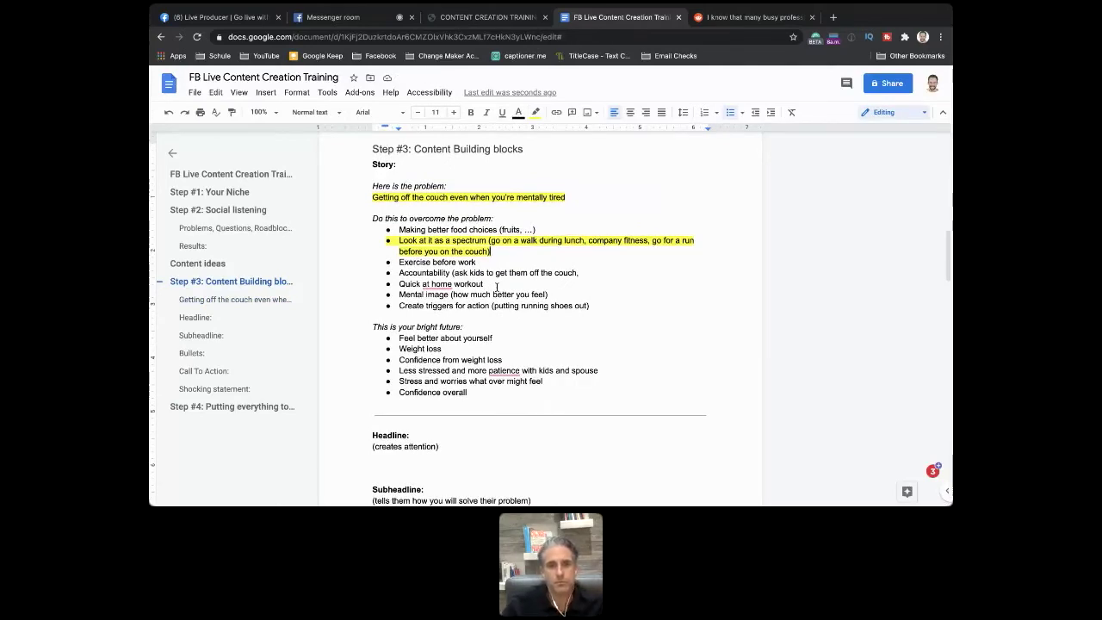
scroll(496, 287, "down", 2)
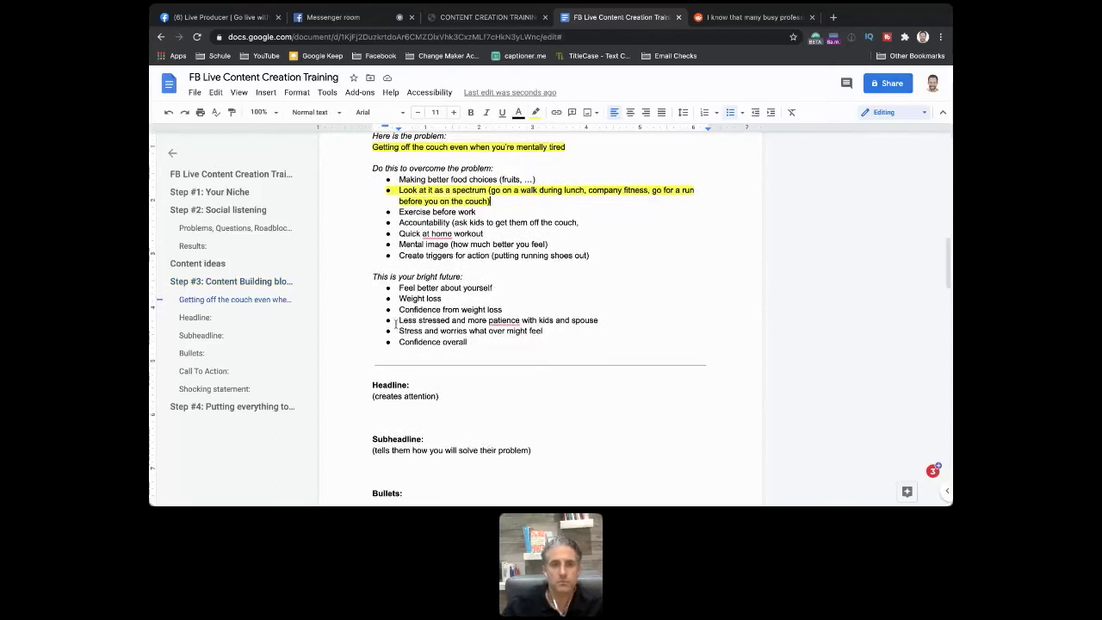
triple_click(600, 320)
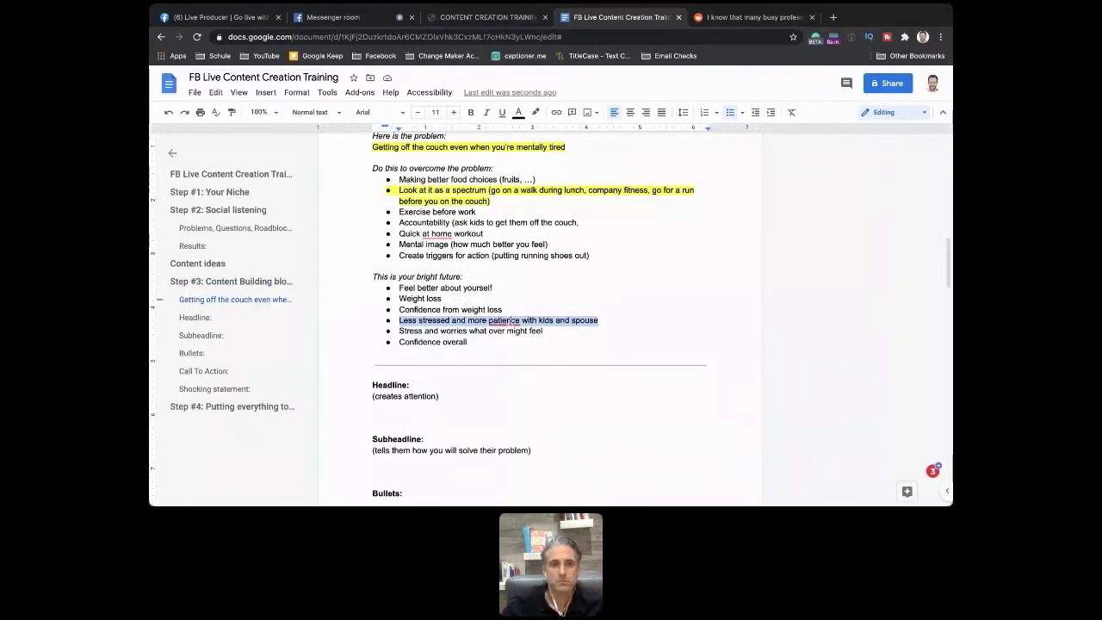
left_click(514, 320)
left_click(564, 347)
key("End")
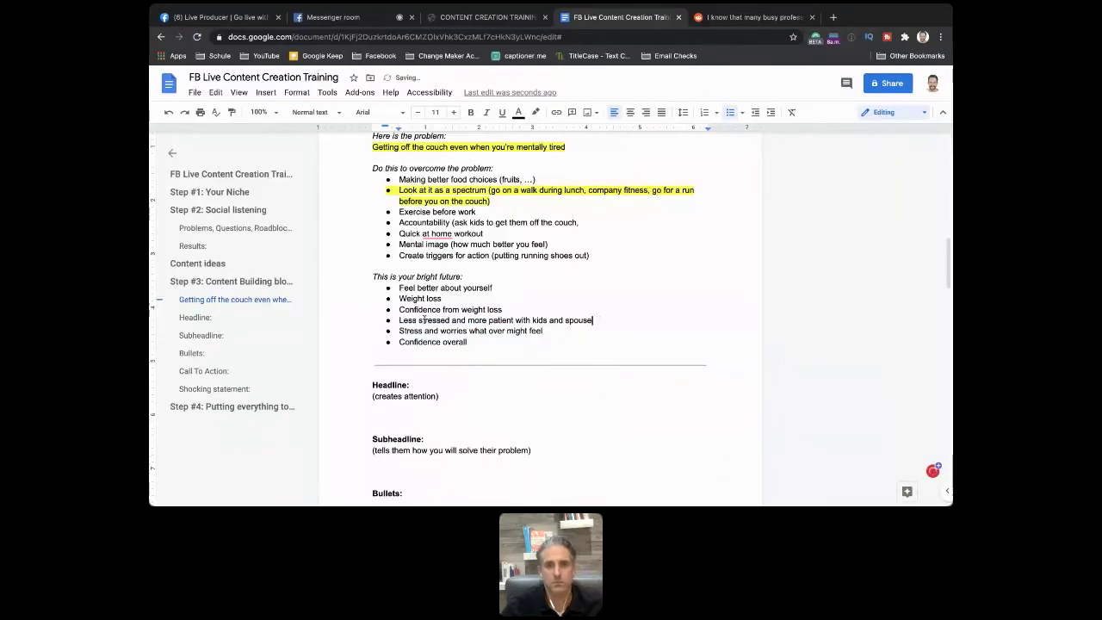
Step: Highlight the bright future bullet "Less stressed and more patient with kids and spouse" in yellow
left_click(399, 320, "shift")
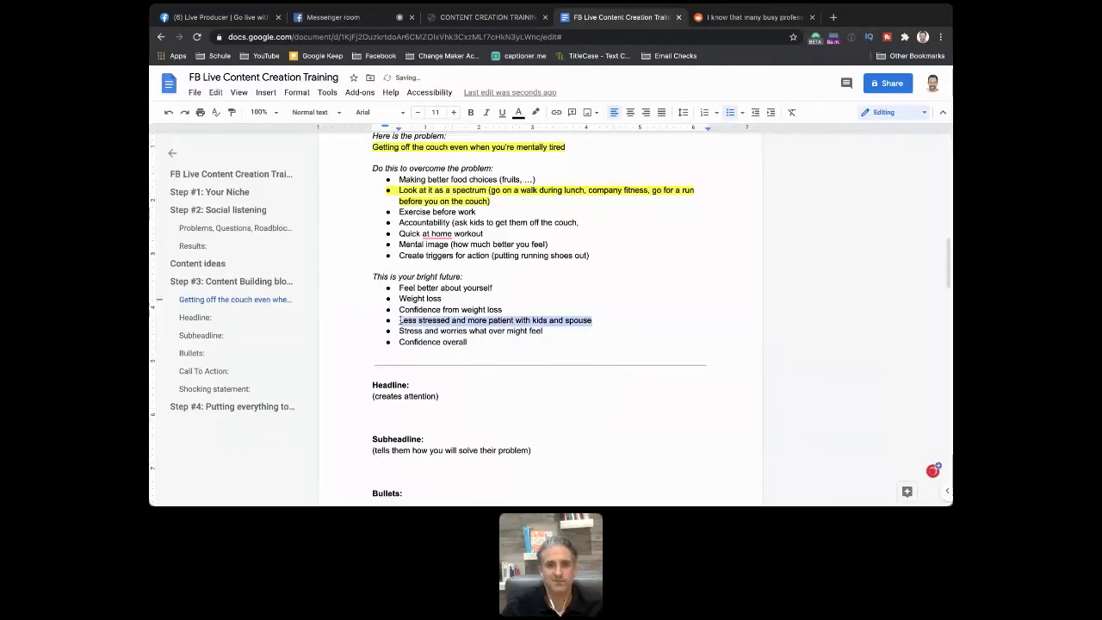
left_click(535, 112)
left_click(577, 165)
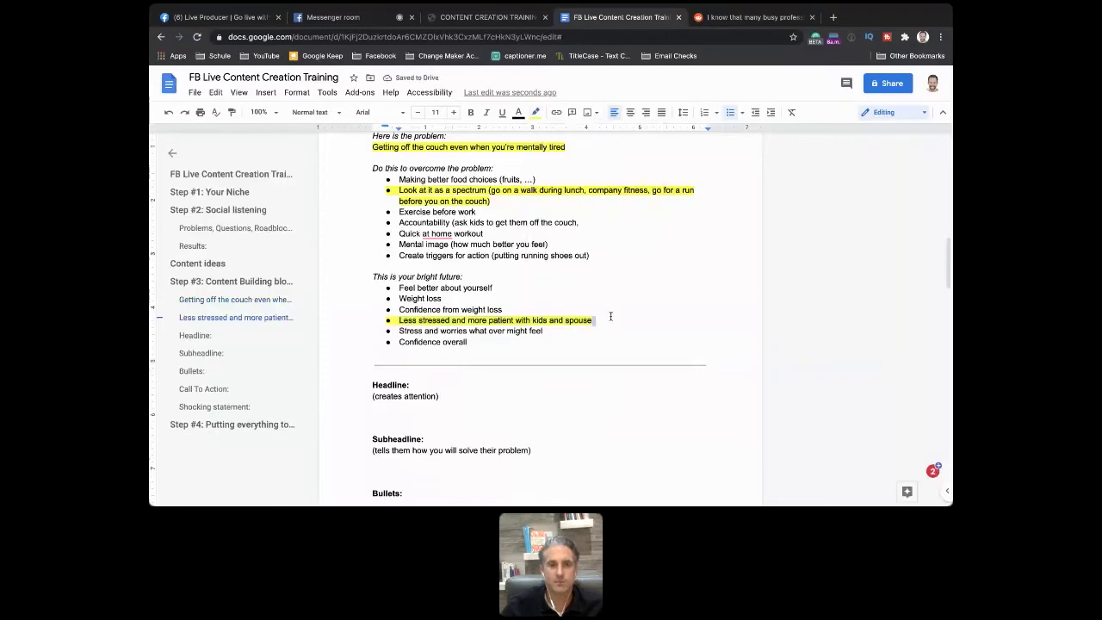
Step: Check the viewers' latest room comments and reread the highlighted Story items against the empty Headline section
scroll(611, 314, "down", 1)
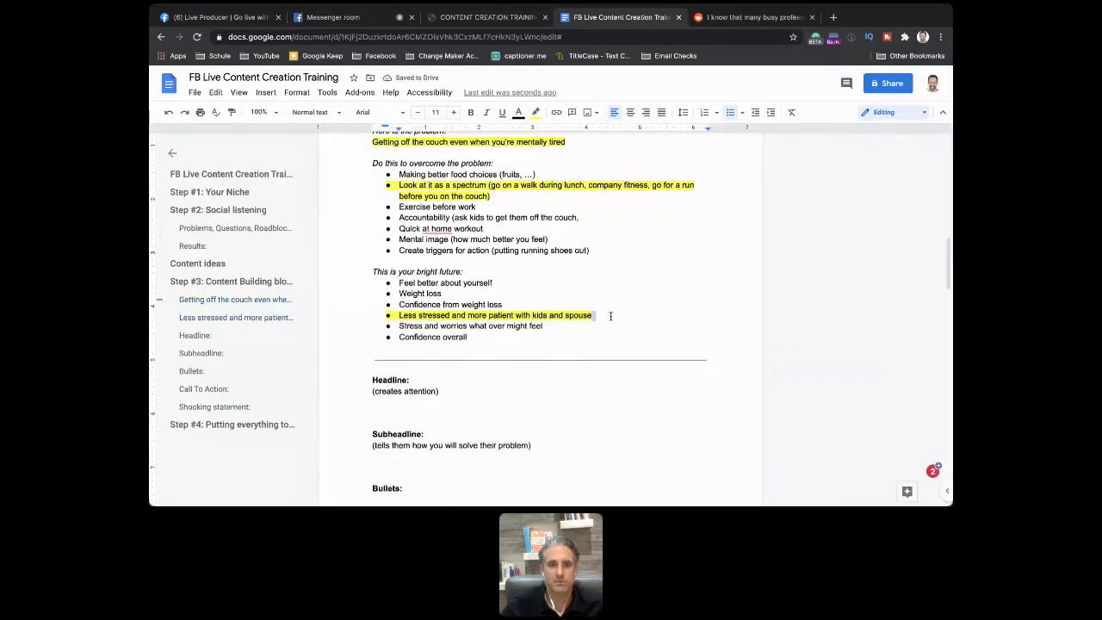
left_click(339, 19)
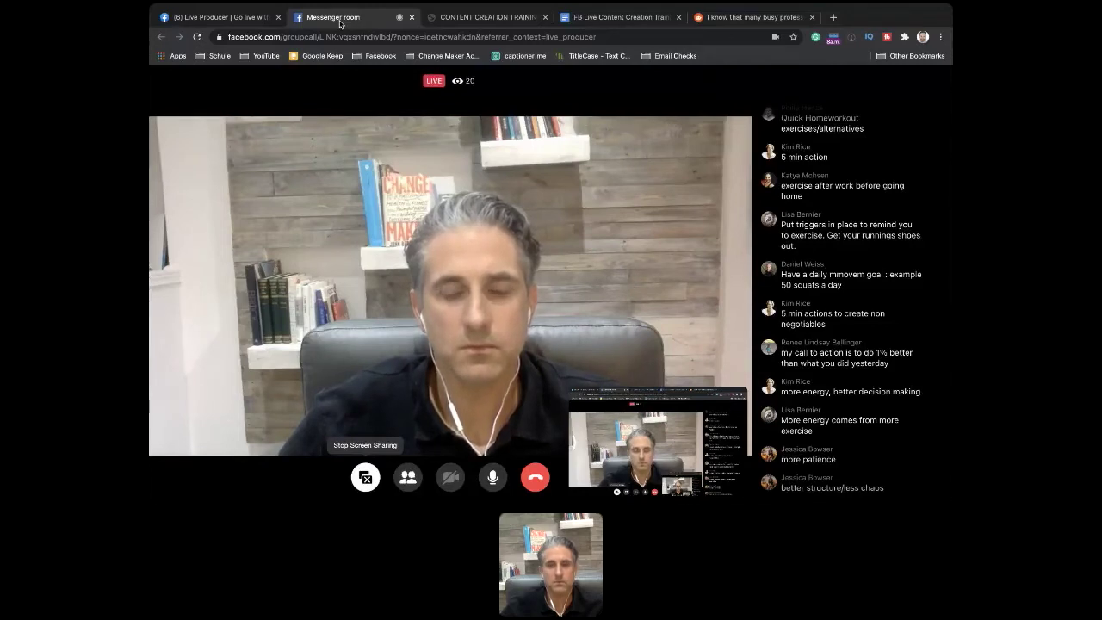
left_click(620, 17)
scroll(542, 230, "down", 3)
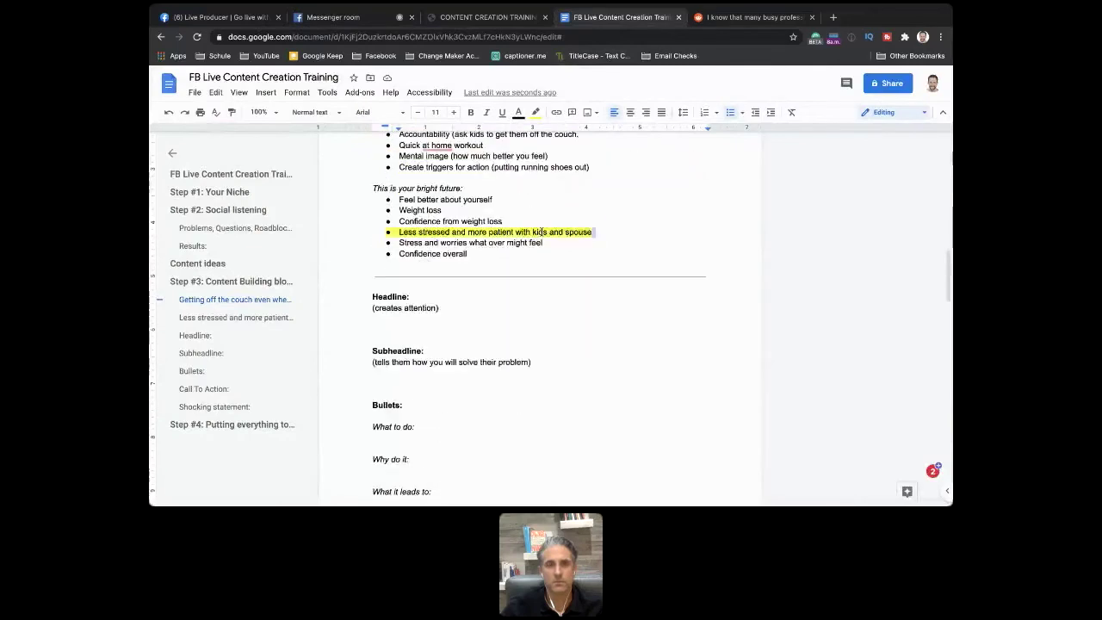
left_click(372, 277)
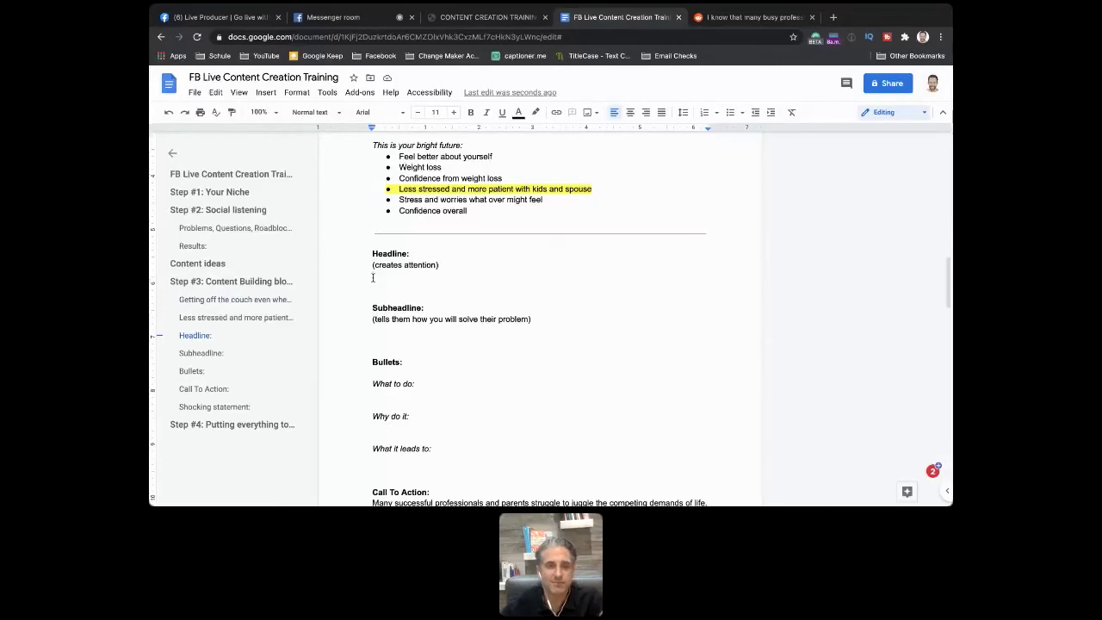
scroll(373, 277, "up", 5)
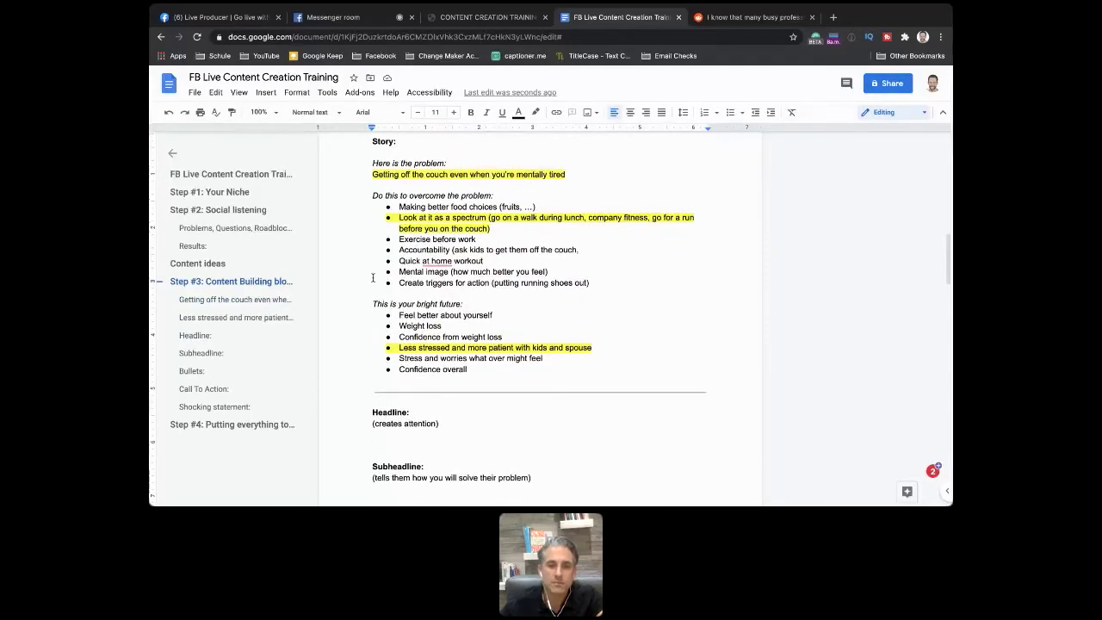
scroll(372, 276, "down", 3)
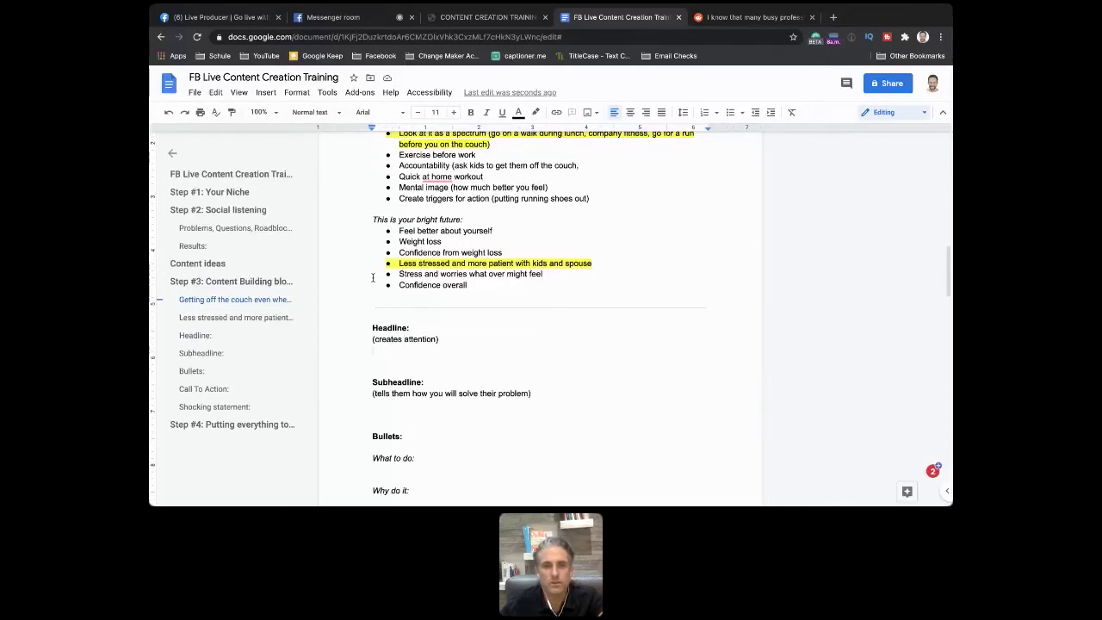
Step: Copy the highlighted problem statement from the Story section into the empty line under Headline, below "(creates attention)"
scroll(373, 277, "up", 2)
left_click_drag(373, 163, 568, 163)
key("super+c")
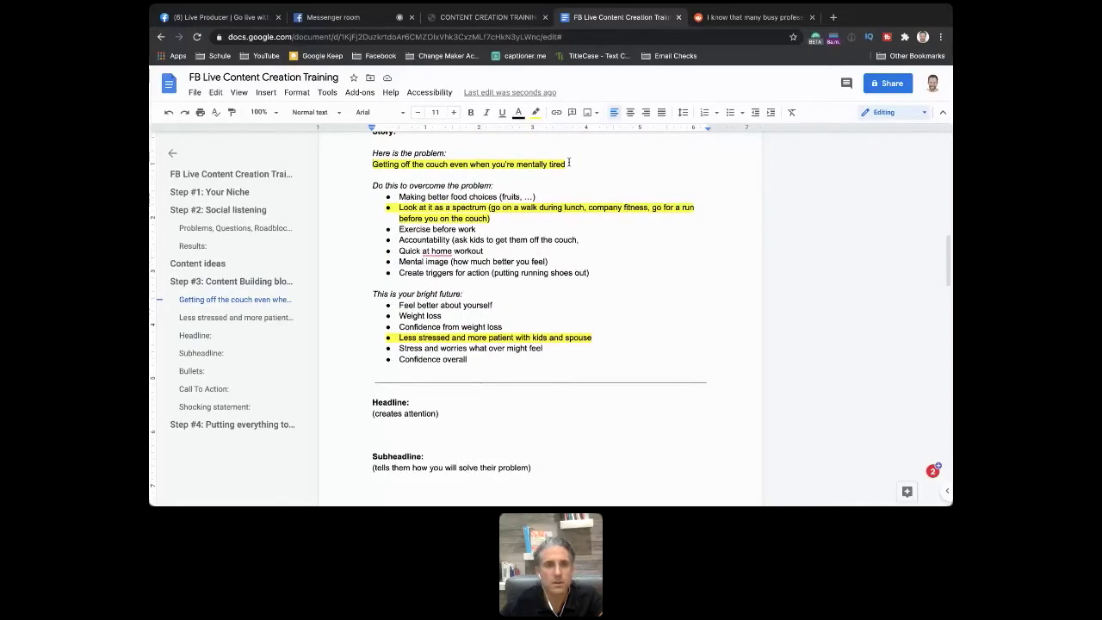
scroll(400, 337, "down", 1)
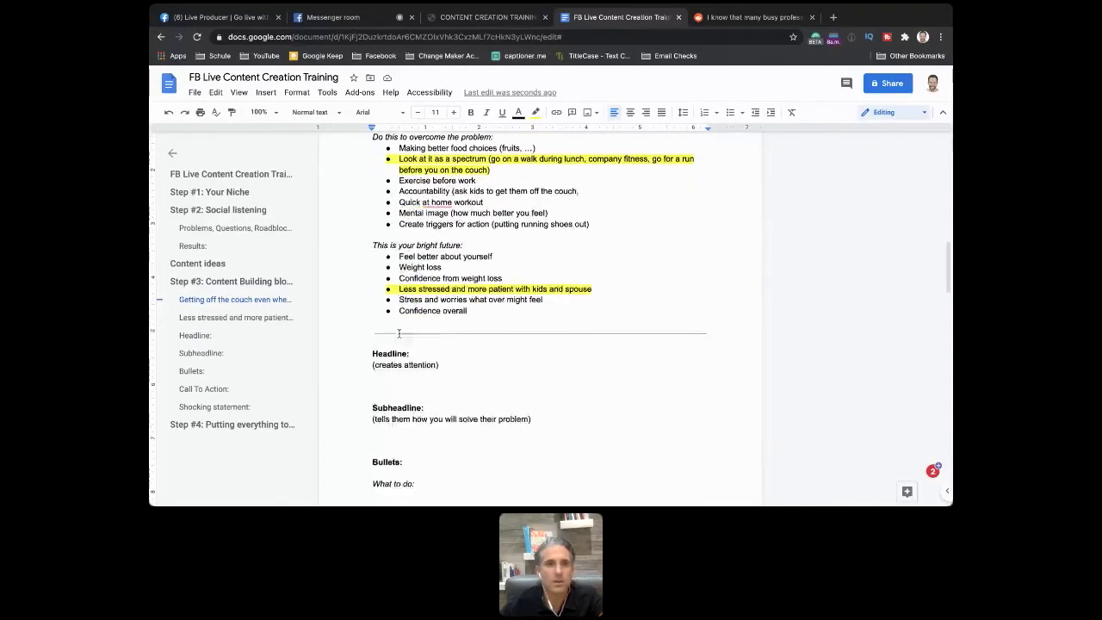
left_click(376, 377)
key("super+v")
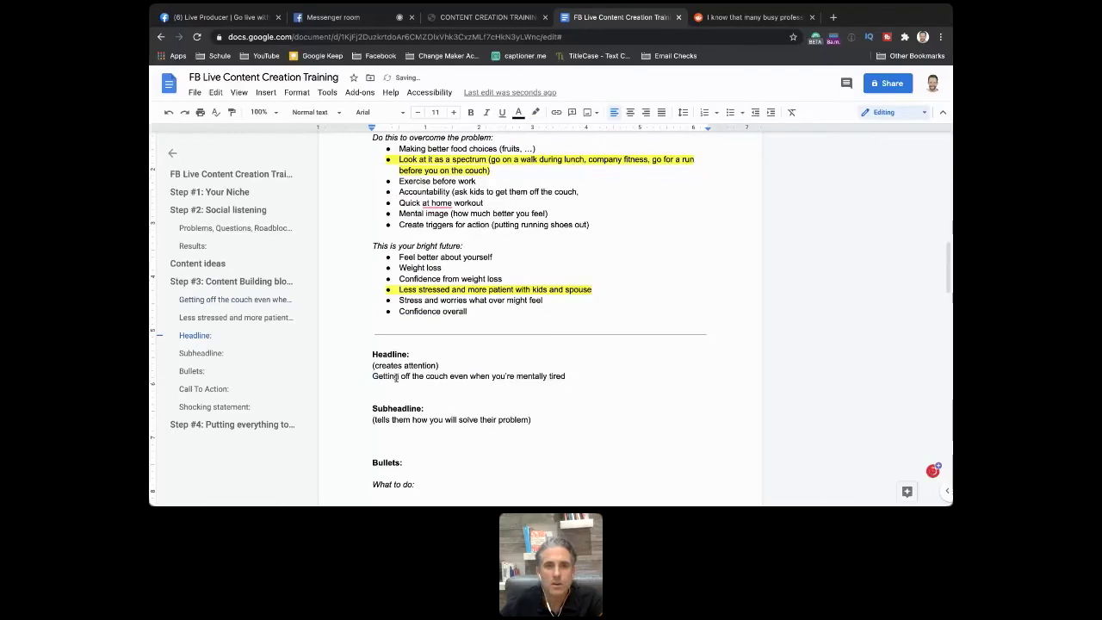
Step: Reword the pasted headline to "Get off the couch to training even when you're tired as hell", correcting the spelling of "training"
left_click(398, 377)
key("BackSpace")
key("BackSpace")
key("BackSpace")
key("BackSpace")
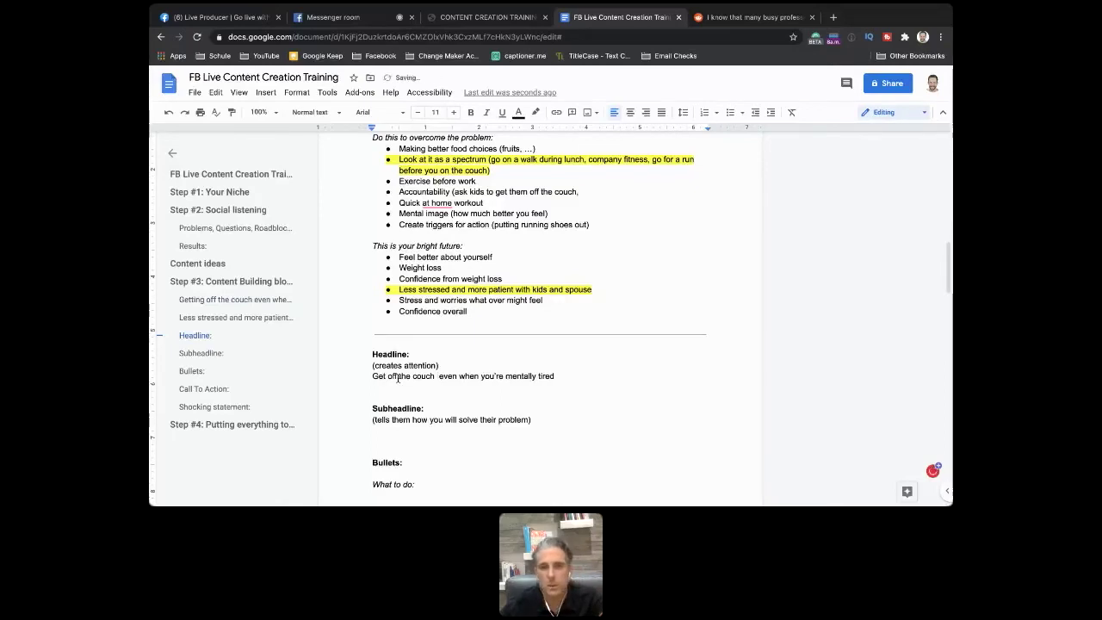
type("to ")
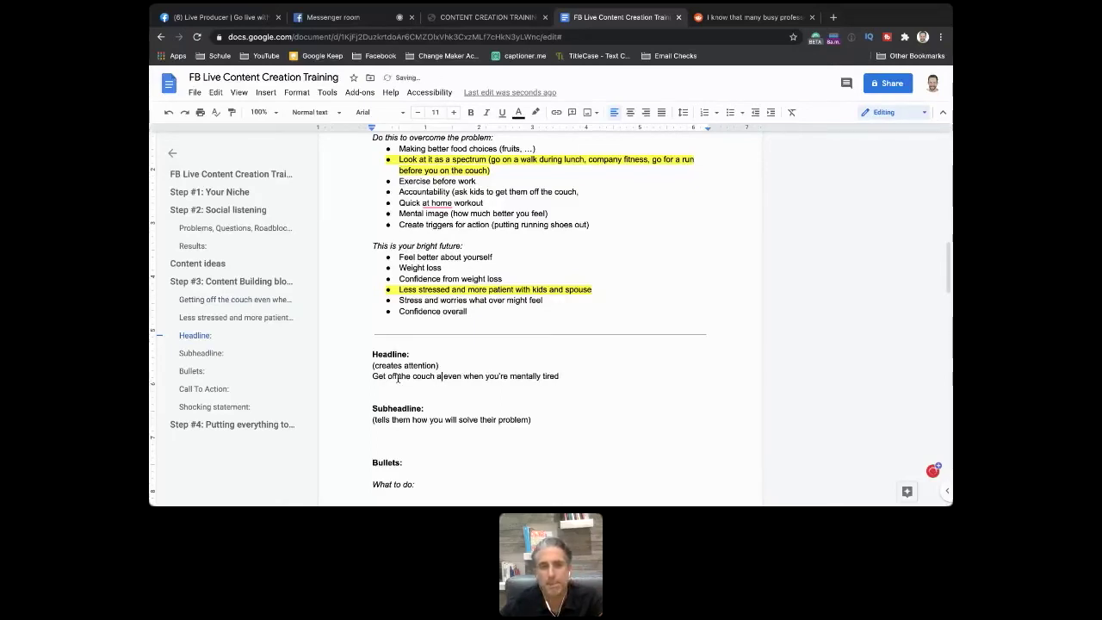
type("traing")
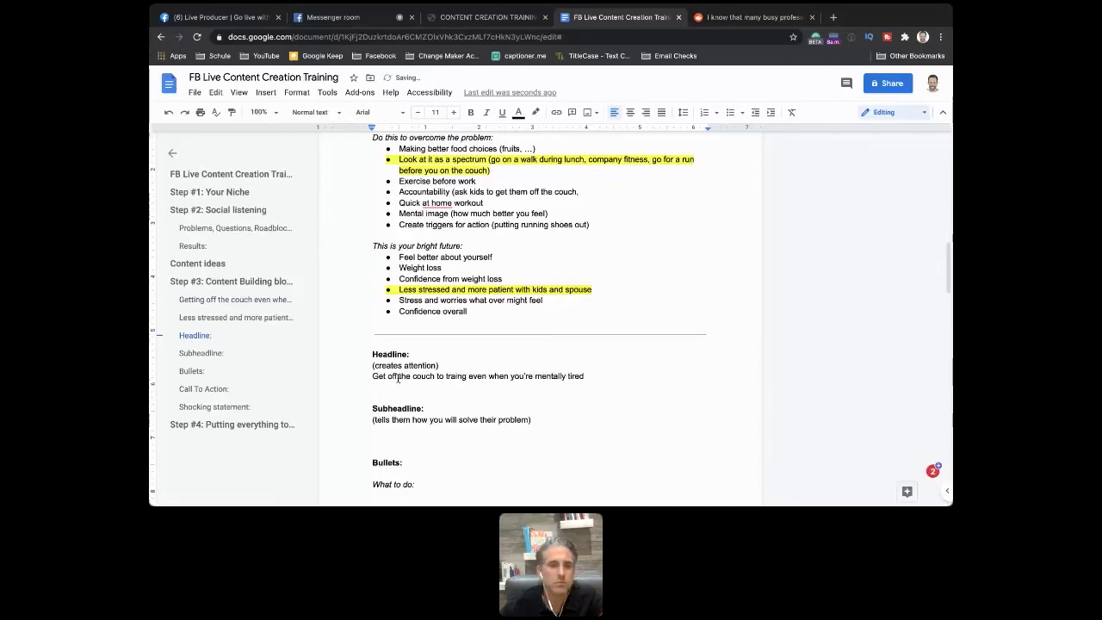
key("alt+BackSpace")
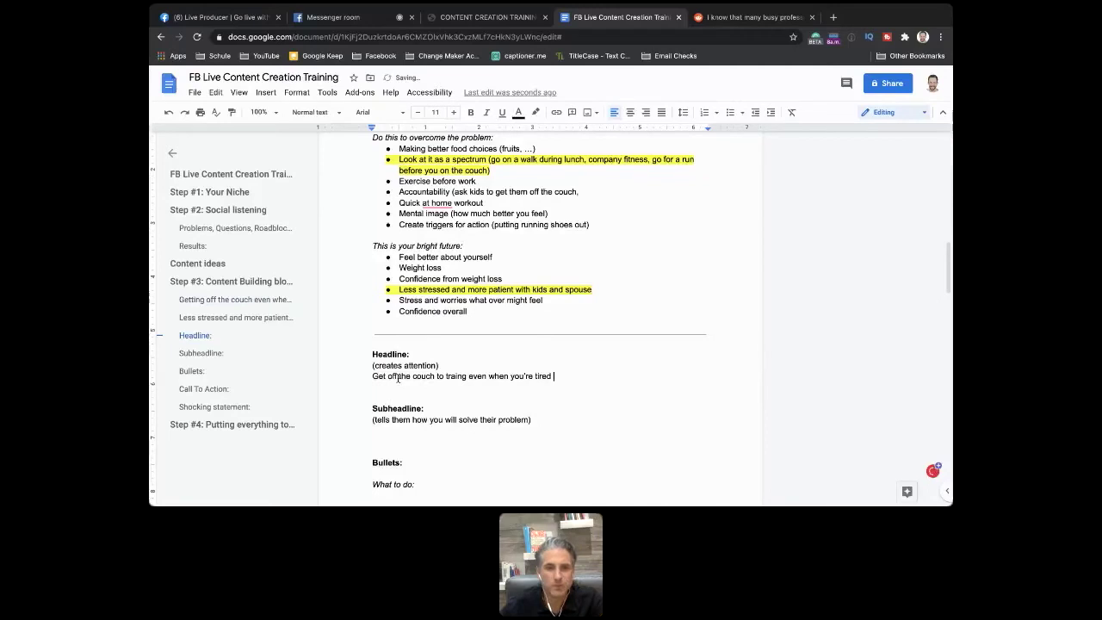
type("as hell")
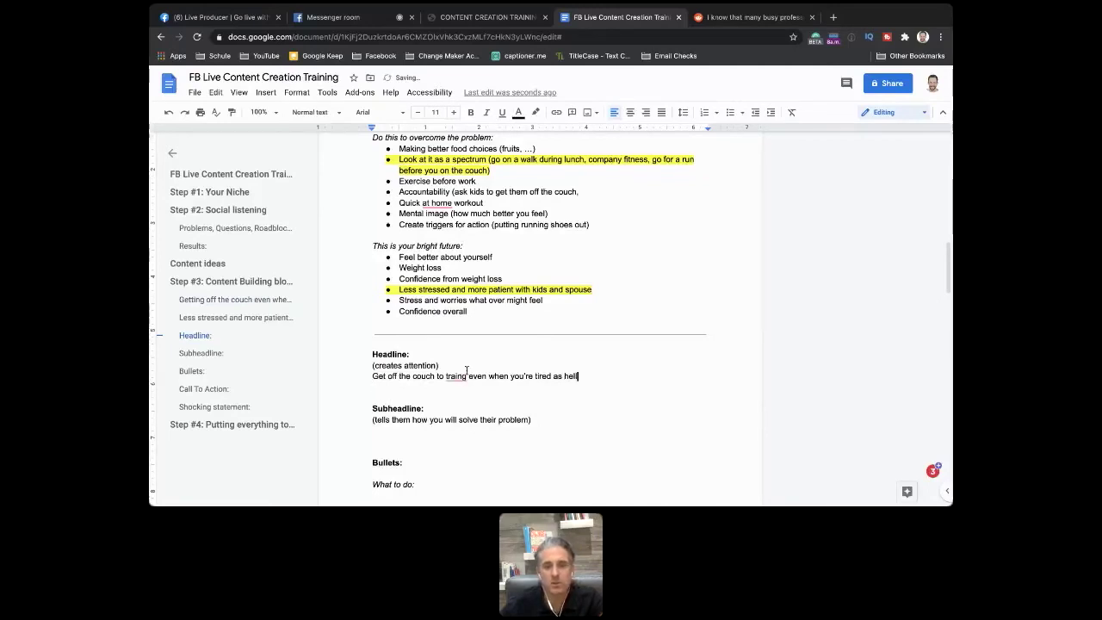
mouse_move(465, 376)
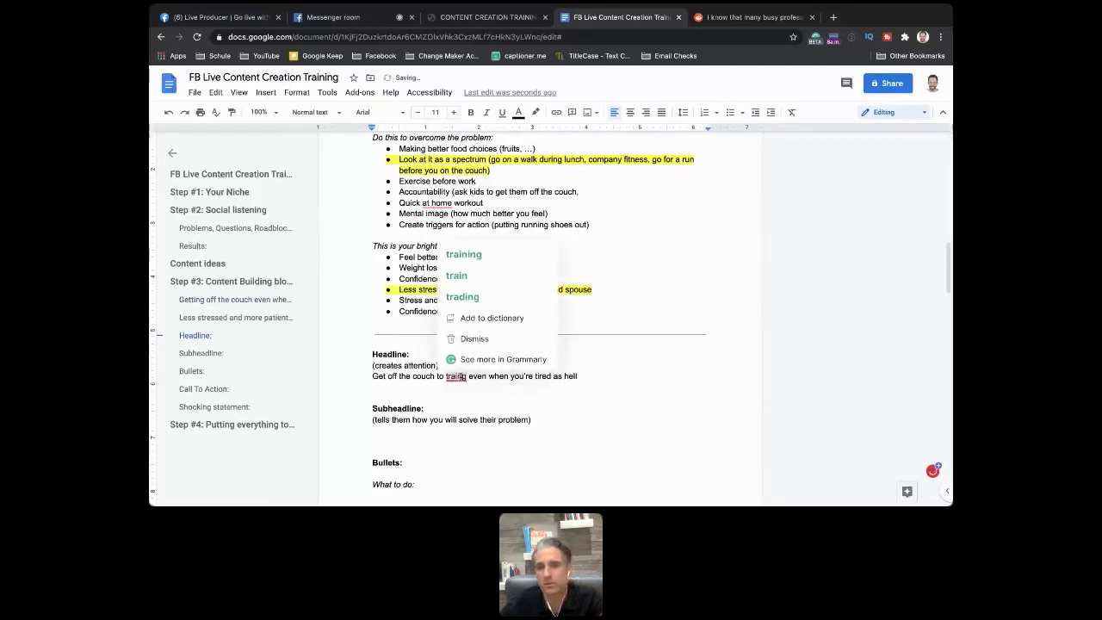
left_click(463, 254)
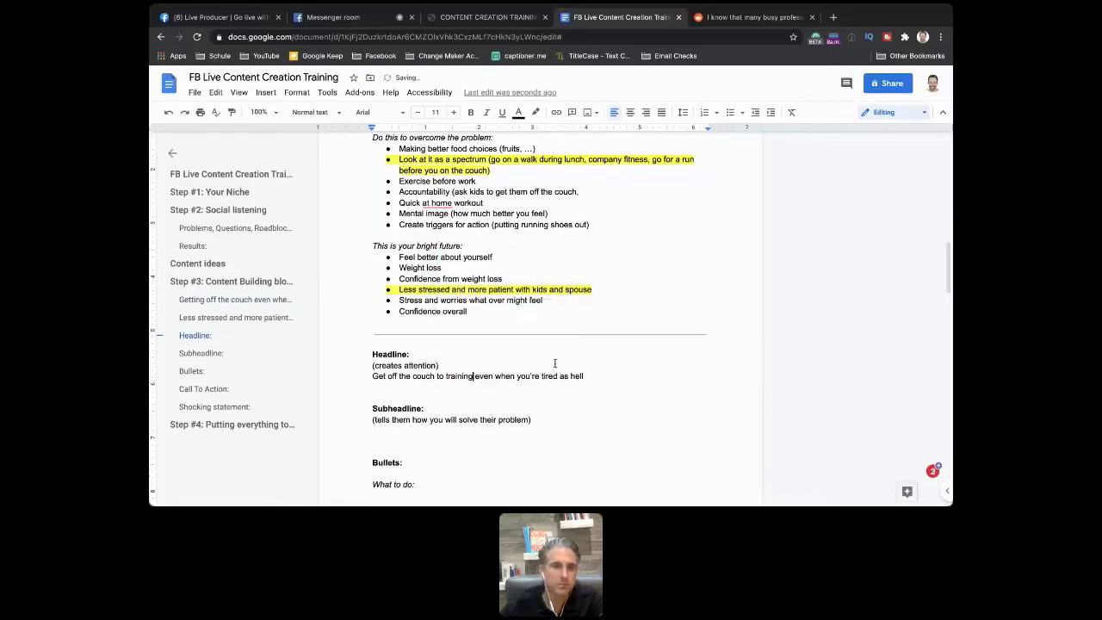
Step: Add a second headline line reading "Couch potato to kick ass mom" below the first one
key("Return")
type("C")
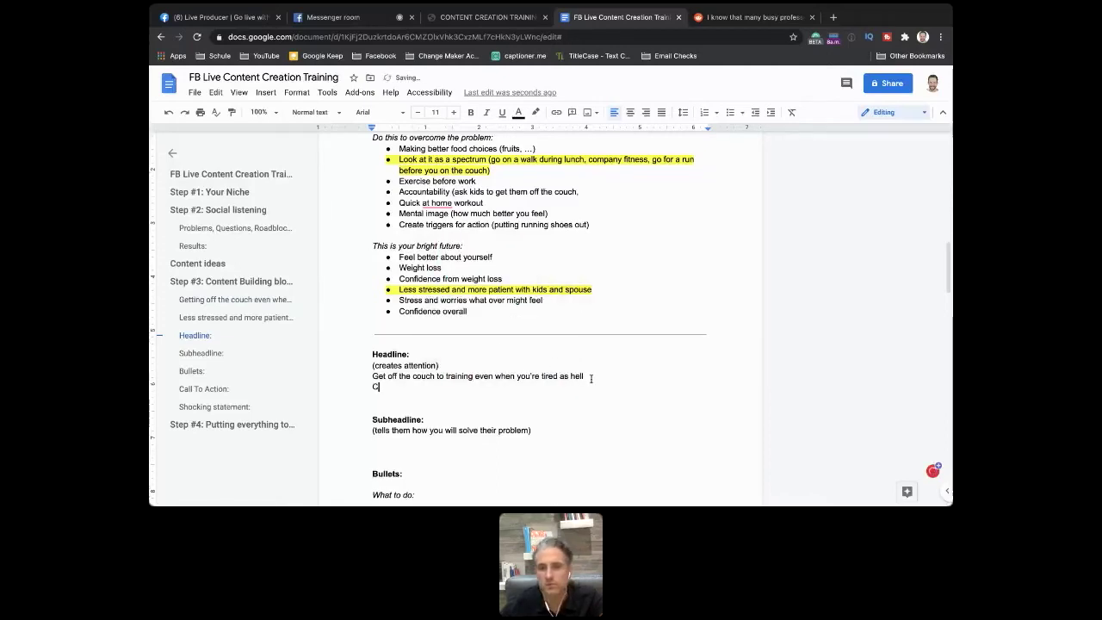
type("ouch ")
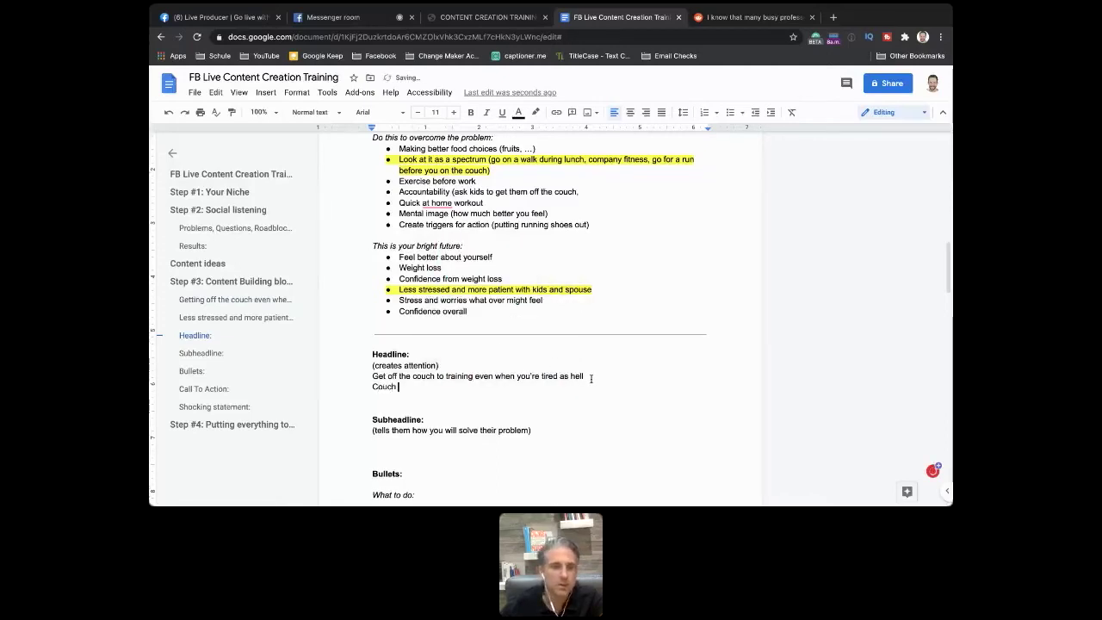
type("potato")
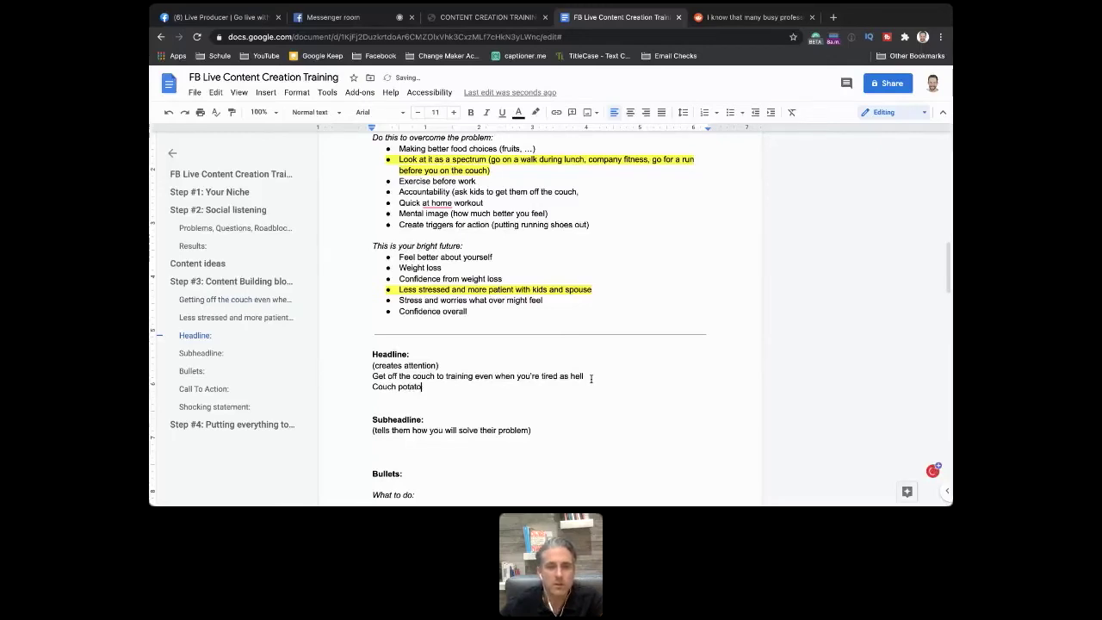
type("p")
key("BackSpace")
type("to")
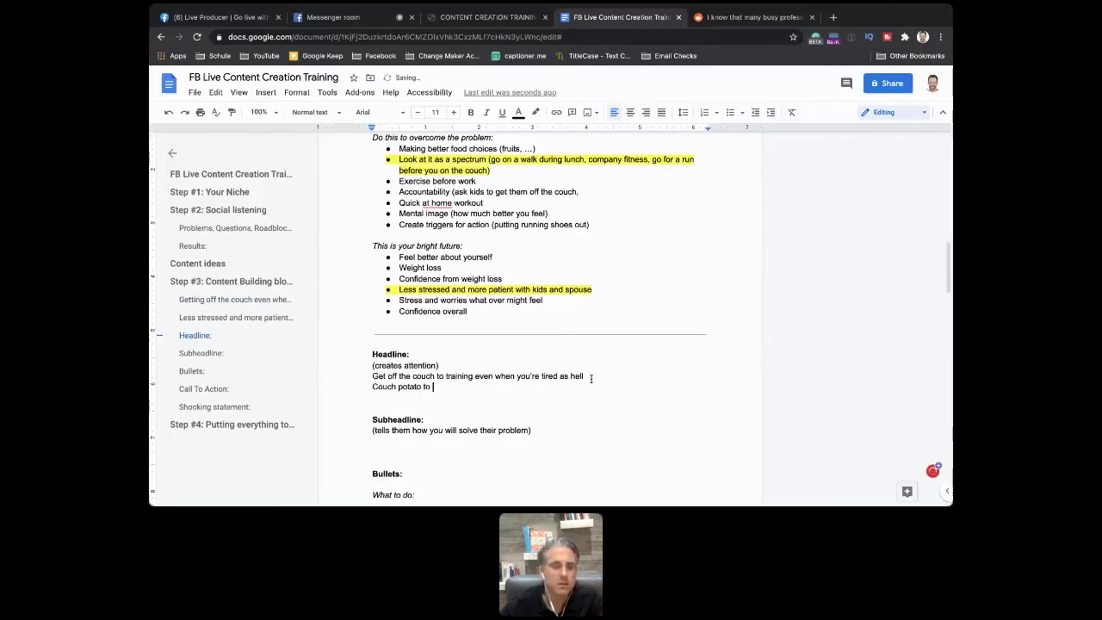
scroll(569, 401, "down", 1)
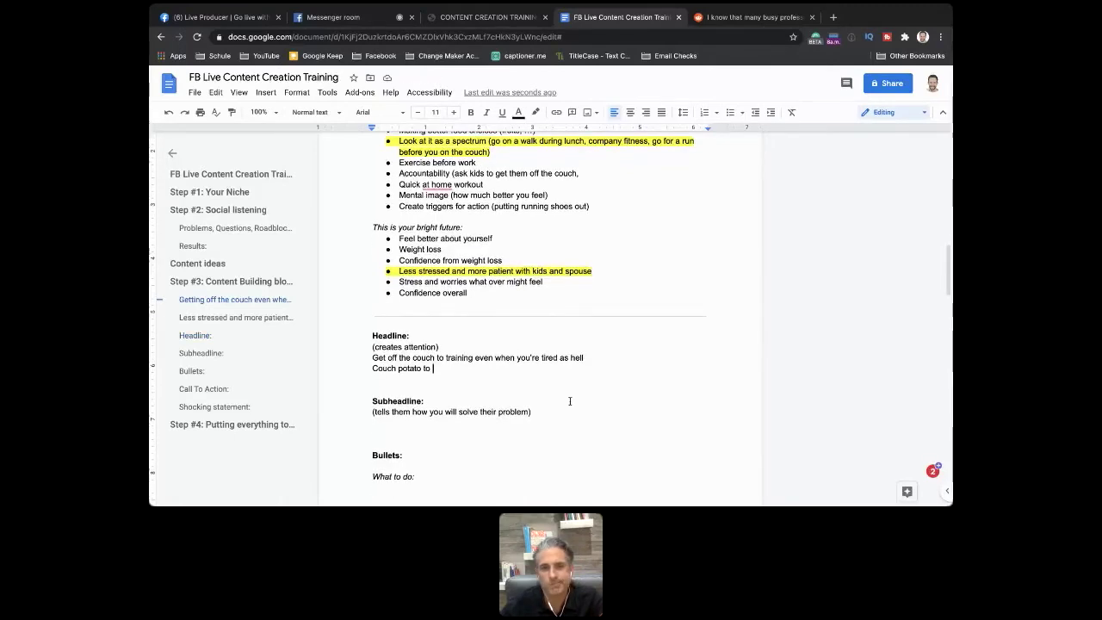
type("ki")
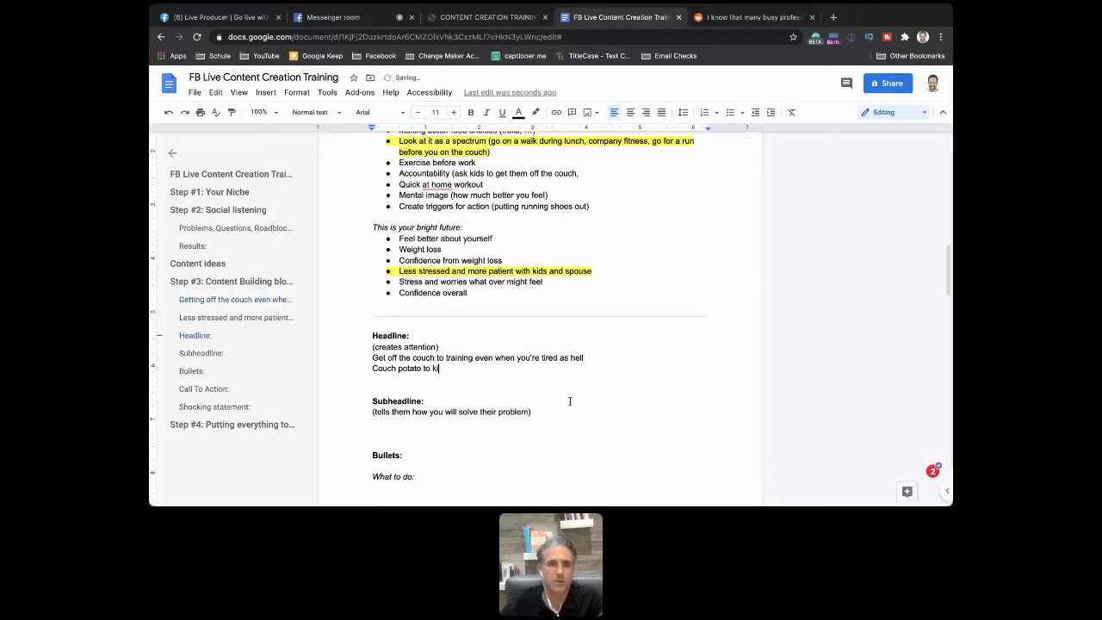
type("ck ass mom")
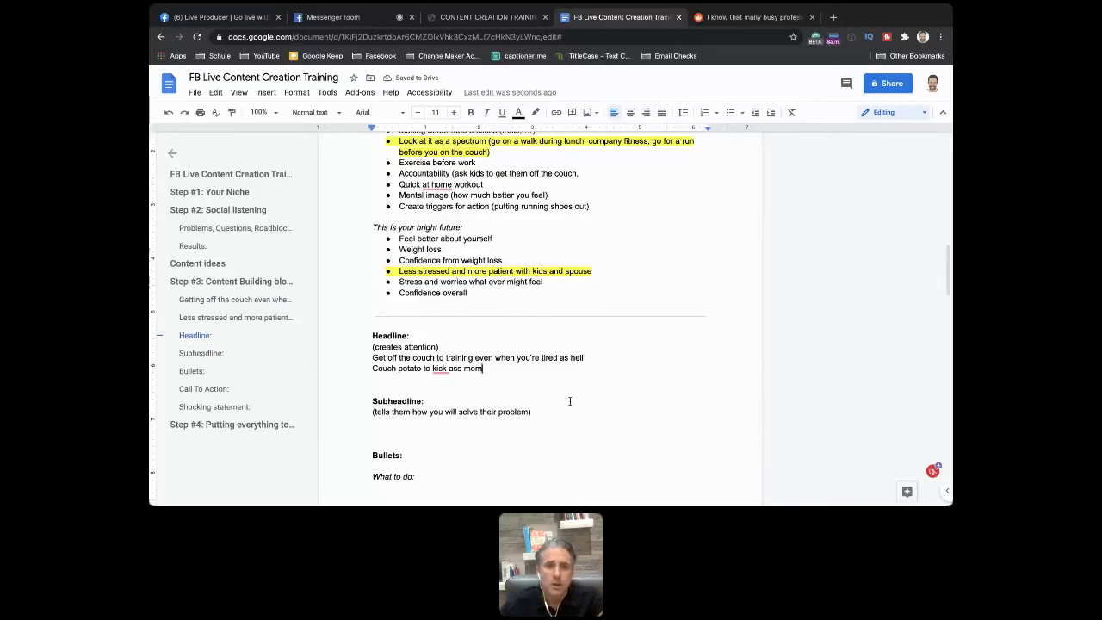
Step: Accept the suggested hyphen so the second headline reads "Couch potato to kick-ass mom"
left_click(443, 368)
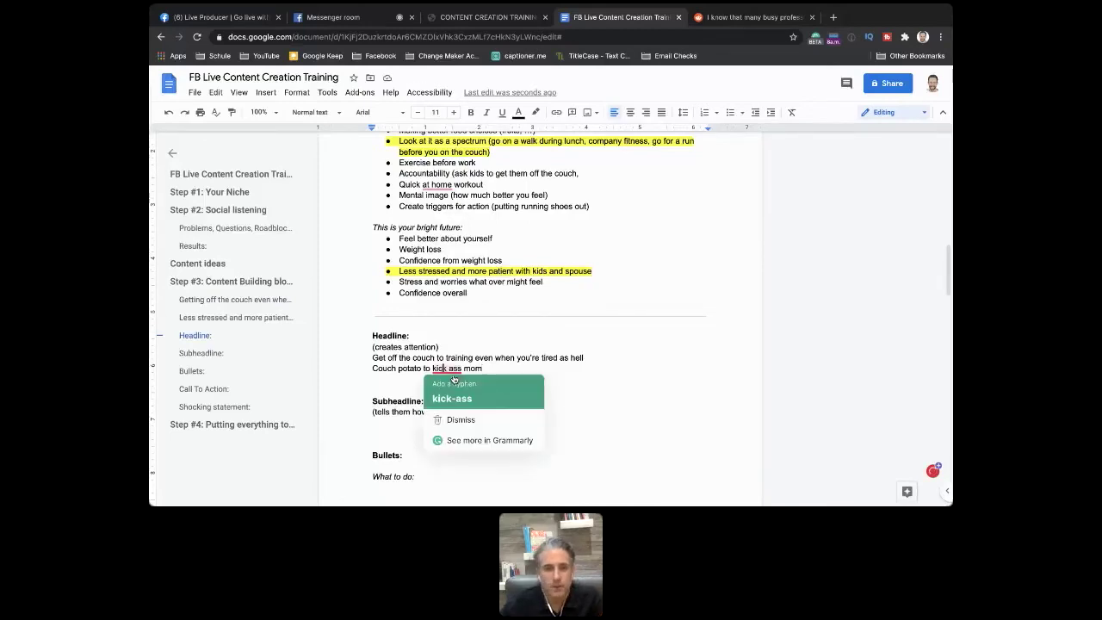
left_click(460, 385)
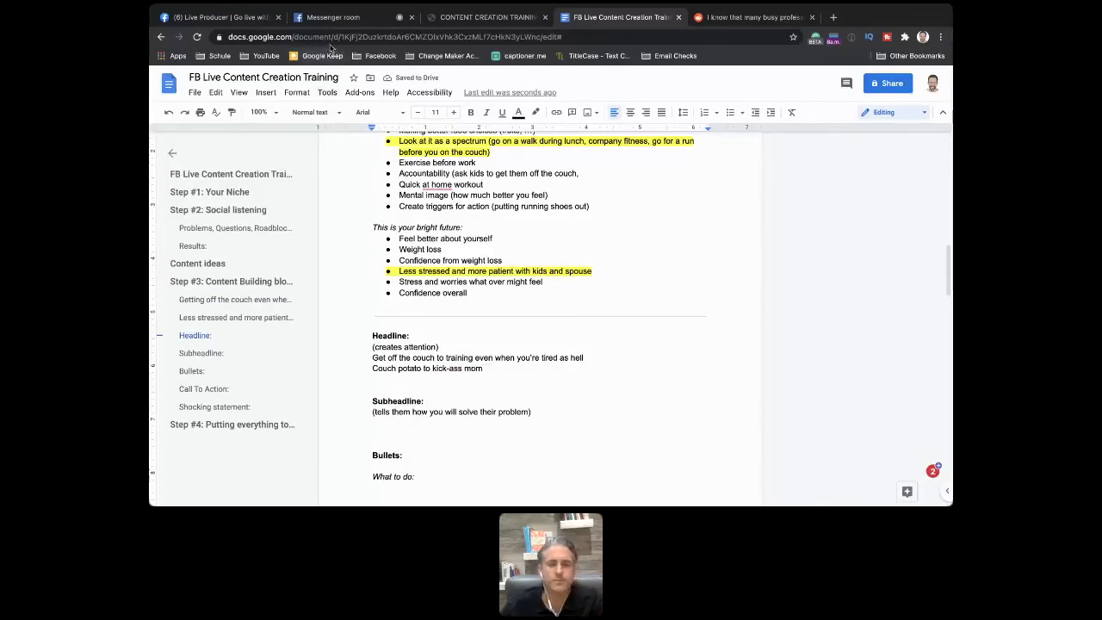
Step: Copy the Messenger room comment "Off the couch, and into your gym shoes, even when you don't feel like it" into the document as the third headline
left_click(338, 18)
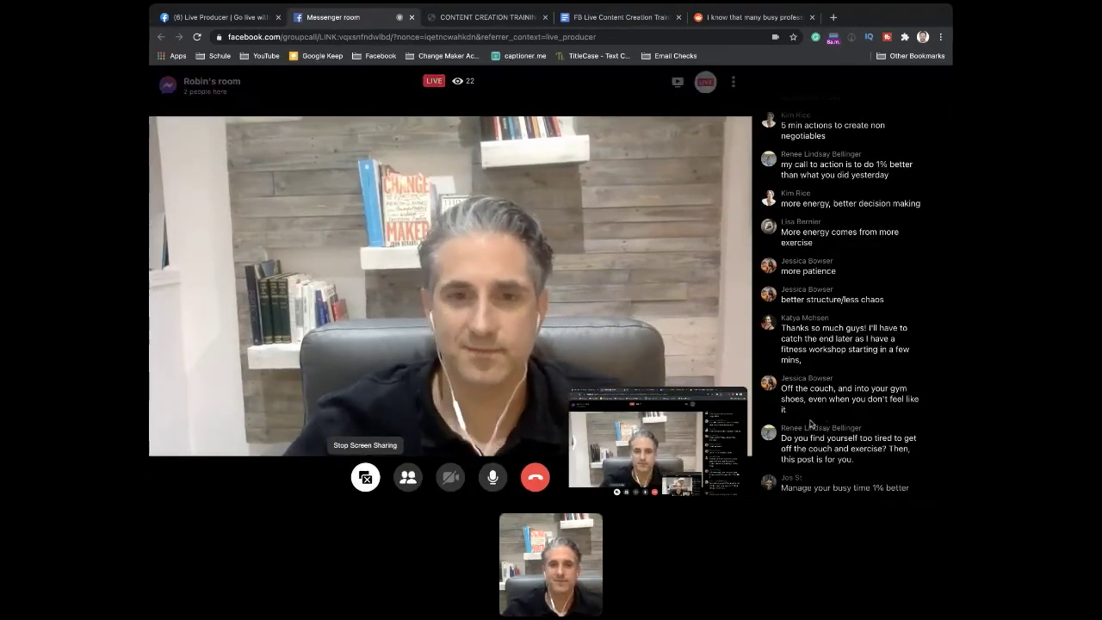
left_click_drag(785, 408, 781, 388)
key("ctrl+c")
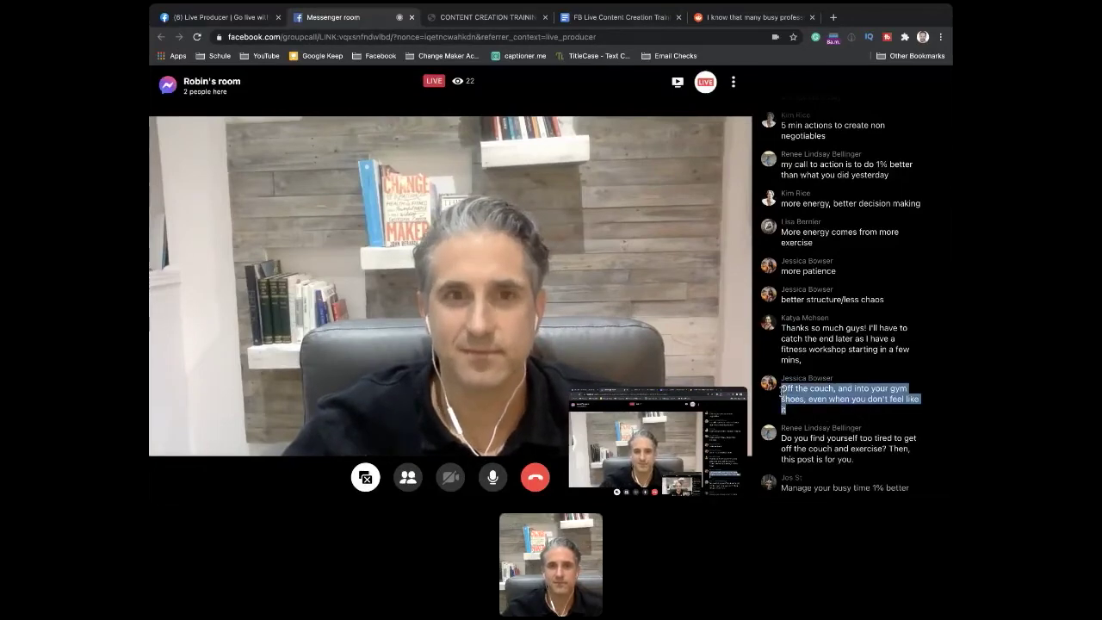
key("ctrl+Tab")
key("ctrl+Tab")
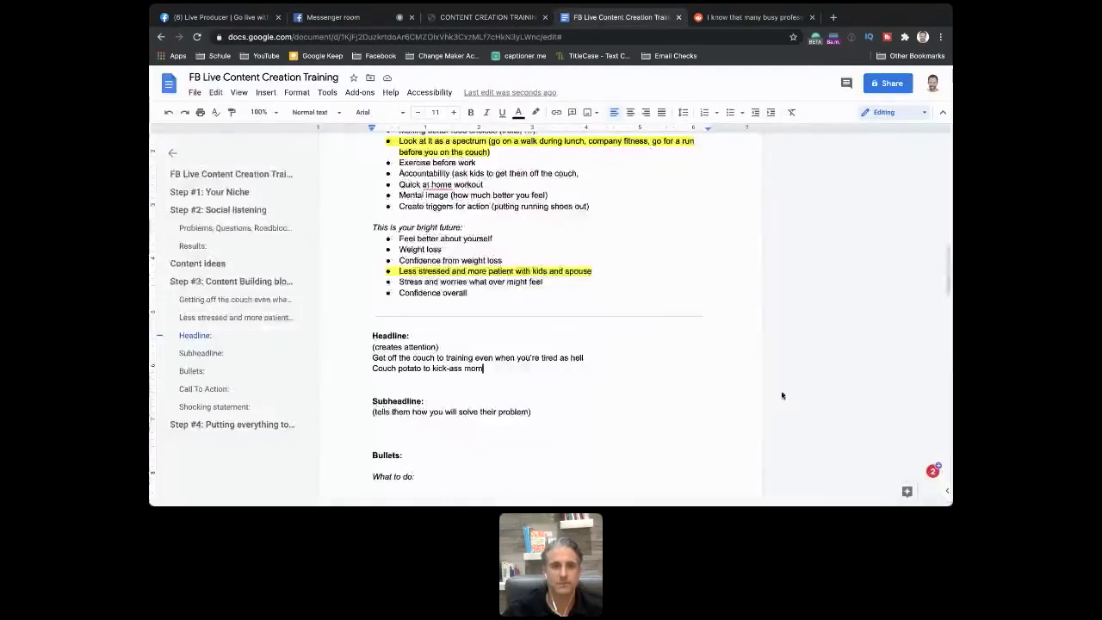
key("ctrl+v")
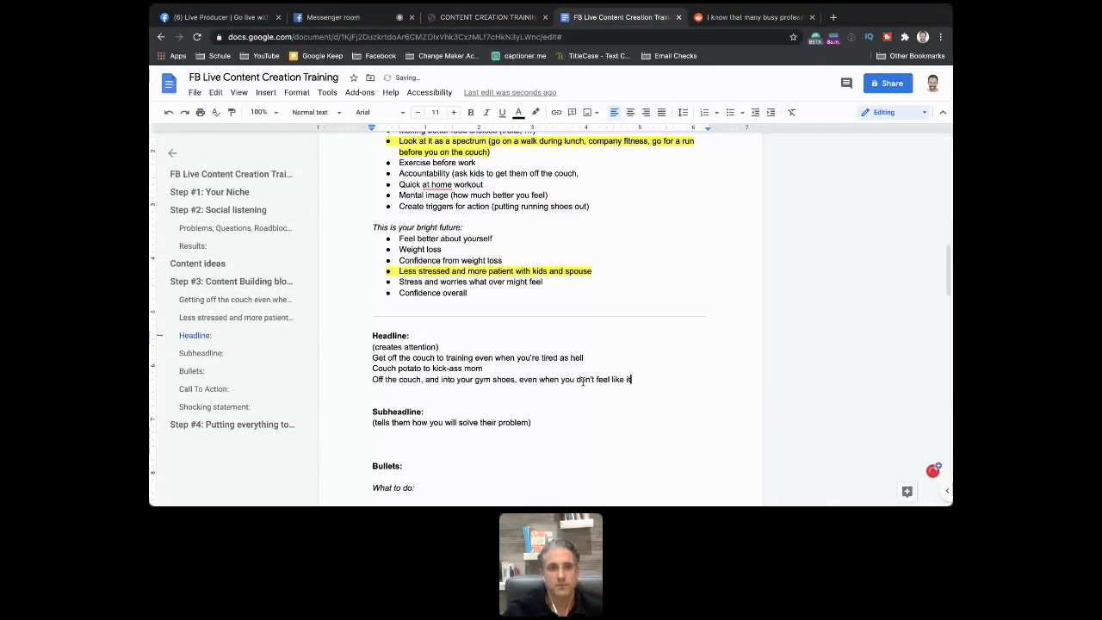
Step: Add the room comment "Do you find yourself too tired to get off the couch and exercise? Then, this post is for you" as the next headline
key("ctrl+shift+Tab")
key("ctrl+shift+Tab")
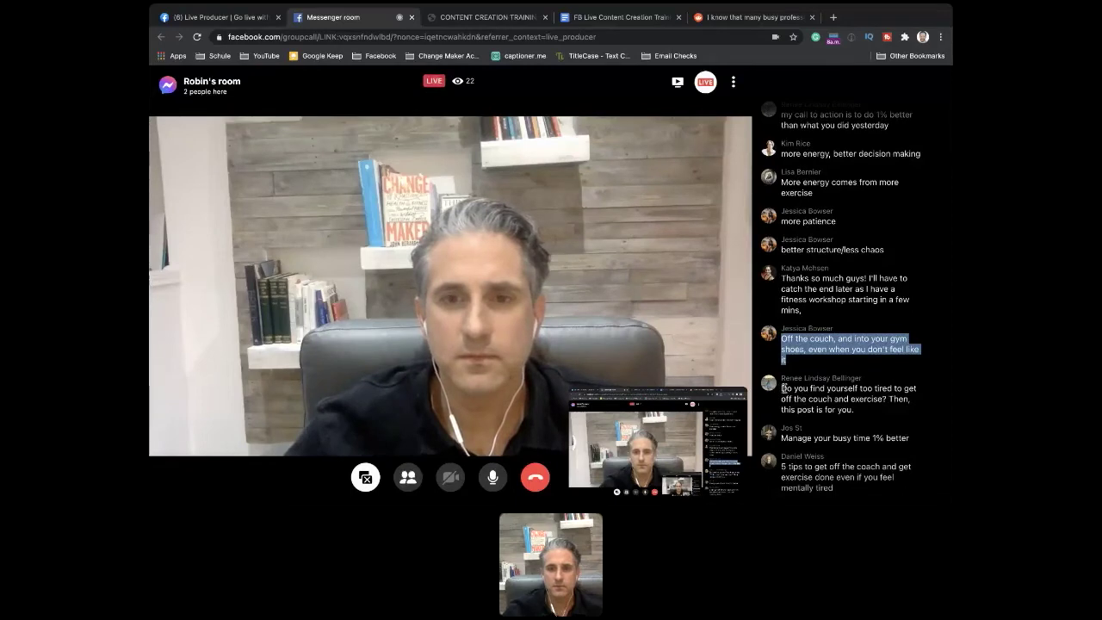
left_click_drag(783, 389, 853, 410)
key("ctrl+c")
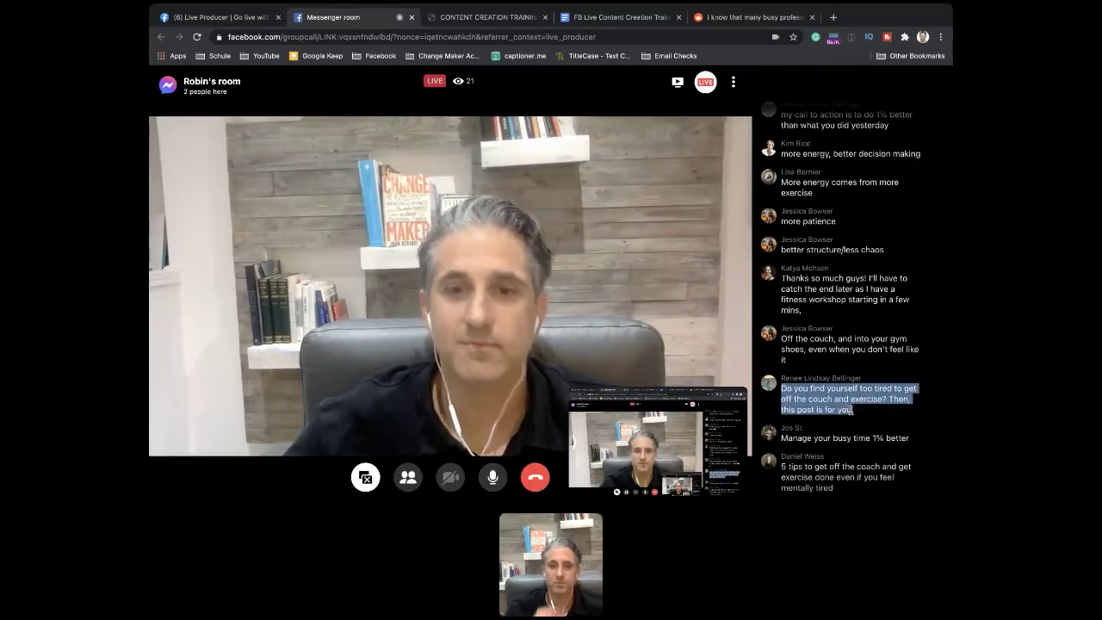
key("ctrl+Tab")
key("ctrl+Tab")
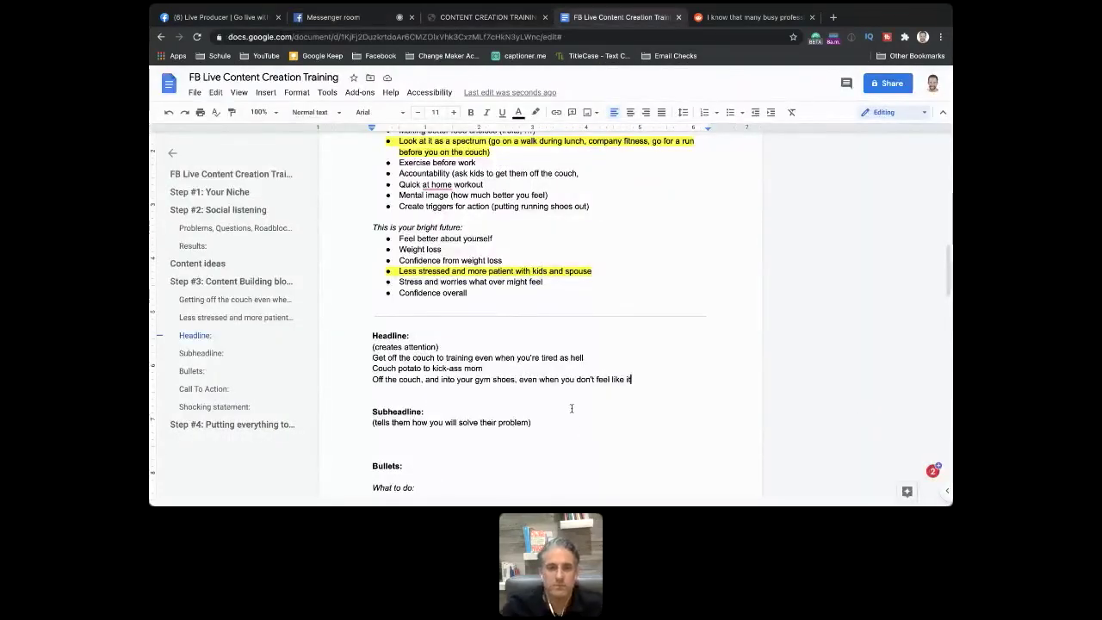
key("Return")
key("ctrl+v")
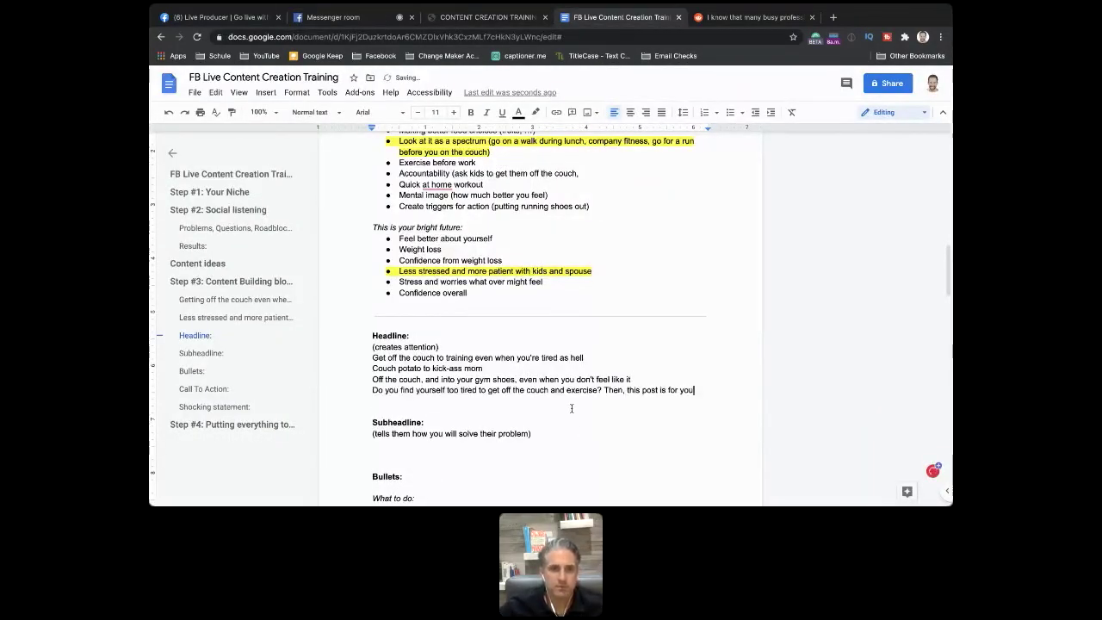
Step: Copy the viewer's "5 tips to get off the coach and get exercise done even if you feel mentally tired" comment onto a new headline line
key("ctrl+shift+Tab")
key("ctrl+shift+Tab")
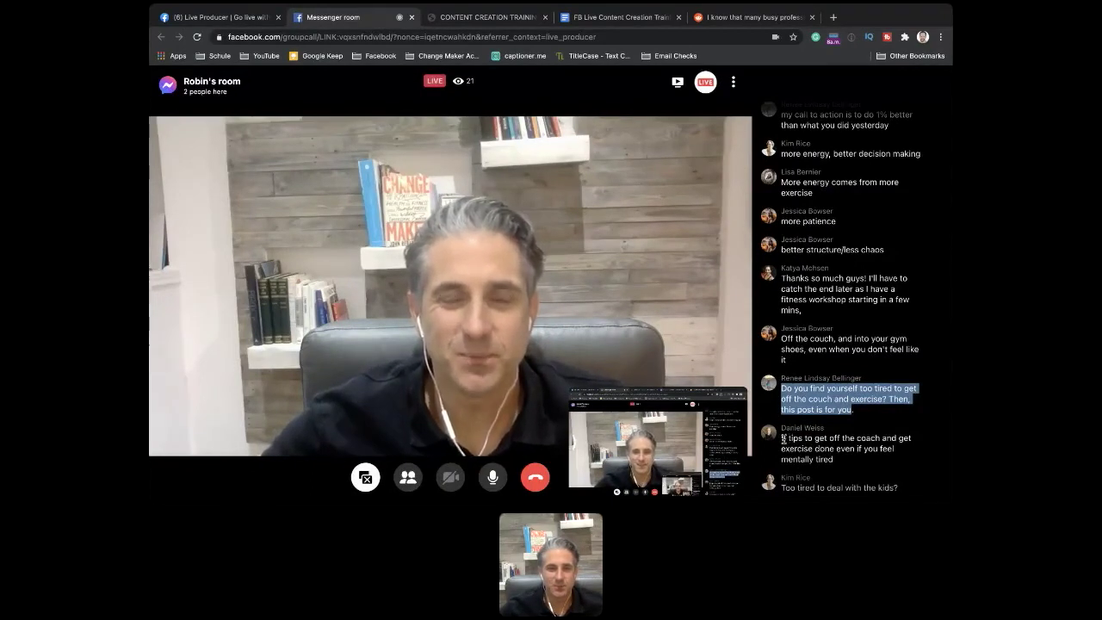
left_click_drag(784, 437, 831, 458)
key("ctrl+c")
left_click(782, 438)
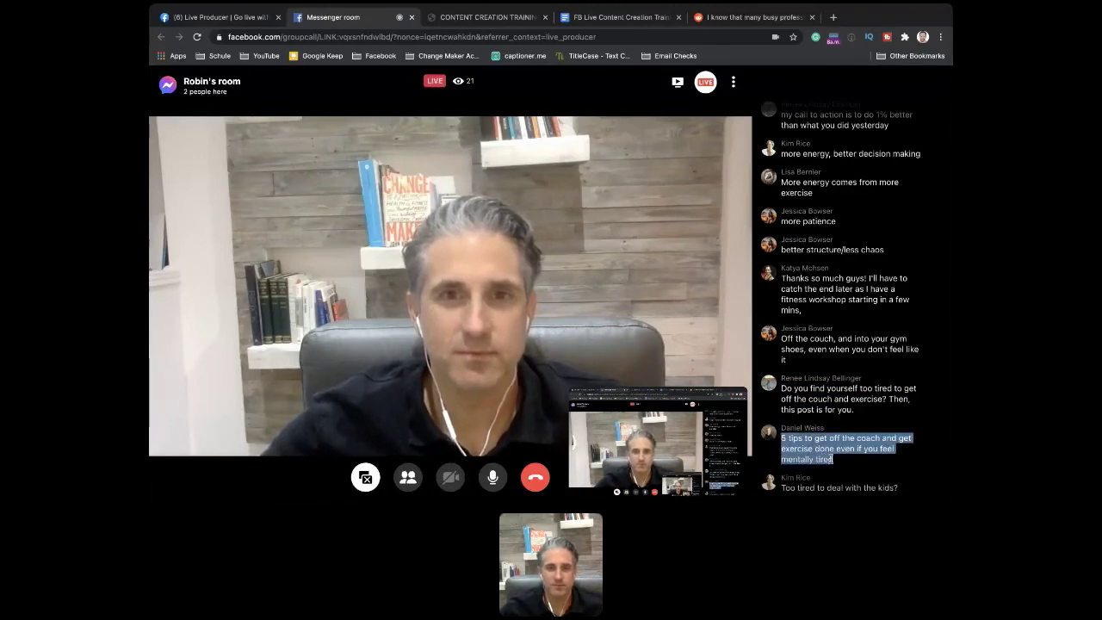
key("super+4")
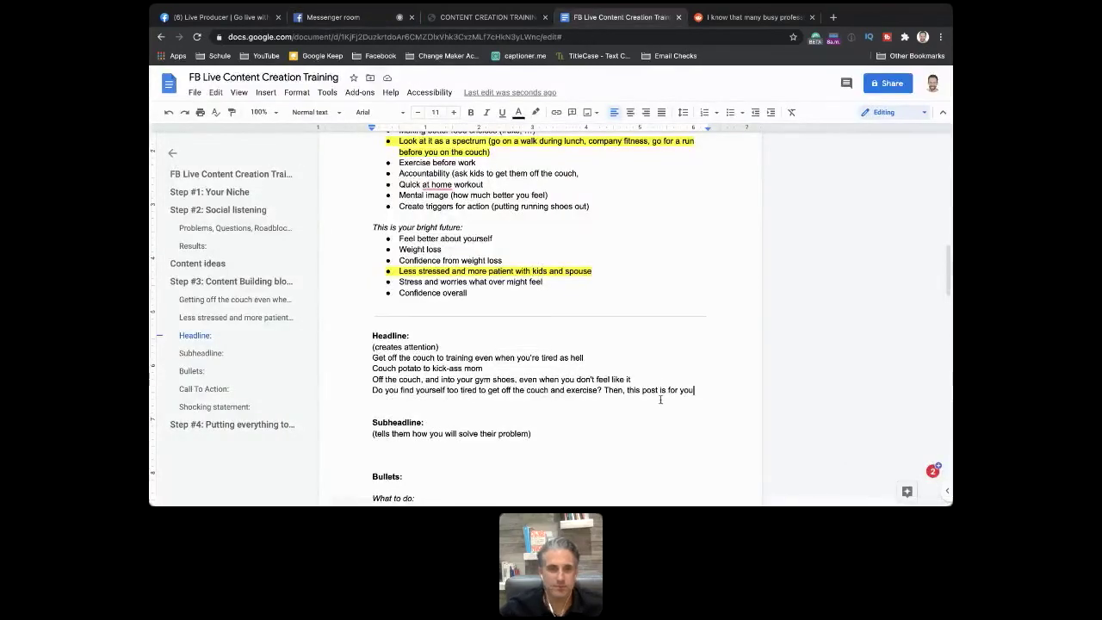
key("Return")
key("ctrl+v")
key("BackSpace")
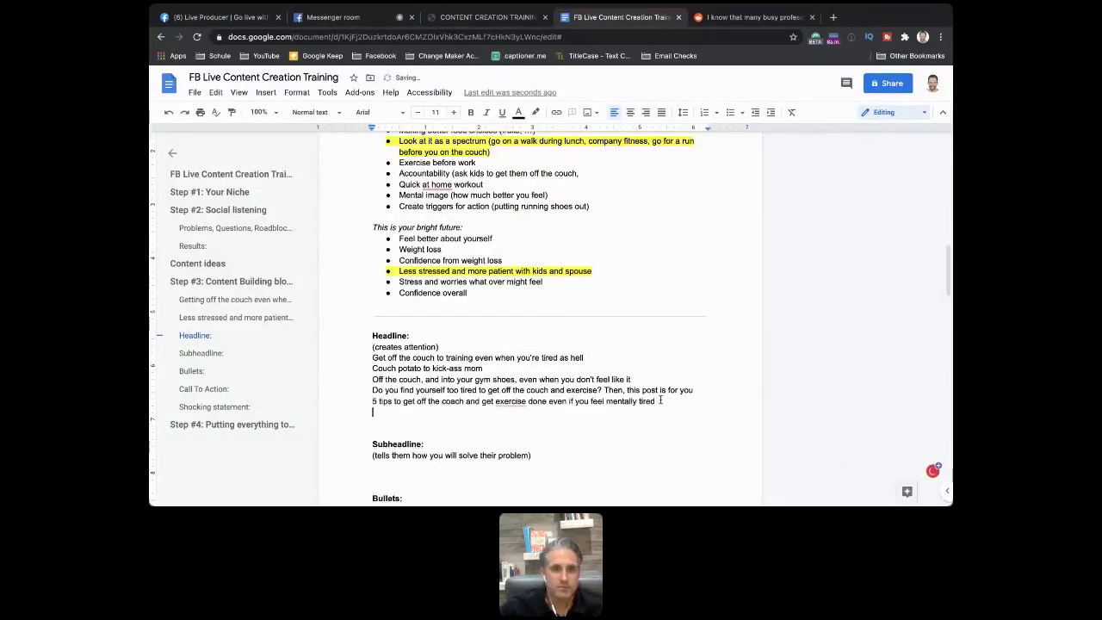
Step: Bring the room comment "Too tired to deal with the kids?" in as another headline and extend it with "Do this..."
key("super+3")
key("super+2")
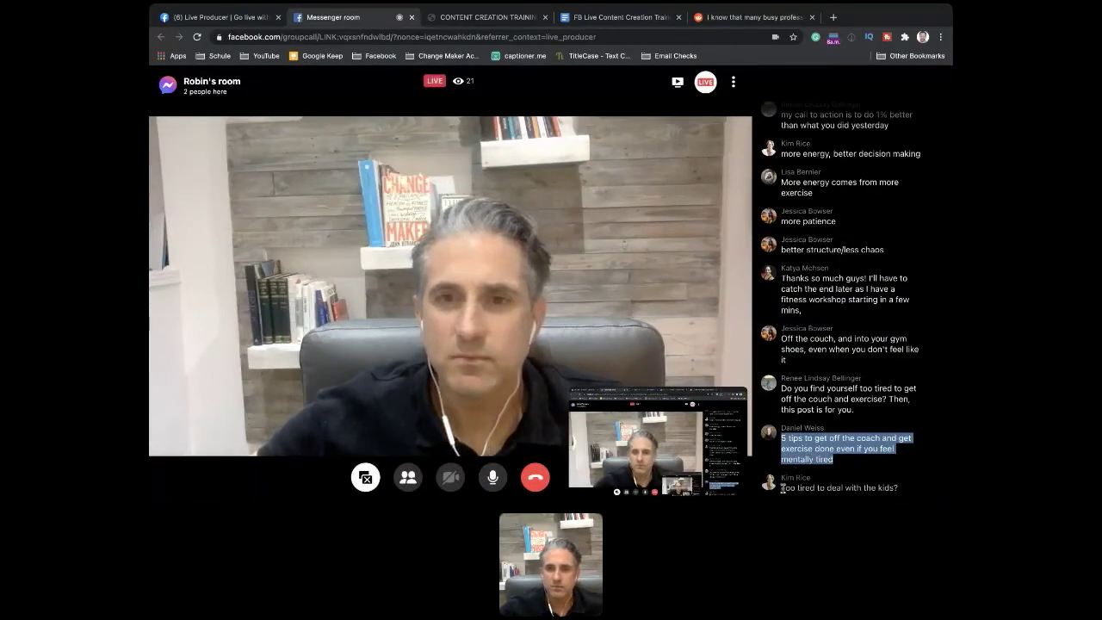
left_click_drag(783, 487, 897, 485)
key("super+c")
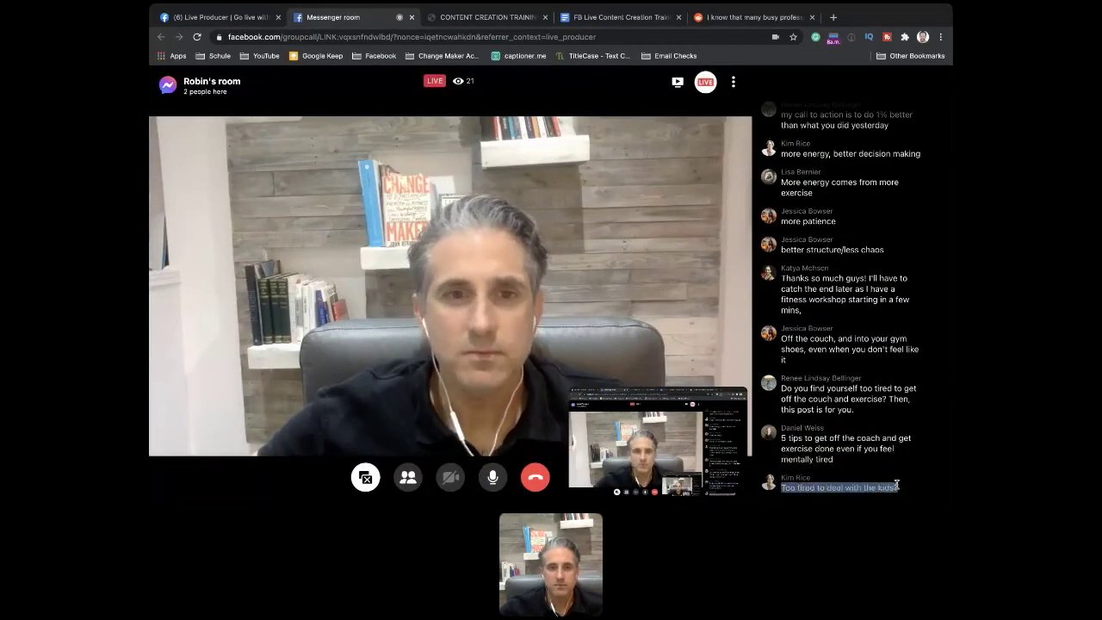
key("super+4")
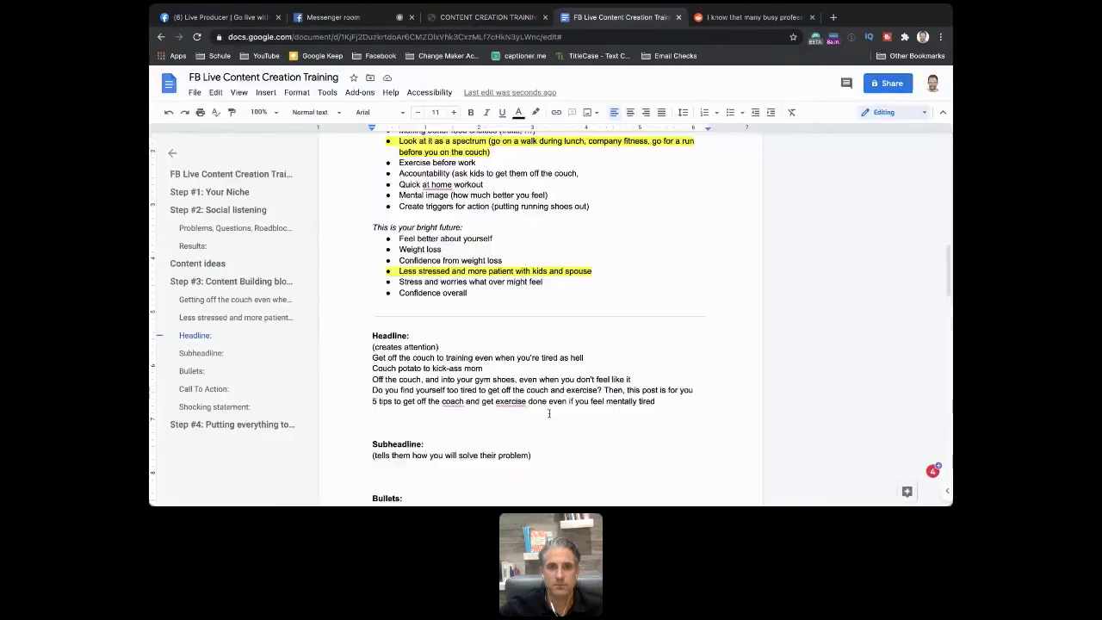
key("super+v")
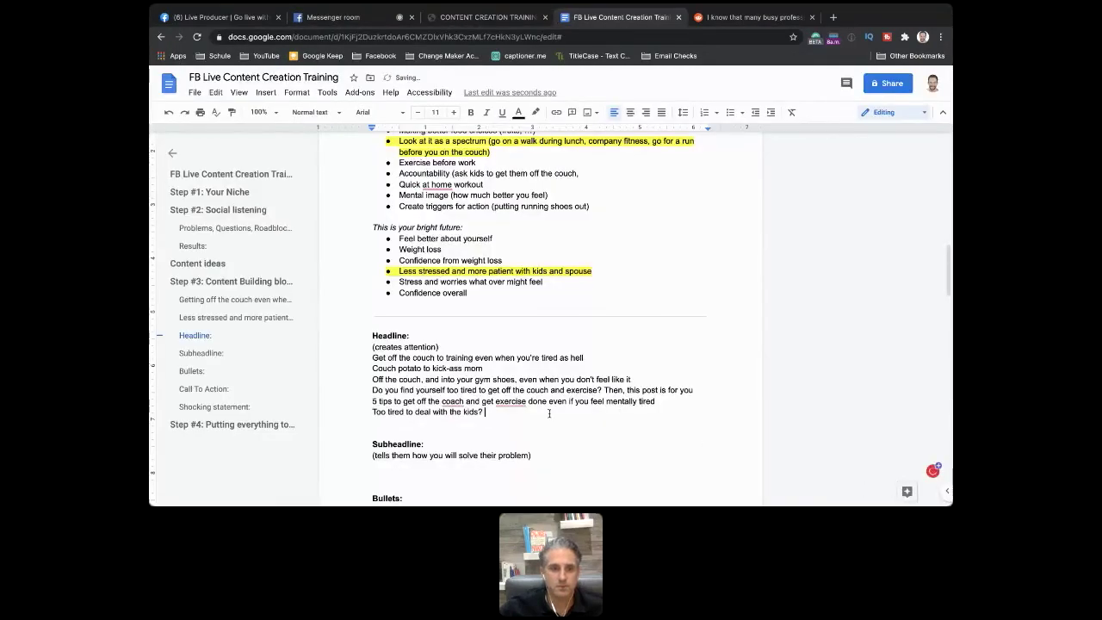
type("Do this...")
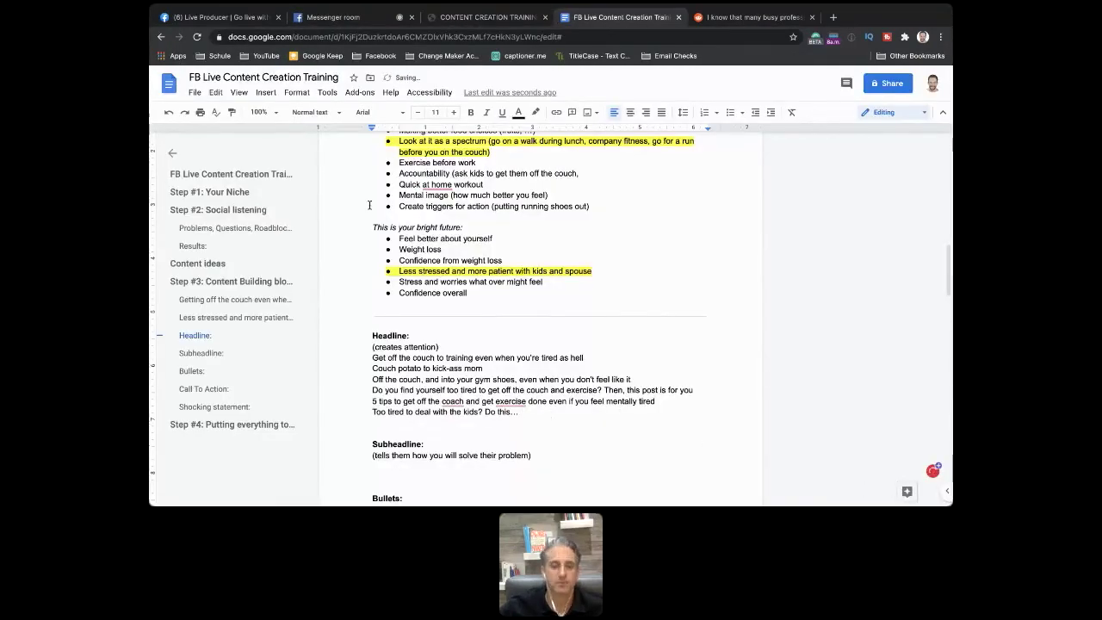
Step: Check the room comments again and correct the "5 tips" headline to "get off the couch and get the exercise done"
left_click(349, 17)
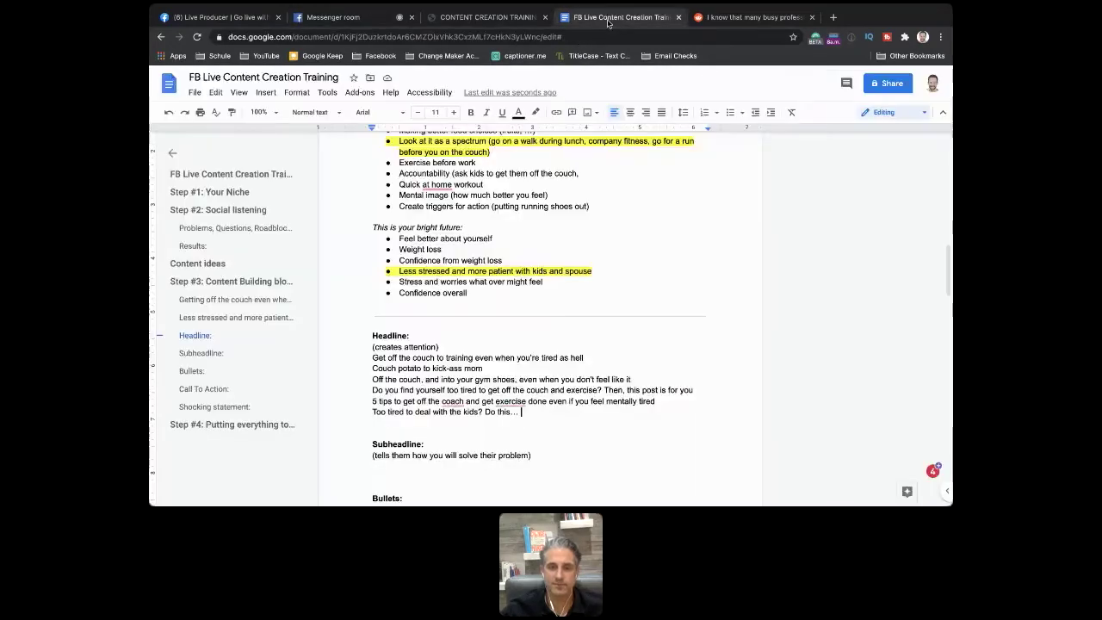
left_click(608, 18)
scroll(551, 389, "down", 1)
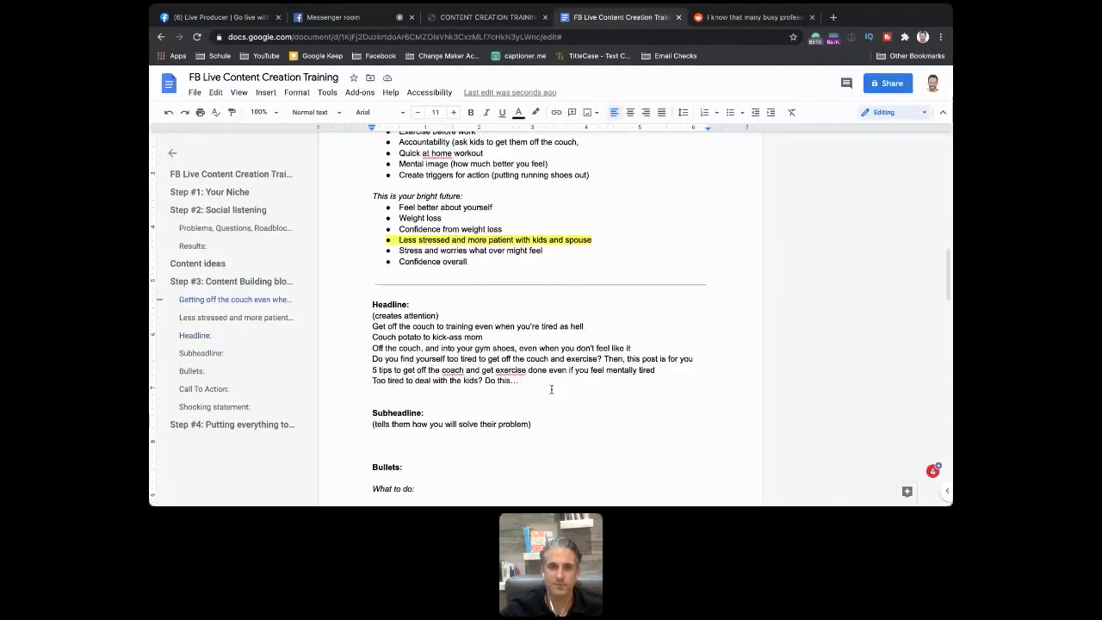
key("Return")
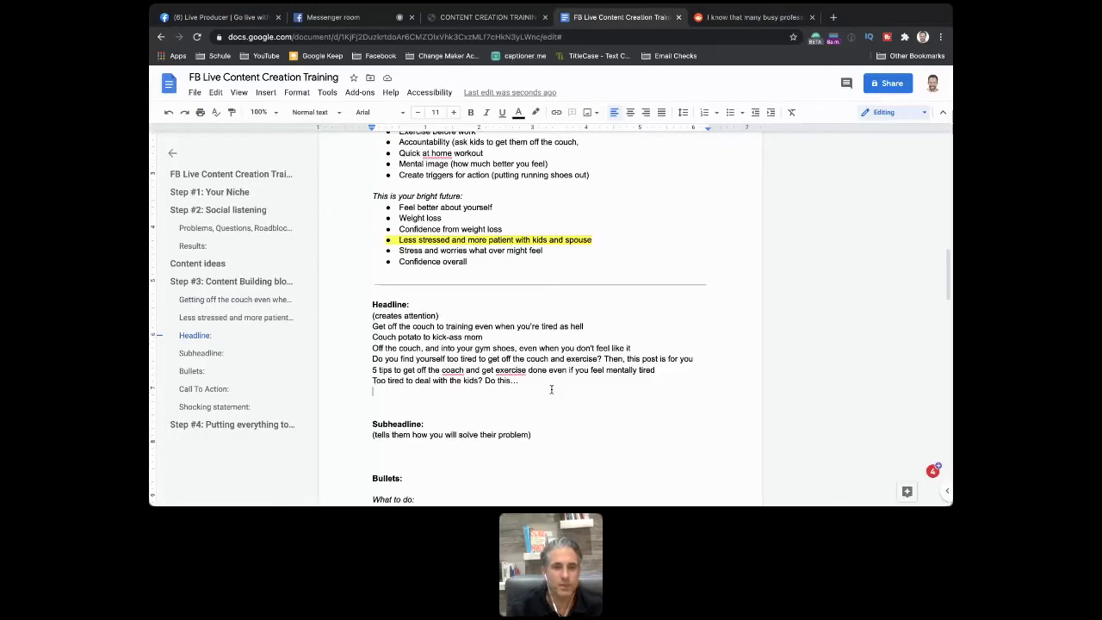
mouse_move(452, 369)
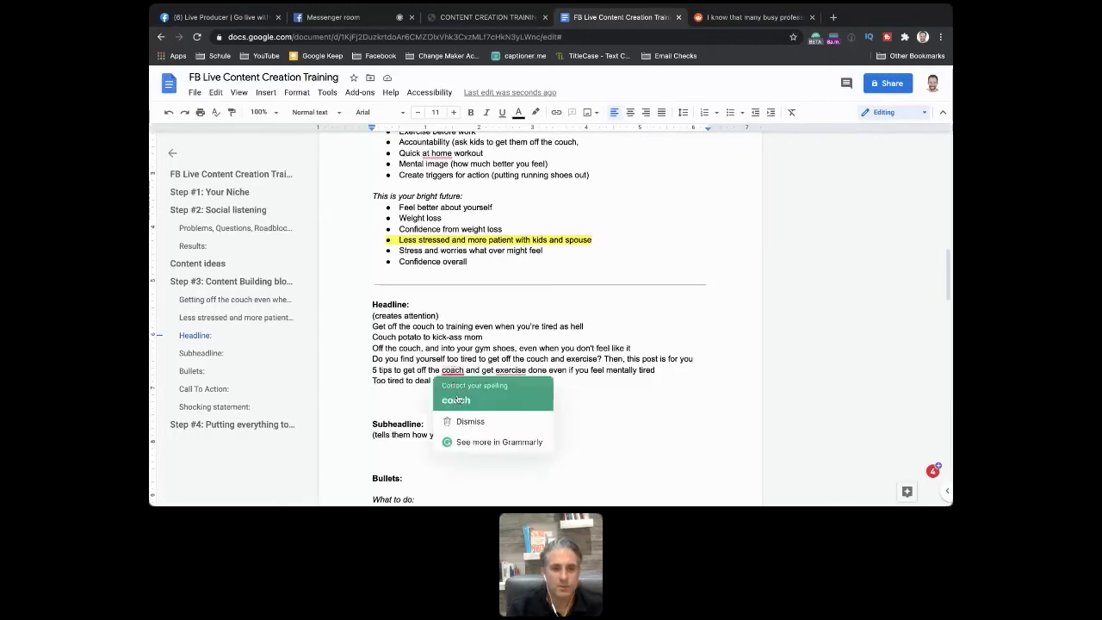
left_click(456, 398)
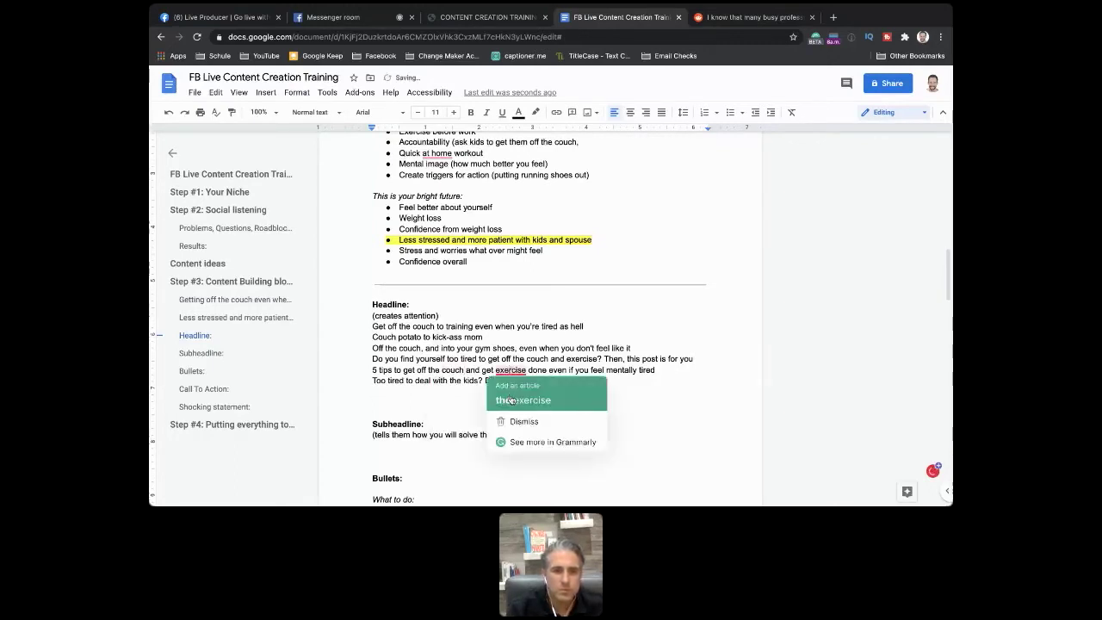
left_click(516, 399)
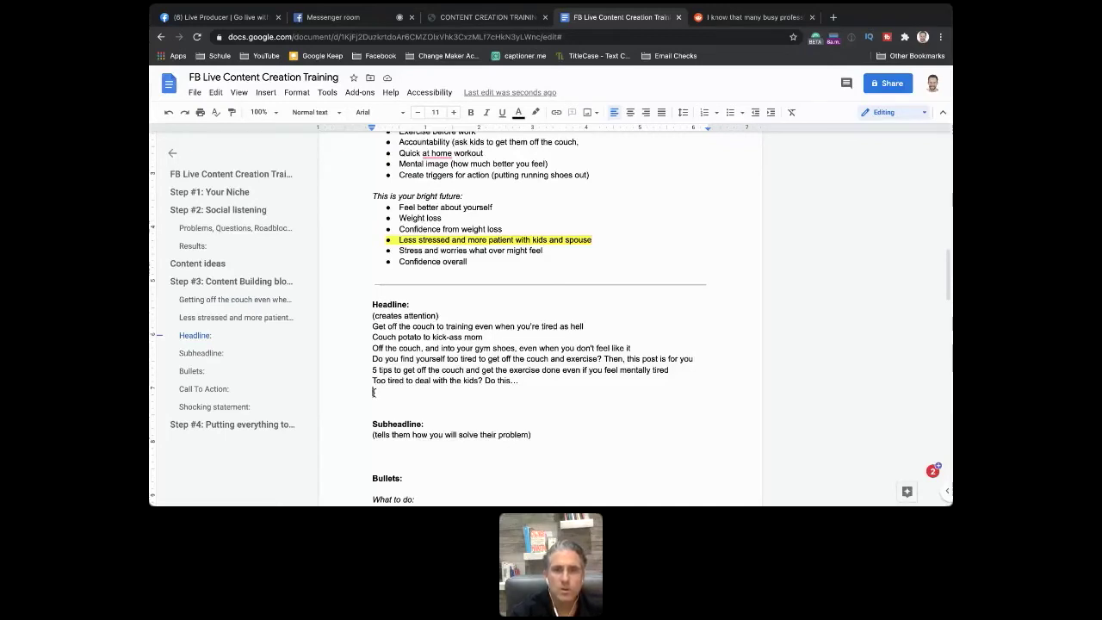
Step: Write the headline "Want to stay consistent with your training but you just don't have the energy?" on the empty line below the others
type("\"Want to ")
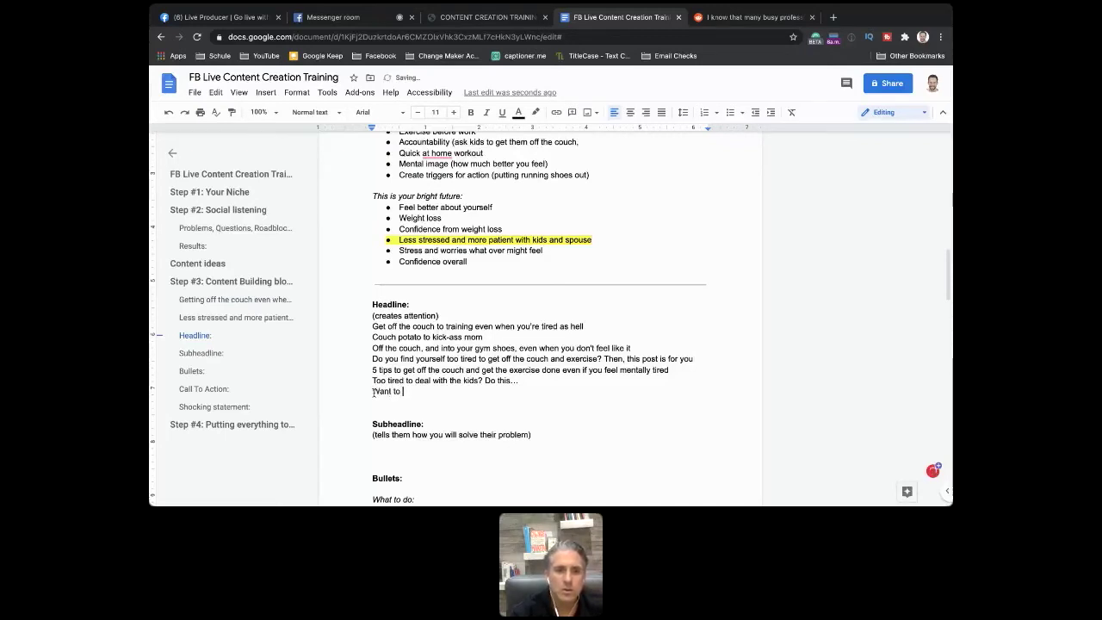
type("stay consisten")
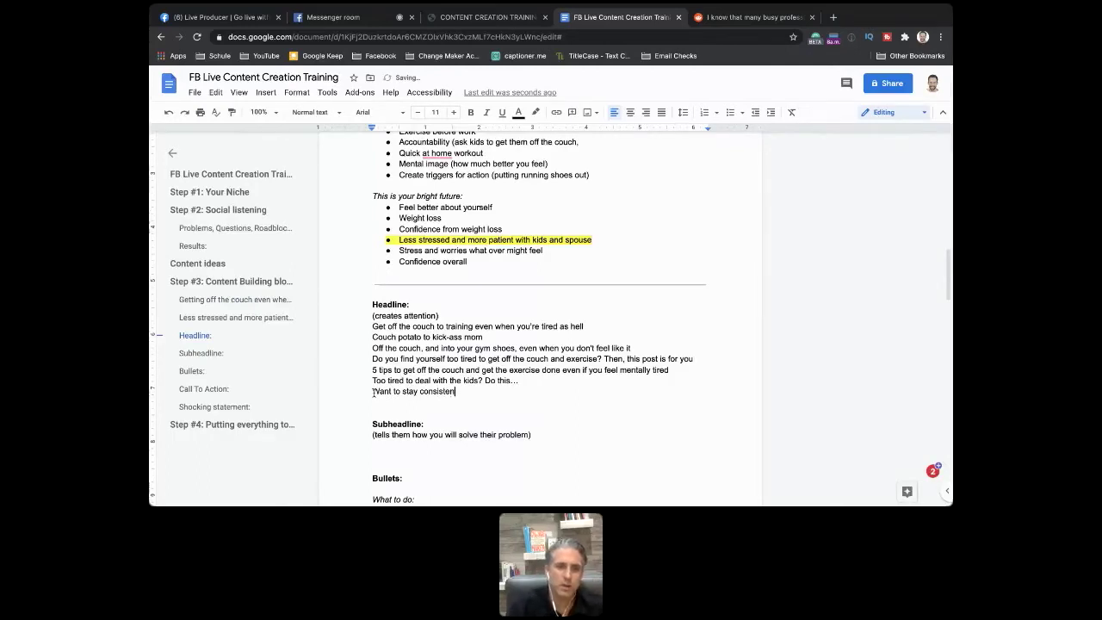
type("t")
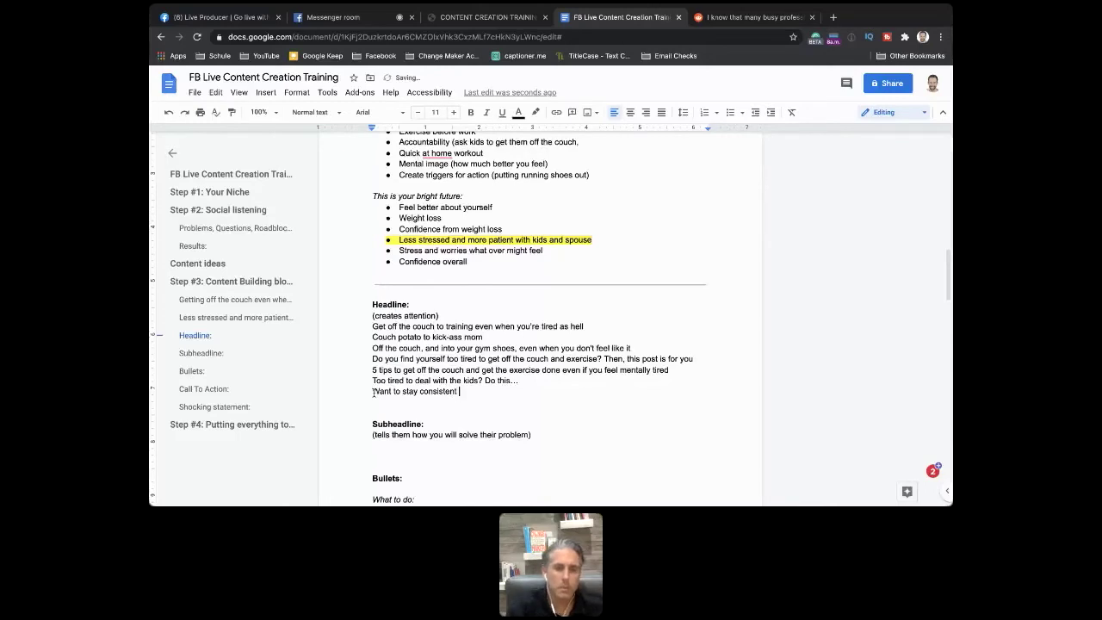
type(" with your tran")
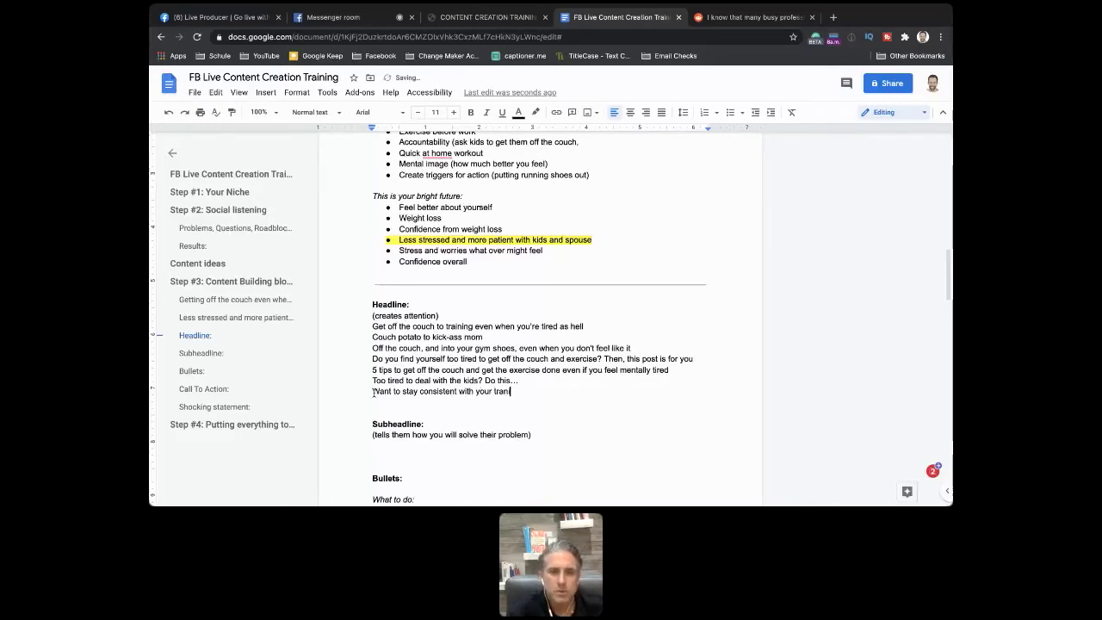
key("BackSpace")
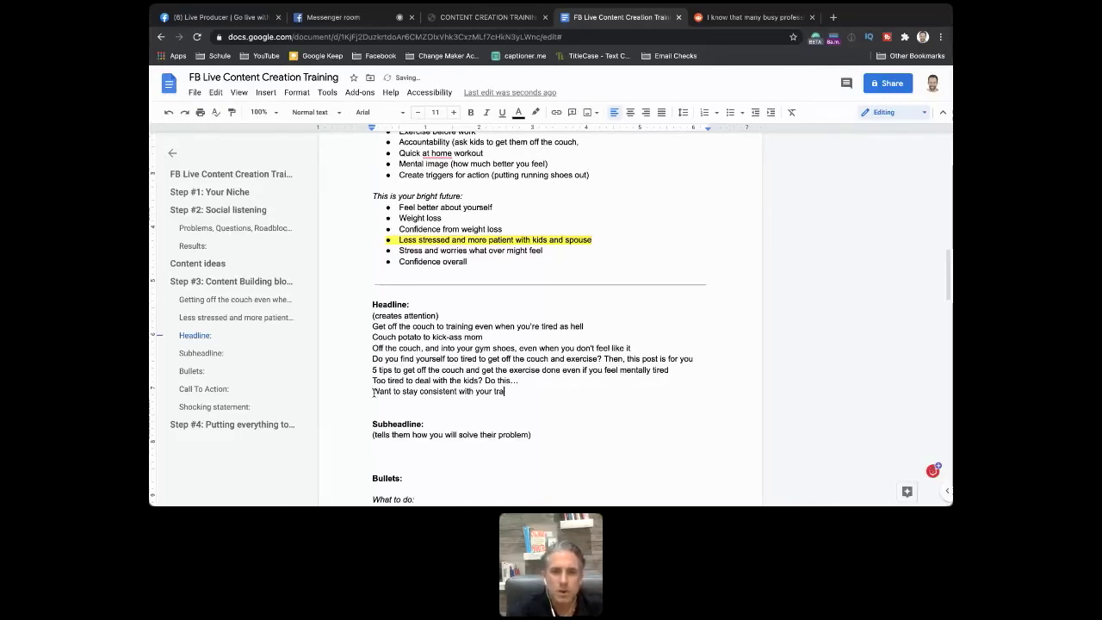
type("ining ")
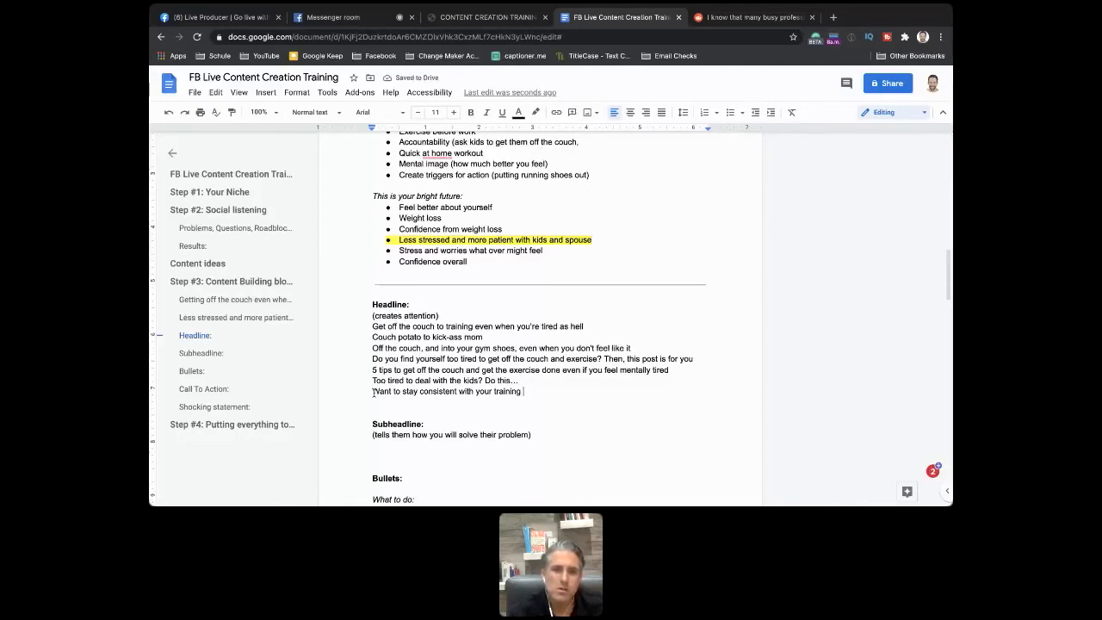
type("bu")
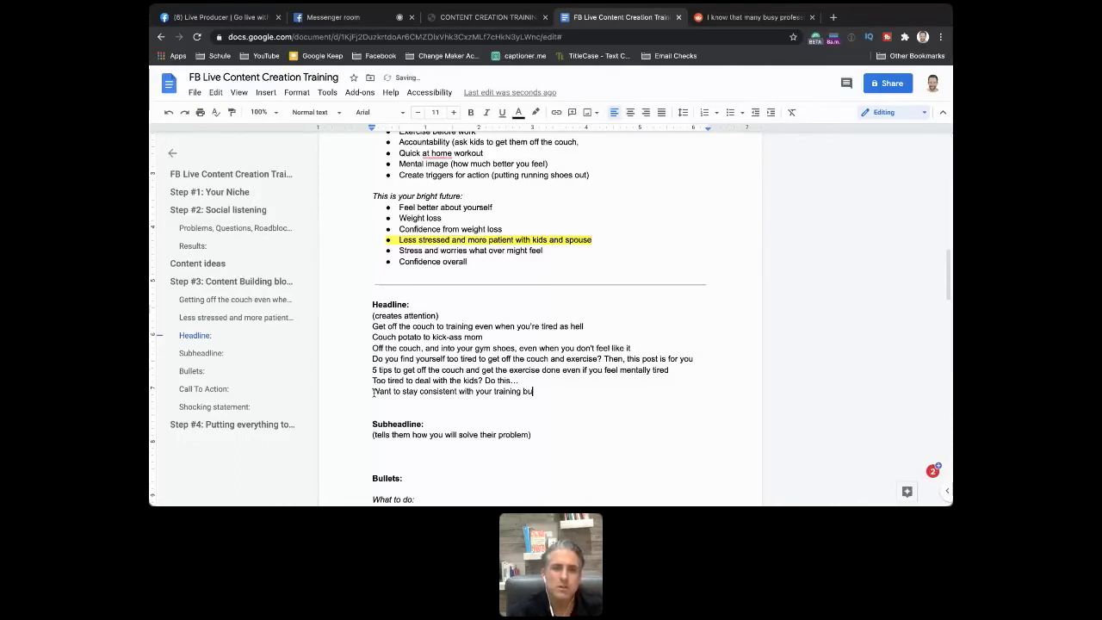
type("t ")
type("you just ")
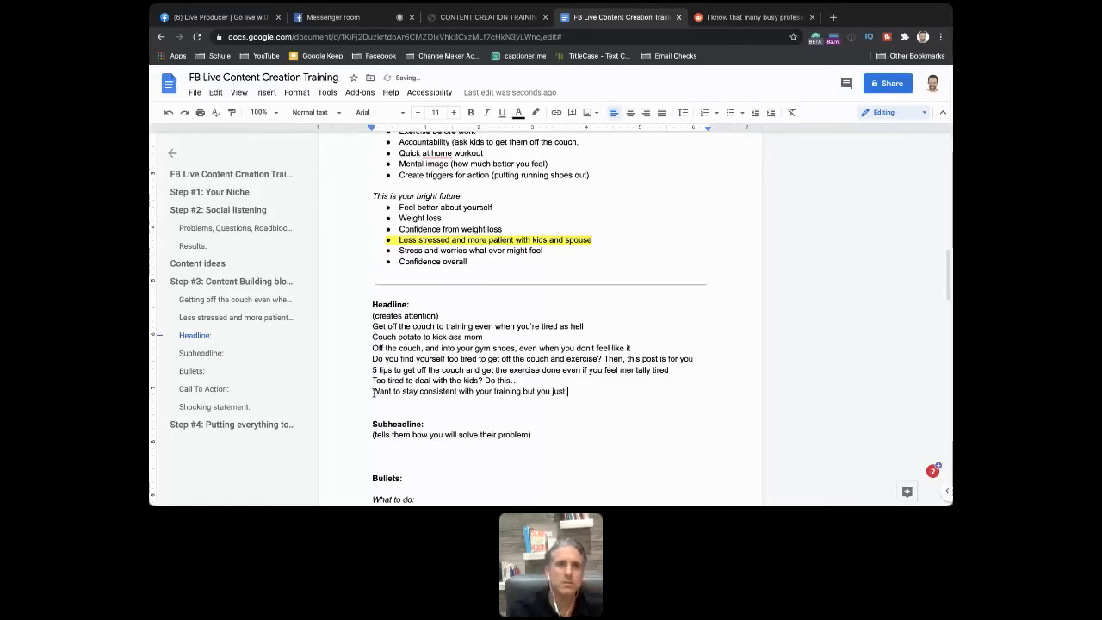
type("don't ")
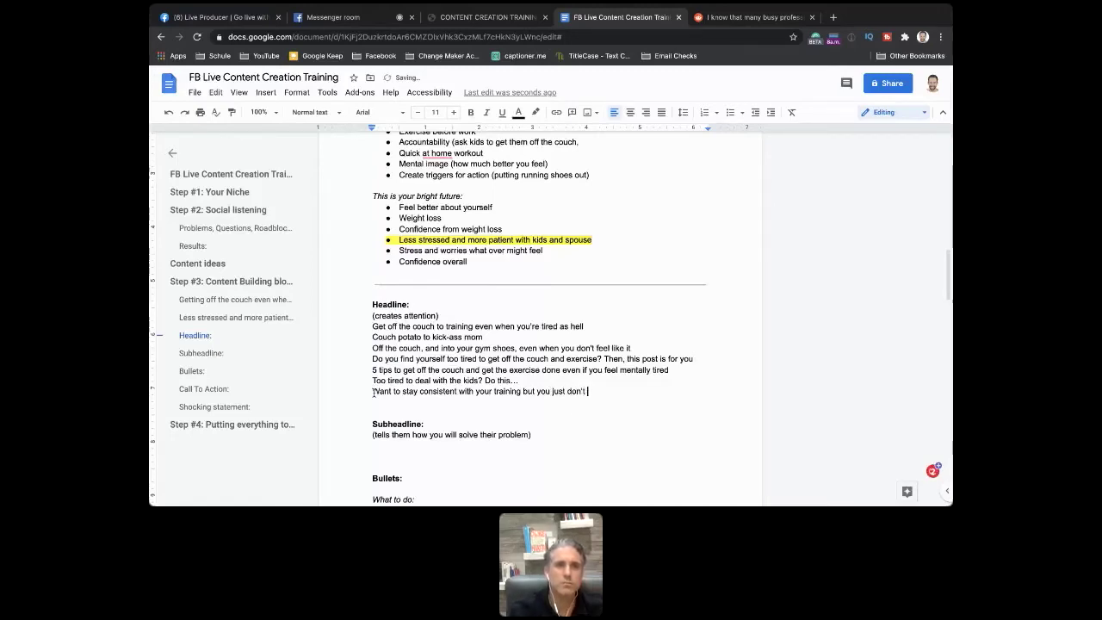
type("have the e")
type("nergy?")
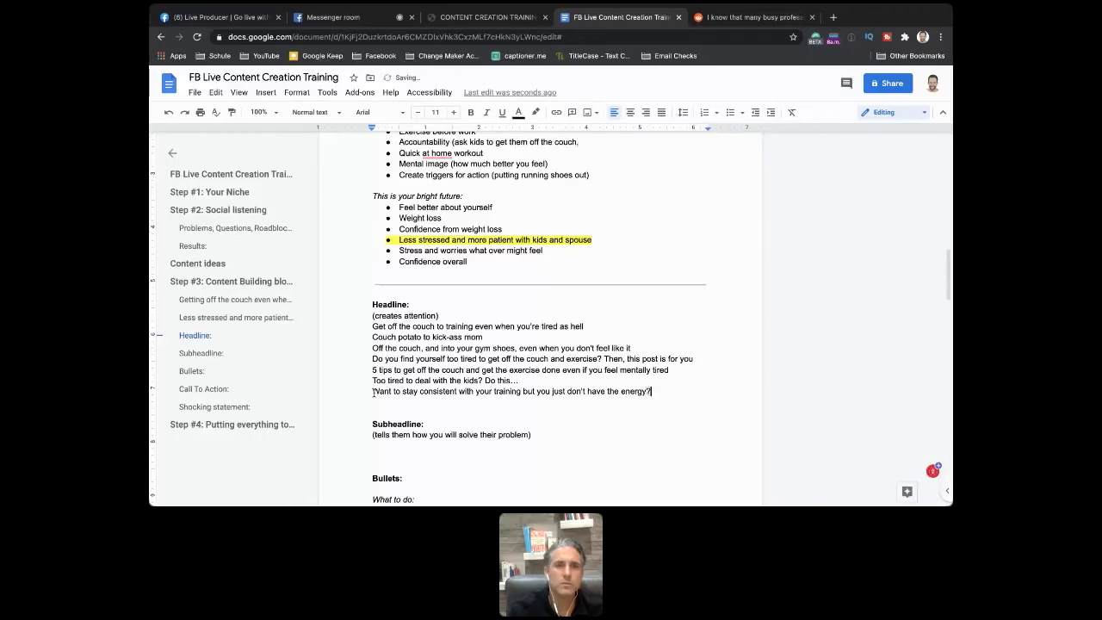
Step: Add the headline "Continue with your training even if you have no energy" below the others, followed by a new line
key("Return")
type("Continu")
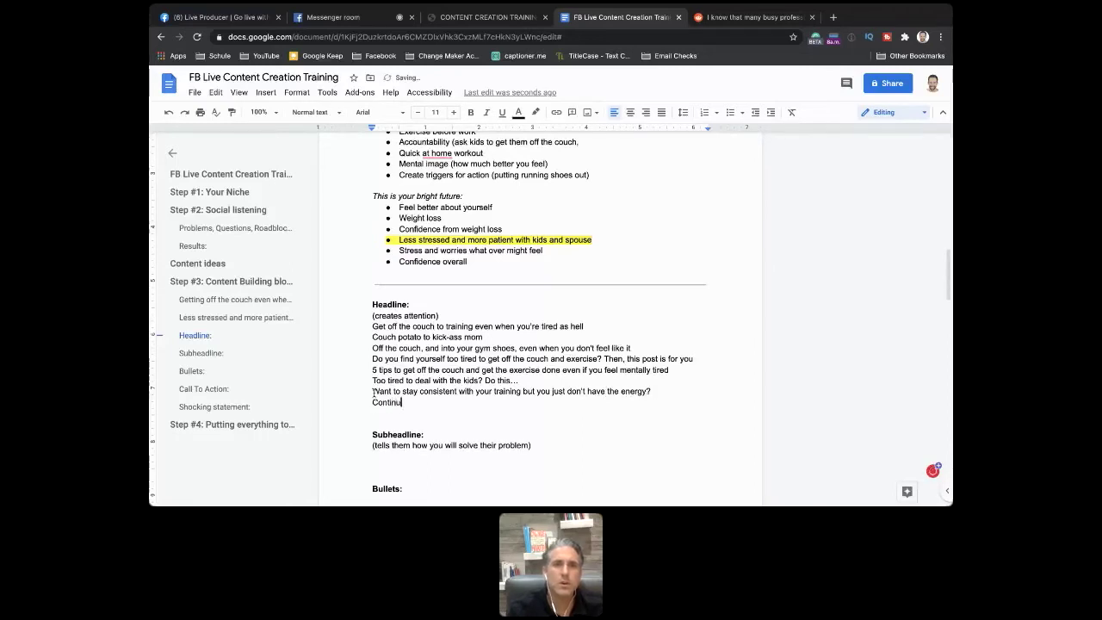
type("e with ")
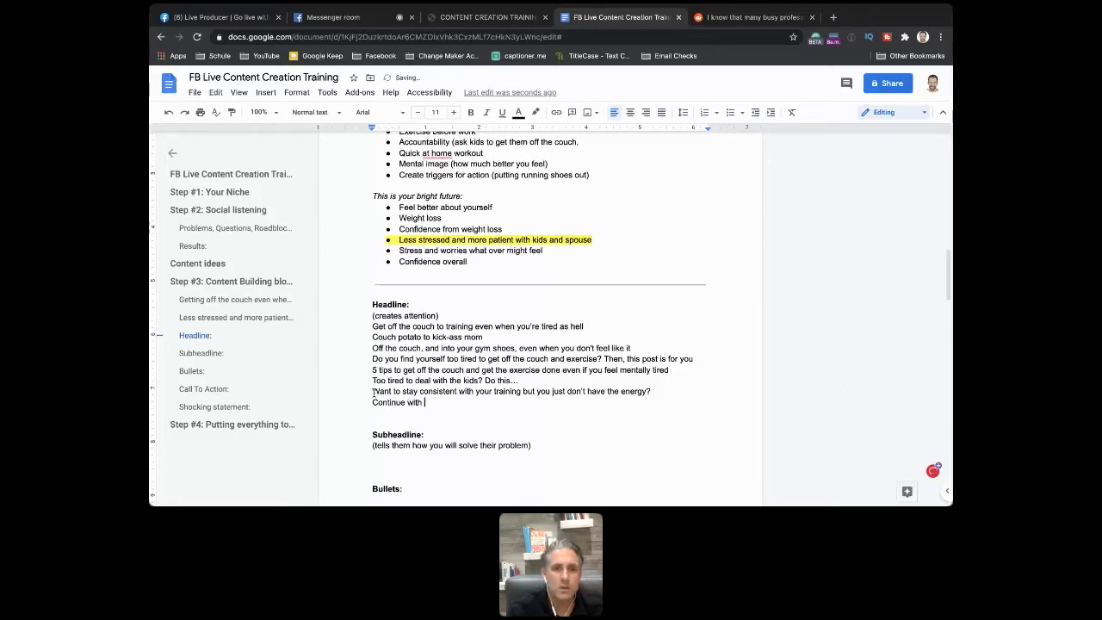
type("your traini")
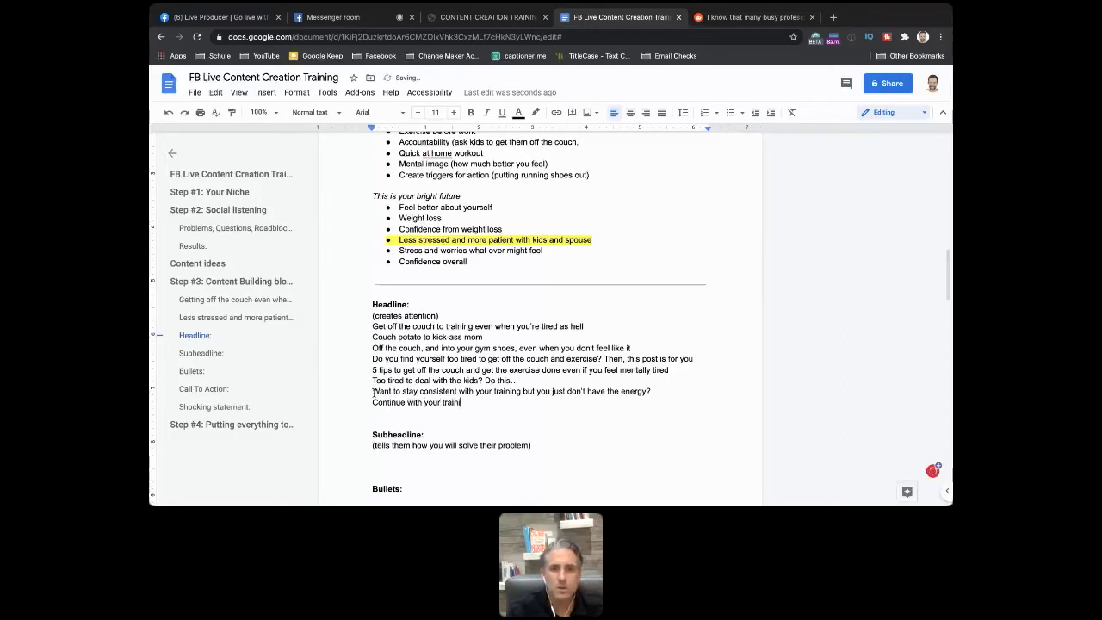
type("ng even")
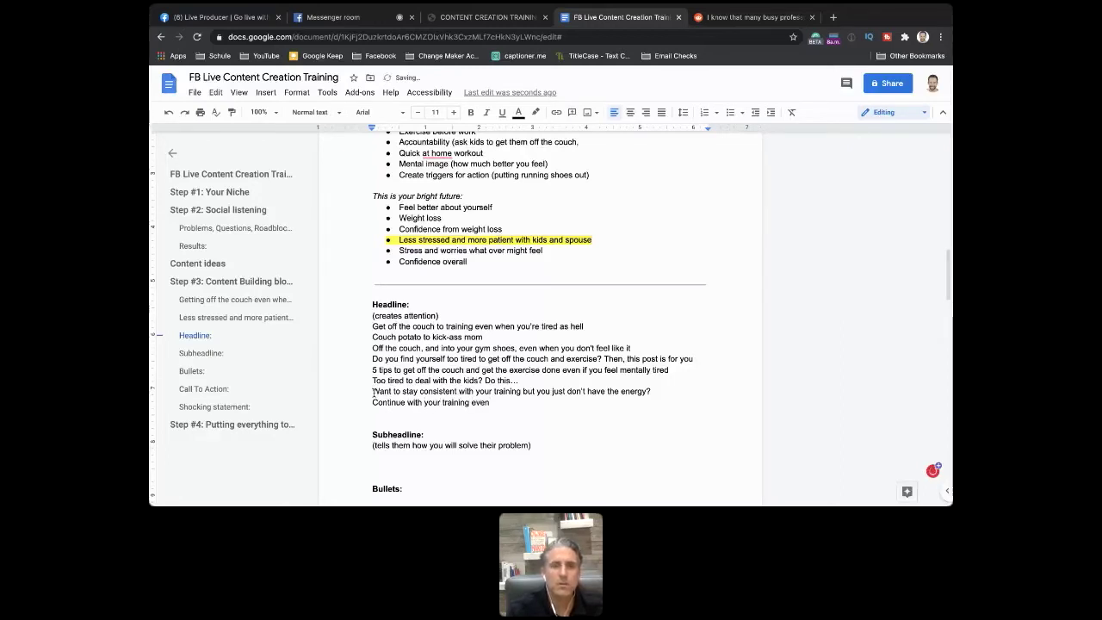
type(" if you have no")
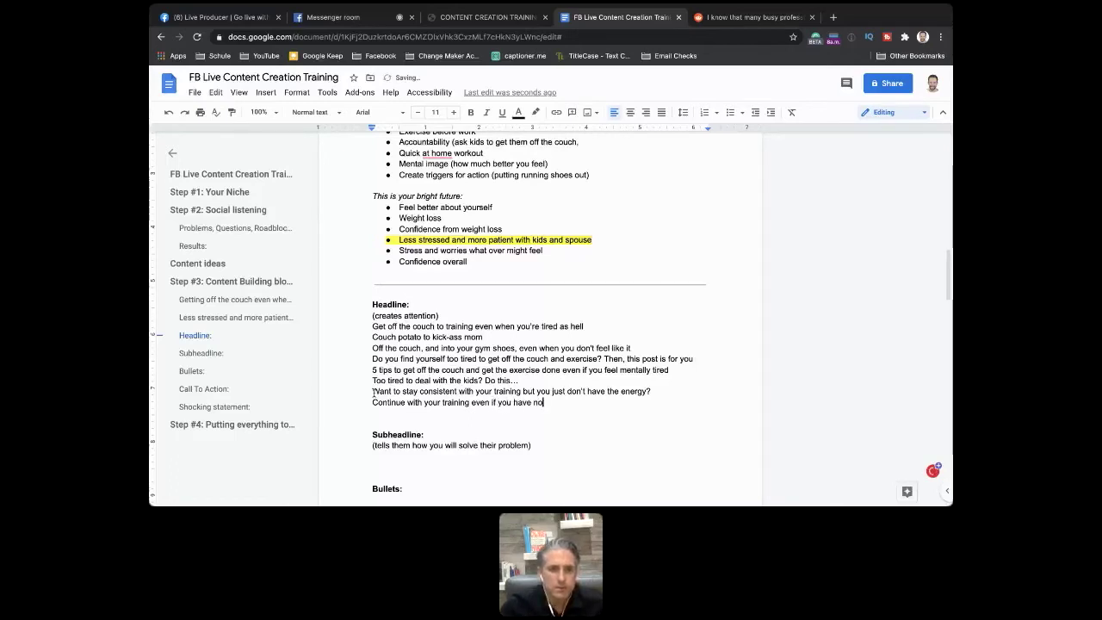
type(" energy (")
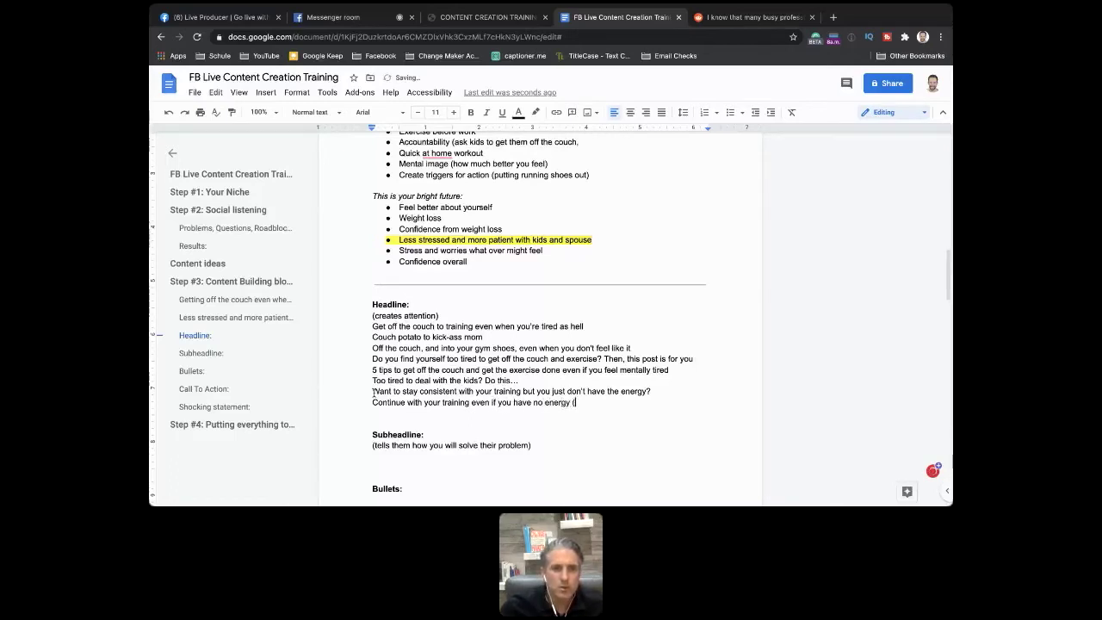
type("and ")
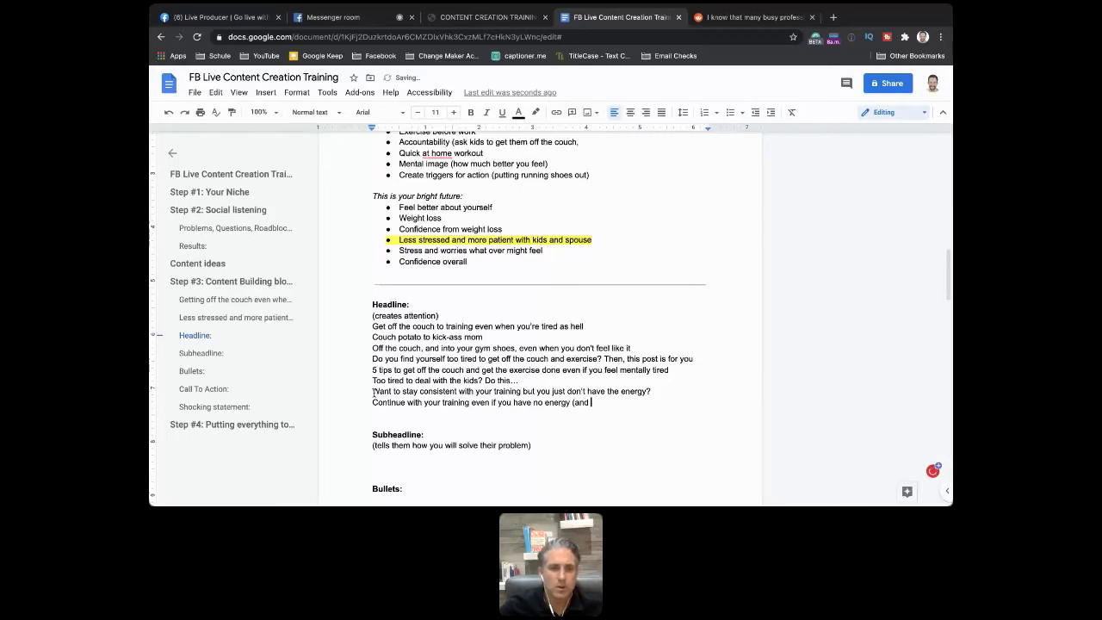
type("feel")
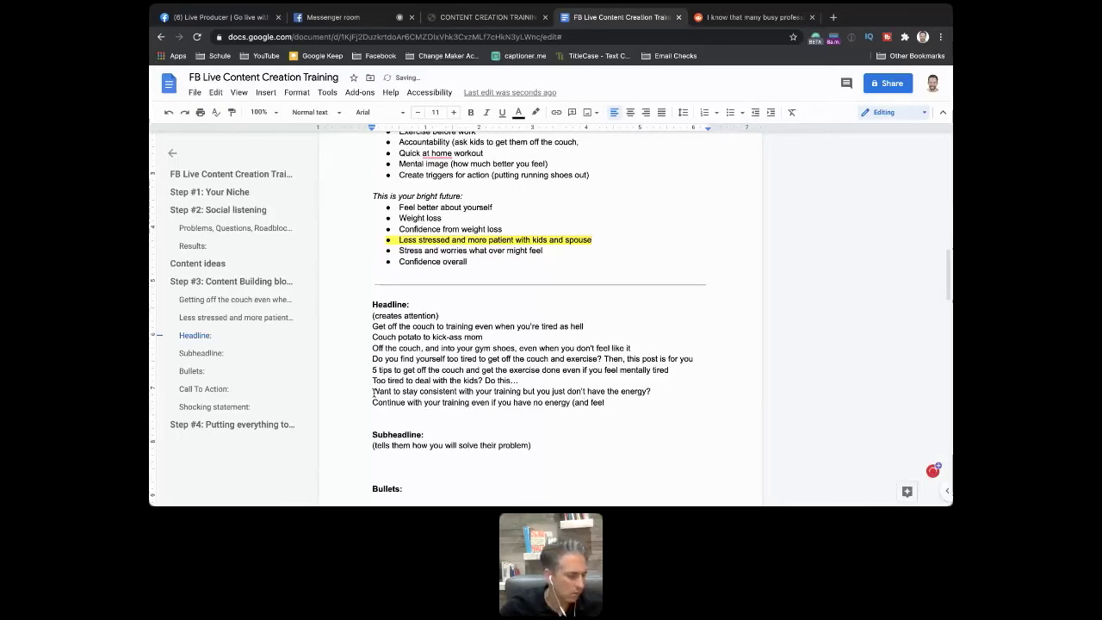
key("BackSpace")
key("BackSpace")
key("BackSpace")
key("BackSpace")
key("BackSpace")
key("BackSpace")
key("BackSpace")
key("BackSpace")
key("BackSpace")
key("BackSpace")
key("BackSpace")
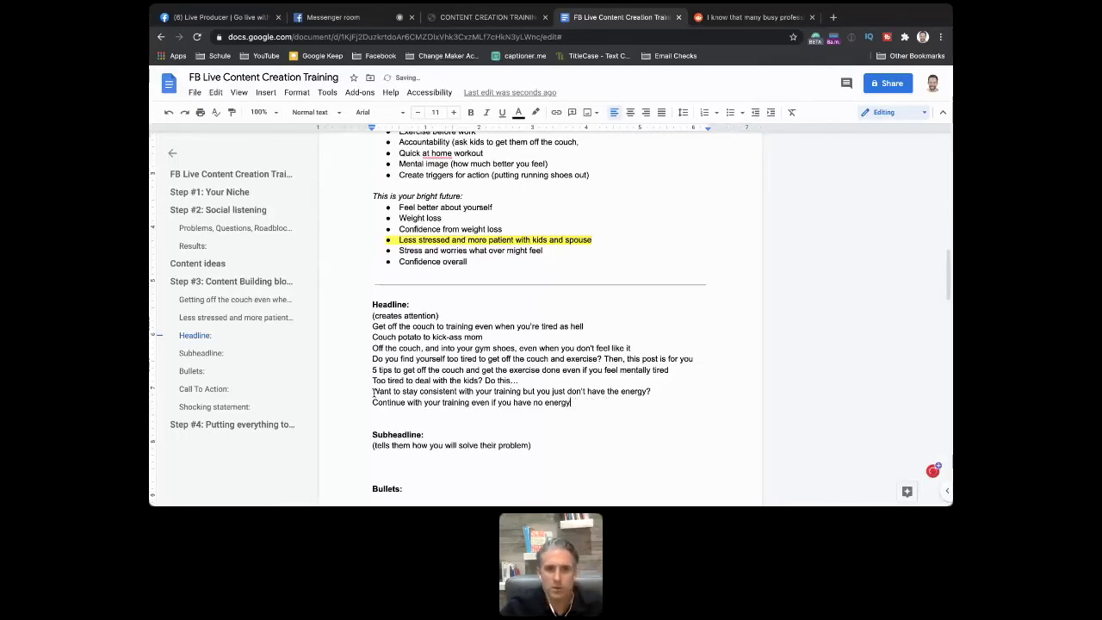
key("Return")
type("From cou")
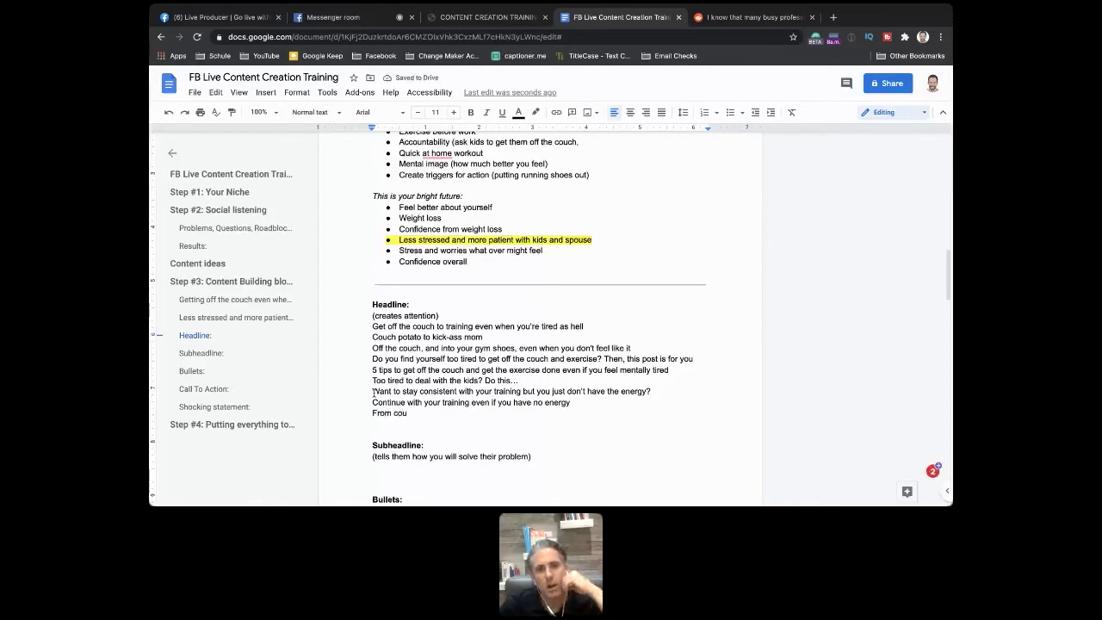
type("ch")
key("BackSpace")
key("BackSpace")
key("BackSpace")
key("BackSpace")
key("BackSpace")
key("BackSpace")
key("BackSpace")
key("BackSpace")
key("BackSpace")
key("BackSpace")
Step: Write the headline "How to go couch to gym feeling stress free" on the empty line
type("H")
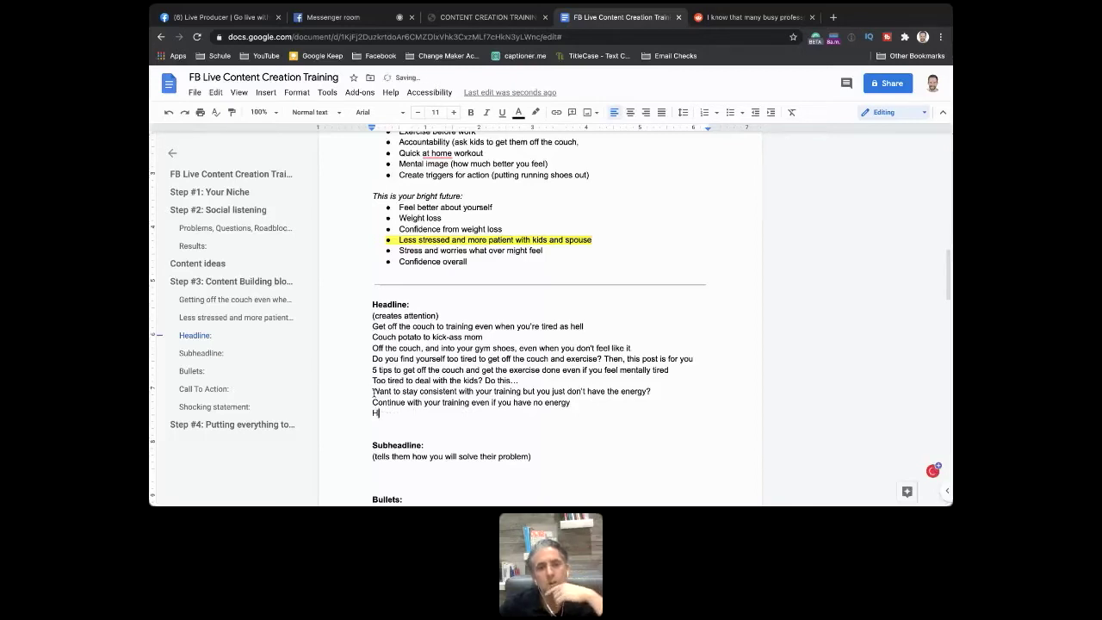
type("ow to go c")
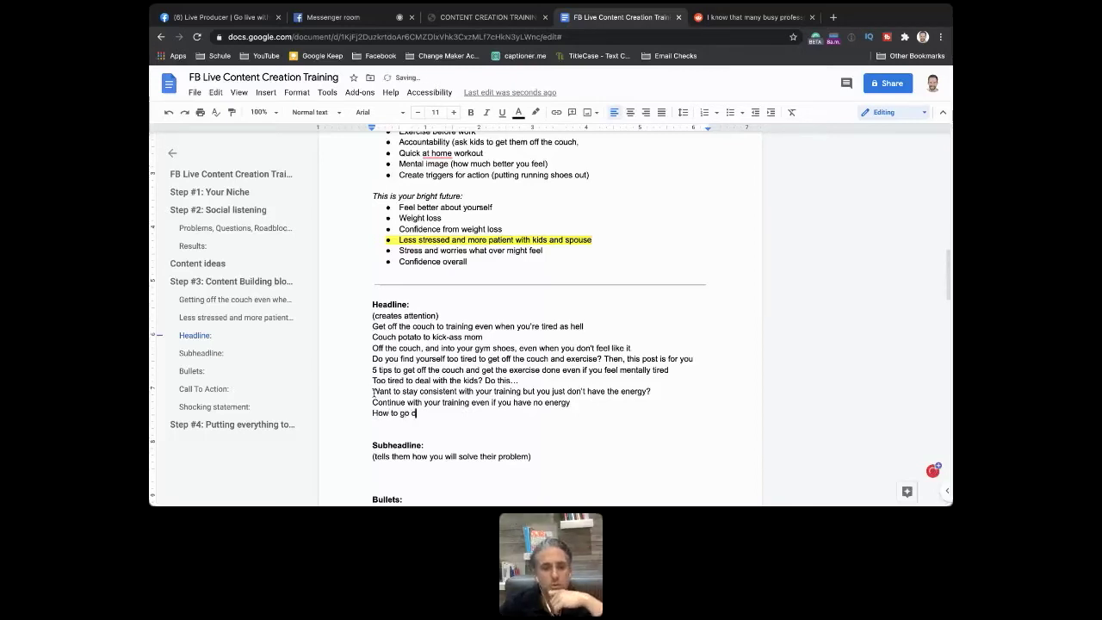
type("ouch to")
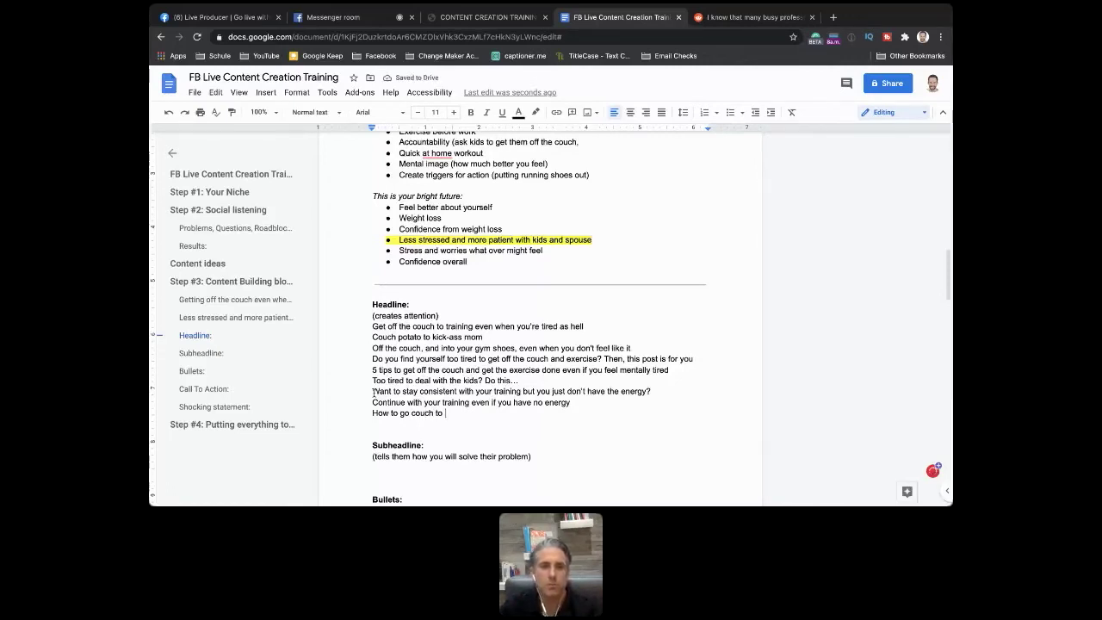
type("gym")
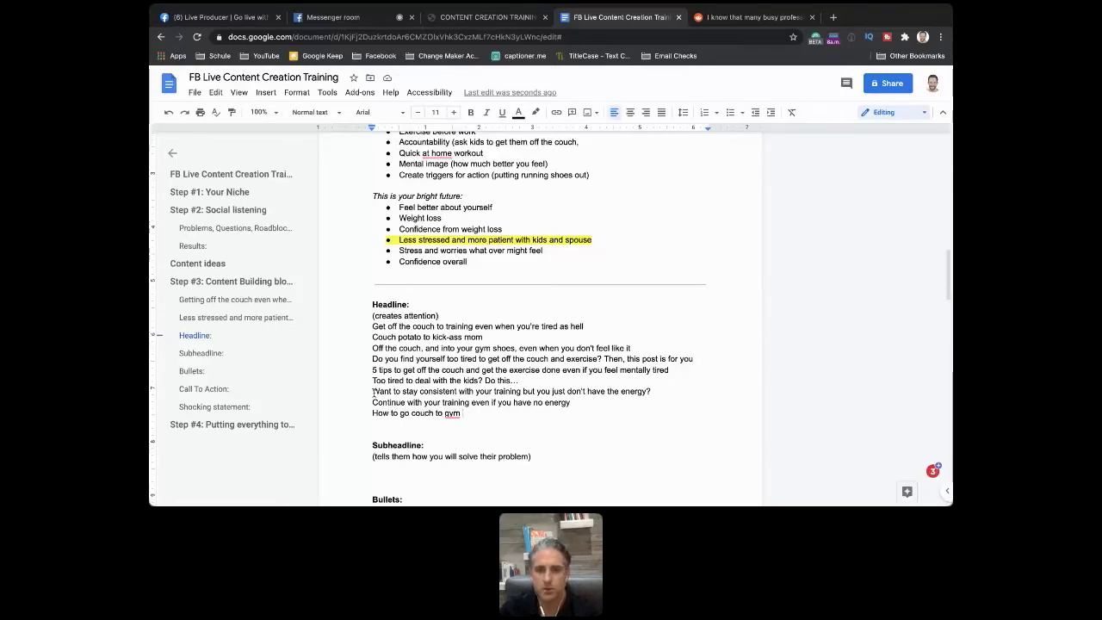
type("feel")
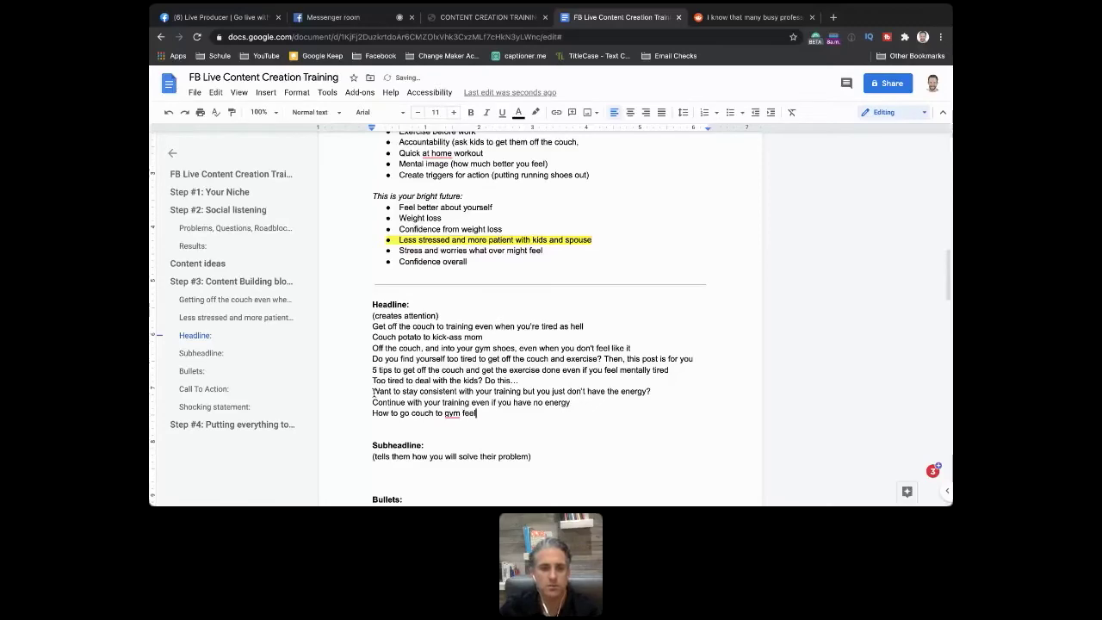
type("ing stress free")
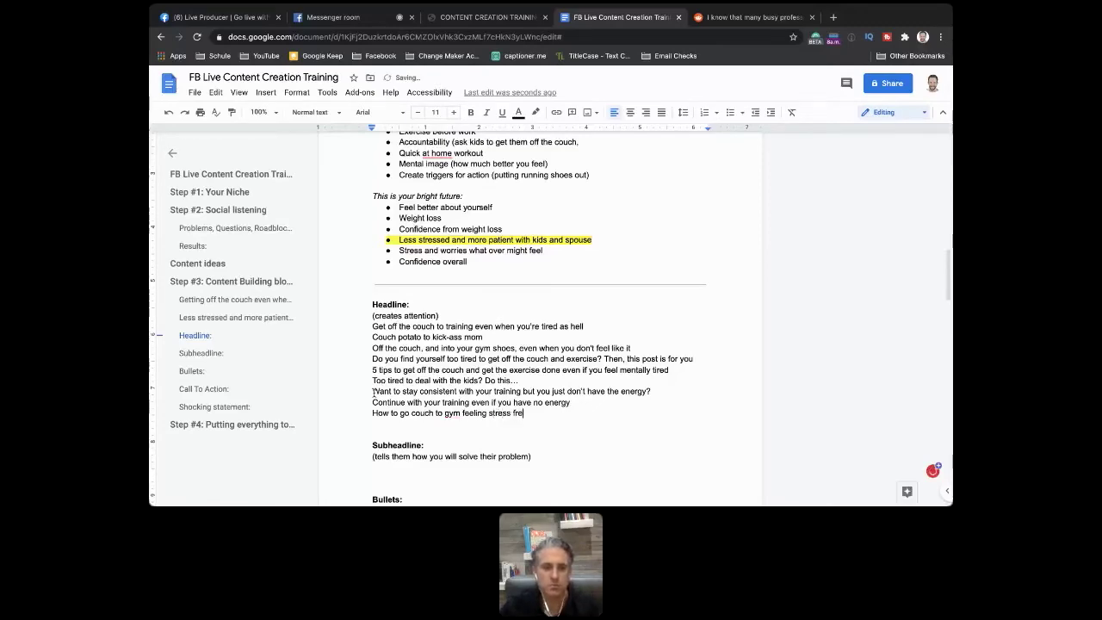
Step: Copy the room comment "Do you find yourself too tired after work to cook" onto a new headline line
key("super+2")
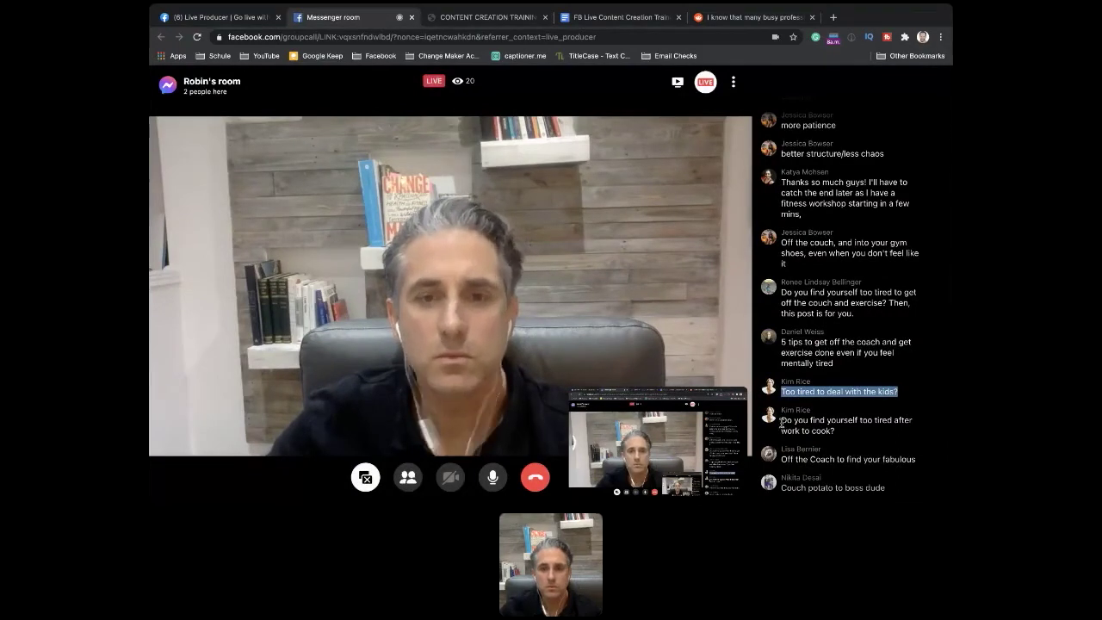
left_click_drag(780, 420, 829, 432)
key("ctrl+c")
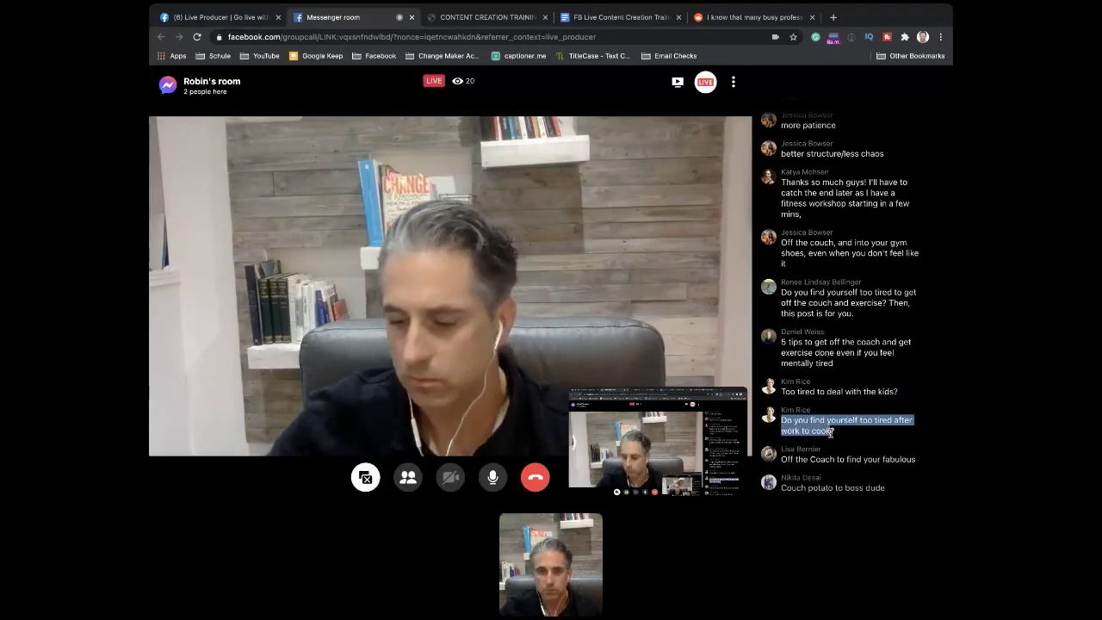
left_click(628, 17)
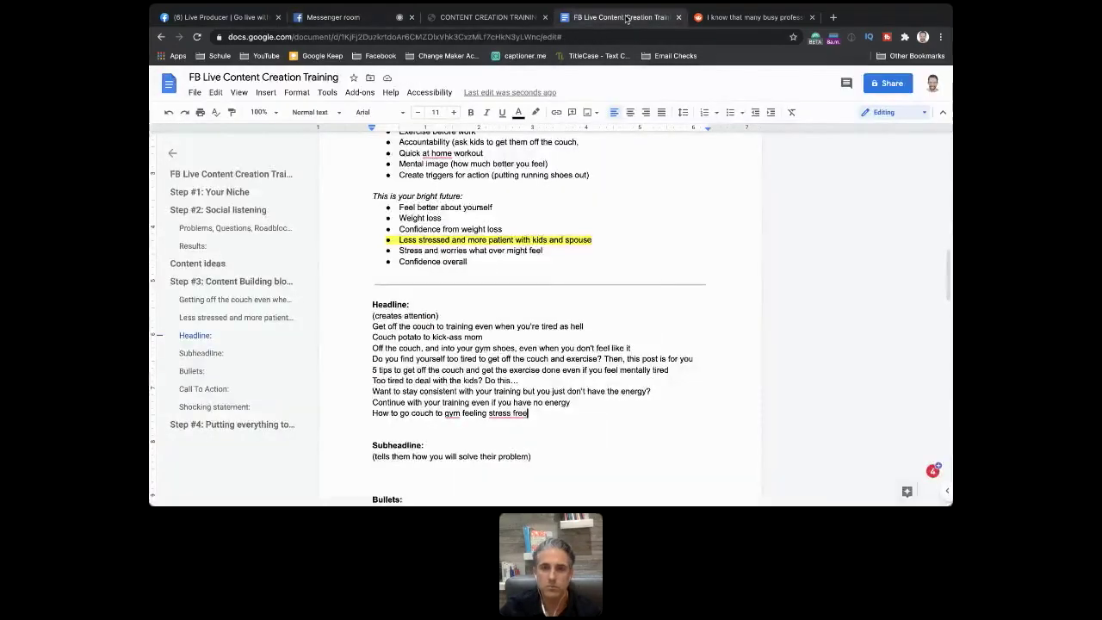
key("Return")
key("ctrl+v")
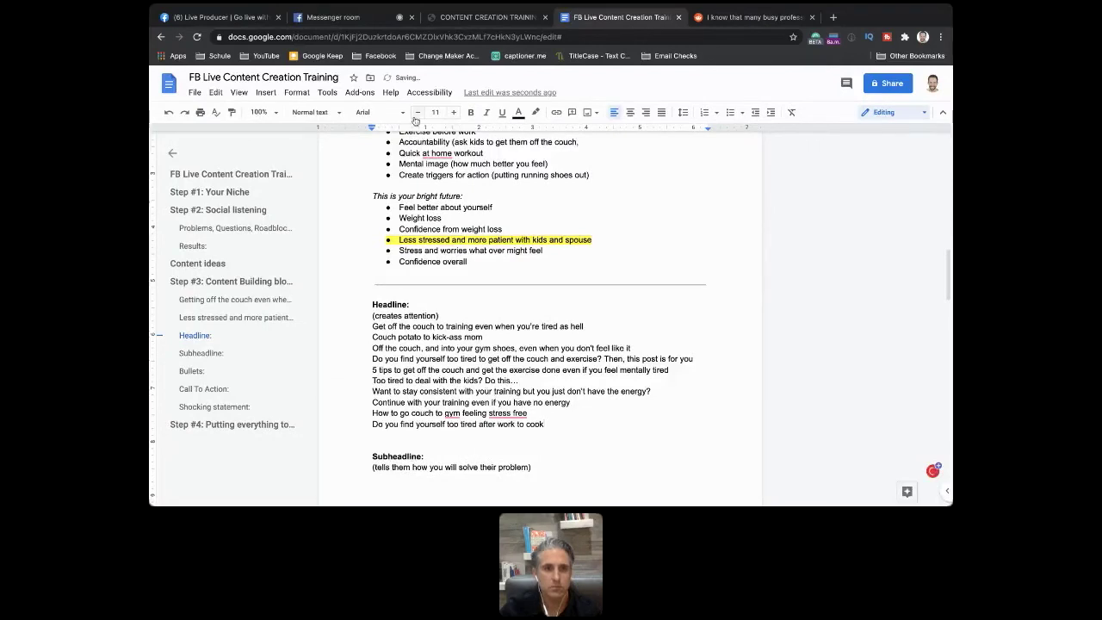
Step: Bring the room comment "Off the Coach to find your fabulous" in as a headline, correcting it to "Couch", and start another line
left_click(357, 18)
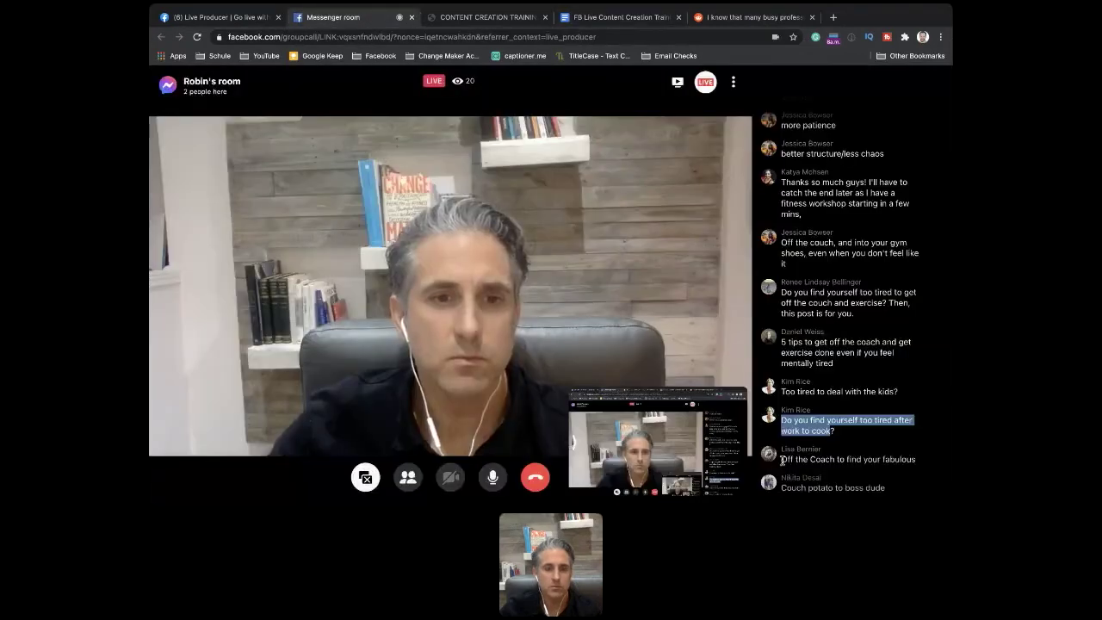
left_click_drag(781, 459, 914, 459)
key("super+c")
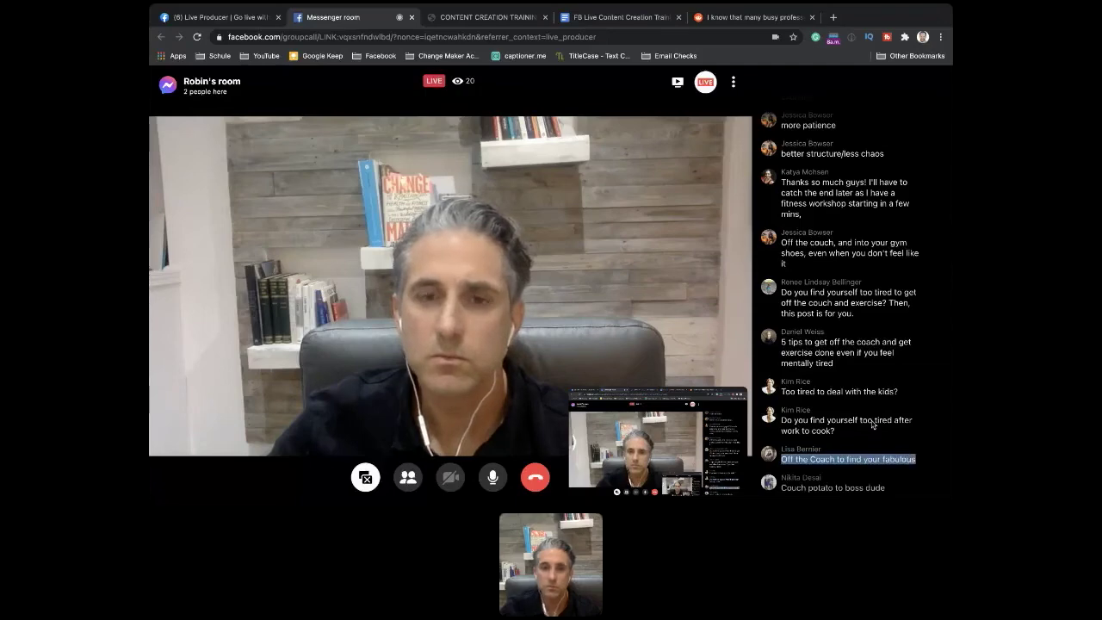
left_click(605, 22)
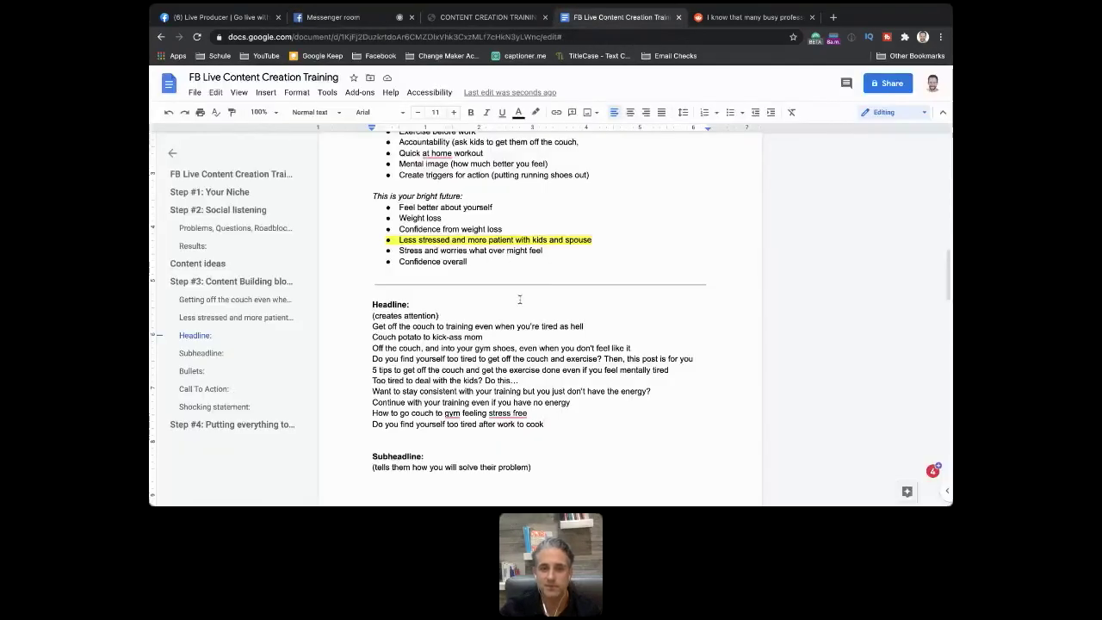
key("Return")
key("super+v")
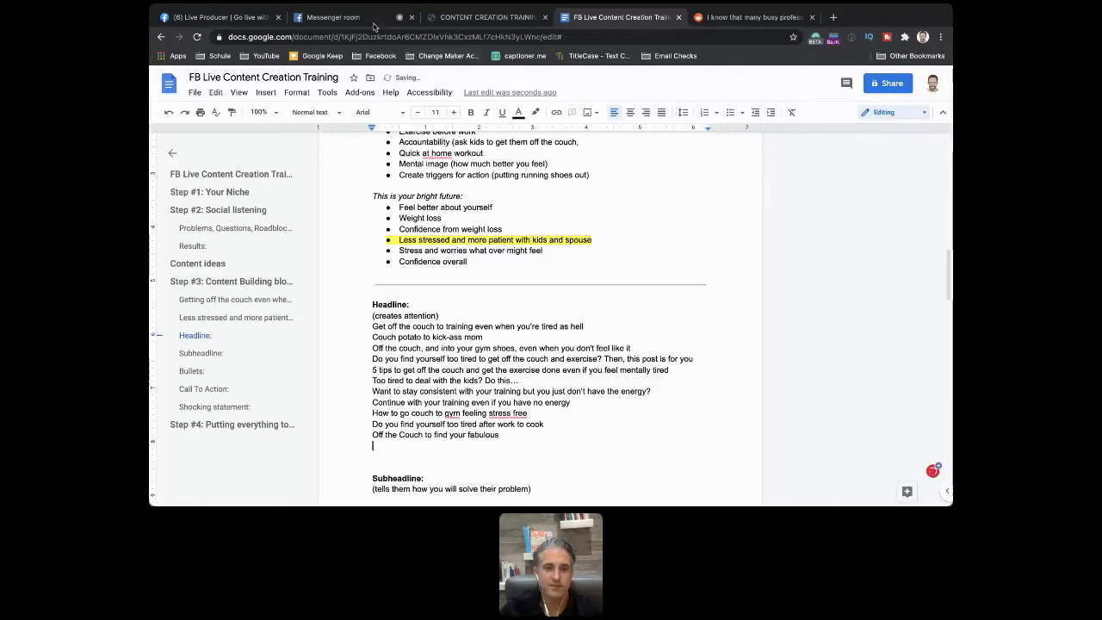
Step: Copy the viewer's "Couch potato to boss dude" comment from the room onto the empty headline line
left_click(375, 24)
left_click_drag(781, 487, 886, 487)
key("ctrl+c")
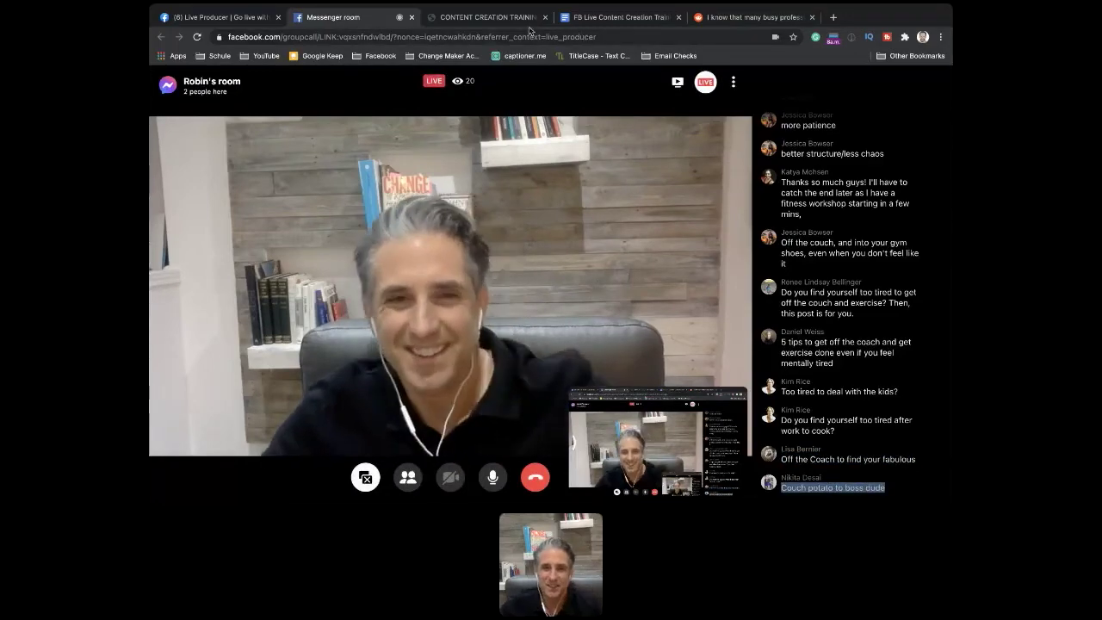
left_click(609, 22)
key("ctrl+v")
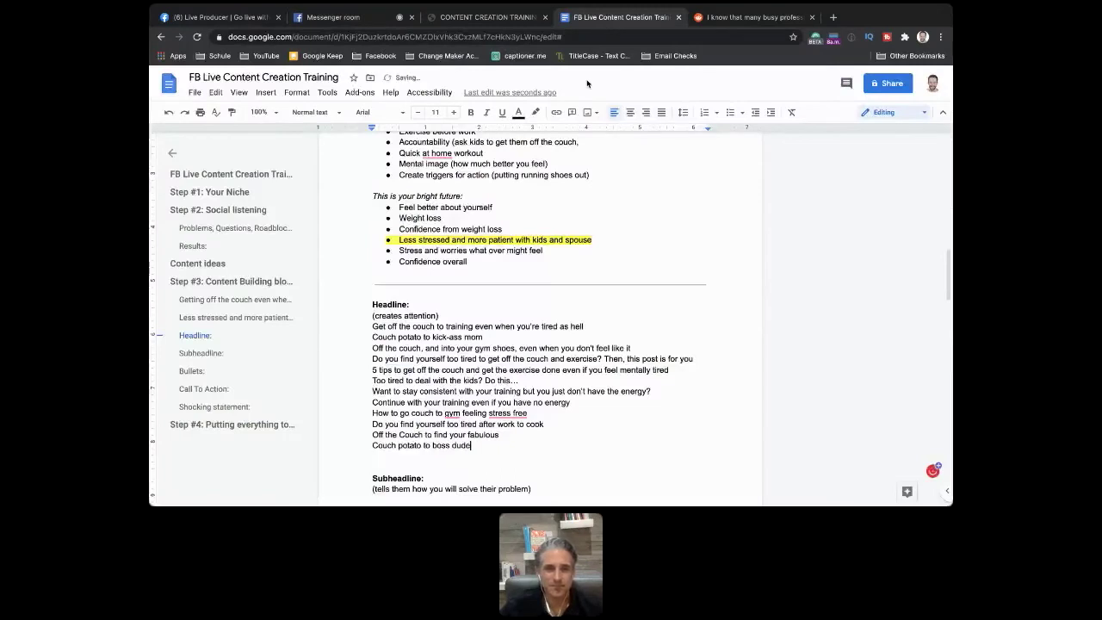
Step: Add the newest room comment, "From the couch to energize", as the last line of the headline list
scroll(539, 393, "down", 1)
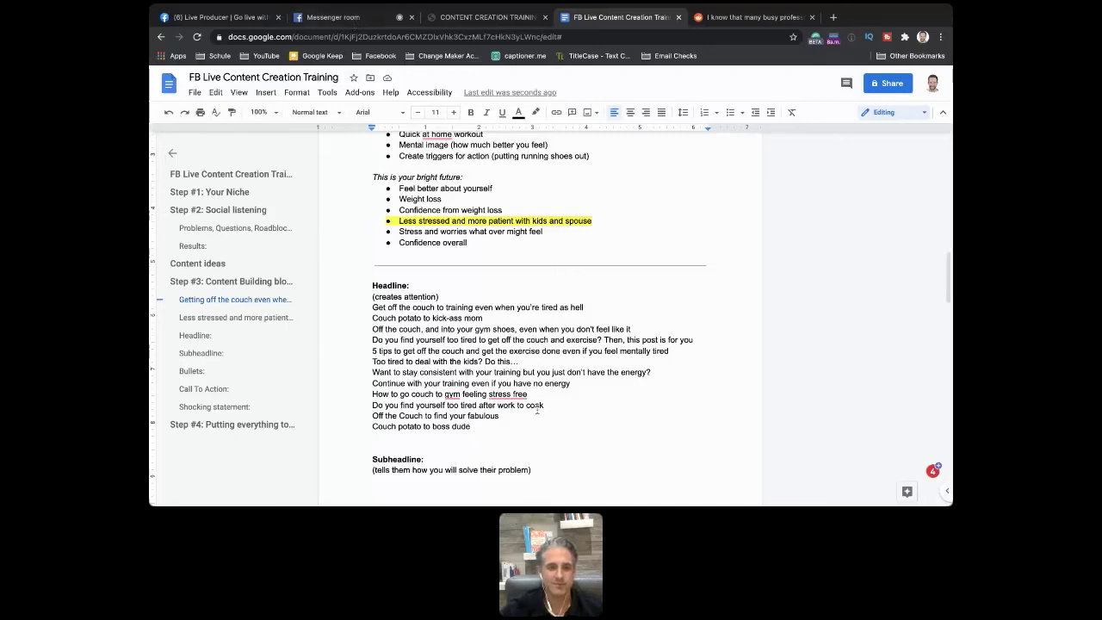
left_click(368, 19)
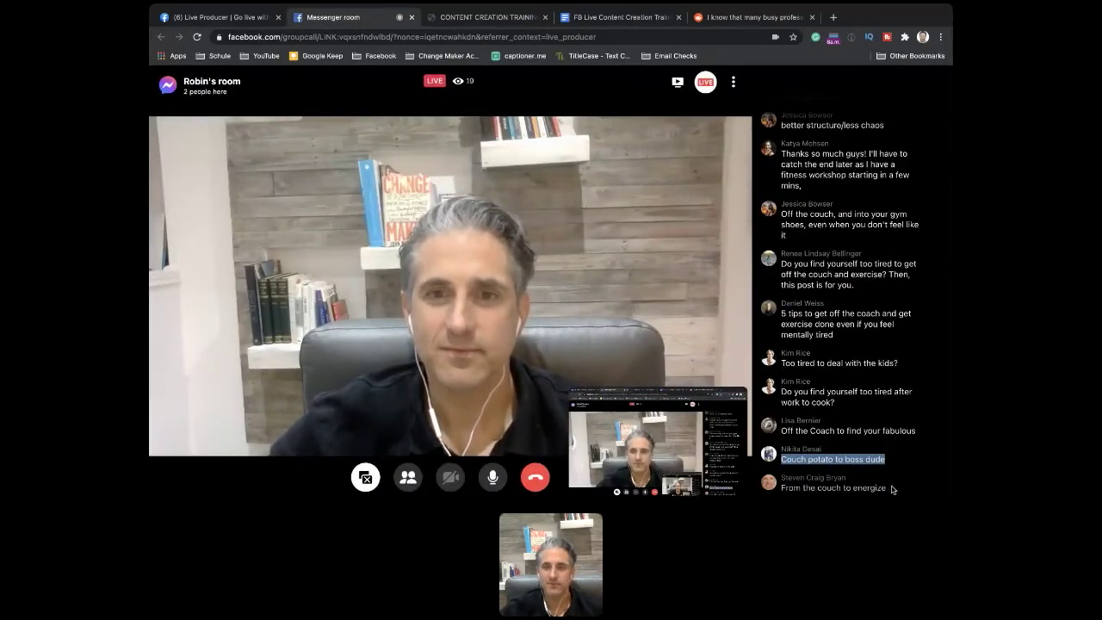
left_click_drag(888, 488, 779, 489)
key("ctrl+c")
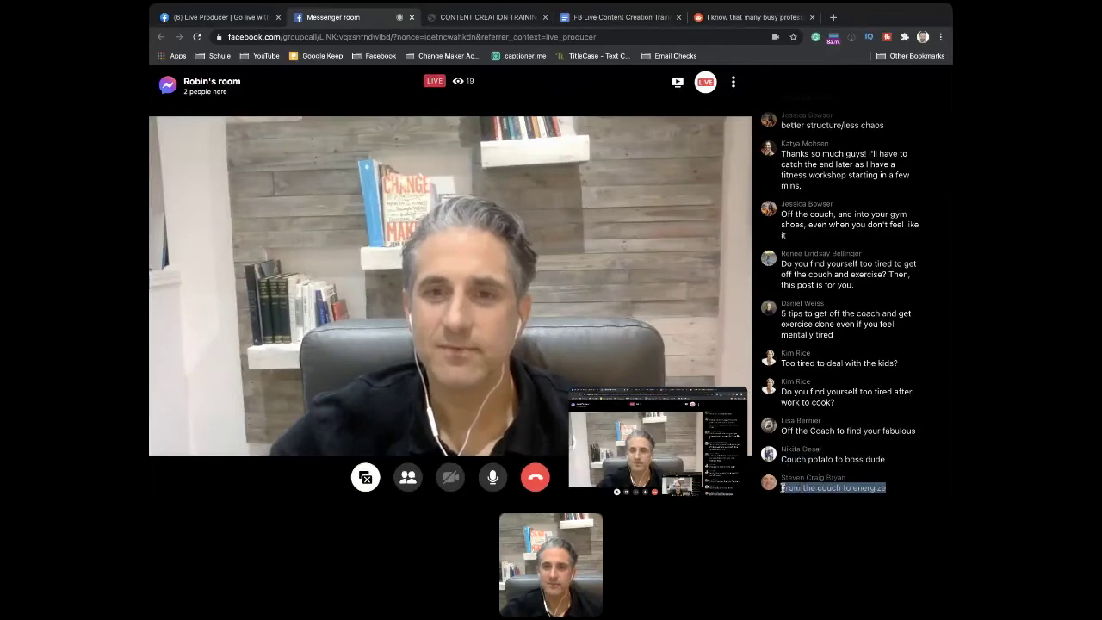
left_click(616, 18)
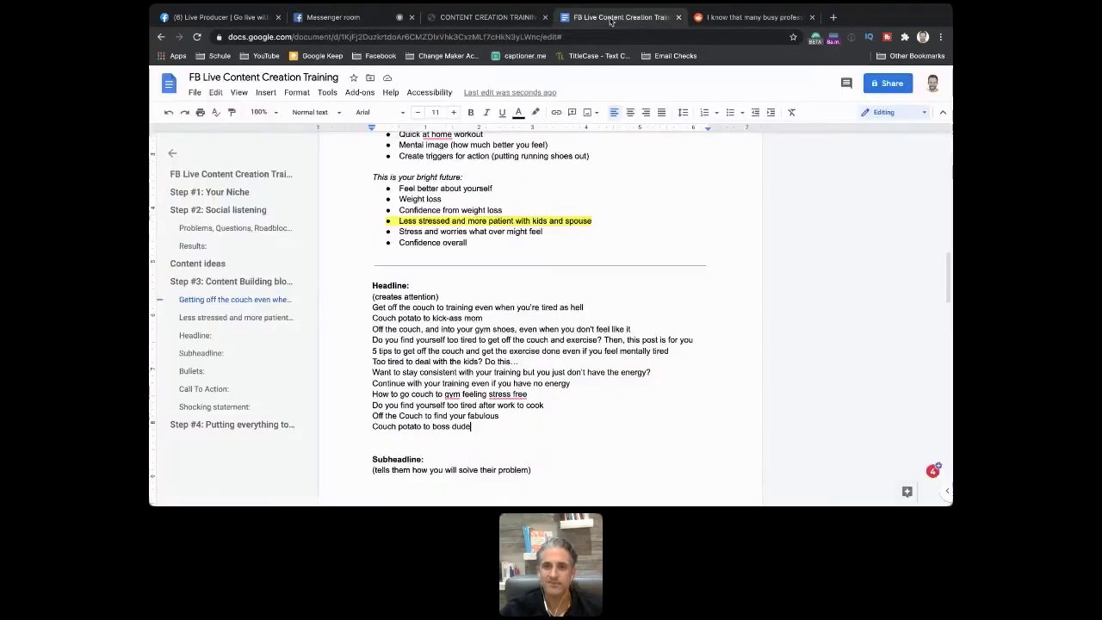
left_click(475, 428)
key("Return")
key("ctrl+v")
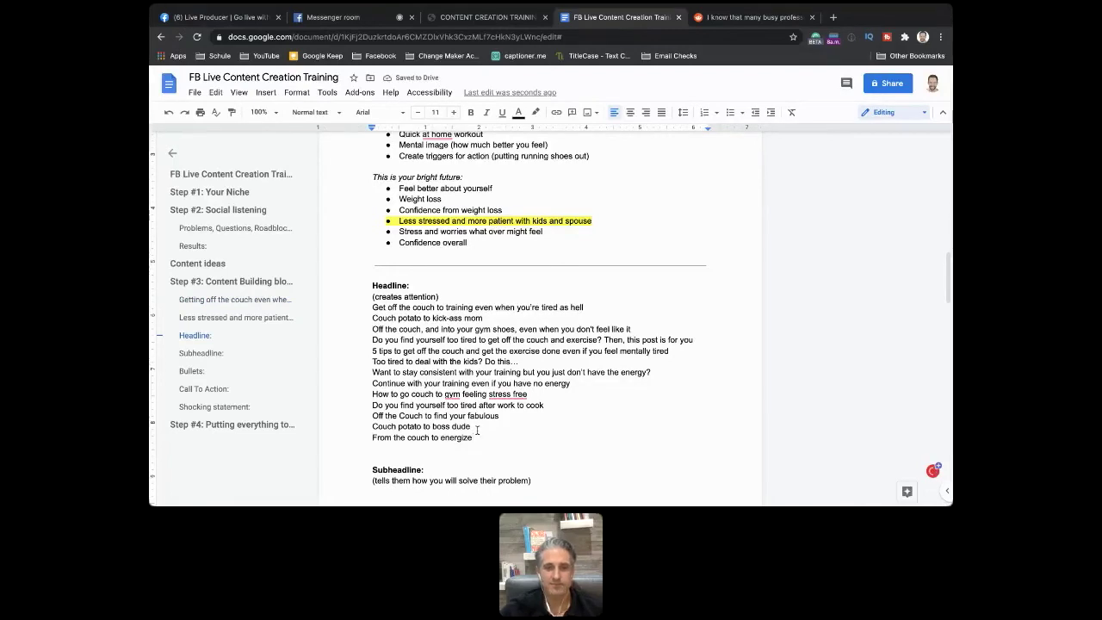
Step: Highlight the headline "Couch potato to boss dude" in yellow
scroll(597, 438, "down", 3)
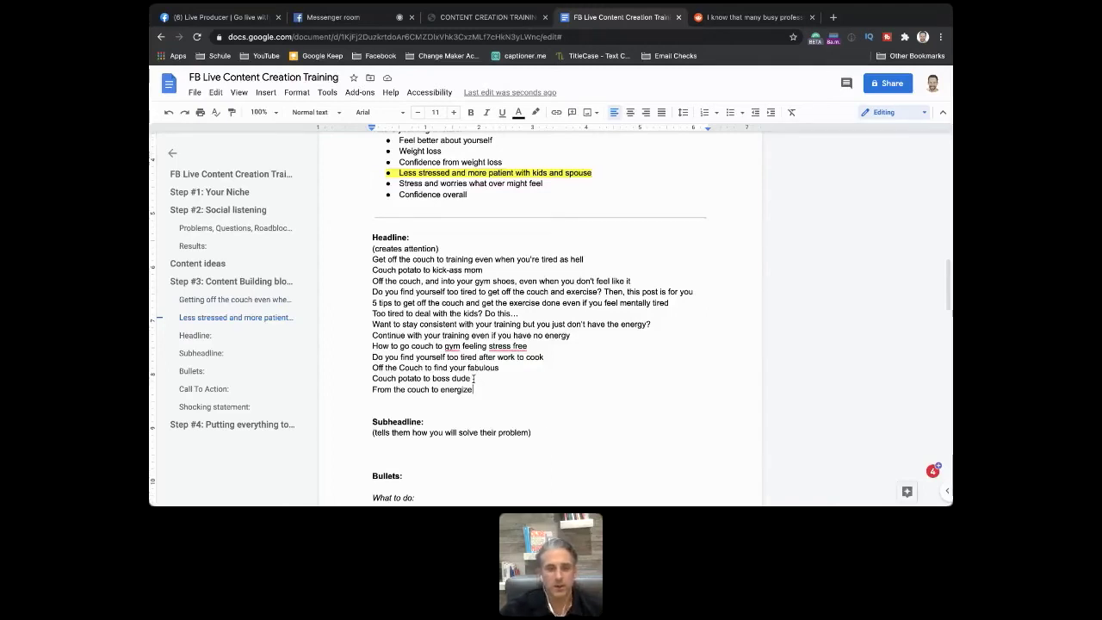
left_click(368, 379, "shift")
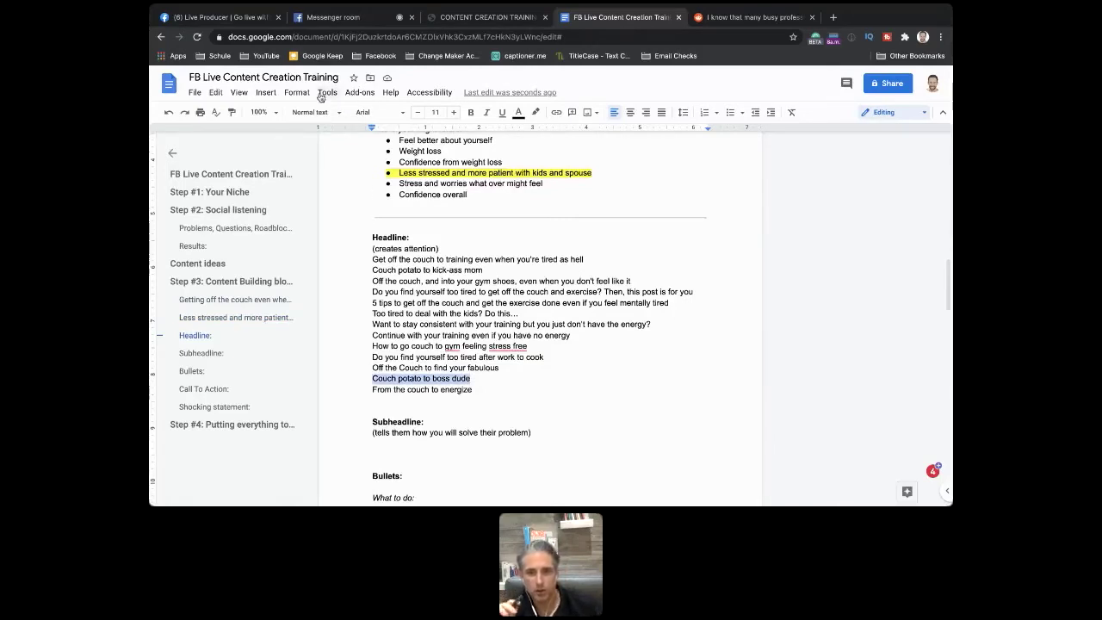
left_click(535, 113)
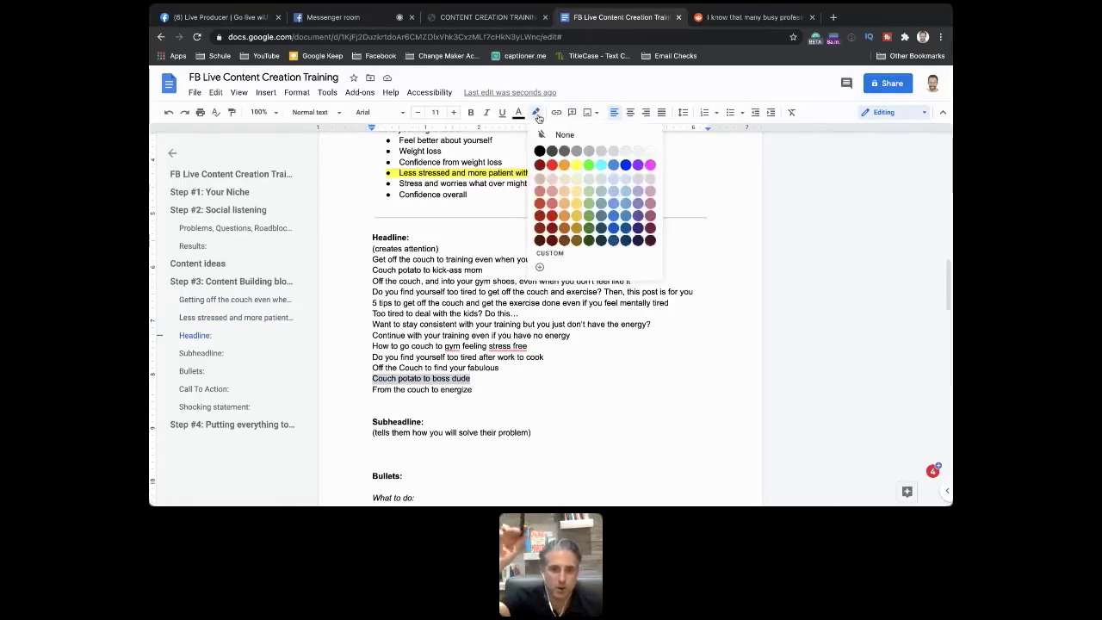
left_click(579, 167)
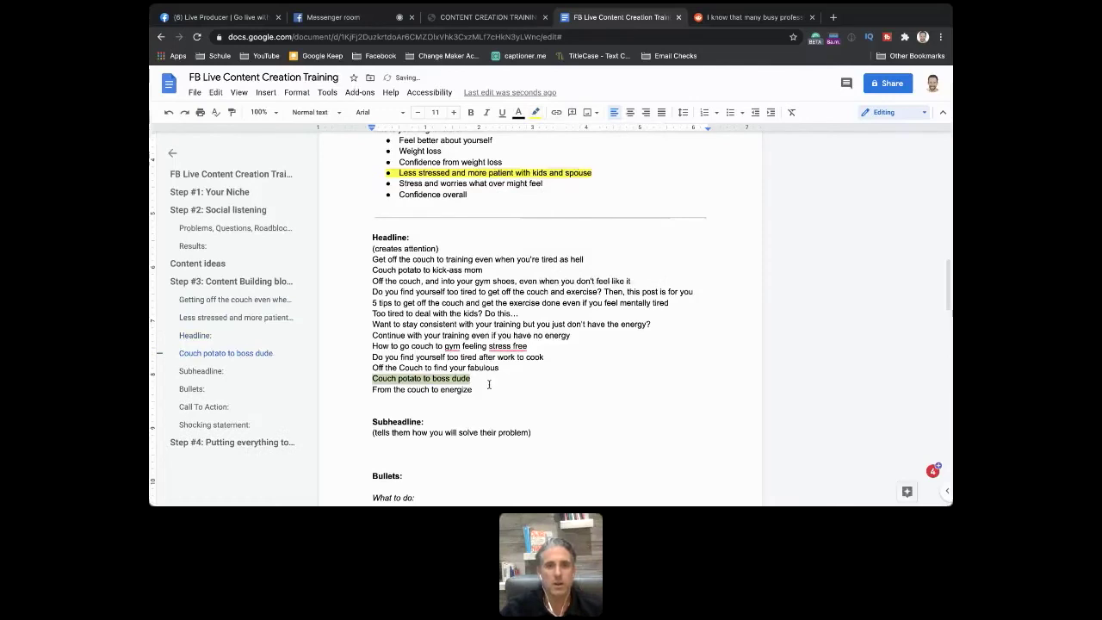
Step: Remove the yellow highlight from the headline "Couch potato to boss dude"
scroll(489, 378, "down", 1)
scroll(489, 378, "down", 2)
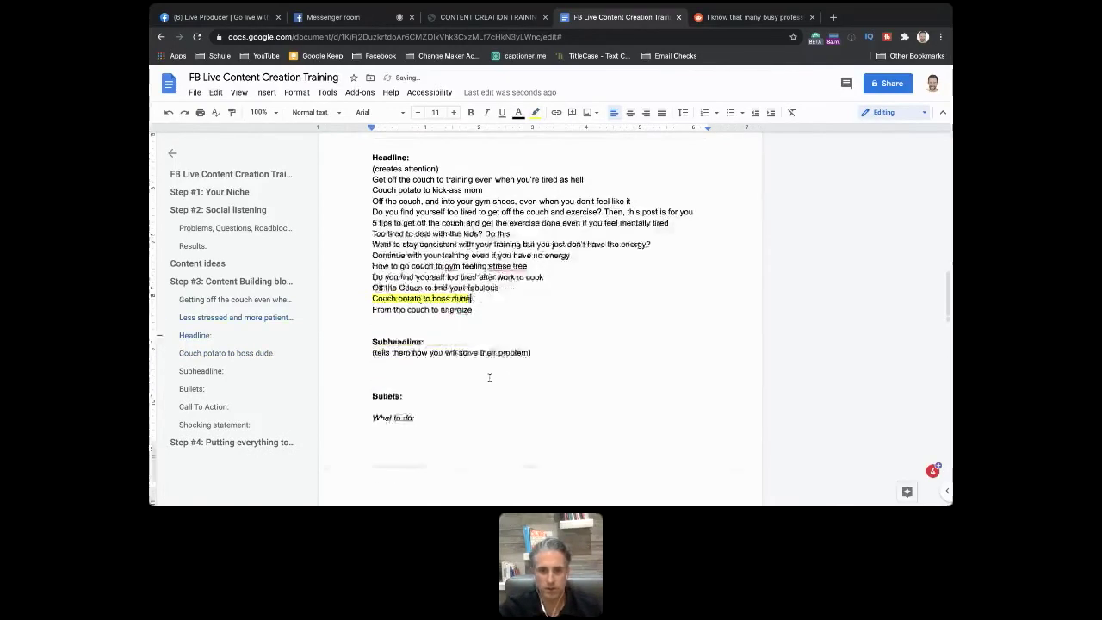
left_click(380, 367)
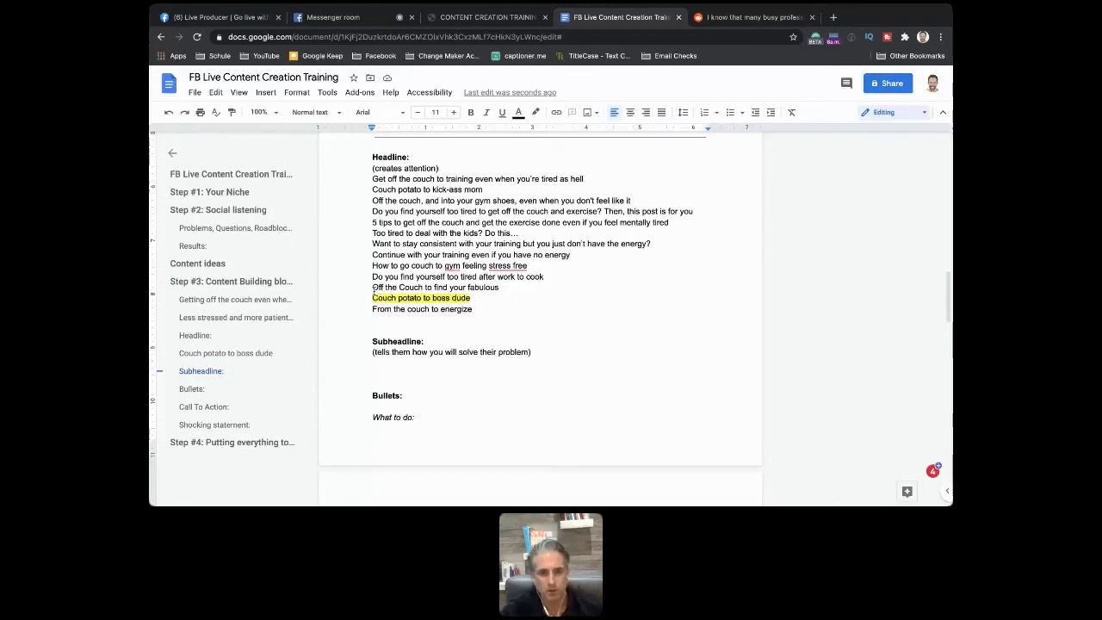
left_click(371, 287)
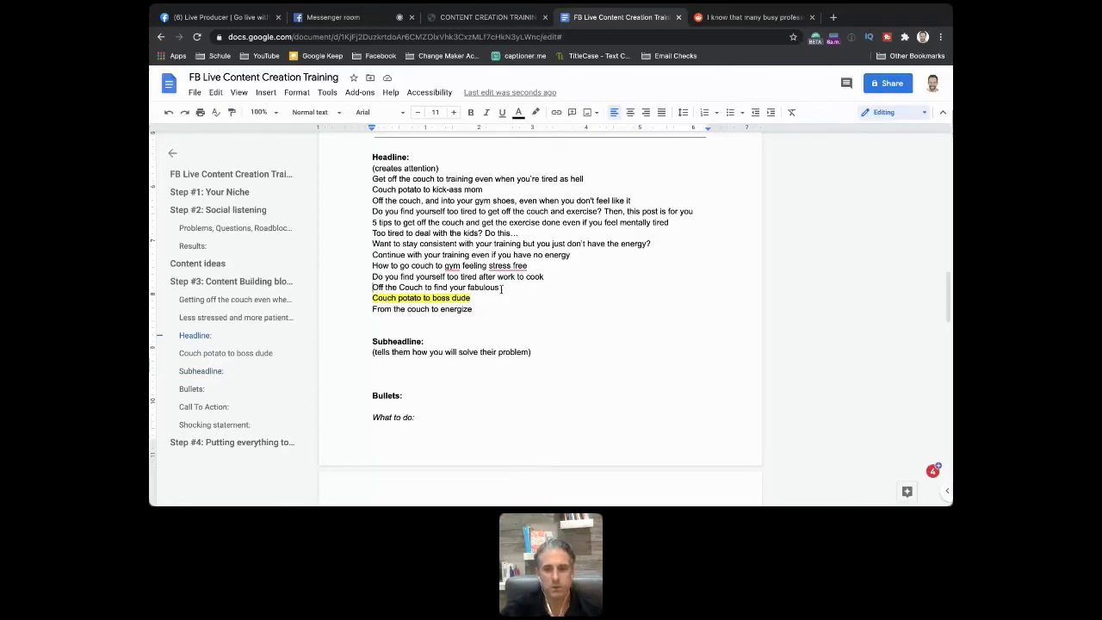
left_click(499, 290, "shift")
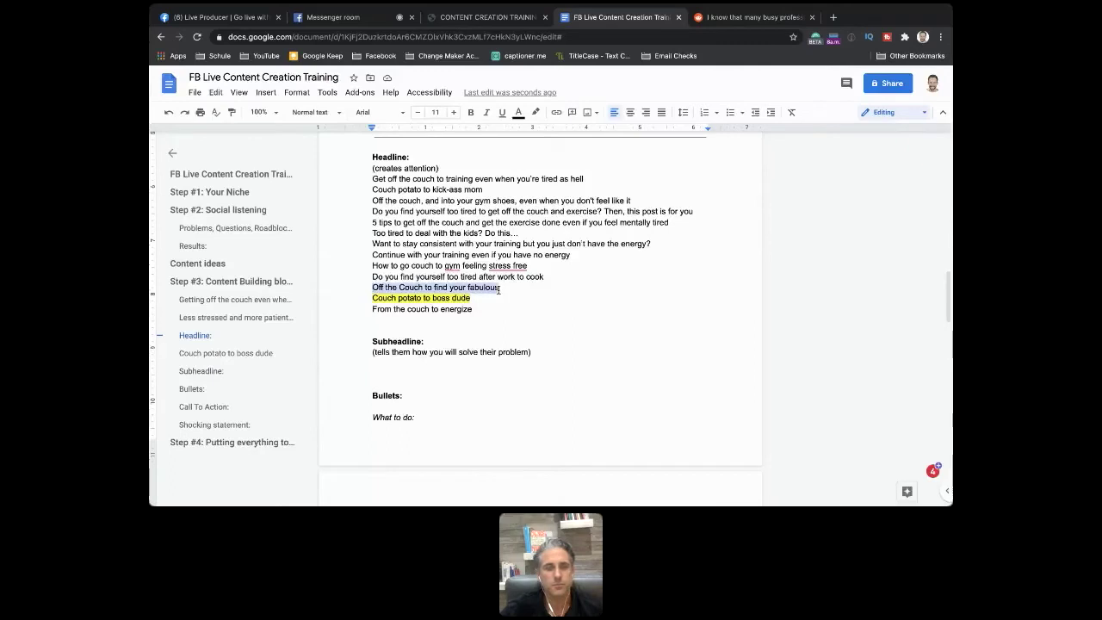
left_click(478, 298)
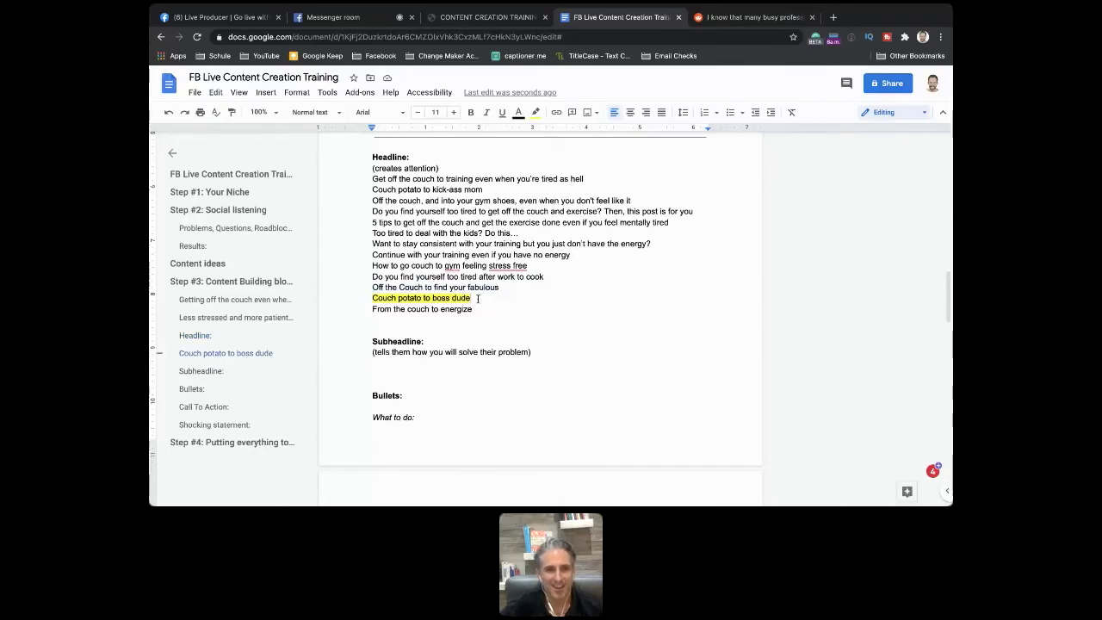
left_click(369, 298, "shift")
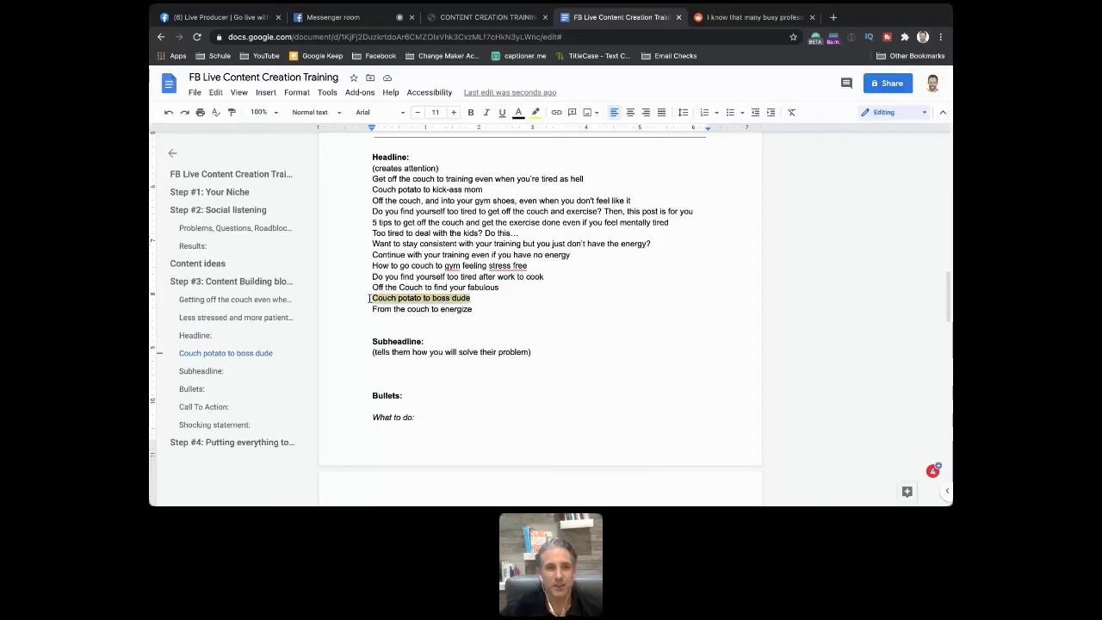
left_click(534, 112)
left_click(551, 135)
Step: Highlight the headline "Off the Couch to find your fabulous" in yellow and check the Messenger room for new comments
left_click(496, 288)
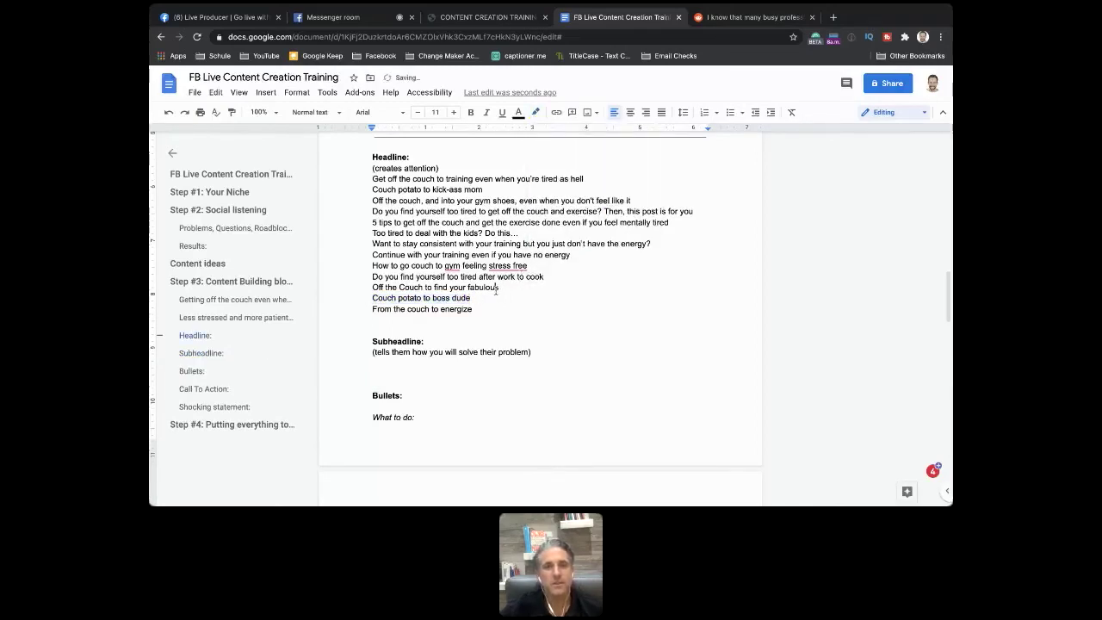
triple_click(389, 287)
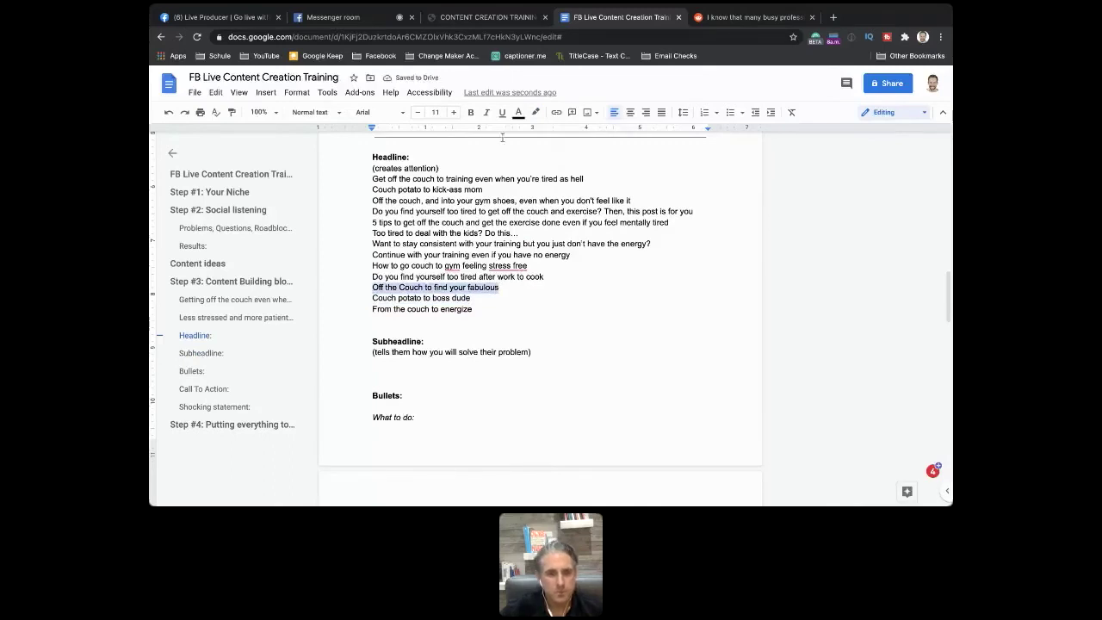
left_click(534, 112)
left_click(576, 164)
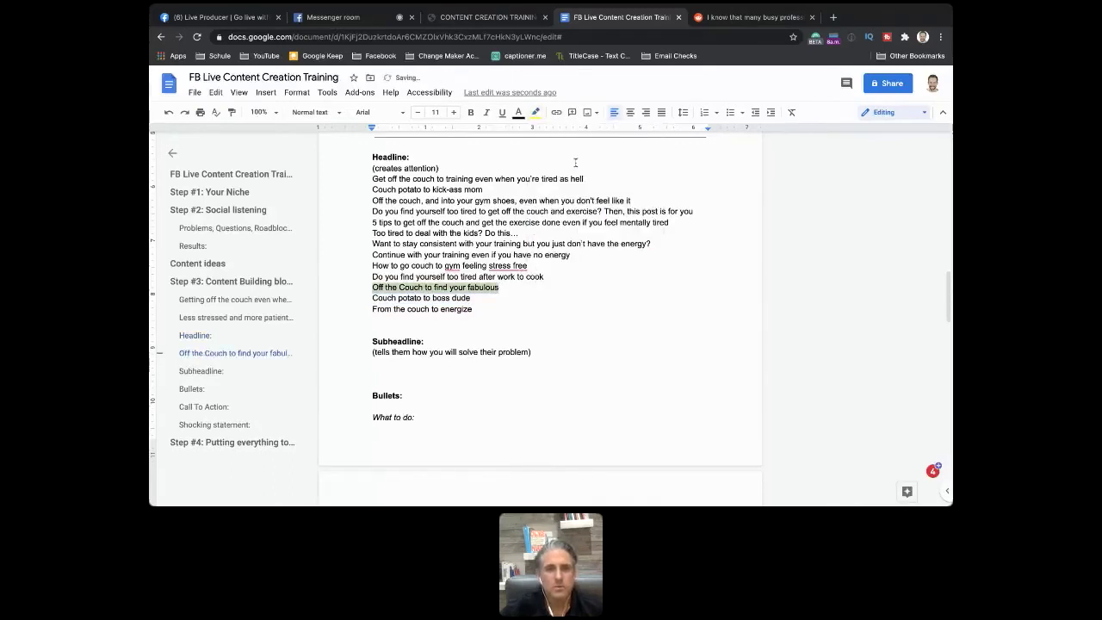
left_click(377, 19)
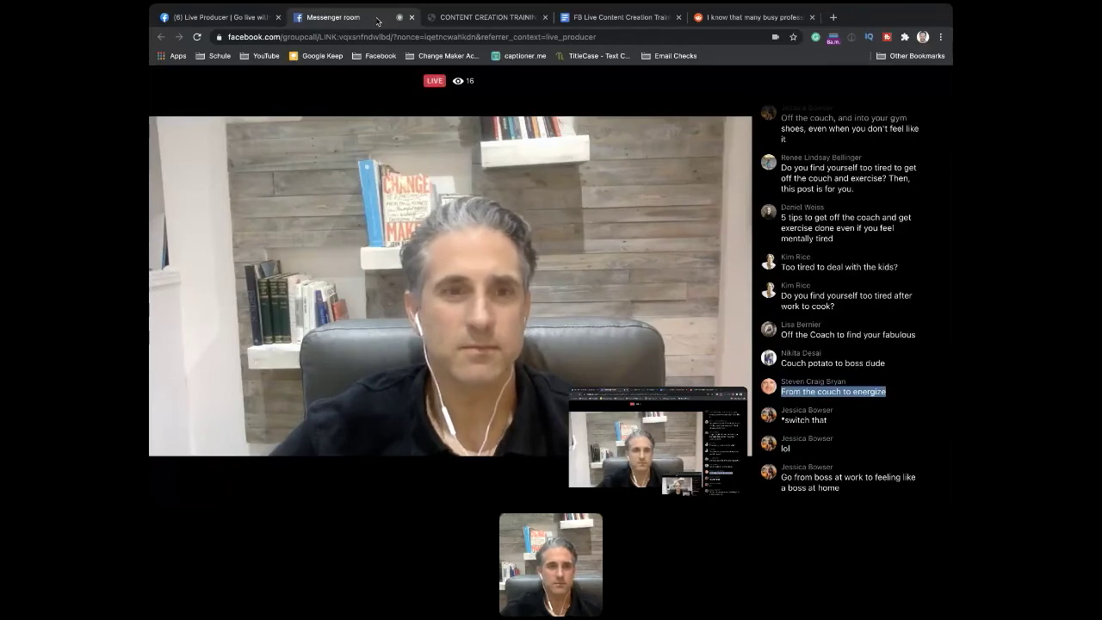
left_click(594, 19)
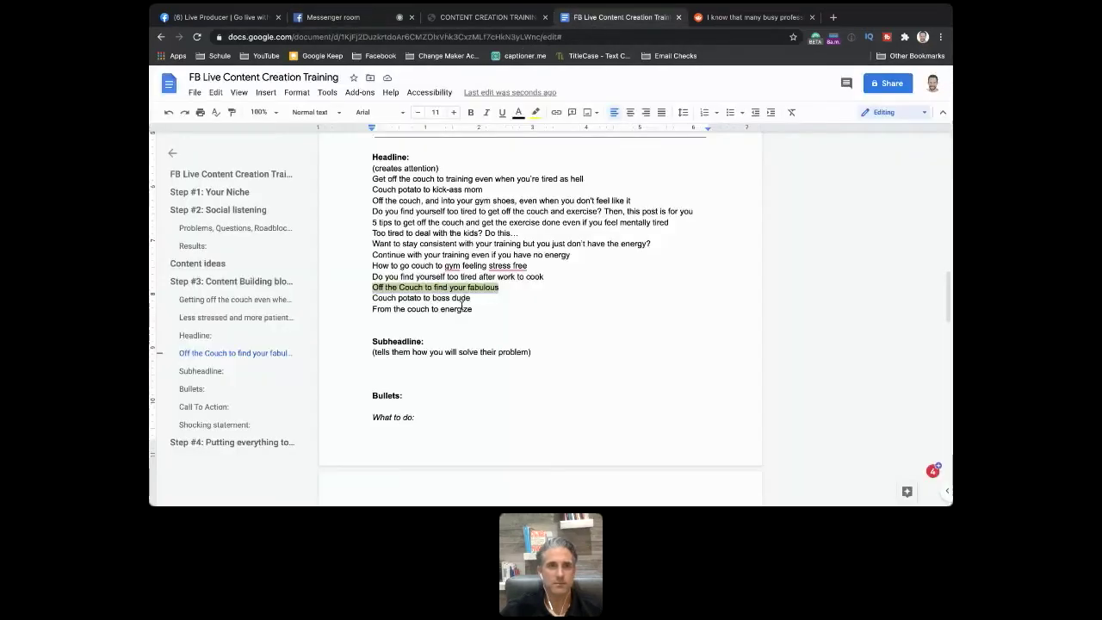
Step: Under Subheadline, write "5 tips to change your mindset to keep up with your goals even when you don't feel moving today"
left_click(383, 364)
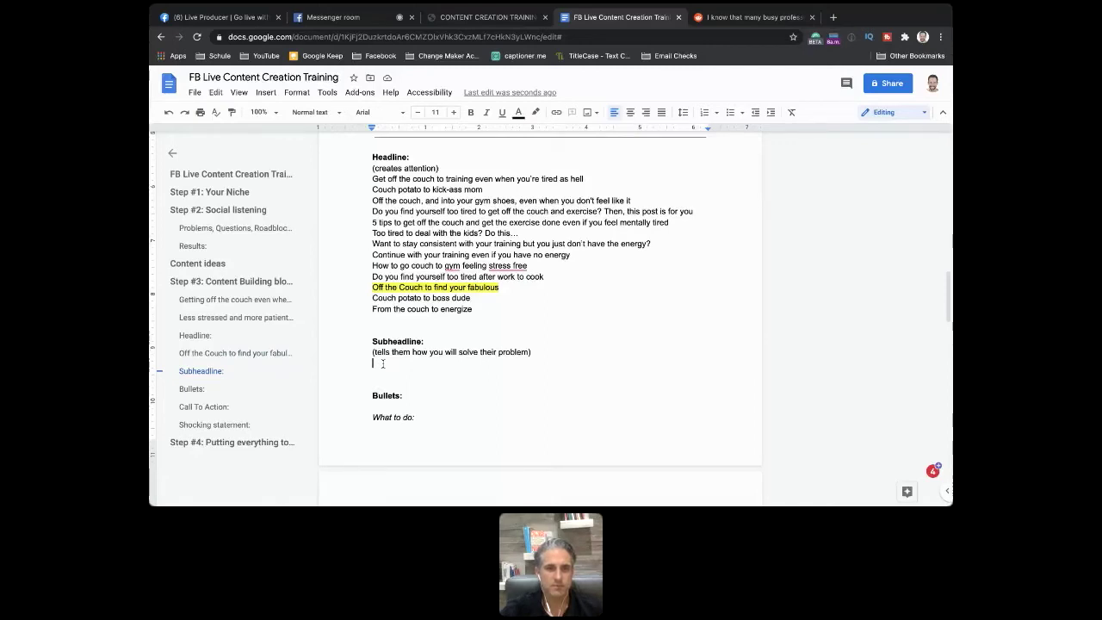
type("5 tips to change yo")
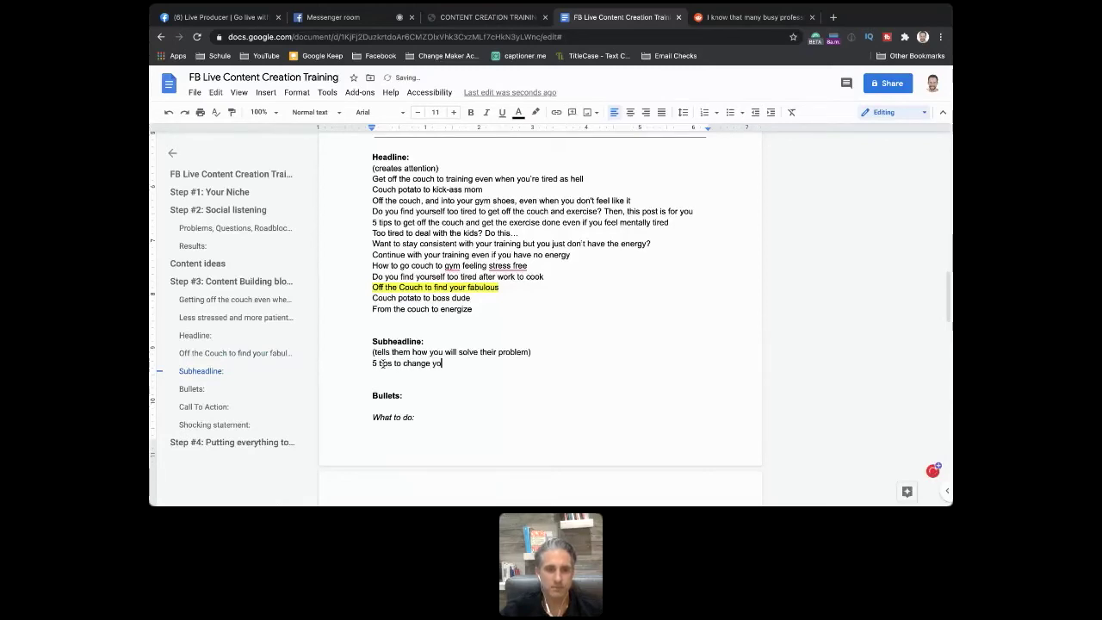
type("ur minds")
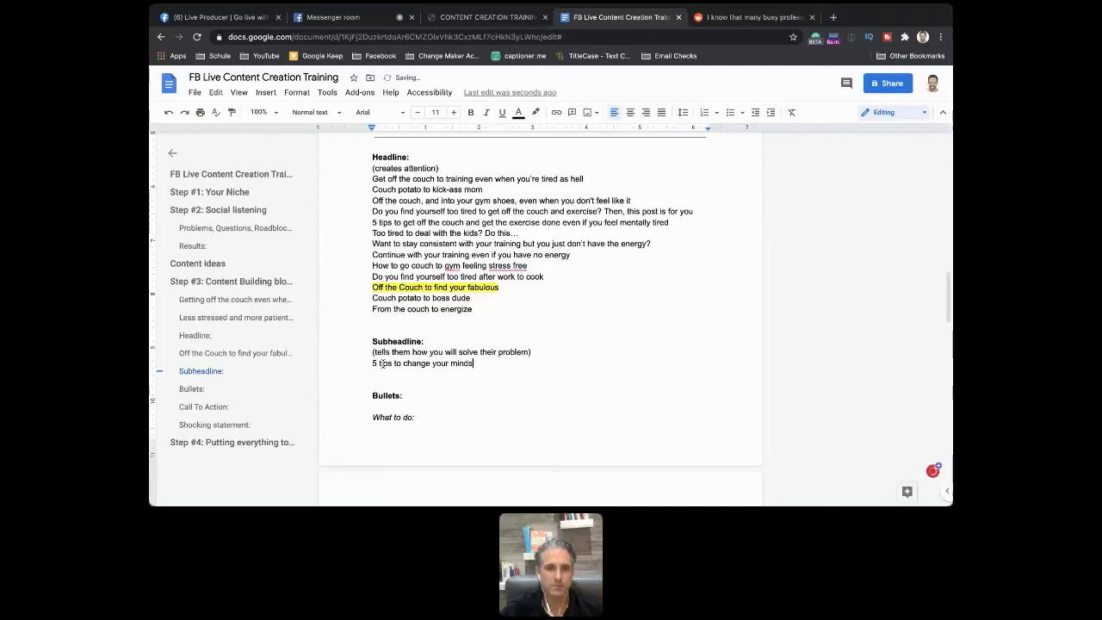
type("et to ")
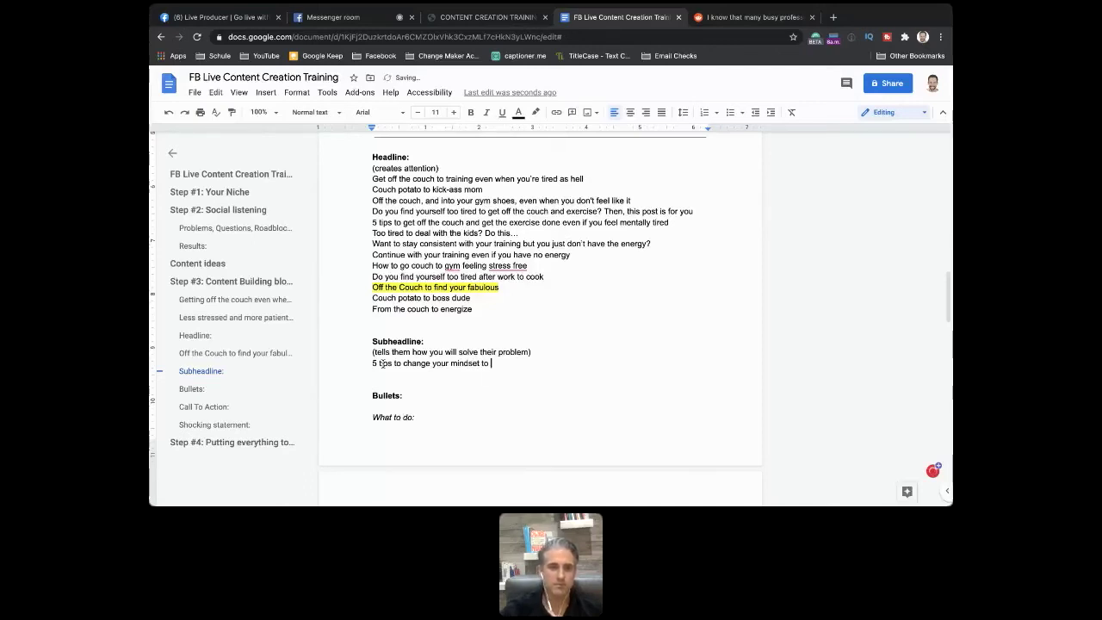
type("keep")
type(" u")
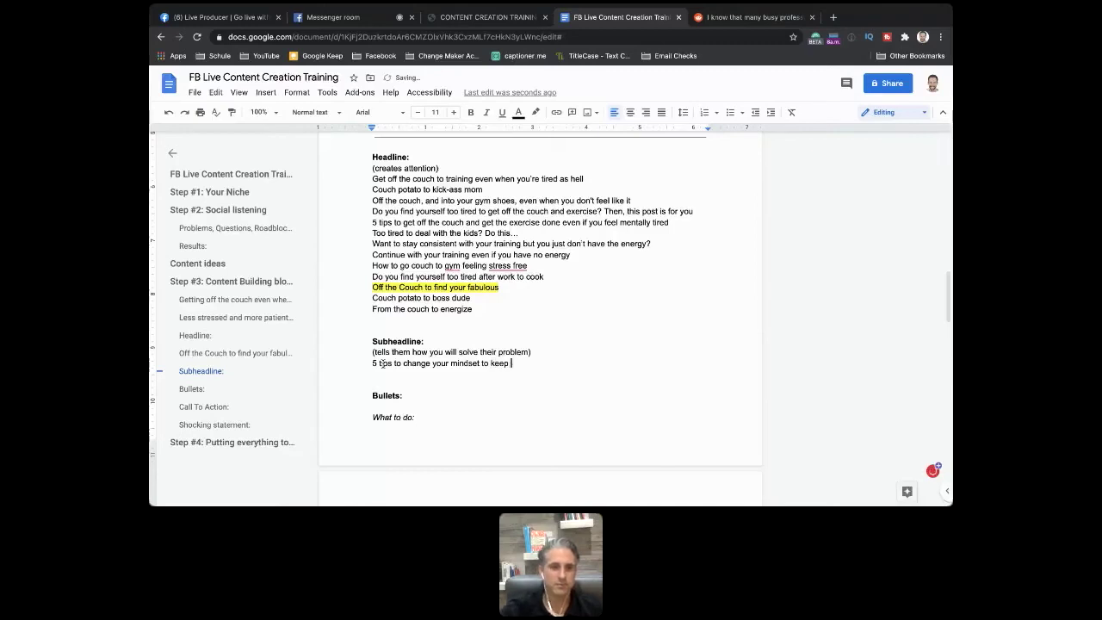
type("p with you")
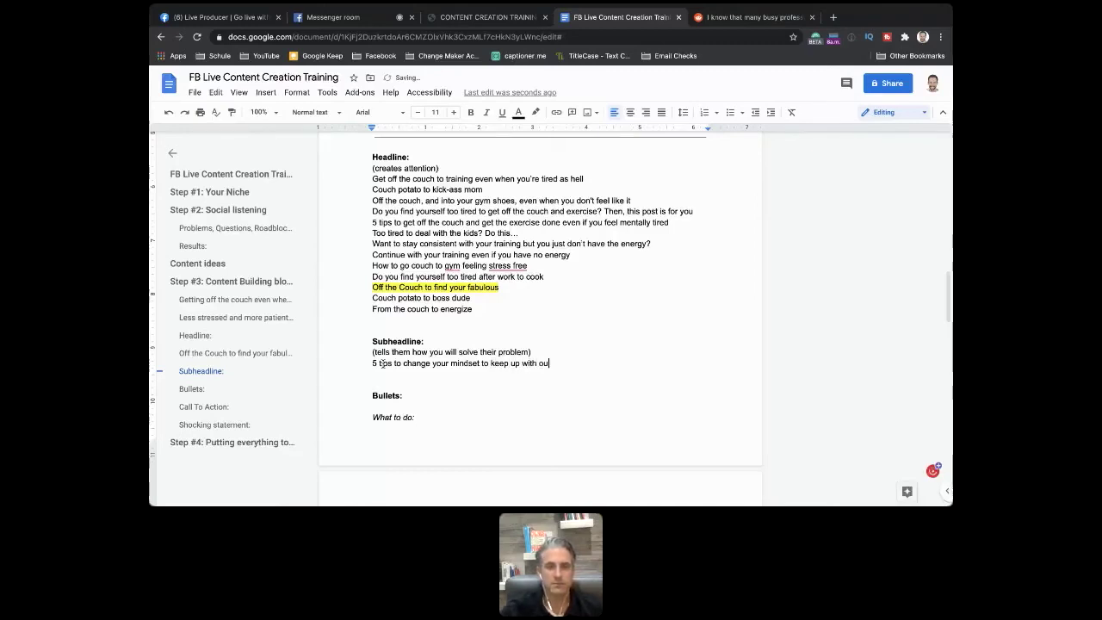
type("r")
key("BackSpace")
key("BackSpace")
key("BackSpace")
key("BackSpace")
type("your ")
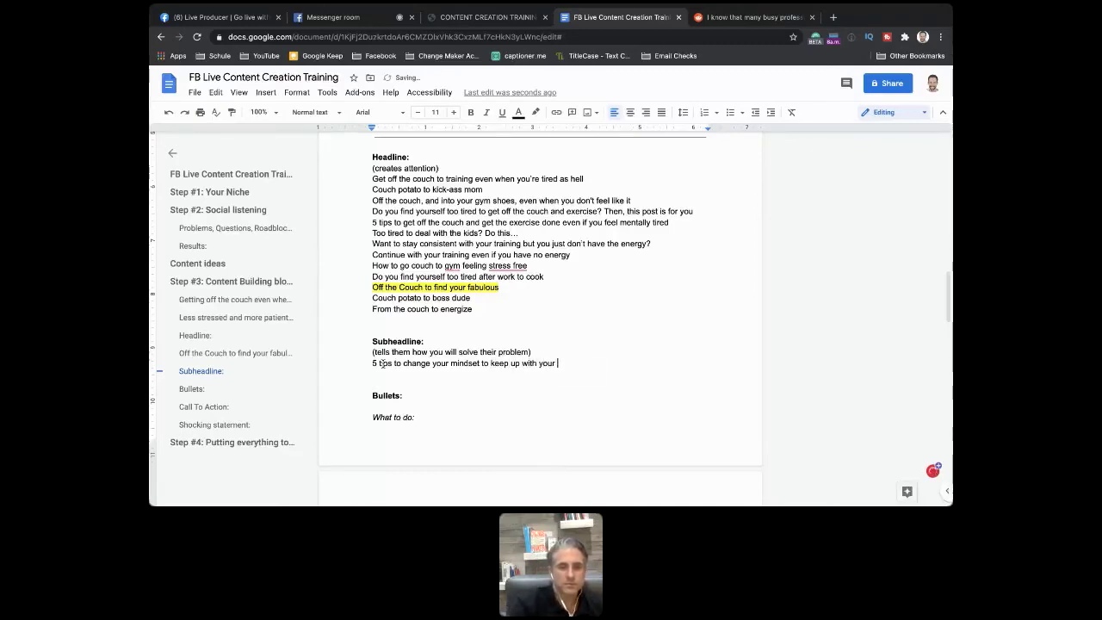
type("goals ")
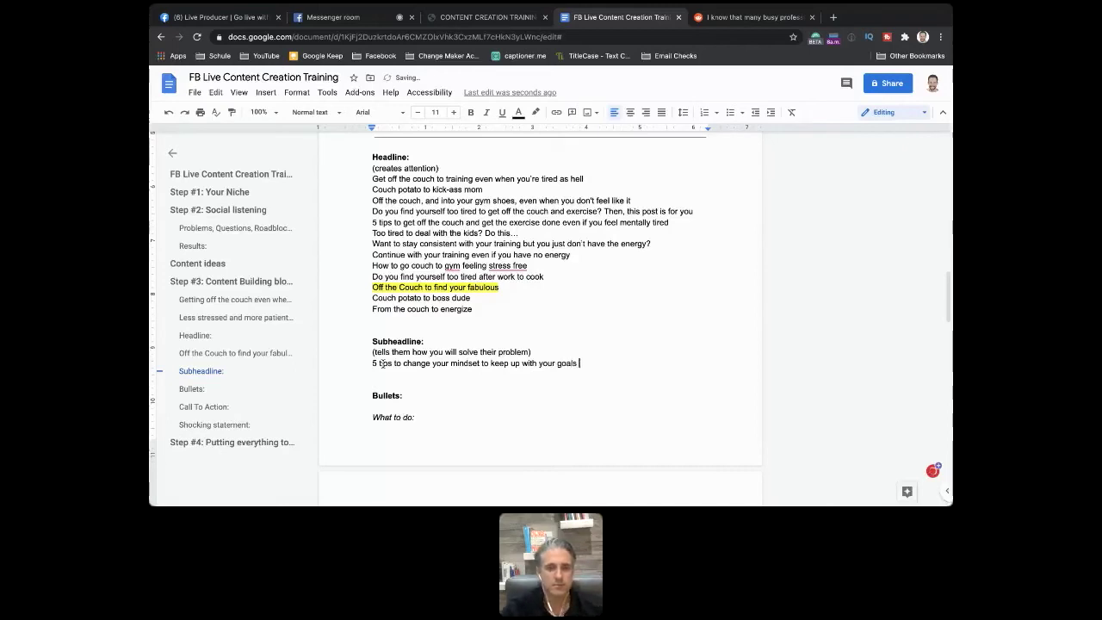
type("even when you ")
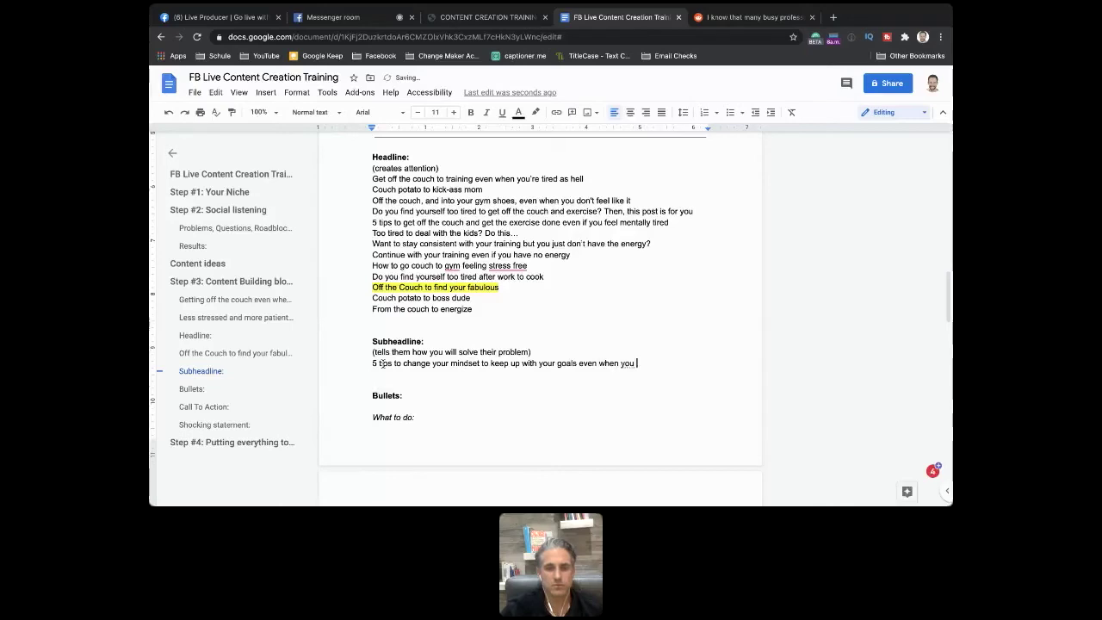
type("don't feel ")
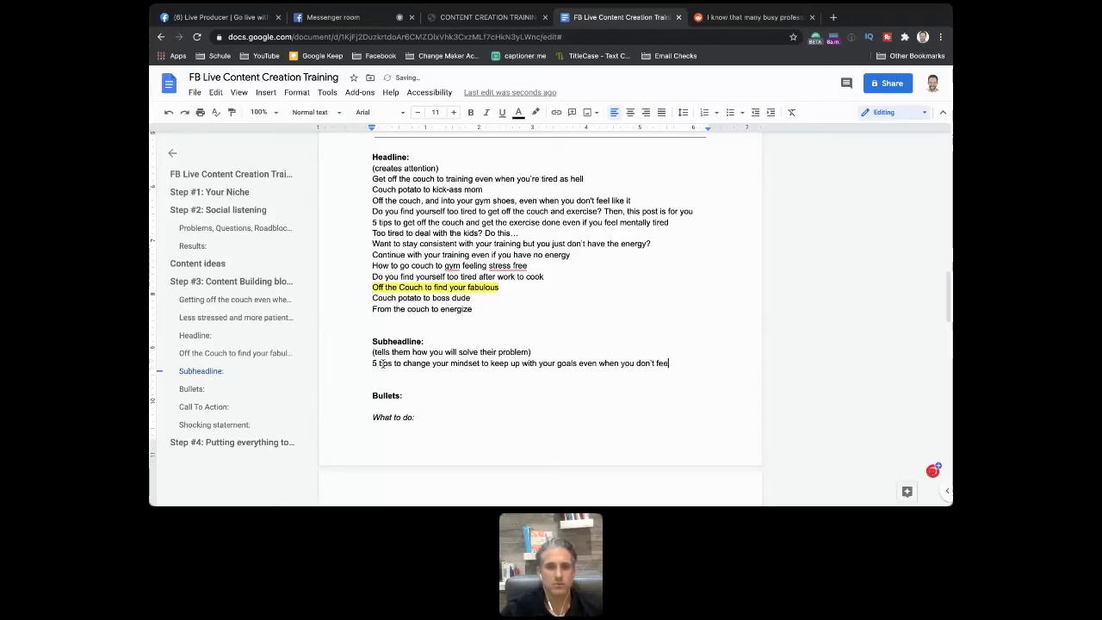
type("moving")
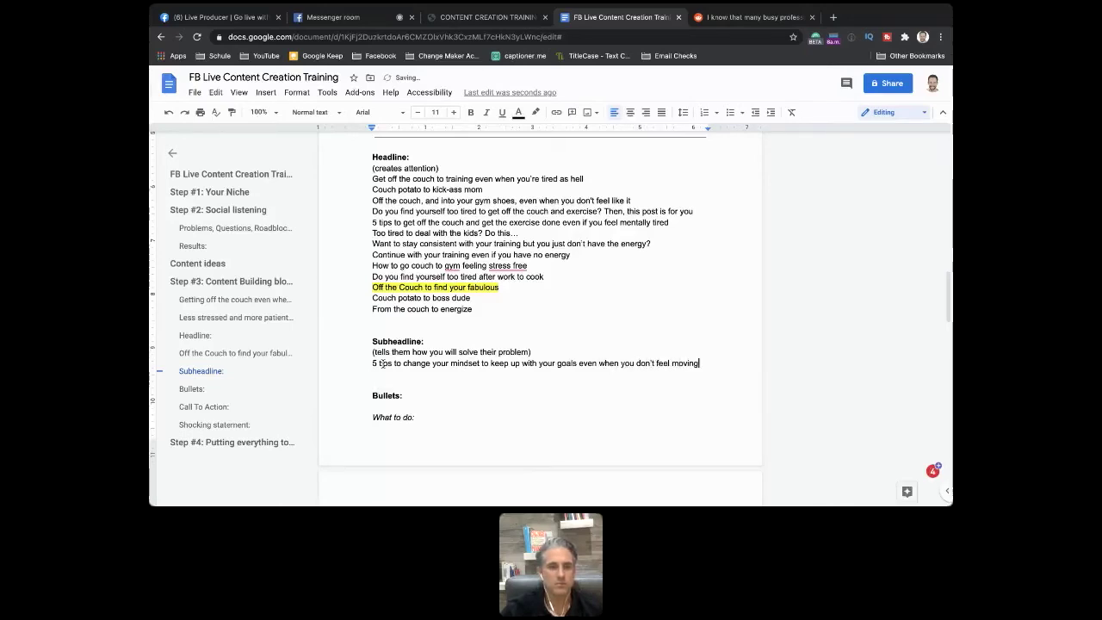
type(" today")
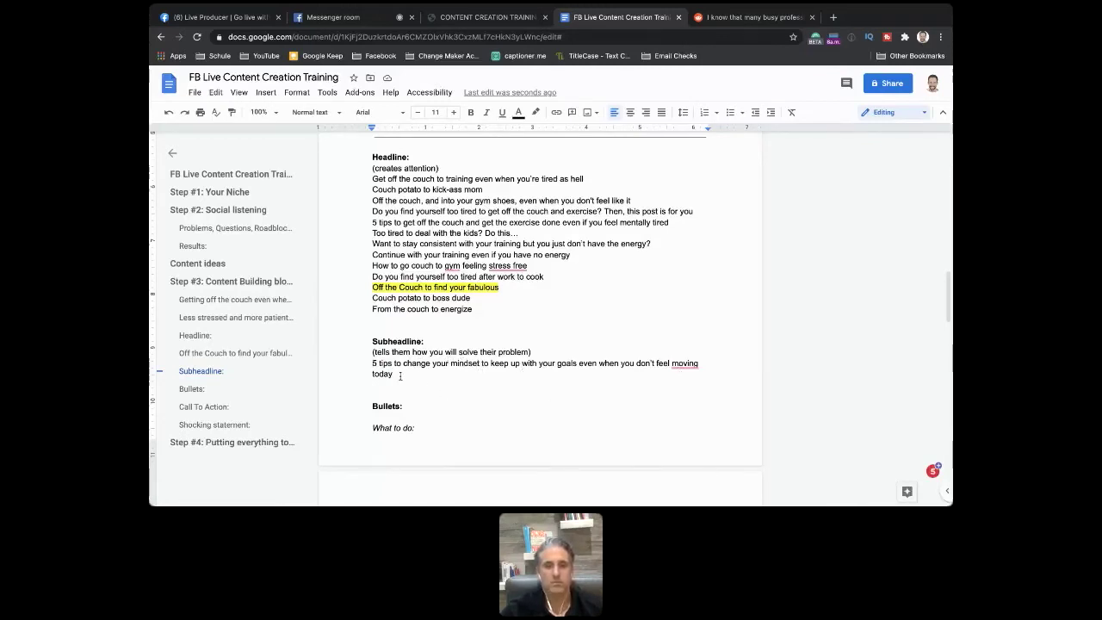
Step: Add a second subheadline line, "One trick that makes getting off the couch so much easier", accepting the suggested correction of "of" to "off"
key("Return")
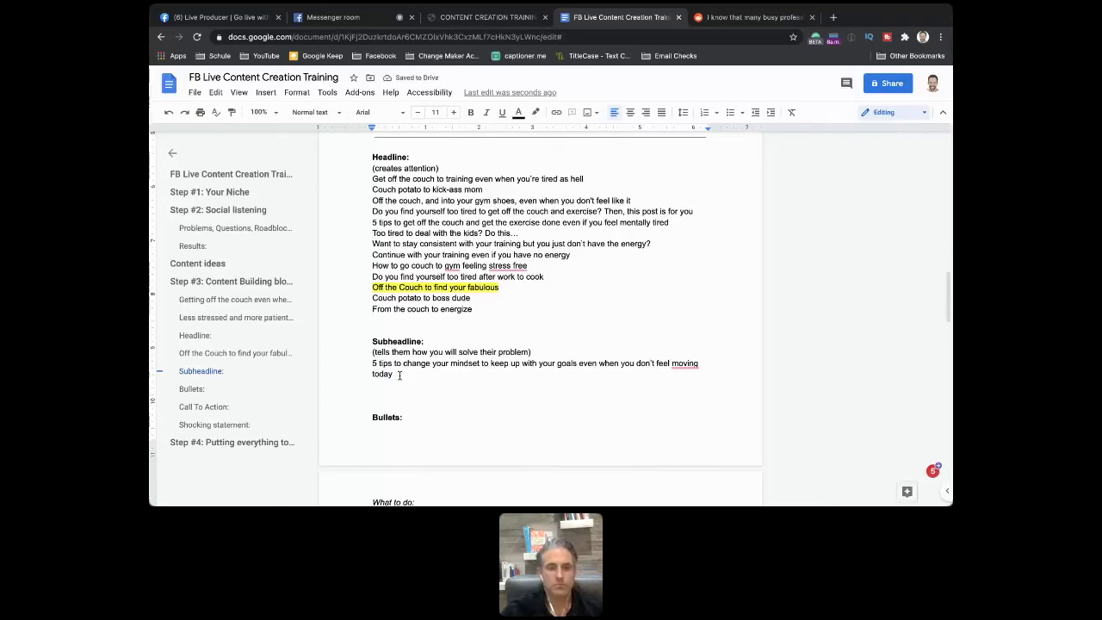
type("One")
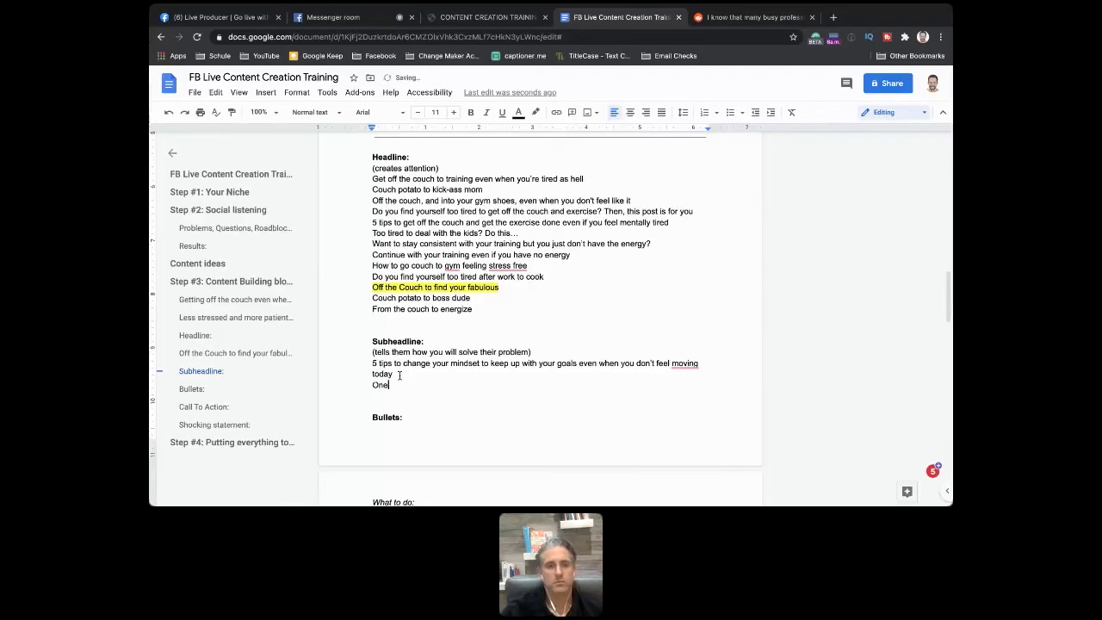
type(" tip")
key("BackSpace")
key("BackSpace")
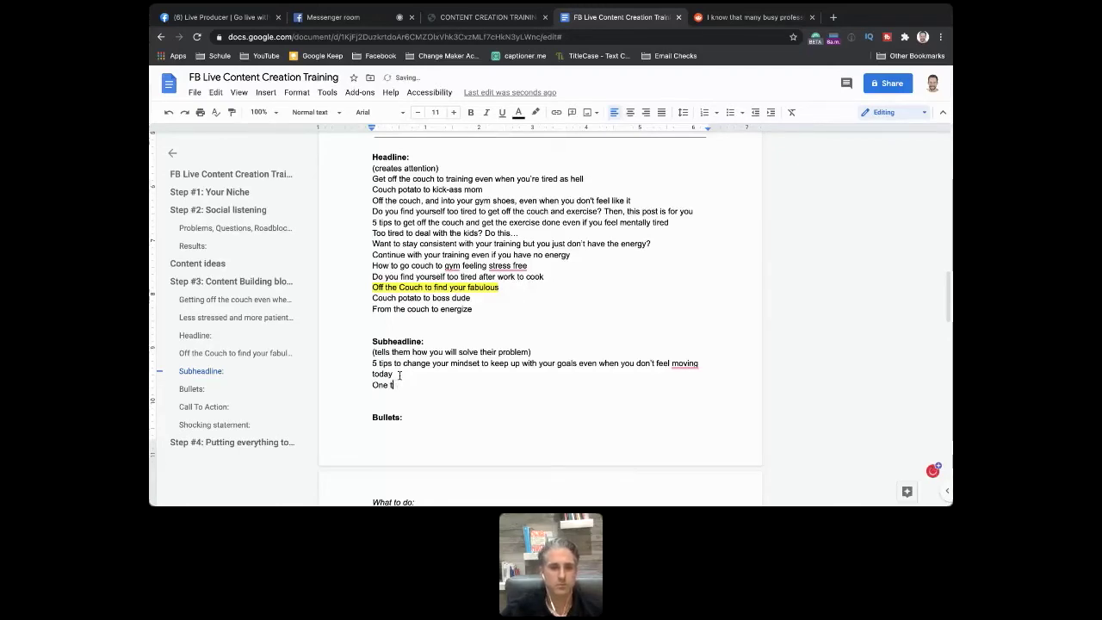
type("rick that make")
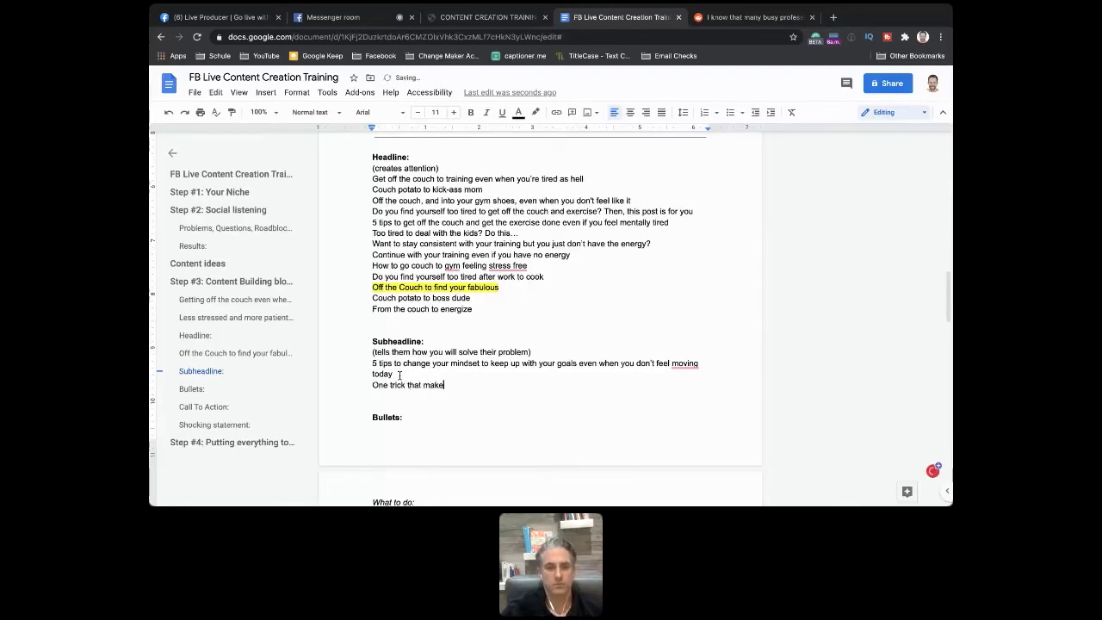
type("s getting of the")
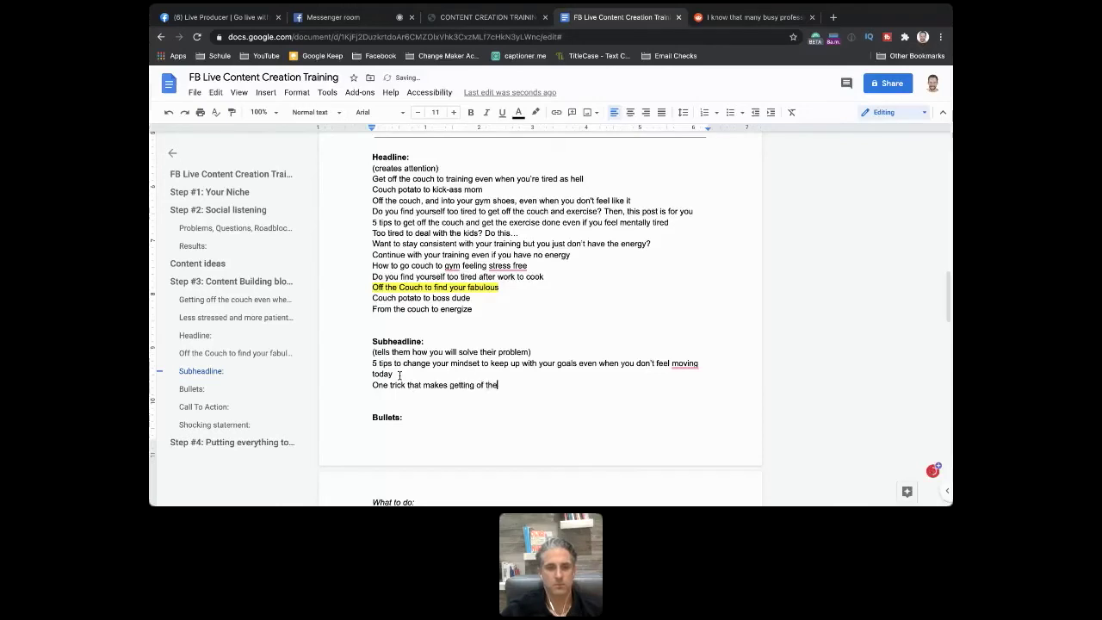
type(" coach")
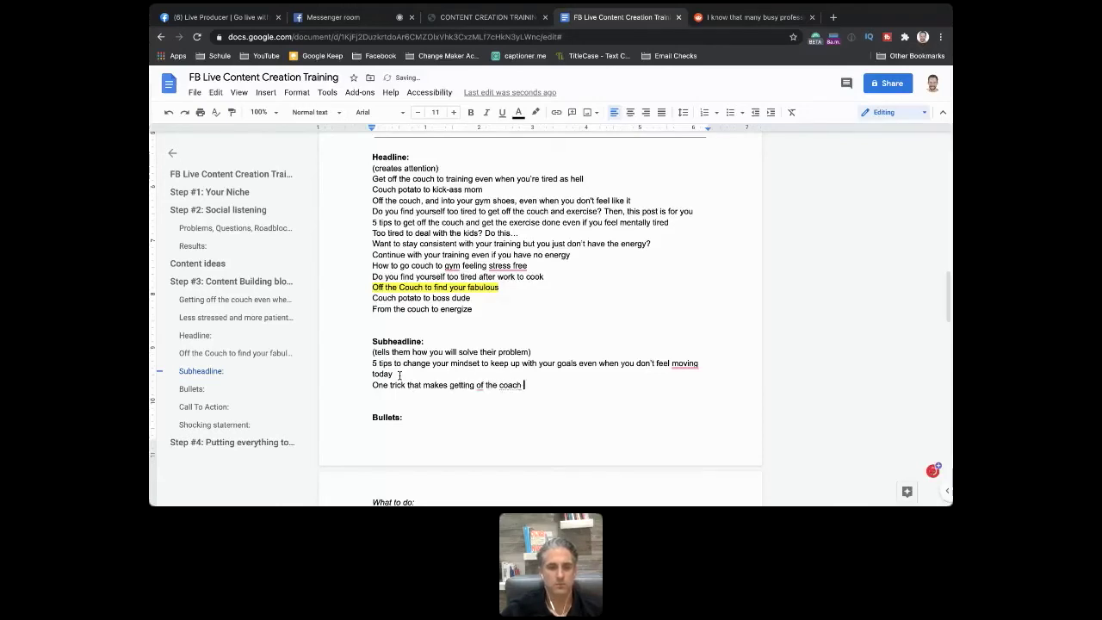
key("BackSpace")
key("BackSpace")
key("BackSpace")
key("BackSpace")
type("uch so much easier")
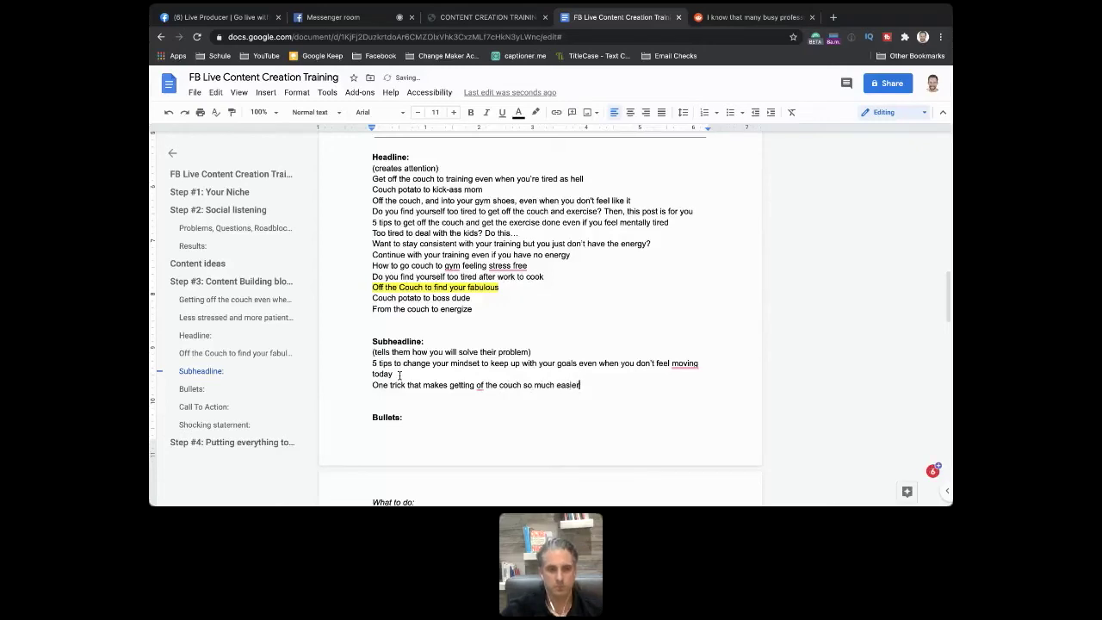
left_click(479, 385)
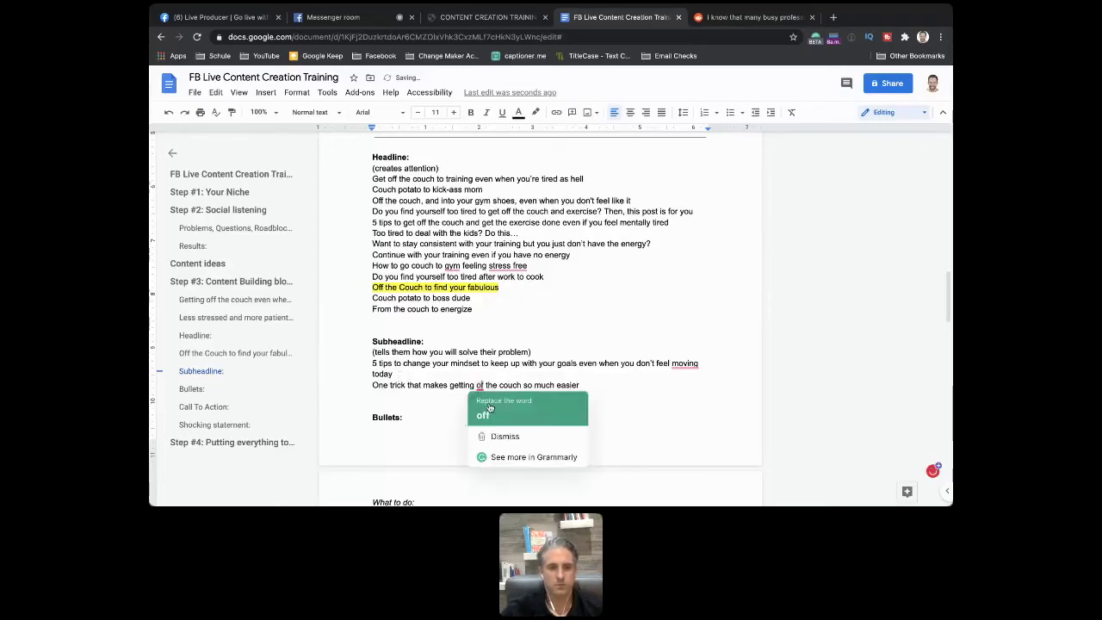
left_click(500, 413)
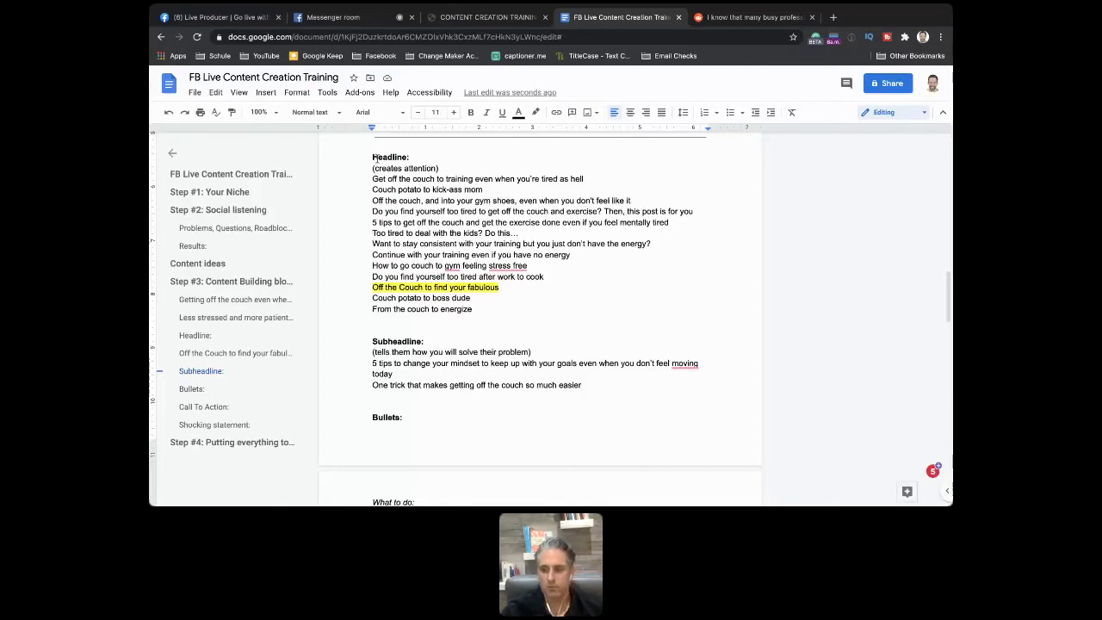
Step: Switch to the Messenger room and read the viewers' latest comments for subheadline ideas
left_click(340, 16)
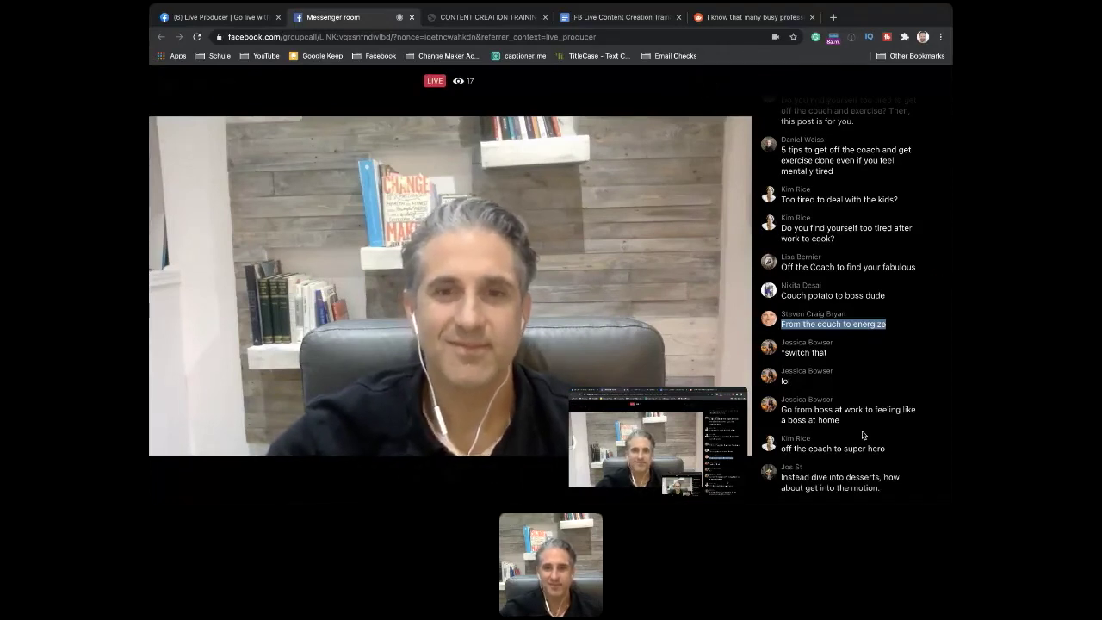
mouse_move(848, 434)
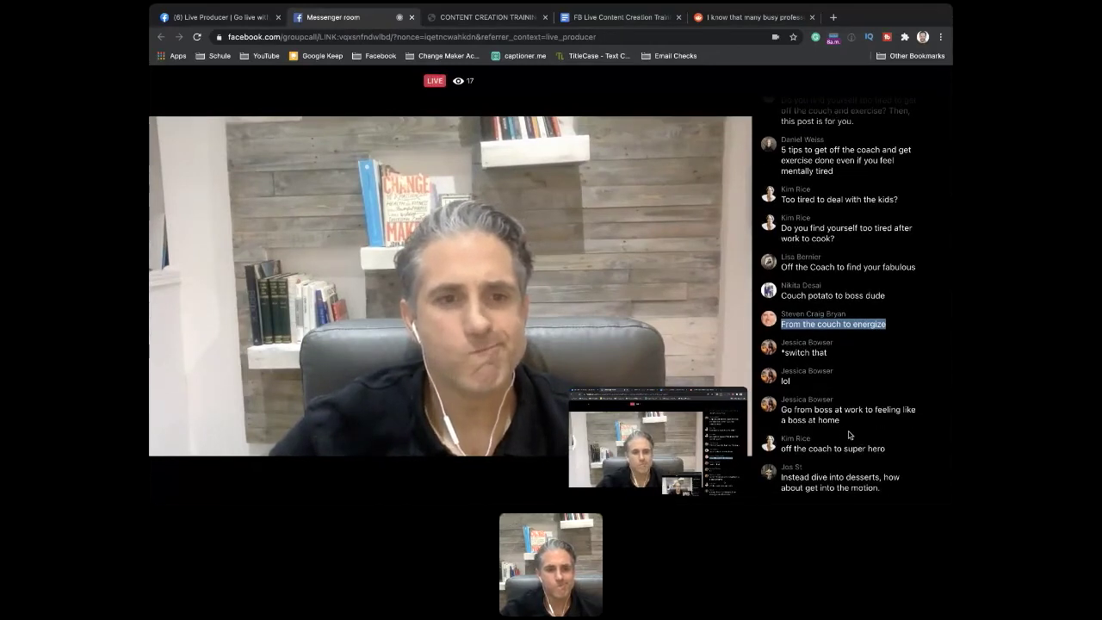
mouse_move(596, 182)
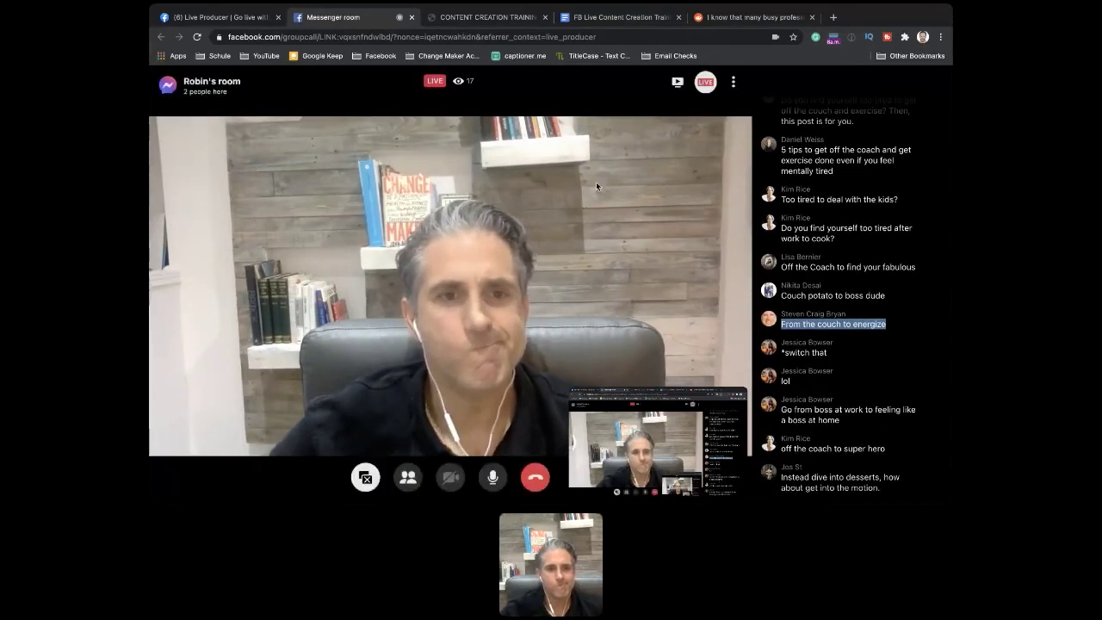
Step: Return to the FB Live Content Creation Training document and review the highlighted story points, the headline list and the subheadlines written so far
left_click(620, 17)
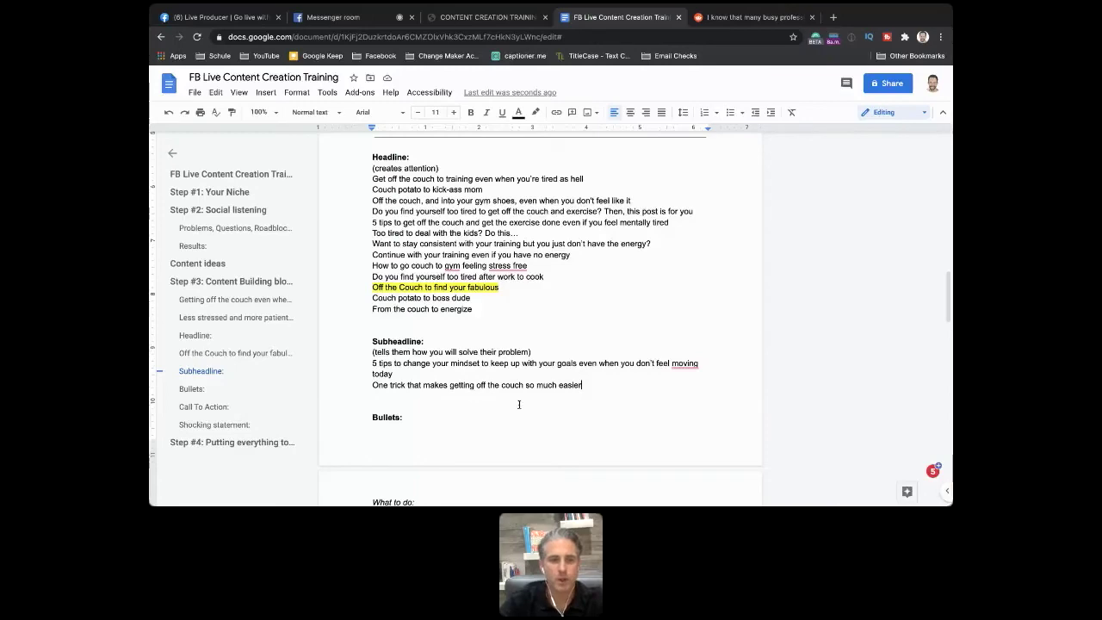
scroll(519, 403, "up", 5)
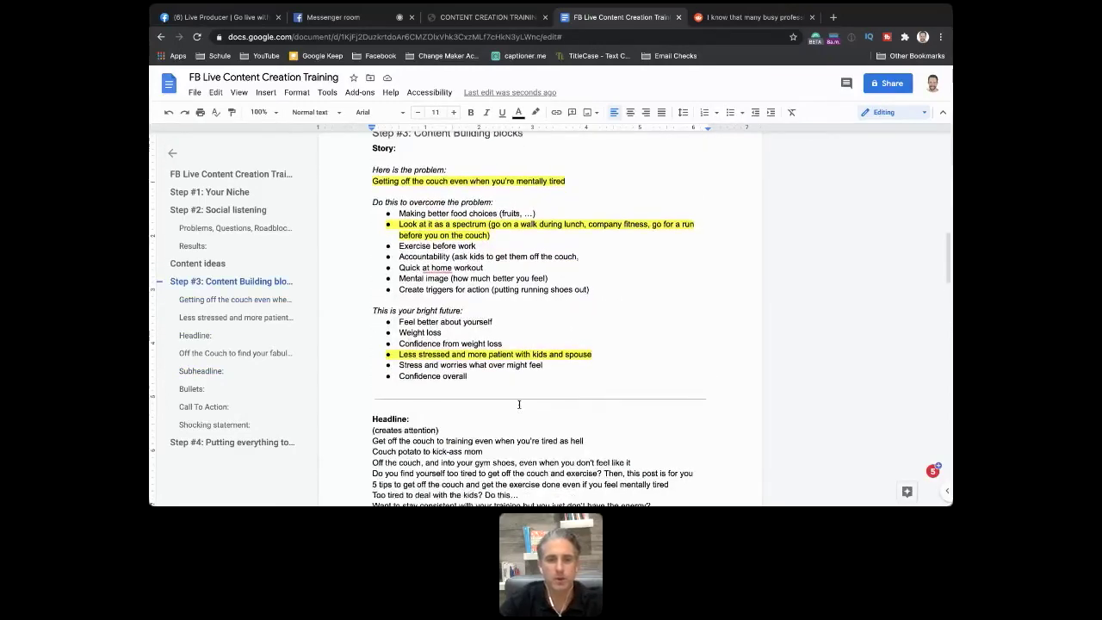
scroll(519, 404, "down", 1)
scroll(519, 404, "down", 5)
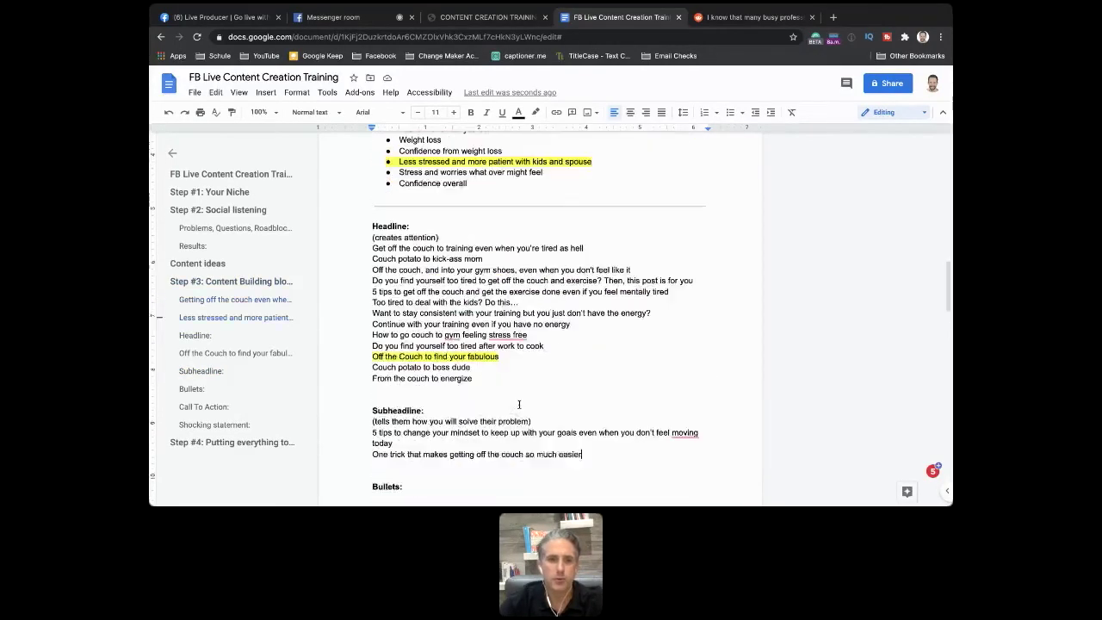
scroll(519, 403, "down", 1)
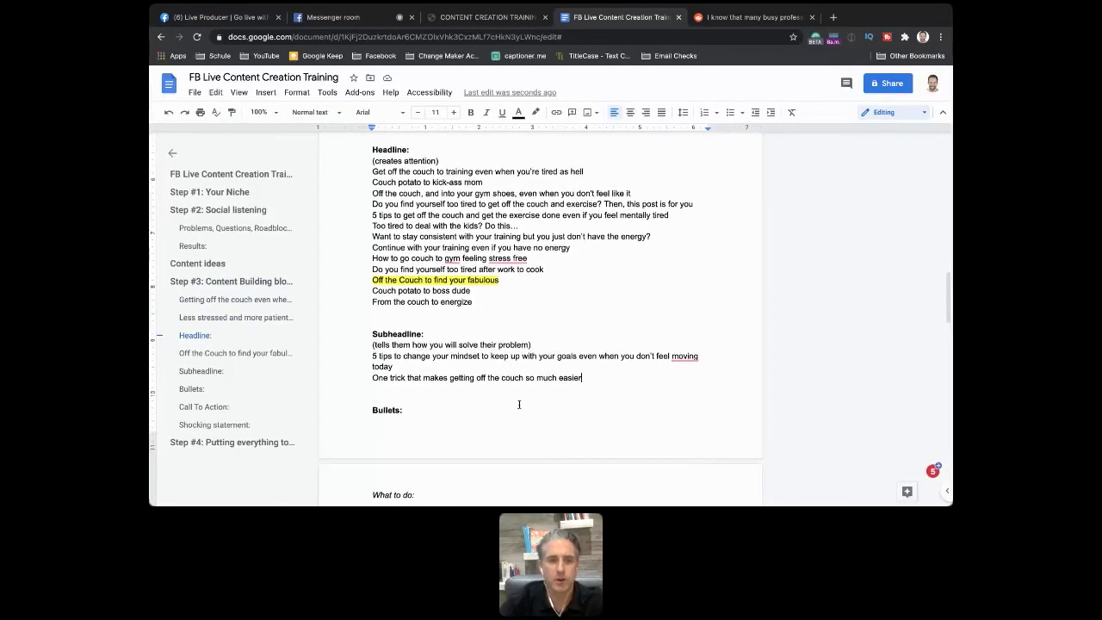
scroll(519, 404, "up", 1)
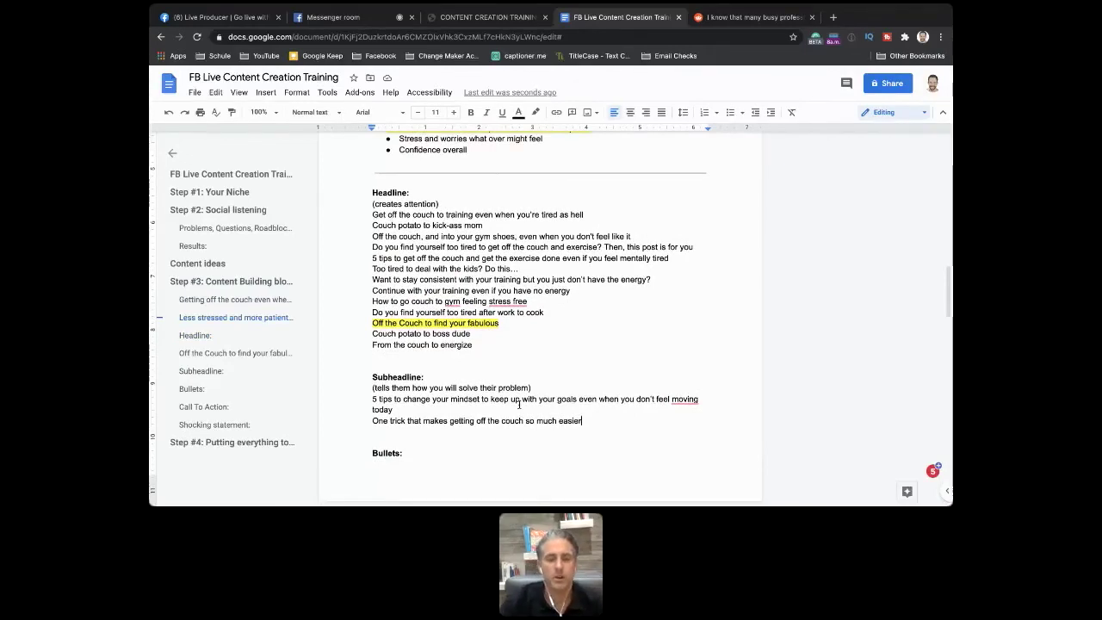
scroll(519, 404, "up", 1)
scroll(519, 404, "down", 1)
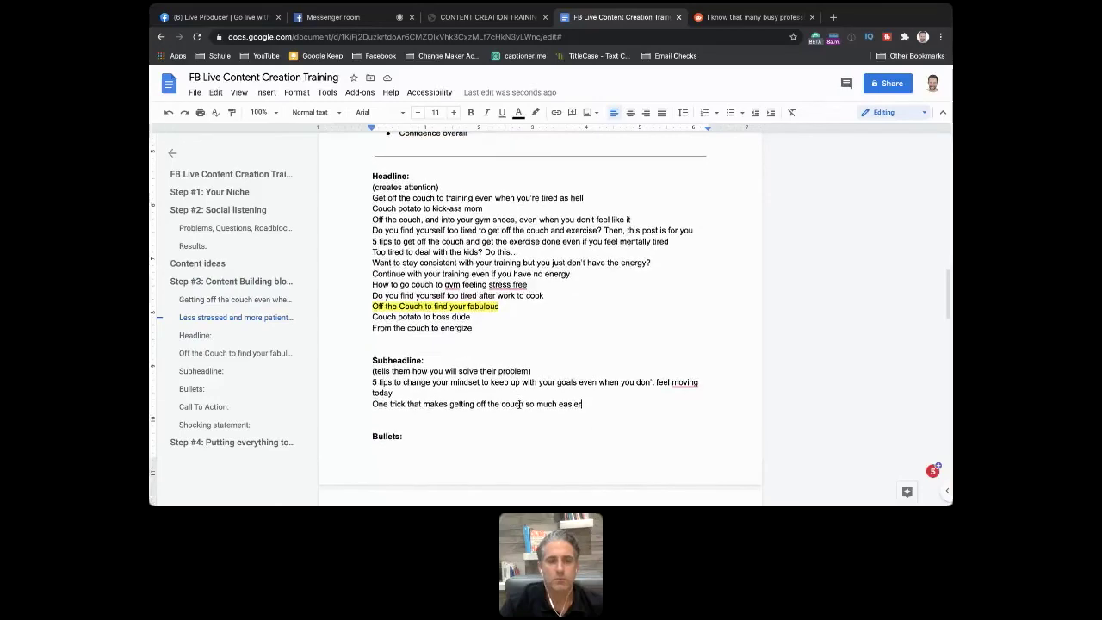
scroll(519, 404, "up", 1)
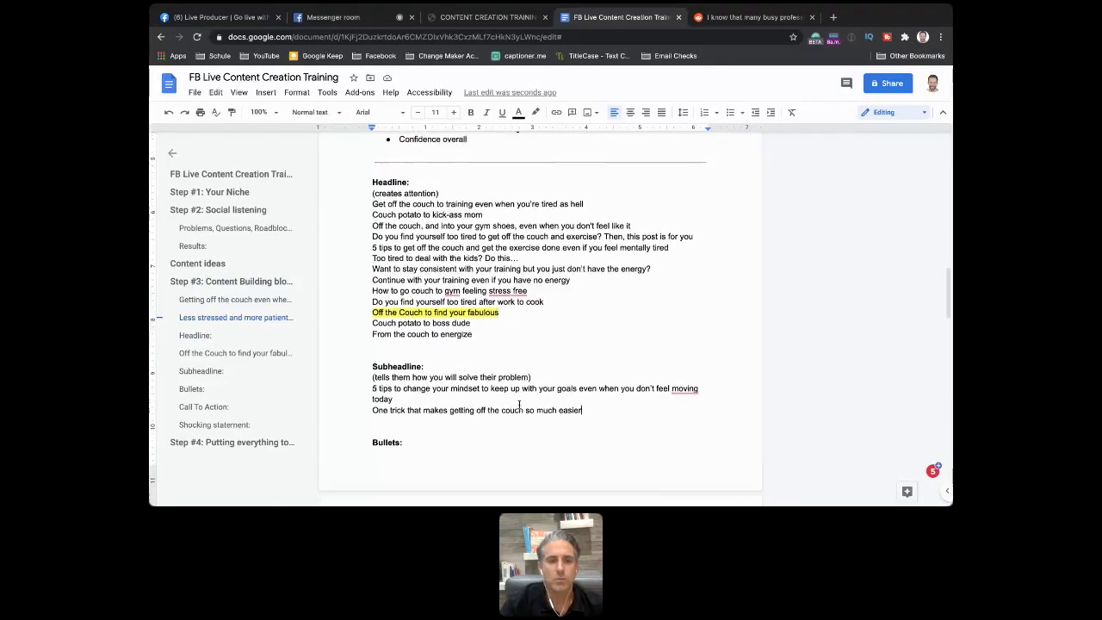
Step: Add the idea "Three tips to keep moving even after a long day at work" at the end of the Subheadline list, followed by a new line
scroll(519, 403, "down", 1)
scroll(519, 404, "up", 2)
scroll(519, 404, "up", 2)
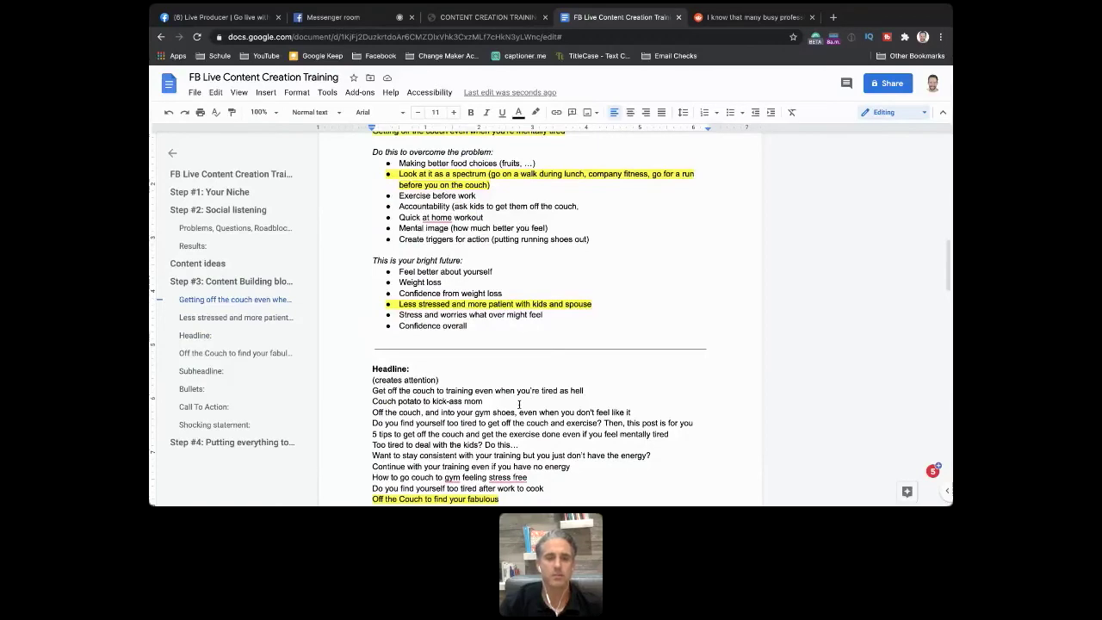
scroll(519, 404, "down", 5)
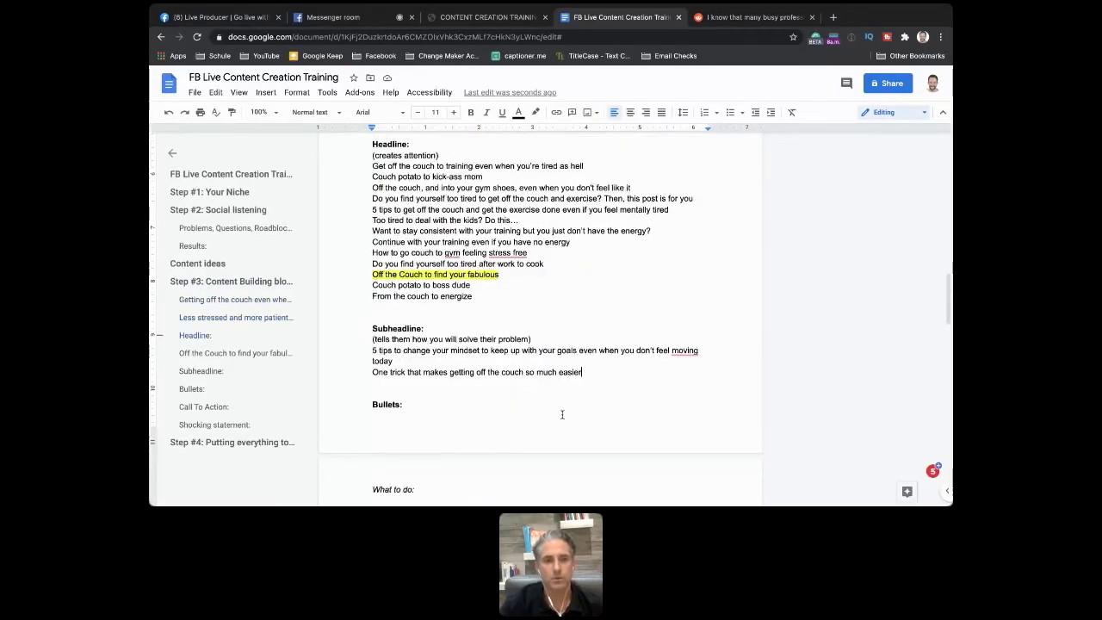
key("Return")
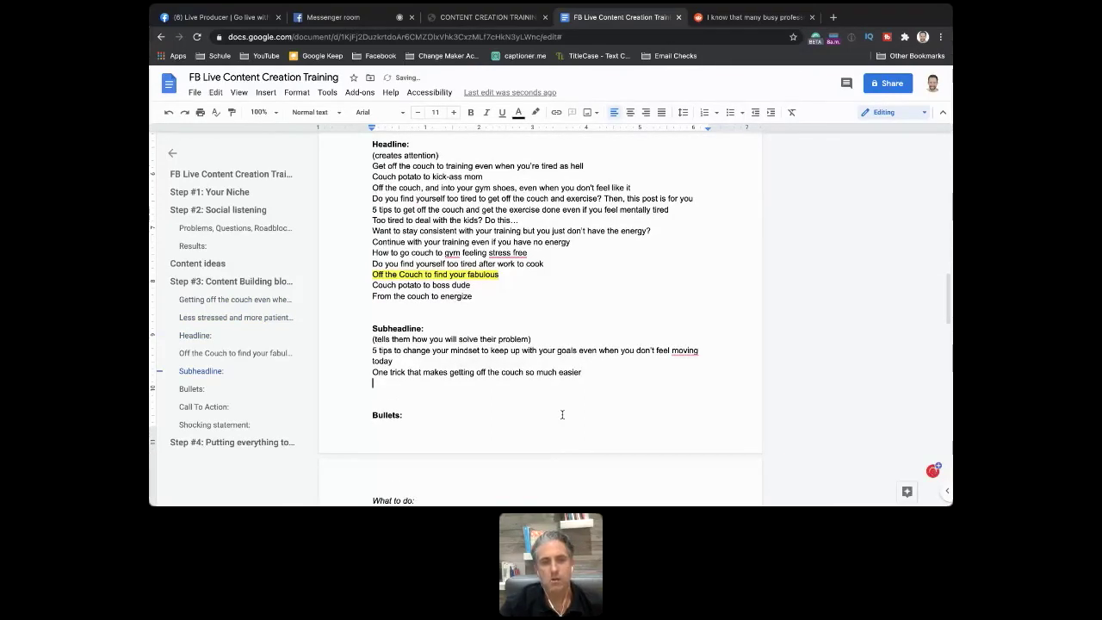
type("Three tips to")
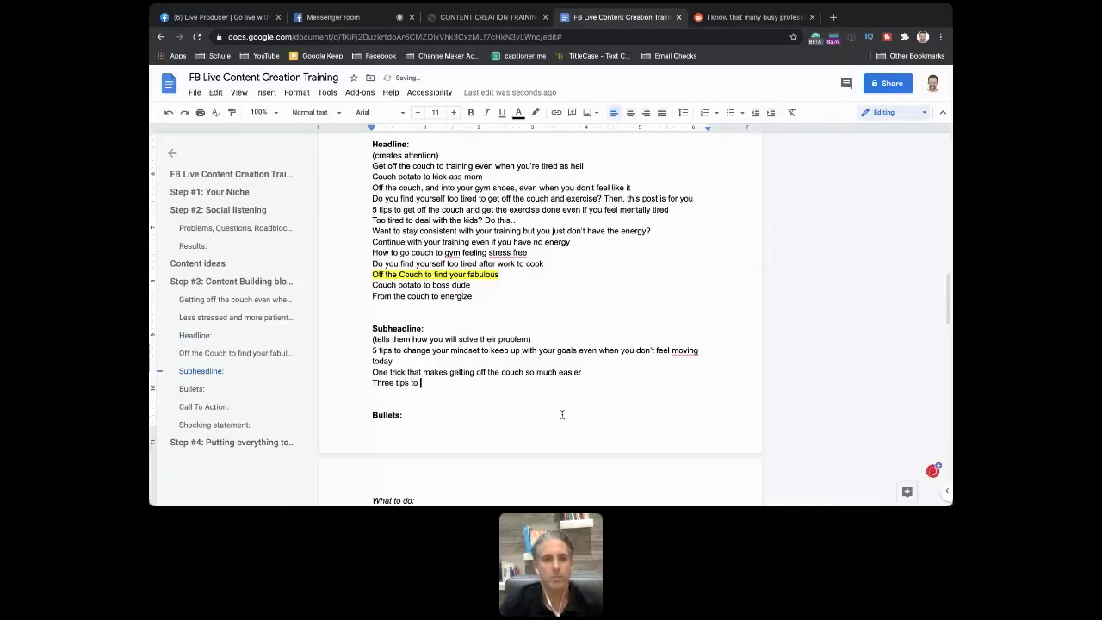
type("keep moving")
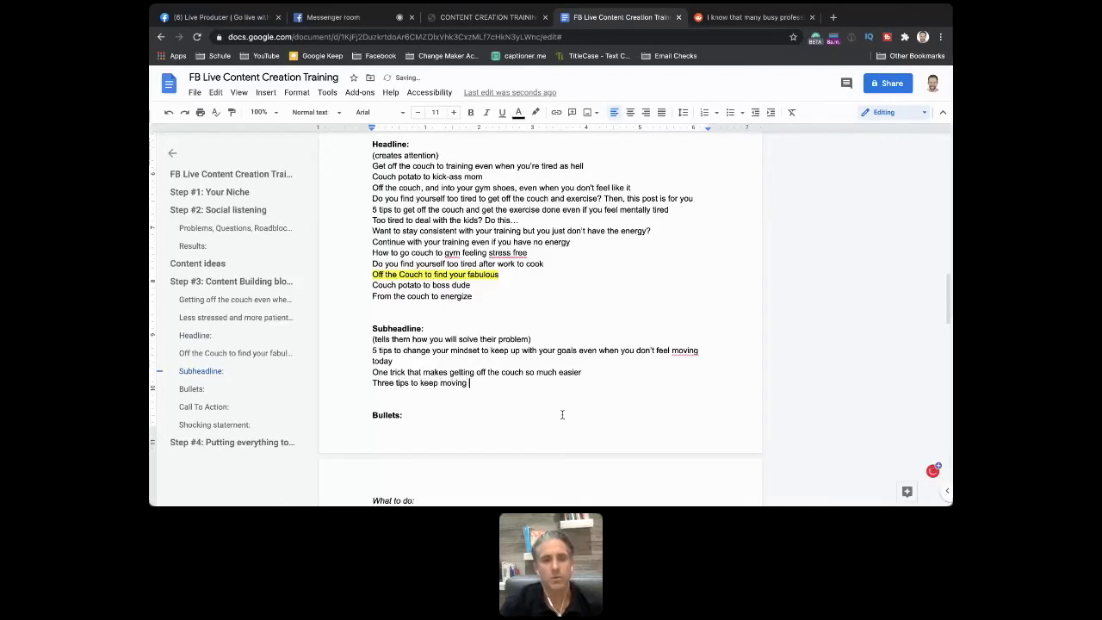
type(" even a")
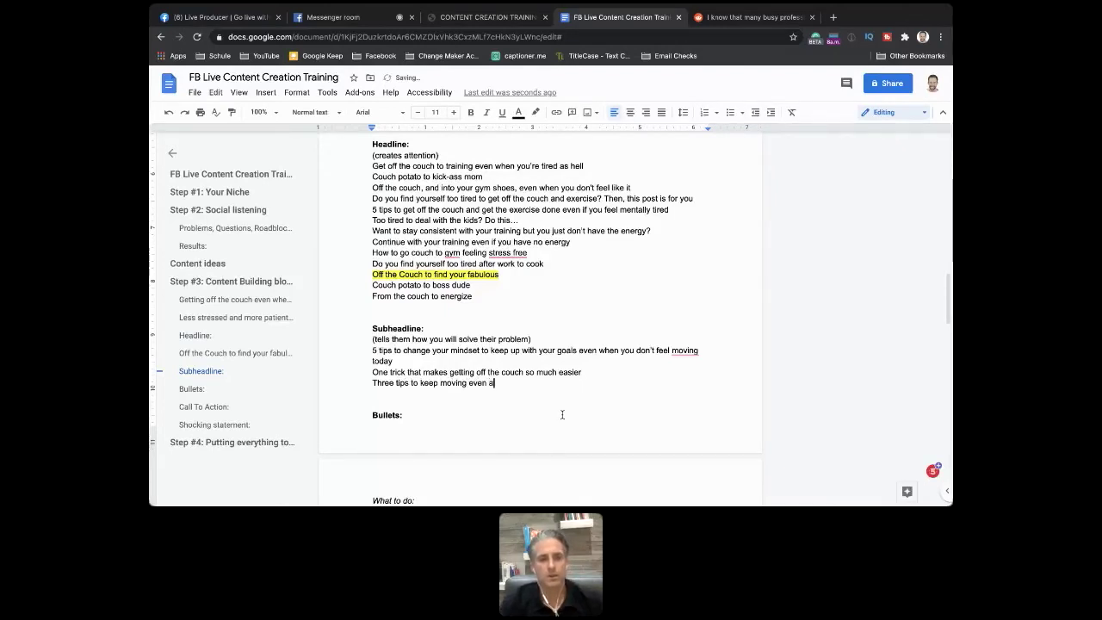
type("fter a long day")
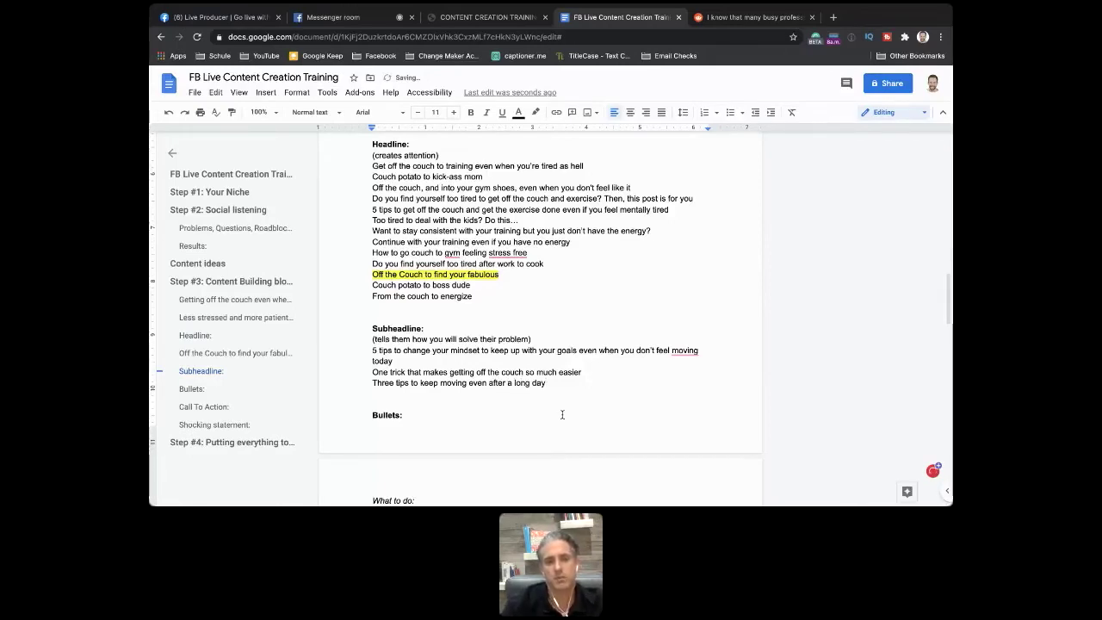
type(" a")
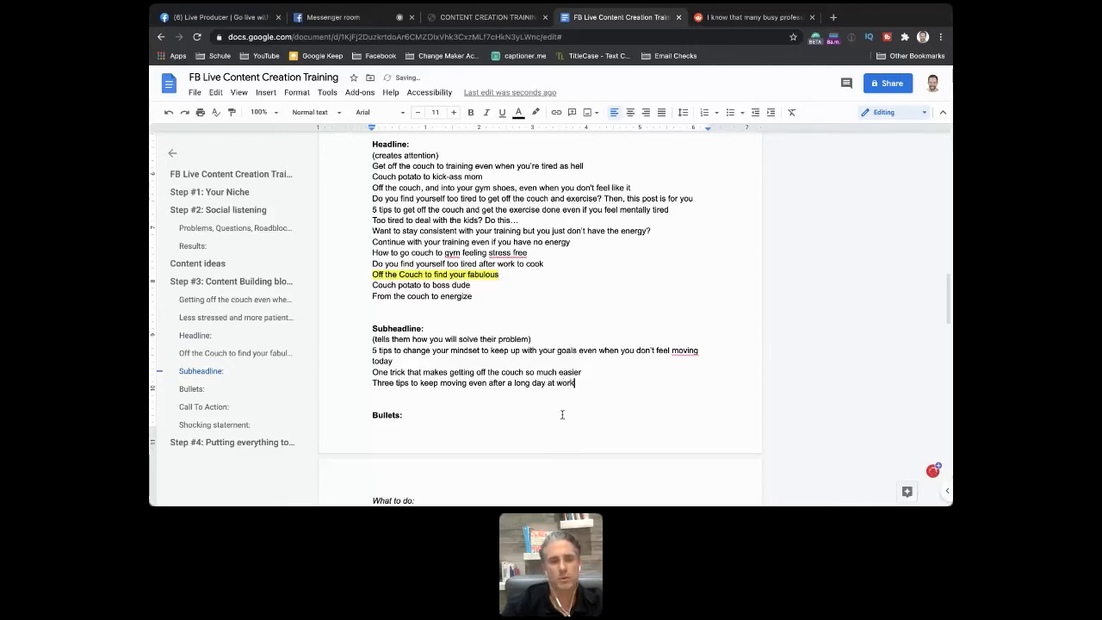
type("t work")
key("Return")
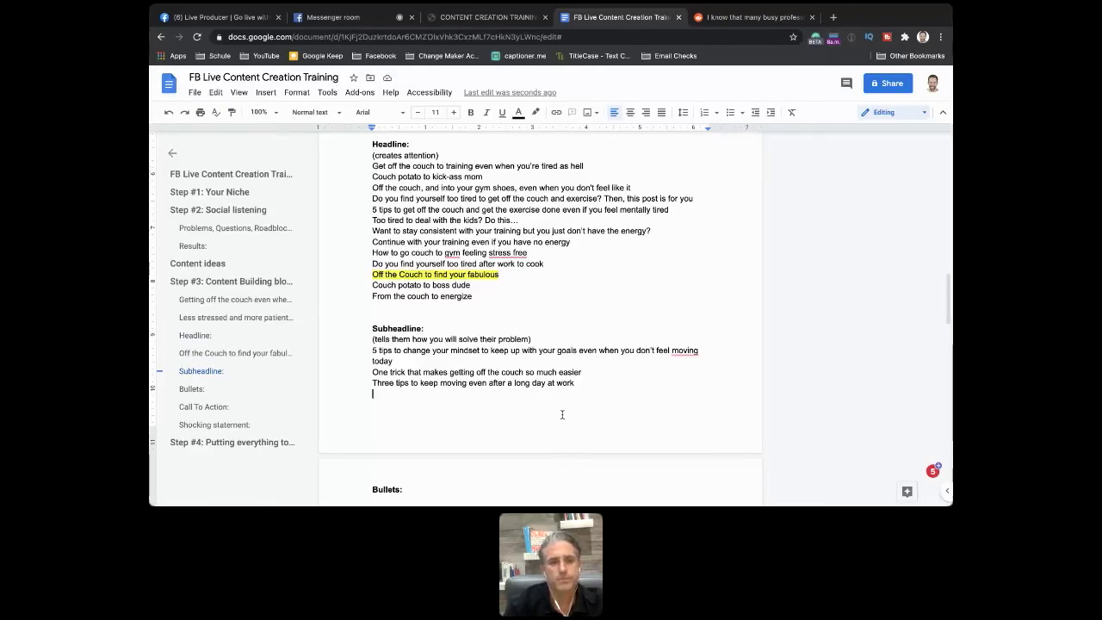
type("One mind")
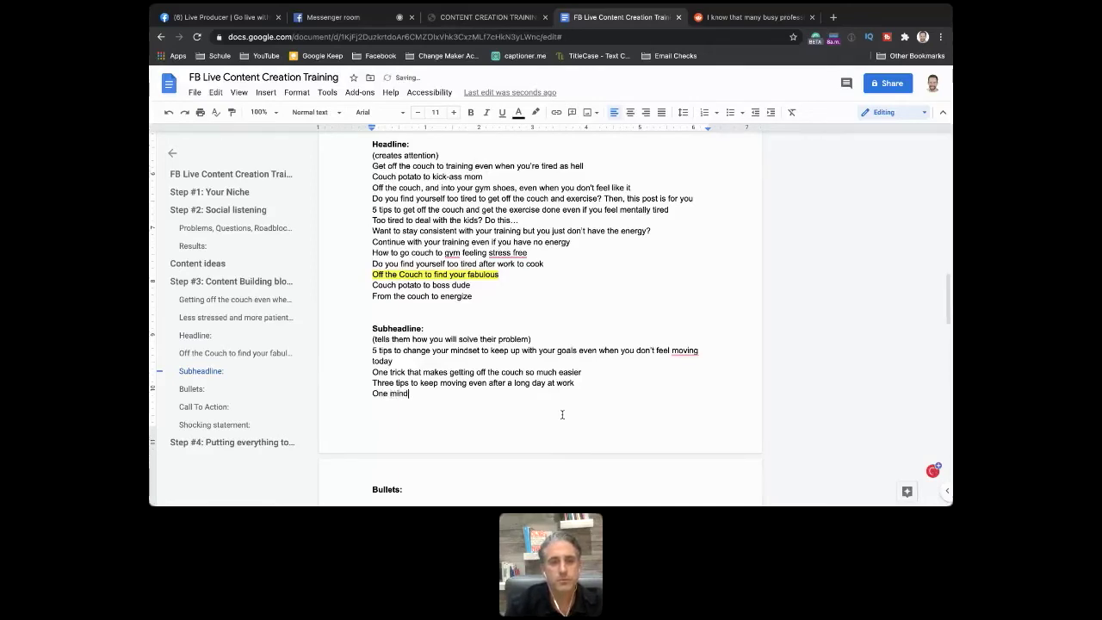
key("BackSpace")
key("BackSpace")
key("BackSpace")
key("BackSpace")
key("BackSpace")
key("BackSpace")
key("BackSpace")
key("BackSpace")
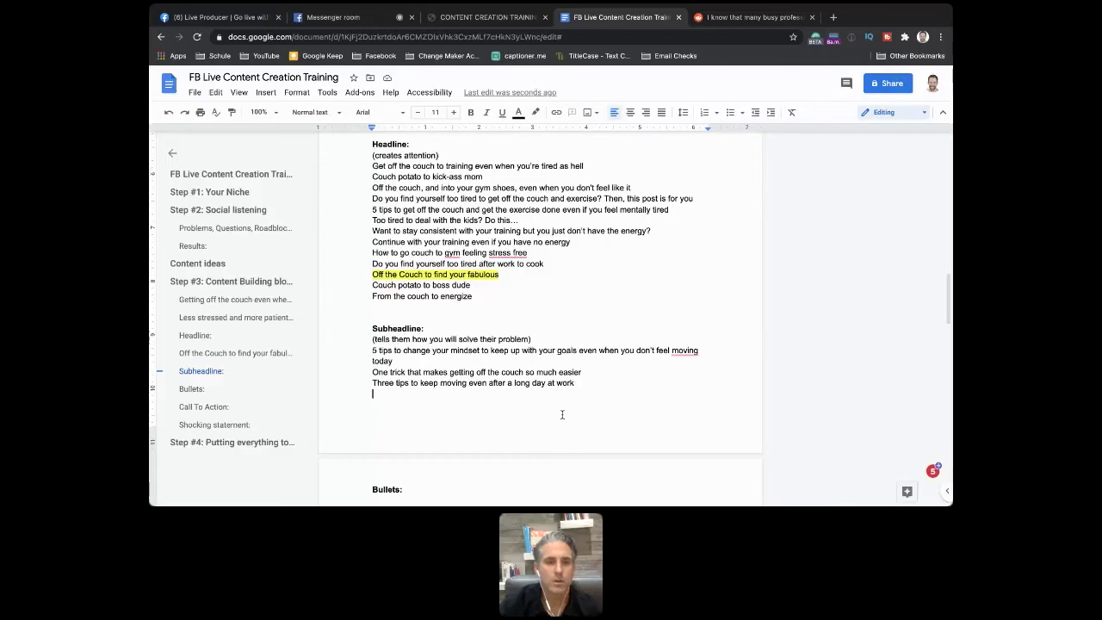
Step: Add the subheadline idea "With this one trick you will always find a way to move even when you're tired as hell"
scroll(562, 415, "up", 5)
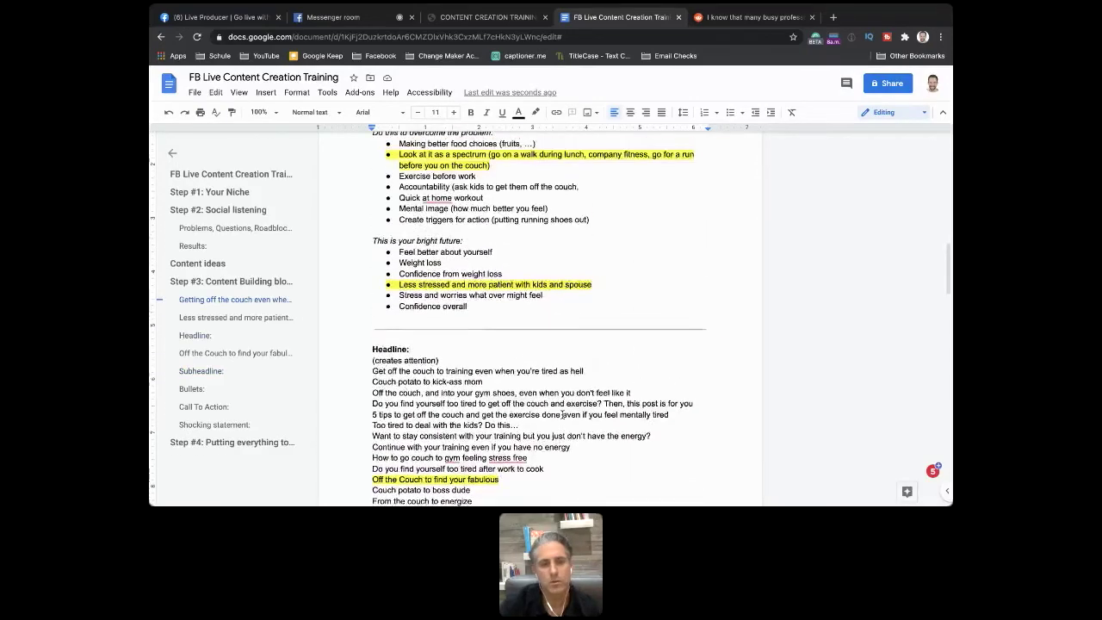
scroll(562, 415, "up", 1)
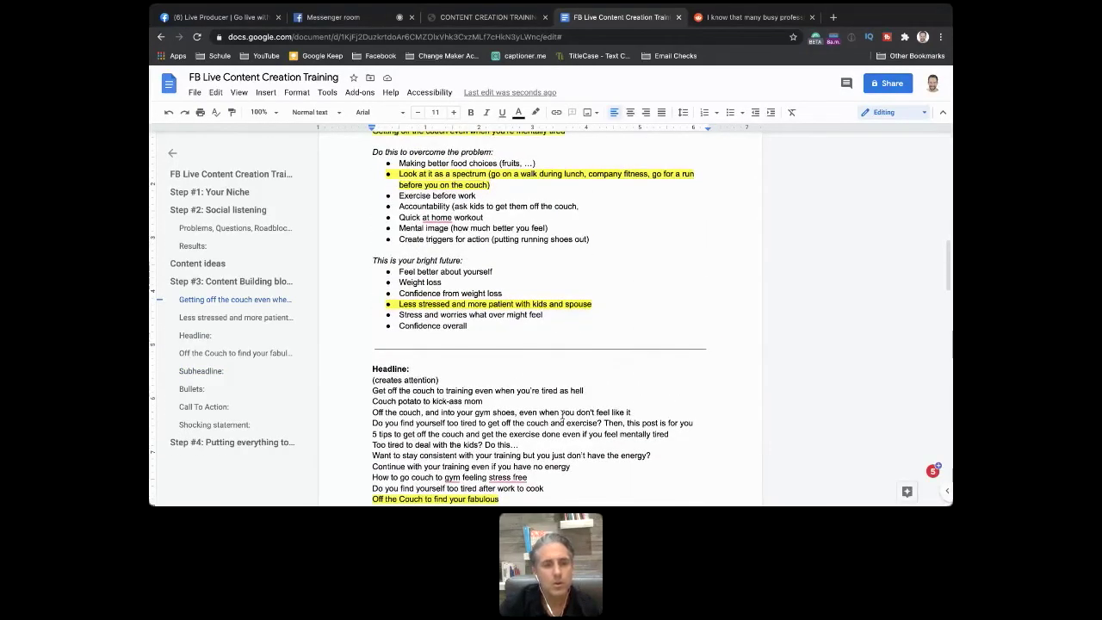
scroll(562, 415, "down", 6)
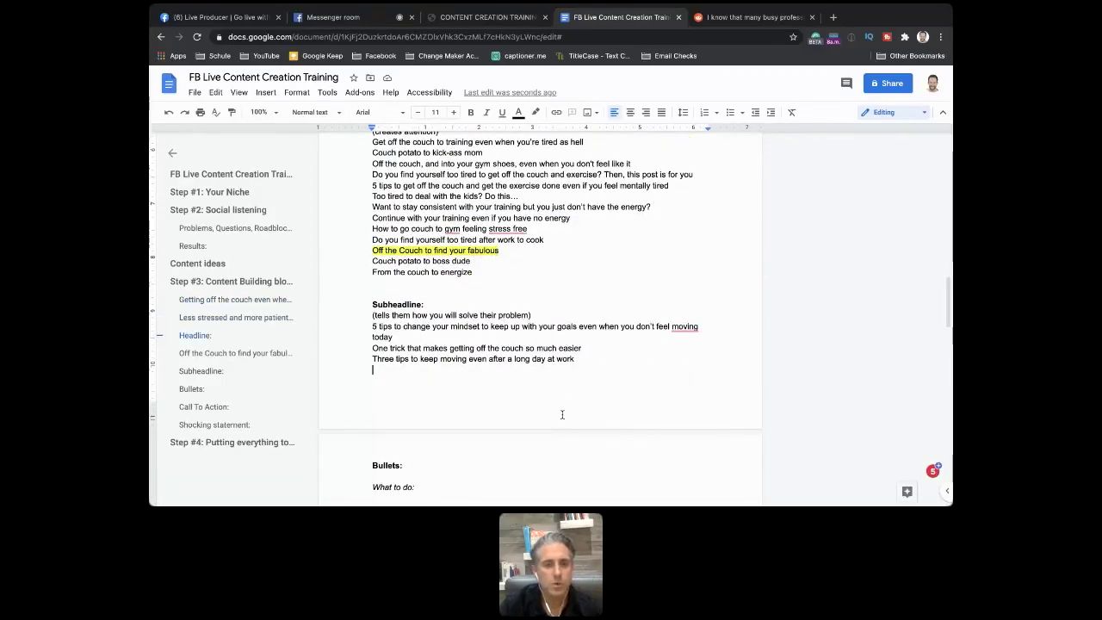
left_click(562, 415)
type("With this one ")
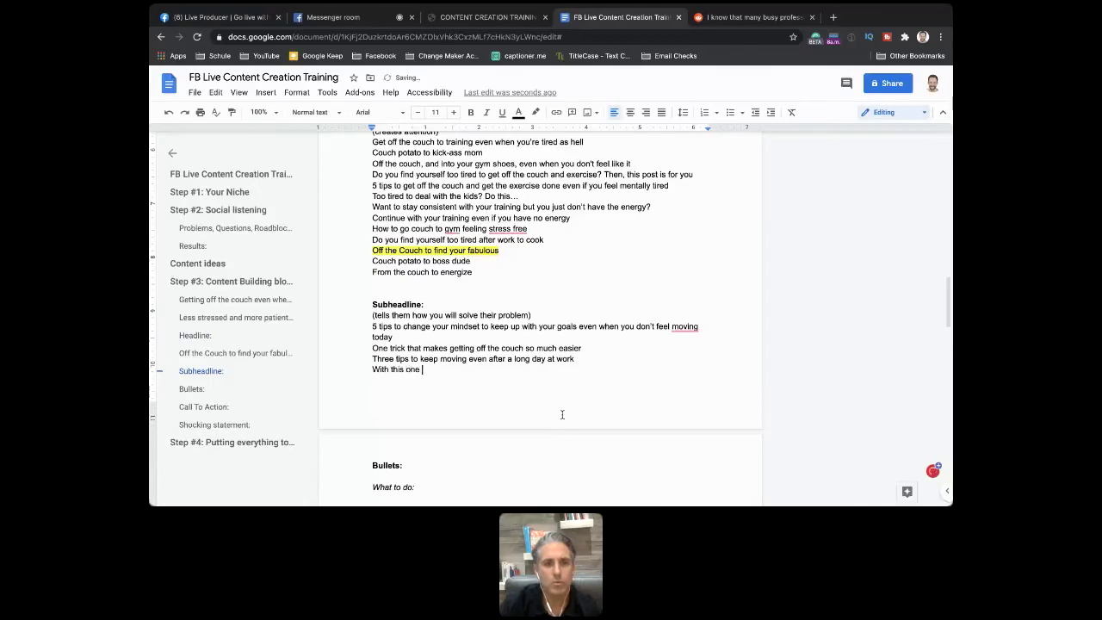
type("trick you")
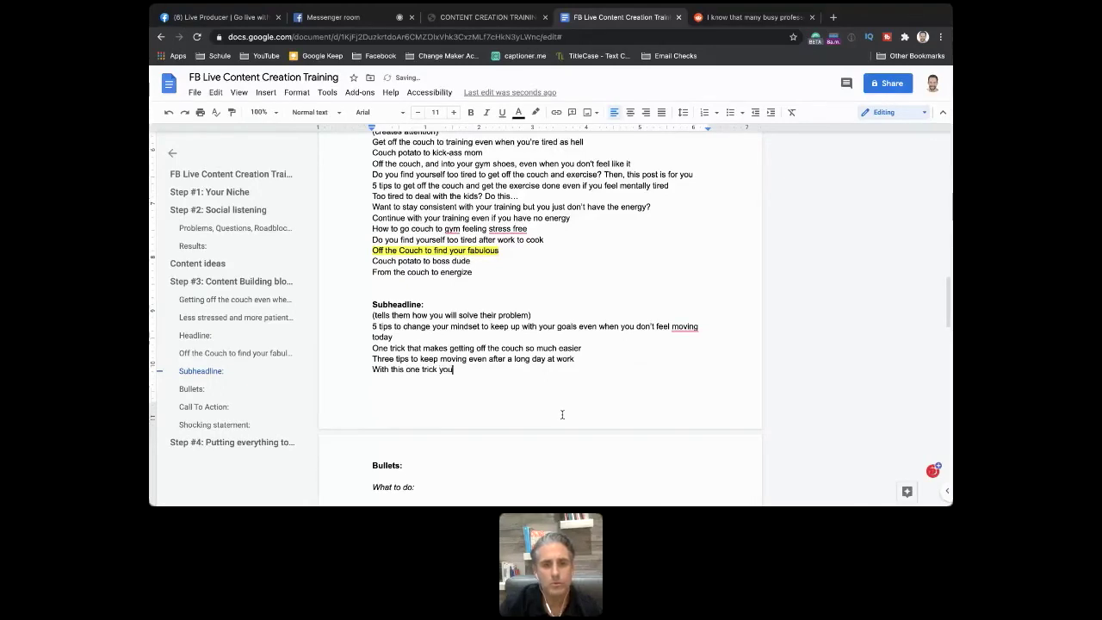
type(" will always ")
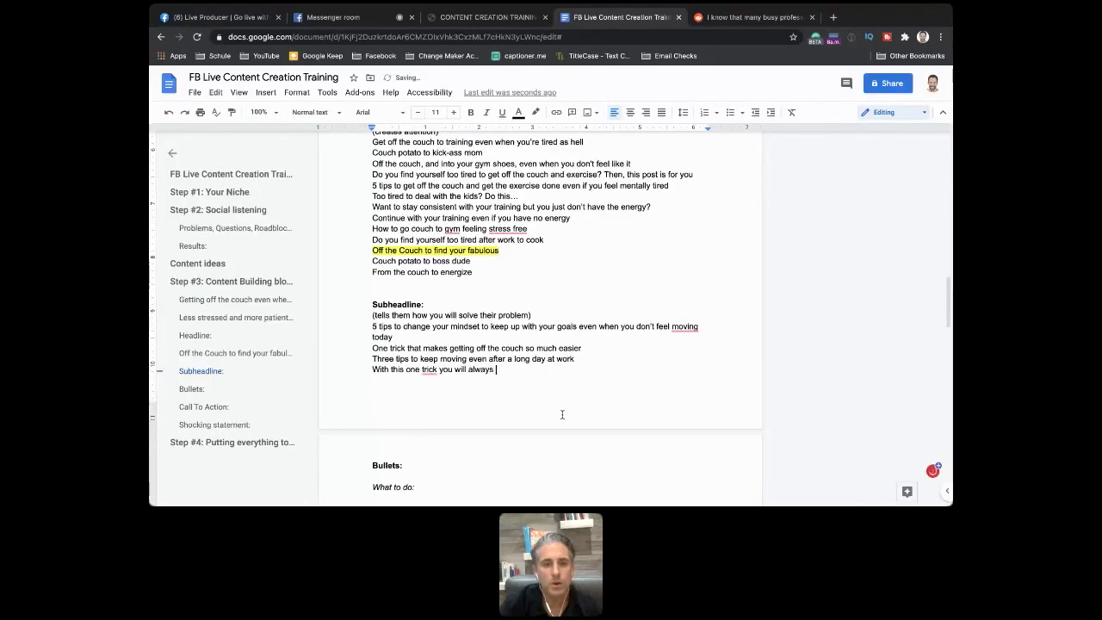
type("find a")
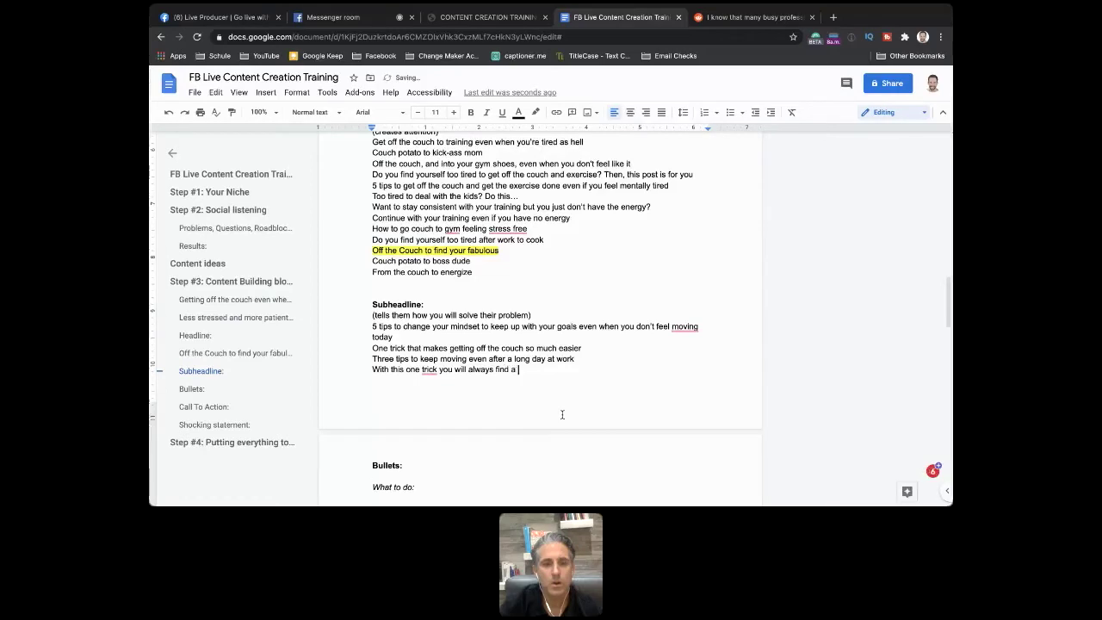
type(" way to even")
key("BackSpace")
key("BackSpace")
key("BackSpace")
key("BackSpace")
key("BackSpace")
type("m")
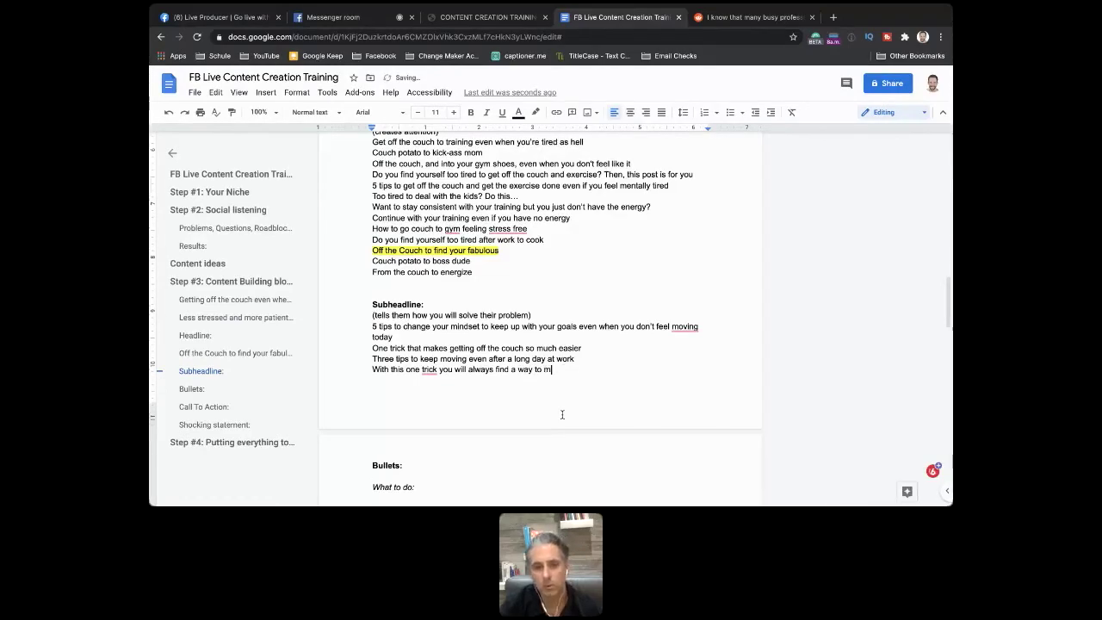
type("ove eve")
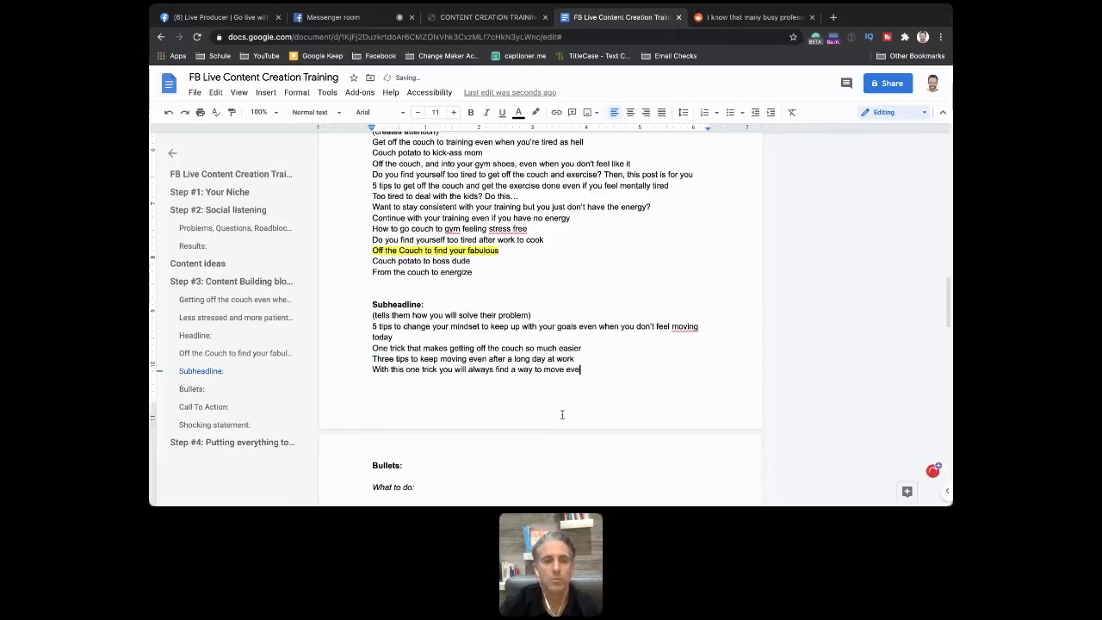
type("n when you'r")
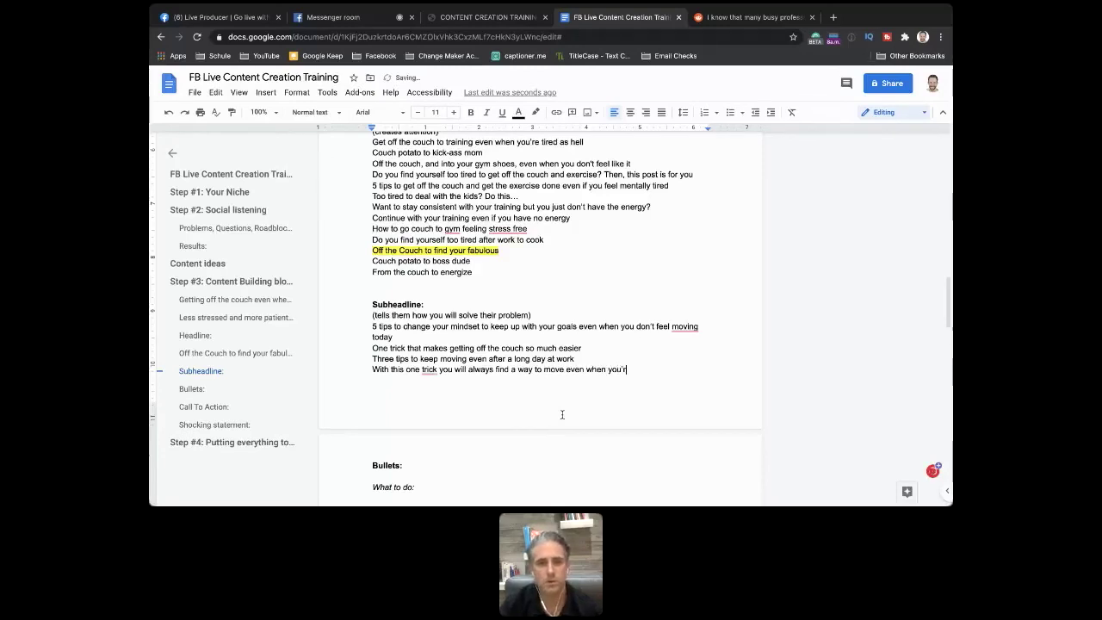
type("e tired as he")
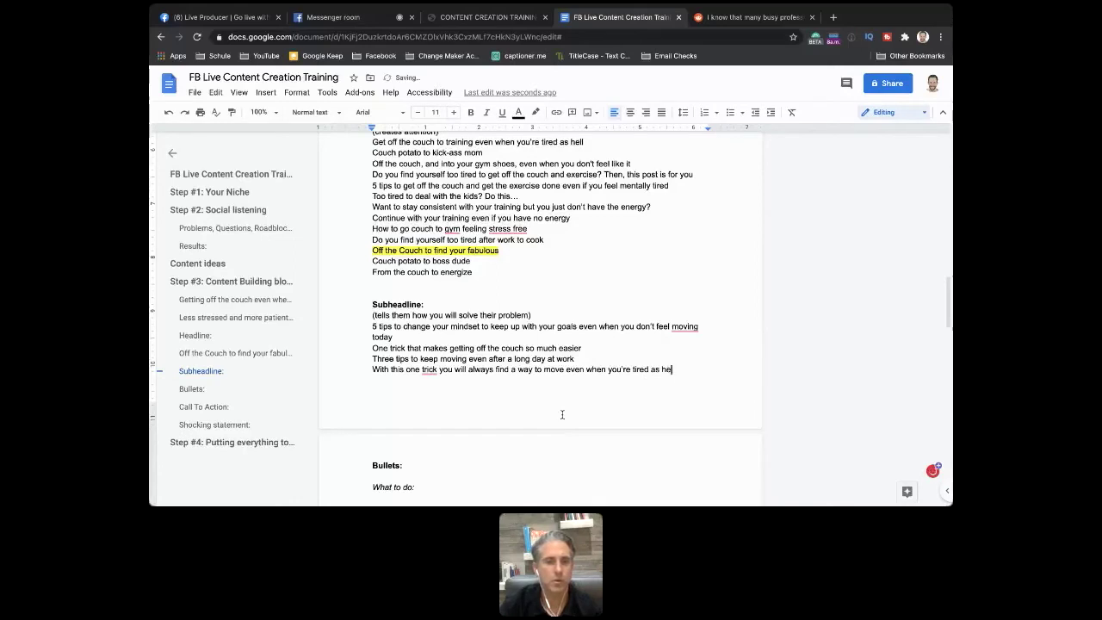
type("ll")
Step: Copy the comment "3 minutes to more energy before you even leave your couch" from the Messenger room chat into a new line of the document's Subheadline list
left_click(364, 19)
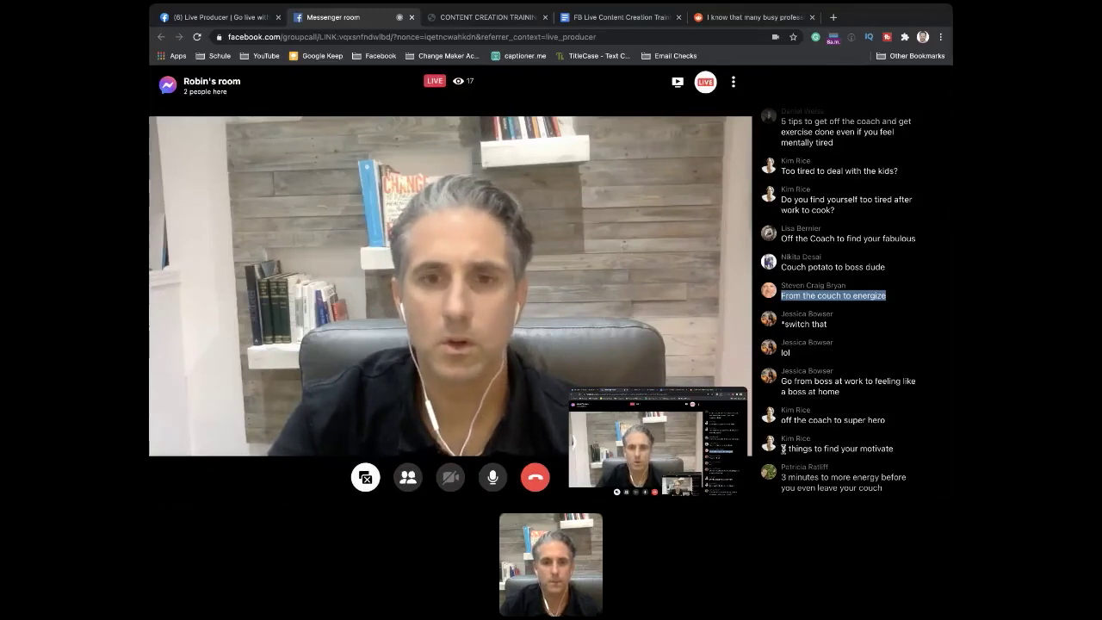
left_click(782, 473)
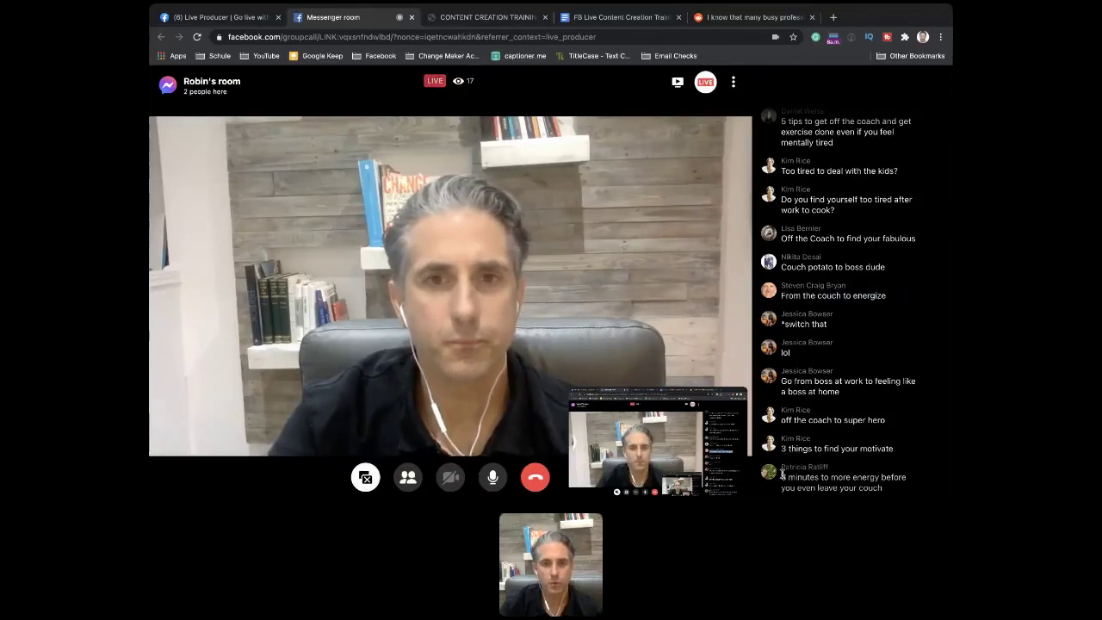
left_click_drag(782, 473, 879, 486)
key("super+c")
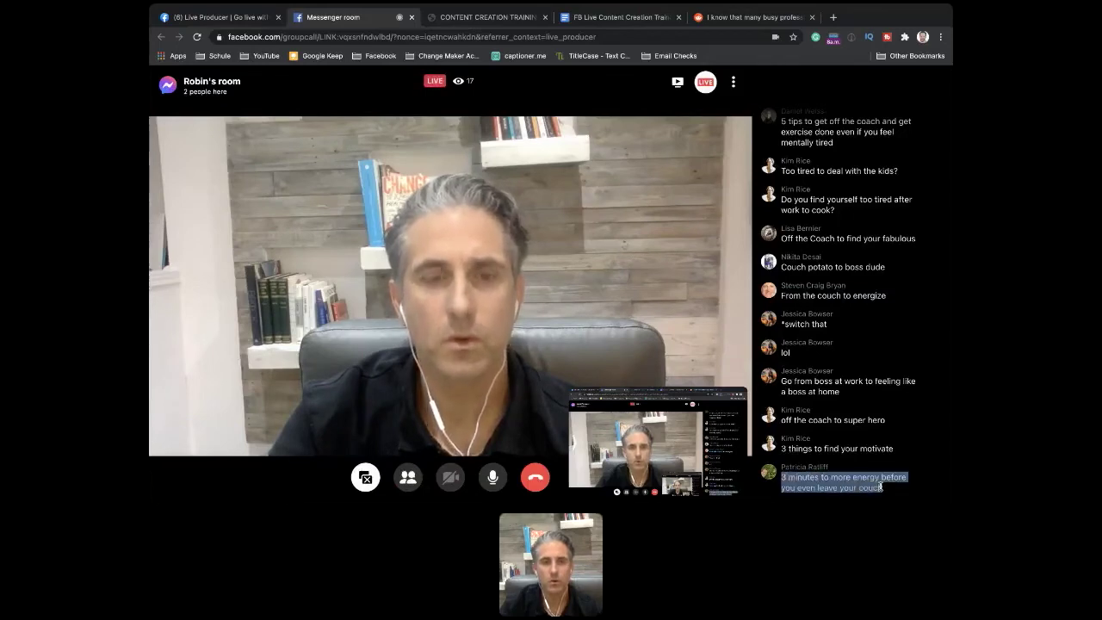
left_click(615, 19)
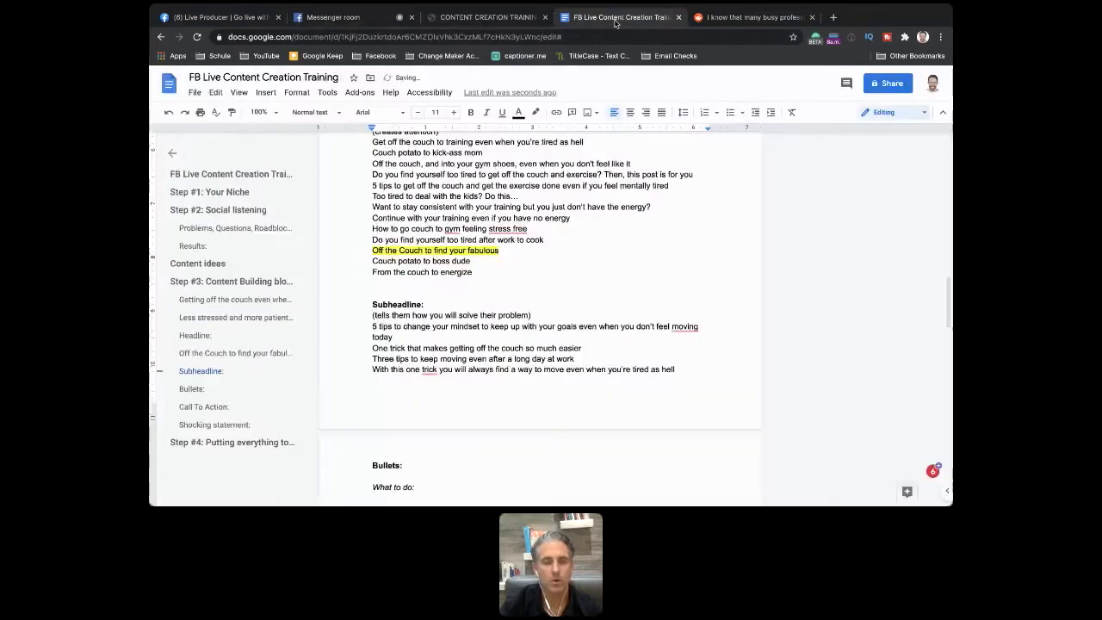
key("Return")
key("super+v")
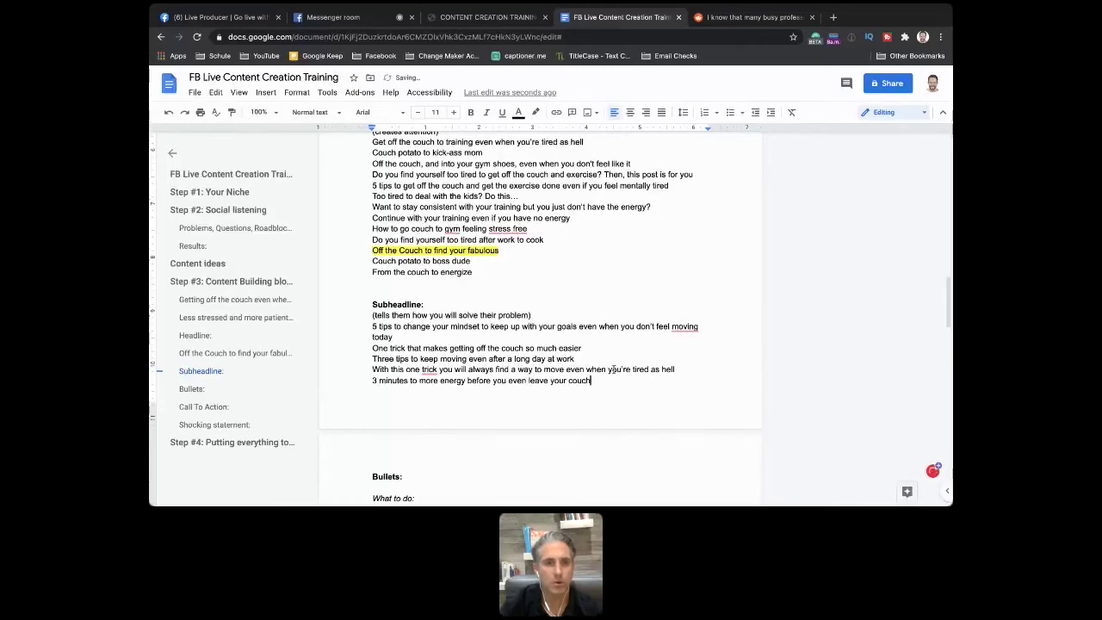
Step: Copy the Messenger room comment "3 things to find your motivate" into a new line at the end of the document's Subheadline list
left_click(365, 19)
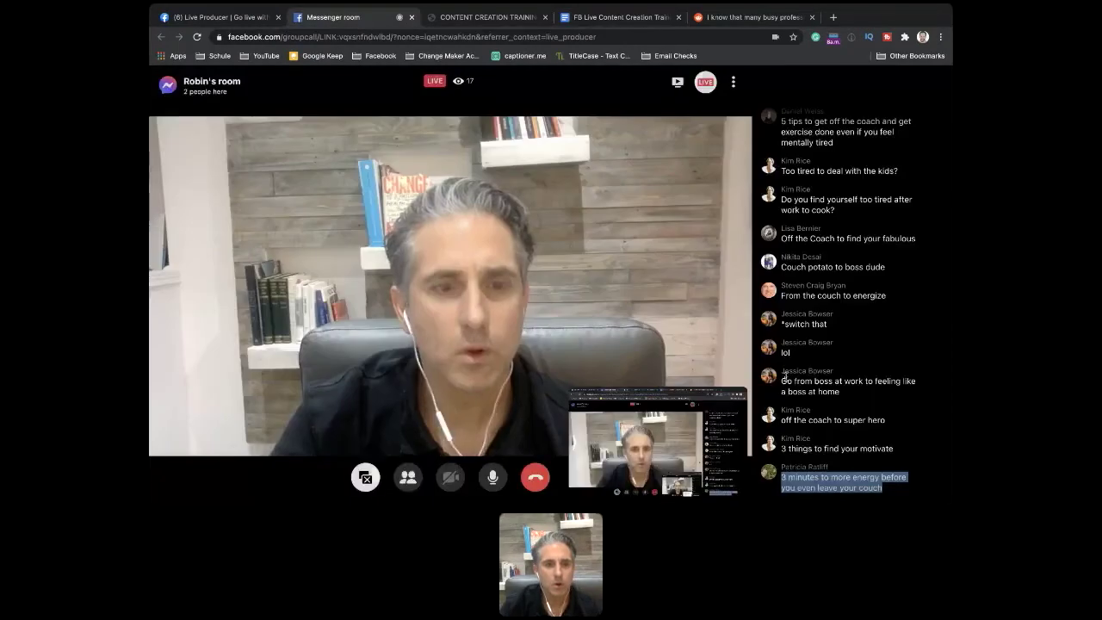
left_click_drag(781, 448, 900, 449)
key("super+c")
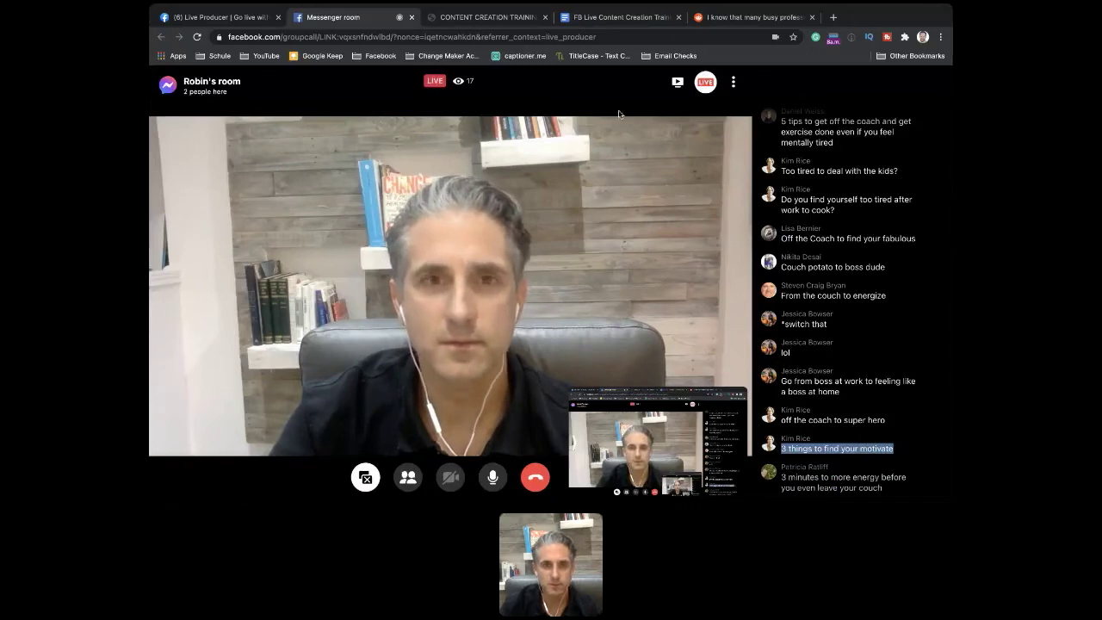
left_click(616, 17)
key("Return")
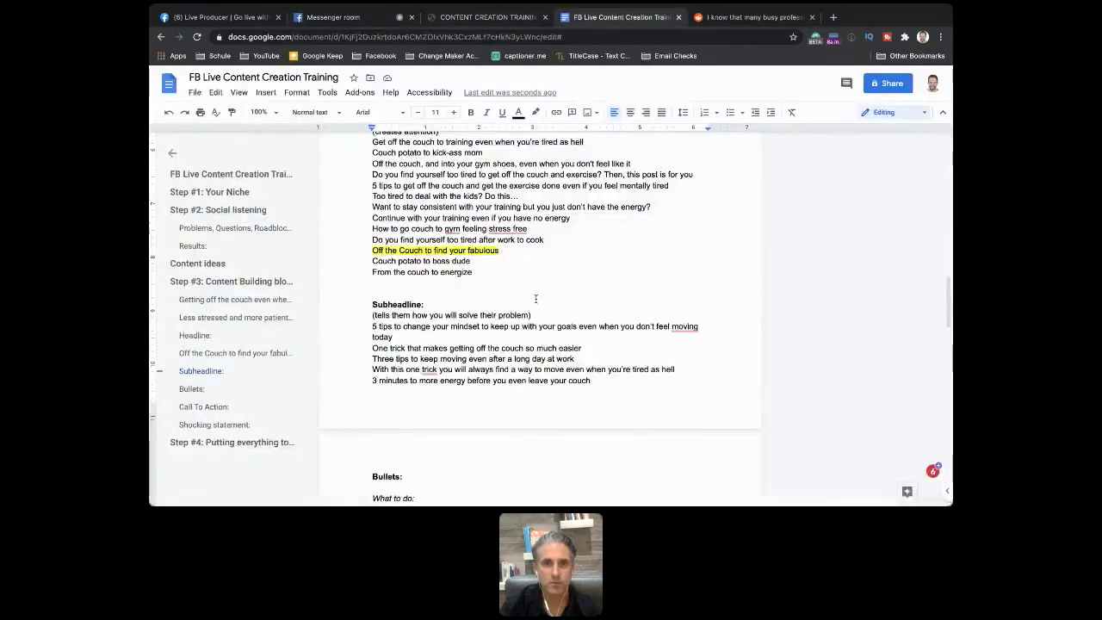
key("super+v")
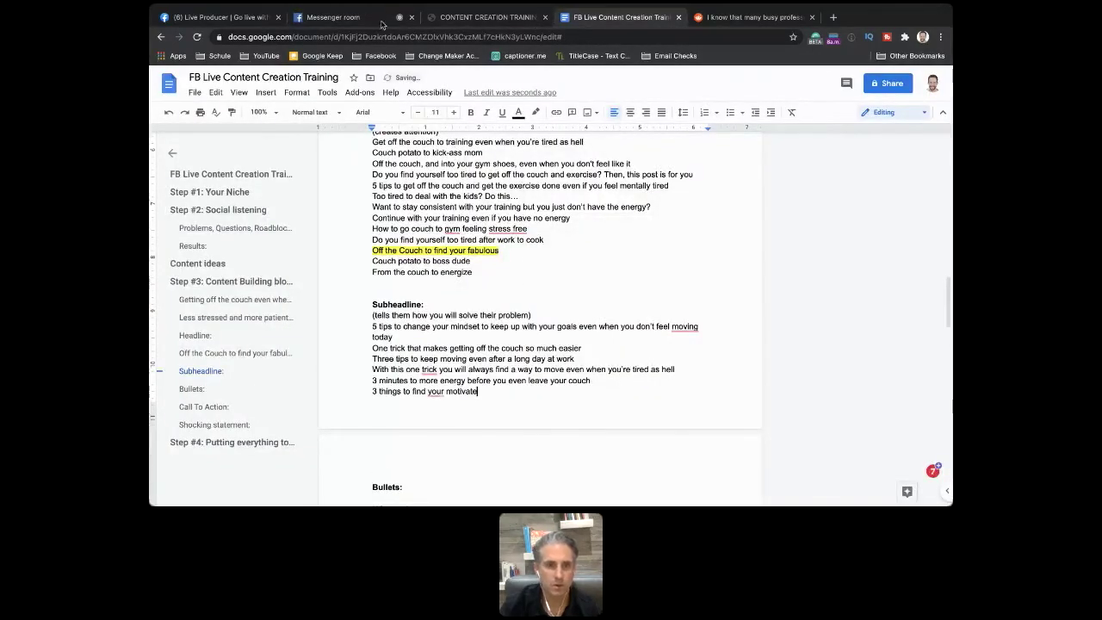
Step: Copy the Messenger room comment "Go from boss at work to feeling like a boss at home" below "From the couch to energize" in the document's Headline list
left_click(345, 17)
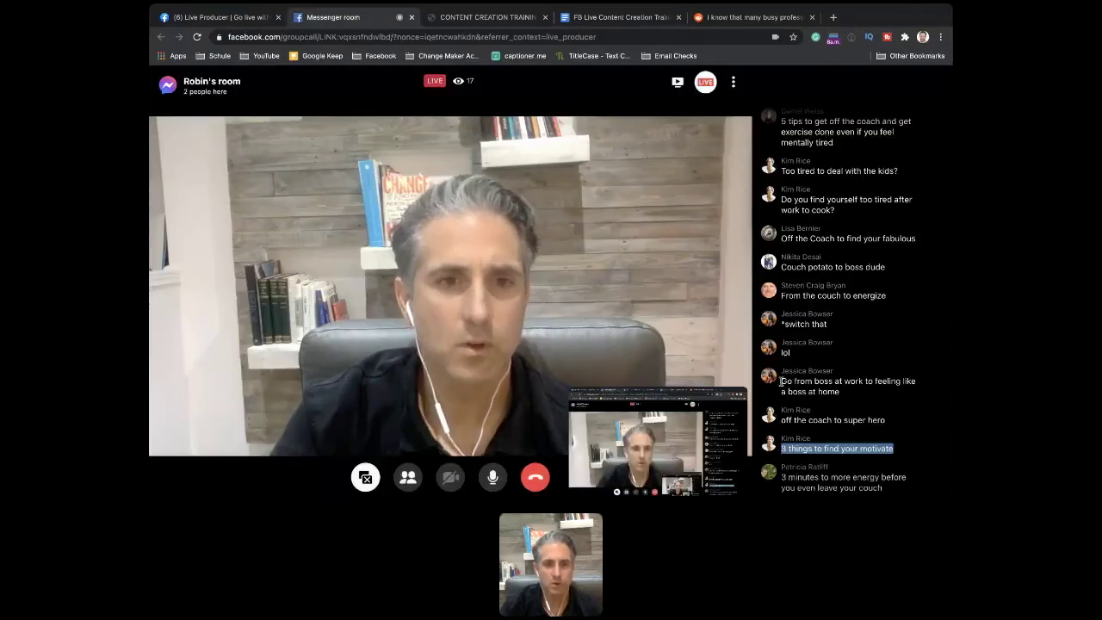
left_click_drag(780, 380, 839, 392)
key("super+c")
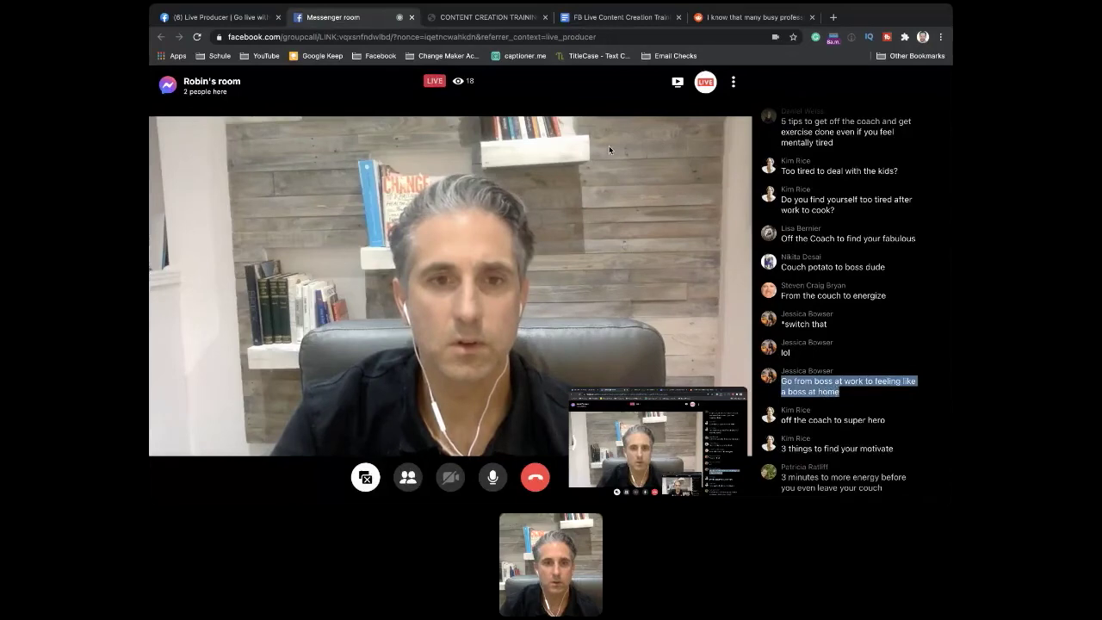
left_click(620, 17)
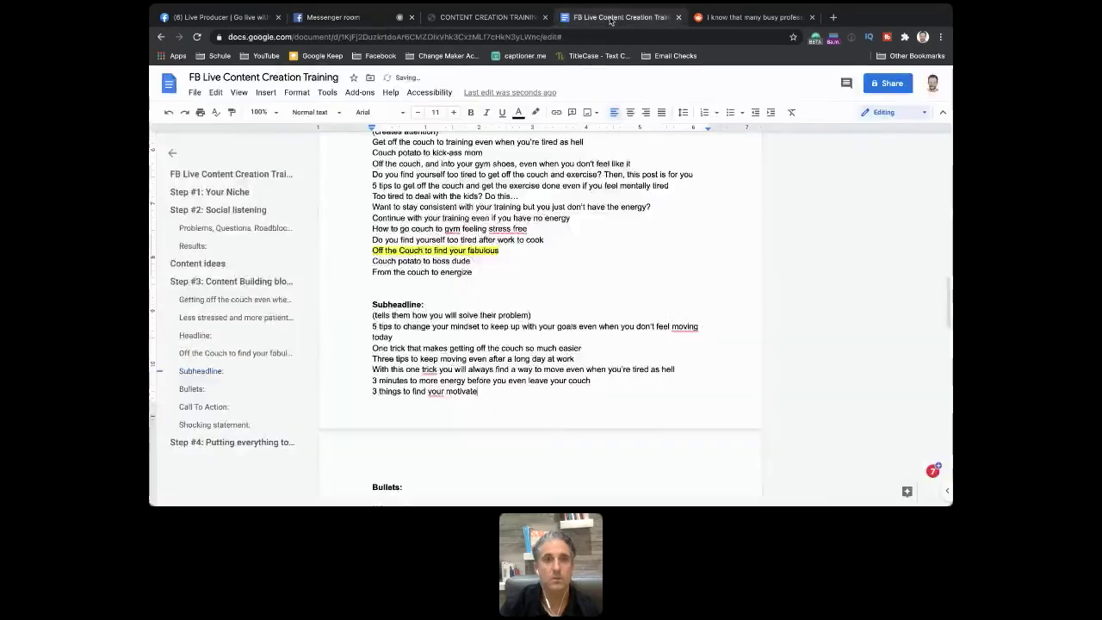
left_click(471, 272)
key("Return")
key("super+v")
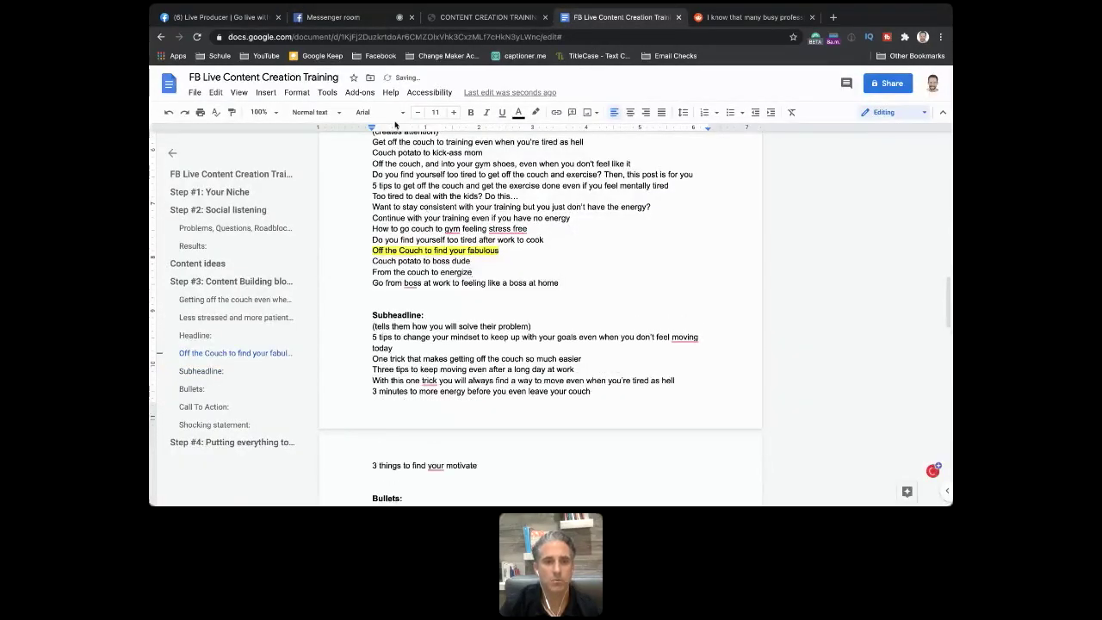
Step: Copy the Messenger room comment "5 tips to be a mental giant in breaking barriers" below "3 things to find your motivate" in the document's Subheadline list
left_click(340, 17)
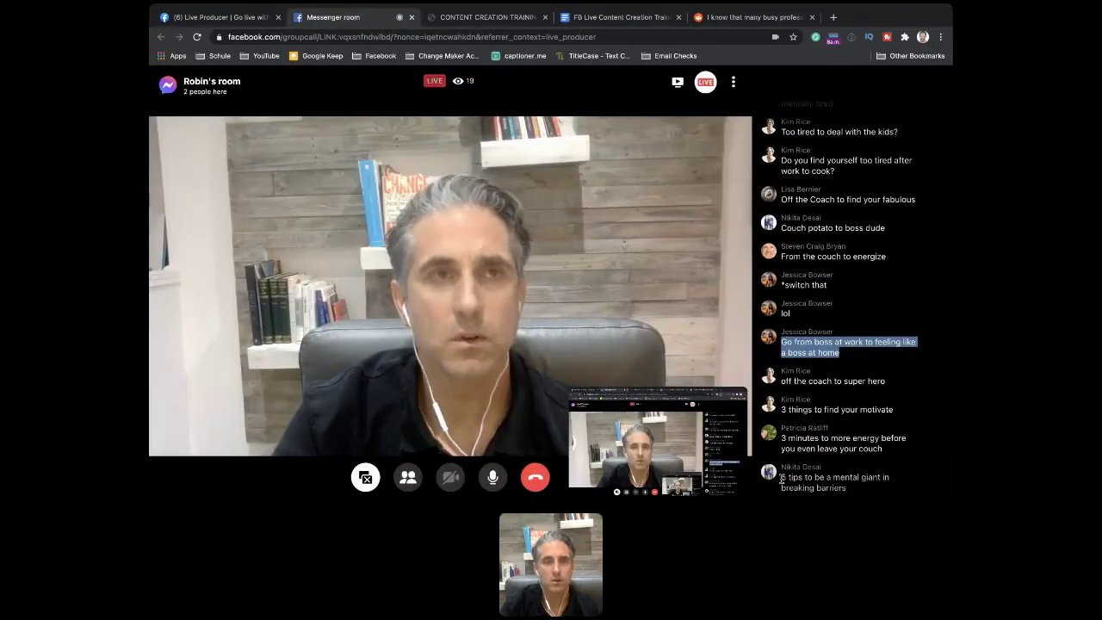
left_click_drag(781, 479, 845, 488)
key("ctrl+c")
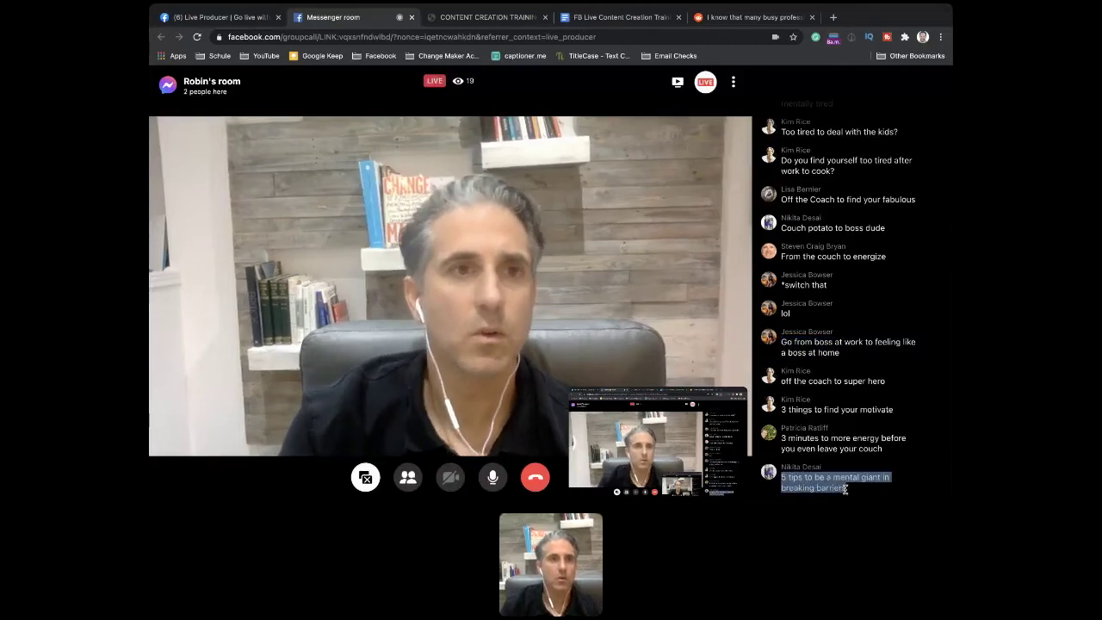
left_click(611, 17)
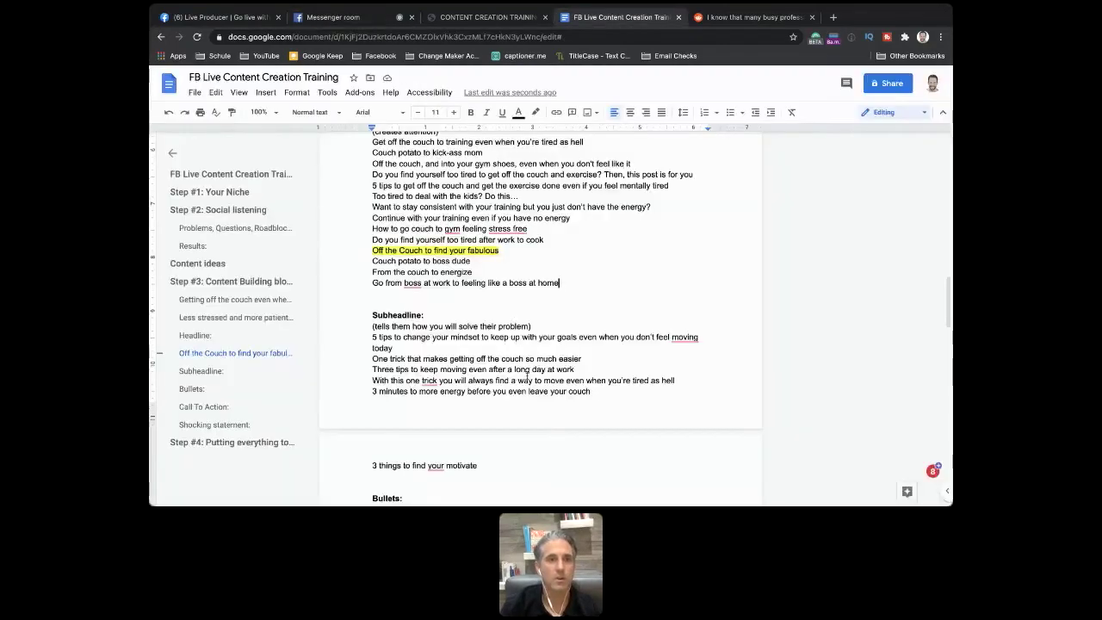
scroll(526, 376, "down", 2)
left_click(489, 430)
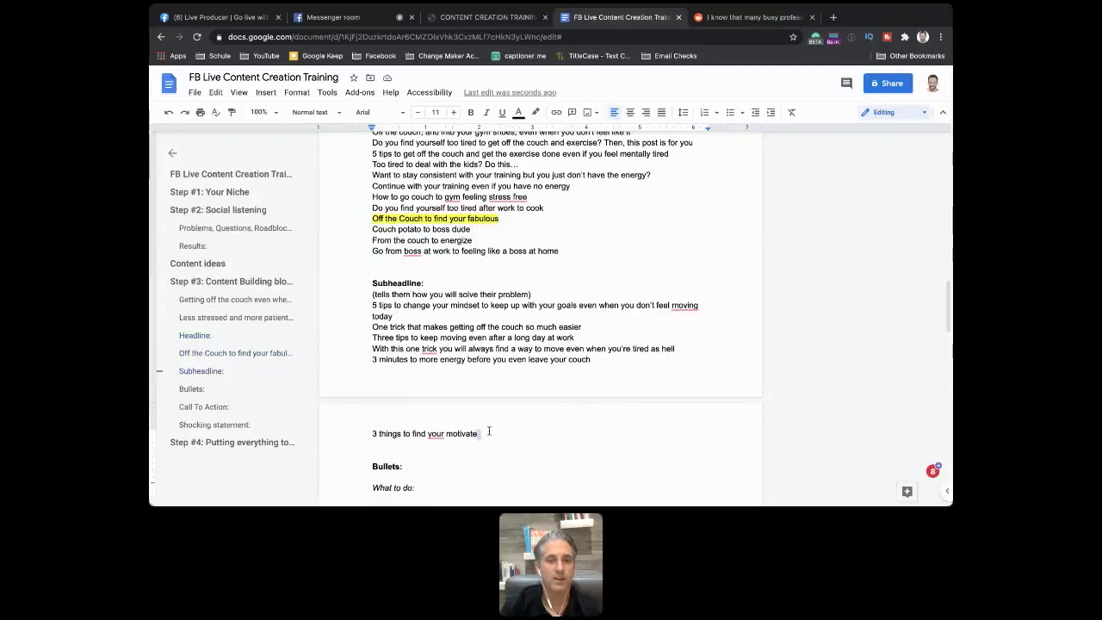
key("Return")
key("ctrl+v")
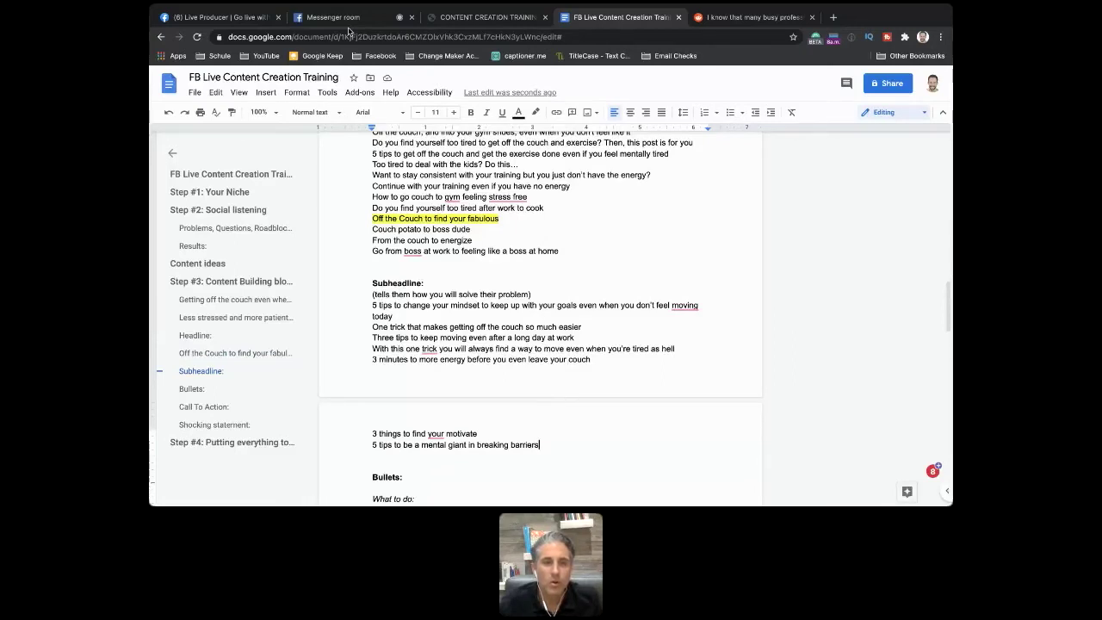
Step: Add the idea "Break your mental barrier to excerise" as a new line at the end of the Subheadline list
key("Return")
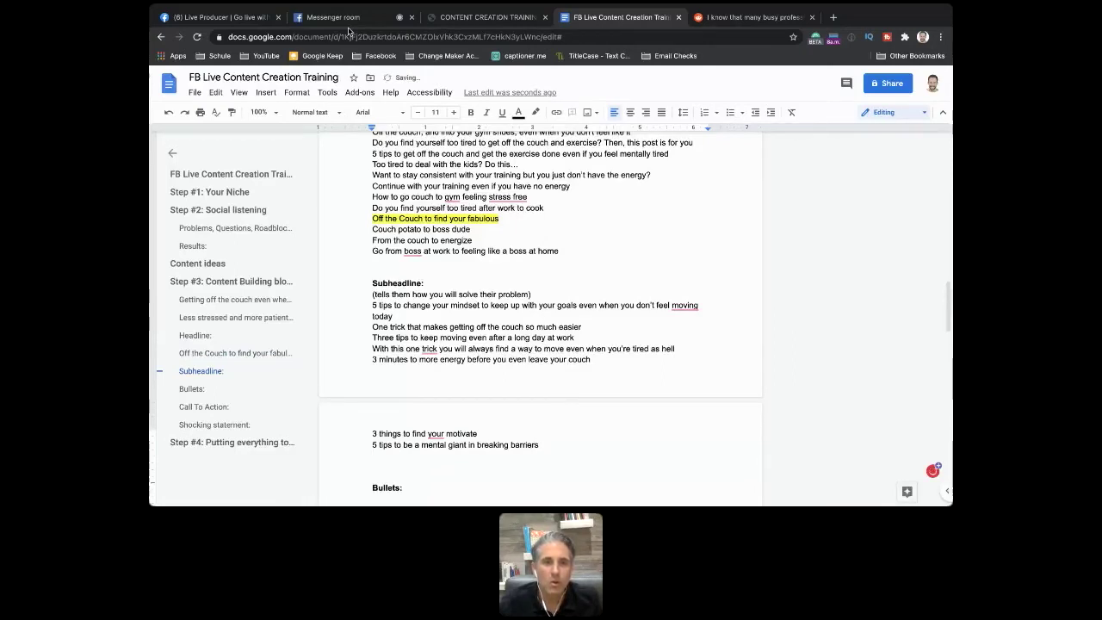
type("Break ")
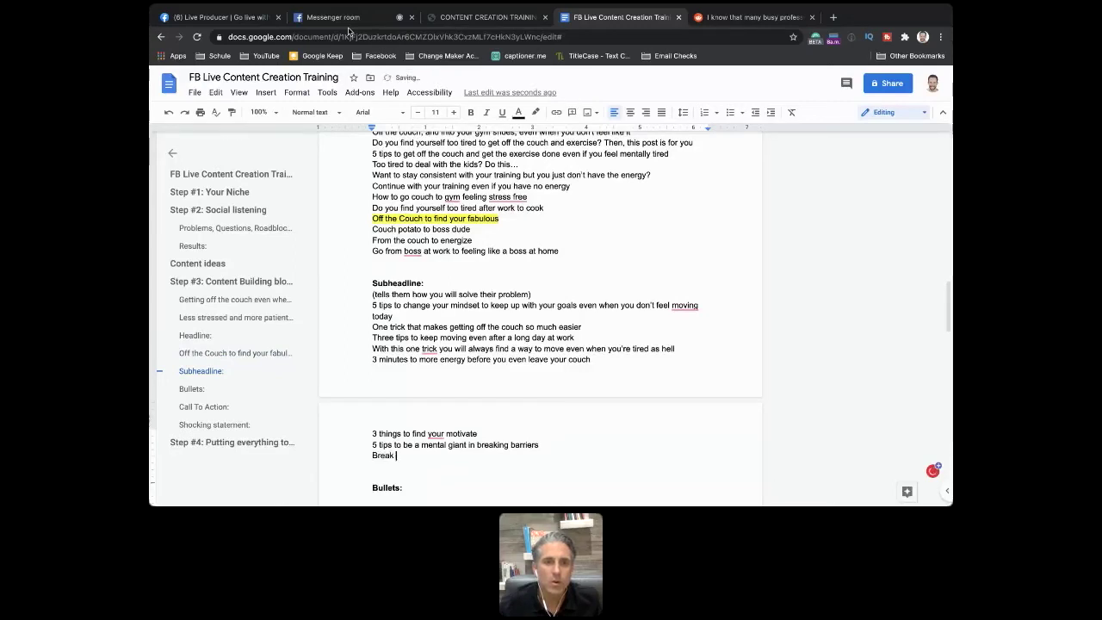
type("your menta")
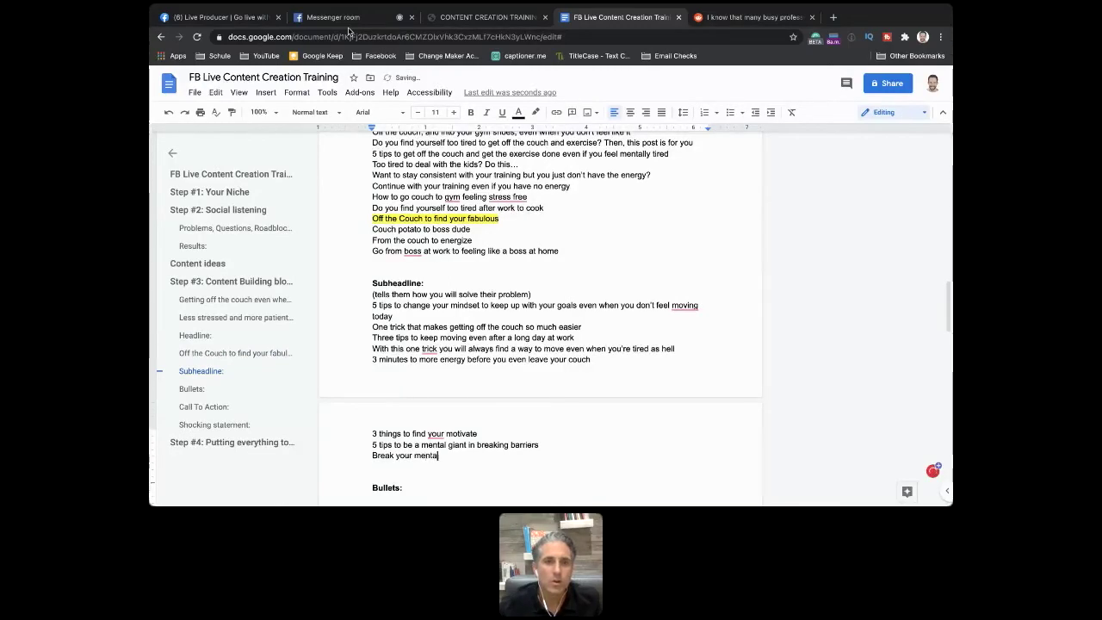
type("l barrier to")
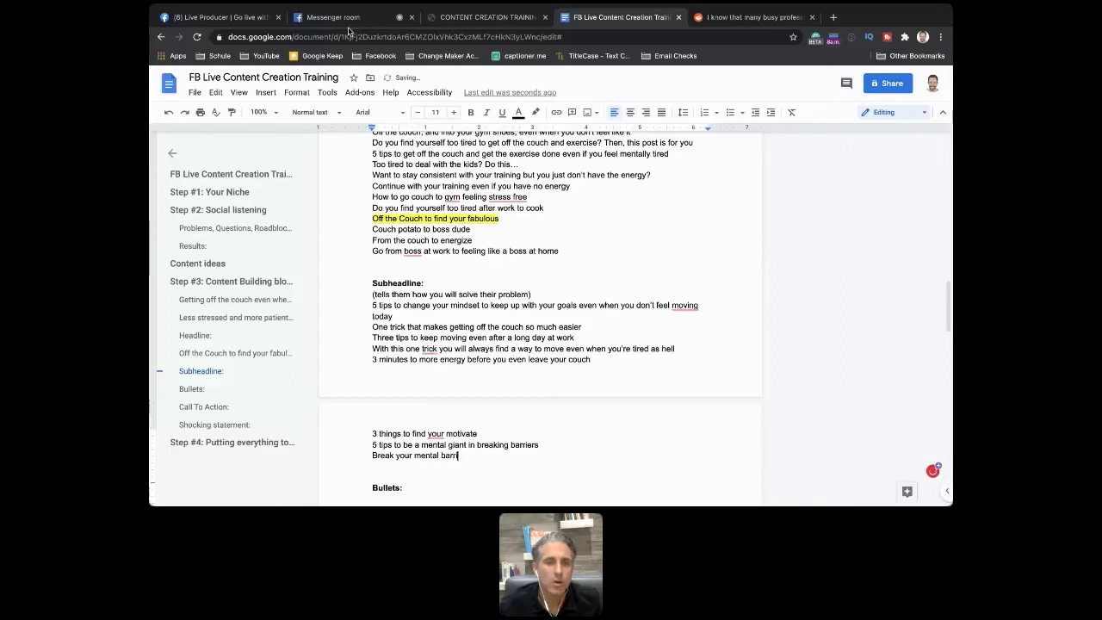
key("BackSpace")
key("BackSpace")
key("BackSpace")
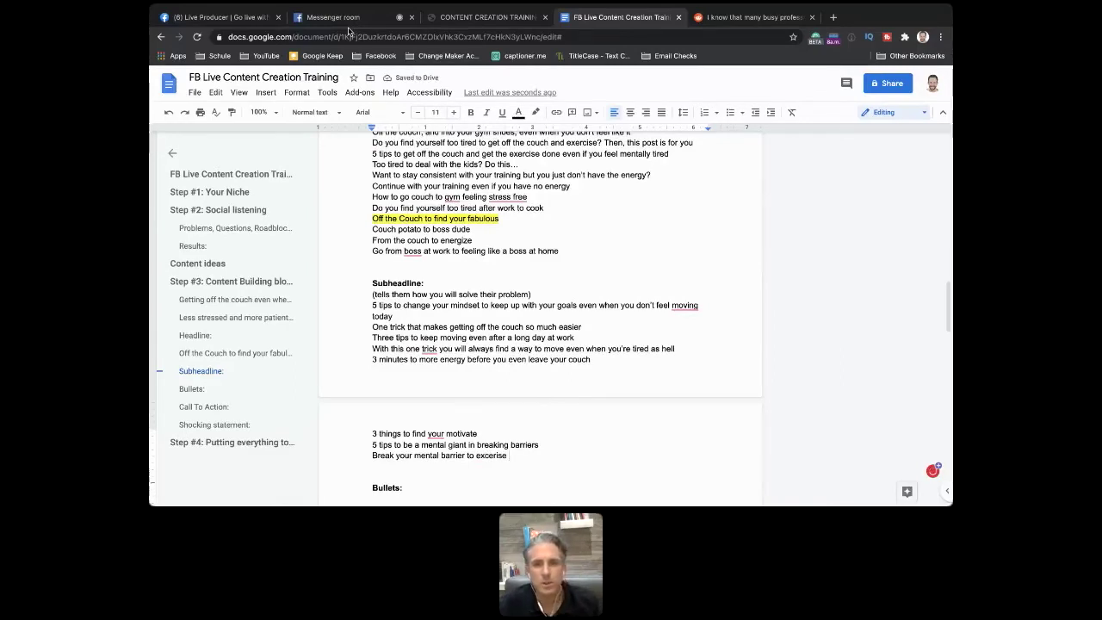
Step: Add the idea "One trick to find your fabulous physique" on a new line of the Subheadline list
key("Return")
type("One ")
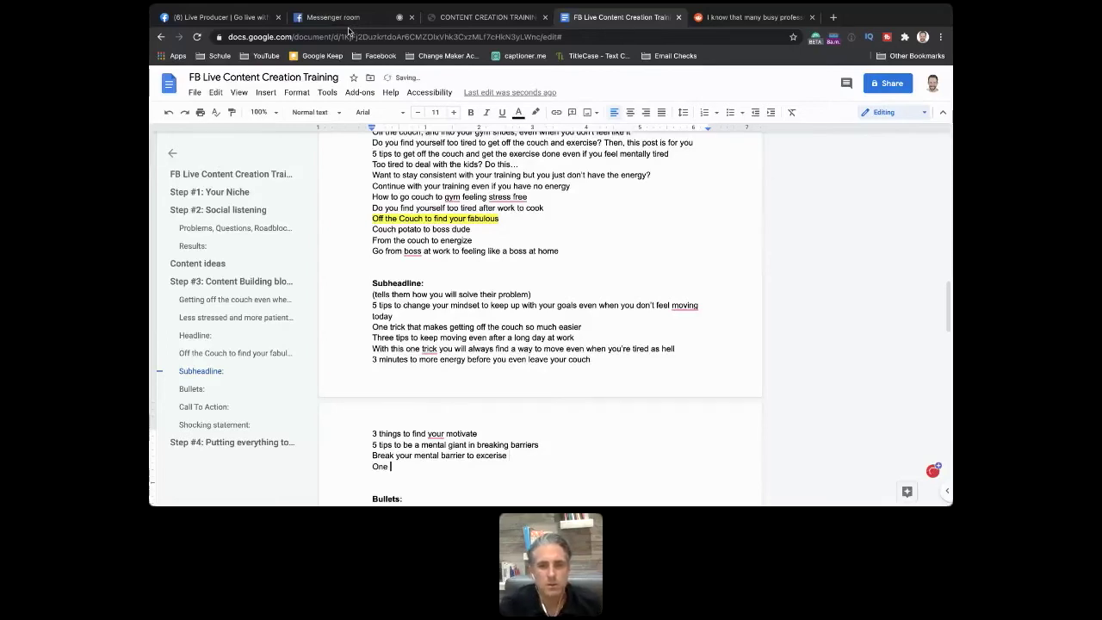
type("trick ")
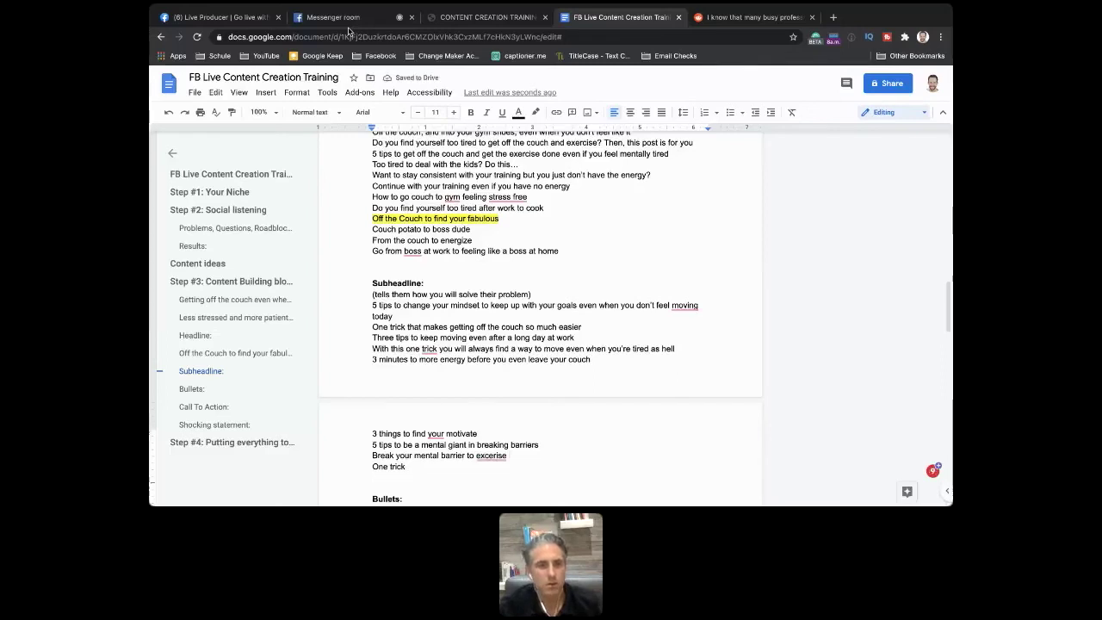
type("t")
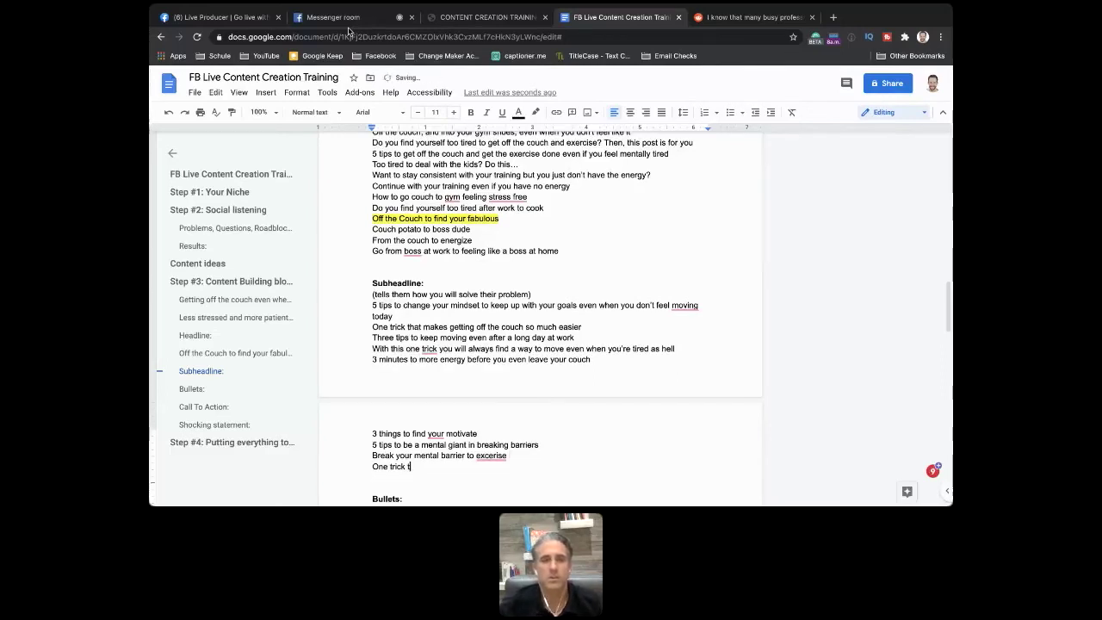
type("o find your fa")
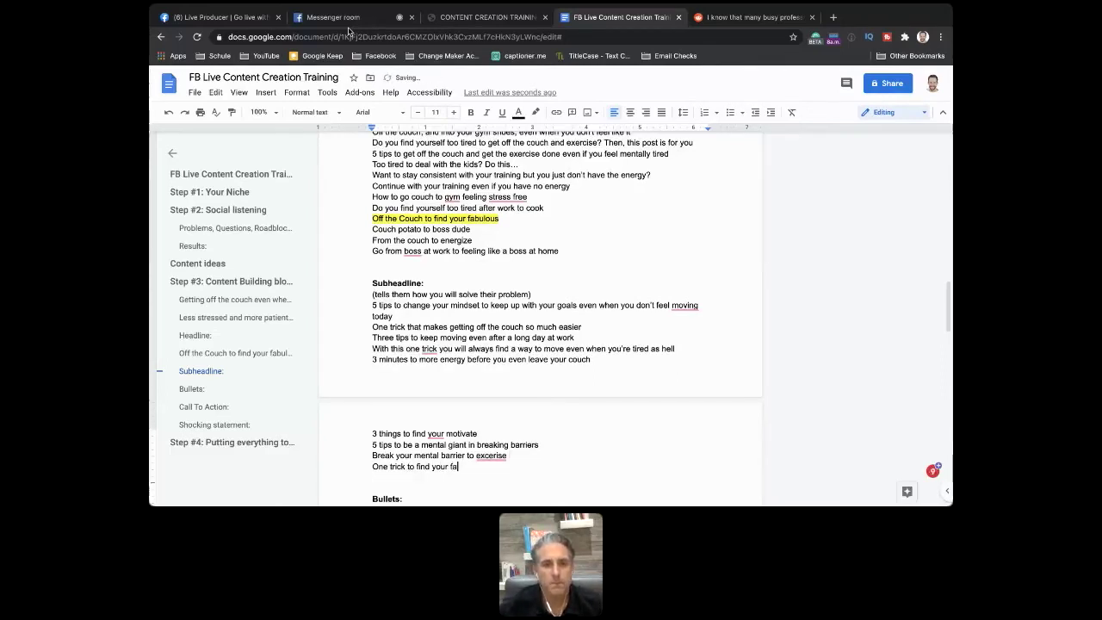
type("bulous ")
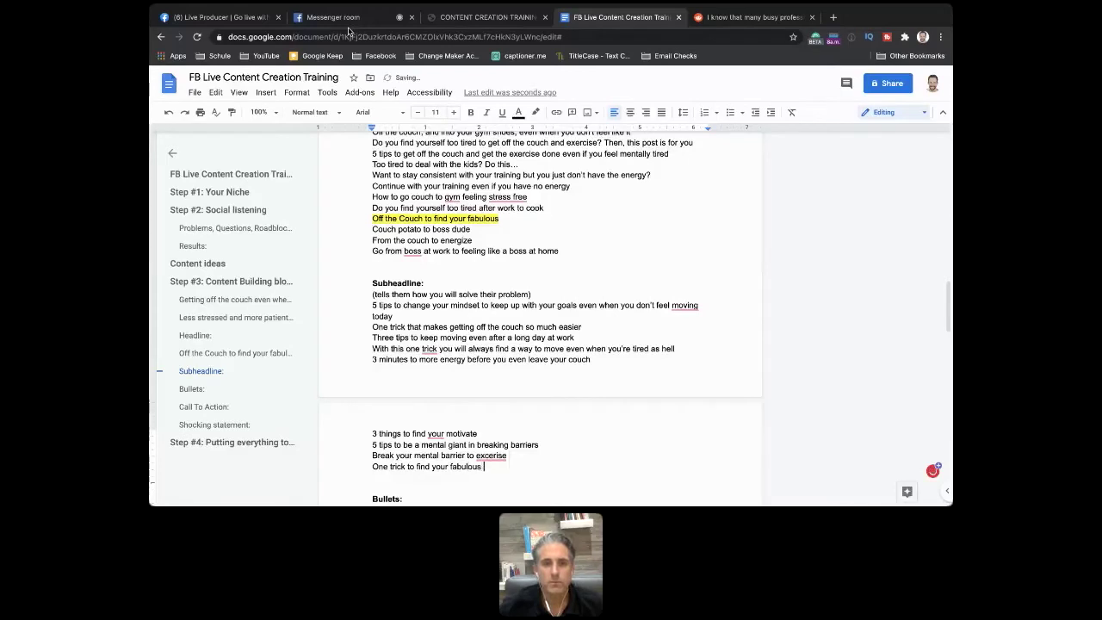
type("physi")
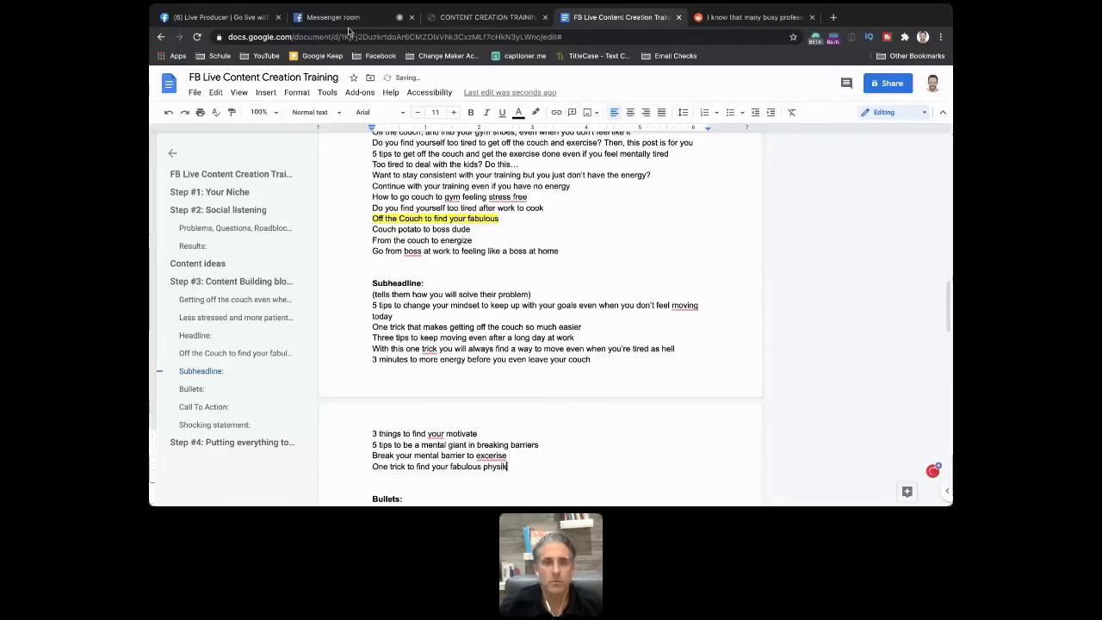
type("que")
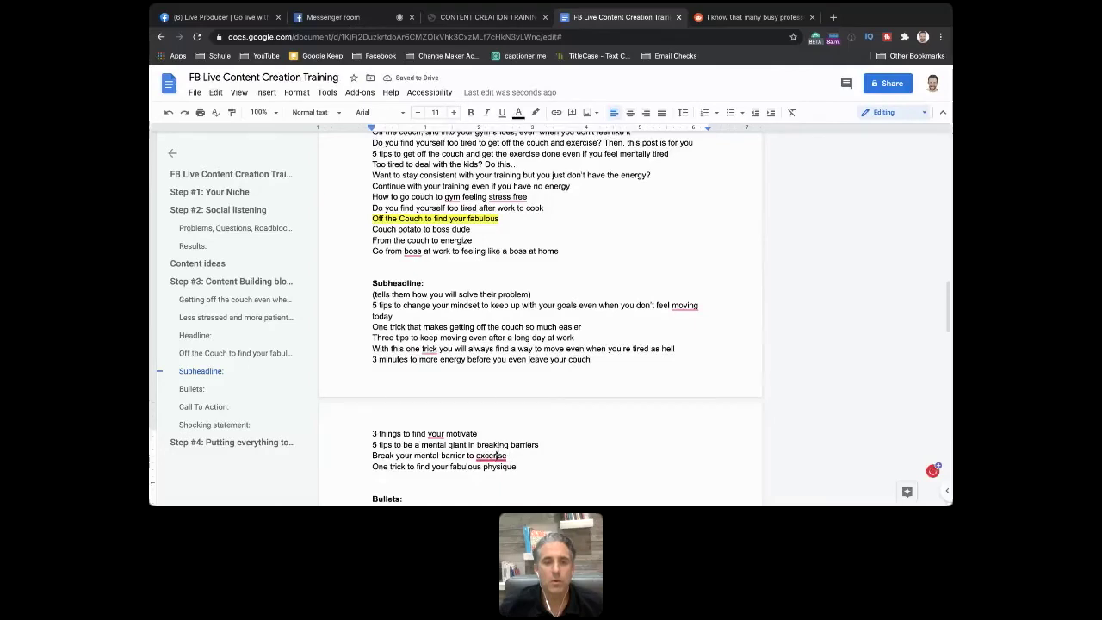
Step: Correct "excerise" to "exercise" in the mental barrier subheadline and extend the line with "when you're tired with this one trick"
left_click(495, 455)
left_click(513, 456)
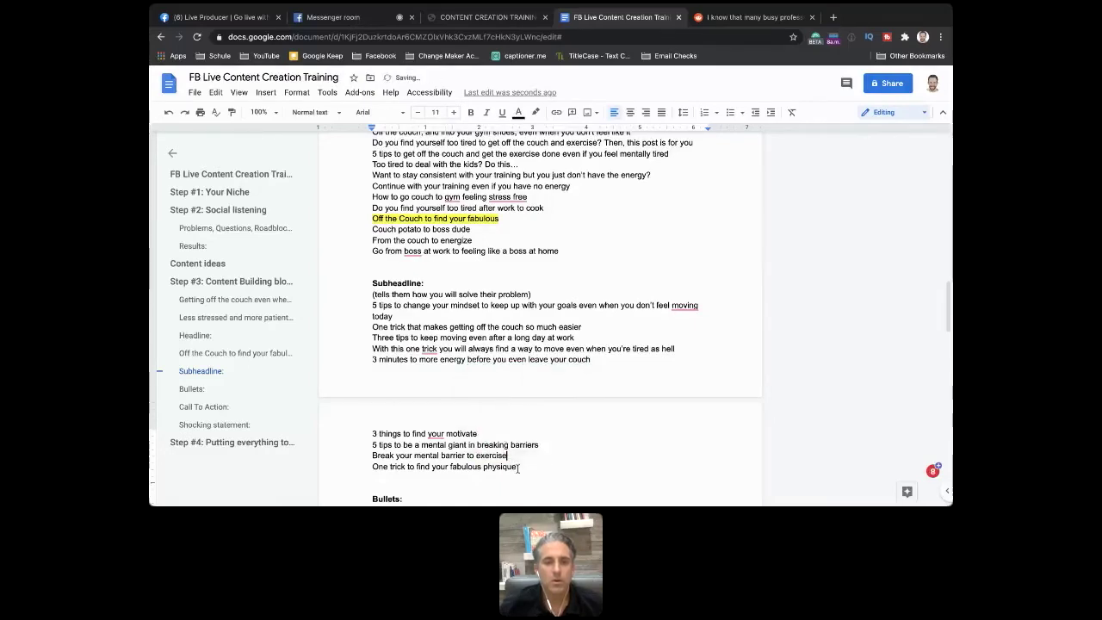
type("when you")
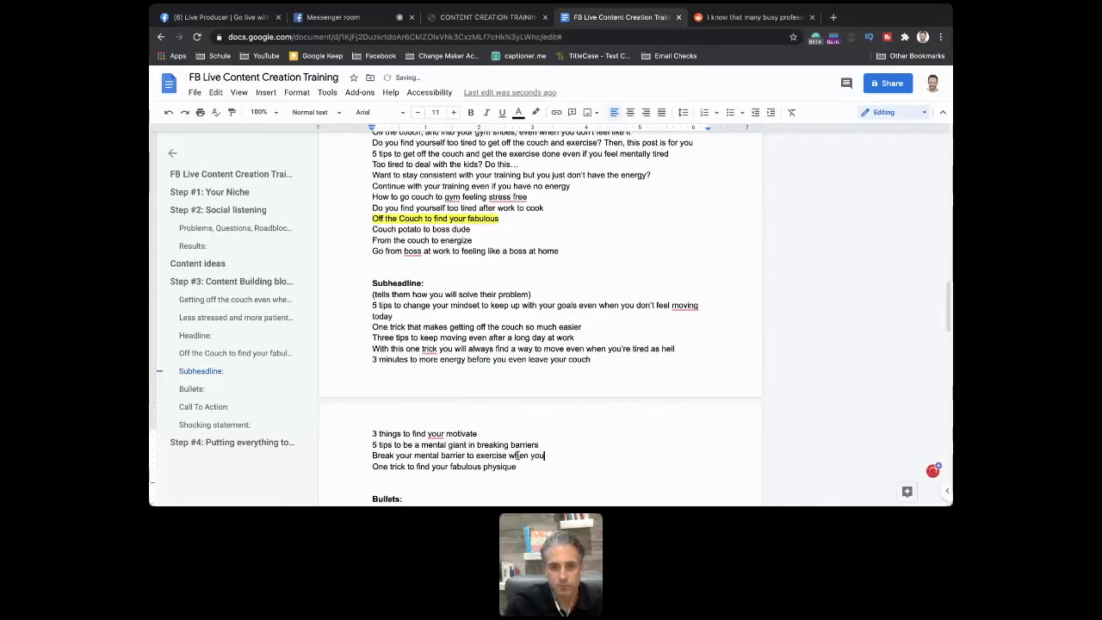
type("'re dired ")
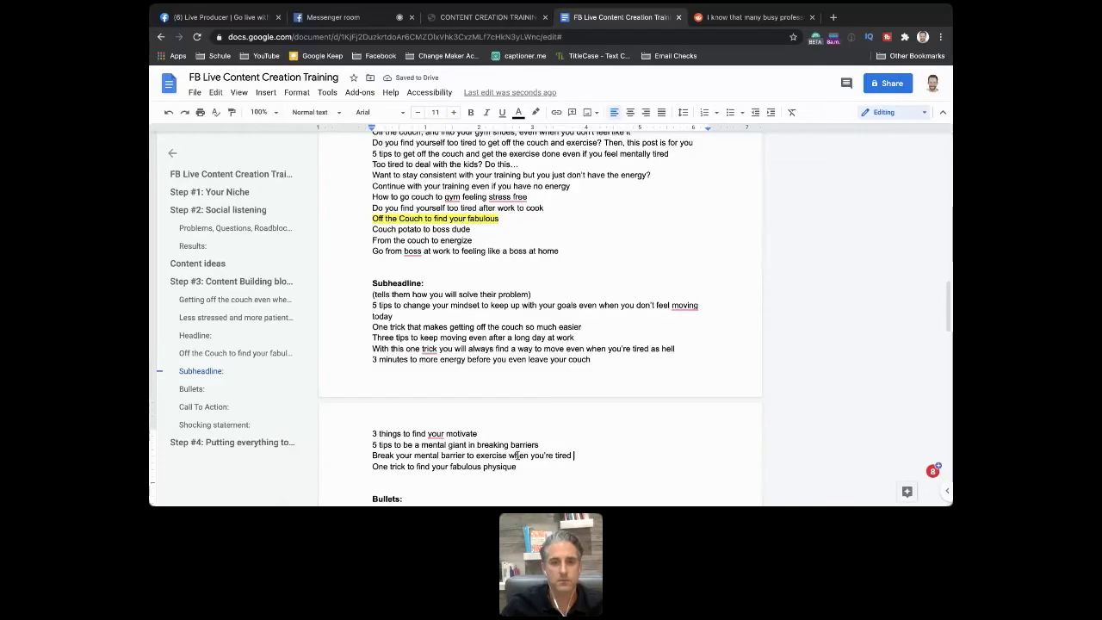
type("with")
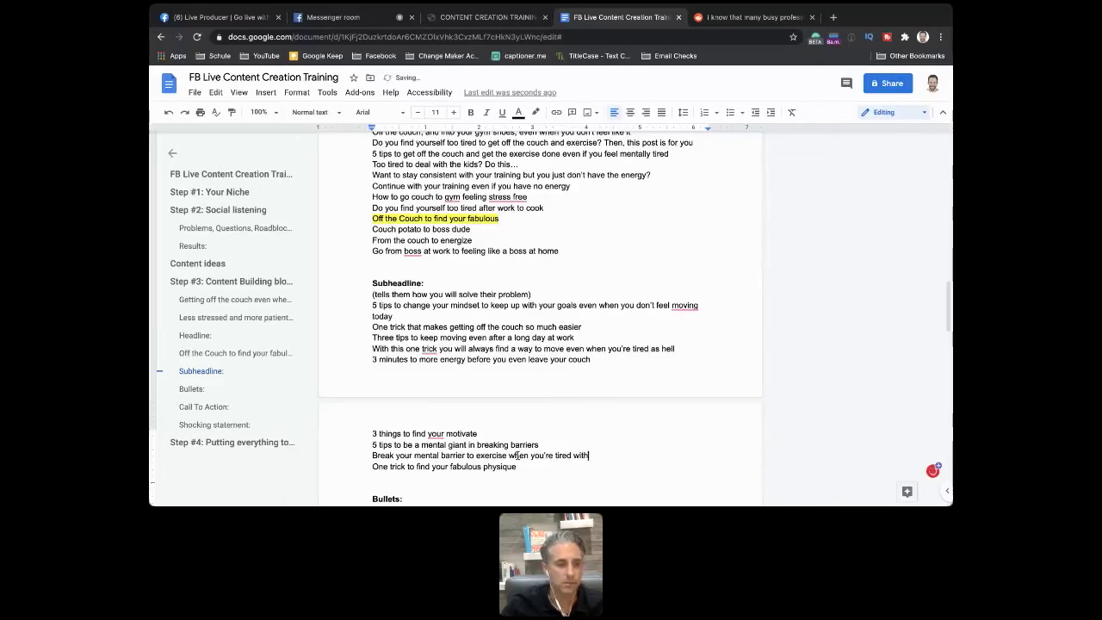
type(" this one ")
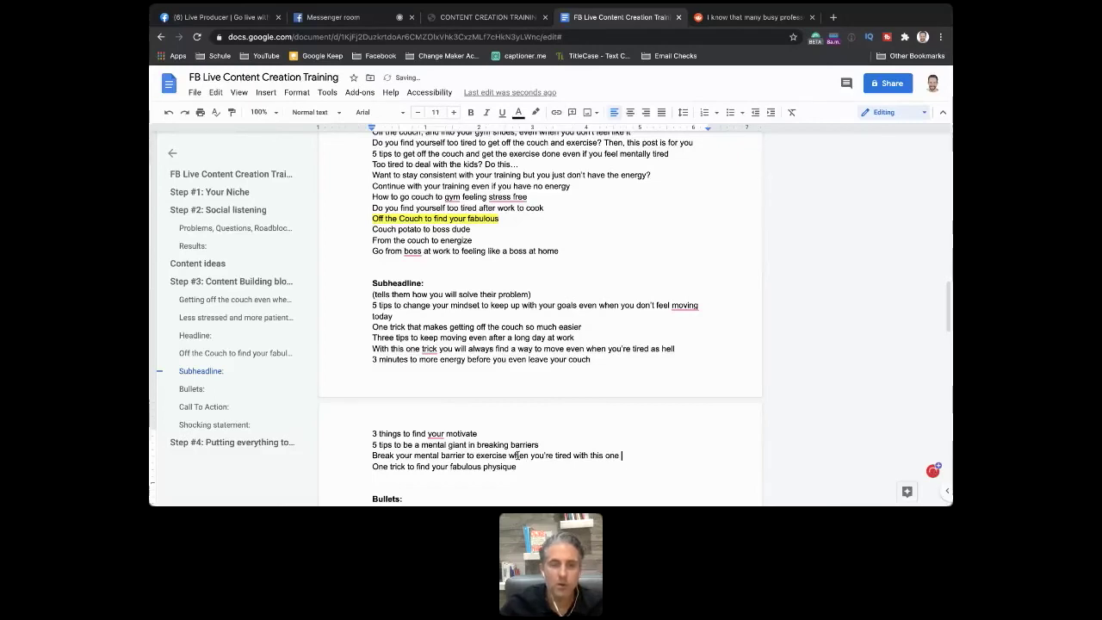
type("tir")
type("ck")
Step: Add the subheadline "This trick keeps elite athletes moving even if they have any energy" below the fabulous physique line, accepting the suggested verb form "keeps"
left_click(521, 467)
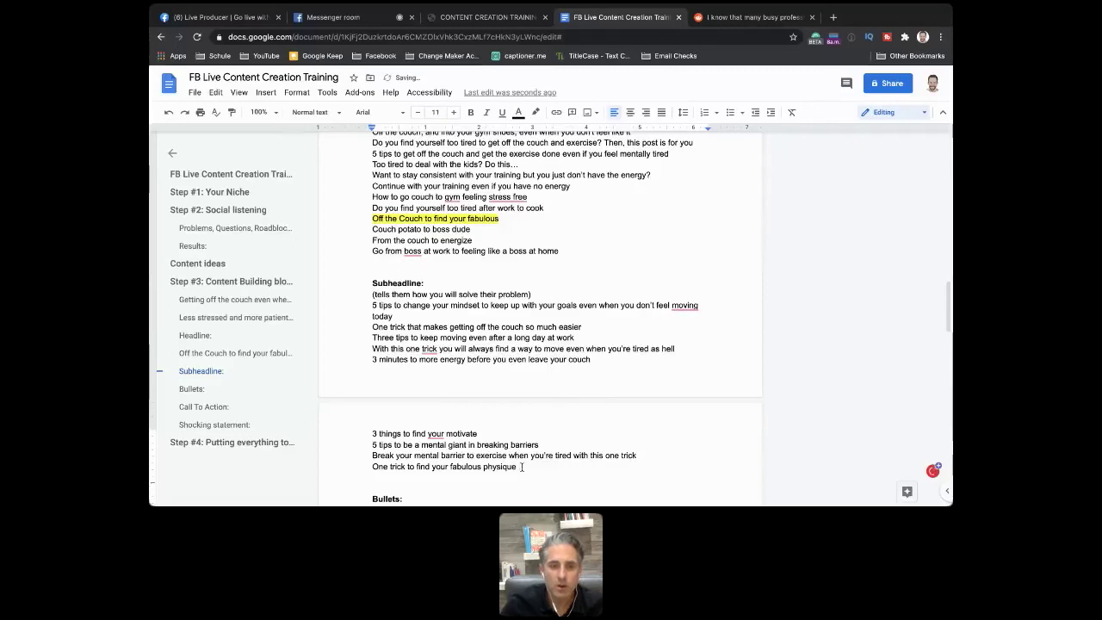
key("Return")
type("This ")
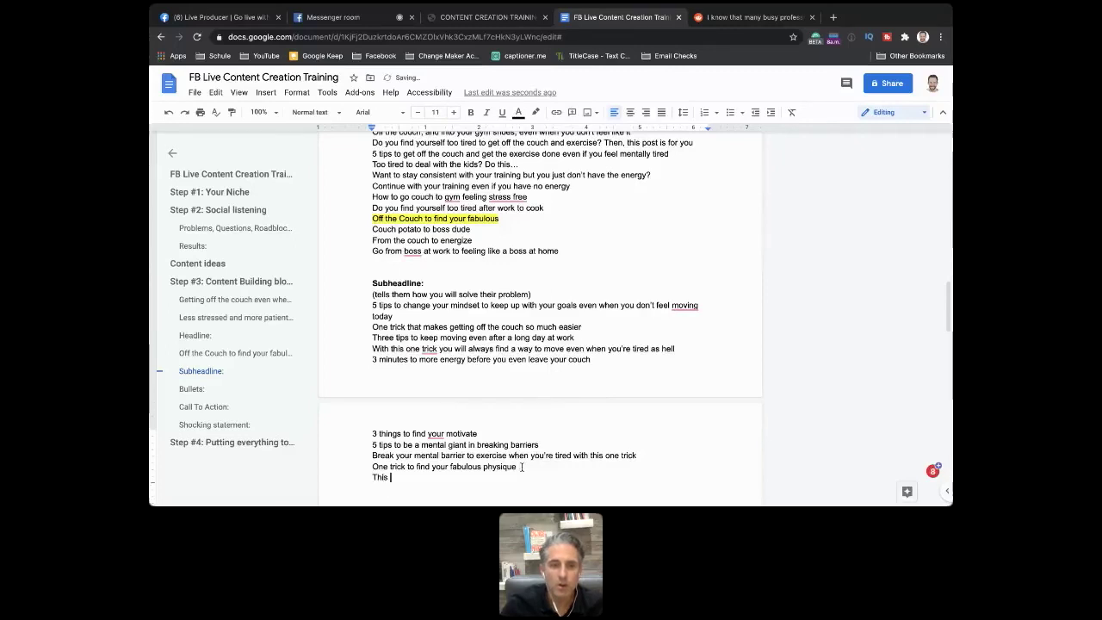
type("trick keep ")
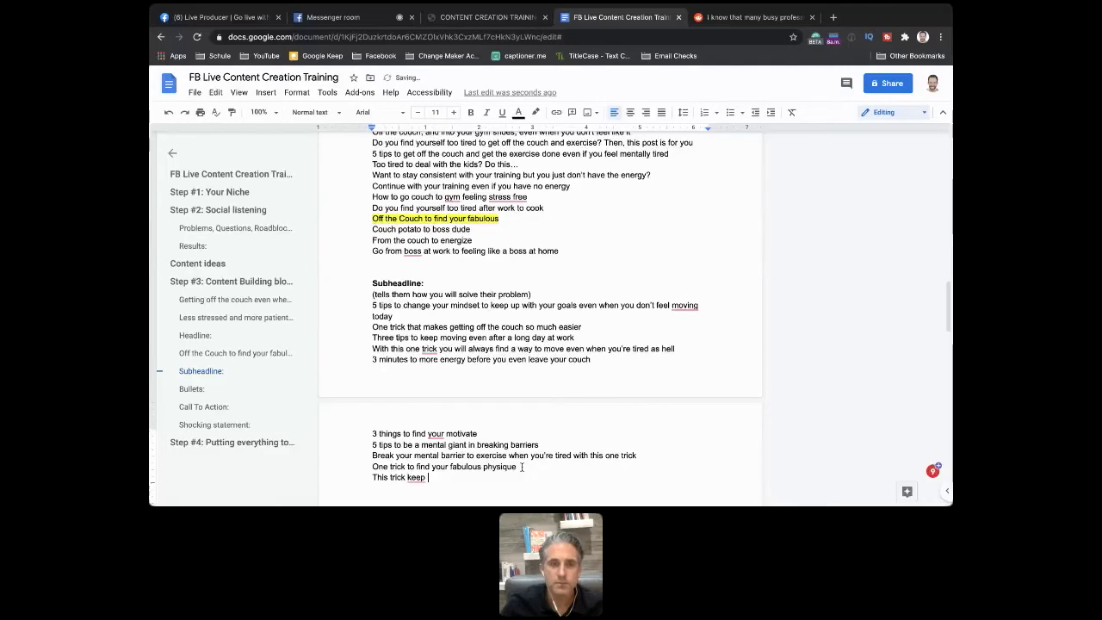
type("elite at")
type("hletes")
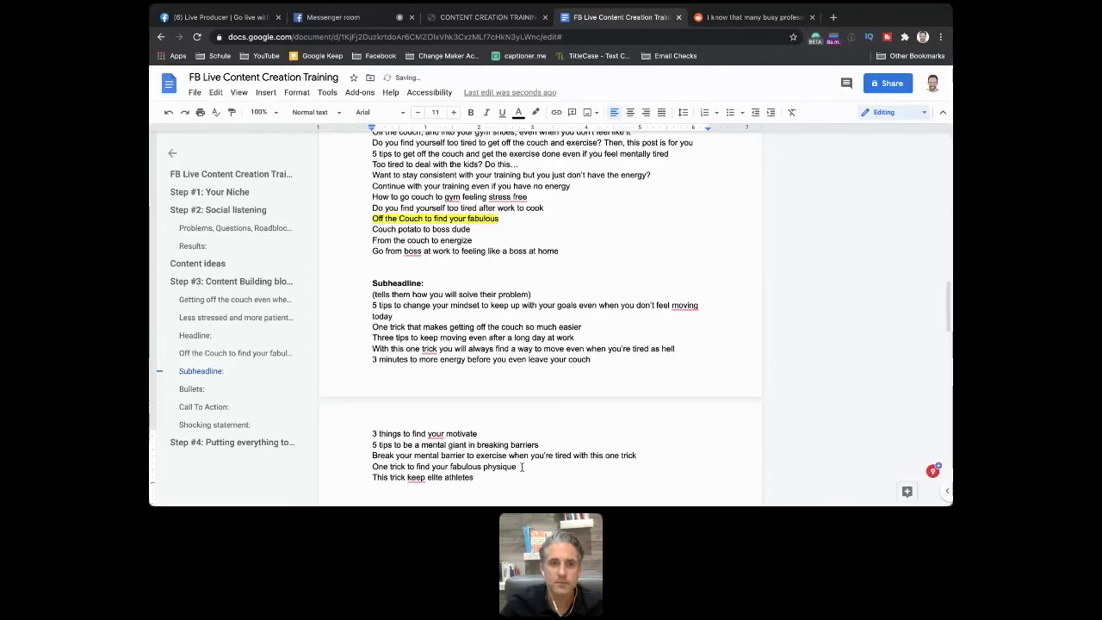
type(" moving even if ")
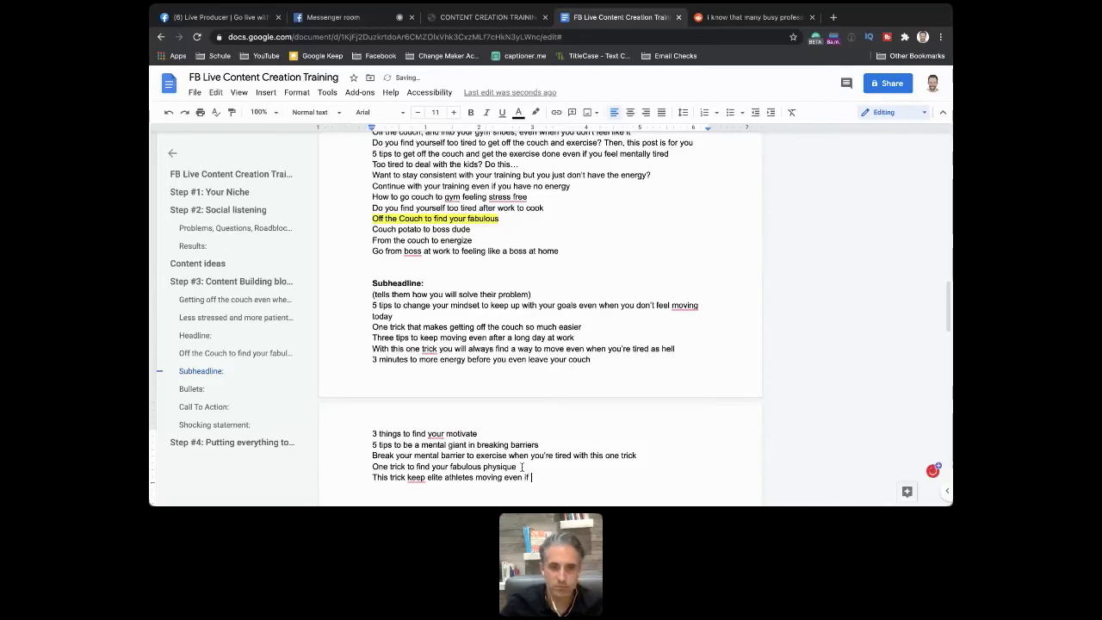
type("they have an")
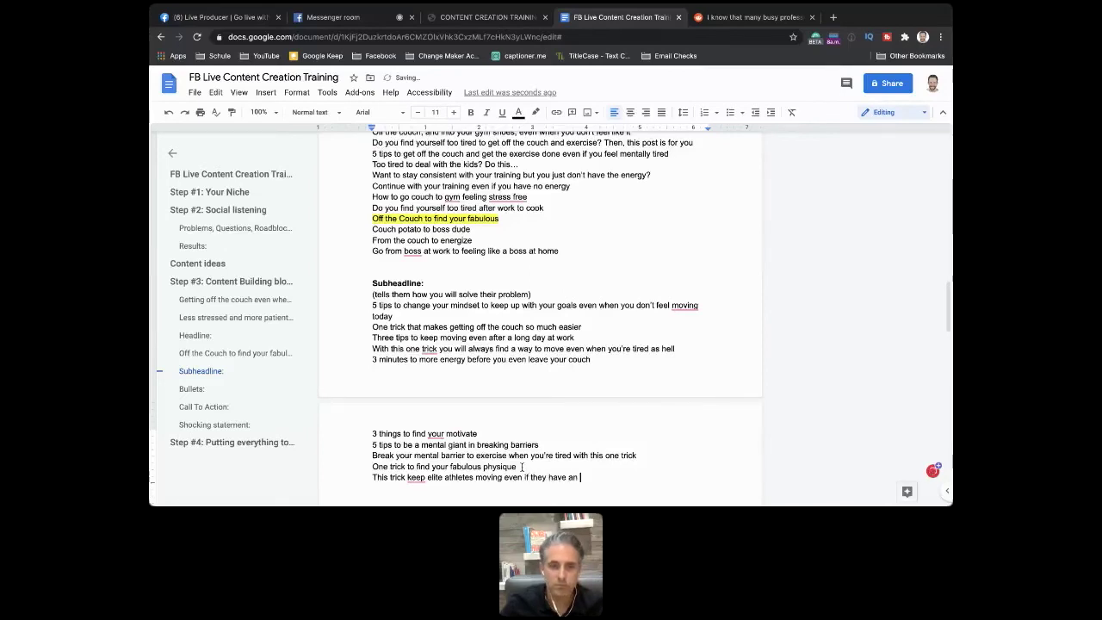
type("y energy")
scroll(522, 466, "down", 2)
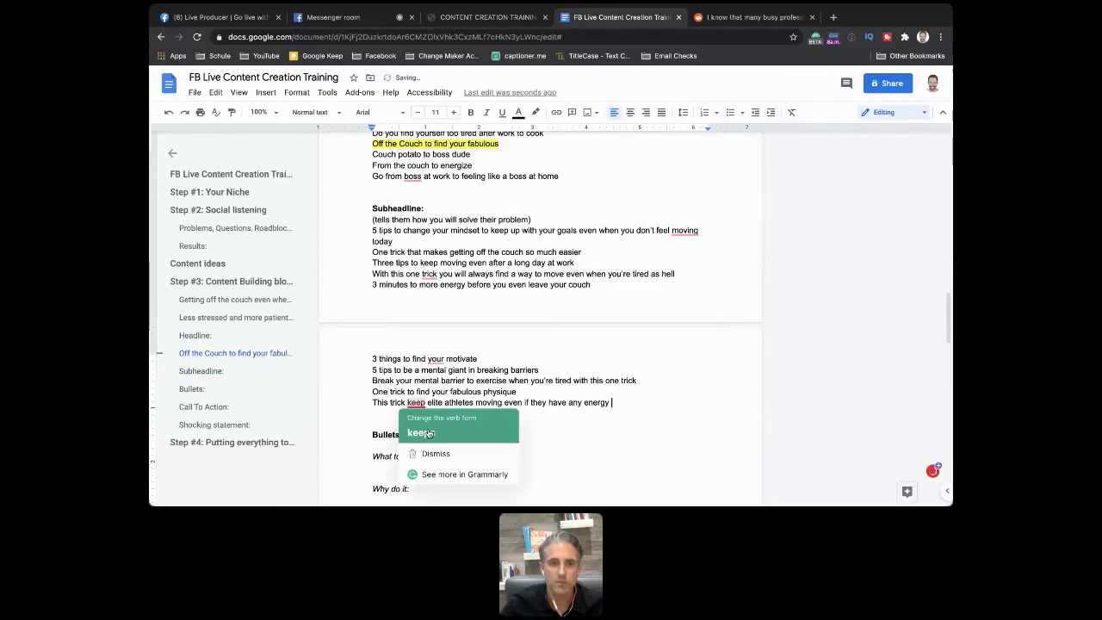
left_click(430, 432)
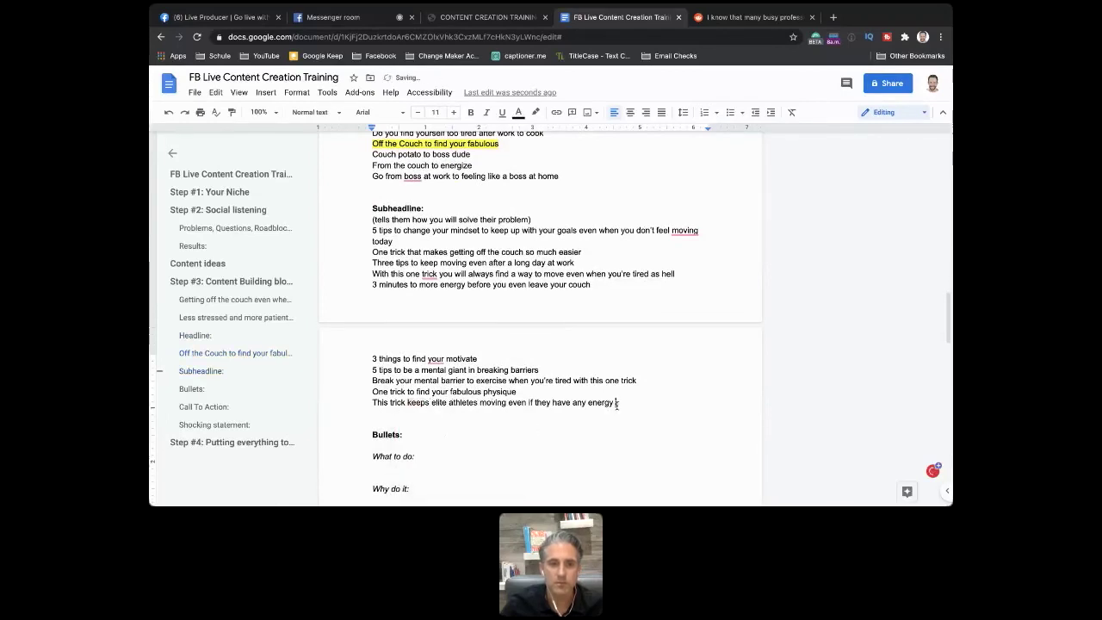
Step: Copy the Messenger room comment "5 ideas on keeping the family active" and return to the content creation document
left_click(355, 19)
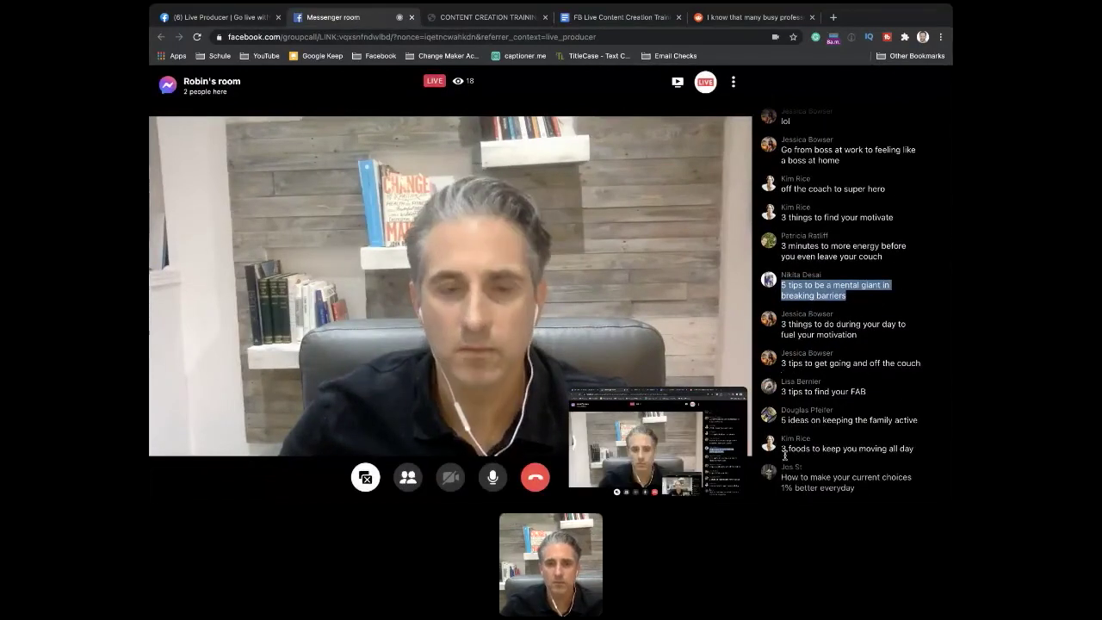
left_click_drag(782, 420, 918, 422)
key("ctrl+c")
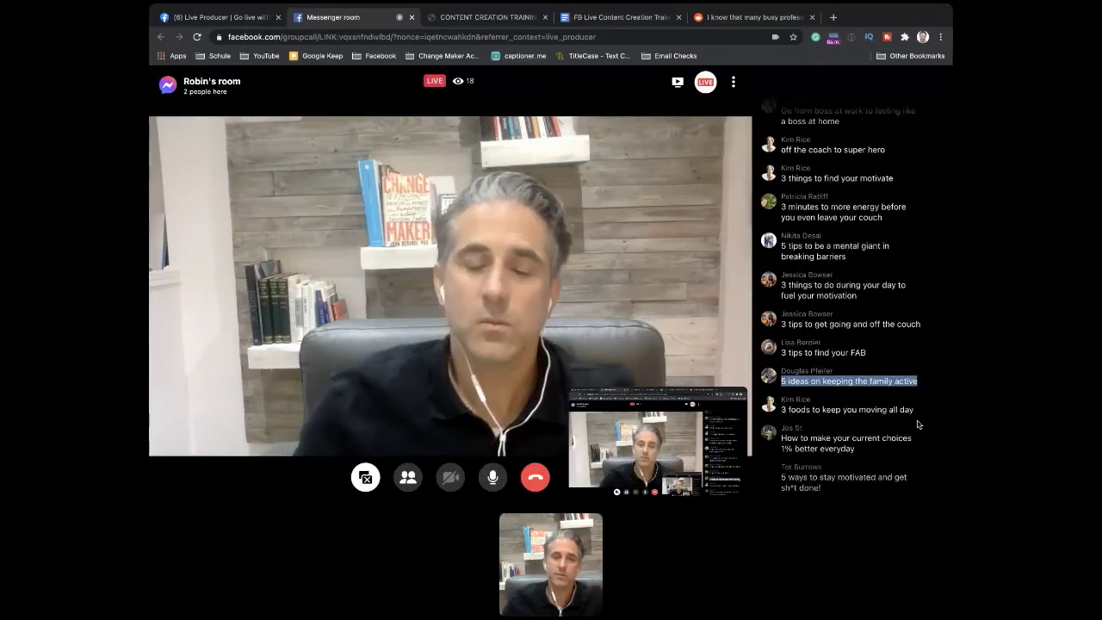
key("ctrl+Tab")
key("ctrl+Tab")
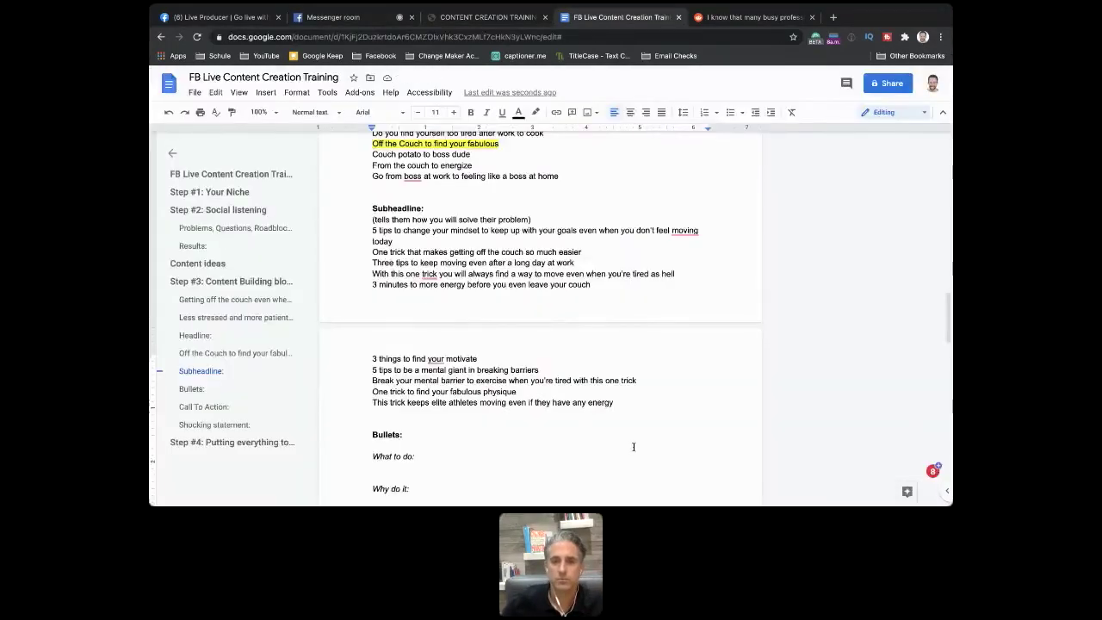
key("ctrl+Return")
key("ctrl+v")
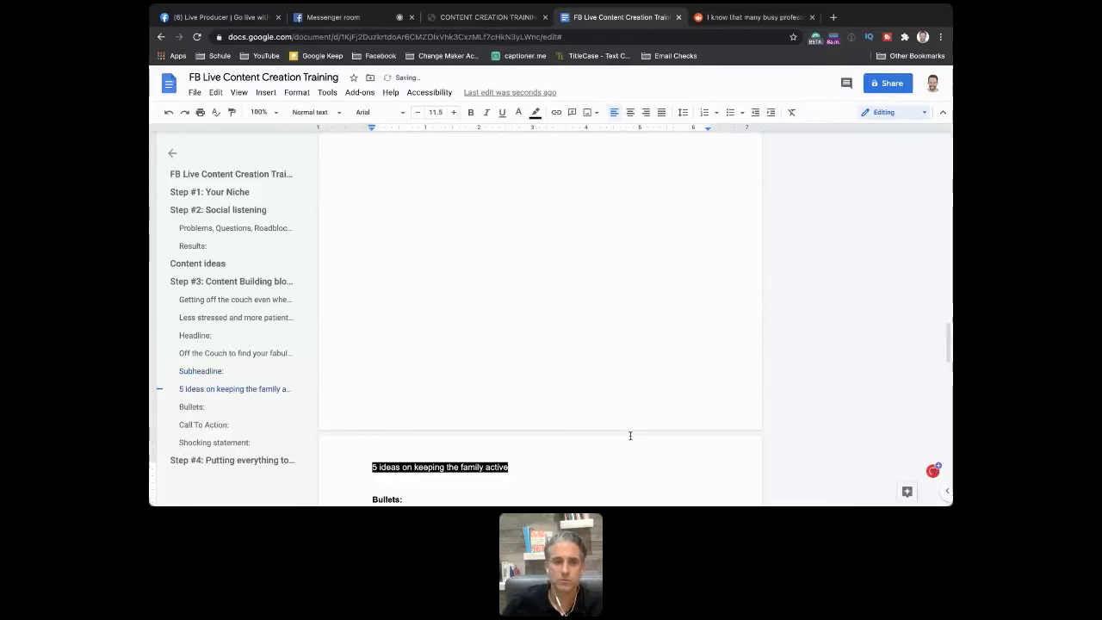
key("ctrl+z")
key("ctrl+z")
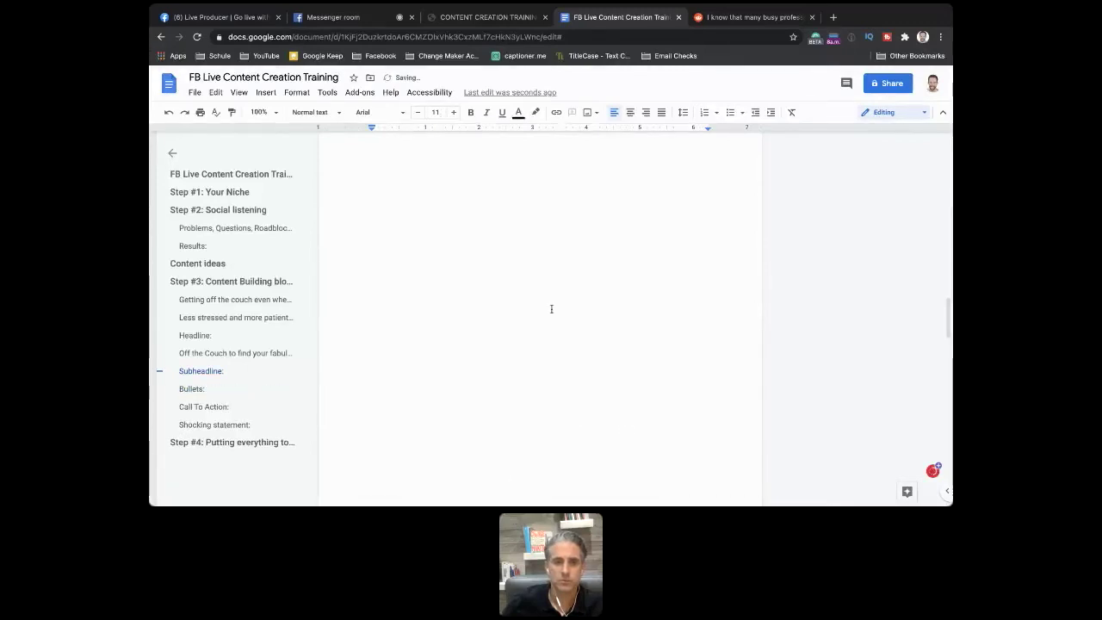
Step: Paste the copied comment "5 ideas on keeping the family active" on a new line below the elite athletes subheadline
scroll(551, 308, "up", 1)
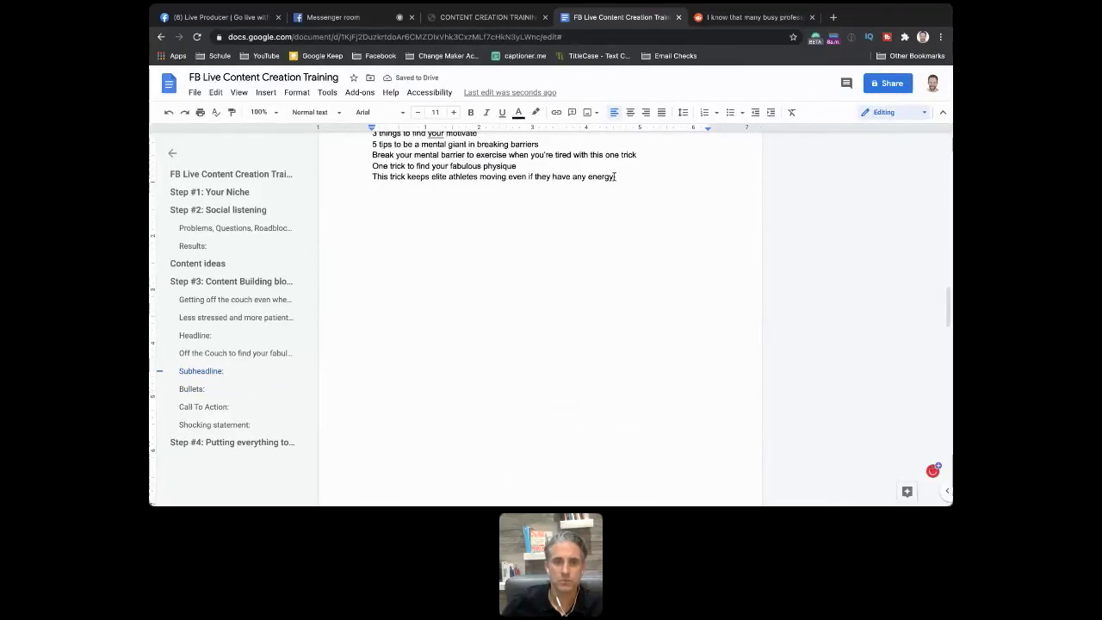
left_click(616, 177)
key("Return")
key("super+v")
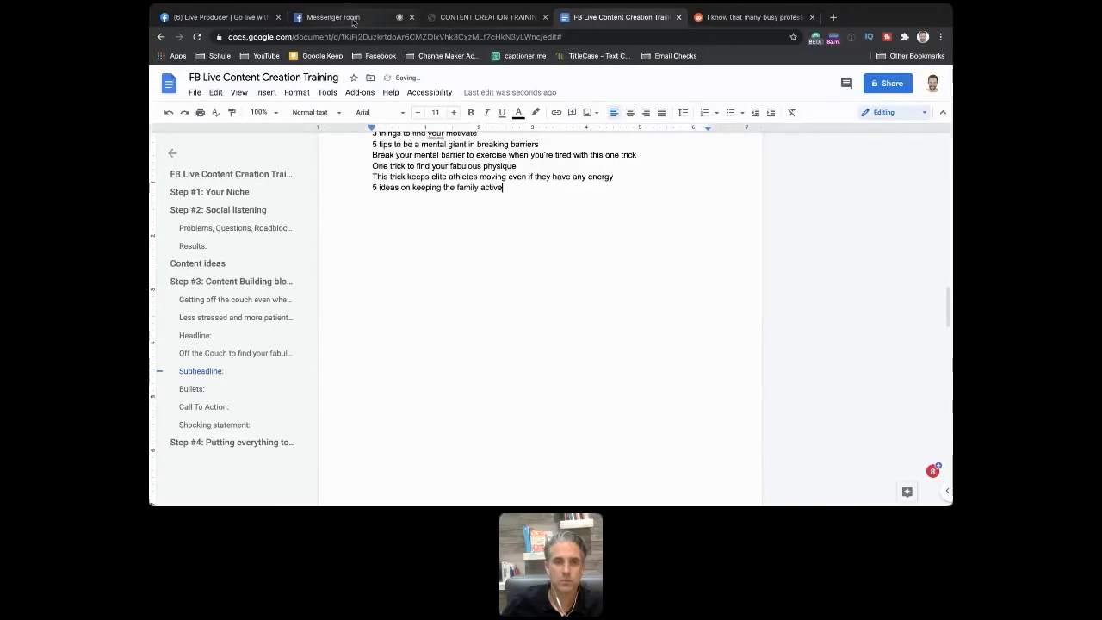
Step: Copy the Messenger room comment "How to make your current choices 1% better everyday" and paste it at the end of the Subheadline list
left_click(334, 17)
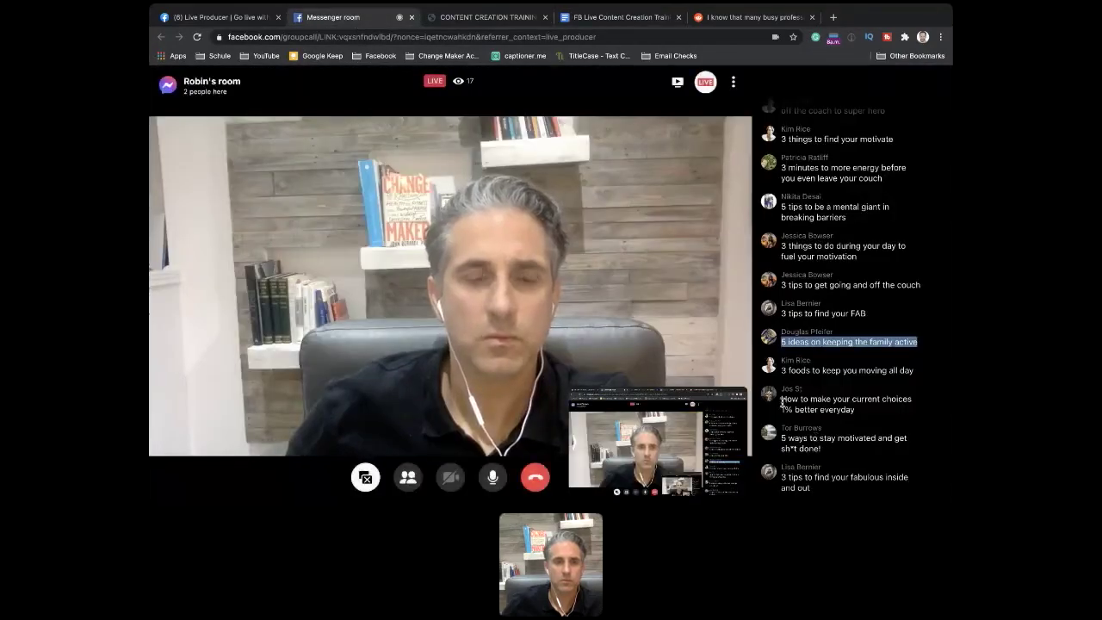
left_click_drag(781, 398, 856, 411)
key("ctrl+c")
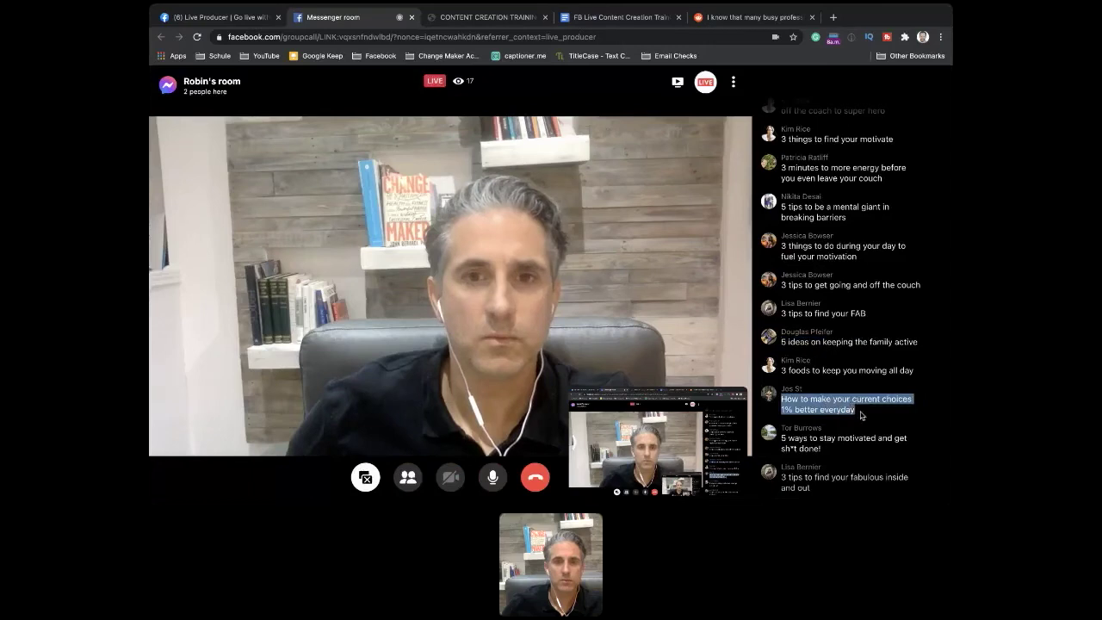
left_click(616, 19)
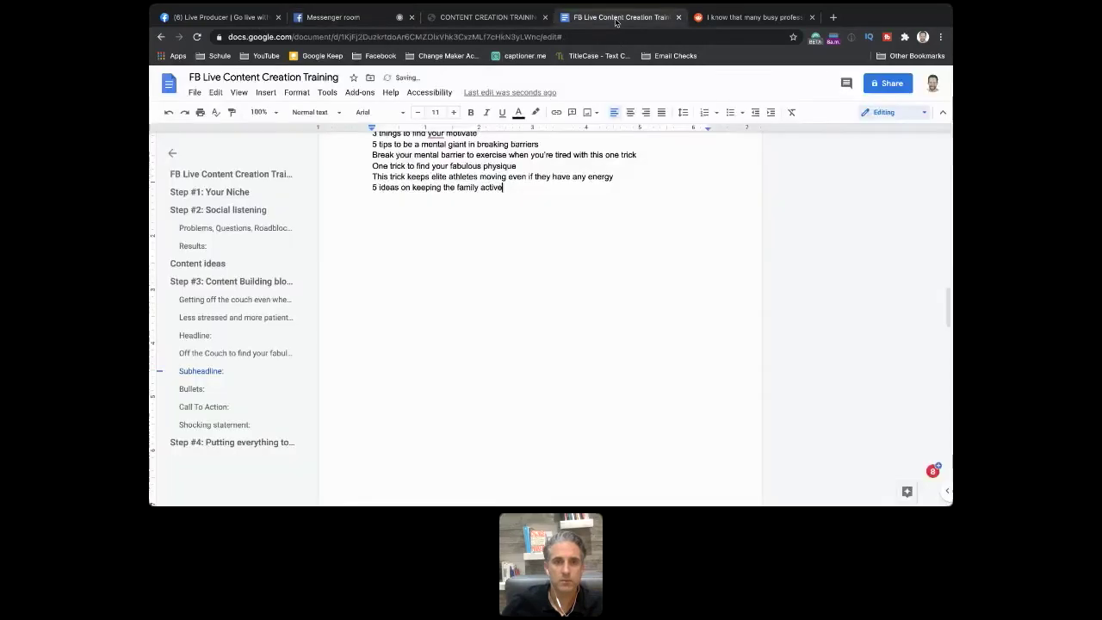
key("ctrl+v")
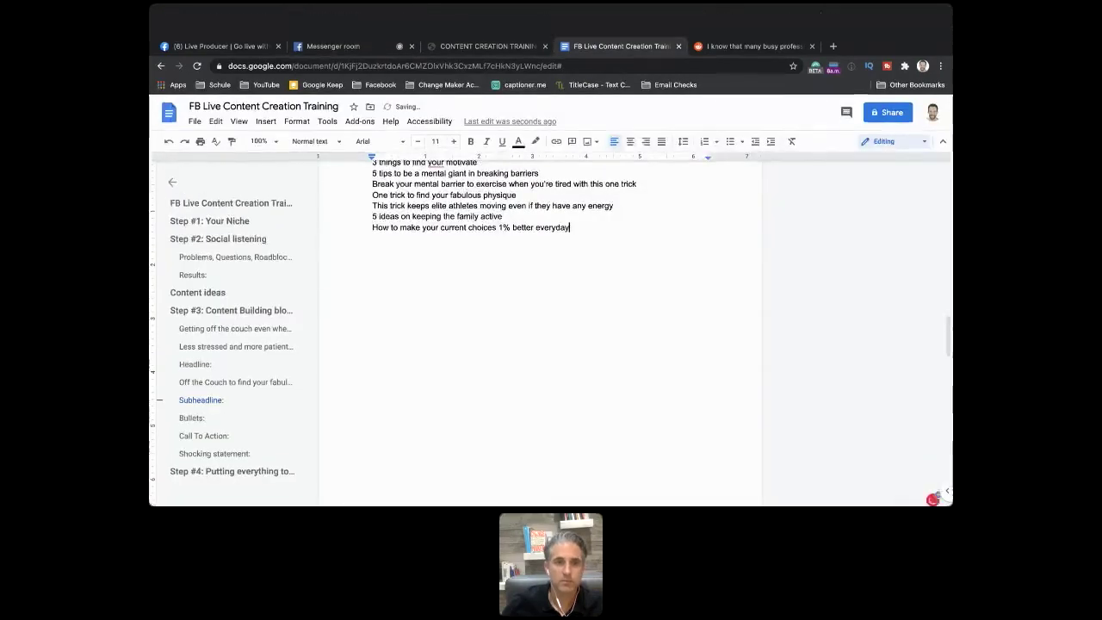
Step: Copy the Messenger room comment "5 ways to stay motivated and get sh*t done!" and paste it at the end of the Subheadline list
left_click(370, 50)
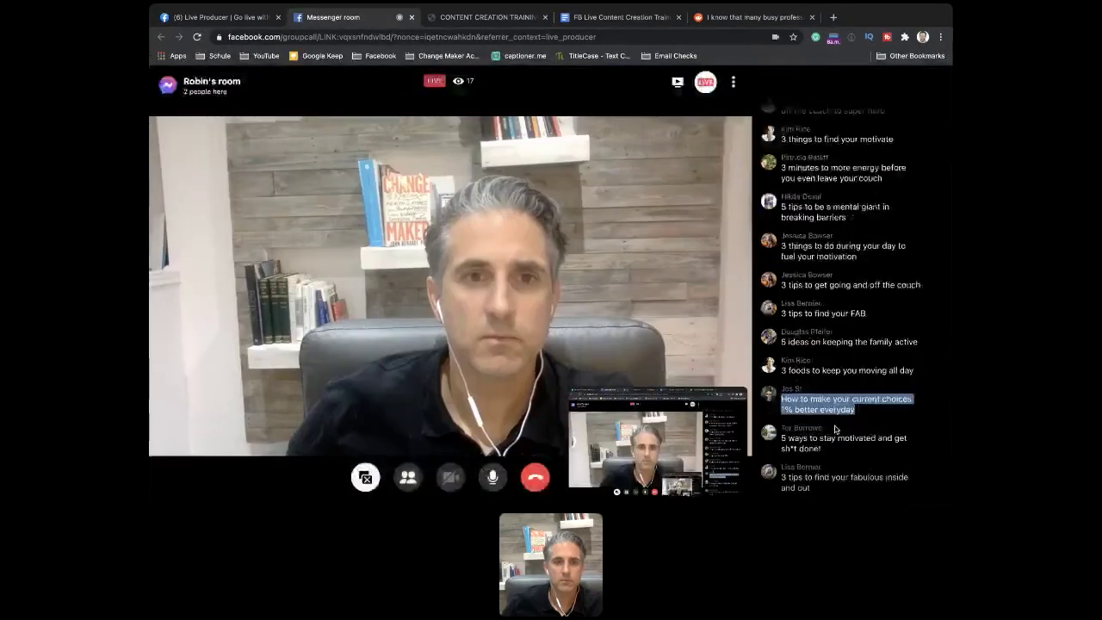
left_click(782, 438)
left_click_drag(783, 438, 822, 448)
key("super+c")
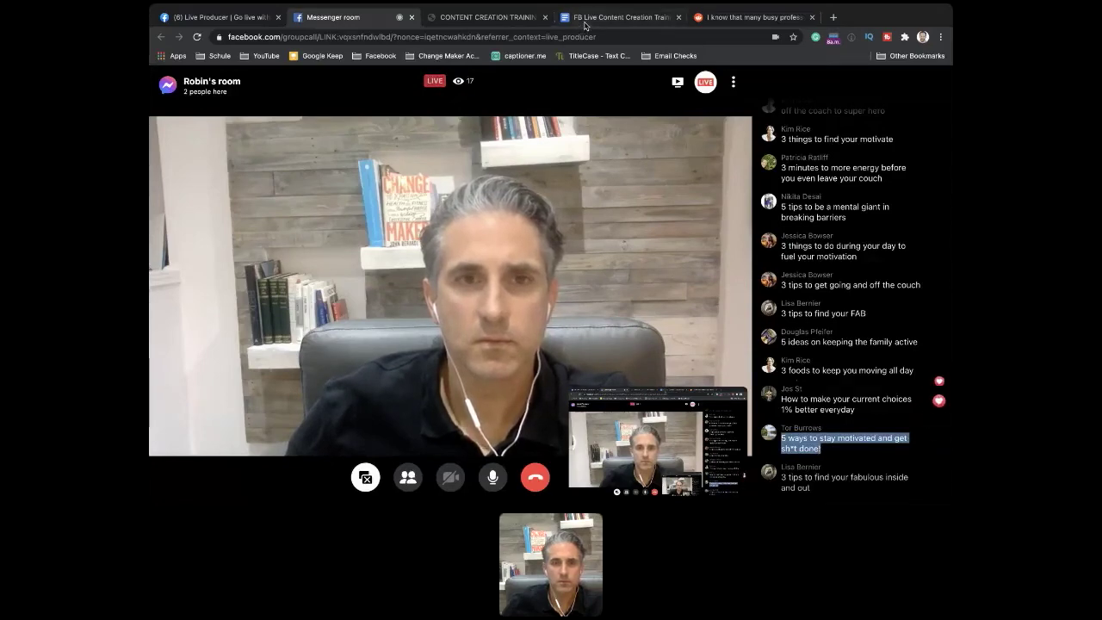
left_click(620, 17)
key("super+v")
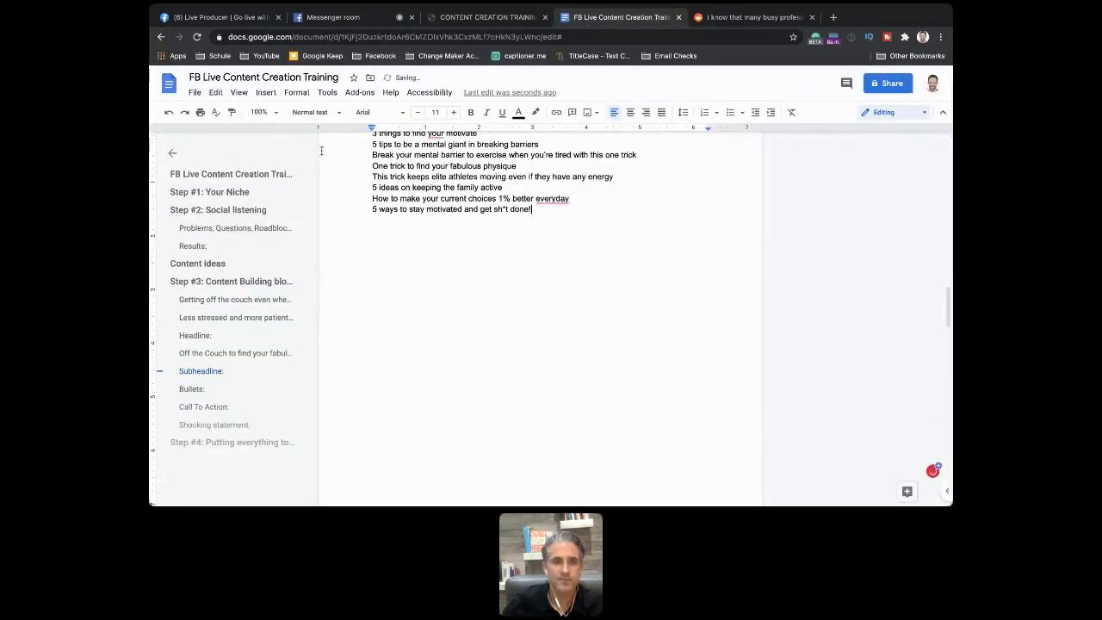
Step: Copy the Messenger room comment "3 tips to find your fabulous inside and out" and paste it at the end of the Subheadline list
left_click(358, 24)
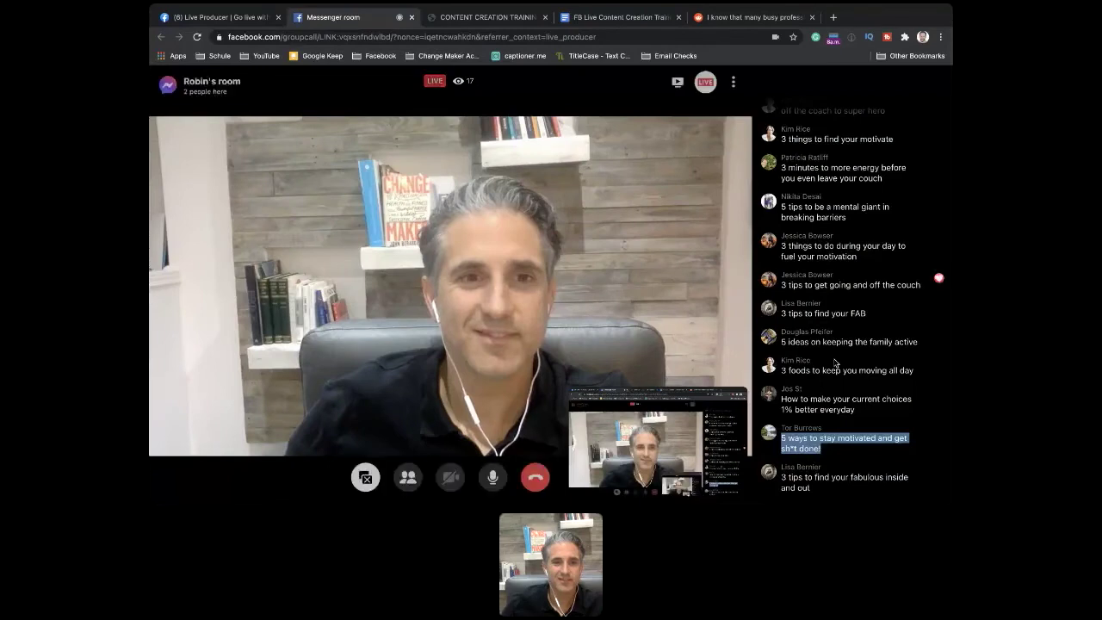
left_click(782, 481)
left_click_drag(782, 480, 814, 492)
key("ctrl+c")
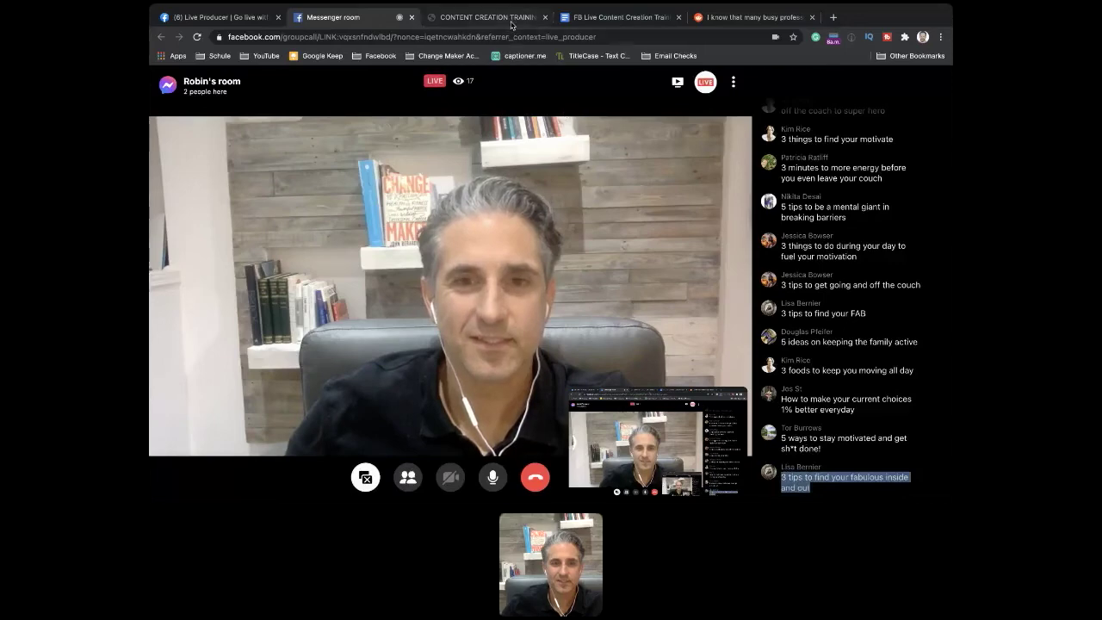
left_click(626, 22)
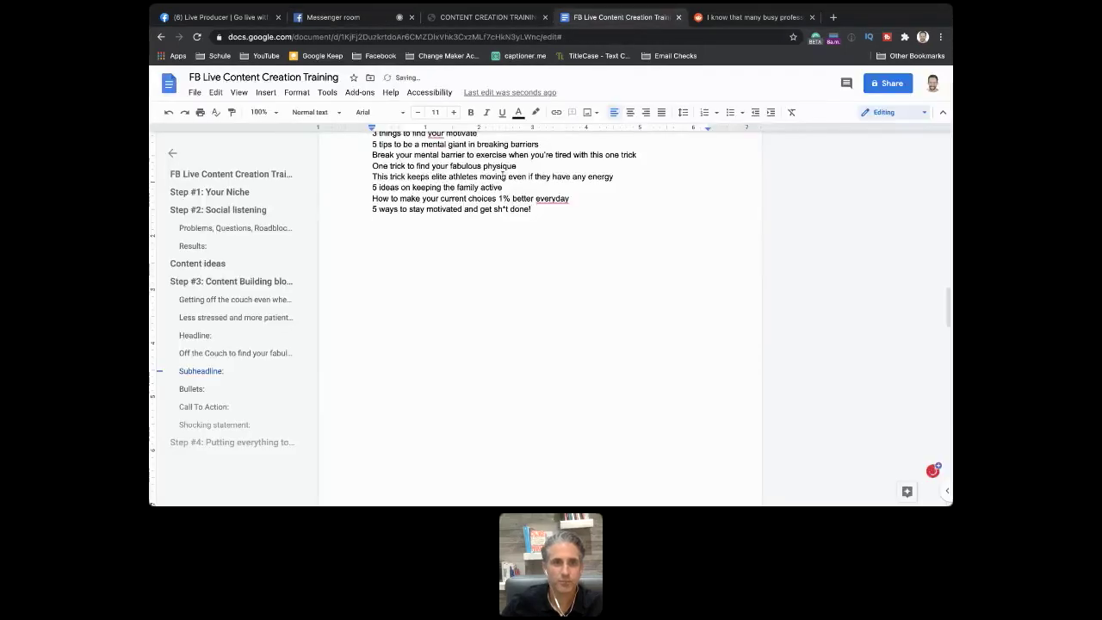
key("ctrl+v")
Step: Copy the Messenger room comment "3 tips to get going and off the couch" and paste it at the end of the Subheadline list
left_click(344, 17)
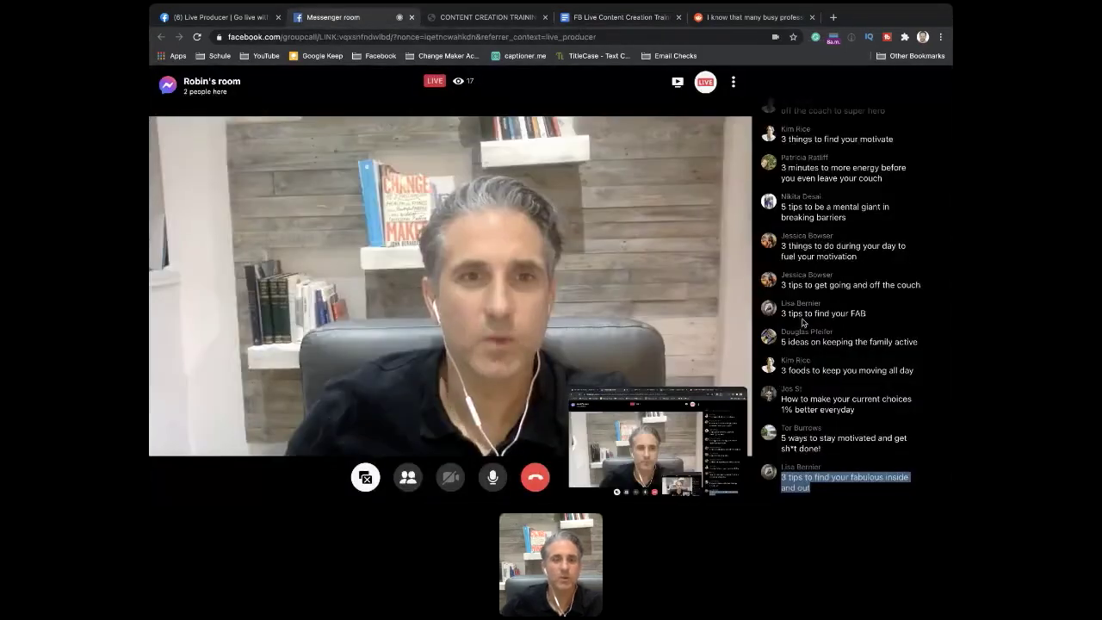
left_click_drag(782, 286, 921, 284)
key("super+c")
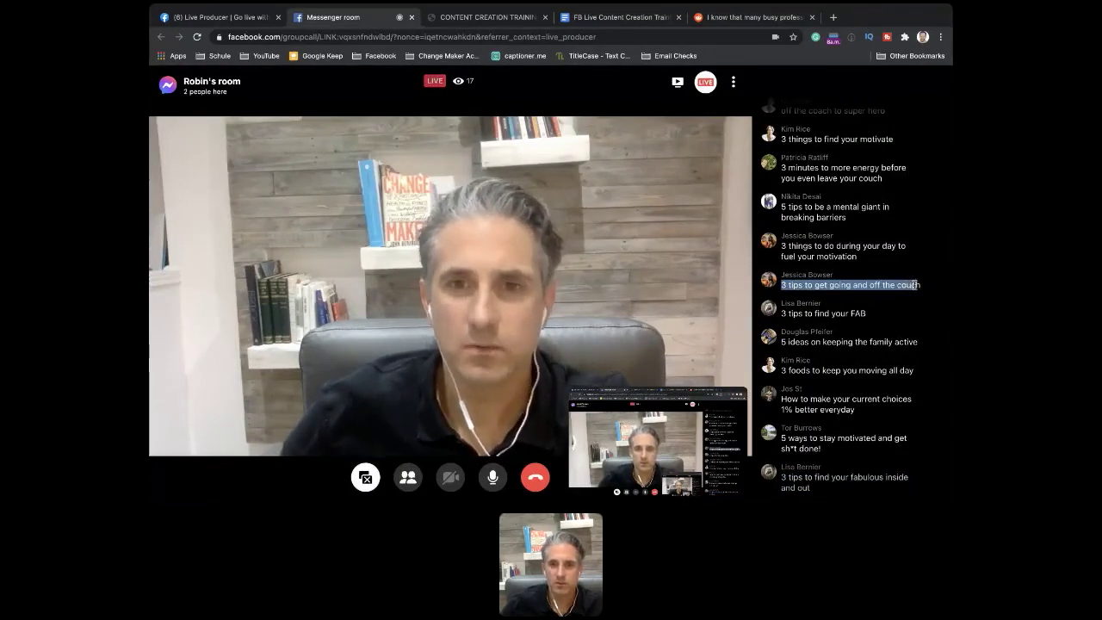
left_click(453, 19)
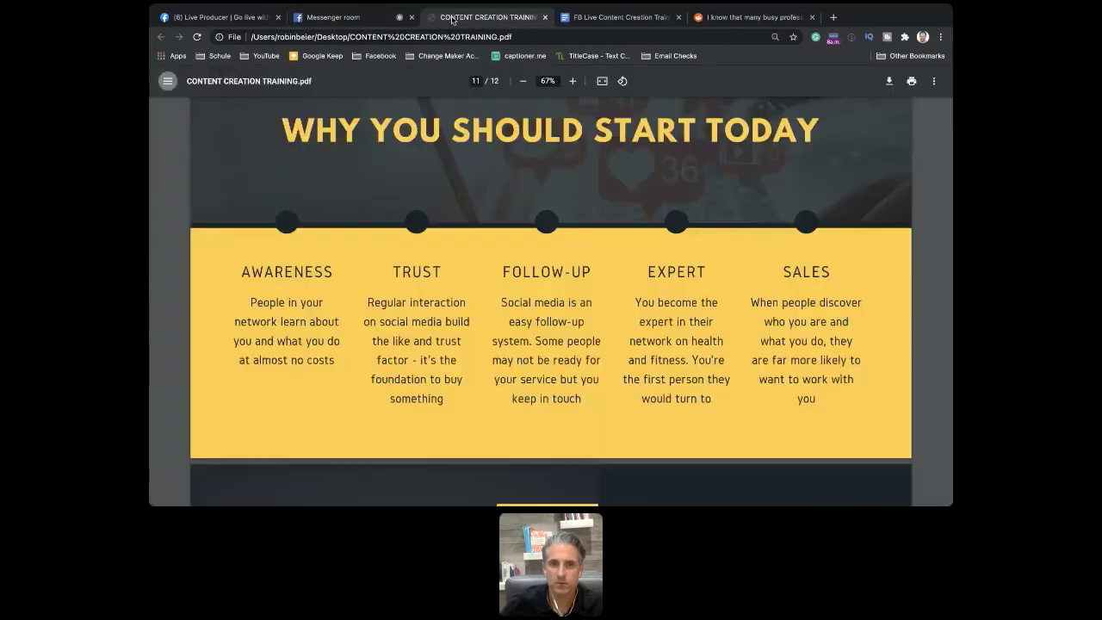
left_click(620, 18)
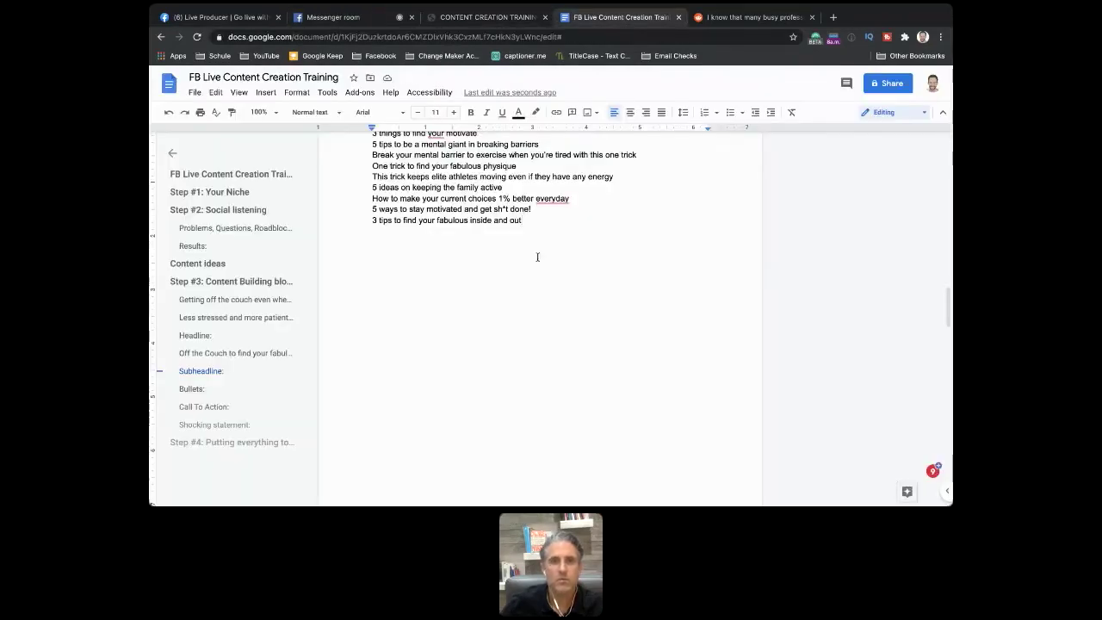
key("super+v")
Step: Highlight the subheadline "3 tips to find your fabulous inside and out" in yellow
scroll(526, 283, "up", 3)
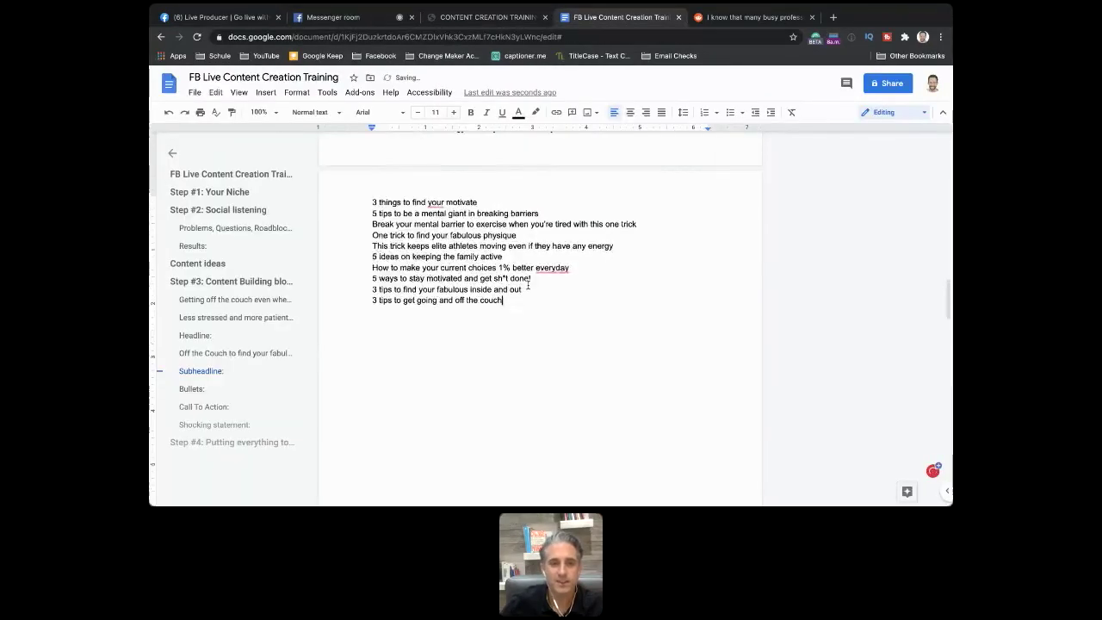
scroll(528, 285, "up", 2)
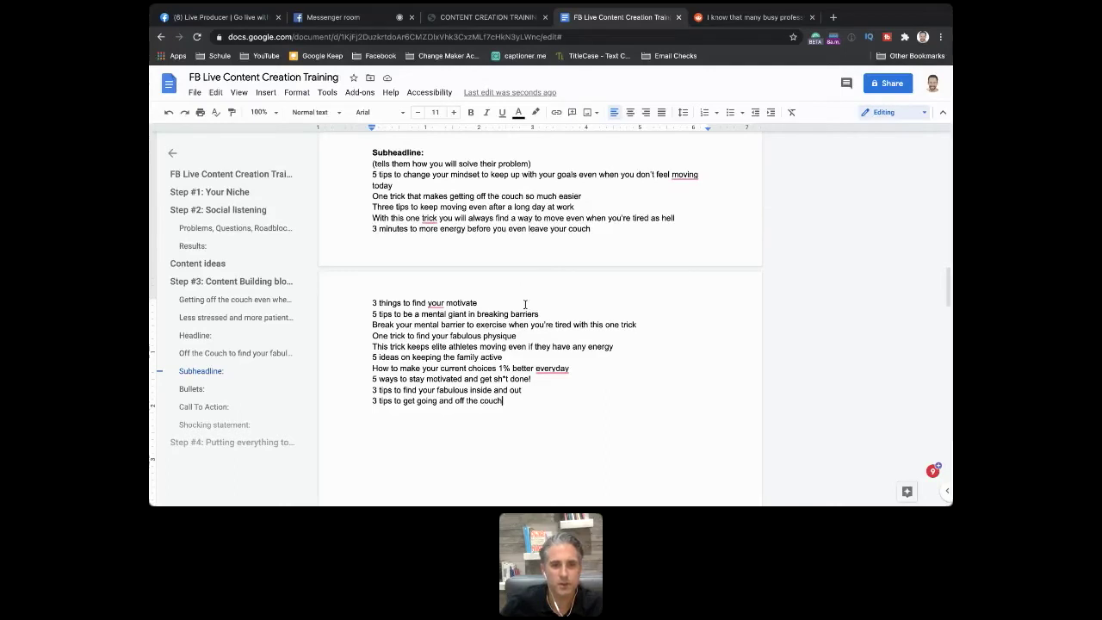
triple_click(524, 390)
left_click(535, 114)
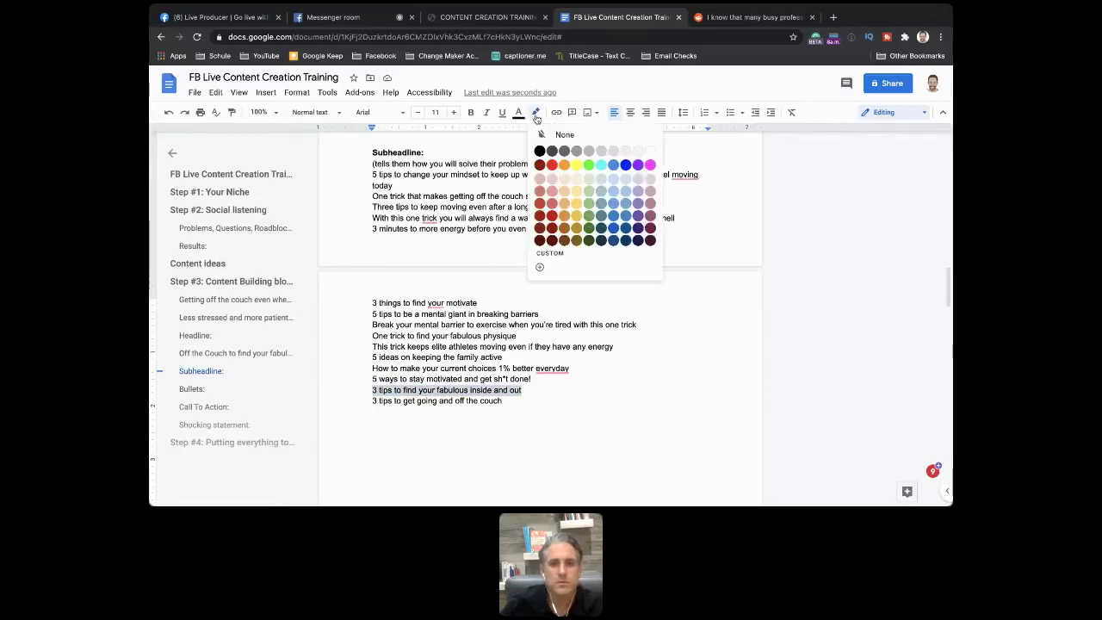
left_click(577, 165)
left_click(592, 406)
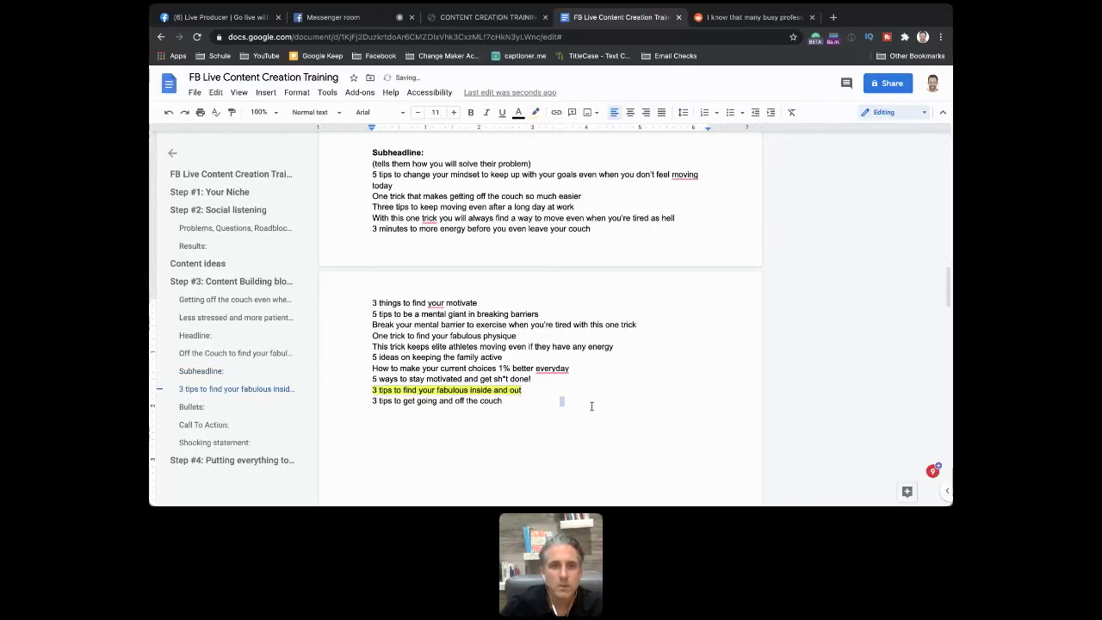
Step: Delete the surplus blank lines between the Subheadline list and the Bullets heading, leaving one blank line as spacing
scroll(592, 406, "up", 2)
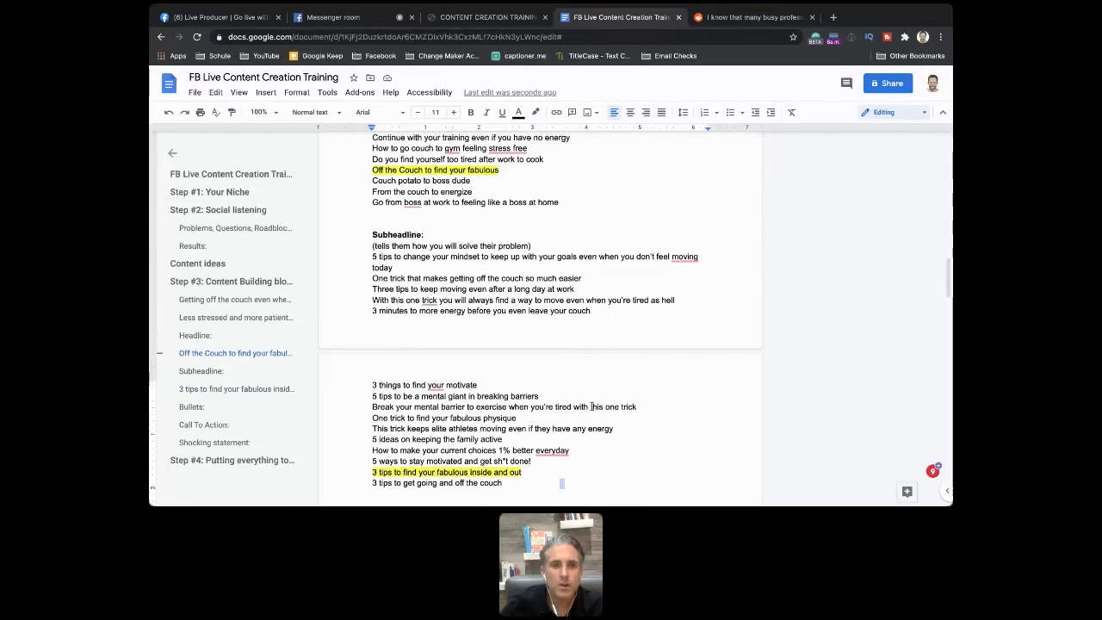
scroll(592, 406, "down", 2)
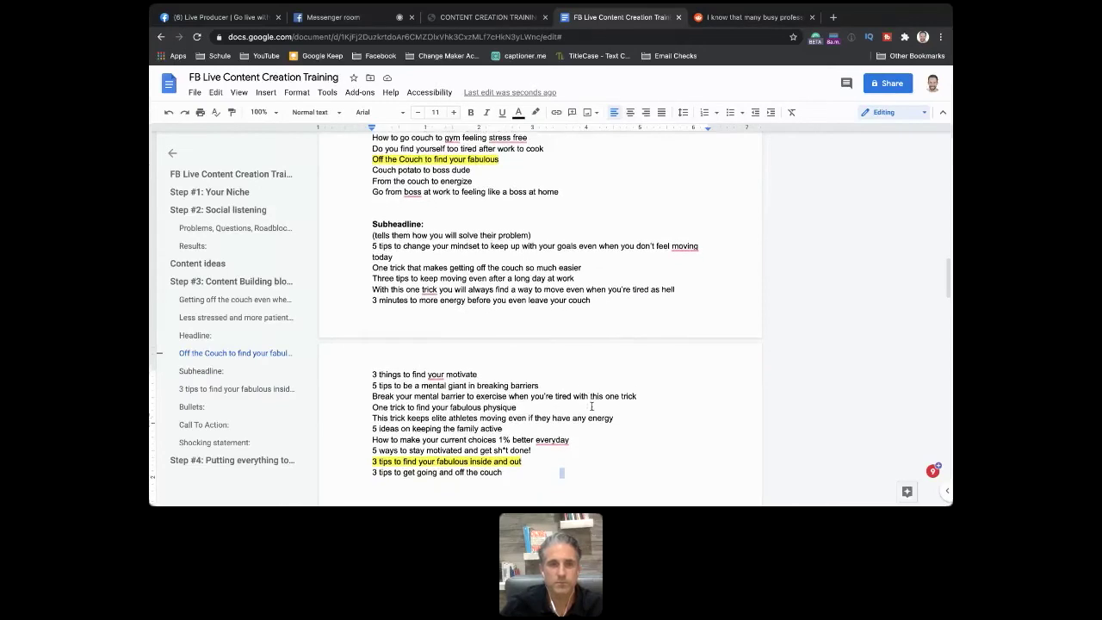
scroll(592, 406, "down", 1)
left_click(532, 431)
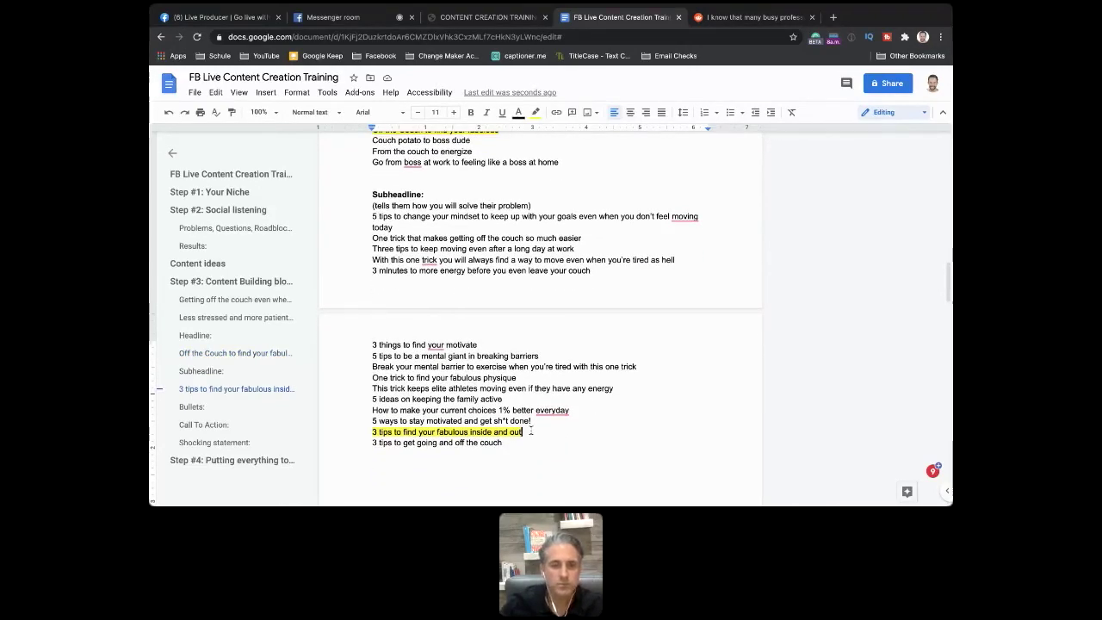
scroll(531, 431, "down", 2)
scroll(531, 429, "down", 1)
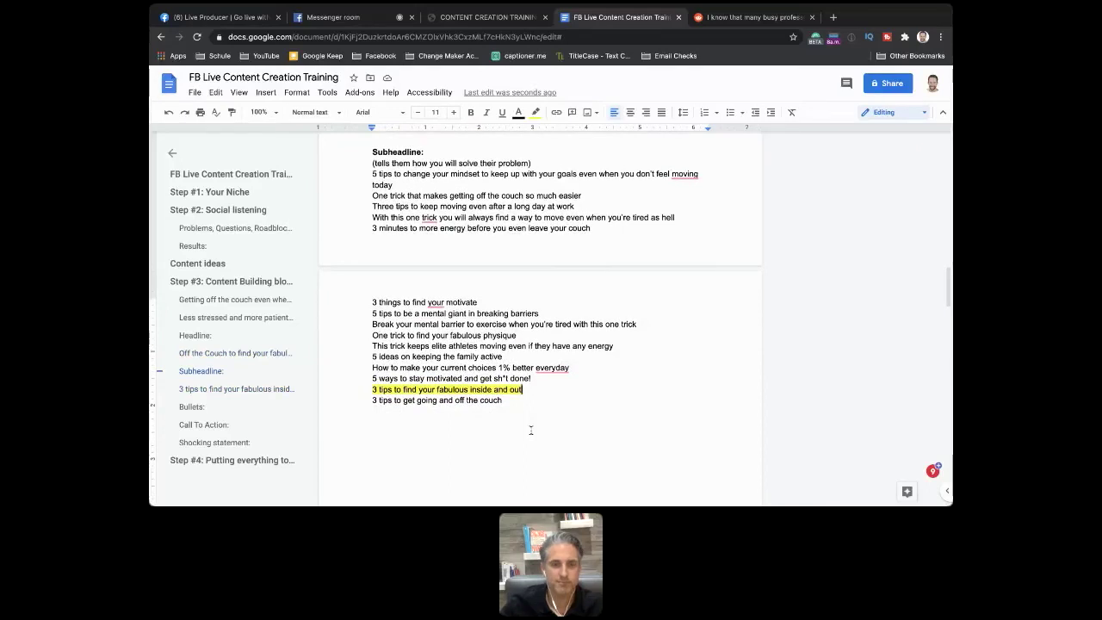
scroll(530, 430, "down", 12)
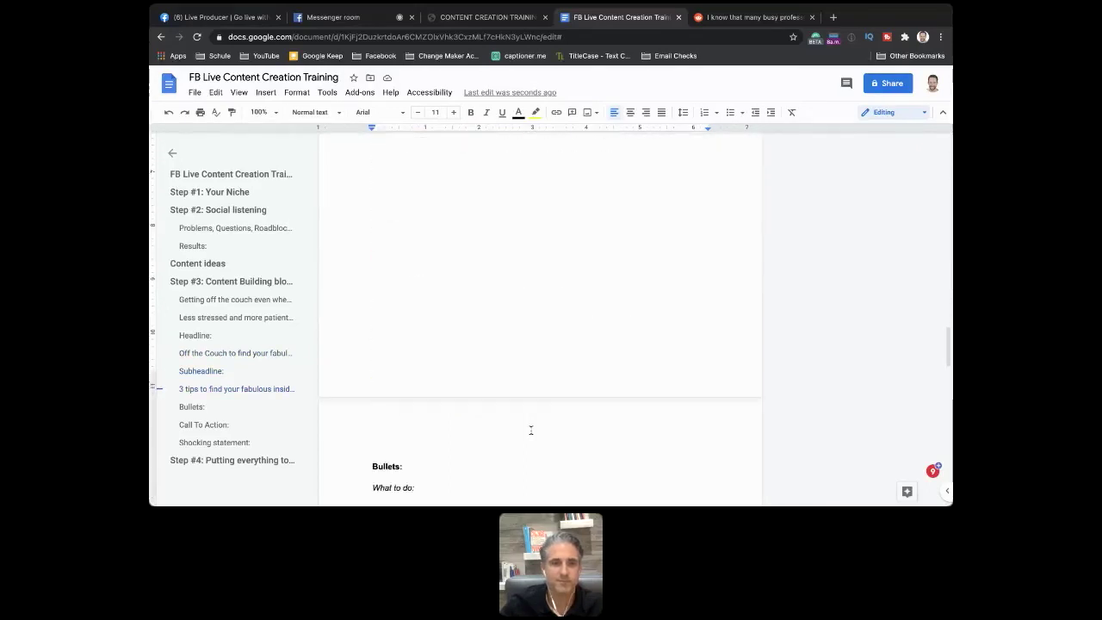
left_click(370, 387)
key("BackSpace")
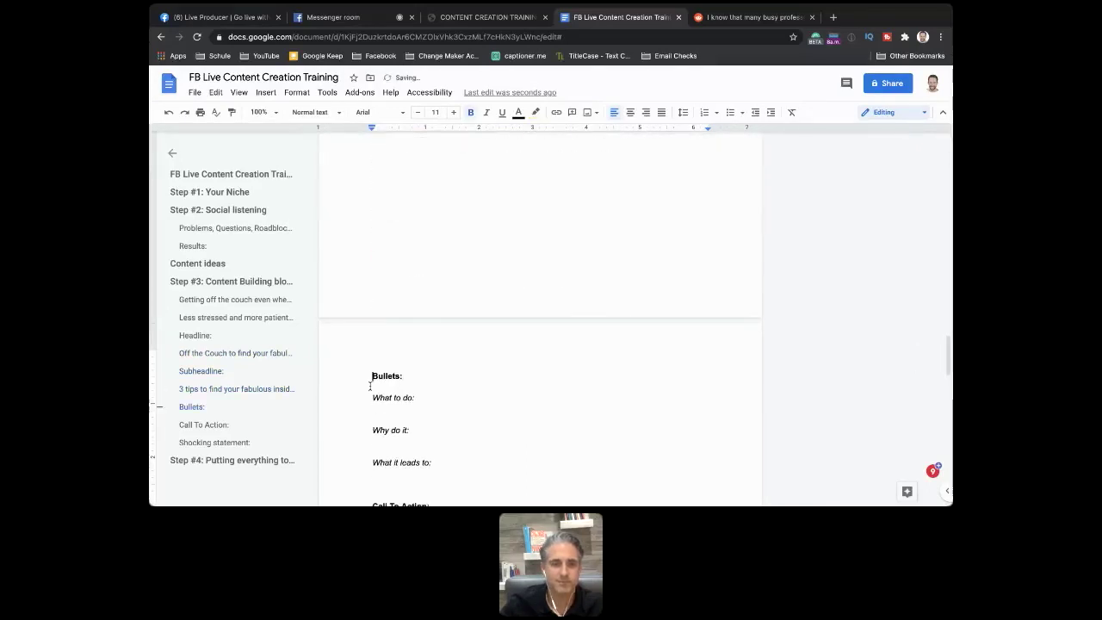
key("BackSpace")
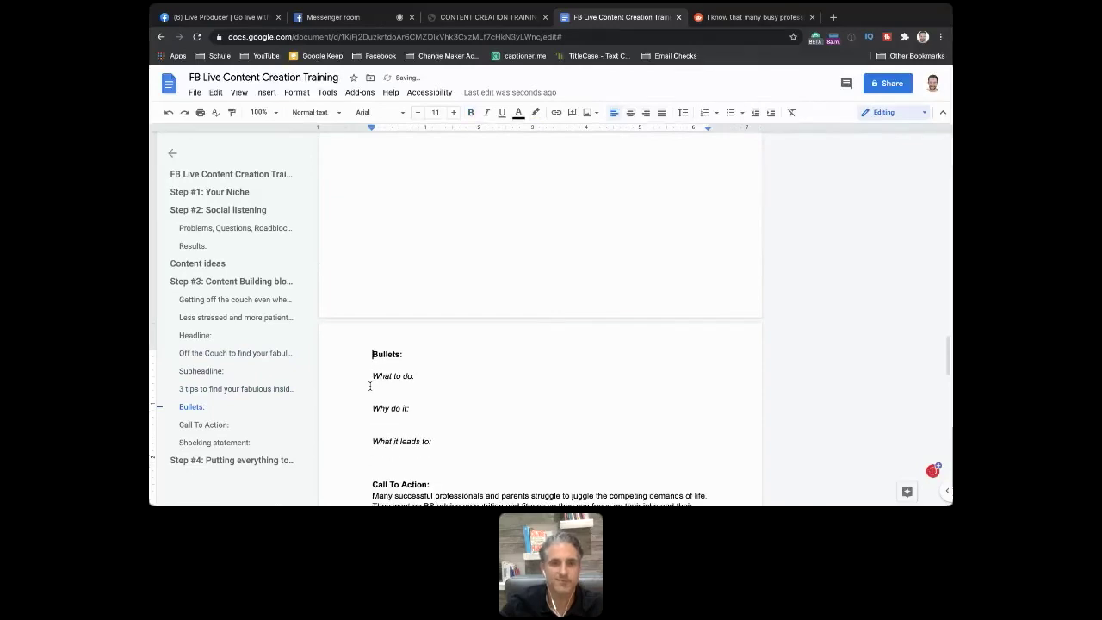
key("BackSpace")
key("Return")
key("Return")
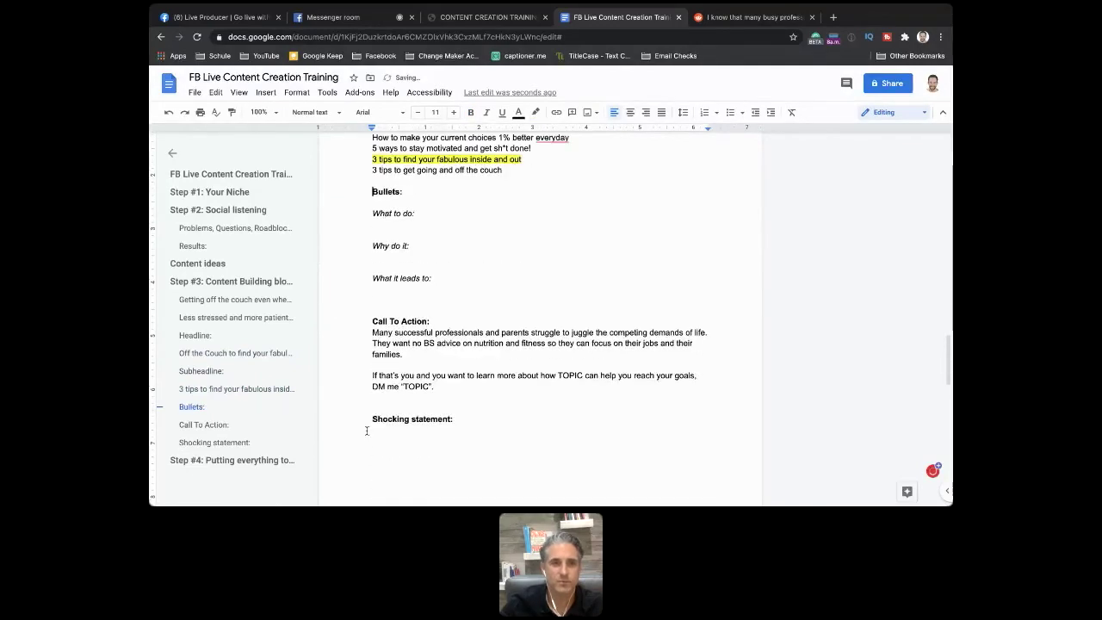
Step: Enter "Look at exercise on a spectrum" as plain text under What to do, leaving a blank line above it, and start a new line
left_click(376, 226)
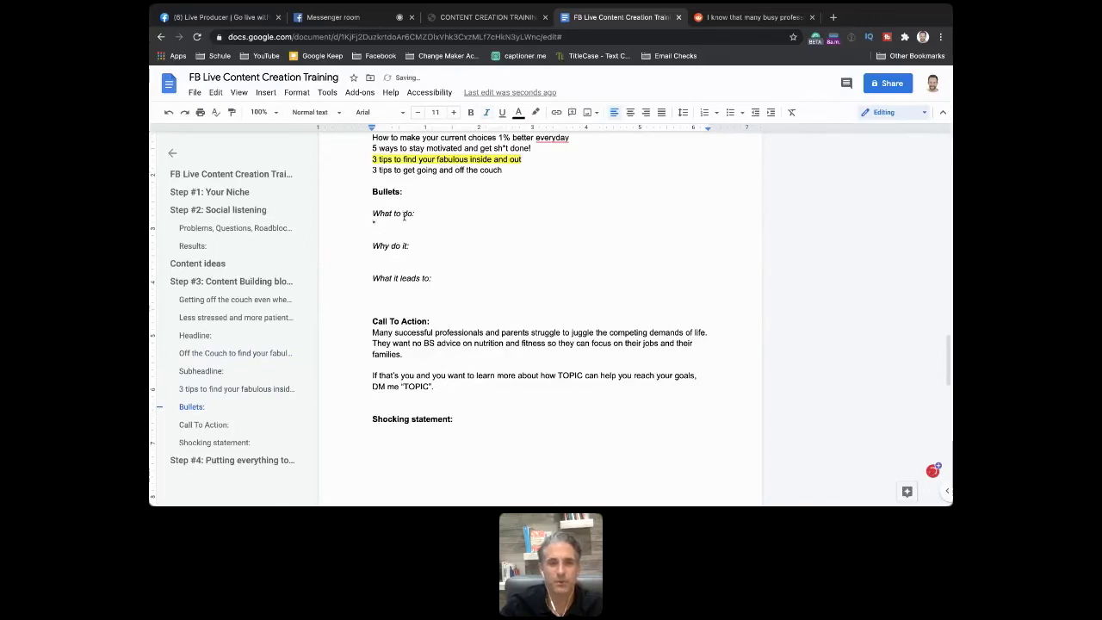
type("*")
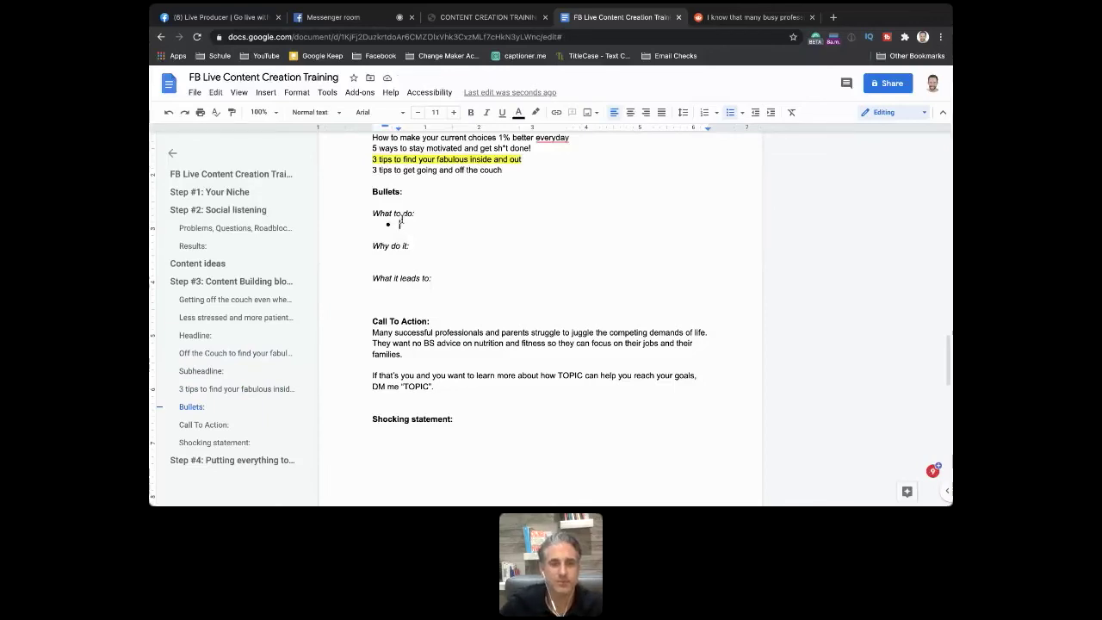
key("BackSpace")
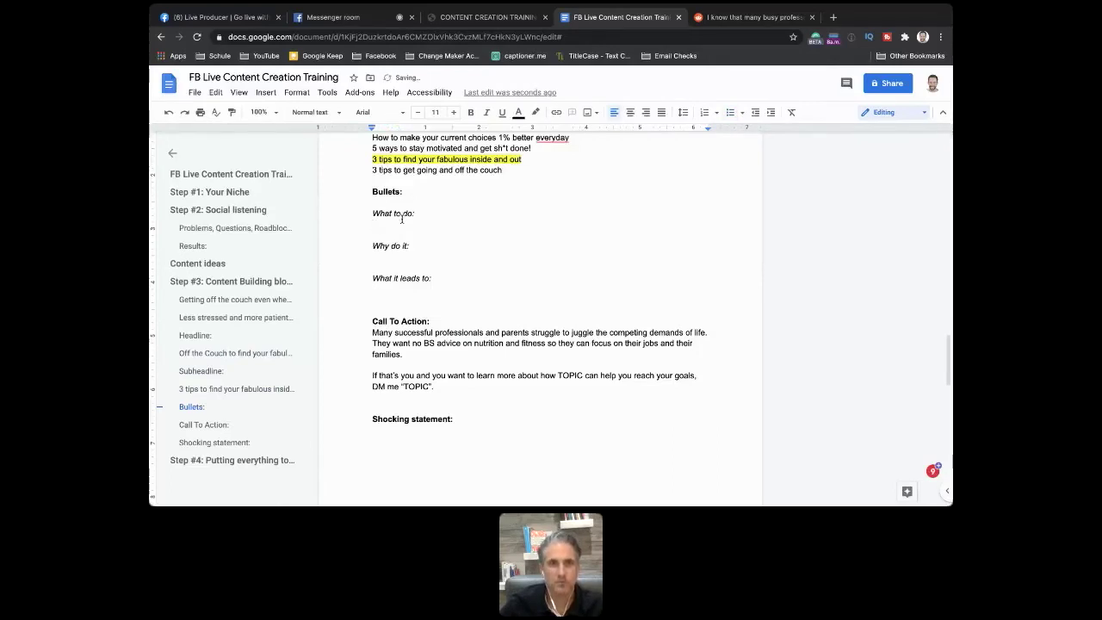
key("Return")
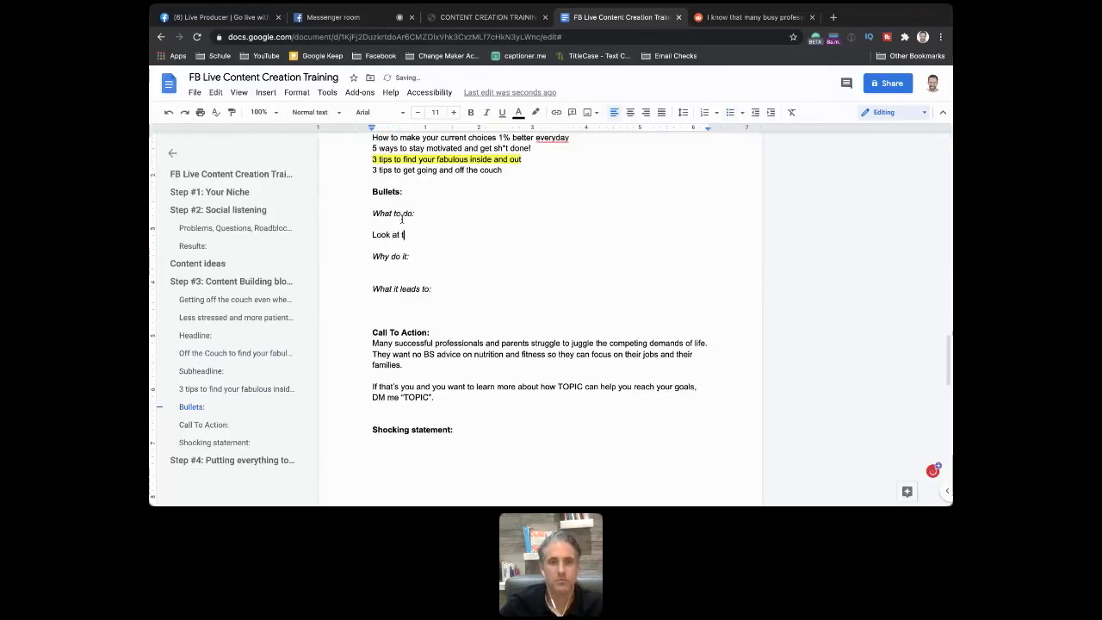
type("Look at exercise on a")
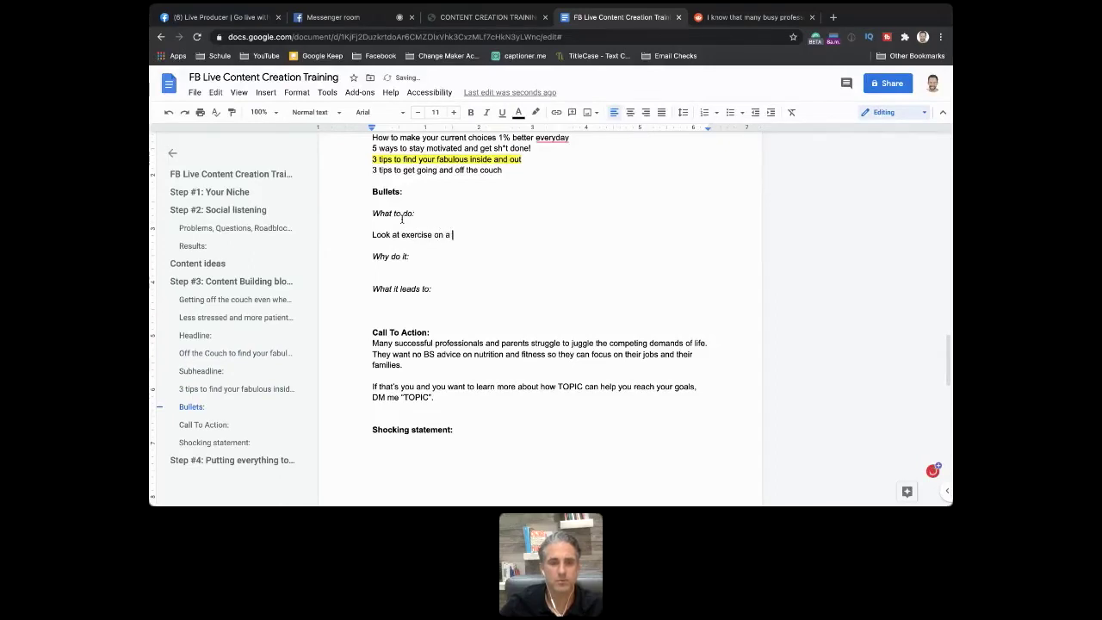
type(" spec")
key("BackSpace")
key("BackSpace")
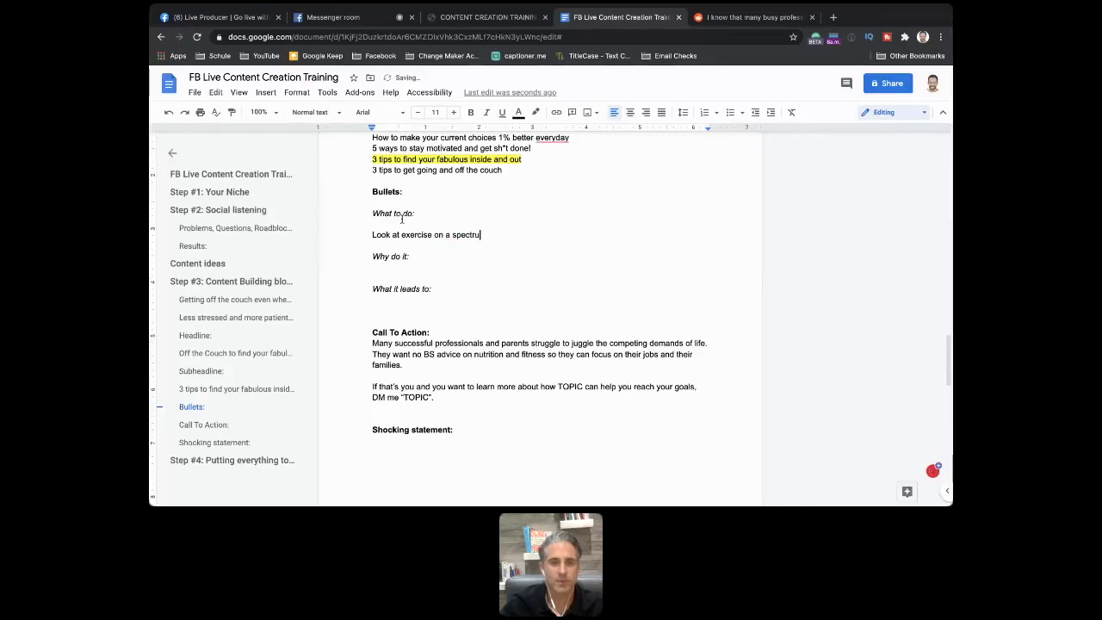
key("Return")
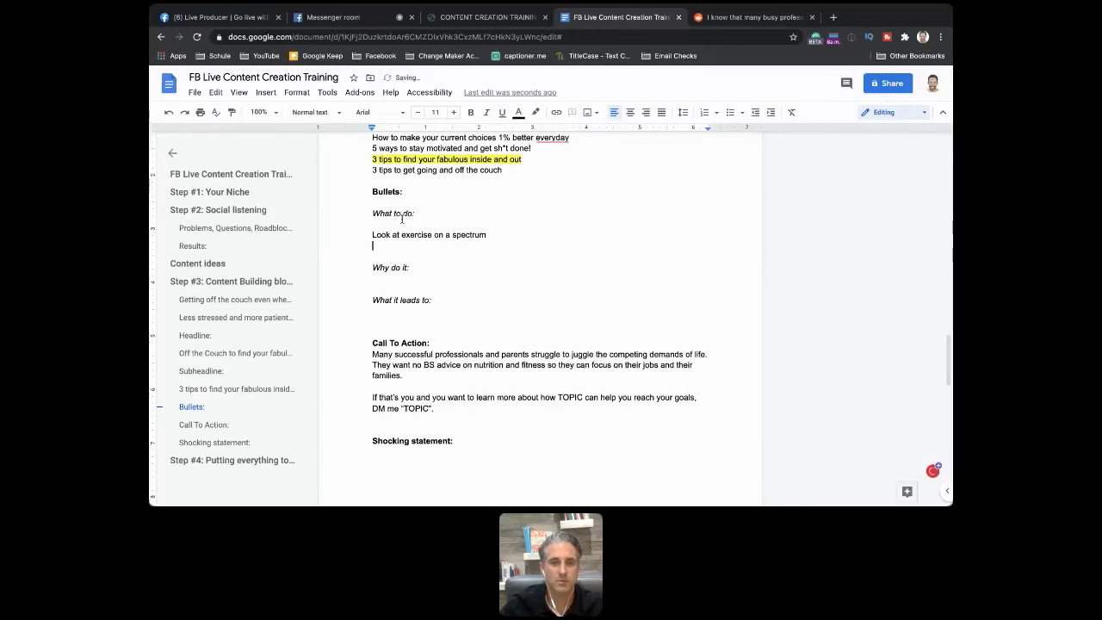
Step: Remove the extra line below "Look at exercise on a spectrum" and check the Messenger room chat for new comments
key("BackSpace")
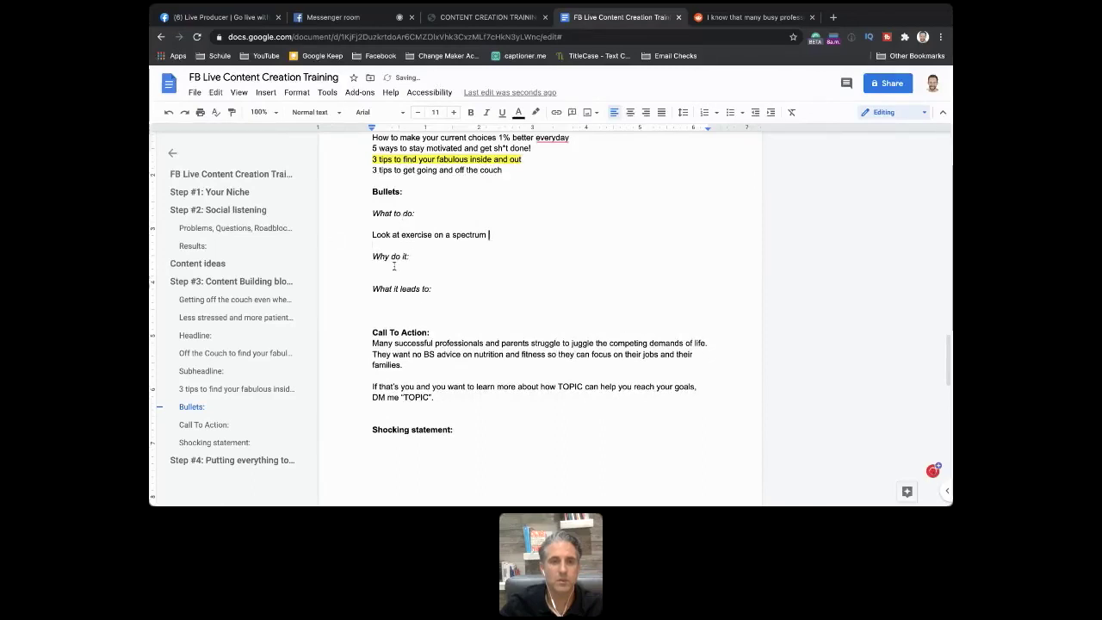
type("*")
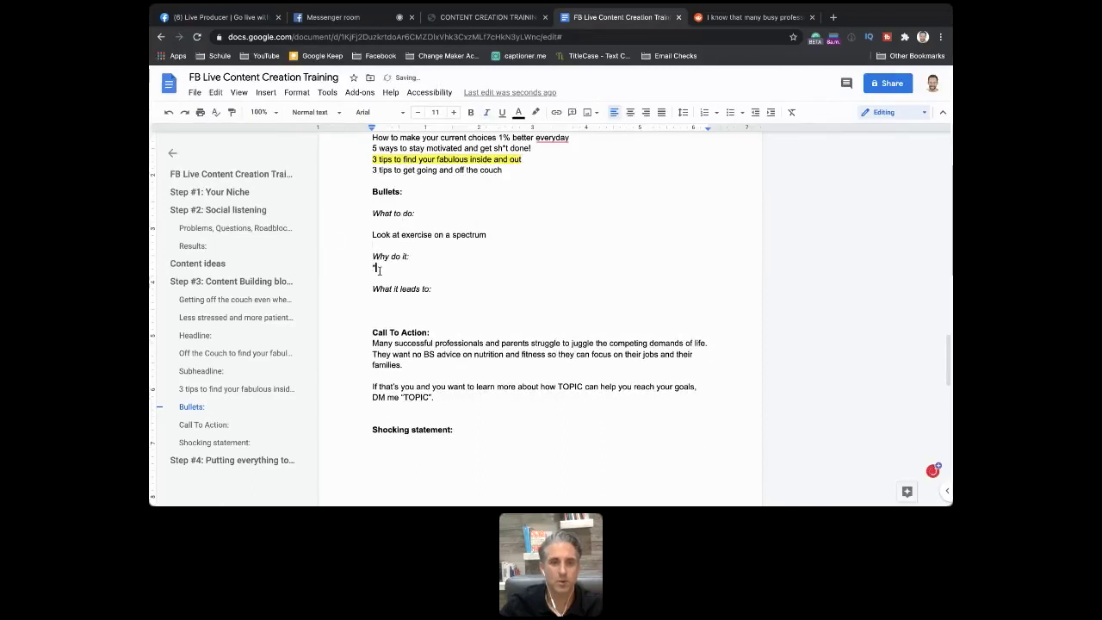
left_click(340, 23)
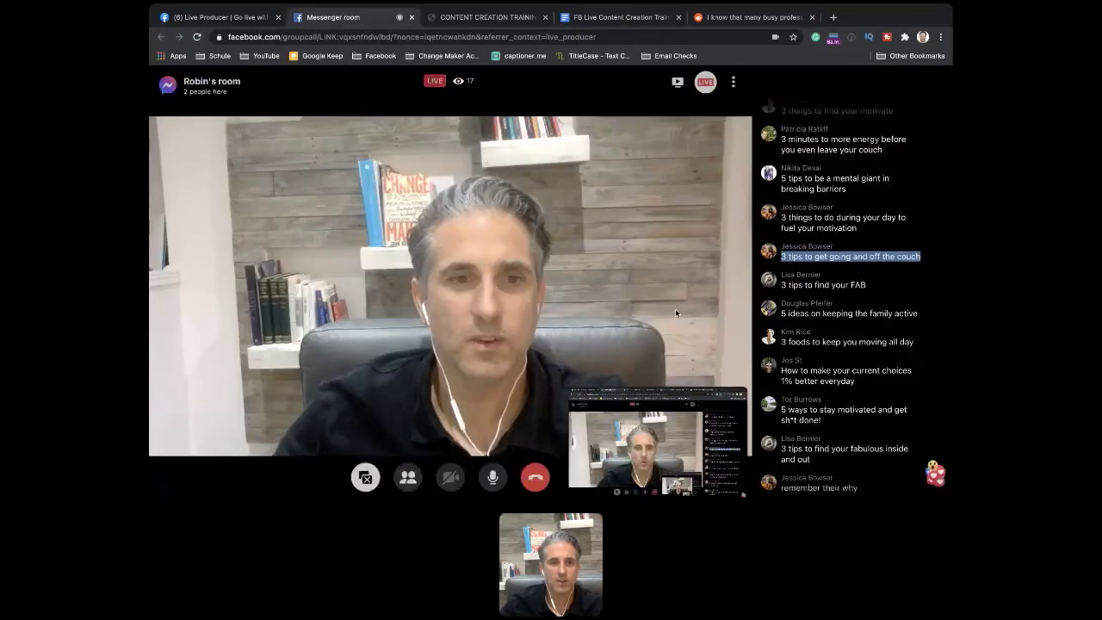
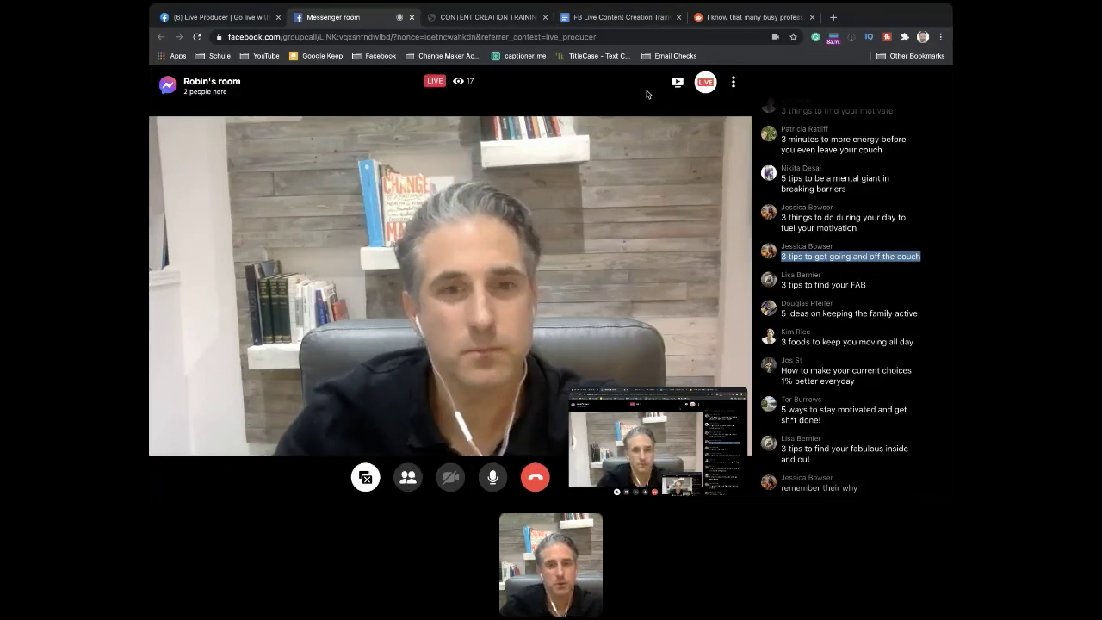
left_click(628, 21)
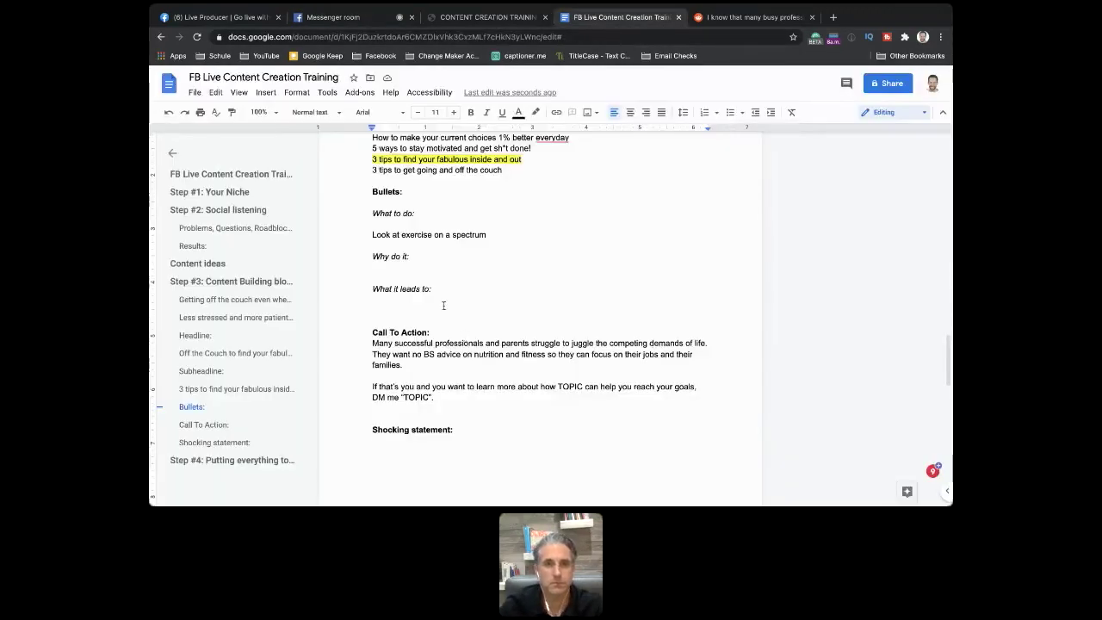
type("Gro")
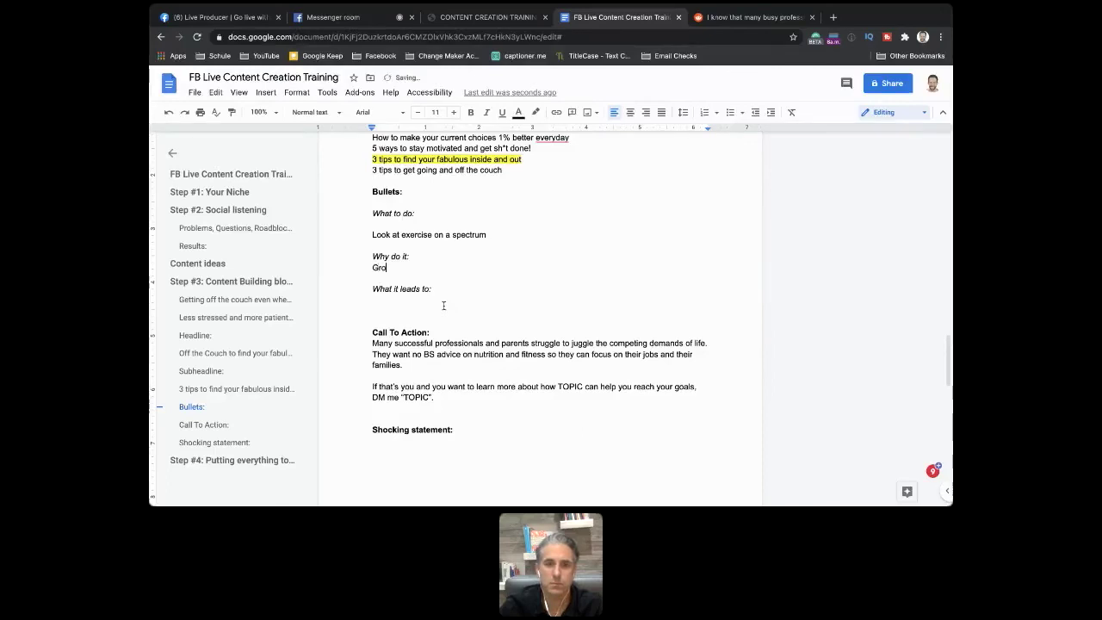
type("w on the id")
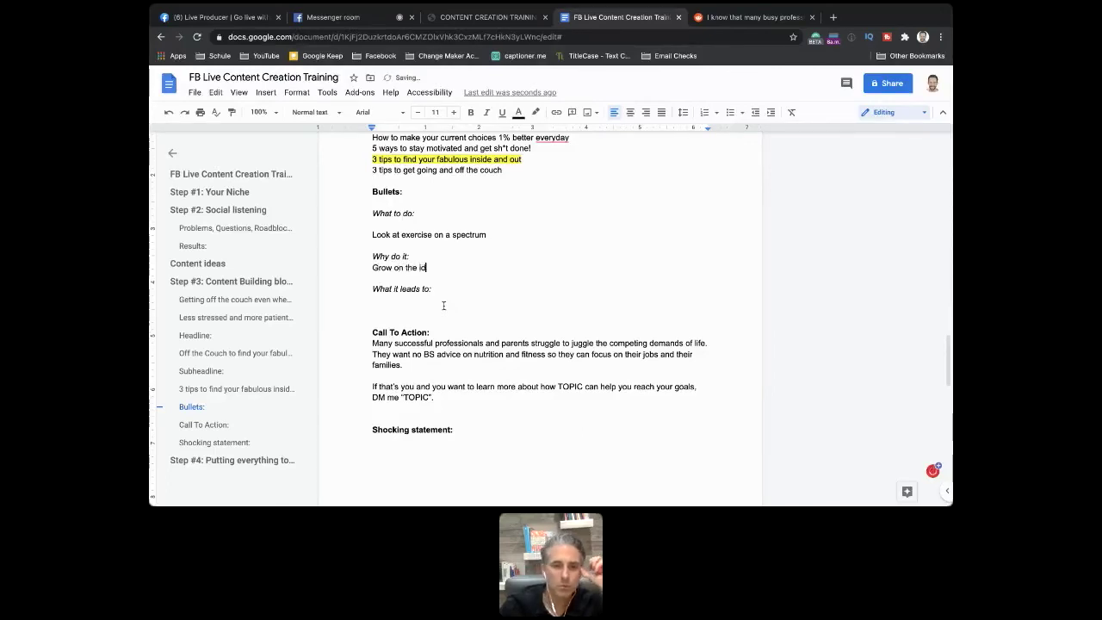
key("BackSpace")
type("n")
key("BackSpace")
key("BackSpace")
key("BackSpace")
key("BackSpace")
key("BackSpace")
key("BackSpace")
key("BackSpace")
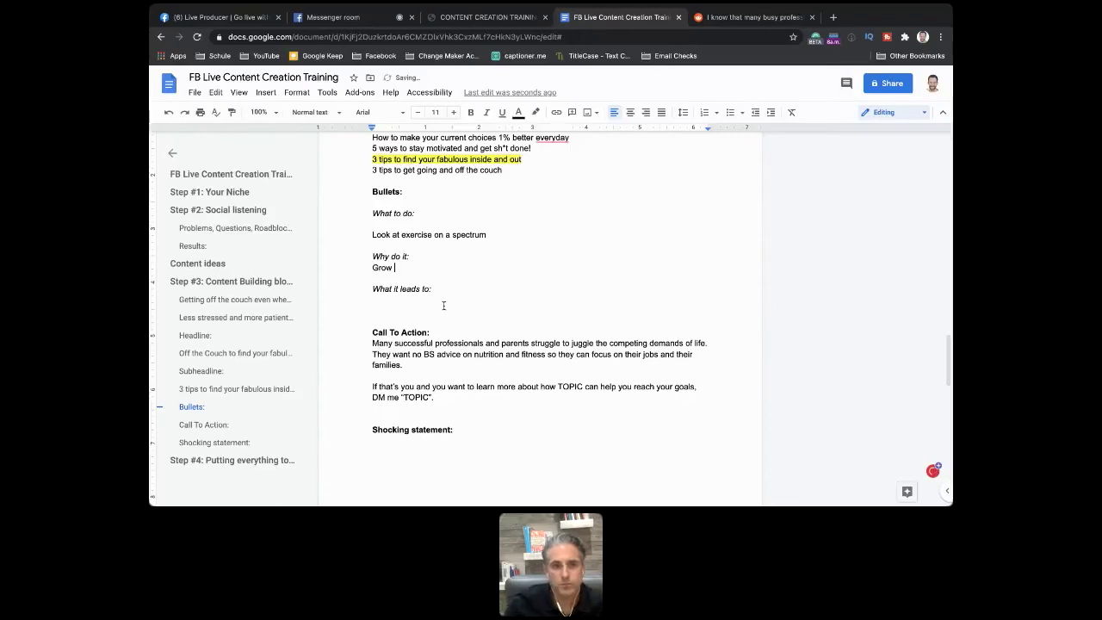
key("BackSpace")
key("BackSpace")
key("BackSpace")
key("BackSpace")
key("BackSpace")
Step: Enter "Changing your inside to change outside" as the first line under Why do it
type("Changing your inside t")
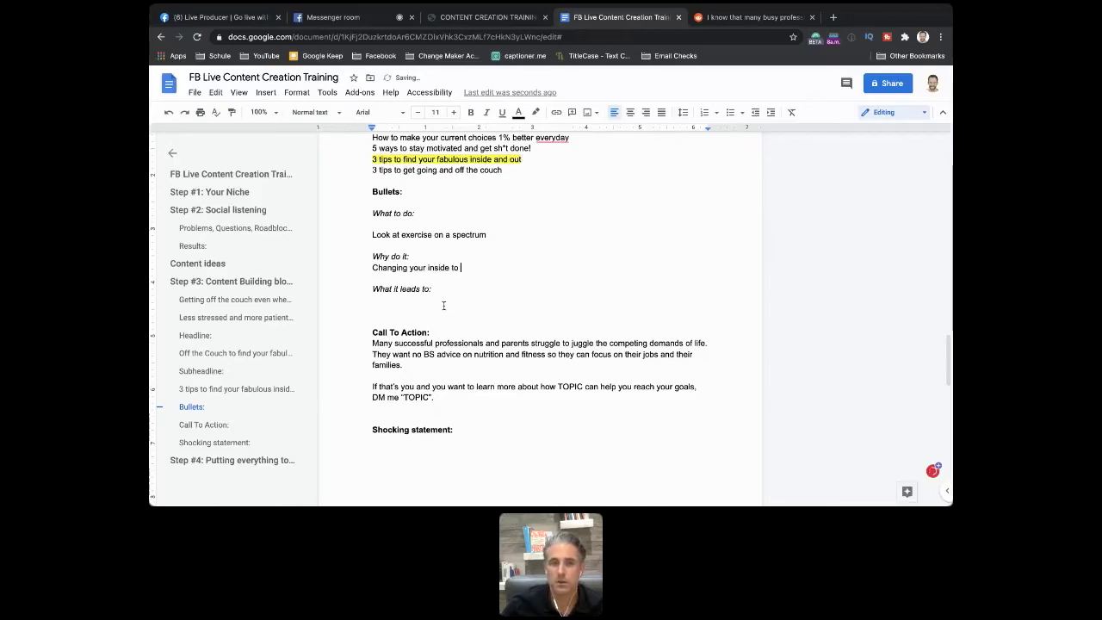
type("ge outside")
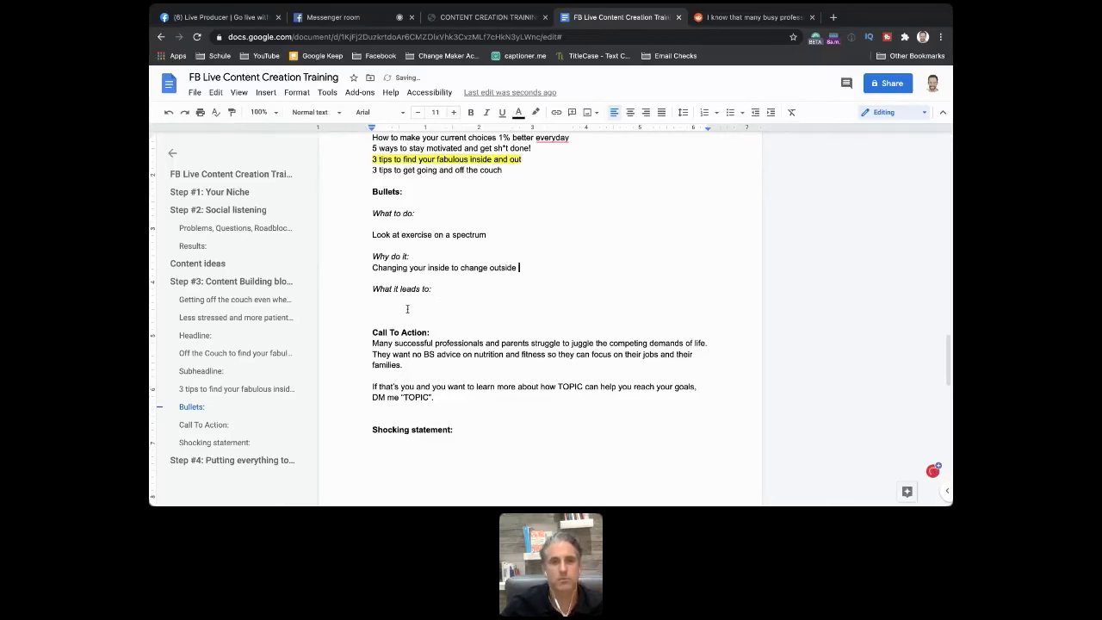
Step: Copy the Messenger room comment "small wins build to sustainability" and paste it on a new line under Why do it
left_click(379, 18)
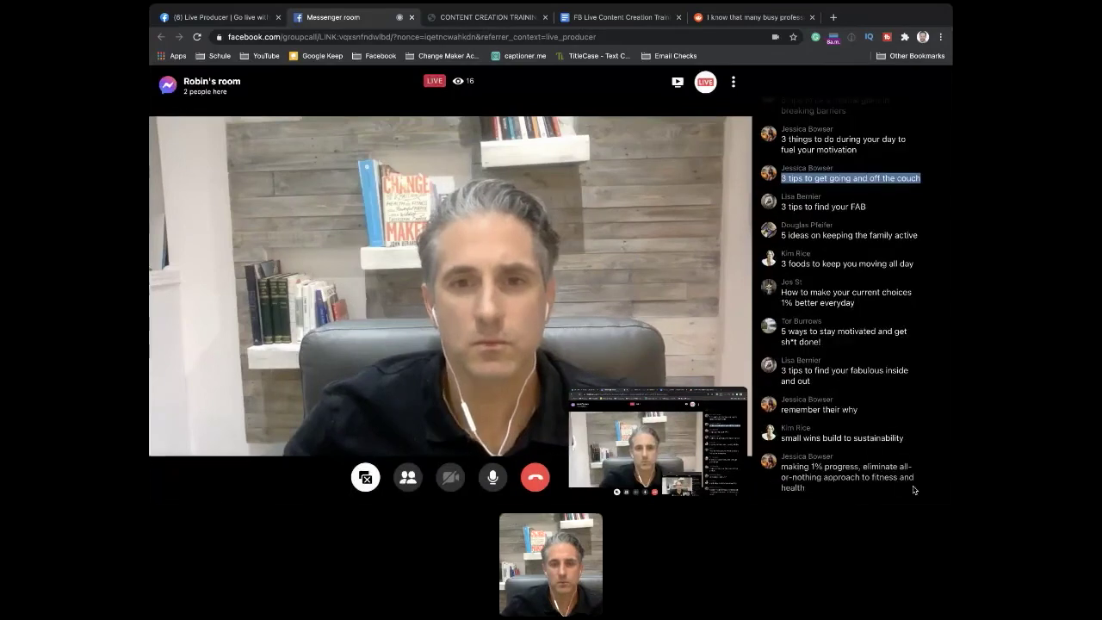
left_click(872, 440)
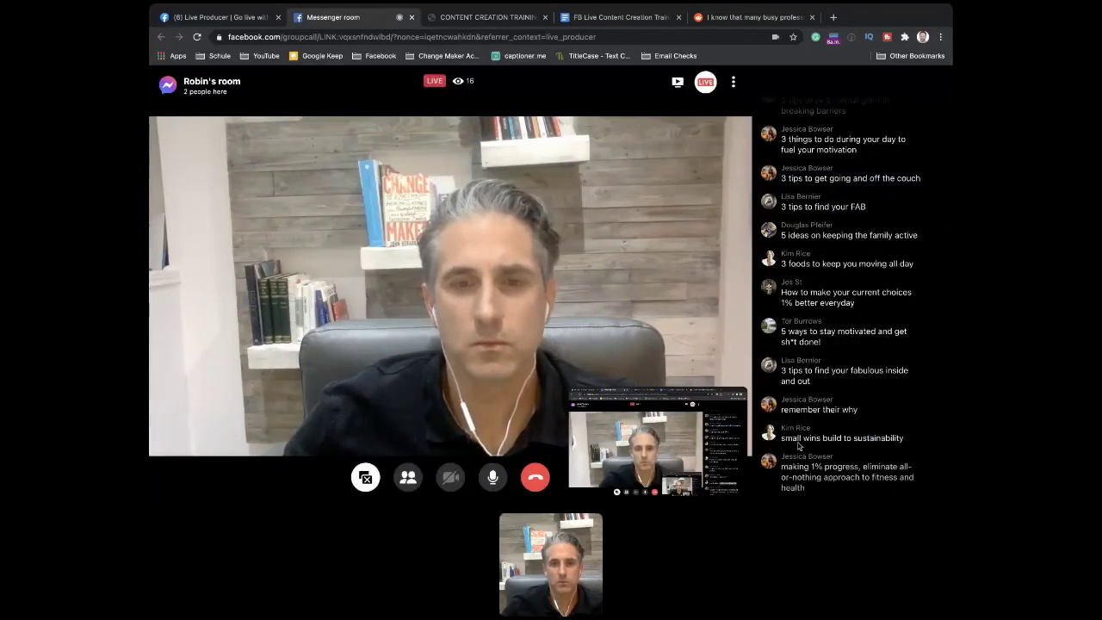
left_click_drag(904, 438, 784, 438)
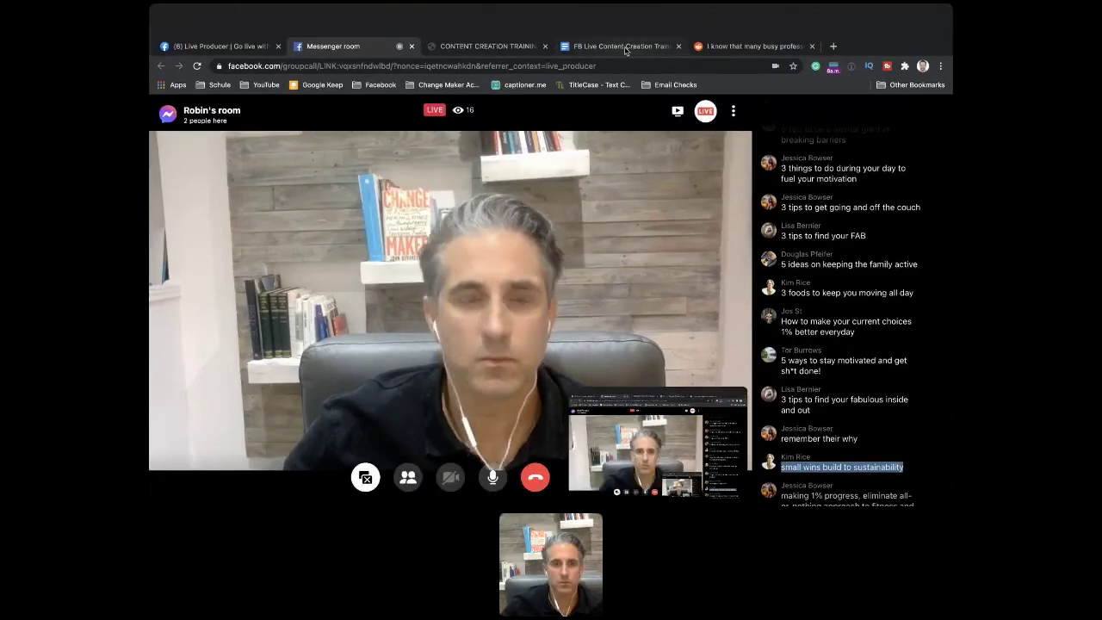
left_click(625, 50)
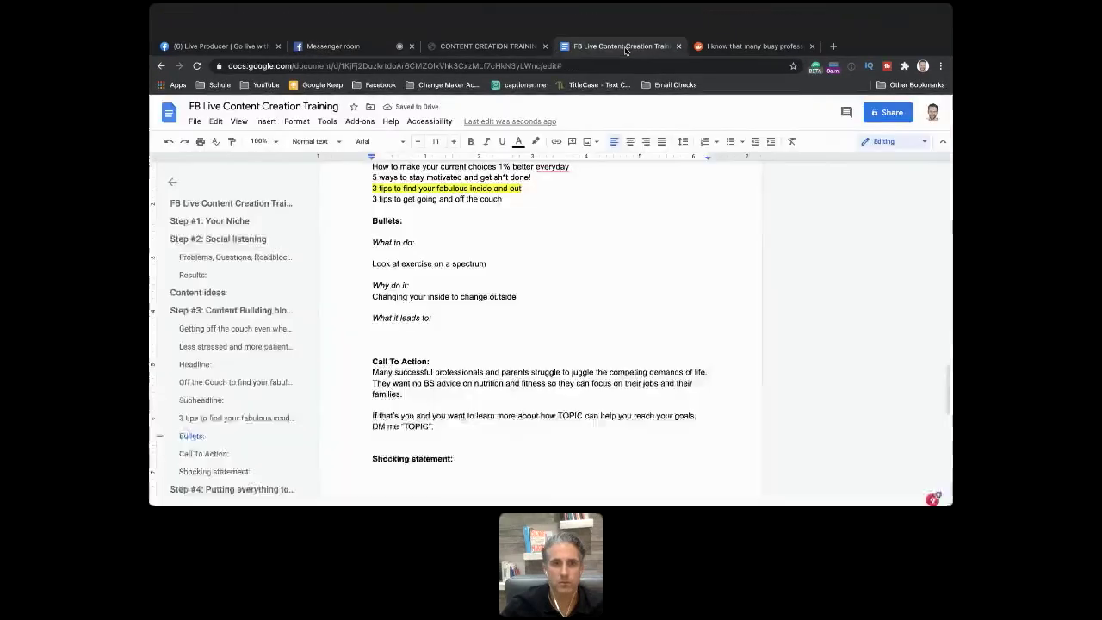
type("small wins build to sustainability")
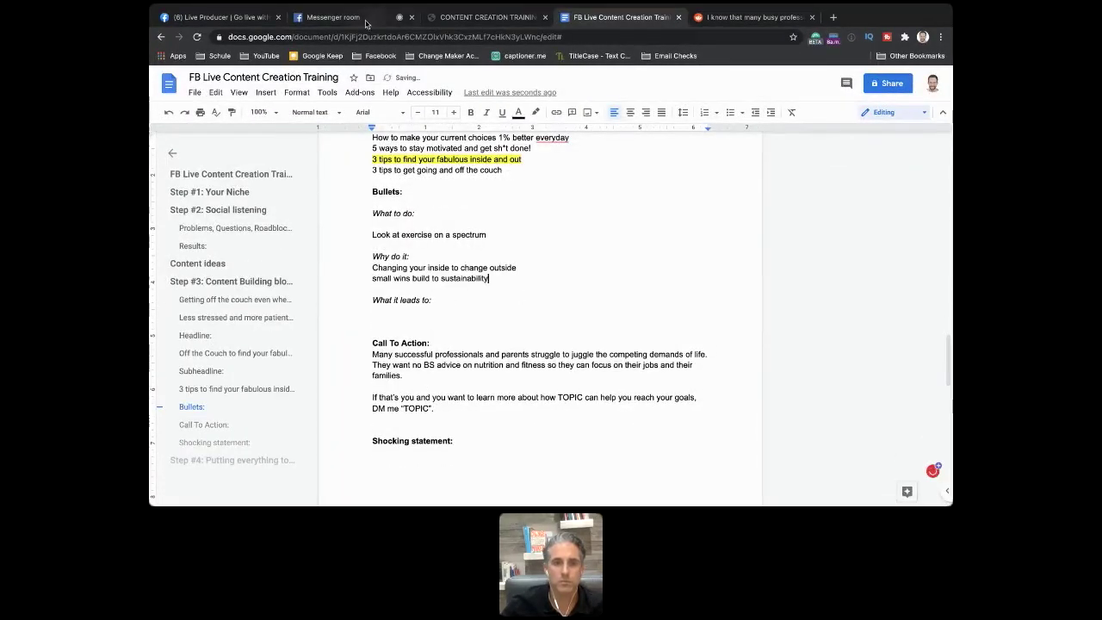
Step: Copy the Messenger room comment "making 1% progress, eliminate all-or-nothing approach to fitness and health" into Why do it and break the line after "progress,"
left_click(333, 17)
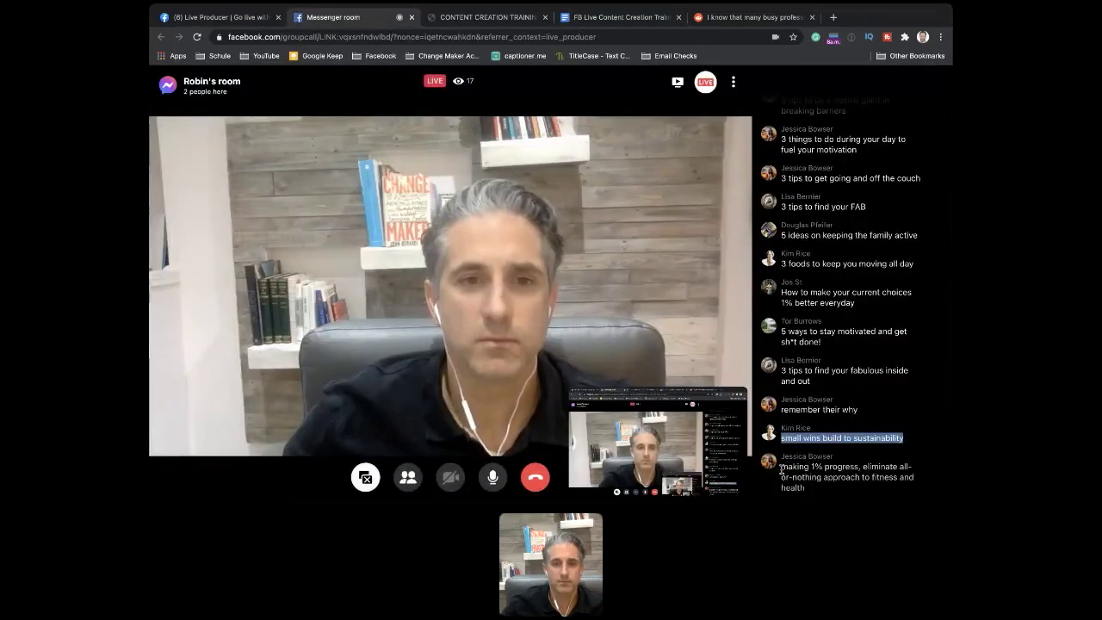
left_click_drag(781, 467, 805, 487)
key("ctrl+c")
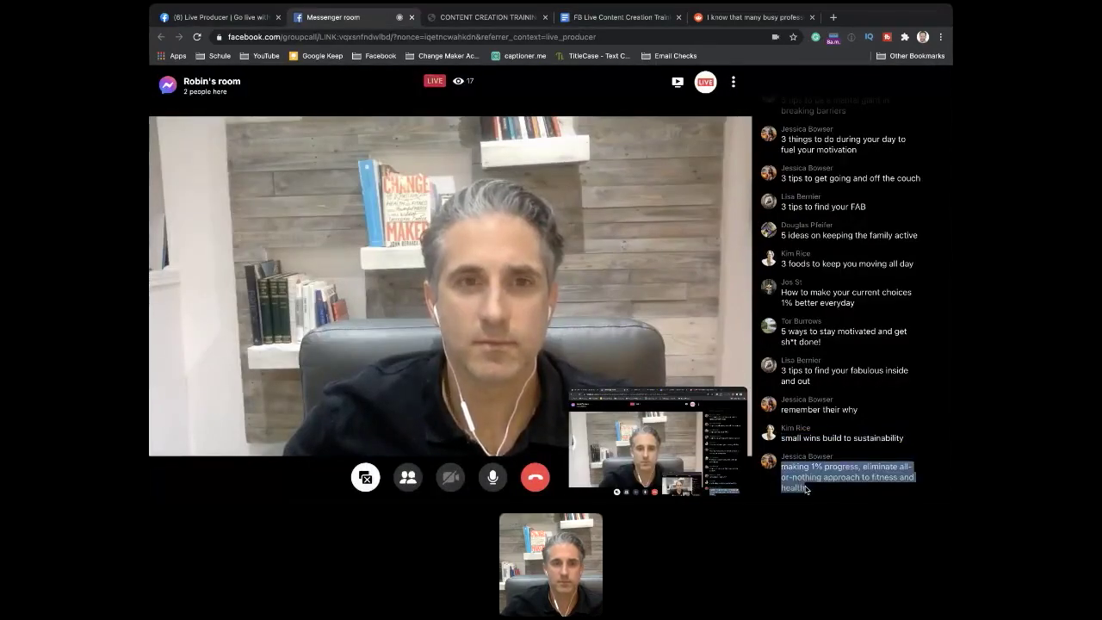
left_click(619, 17)
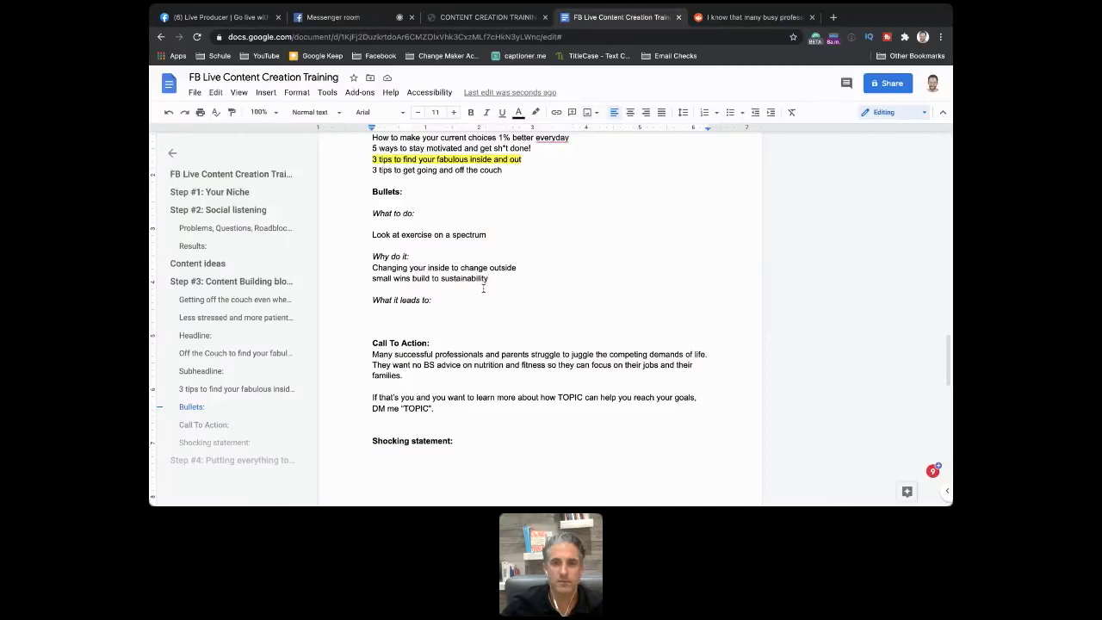
key("Return")
key("ctrl+v")
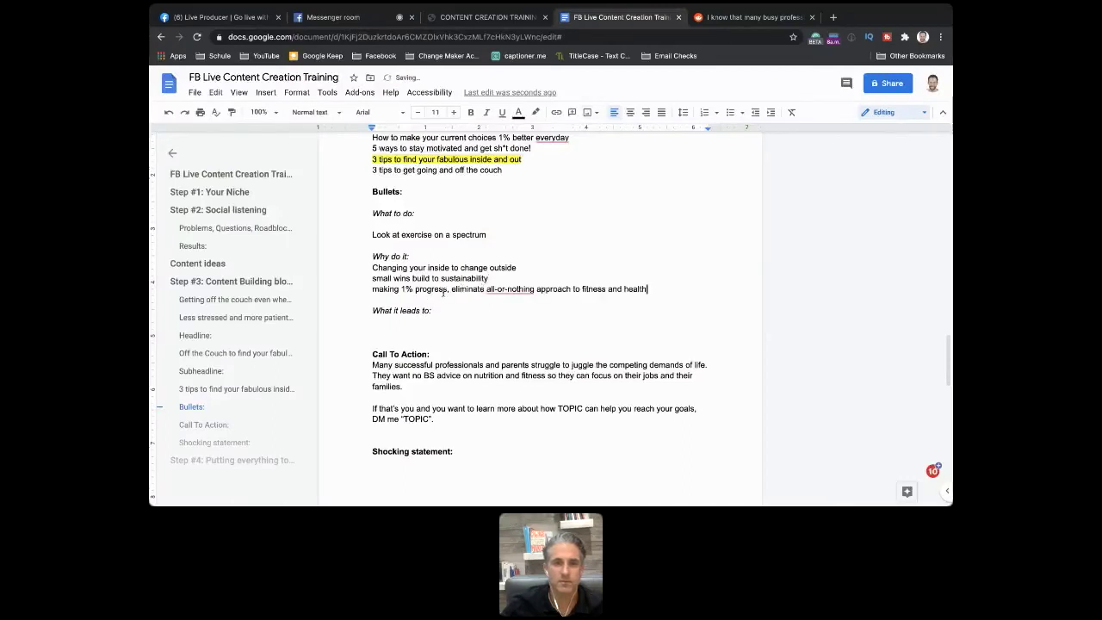
left_click(450, 290)
key("Return")
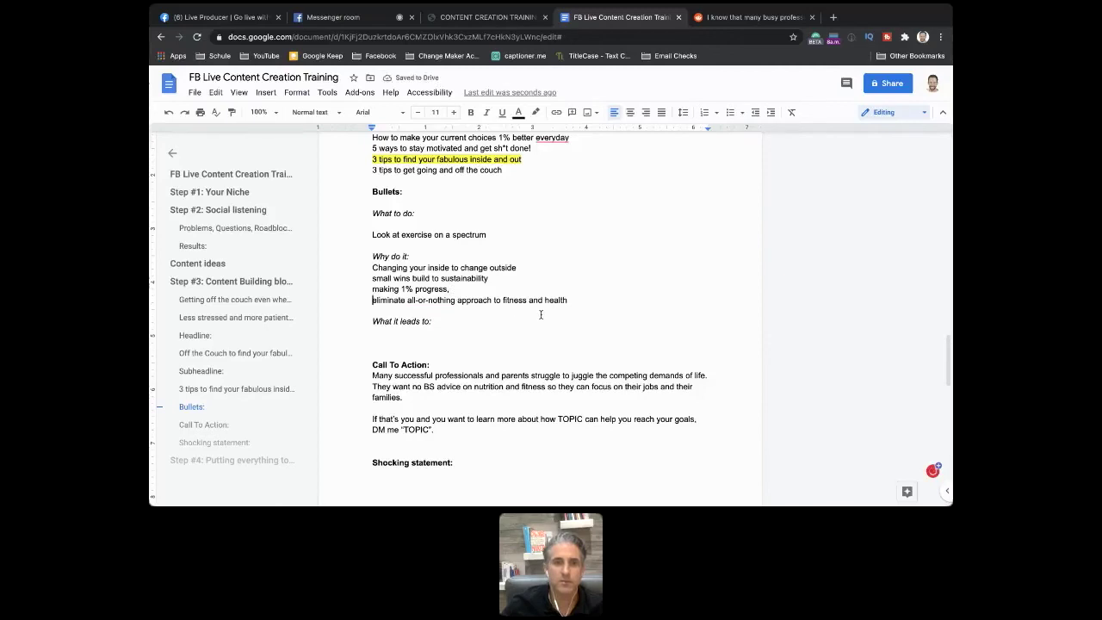
left_click(490, 238)
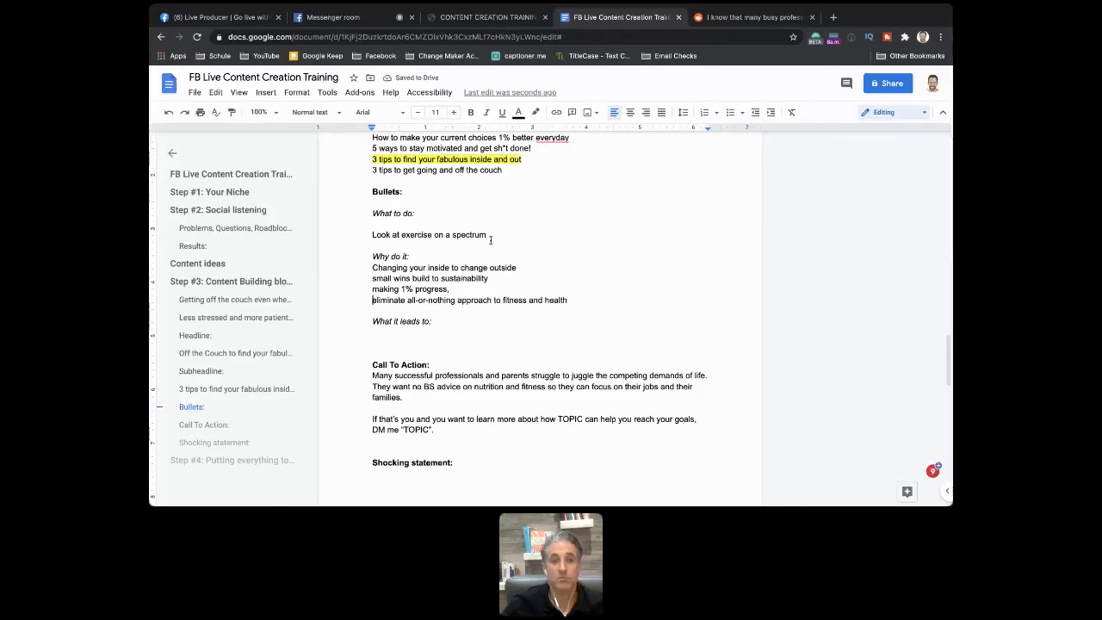
Step: Copy the Messenger room comment "builds confidence and consistency" and paste it directly under What it leads to
left_click(375, 334)
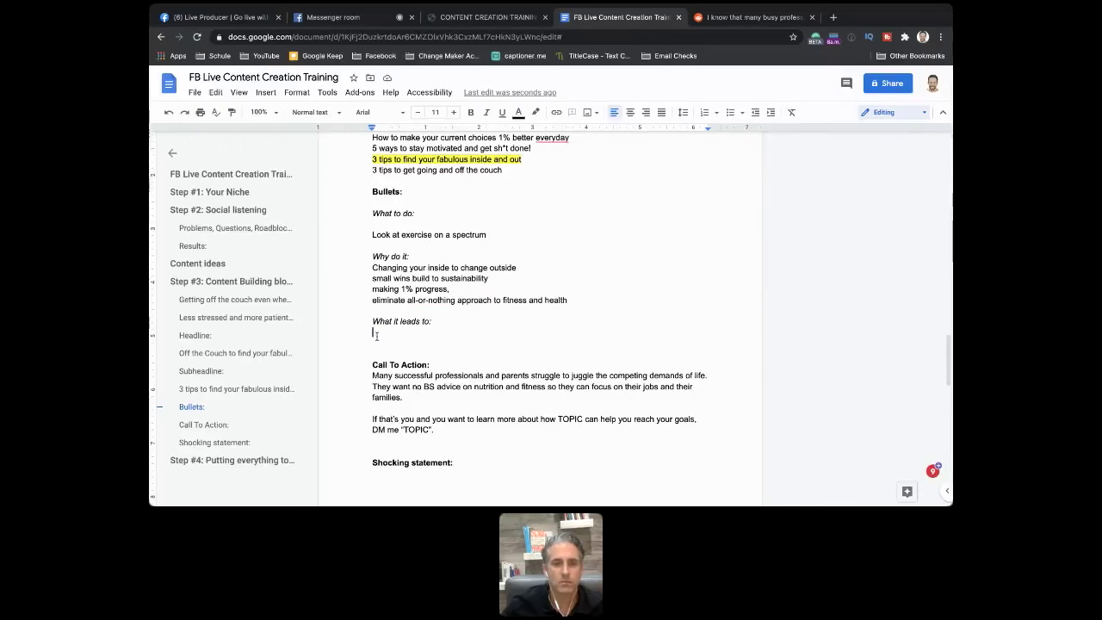
left_click(341, 17)
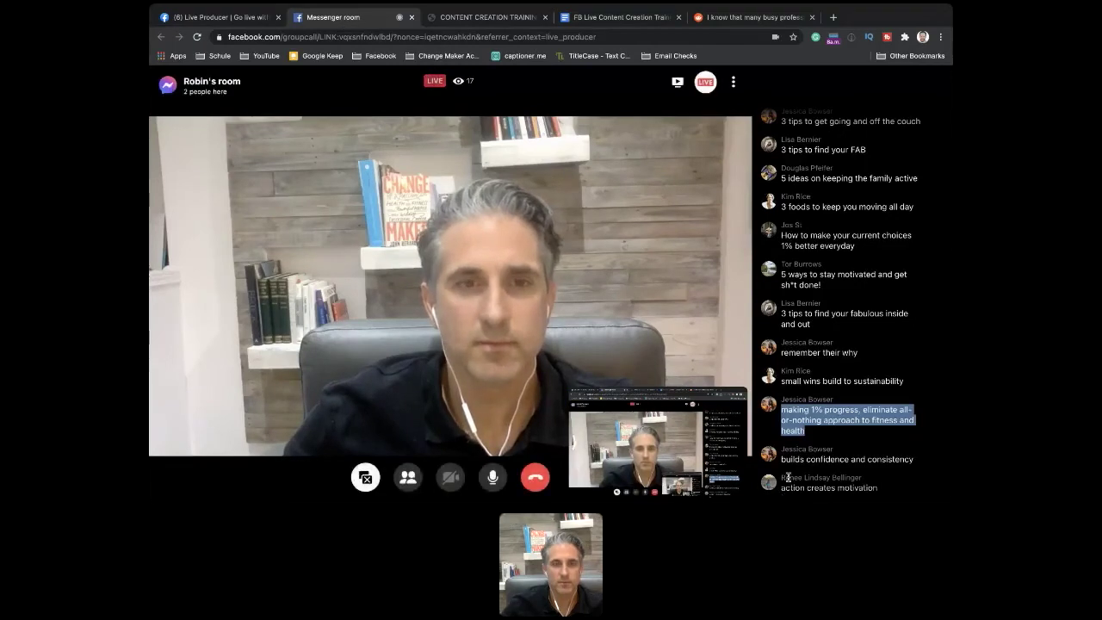
left_click_drag(782, 460, 915, 463)
key("super+c")
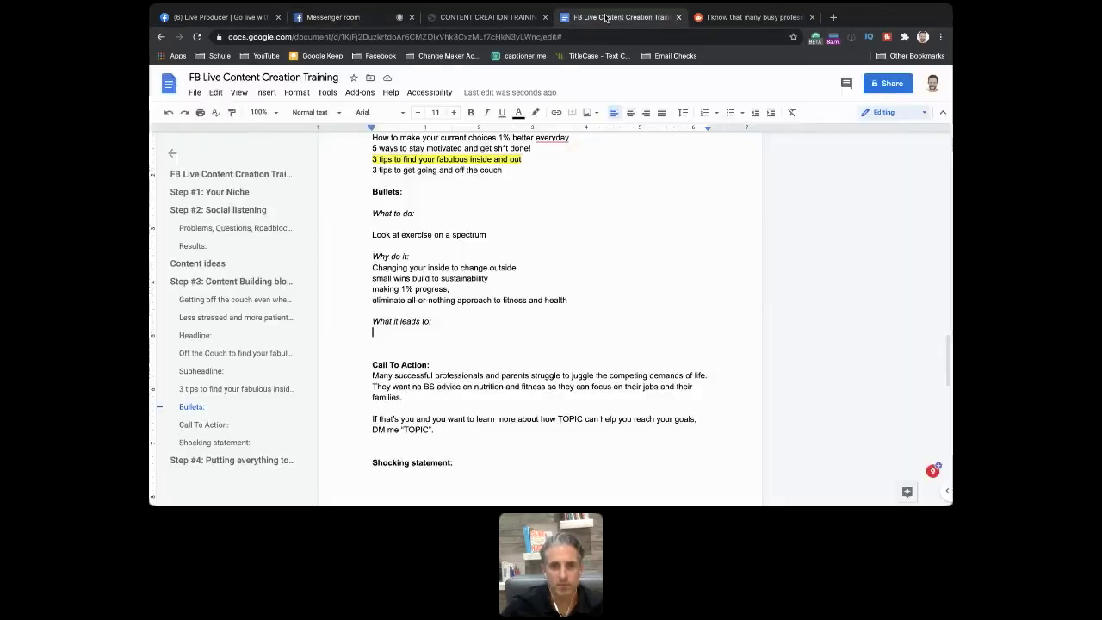
left_click(607, 17)
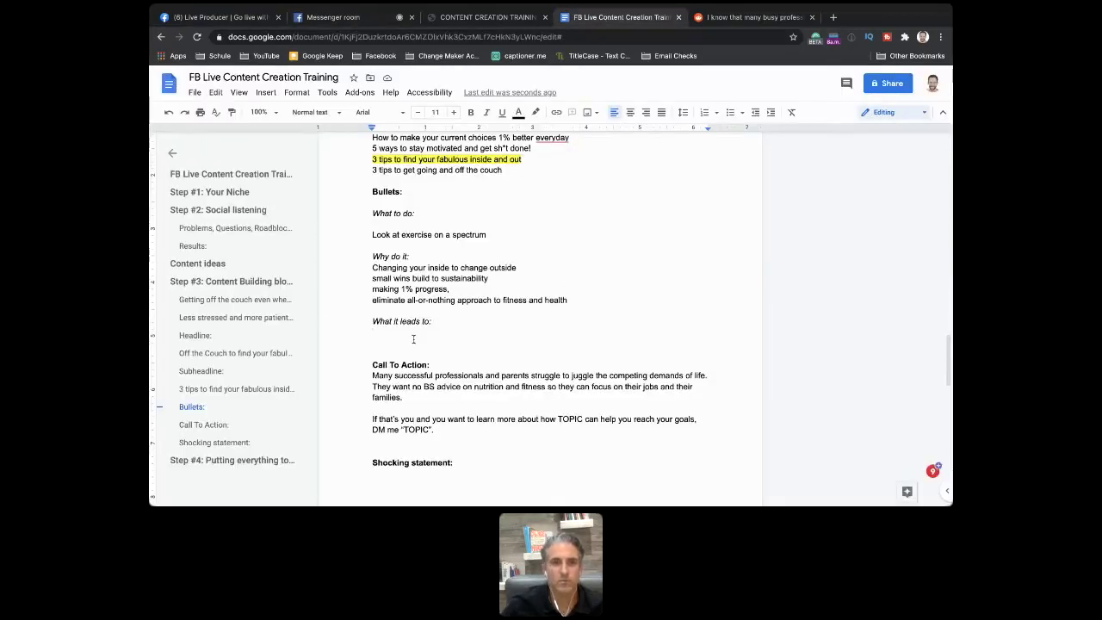
key("super+v")
Step: Copy the Messenger room comment "action creates motivation" and paste it on a new line under What it leads to
left_click(353, 20)
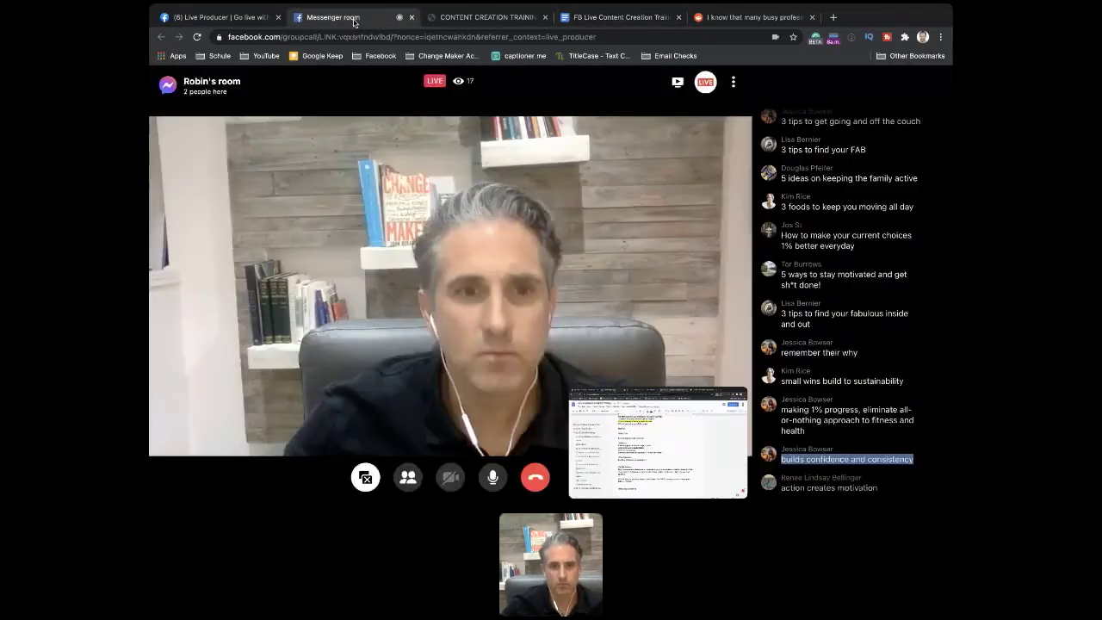
left_click(780, 491)
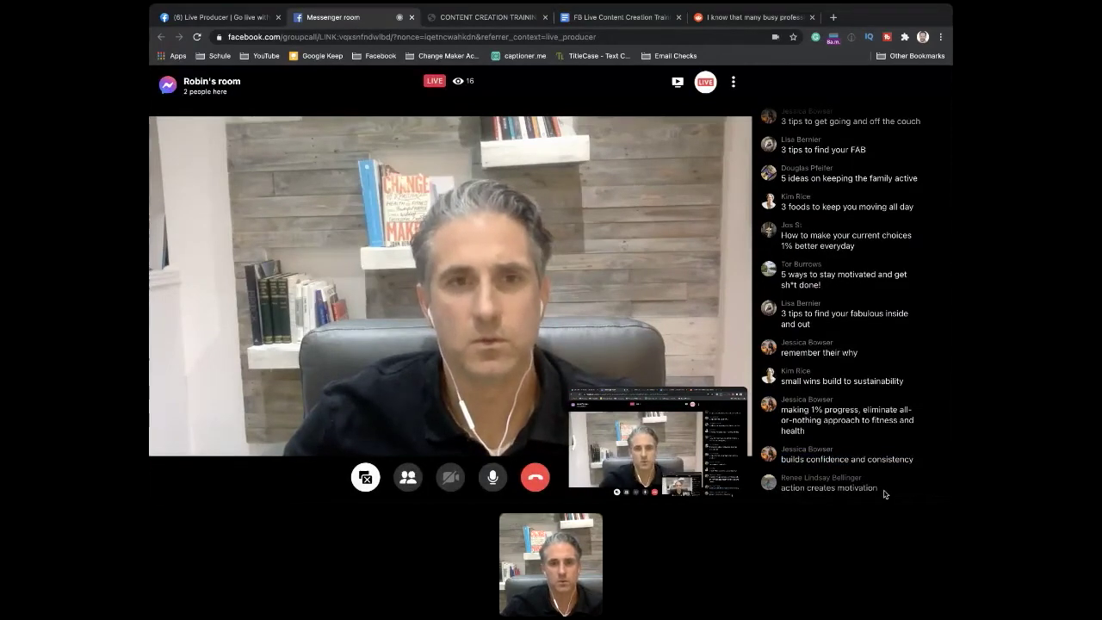
triple_click(787, 491)
key("super+c")
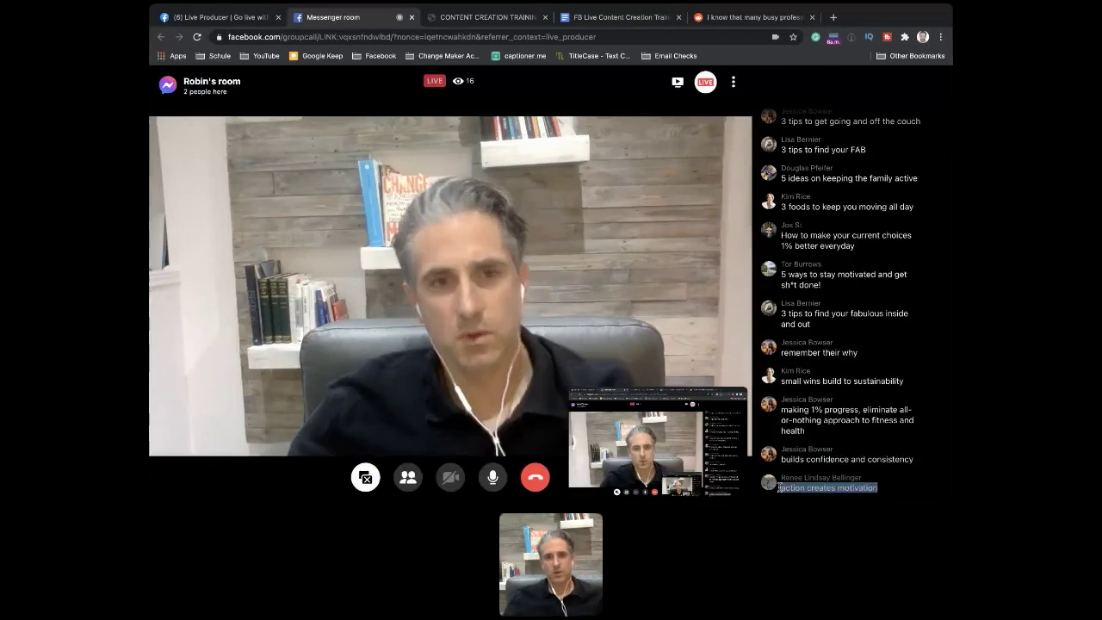
key("super+4")
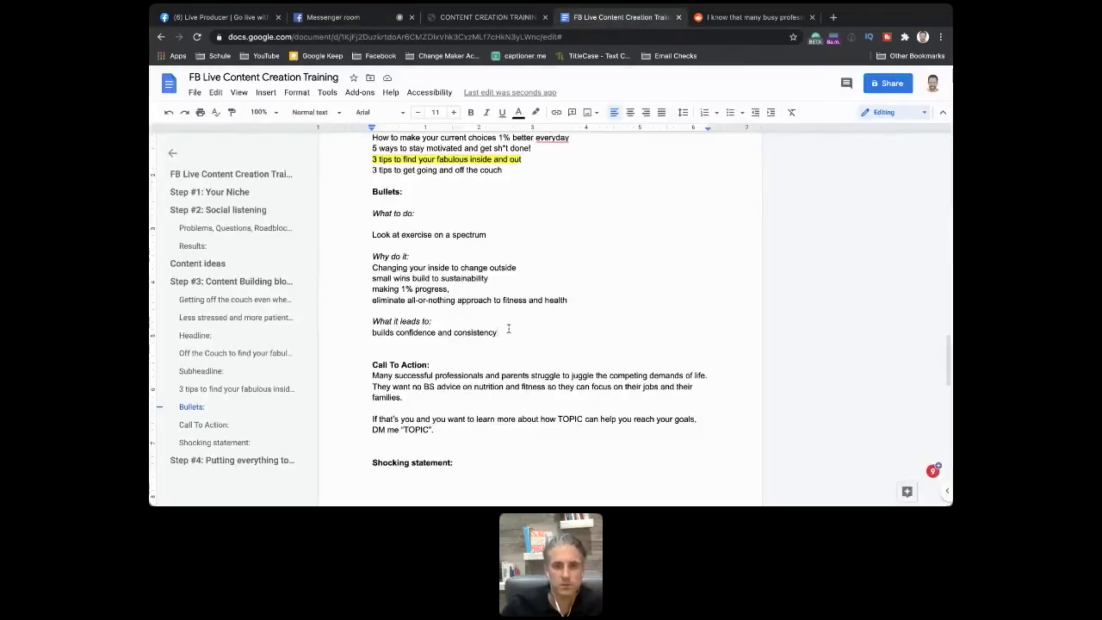
key("Return")
key("super+v")
Step: Add the line "You become your ideal kick-ass person" below "action creates motivation" in What it leads to
key("Return")
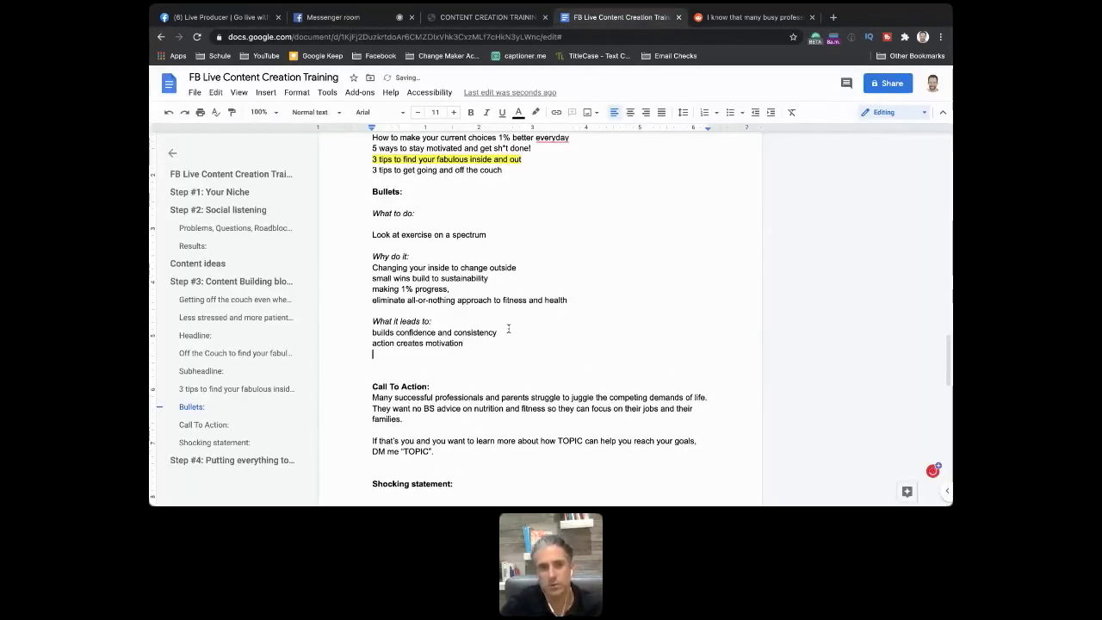
type("You become yo")
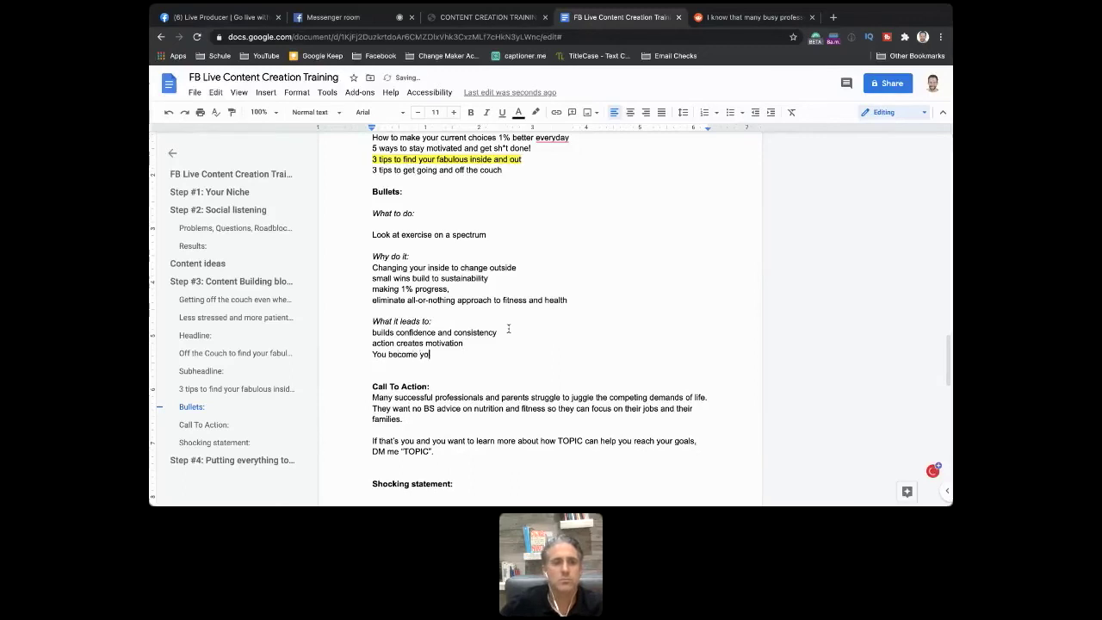
type("ur ideal kick-")
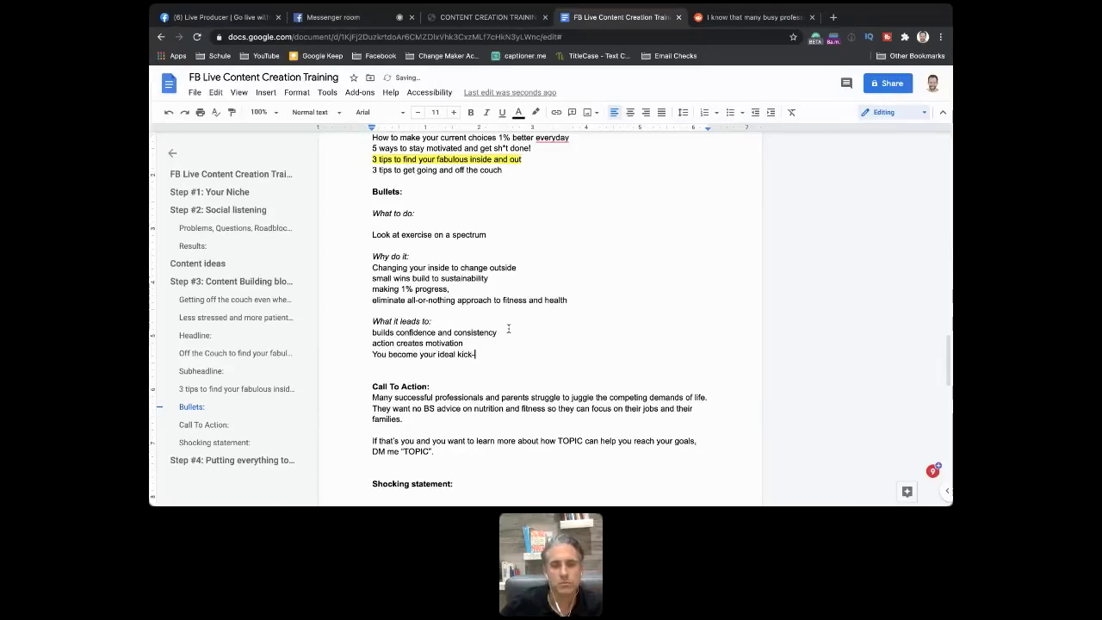
type("ass person")
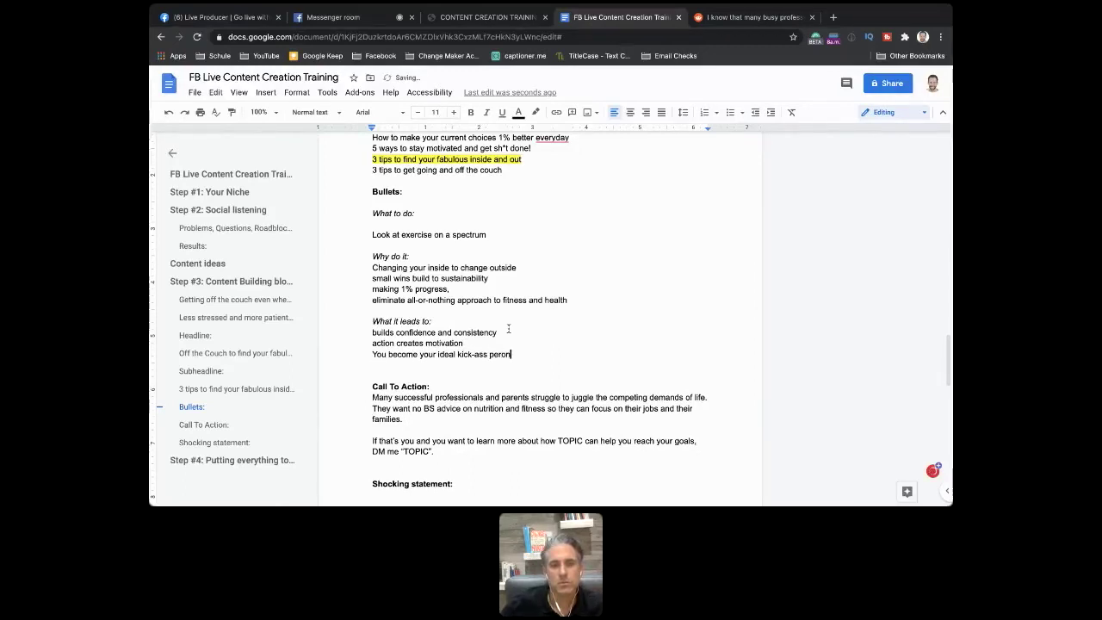
Step: Add the line "You feel like a superhero around kids" below the kick-ass person line, correcting the spelling to the one-word "superhero"
key("Return")
type("You ")
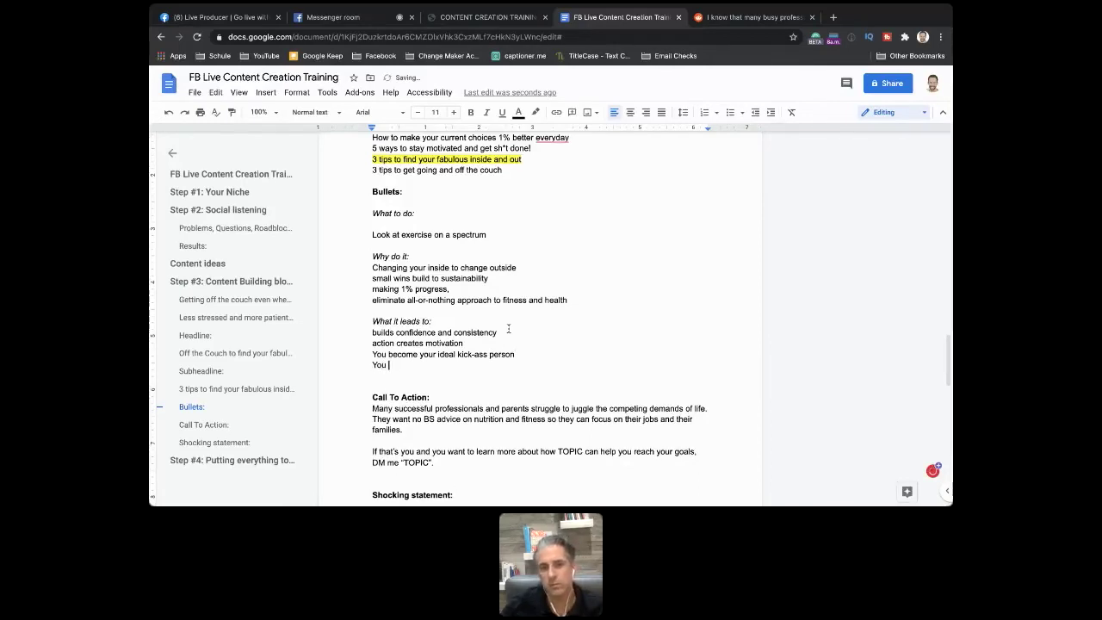
type("feel like a ")
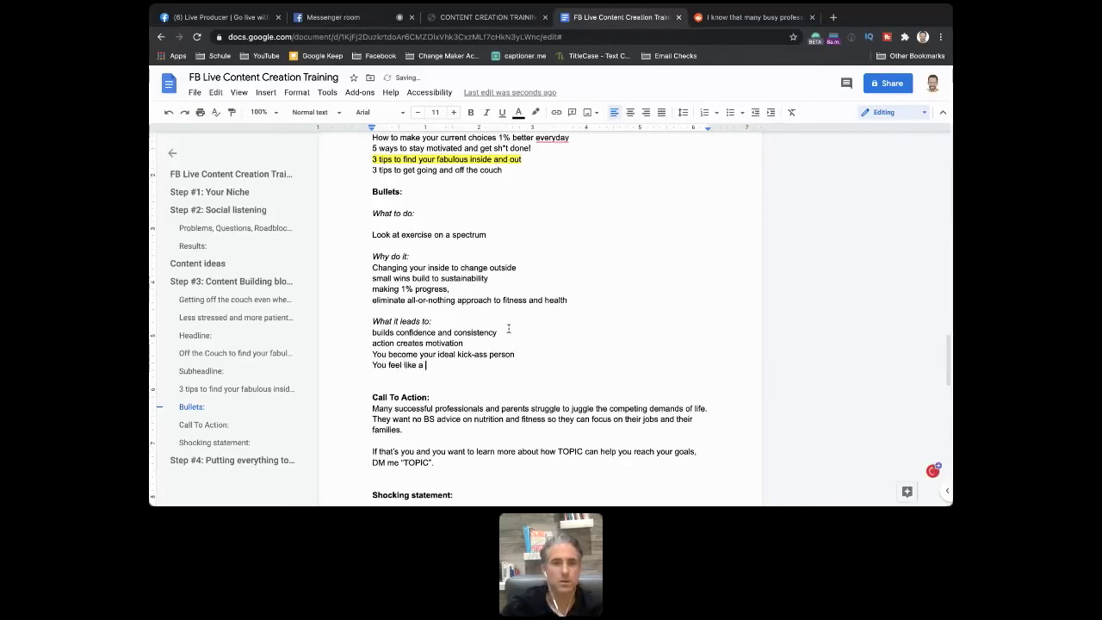
type("super")
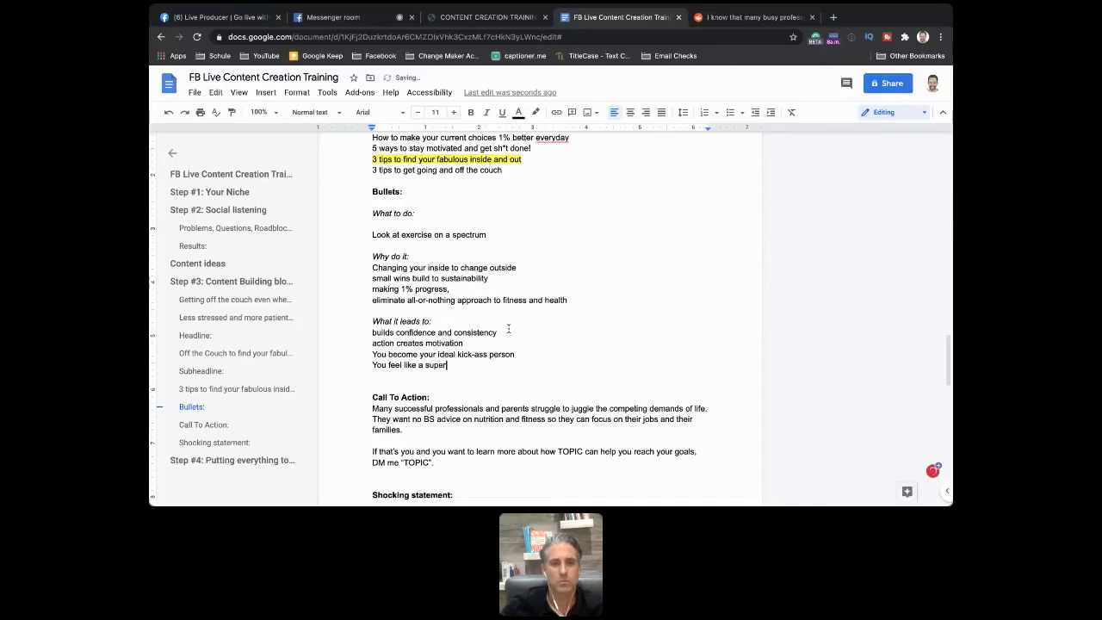
type(" hero around kids")
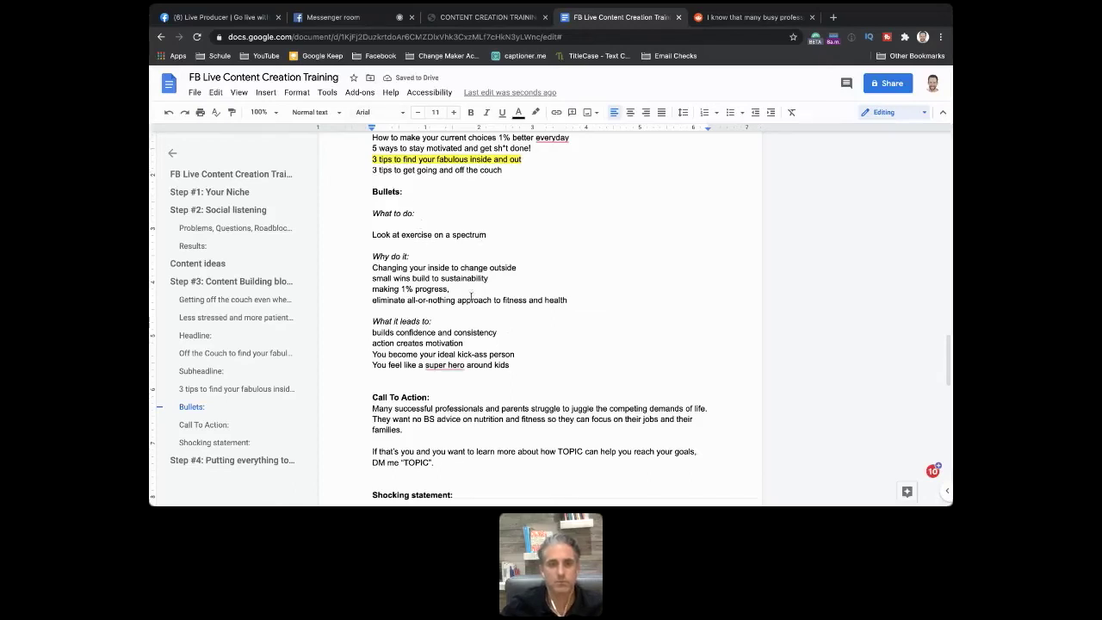
mouse_move(447, 366)
left_click(448, 395)
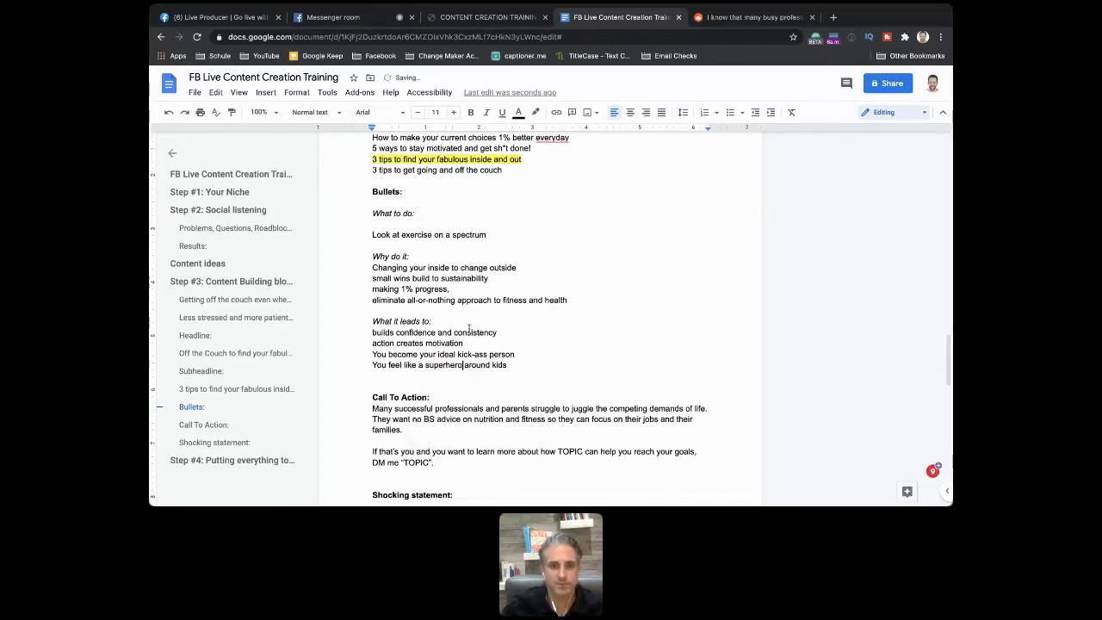
Step: Review the headline and subheadline ideas together with the What to do, Why do it and What it leads to entries
scroll(469, 328, "up", 3)
scroll(469, 328, "up", 5)
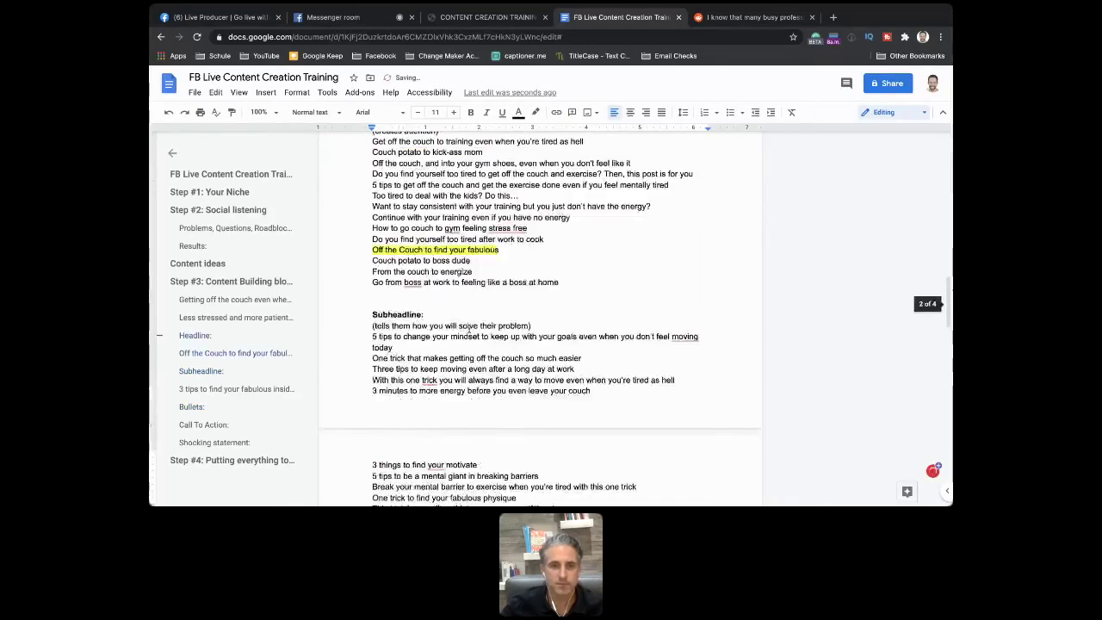
scroll(470, 328, "down", 4)
scroll(469, 328, "down", 4)
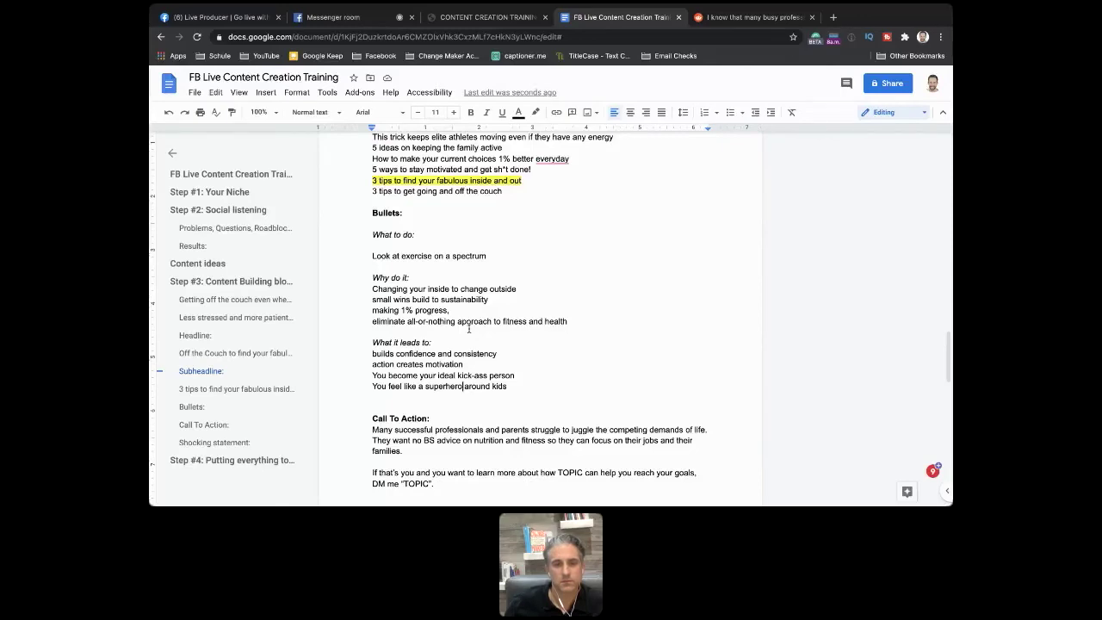
scroll(470, 328, "up", 7)
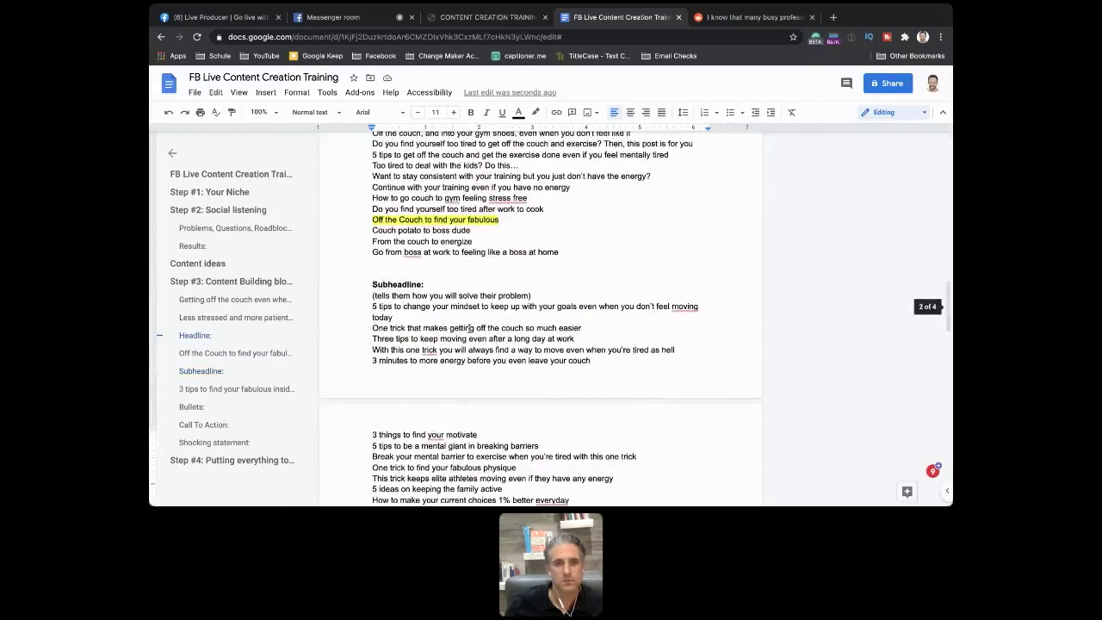
scroll(469, 328, "down", 1)
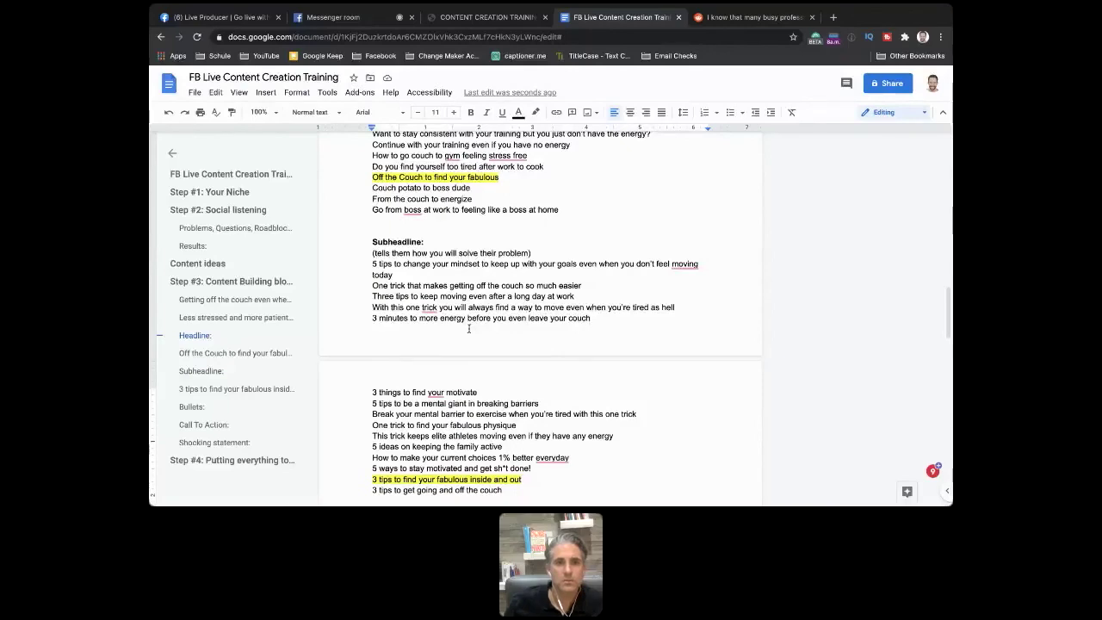
scroll(470, 328, "down", 1)
scroll(469, 328, "down", 2)
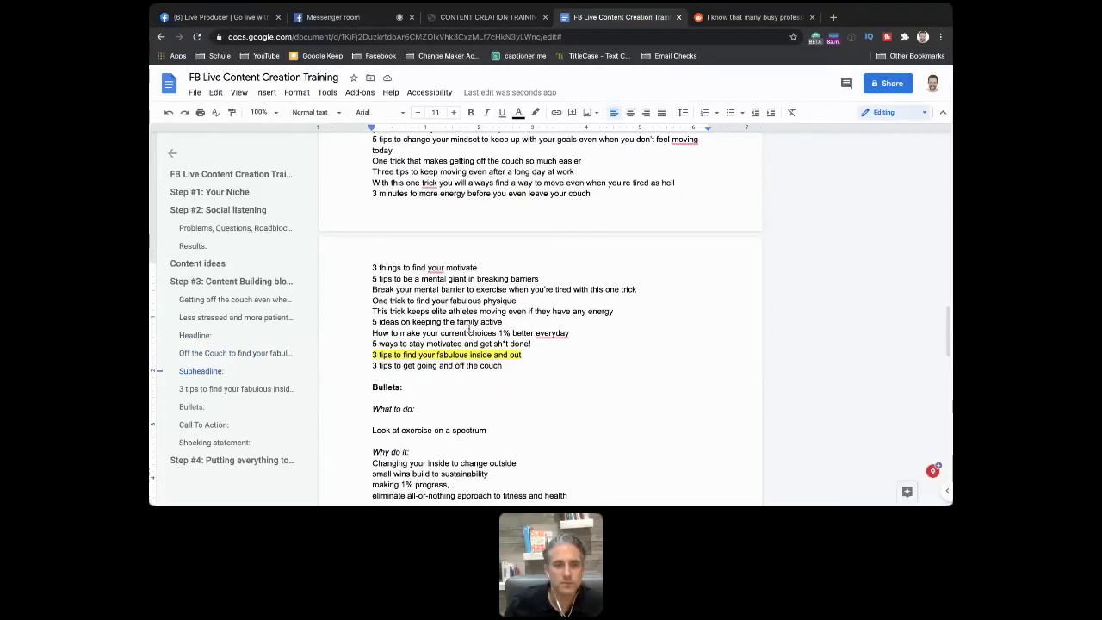
scroll(469, 329, "down", 3)
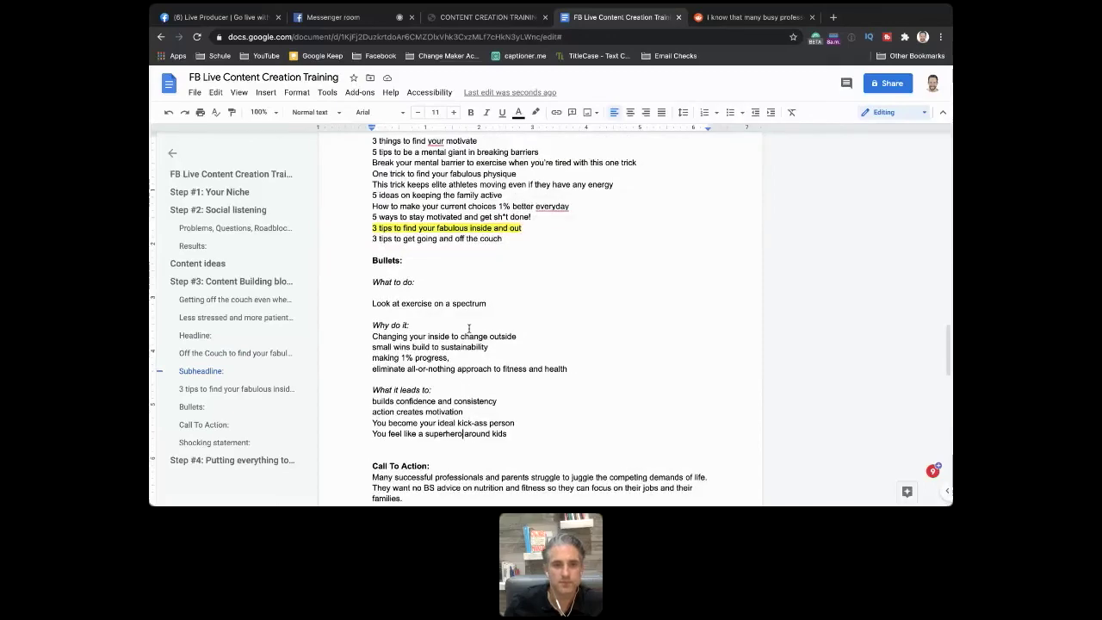
scroll(469, 328, "down", 2)
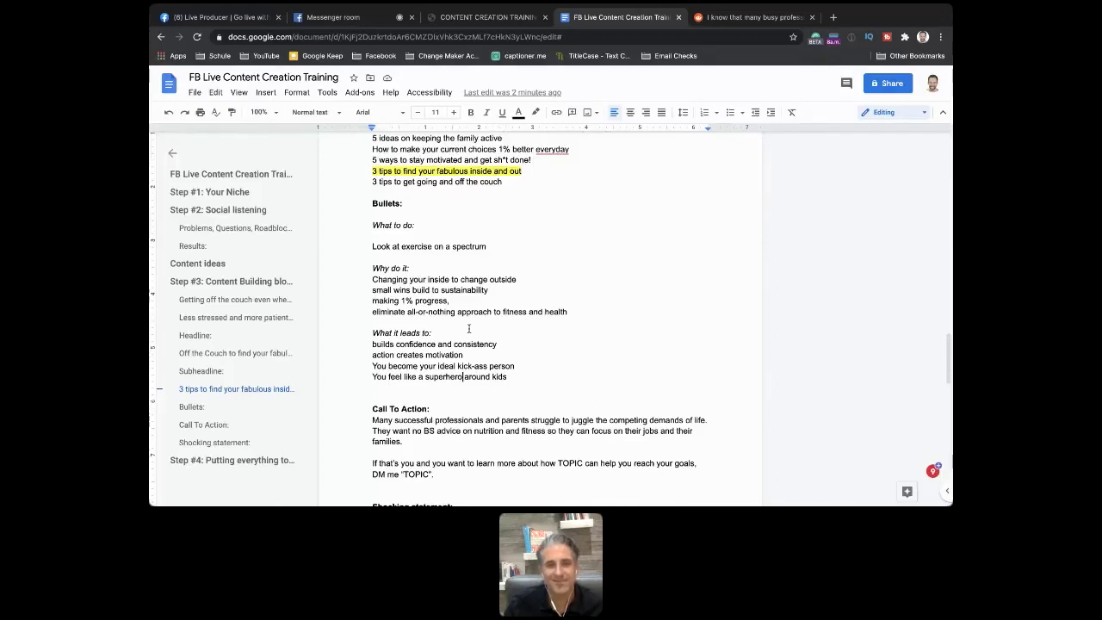
Step: Start a bulleted list under "Look at exercise on a spectrum" with the first item "Talk a during lunch"
left_click(491, 248)
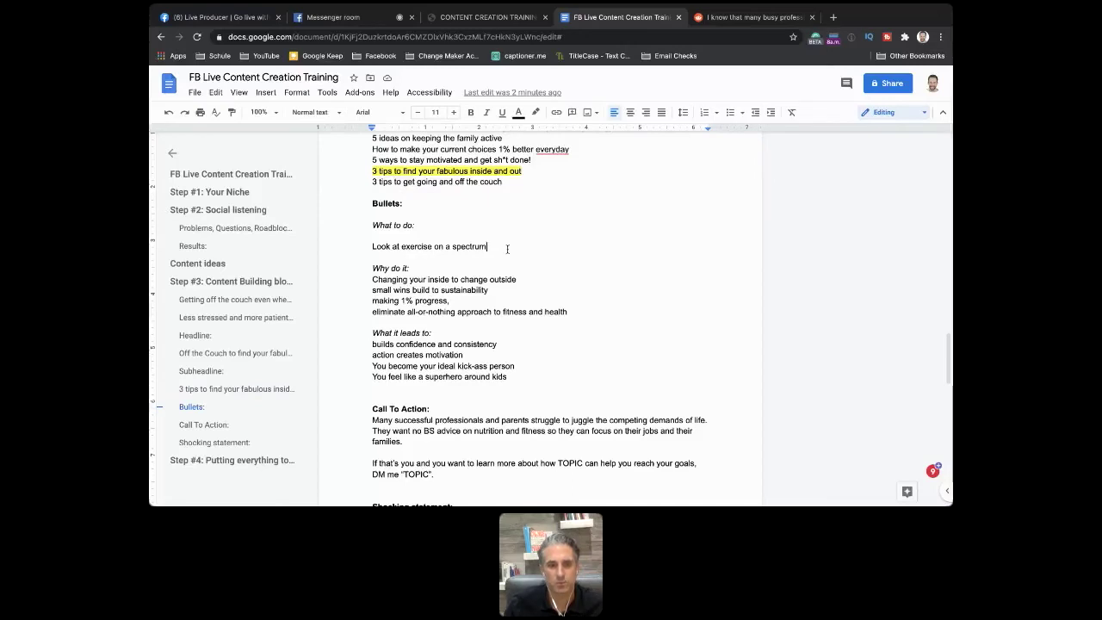
key("Return")
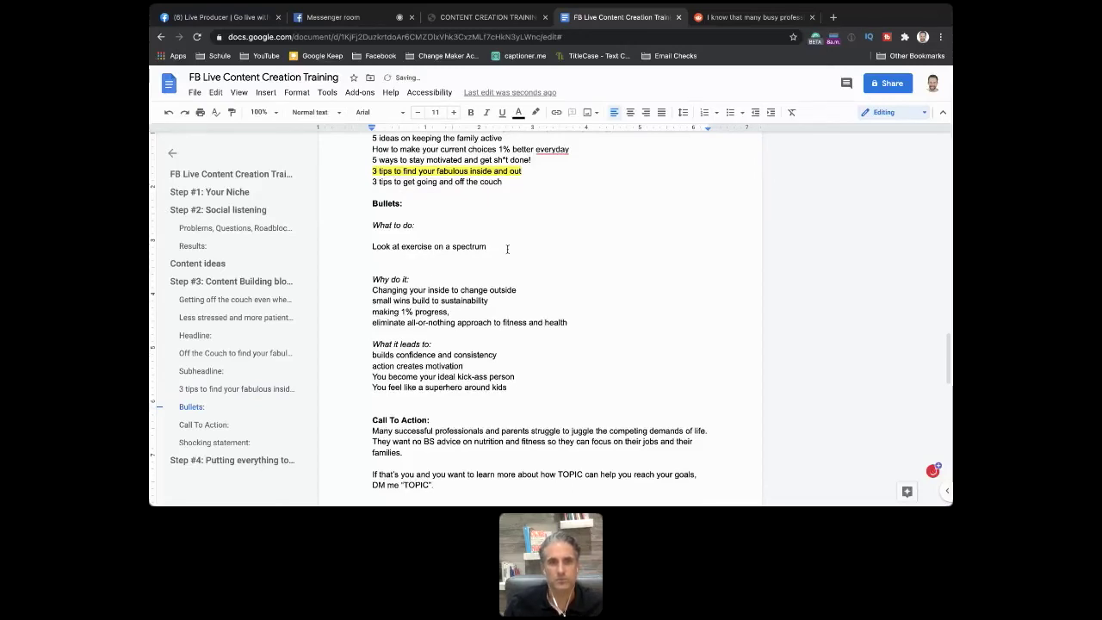
key("ctrl+shift+8")
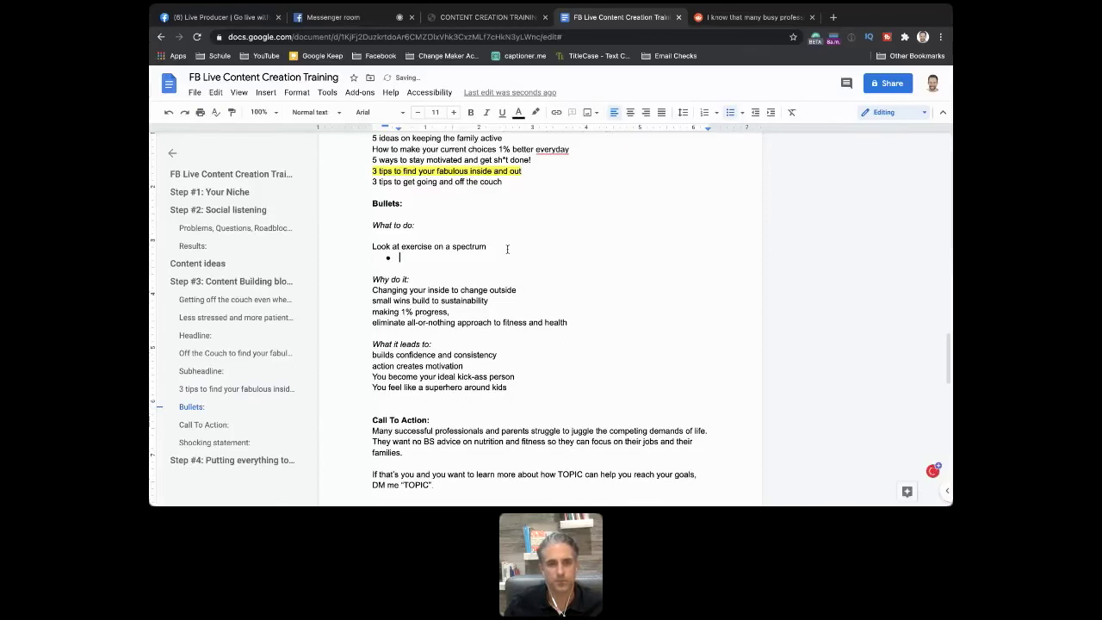
type("Talk a")
key("BackSpace")
key("BackSpace")
type("uring ")
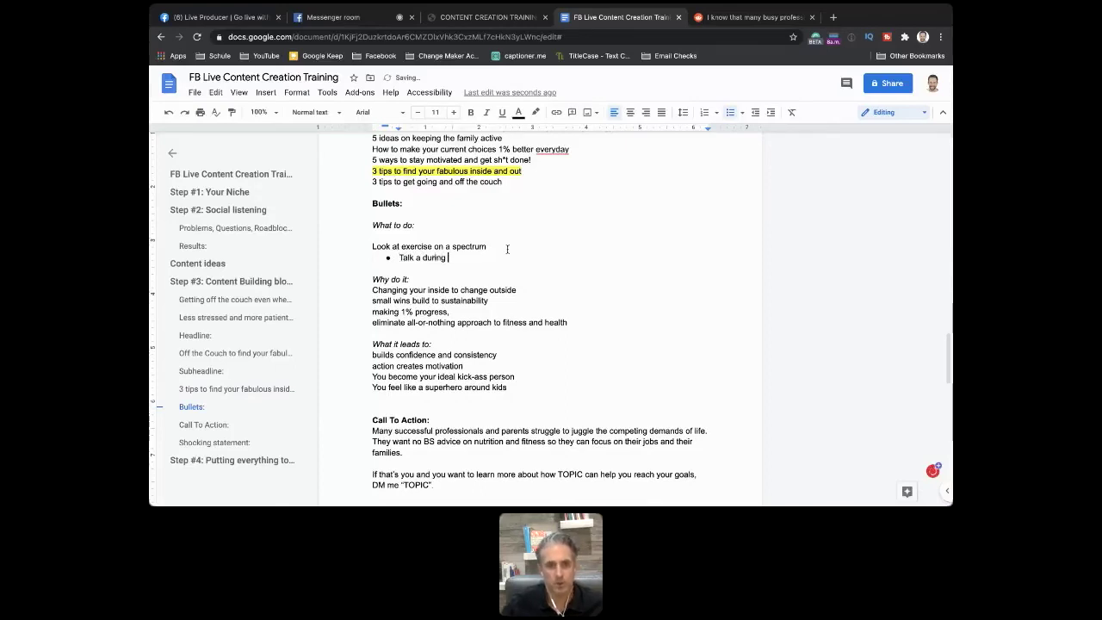
type("lunch")
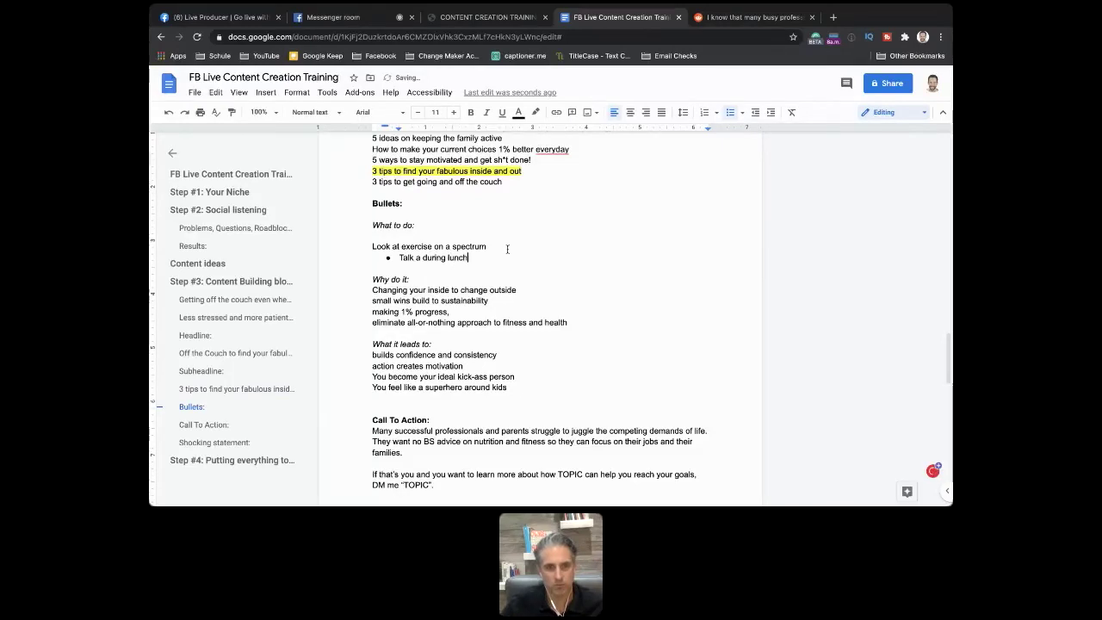
Step: Add a second bullet reading "Talk after work" under What to do, removing the stray "a" from it
key("Return")
type("Talk a ")
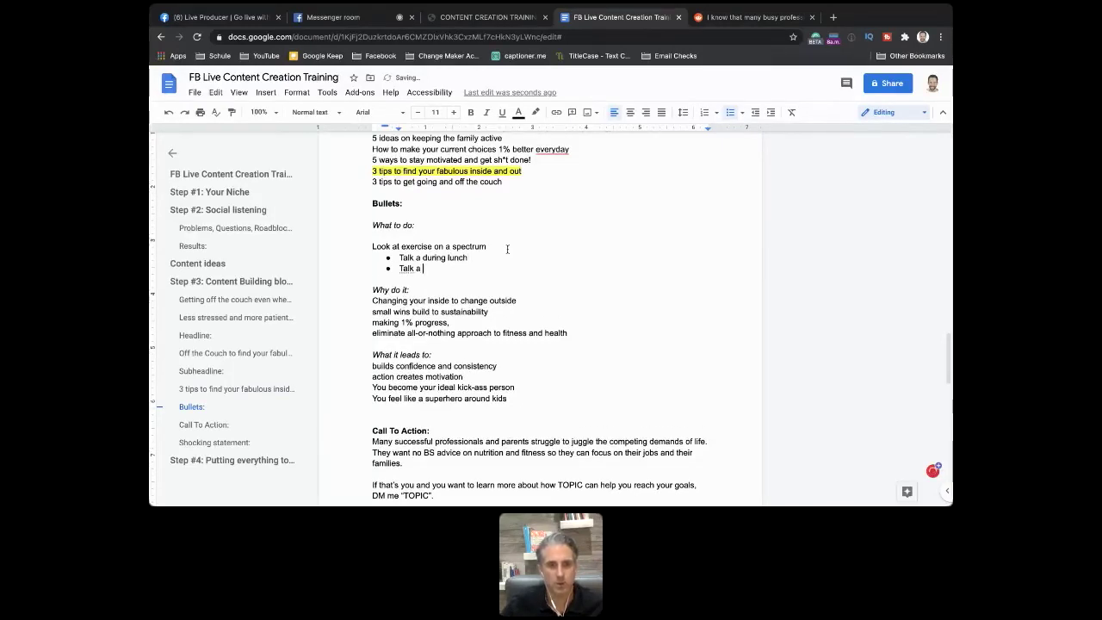
type("after work")
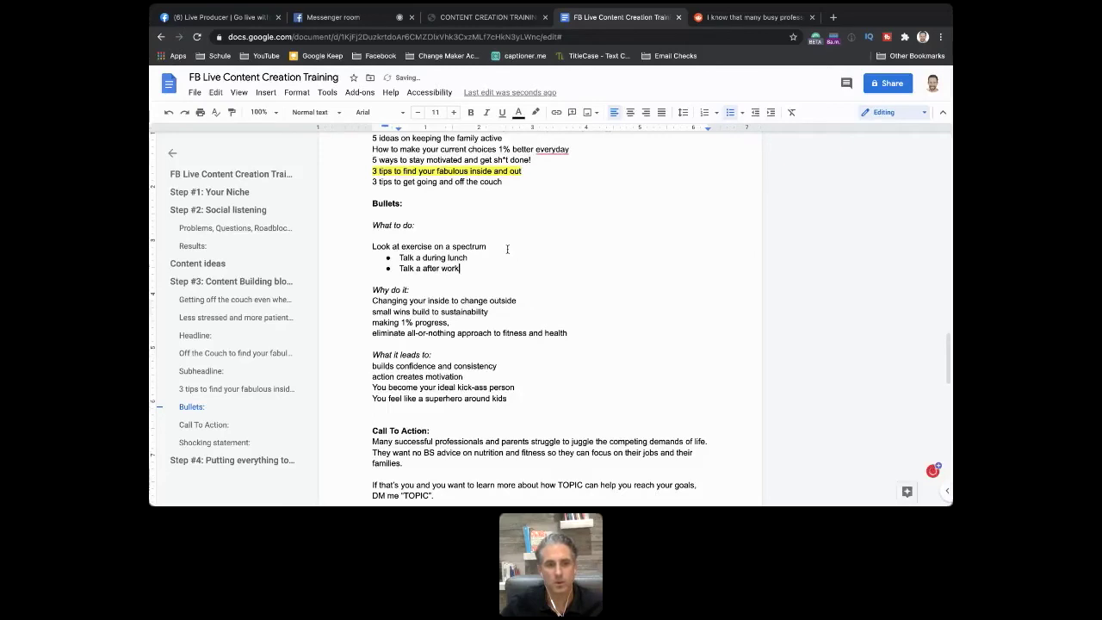
key("Return")
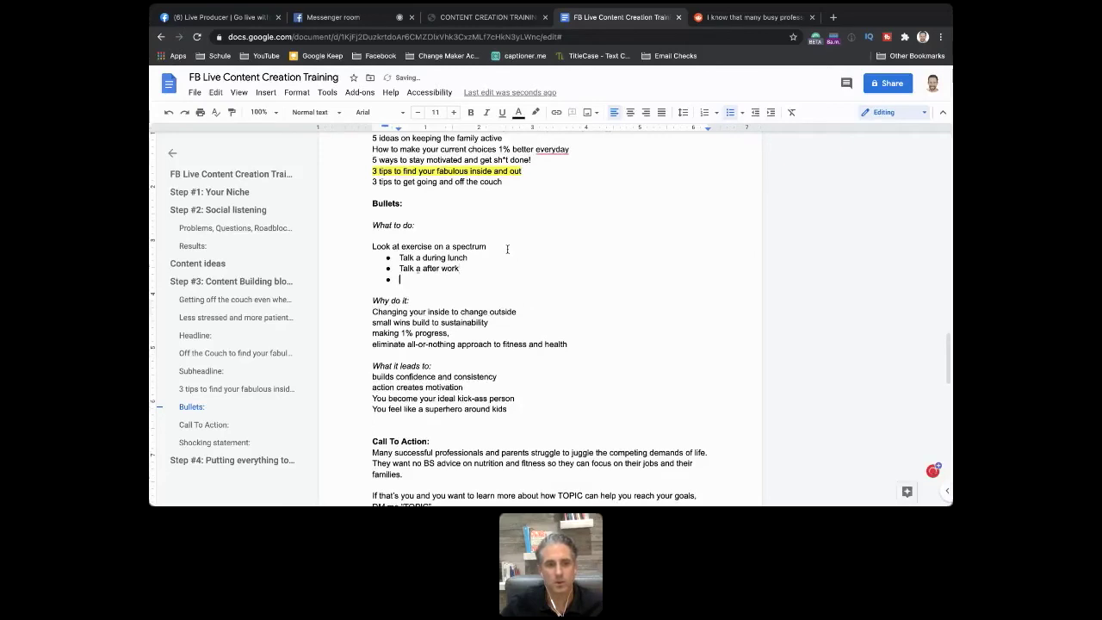
left_click(416, 268)
left_click(420, 268)
key("BackSpace")
key("BackSpace")
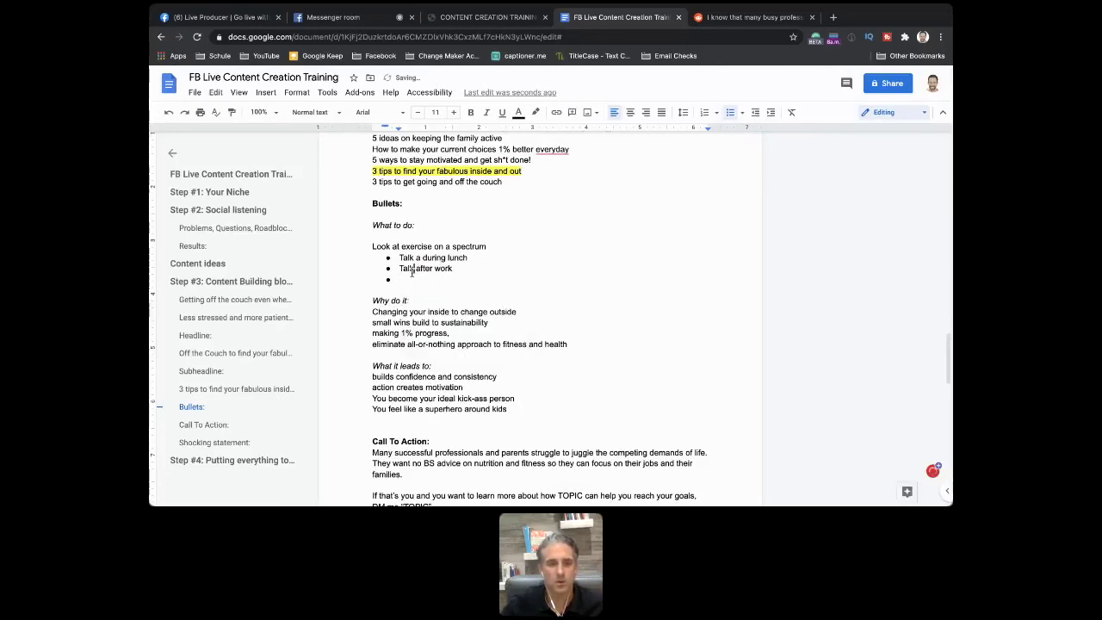
Step: Add the bullets "To 20 squats with your kids" and "Play with your in the park", followed by an empty bullet
left_click(400, 279)
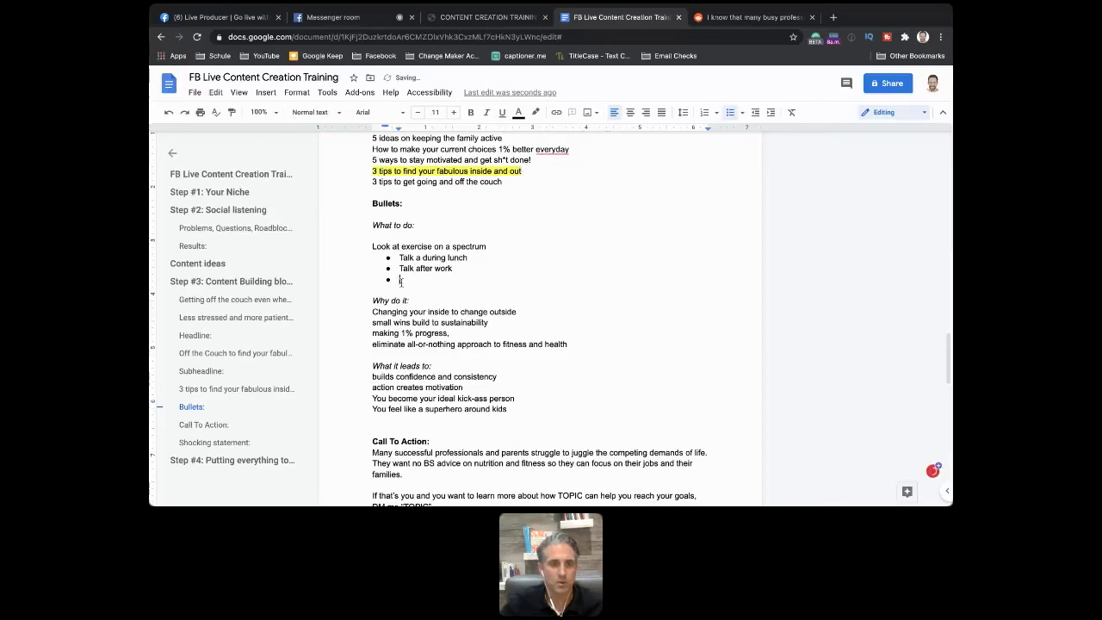
type("To ")
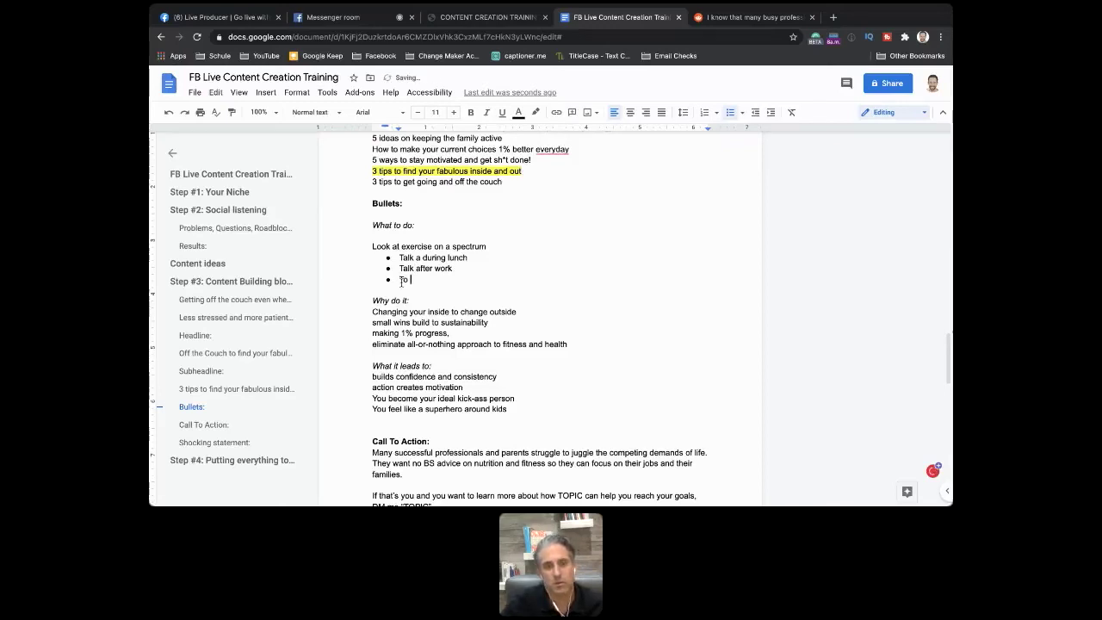
type("20 squats ")
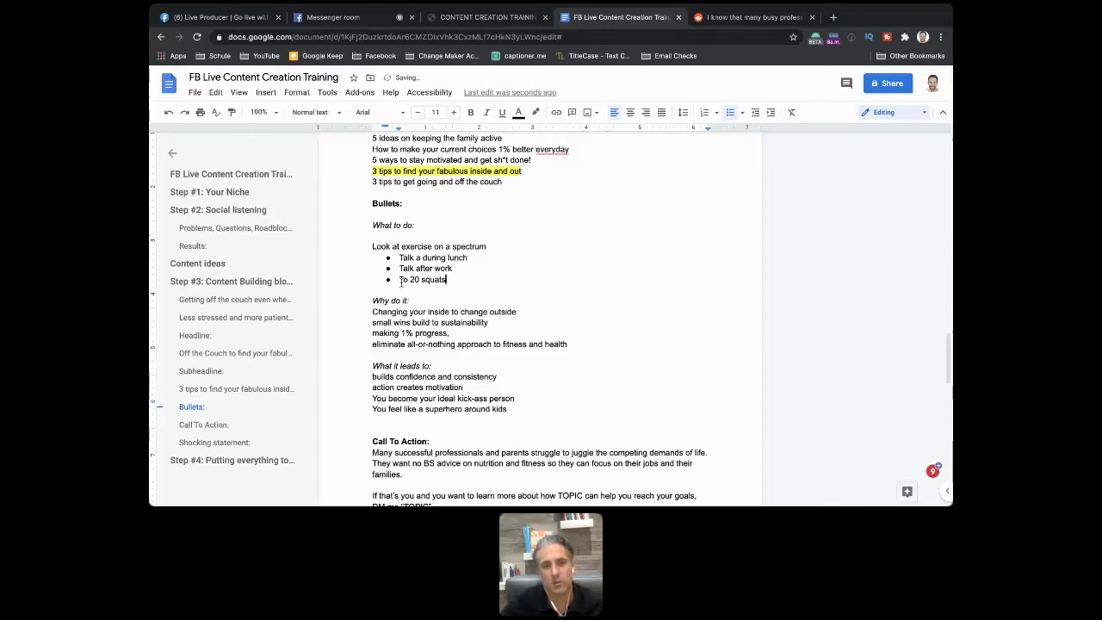
type("with your kids")
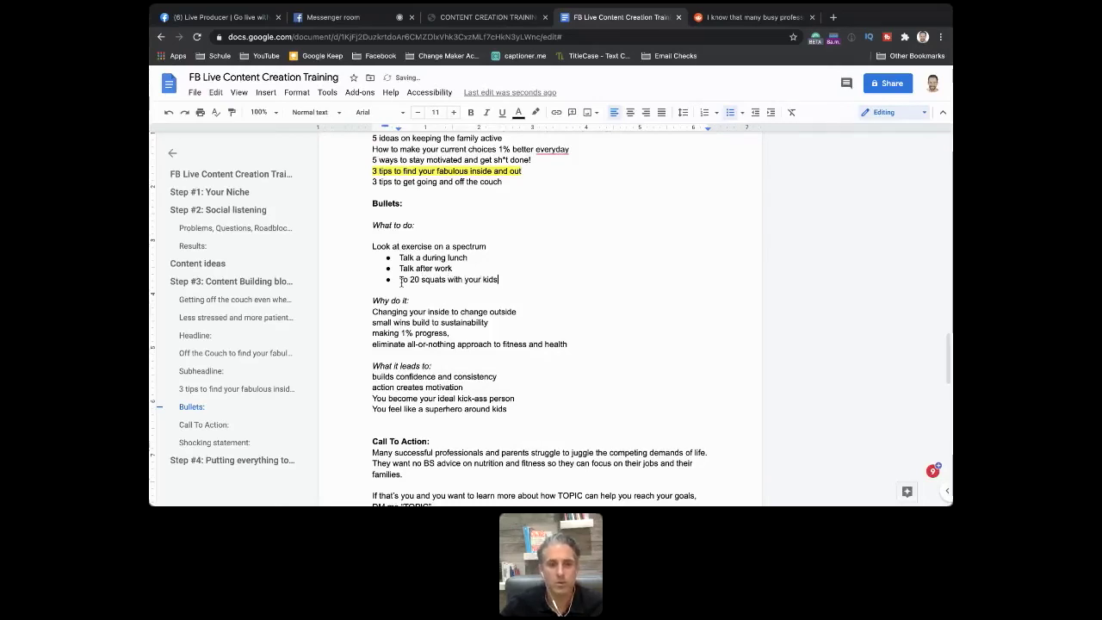
key("Return")
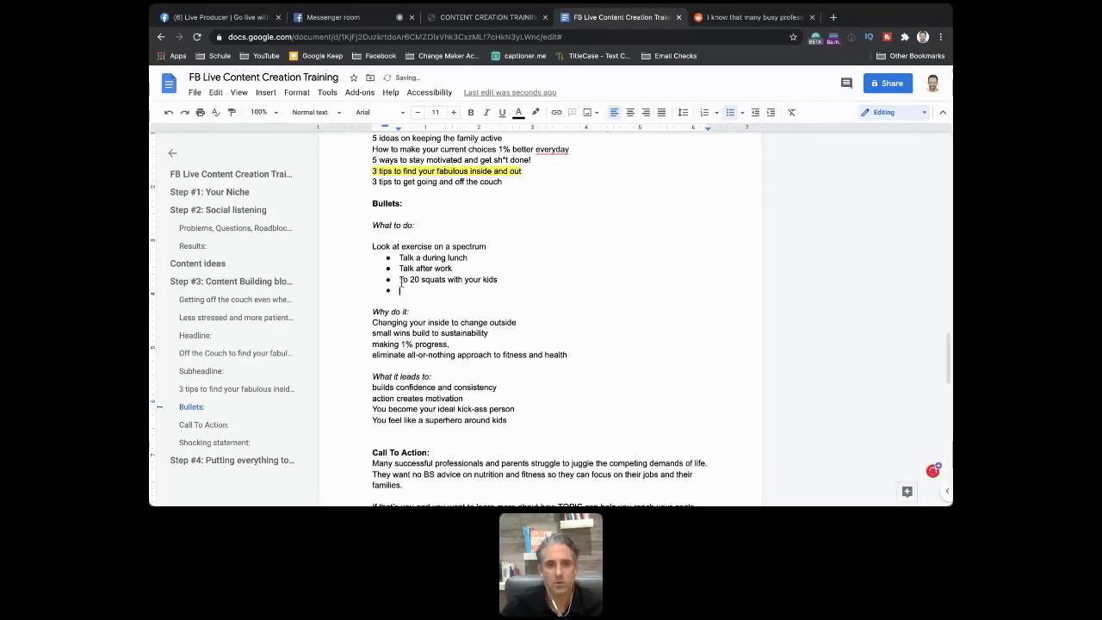
type("Play with your in the park")
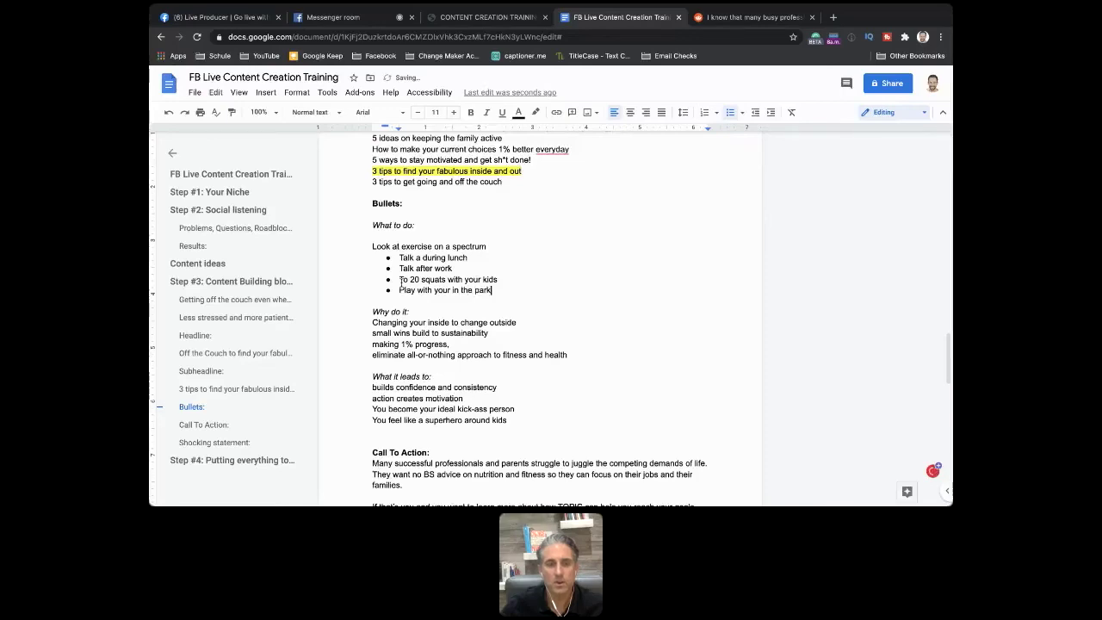
key("Return")
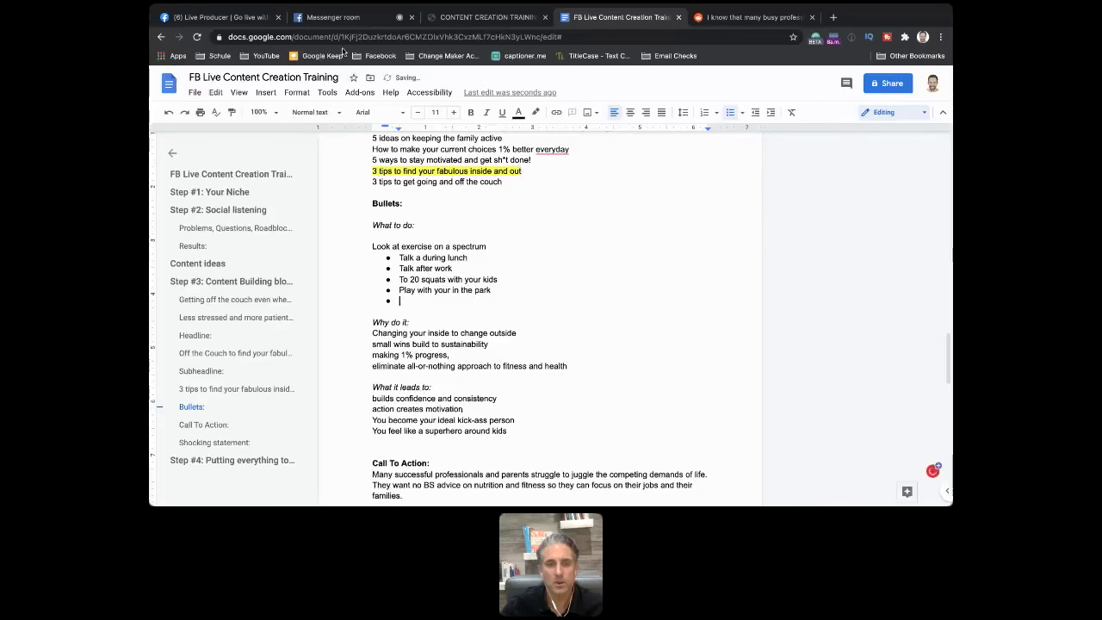
Step: Select the Messenger room comment "Creates momentum" and open a new line in the document below the last Why do it entry
left_click(340, 17)
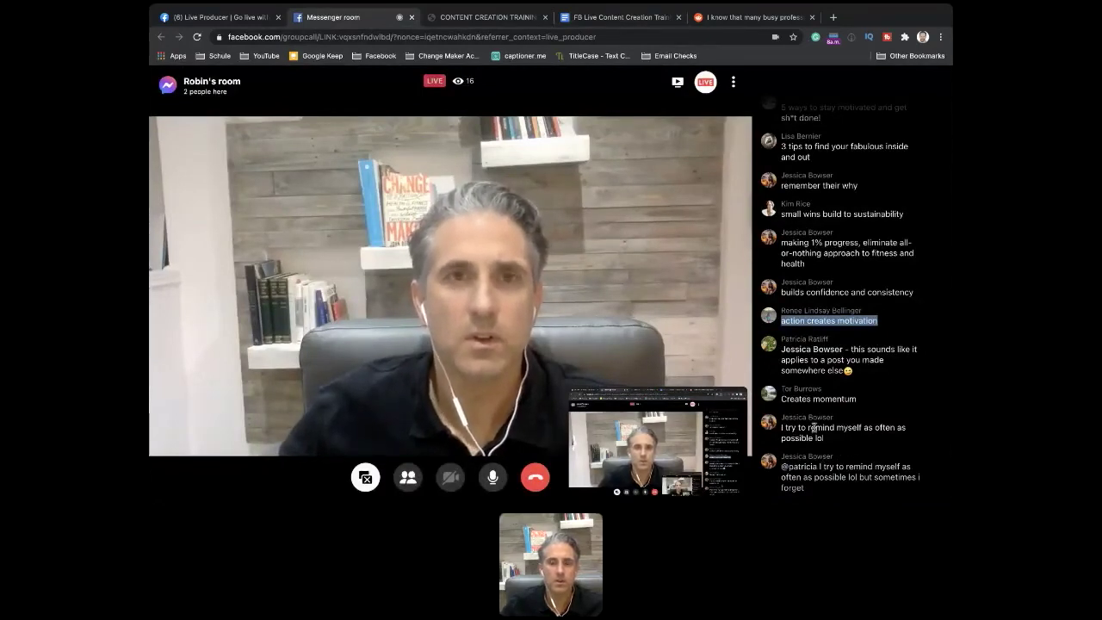
left_click_drag(780, 399, 875, 404)
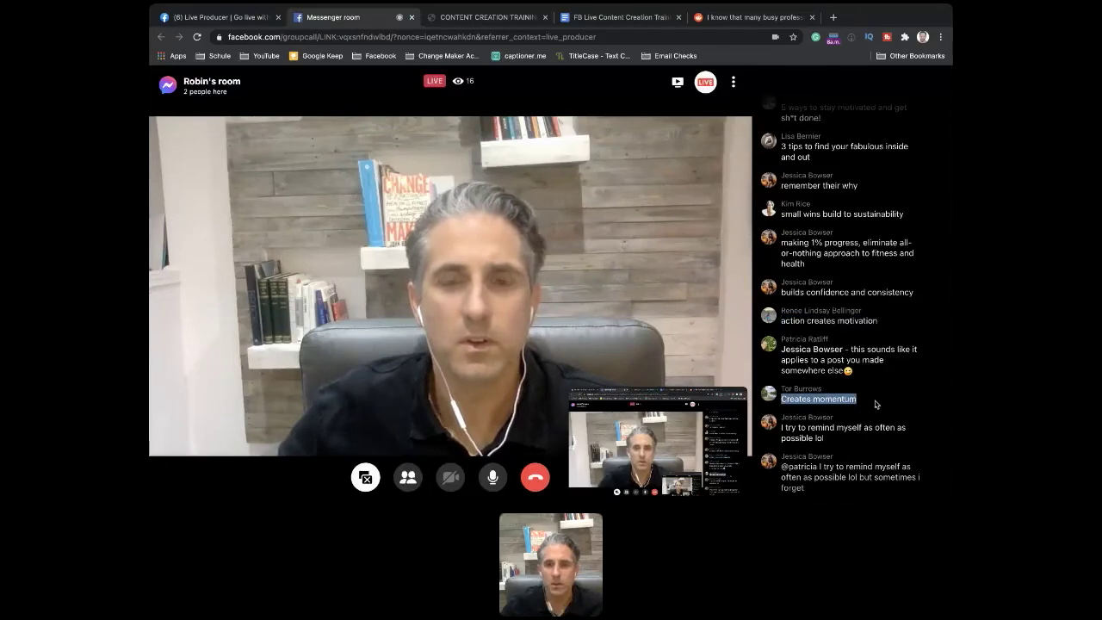
left_click(605, 19)
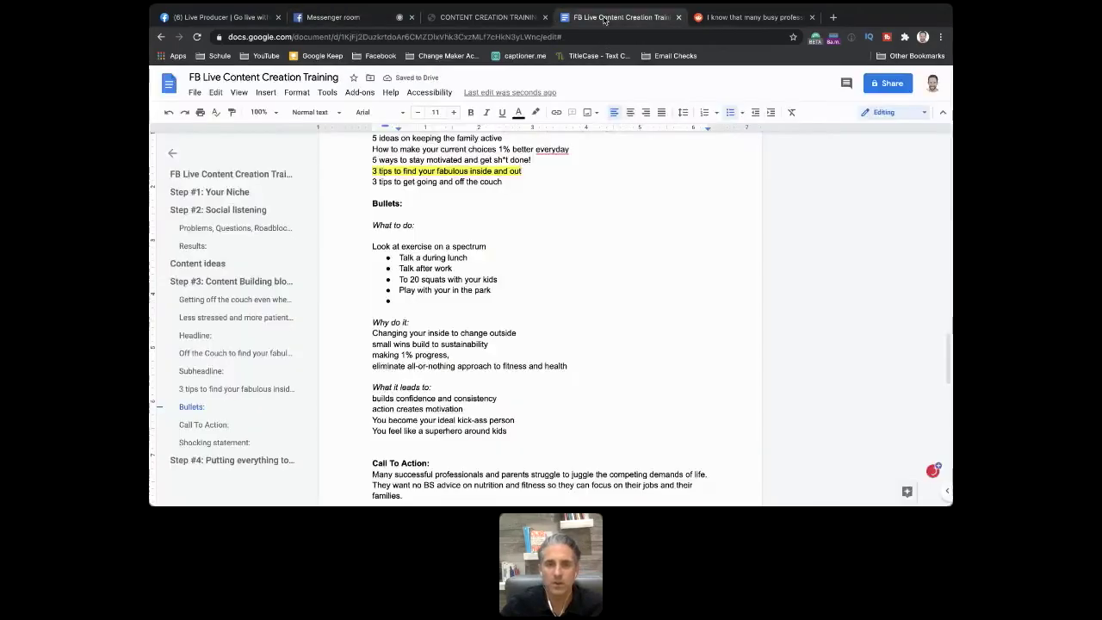
scroll(568, 344, "down", 2)
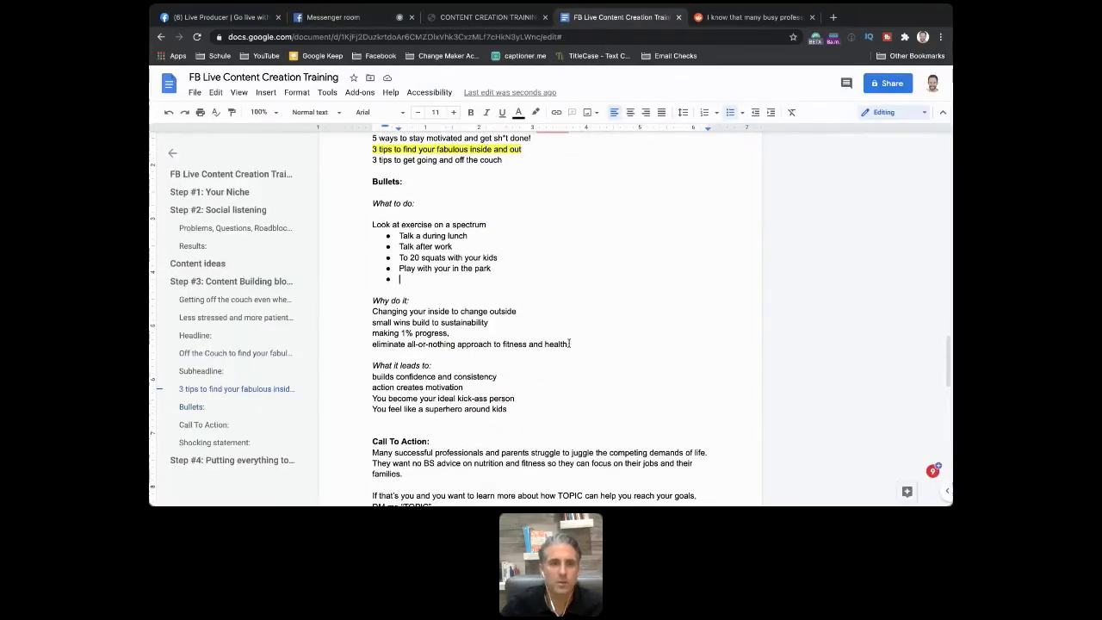
left_click(566, 345)
key("Return")
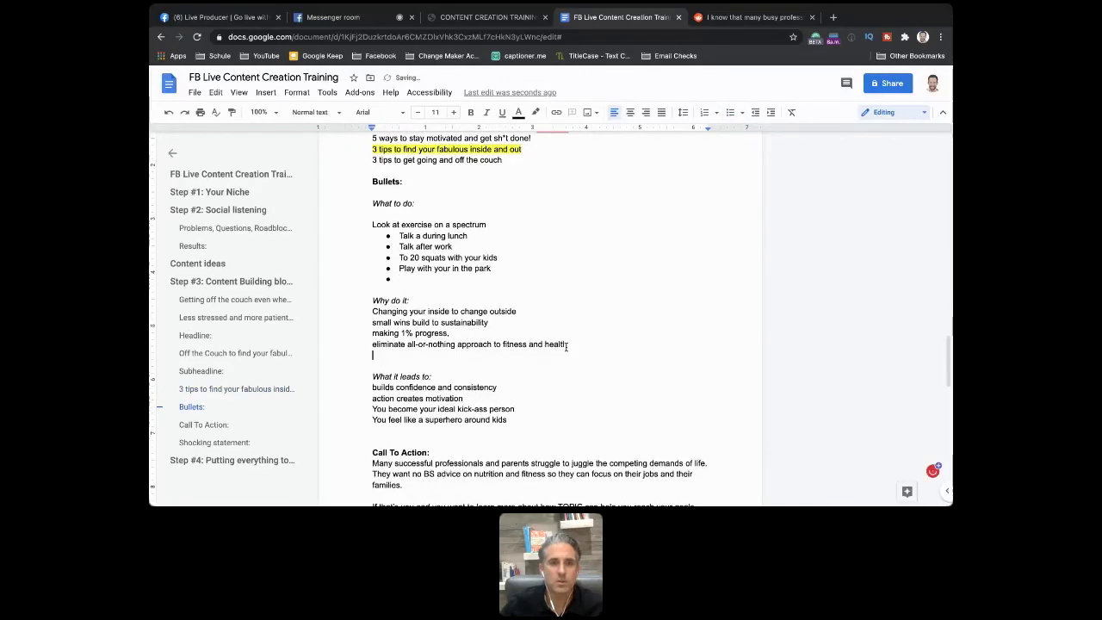
Step: Copy the Messenger room comment "laps around the house" into the empty What to do bullet and start another bullet
left_click(340, 17)
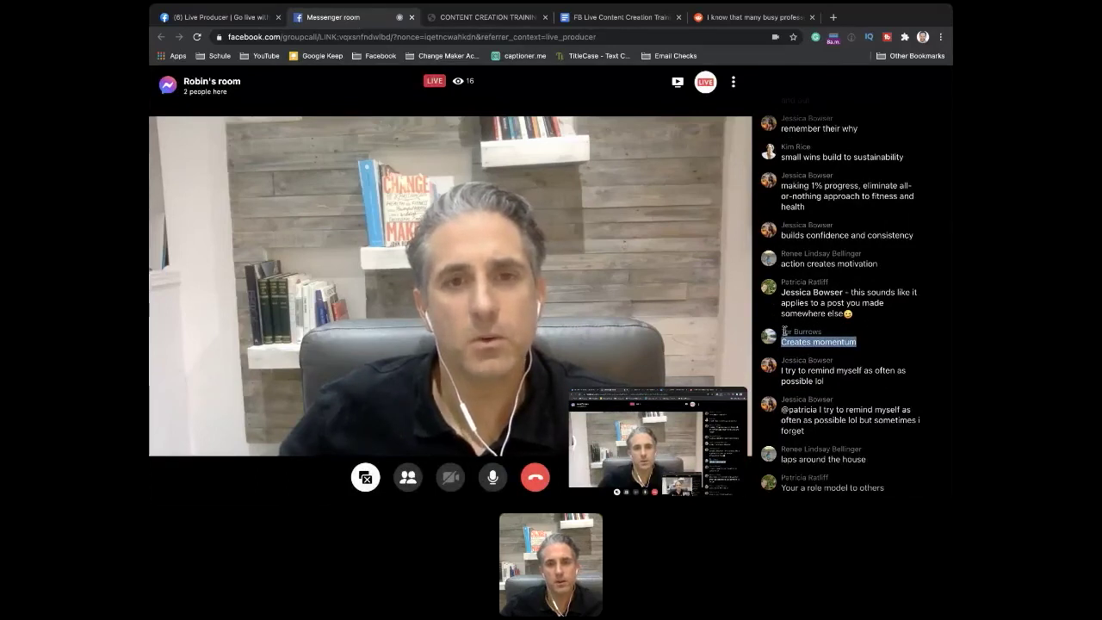
left_click(783, 459)
left_click_drag(783, 458, 873, 460)
key("super+c")
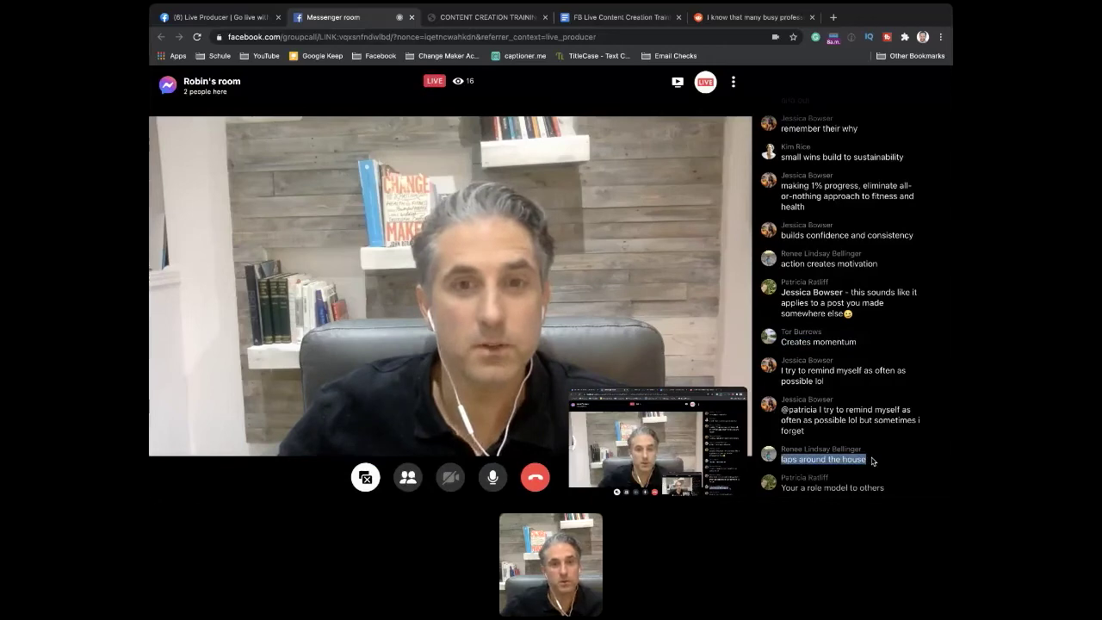
key("super+4")
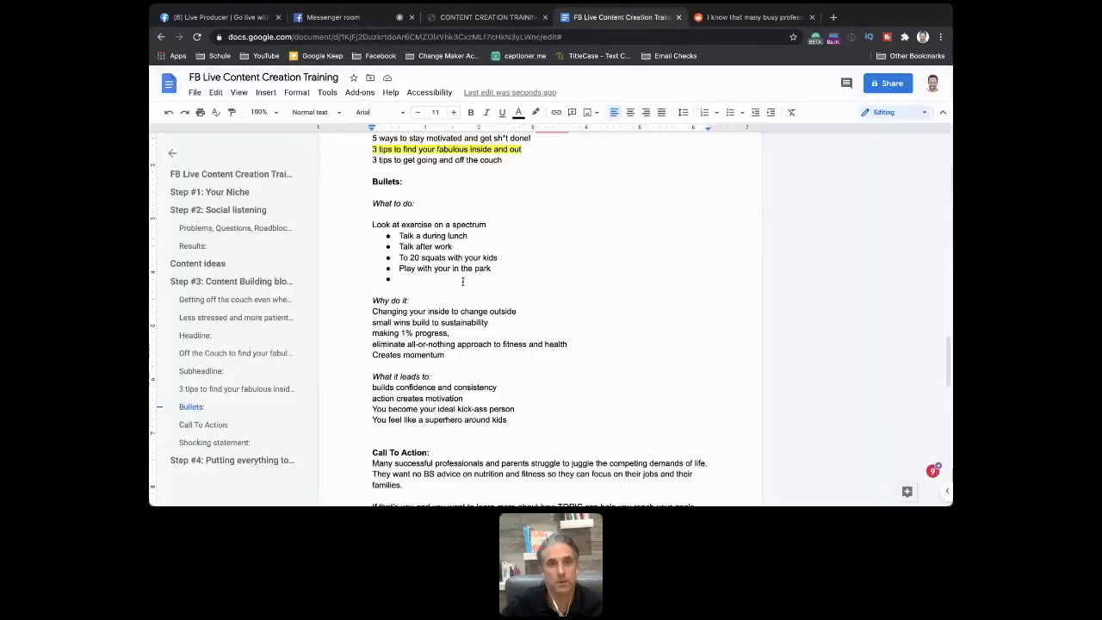
left_click(425, 274)
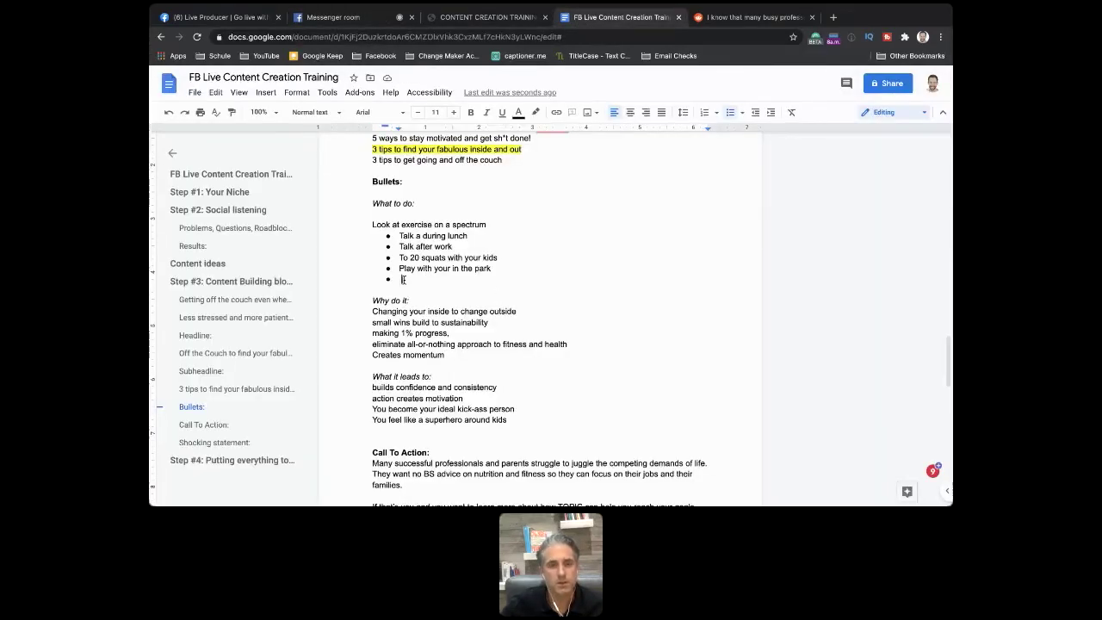
key("super+v")
key("Return")
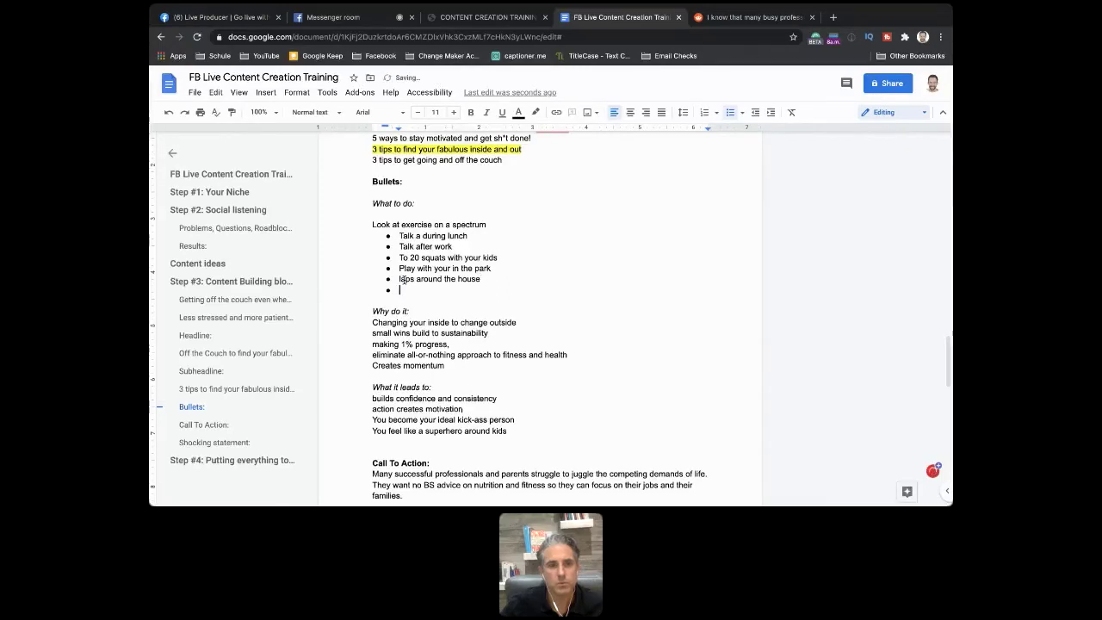
Step: Add "Burpee" as the next exercise idea in the What to do list
type("Burpess")
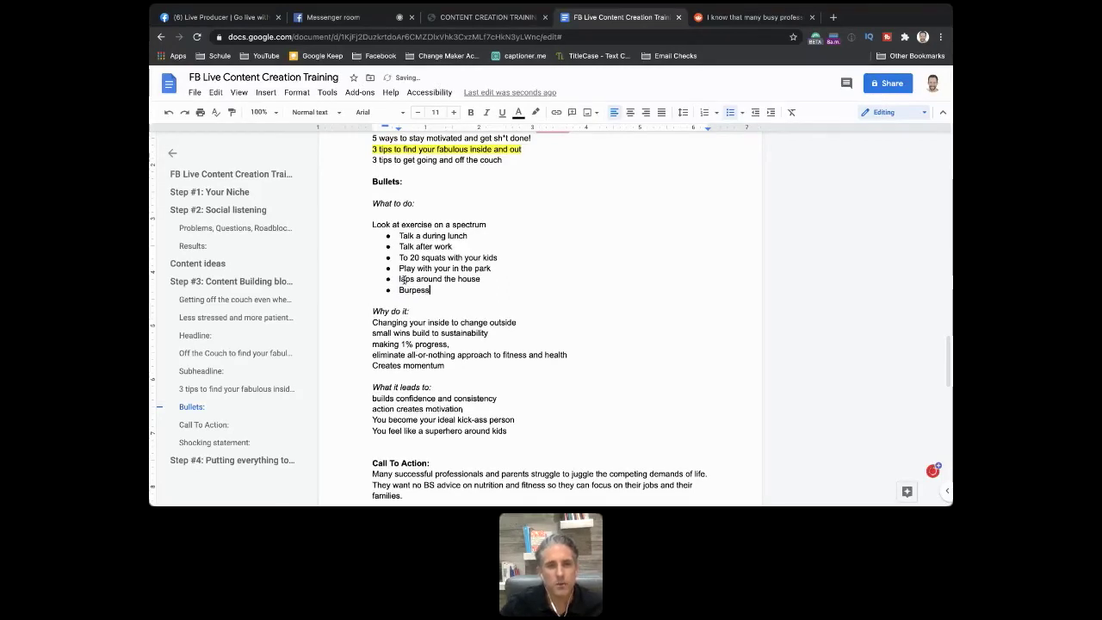
key("BackSpace")
key("BackSpace")
type("ee")
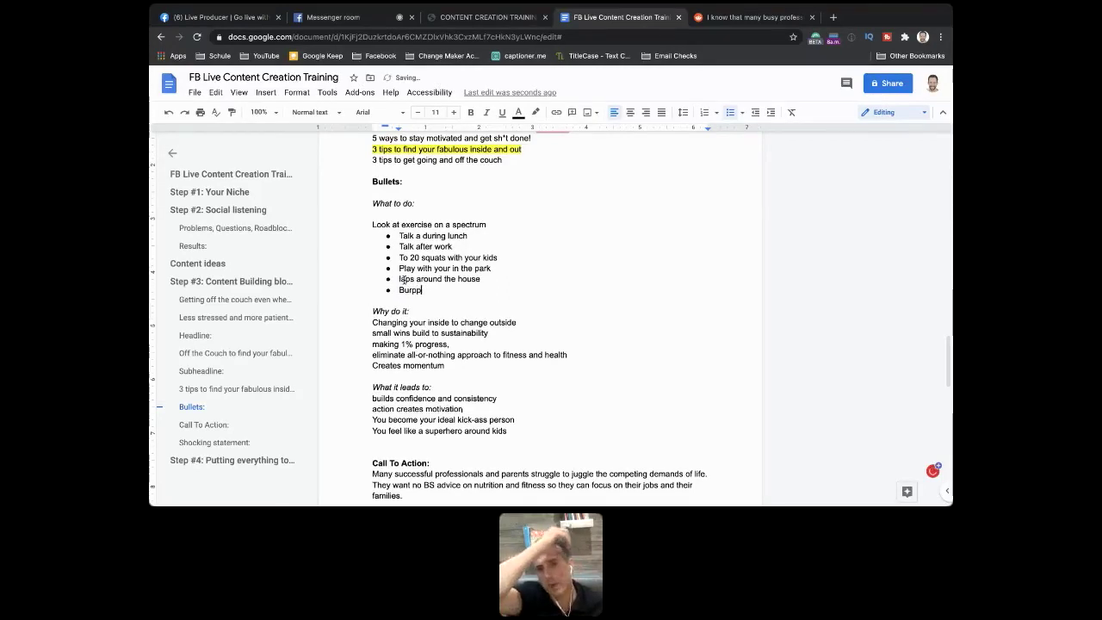
scroll(402, 279, "down", 1)
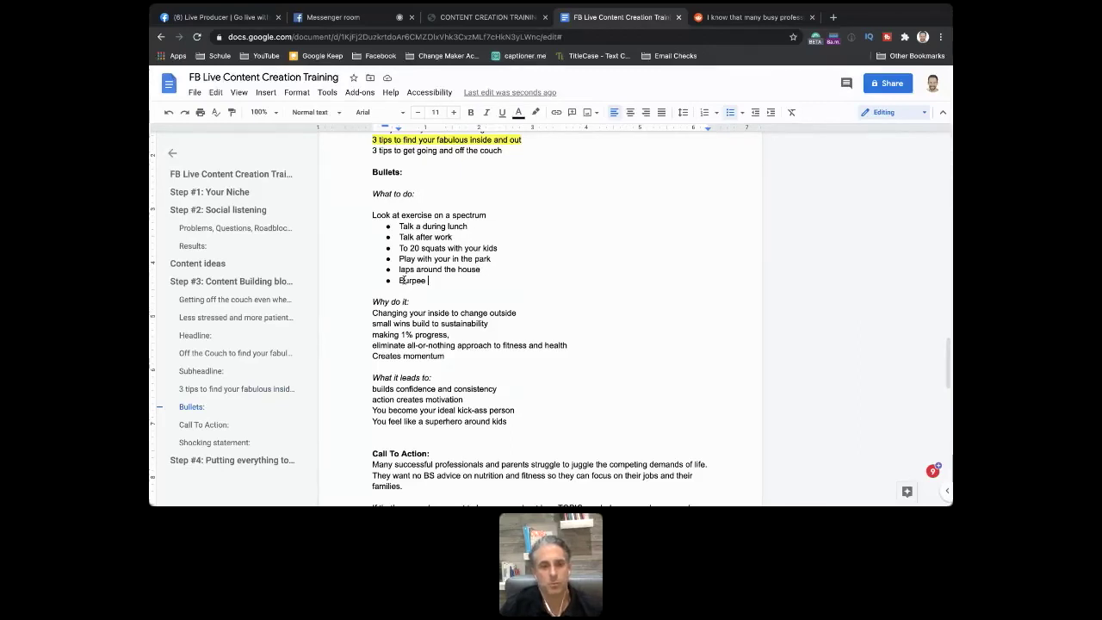
Step: Check the Messenger room comments for game ideas and add the bullets "Play tag" and "Play hide and seek" below "Burpee"
left_click(338, 17)
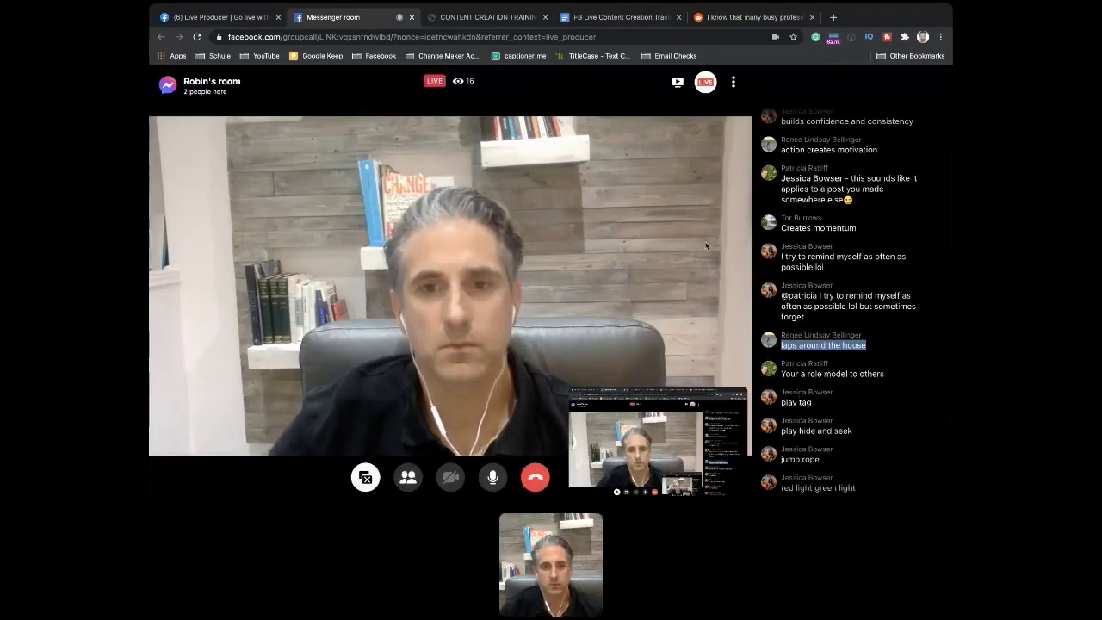
left_click(607, 16)
key("Return")
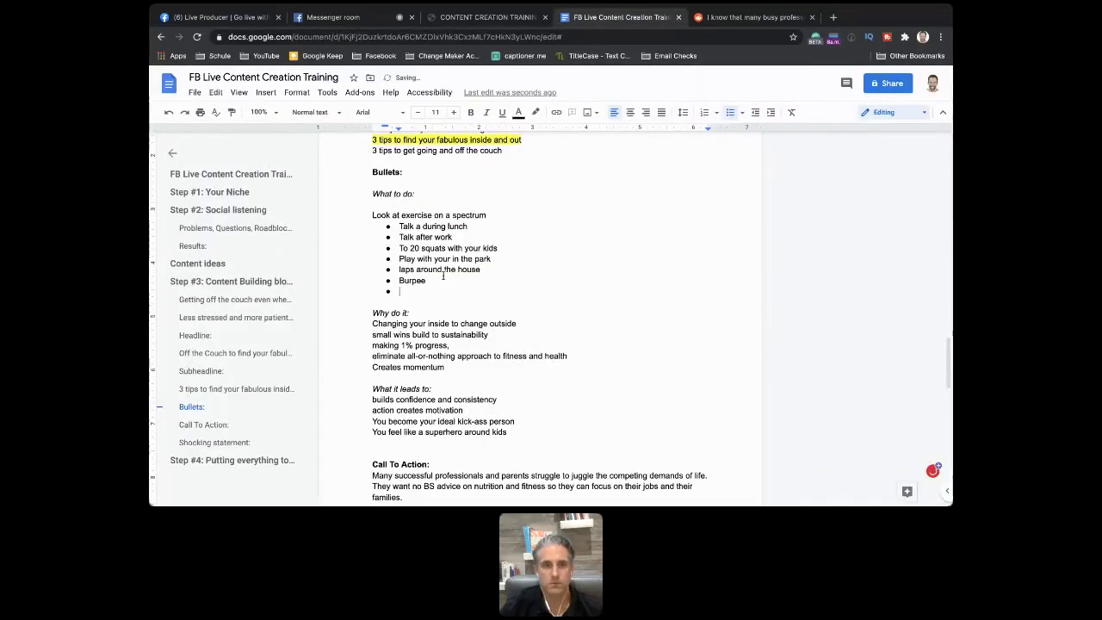
type("play")
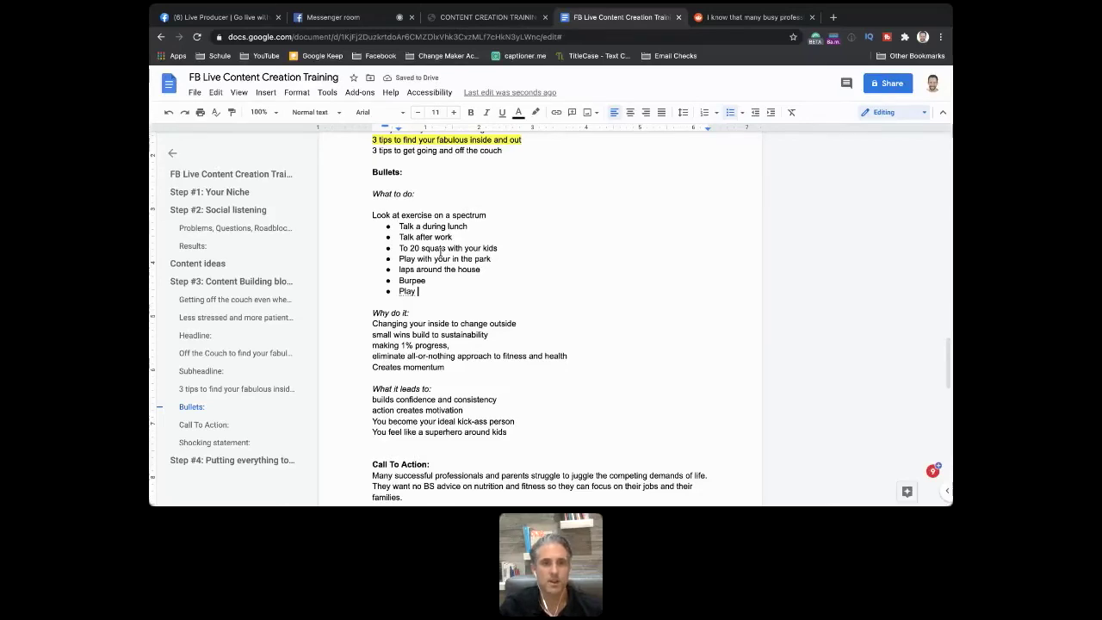
type("tag")
key("Return")
type("Play ")
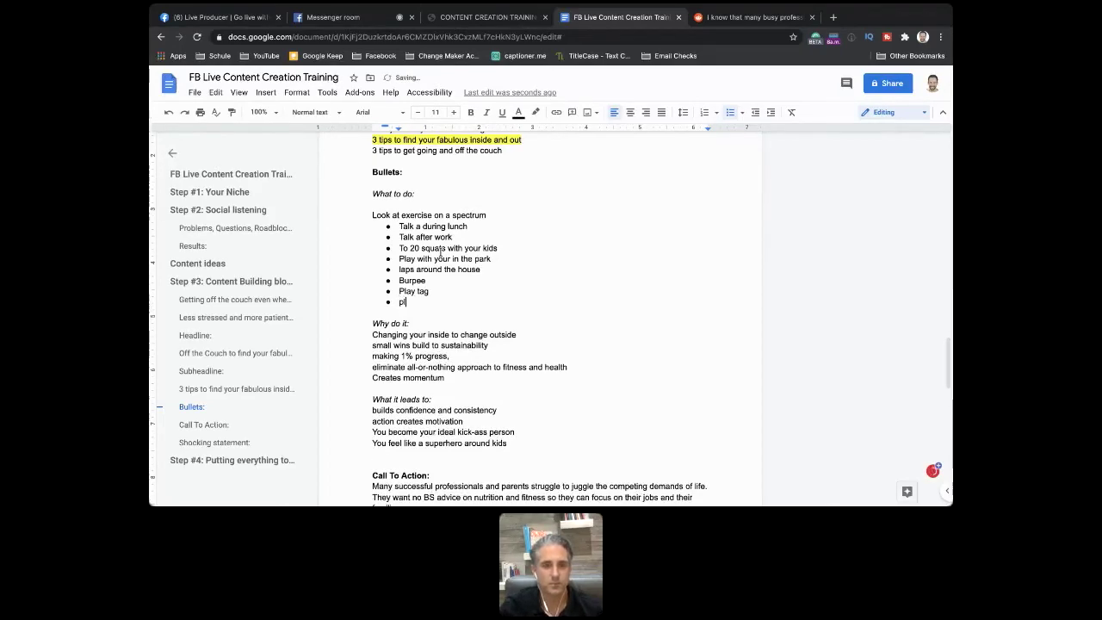
type("hide and ")
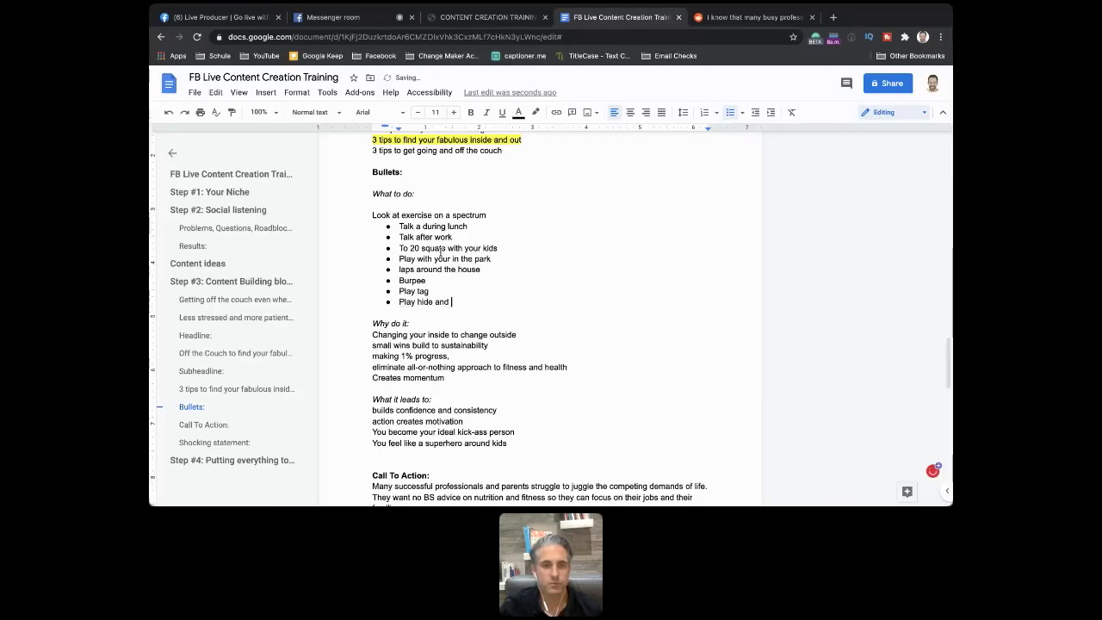
type("seek")
key("Return")
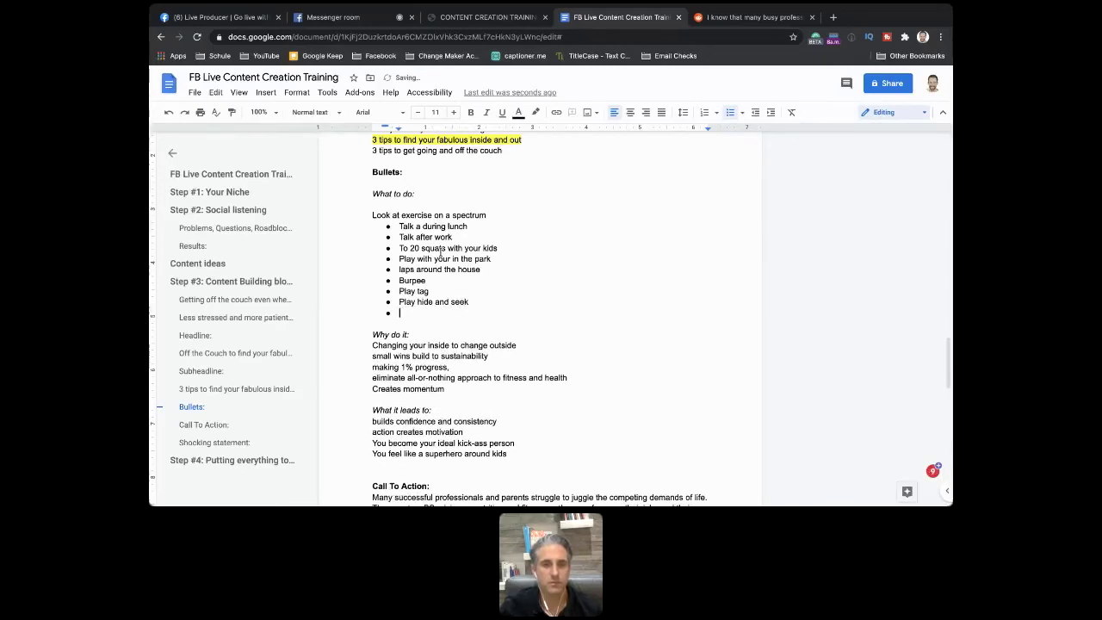
Step: Write "Teach your kids how to throw a ball" in the empty bullet under "Play hide and seek"
type("Teach your ")
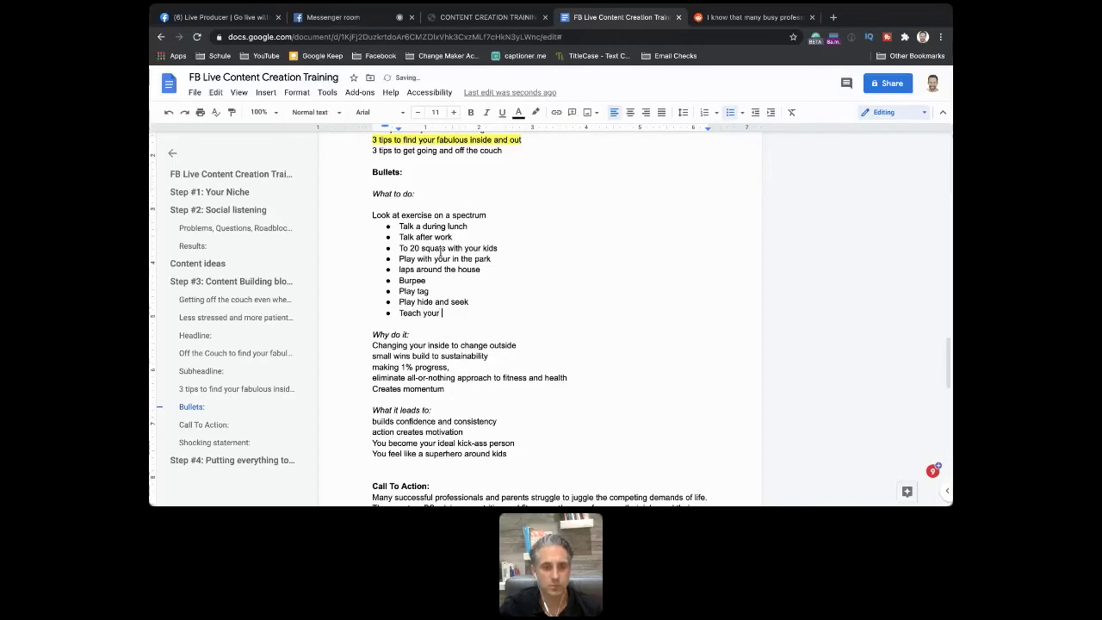
type("kids how to ")
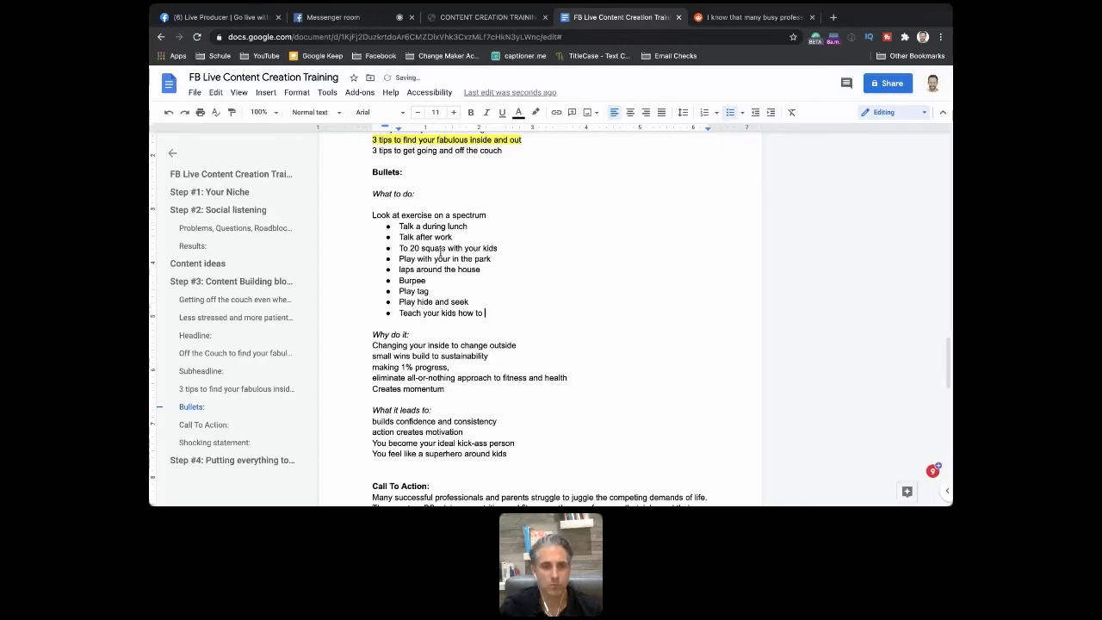
type("throw ")
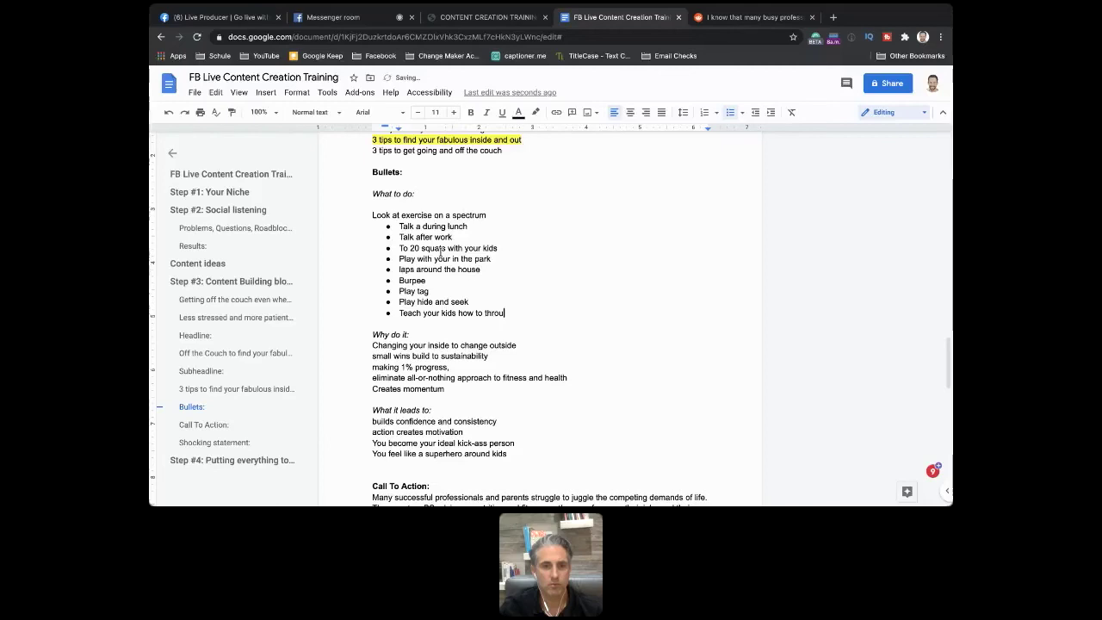
type("a ball")
Step: Check the Messenger room feedback and correct "Talk" to "Take" in the first two What to do bullets
left_click(345, 17)
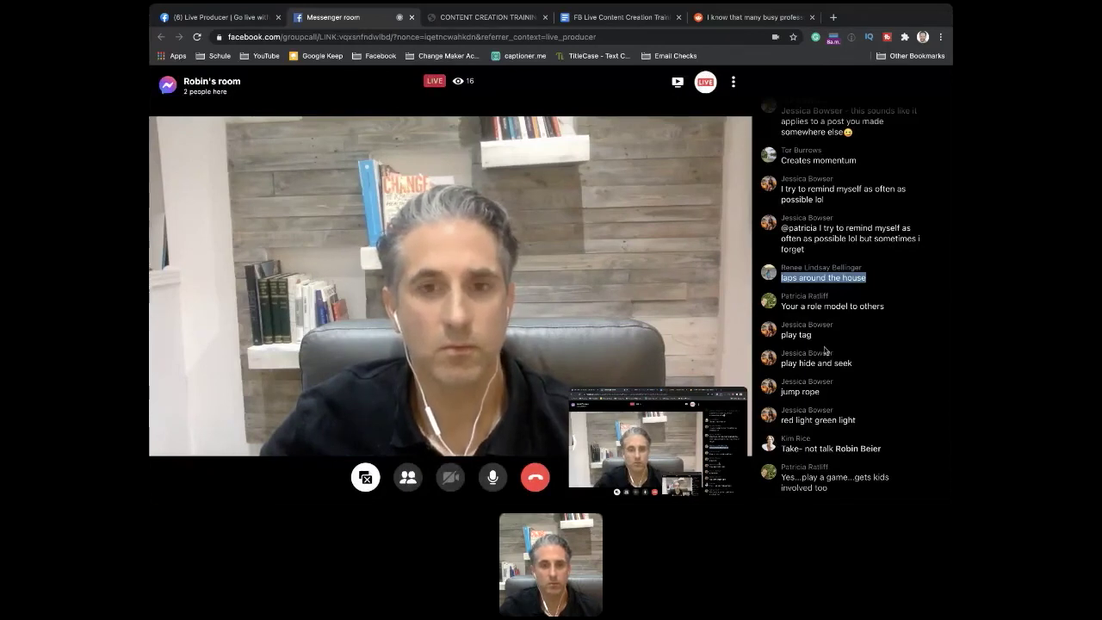
left_click(618, 17)
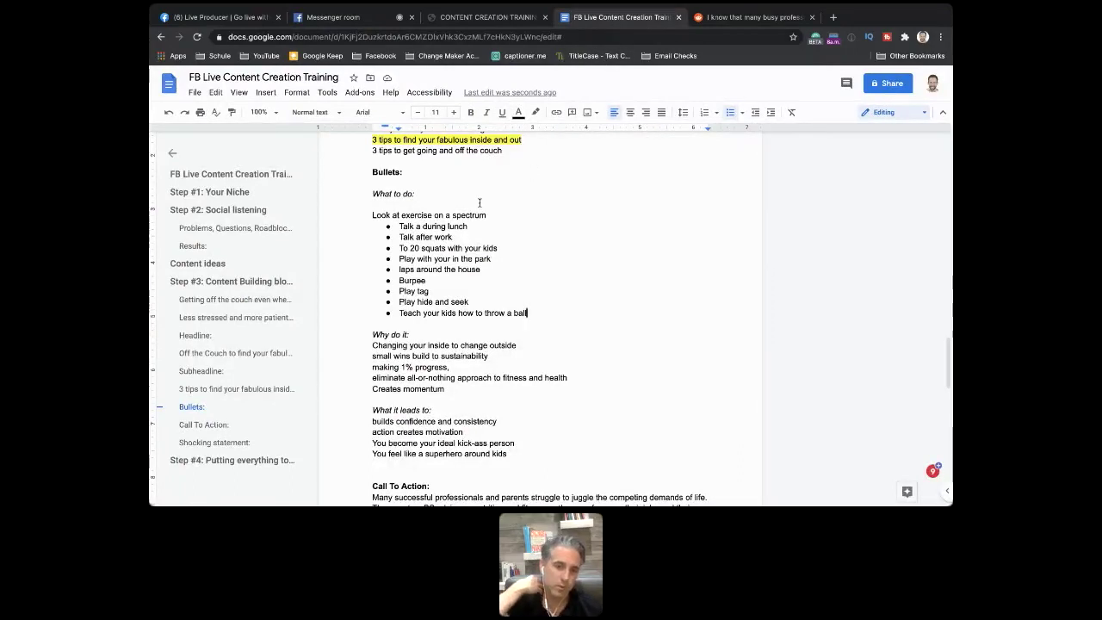
left_click(414, 227)
key("BackSpace")
key("BackSpace")
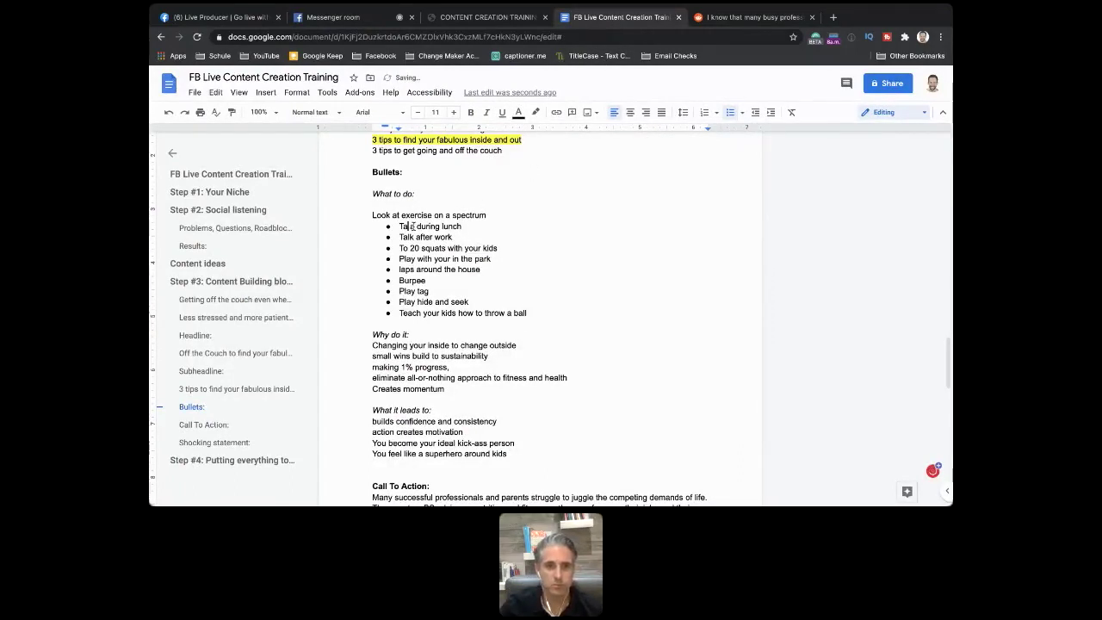
type("ke")
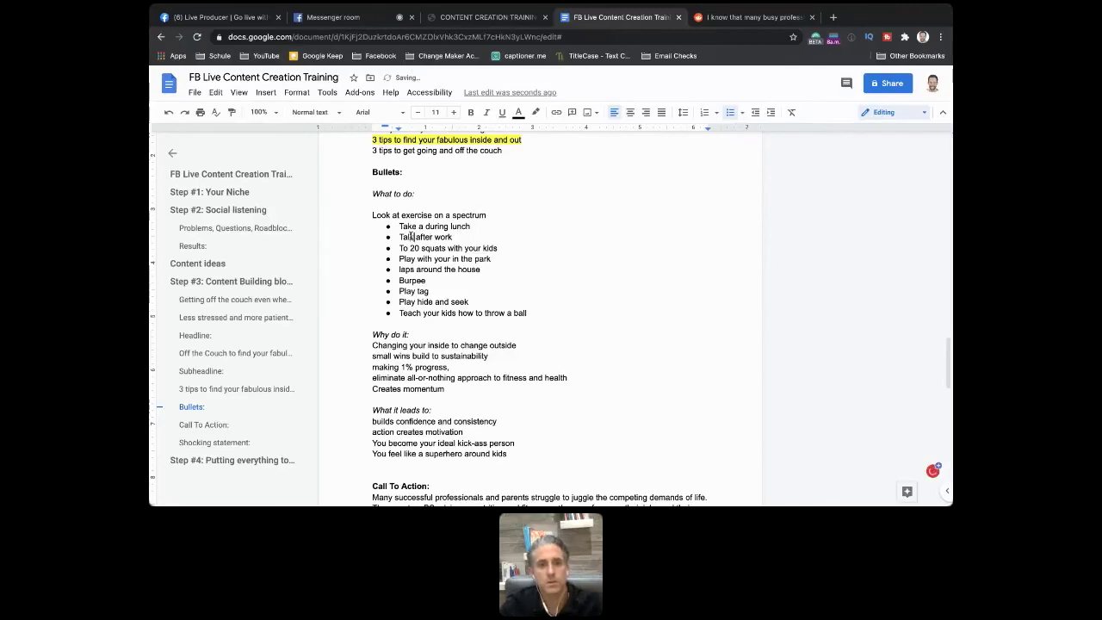
left_click(415, 236)
key("BackSpace")
key("BackSpace")
type("ke")
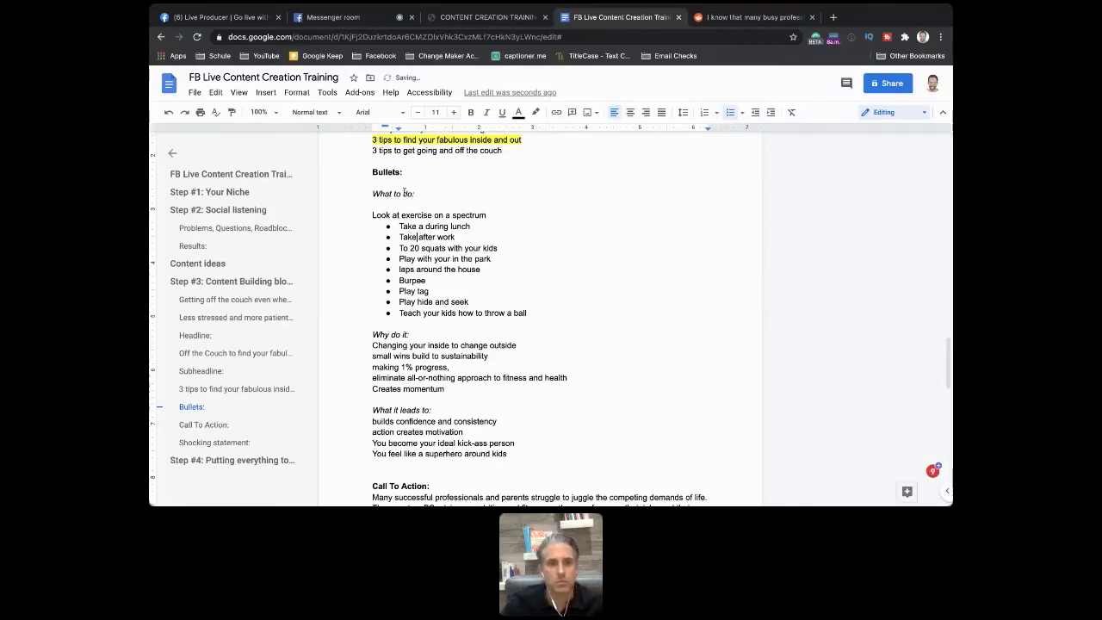
Step: Copy the comment "Yes...play a game...gets kids involved too" from the Messenger room into a new bullet at the end of the What to do list
left_click(326, 17)
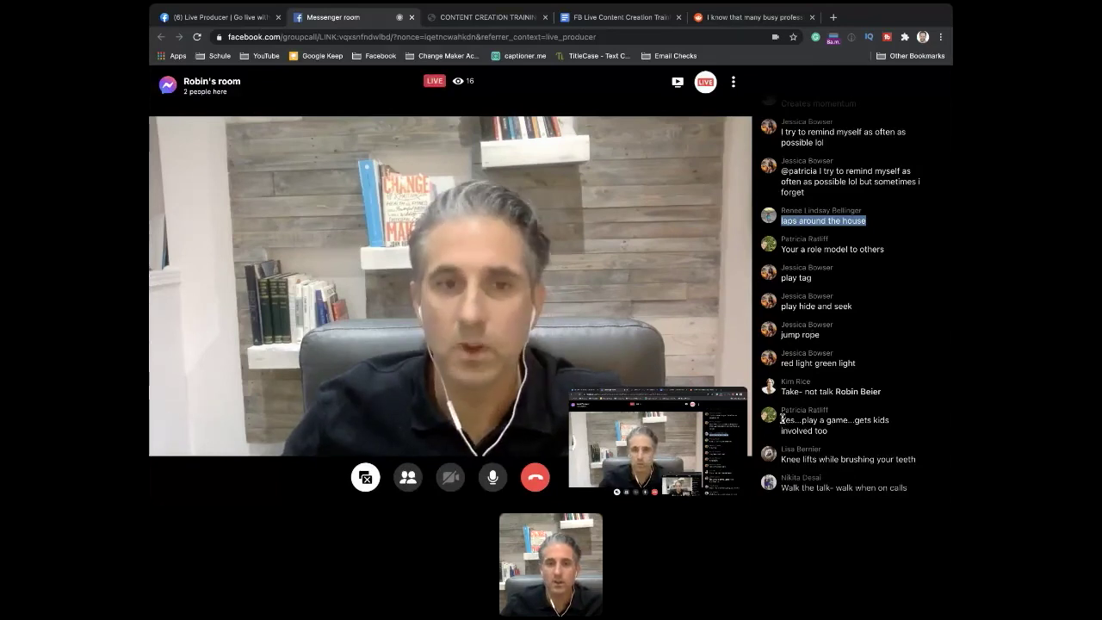
left_click_drag(782, 419, 841, 432)
key("ctrl+c")
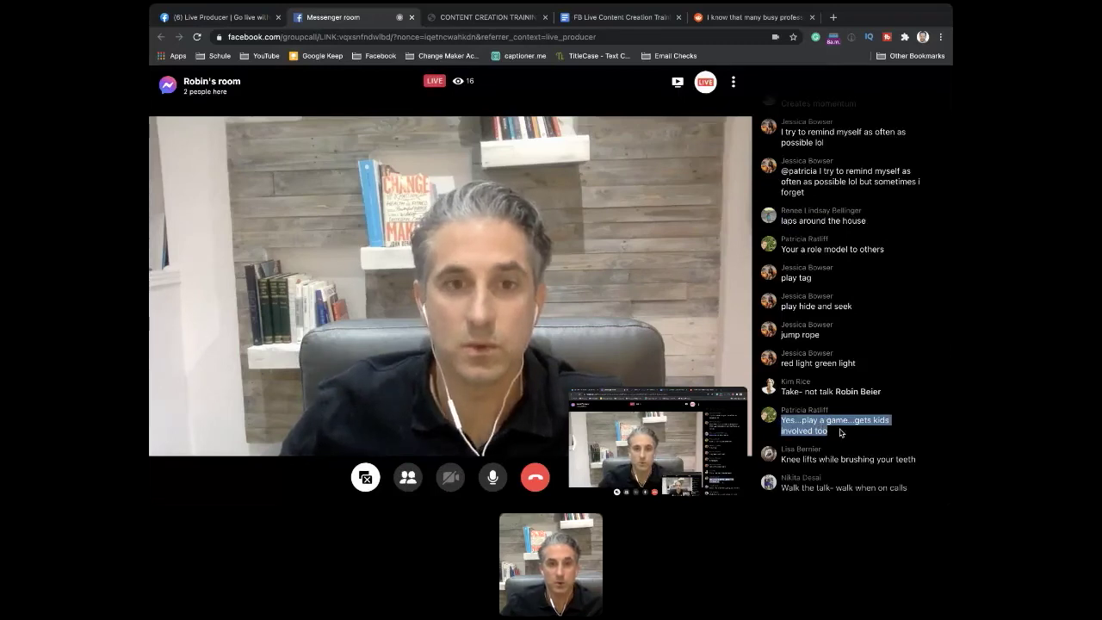
key("ctrl+4")
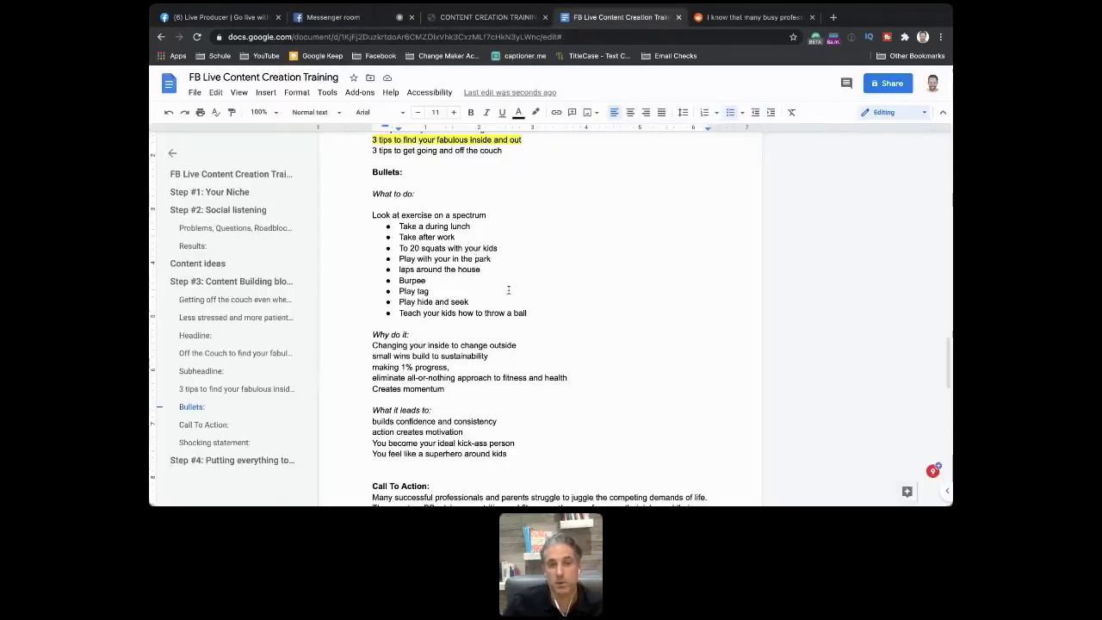
left_click(530, 313)
key("Return")
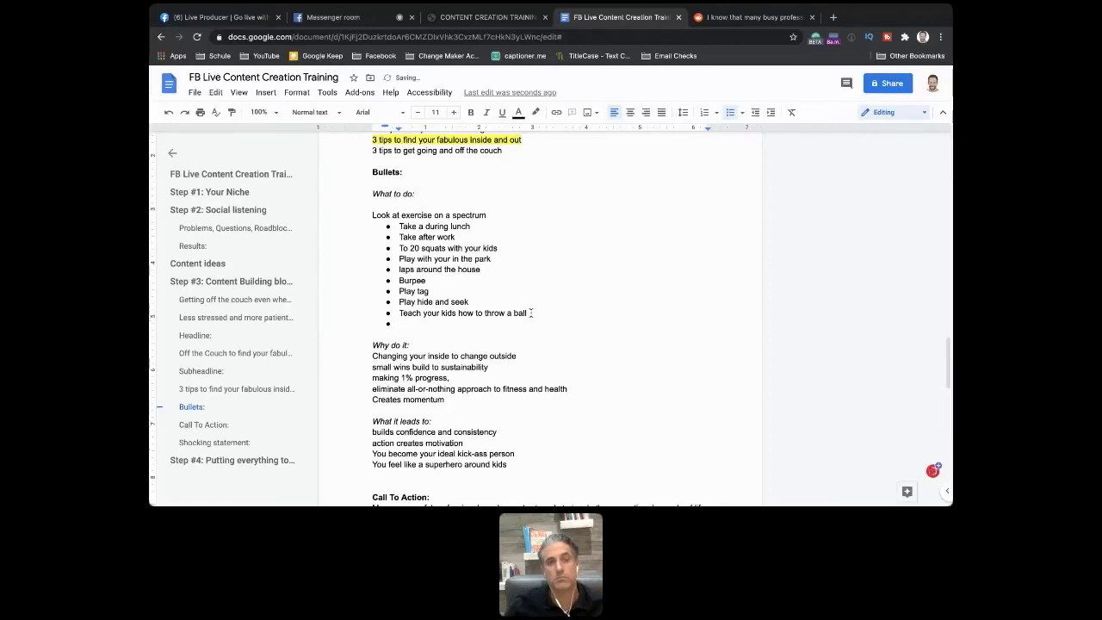
key("ctrl+v")
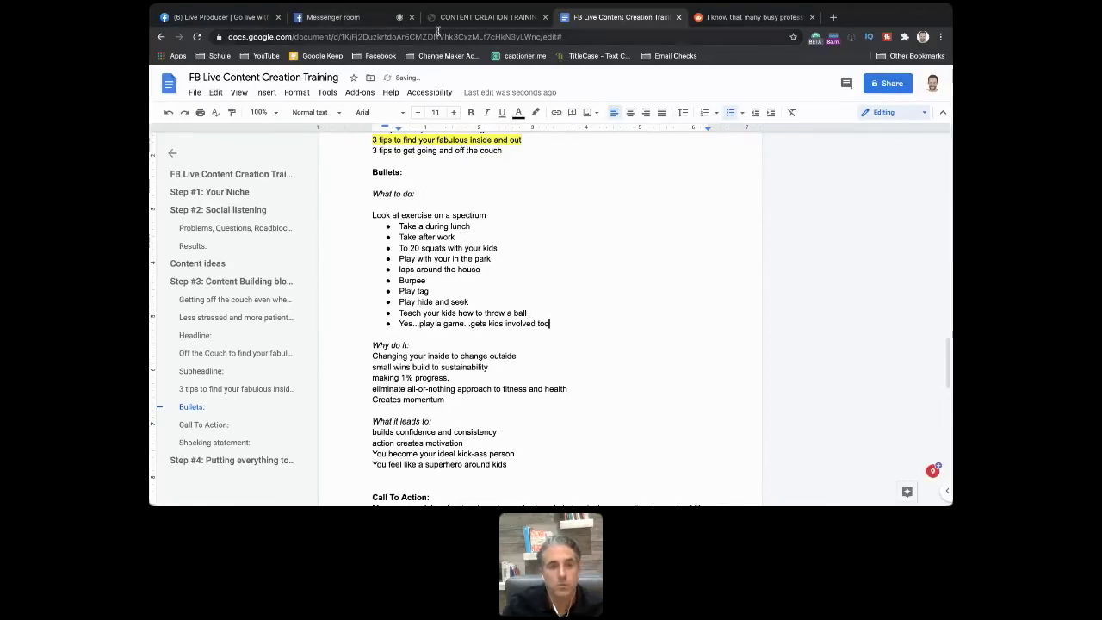
Step: Copy the Messenger room comment "Knee lifts while brushing your teeth" into a new last bullet of the What to do list
left_click(350, 26)
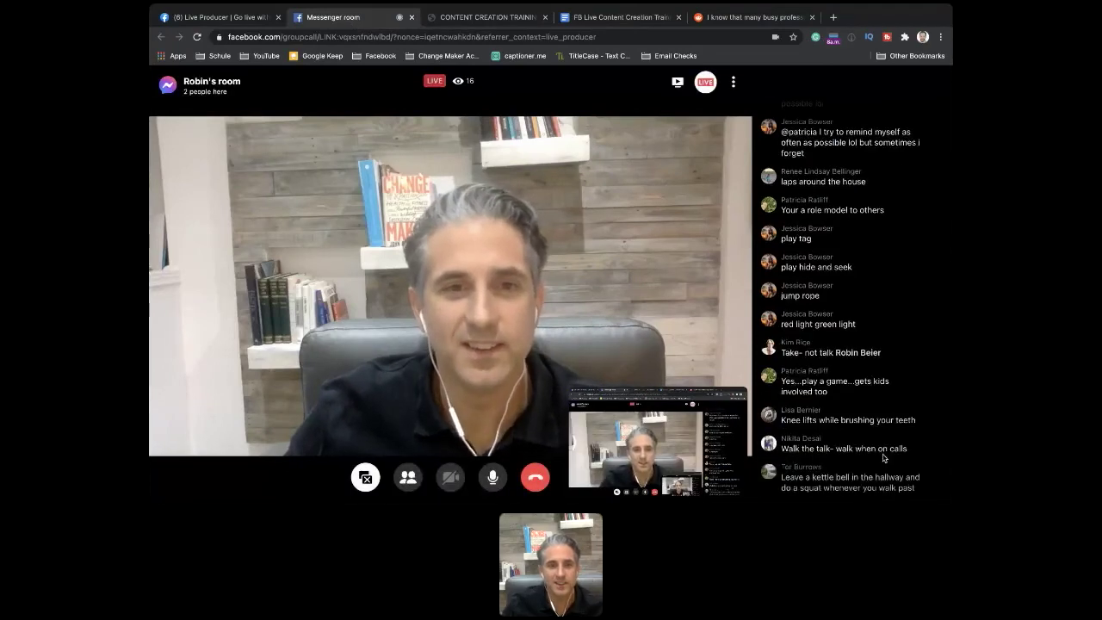
left_click_drag(913, 421, 802, 405)
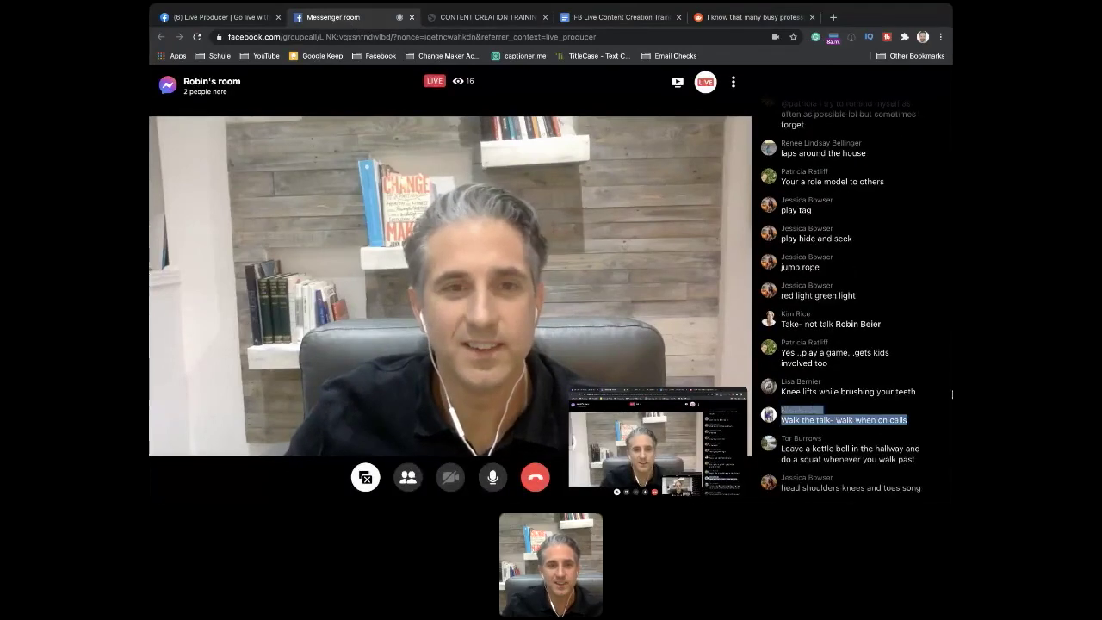
left_click(945, 394)
left_click_drag(921, 393, 783, 391)
key("ctrl+c")
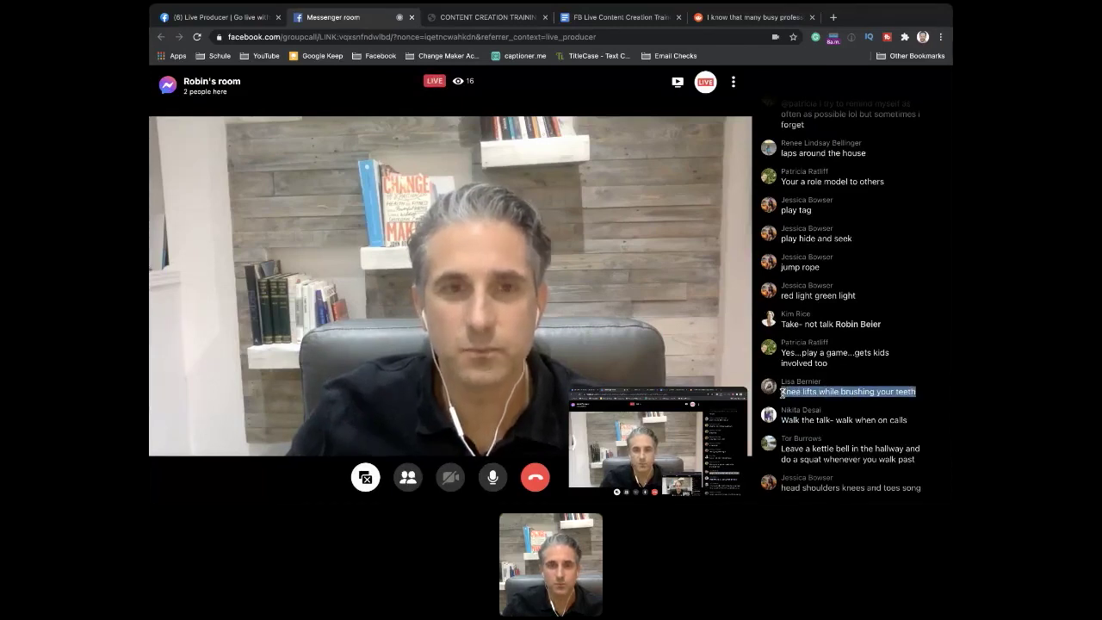
left_click(621, 18)
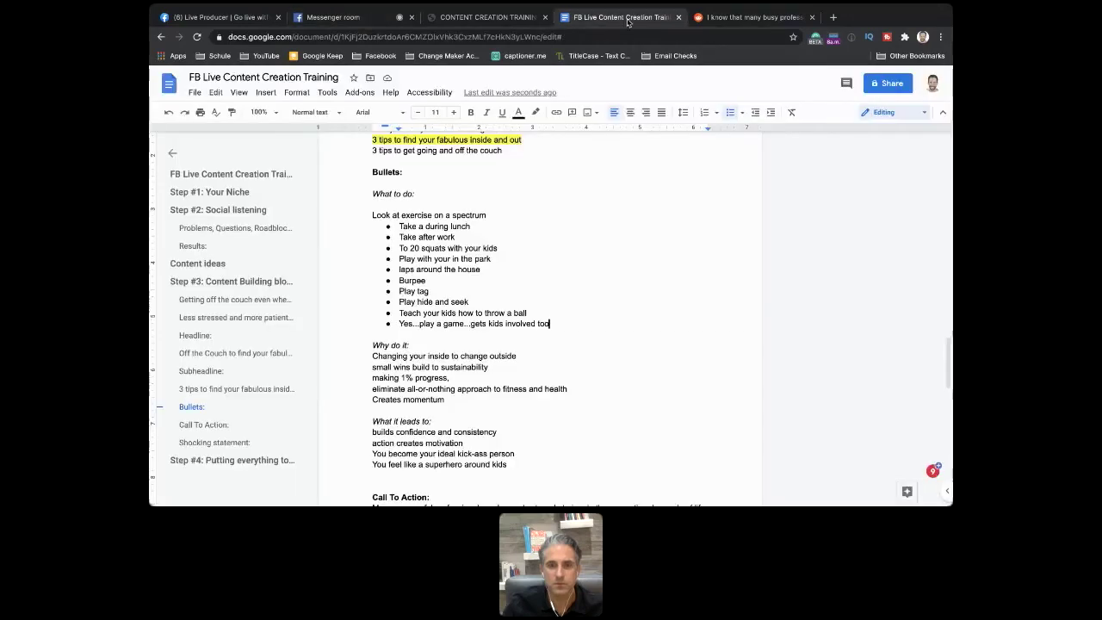
key("Return")
key("ctrl+v")
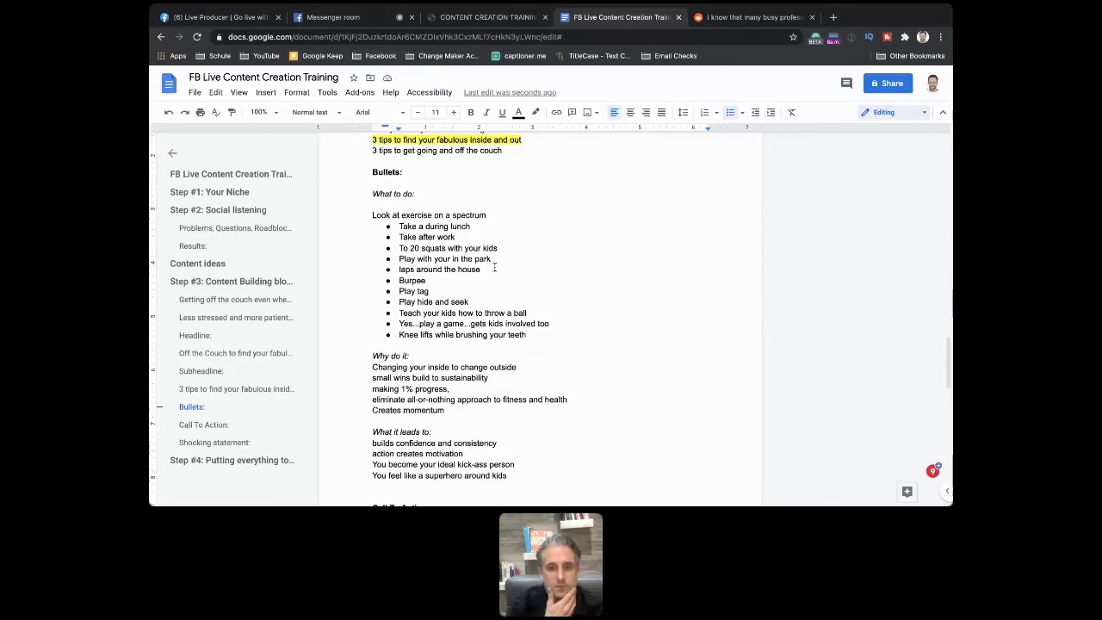
scroll(494, 268, "down", 3)
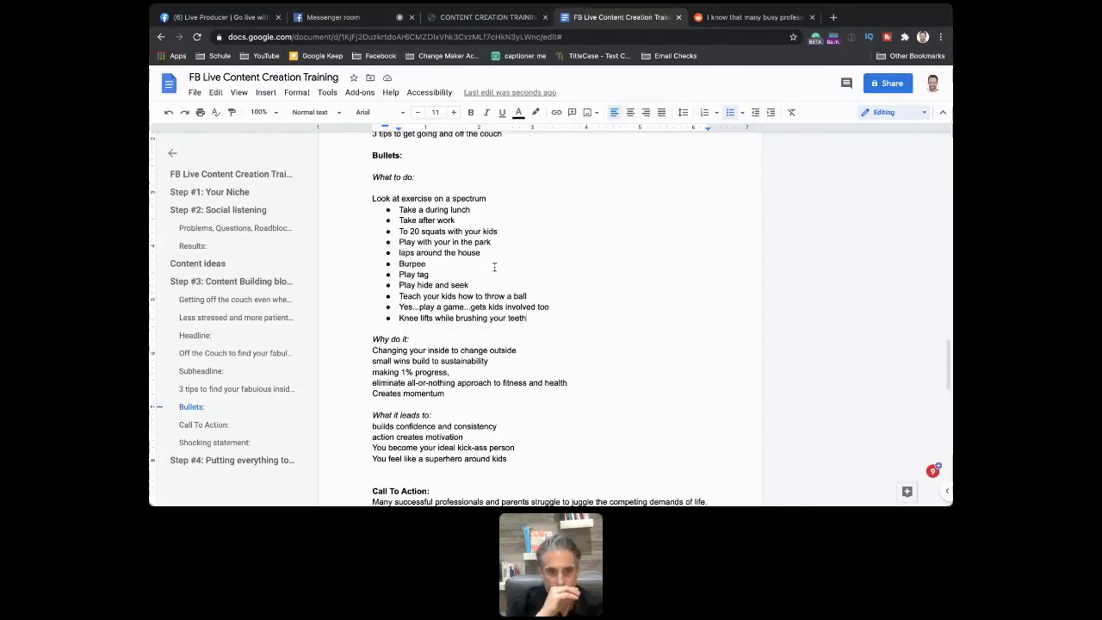
scroll(494, 268, "up", 5)
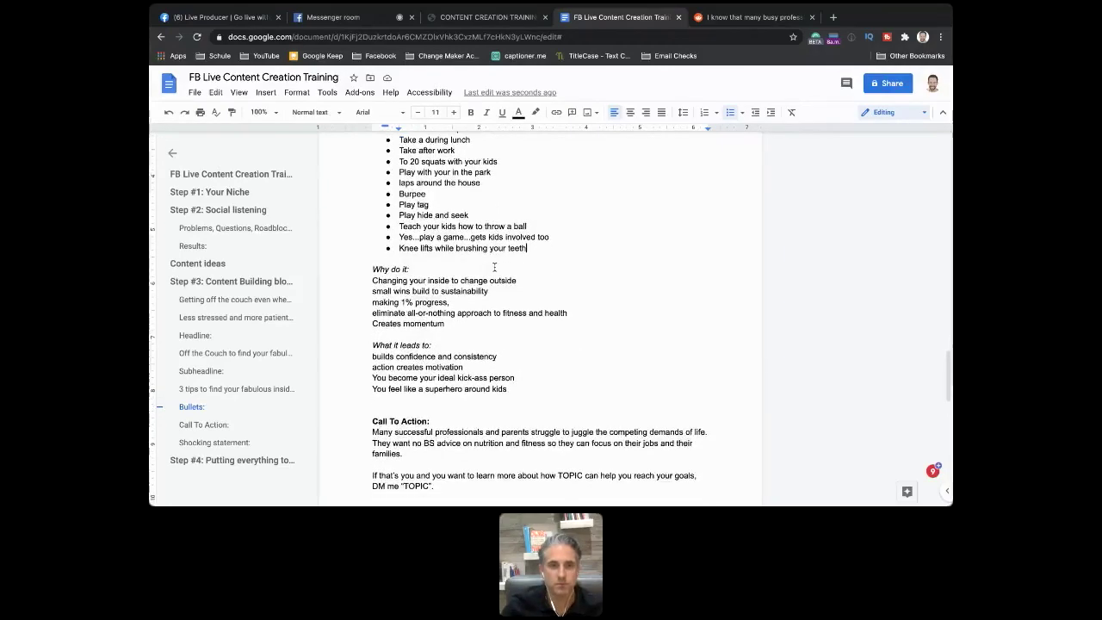
scroll(494, 268, "up", 6)
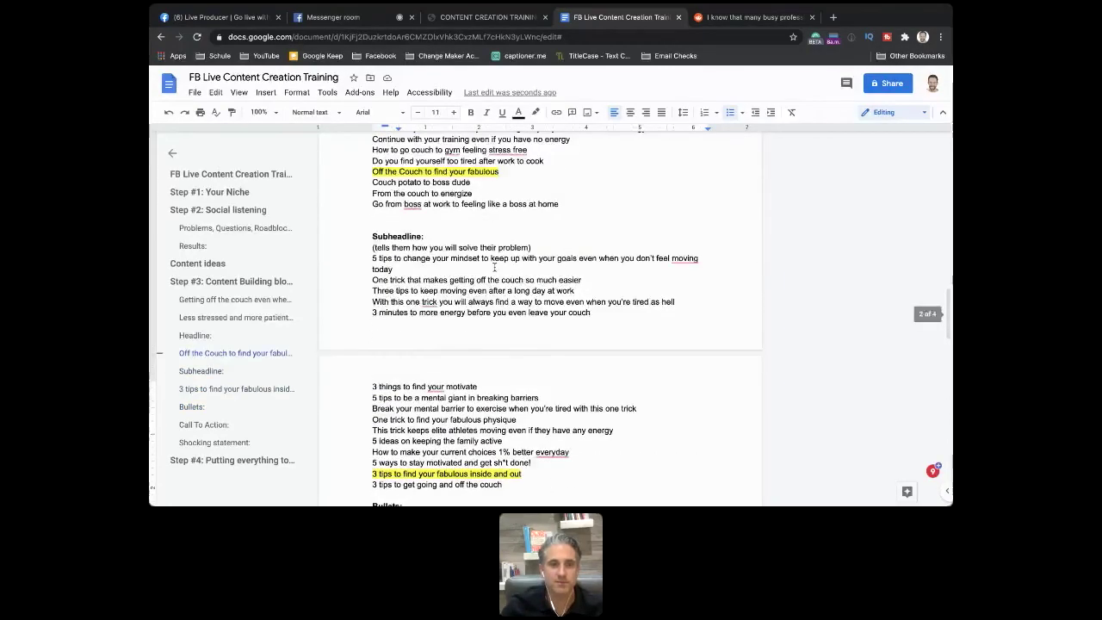
Step: In the Call To Action paragraph, replace the first "TOPIC" placeholder with "thinking along a spectrum"
scroll(494, 267, "up", 2)
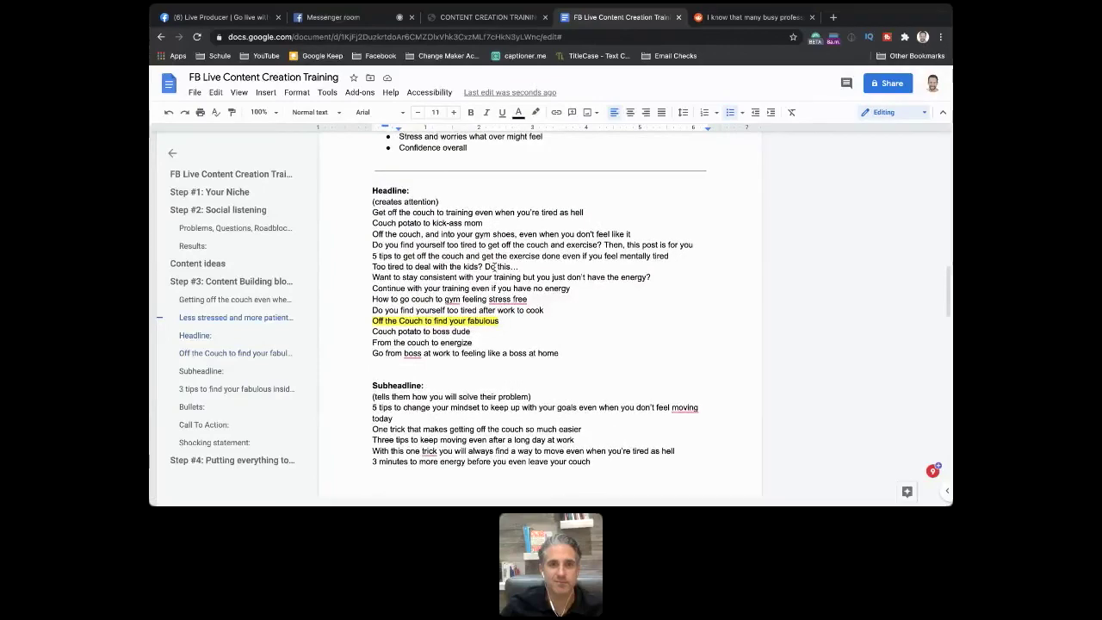
scroll(494, 268, "down", 7)
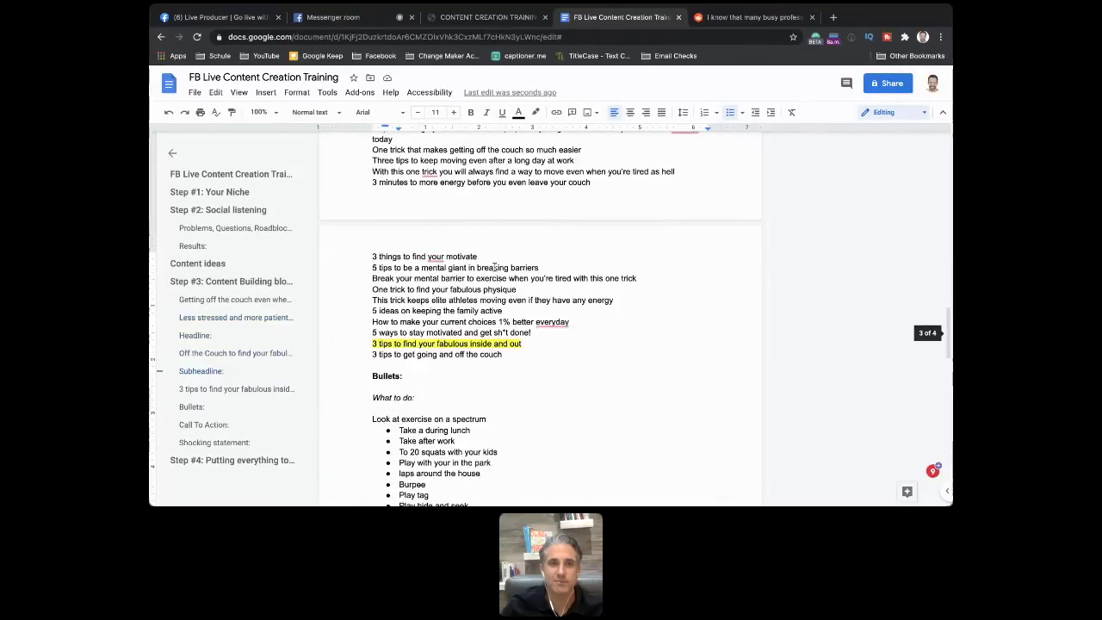
scroll(493, 268, "down", 4)
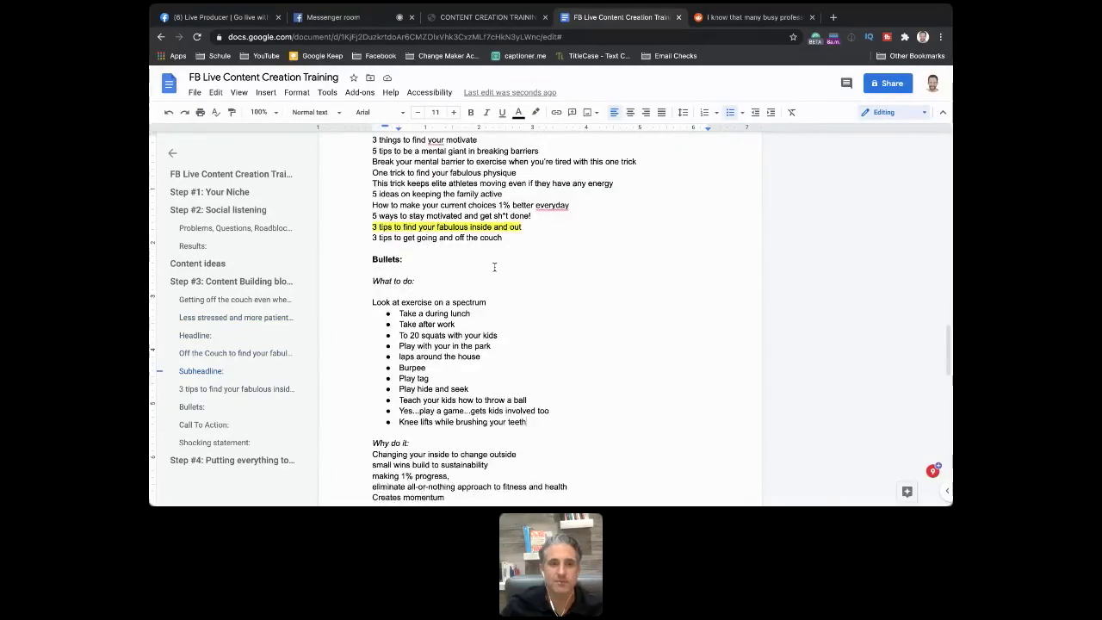
scroll(495, 268, "down", 1)
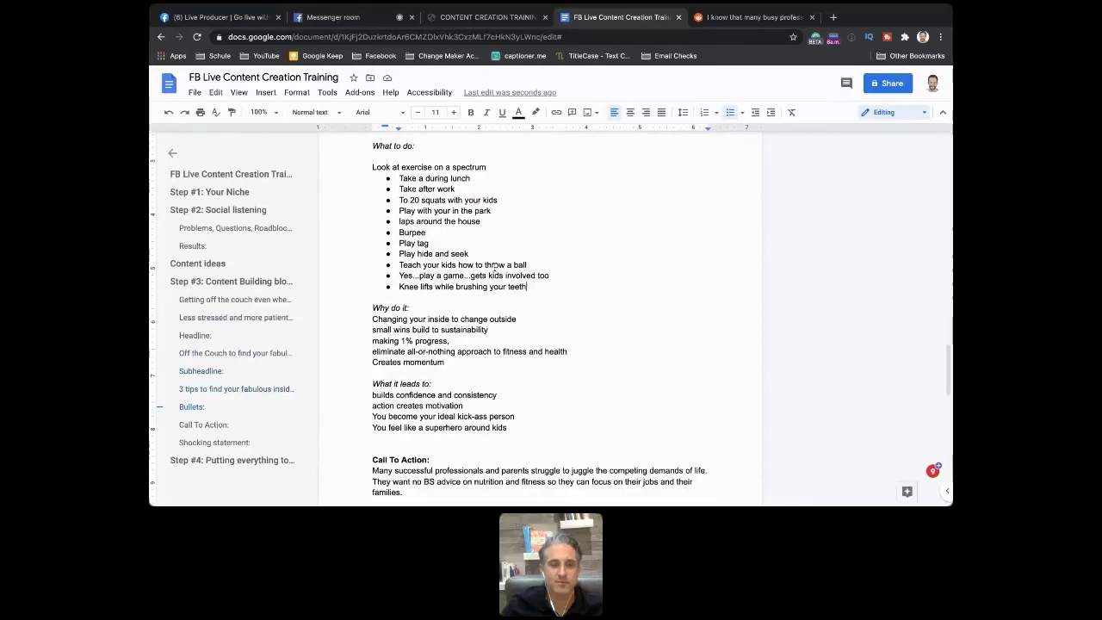
scroll(494, 267, "down", 3)
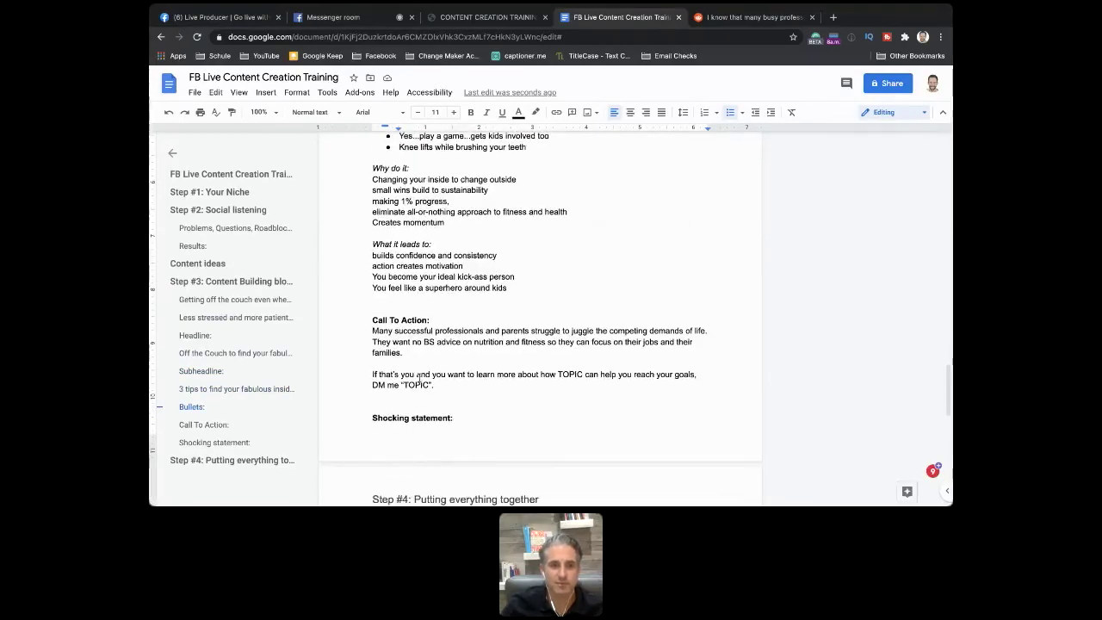
scroll(420, 380, "down", 1)
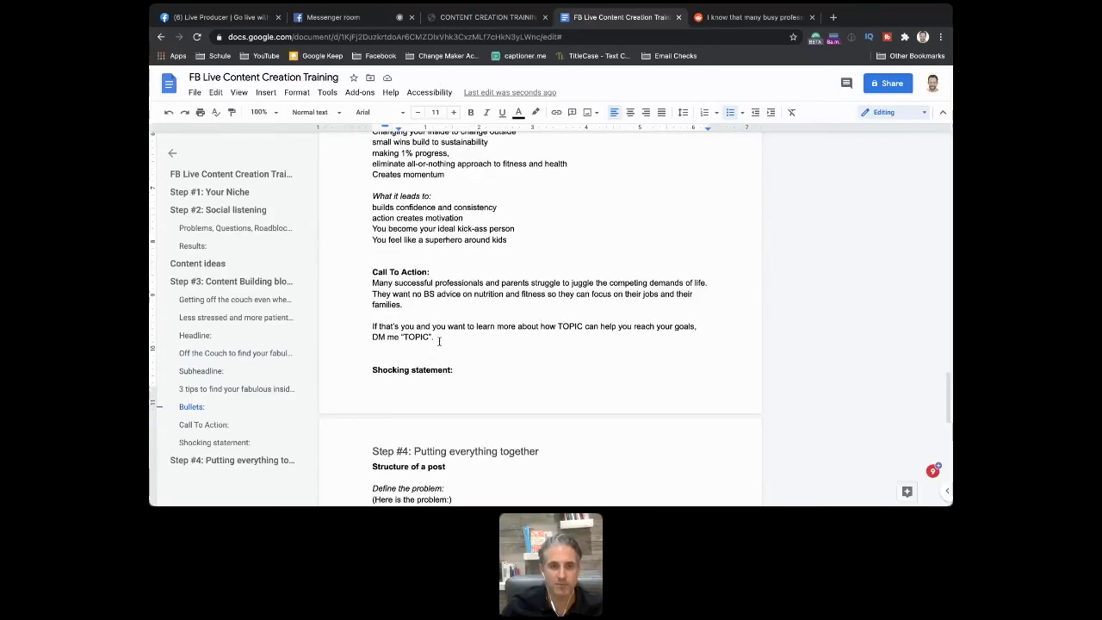
left_click(439, 340)
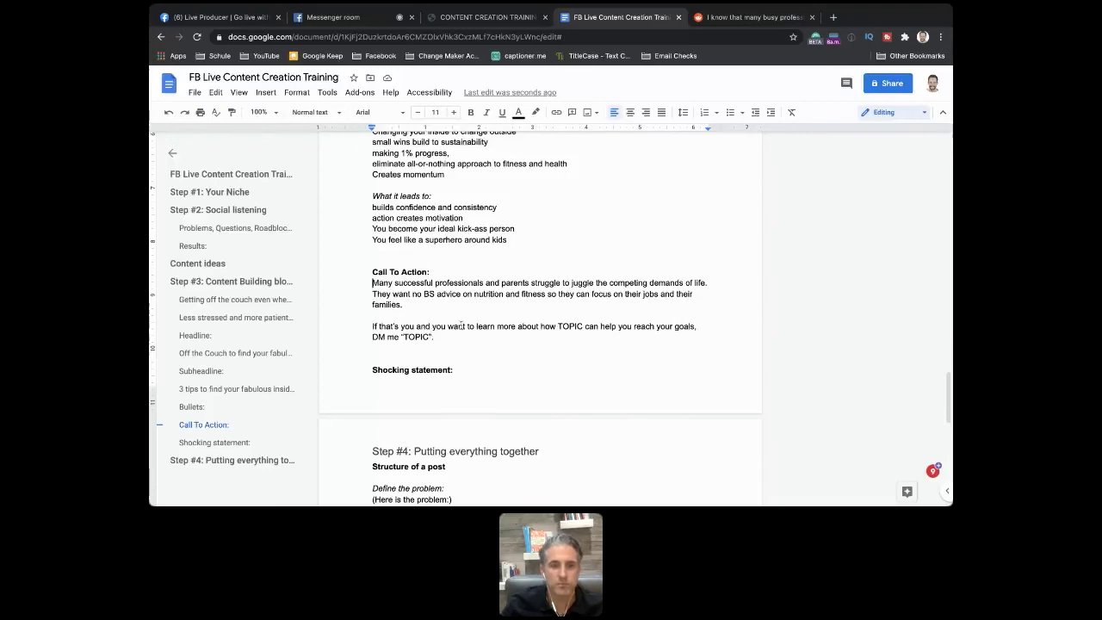
double_click(567, 326)
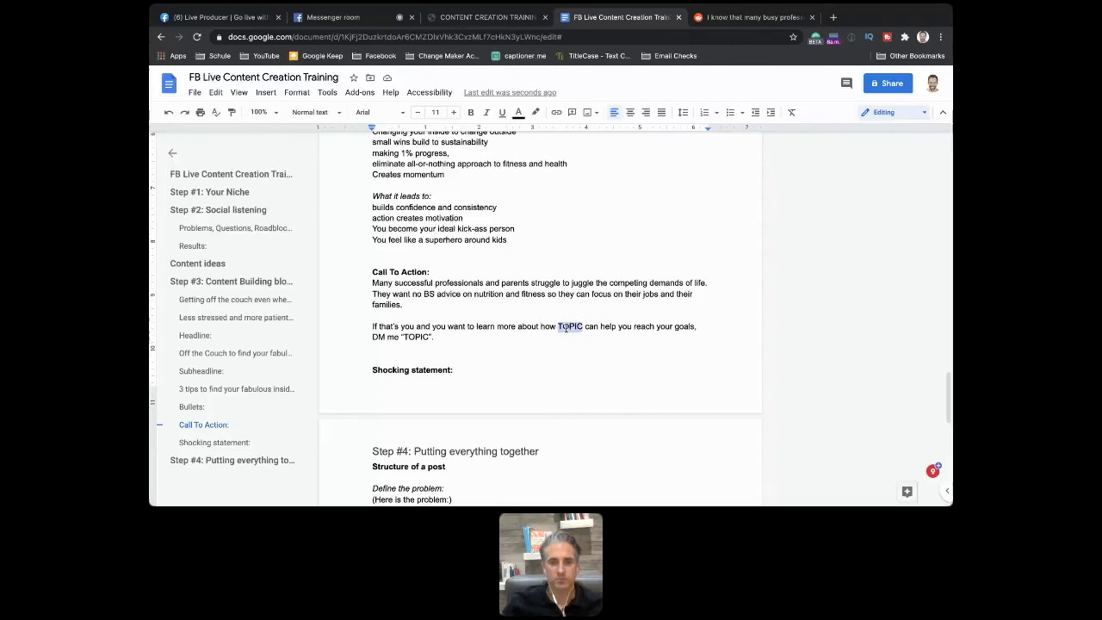
type("M")
key("BackSpace")
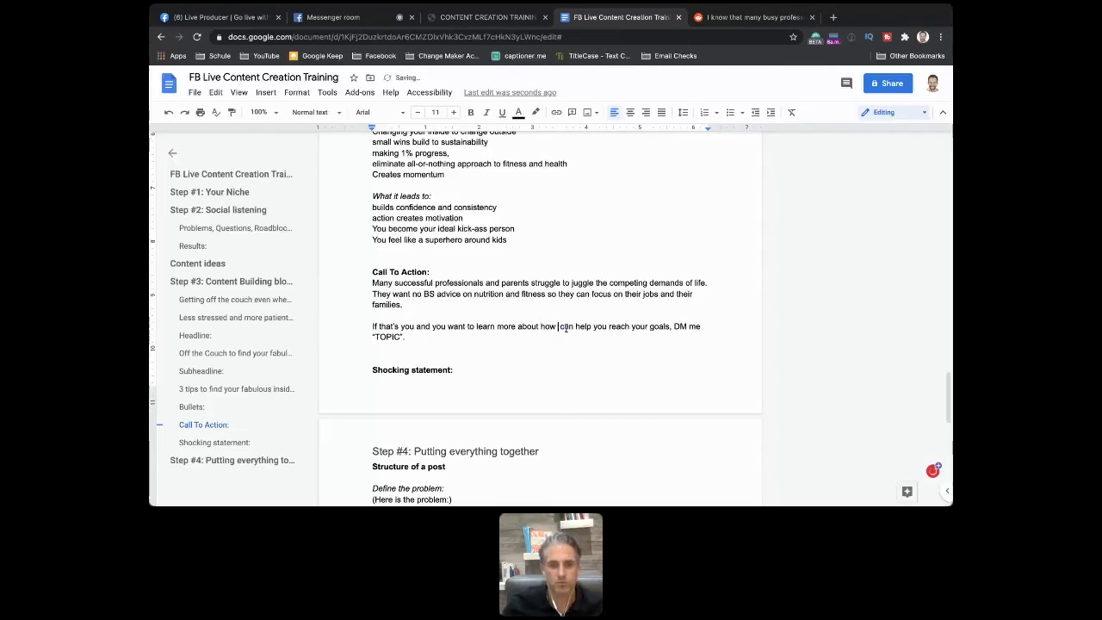
type("SP")
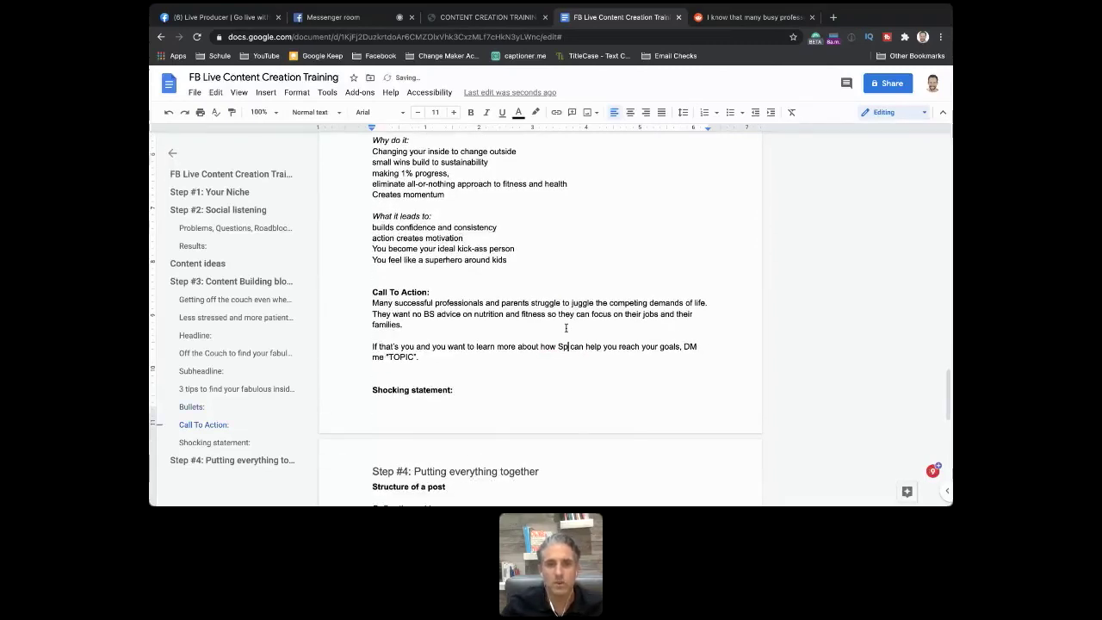
type("EC")
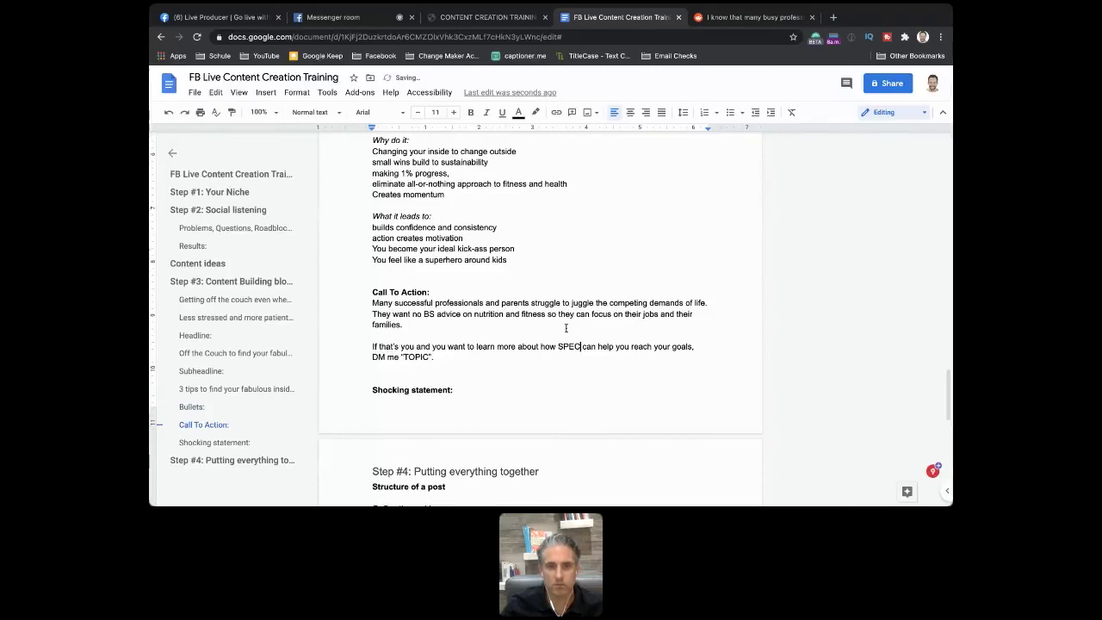
type("IFI")
key("alt+BackSpace")
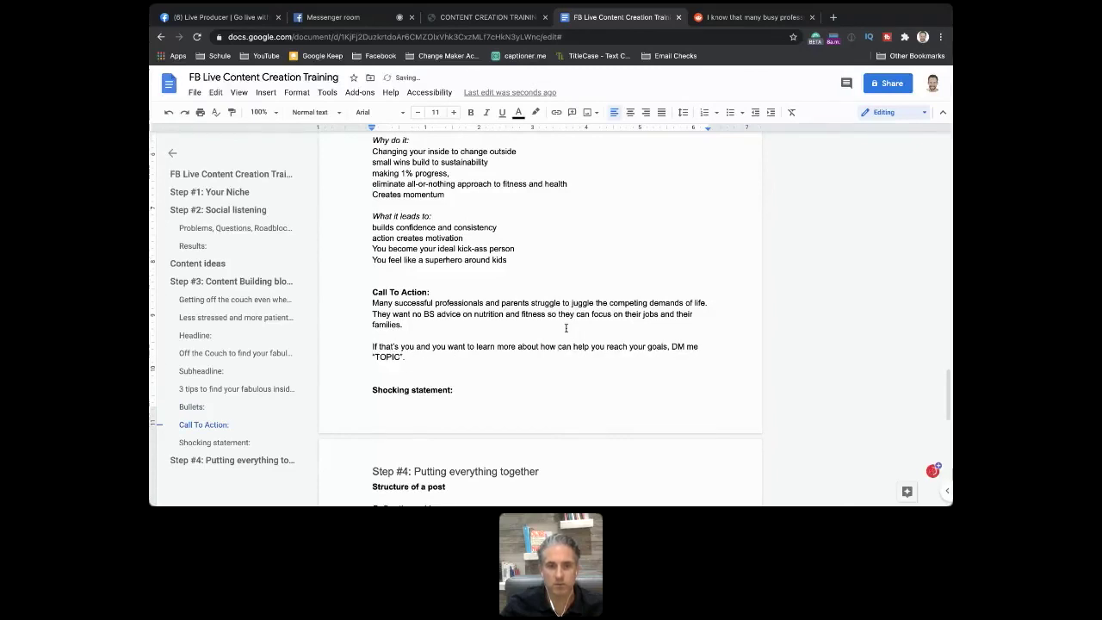
type("thinking along ")
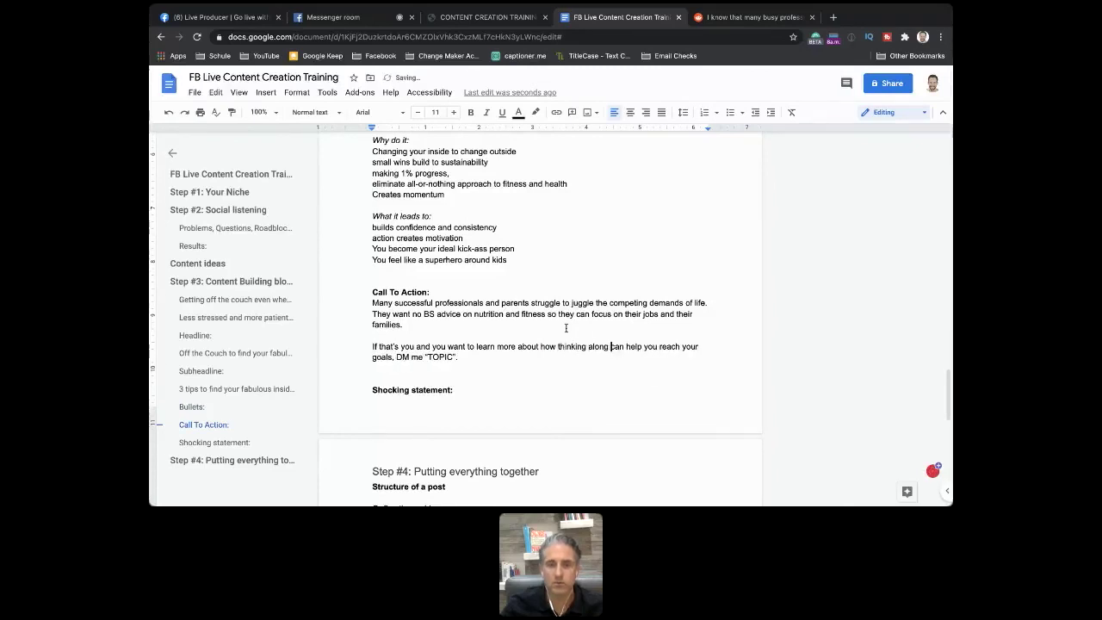
type("a spe")
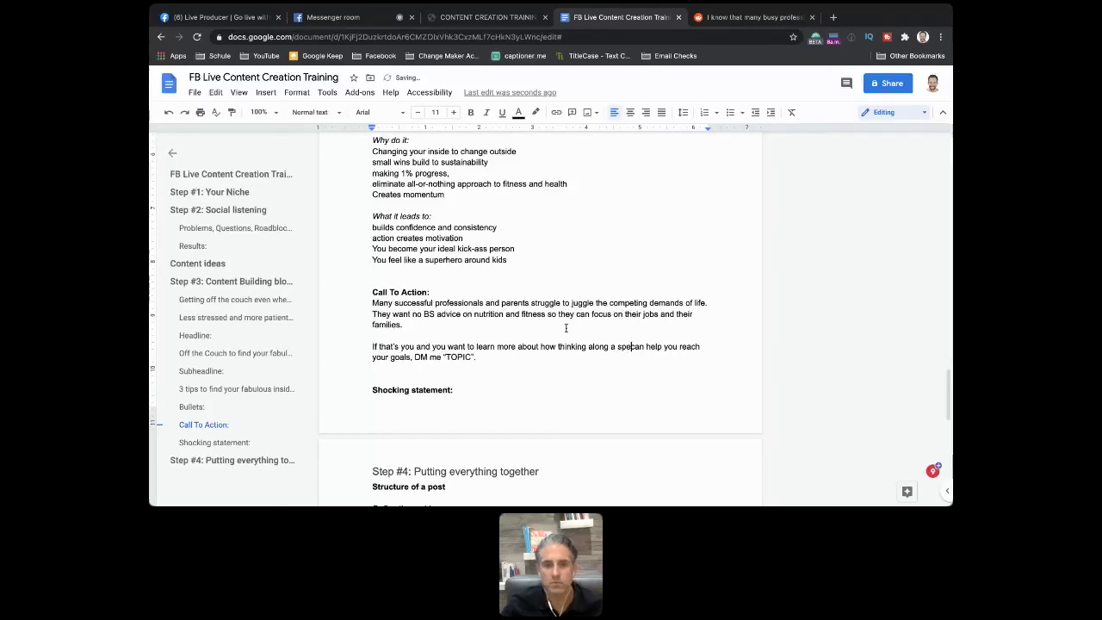
type("ctrum c")
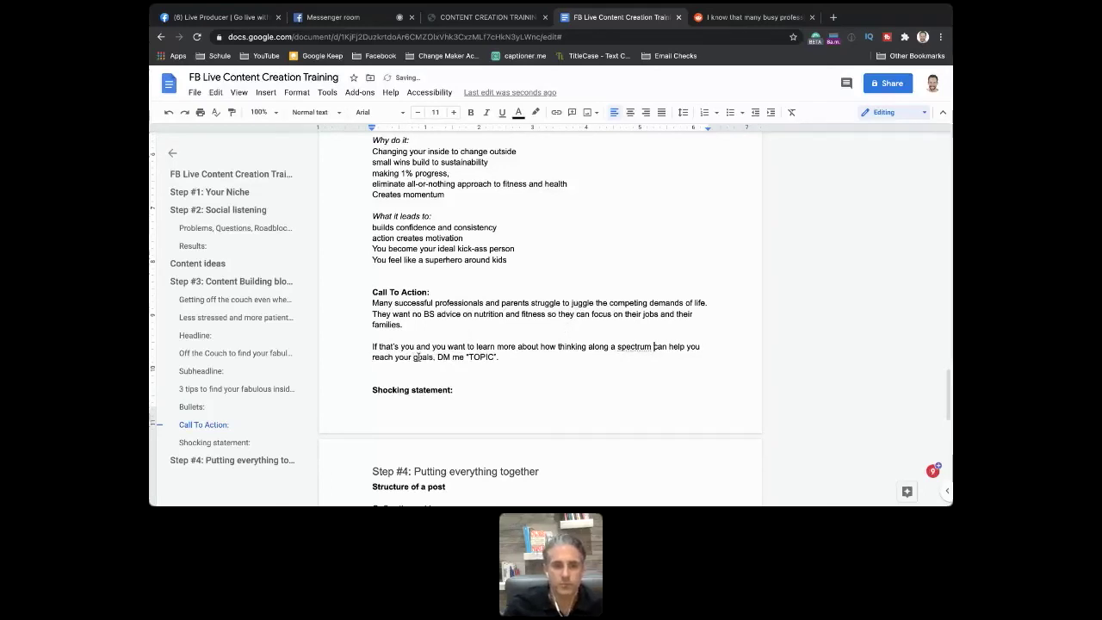
Step: Replace the quoted "TOPIC" after "DM me" with "SPECTRUM", and check the Messenger room comments
double_click(476, 357)
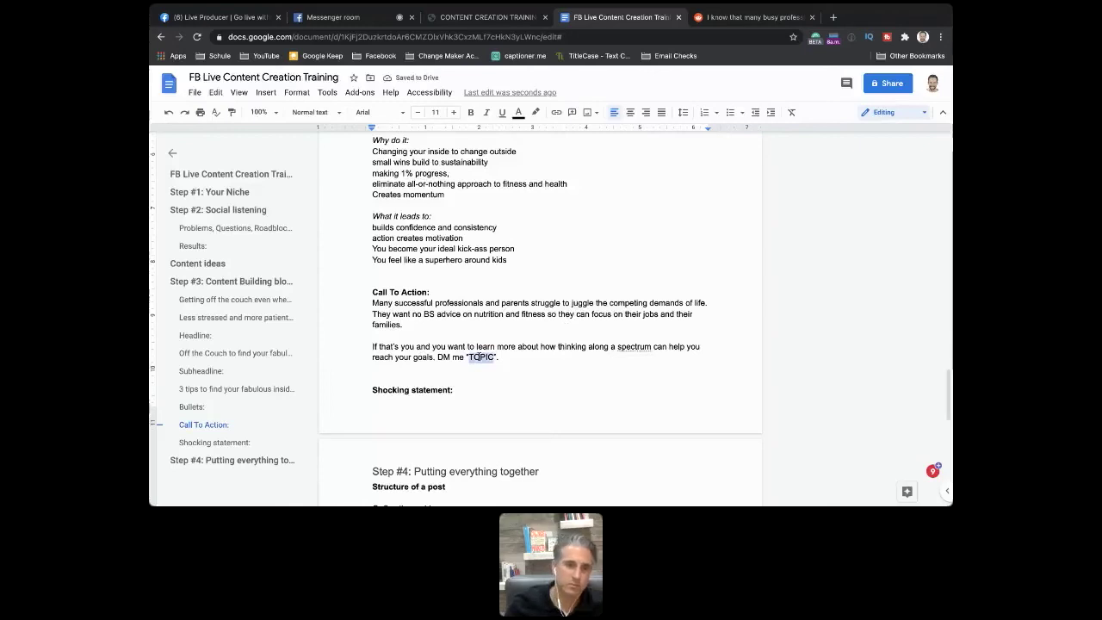
type("SPECTRU")
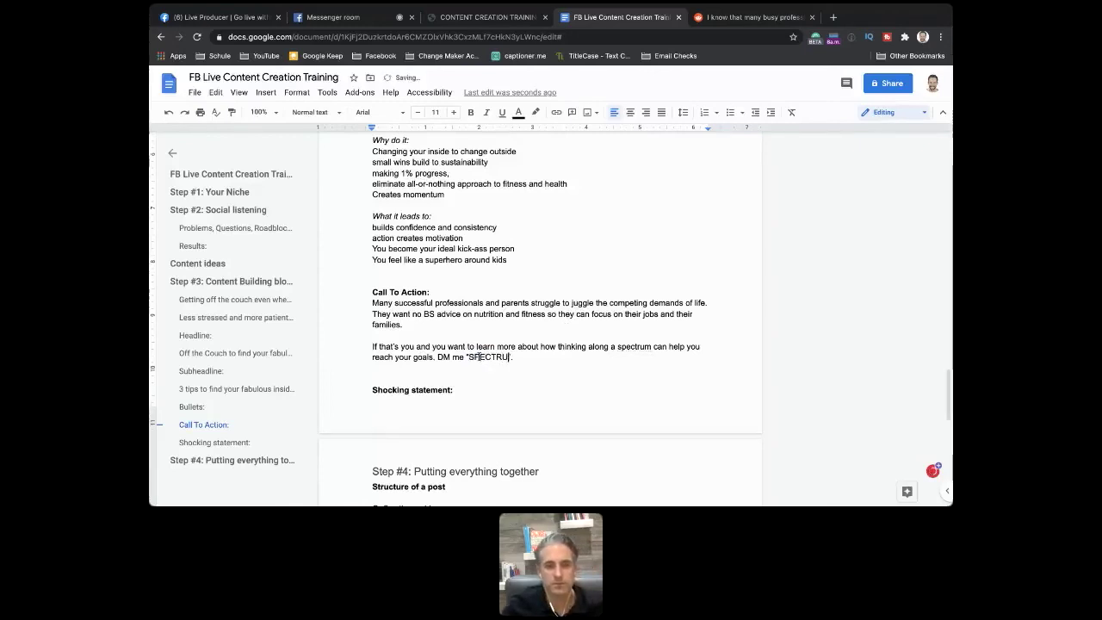
type("M")
left_click(531, 362)
scroll(531, 361, "down", 1)
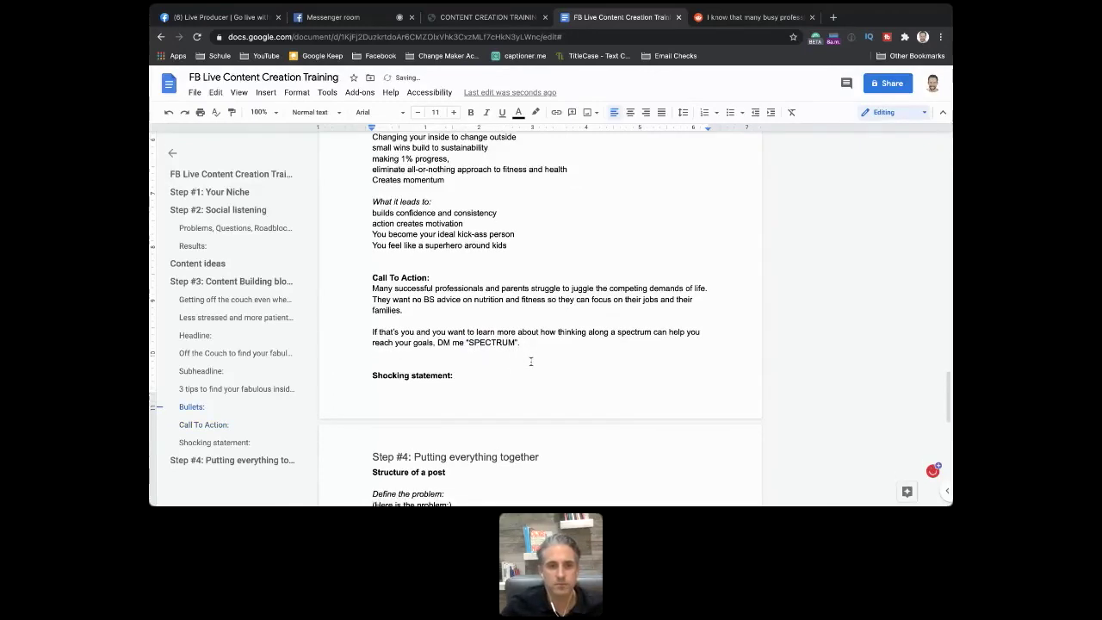
left_click(336, 17)
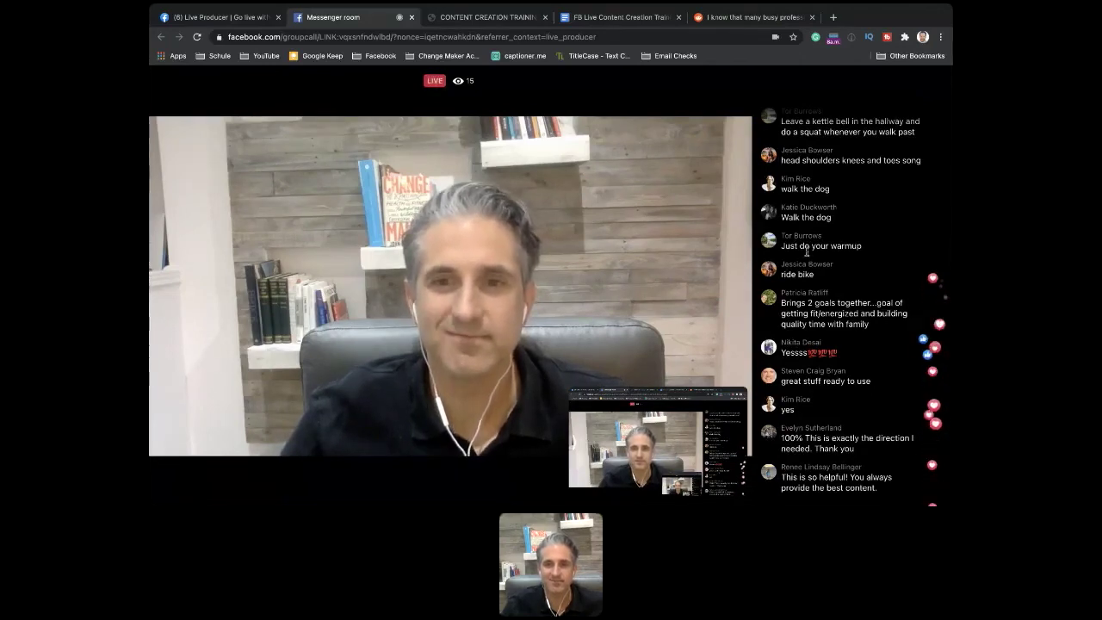
left_click(603, 24)
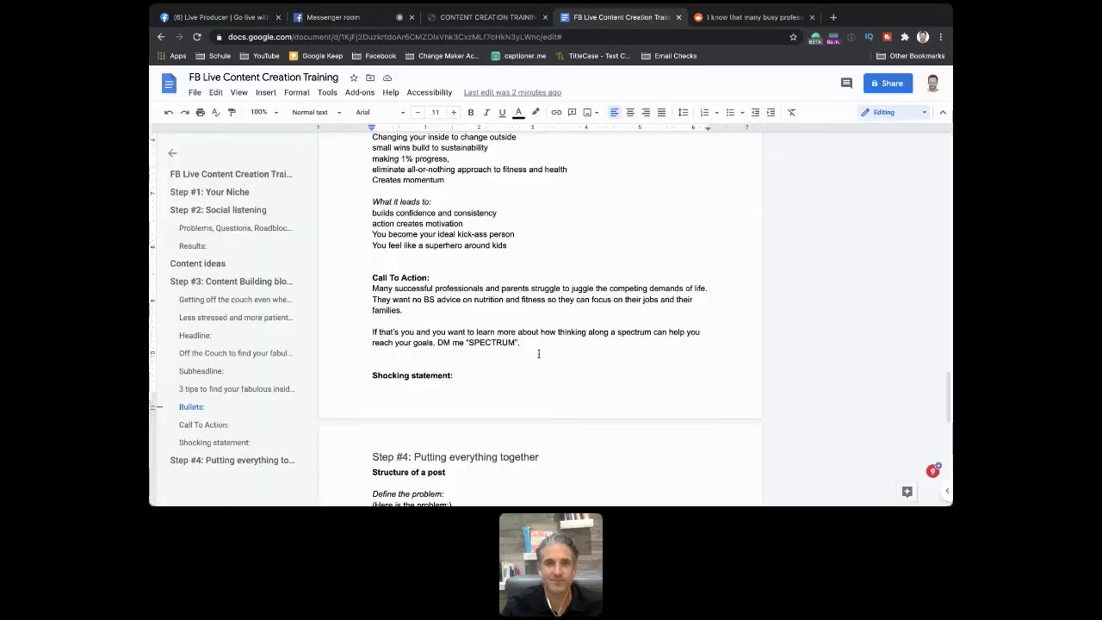
Step: Copy the highlighted headline "Off the Couch to find your fabulous" onto a new line under Define the problem in Step #4
scroll(538, 353, "down", 5)
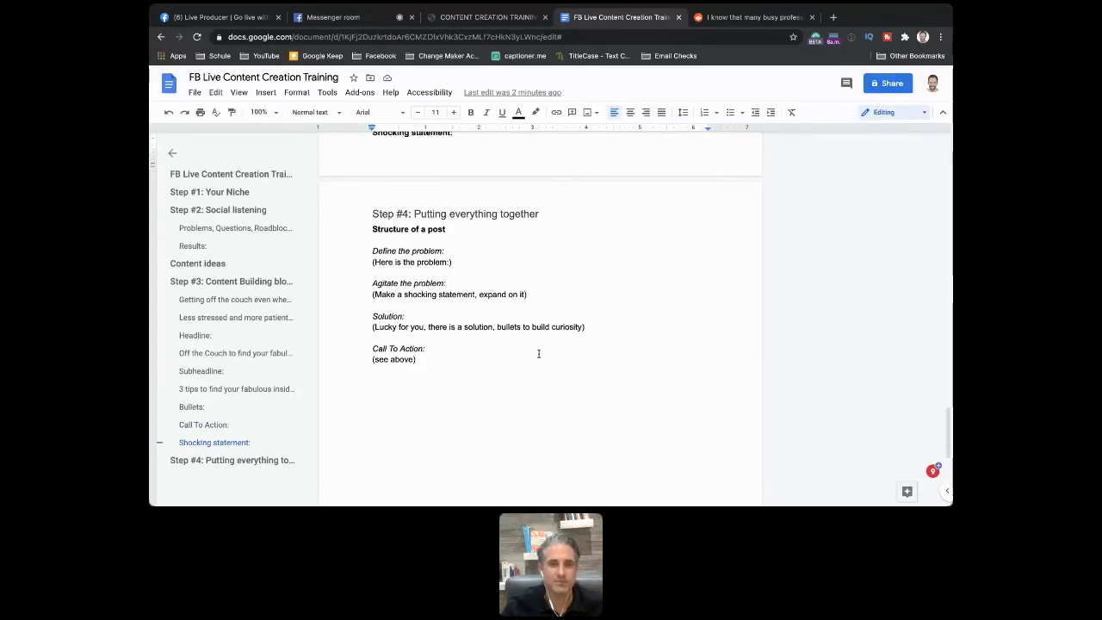
left_click(453, 263)
key("Return")
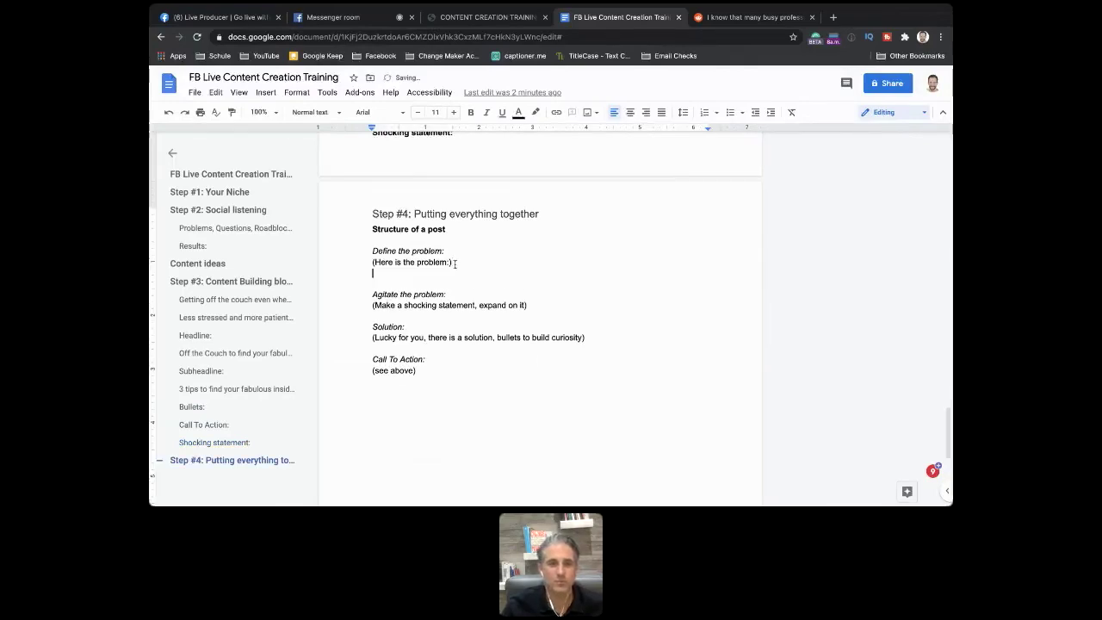
scroll(455, 264, "up", 1)
scroll(454, 264, "up", 20)
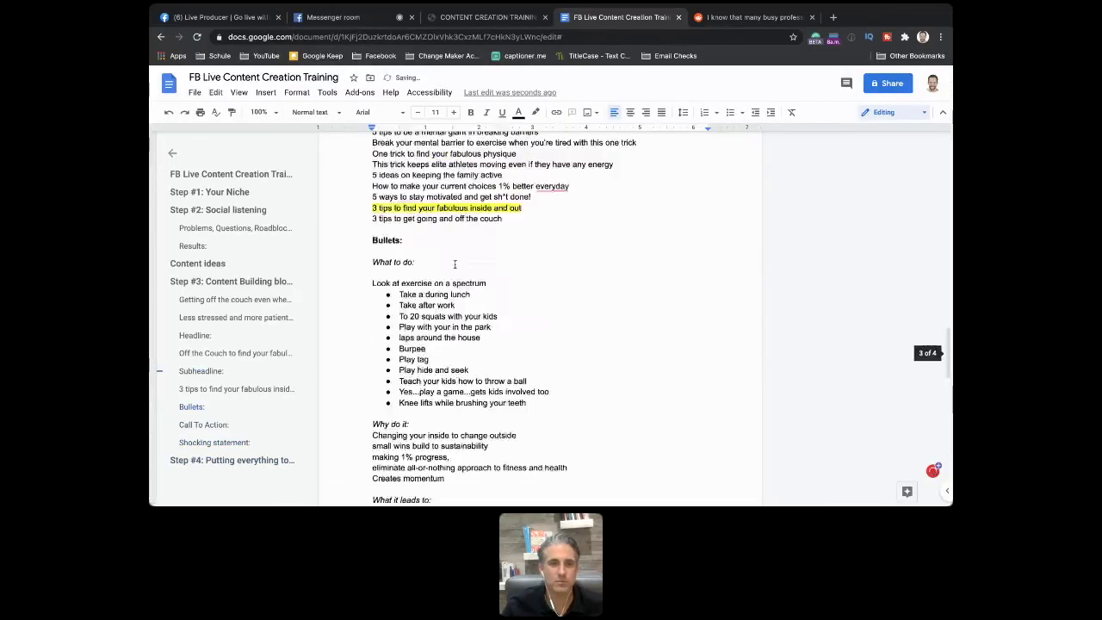
scroll(454, 264, "up", 1)
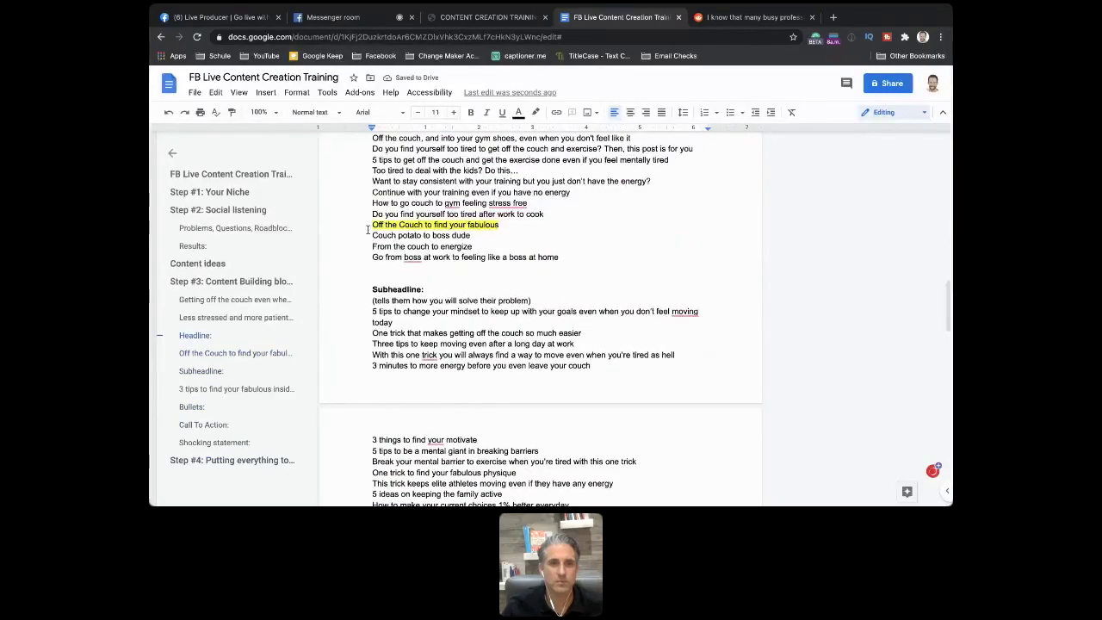
left_click_drag(372, 226, 510, 226)
key("super+c")
scroll(510, 227, "down", 15)
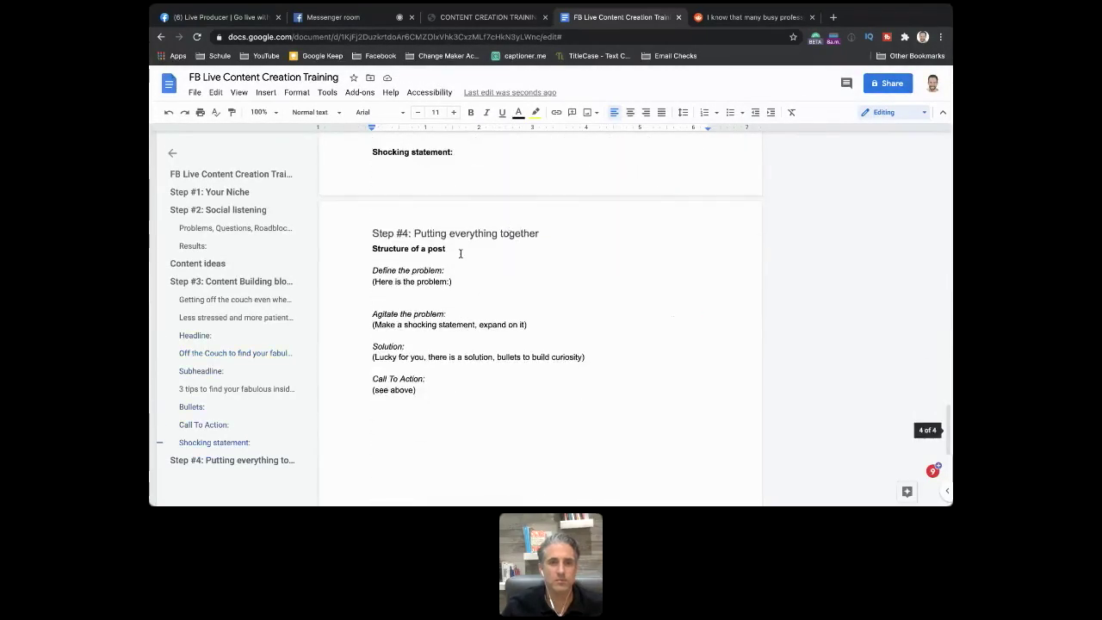
left_click(374, 292)
key("super+v")
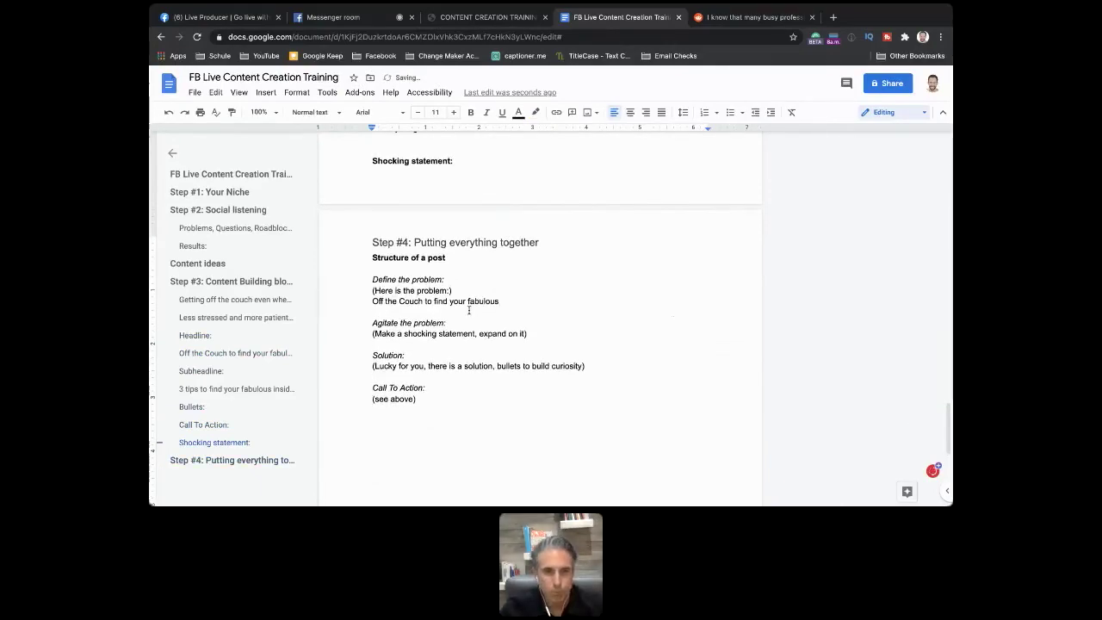
Step: Copy the highlighted subheadline "3 tips to find your fabulous inside and out" below the headline in Step #4, leaving a blank line between them
key("Return")
key("Return")
scroll(470, 310, "up", 4)
scroll(469, 310, "up", 5)
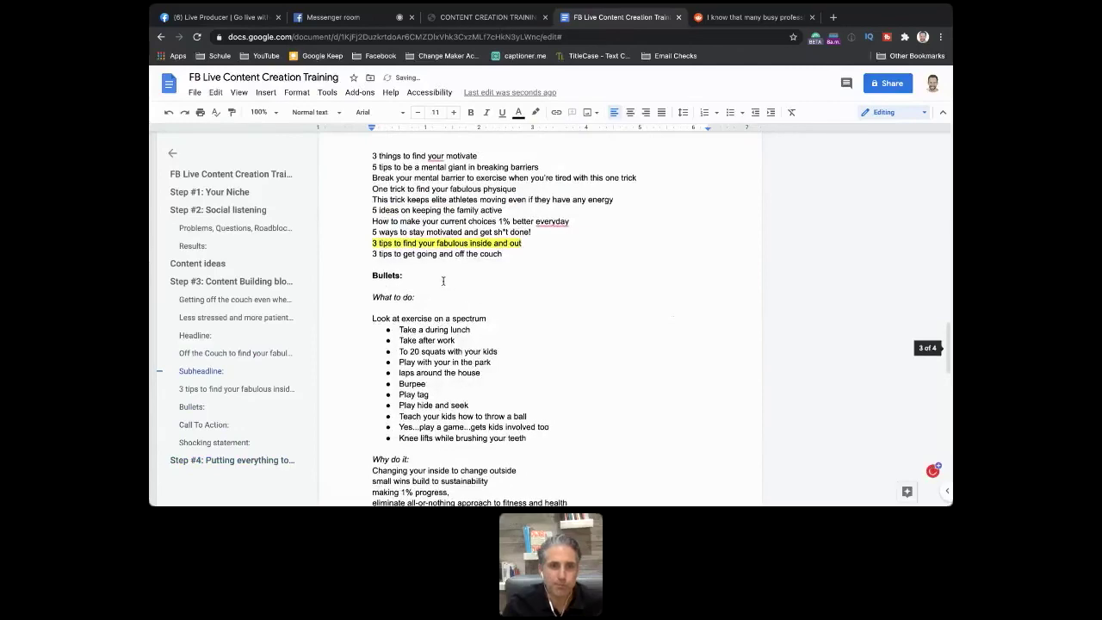
left_click_drag(372, 243, 523, 245)
key("ctrl+c")
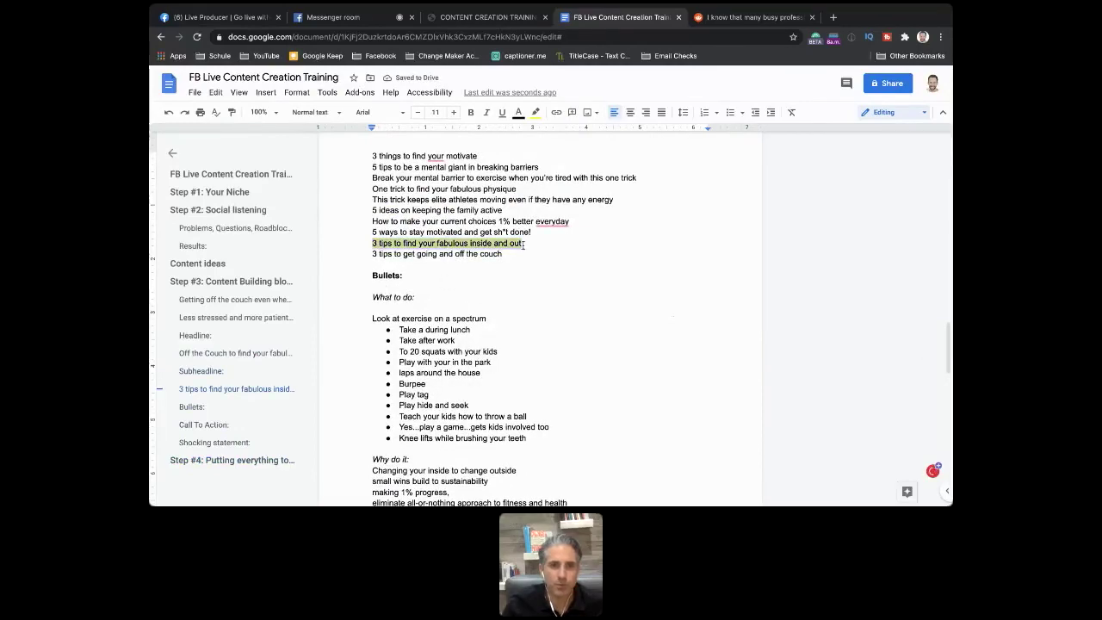
scroll(523, 244, "down", 10)
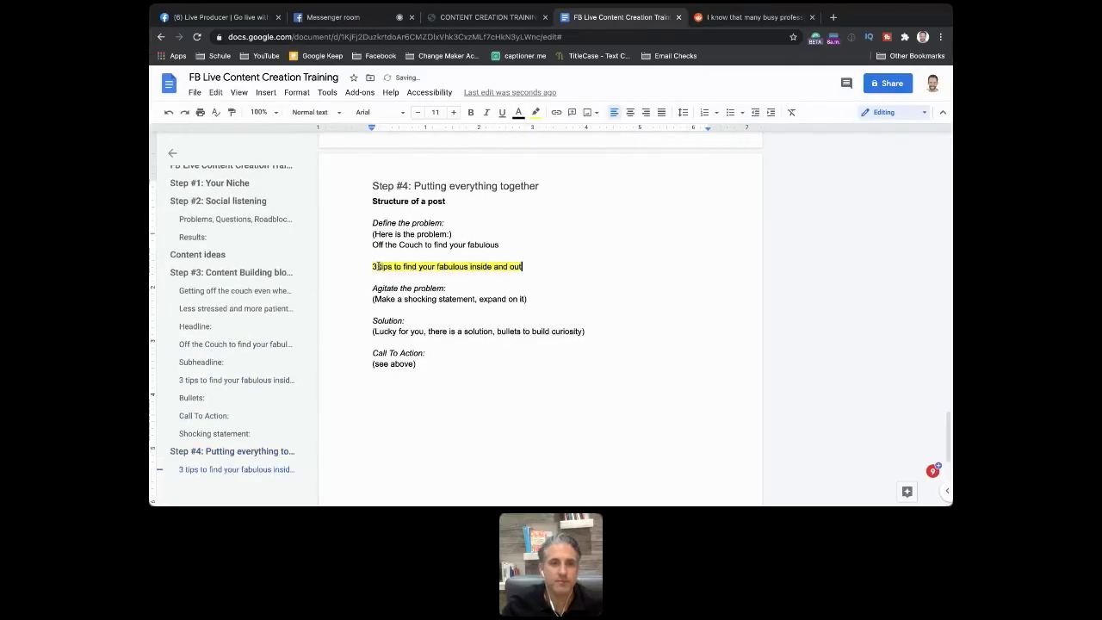
key("ctrl+v")
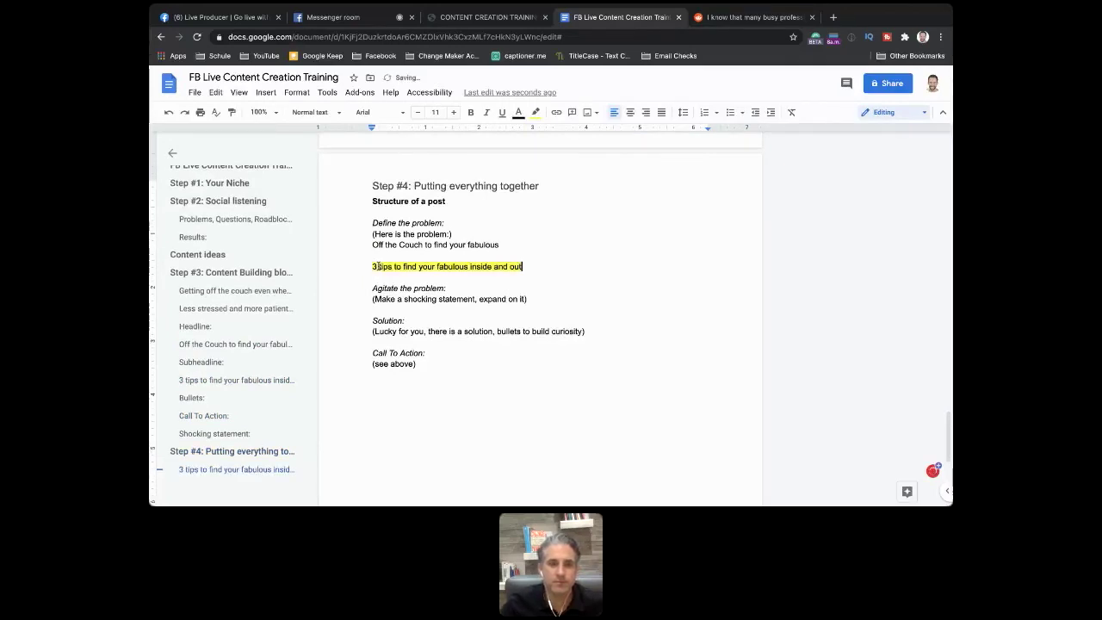
Step: Remove the yellow highlight from the pasted subheadline under Define the problem
key("shift+Home")
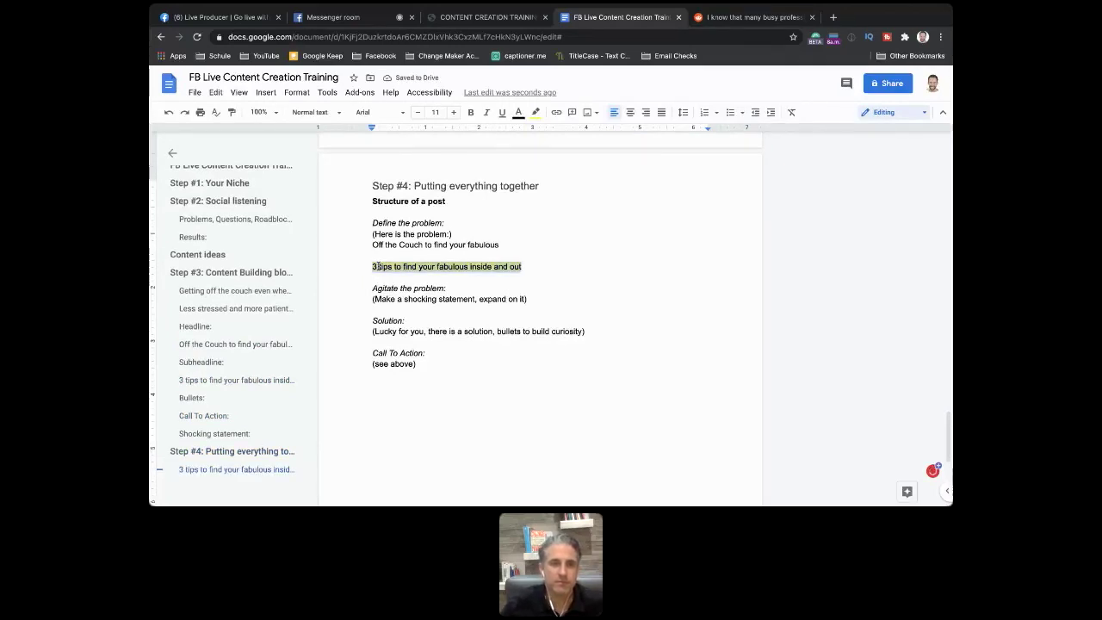
left_click(536, 112)
left_click(612, 138)
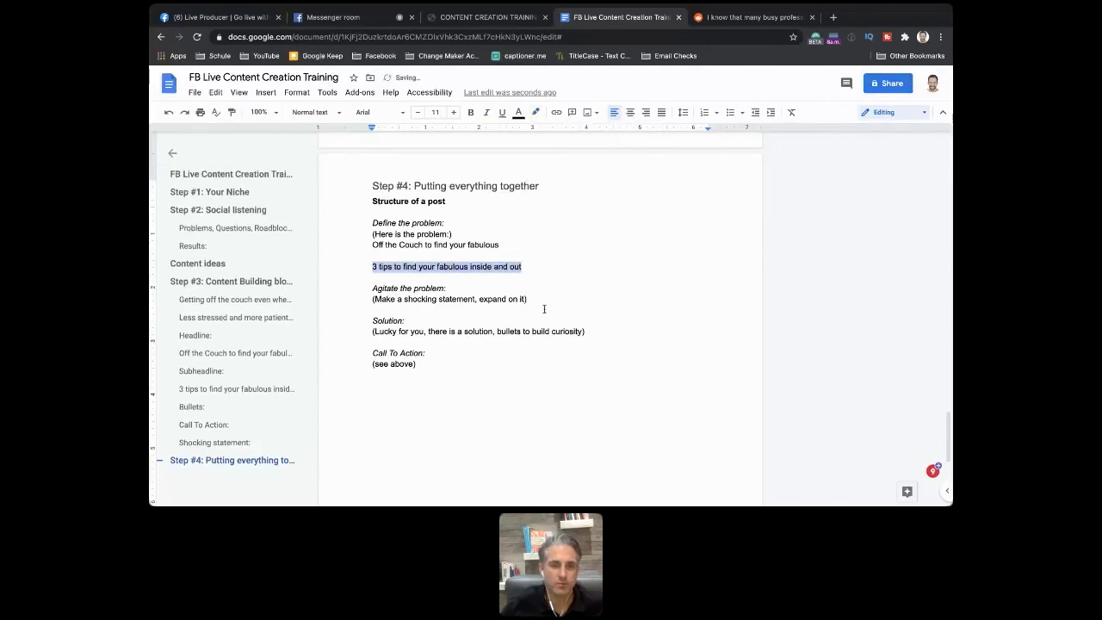
Step: Add an empty line directly below "(Make a shocking statement, expand on it)" under Agitate the problem
left_click(541, 297)
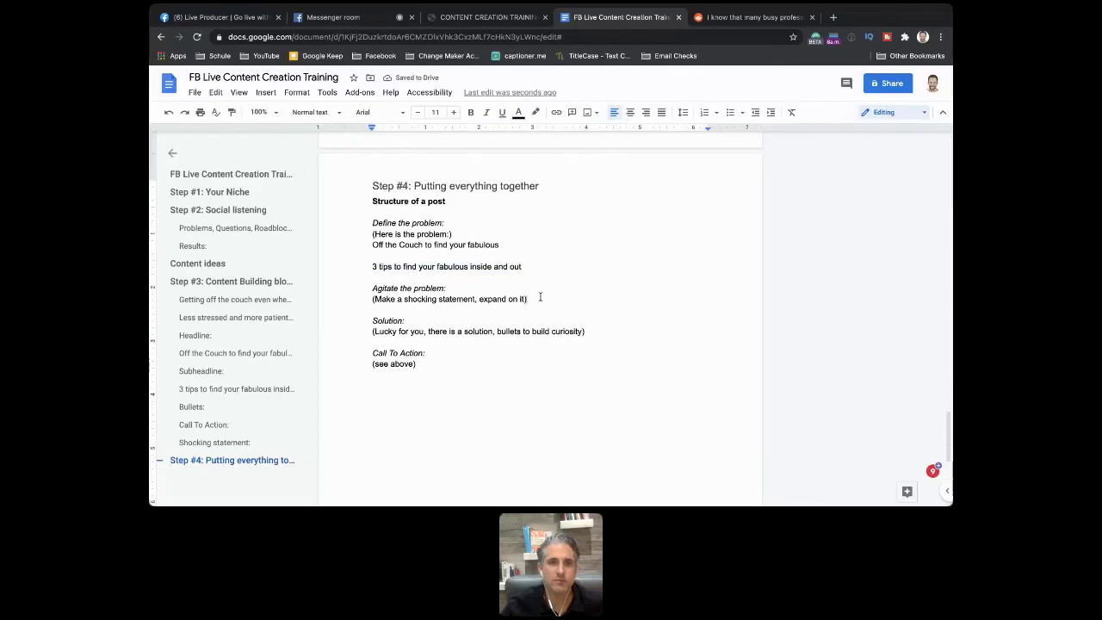
key("Return")
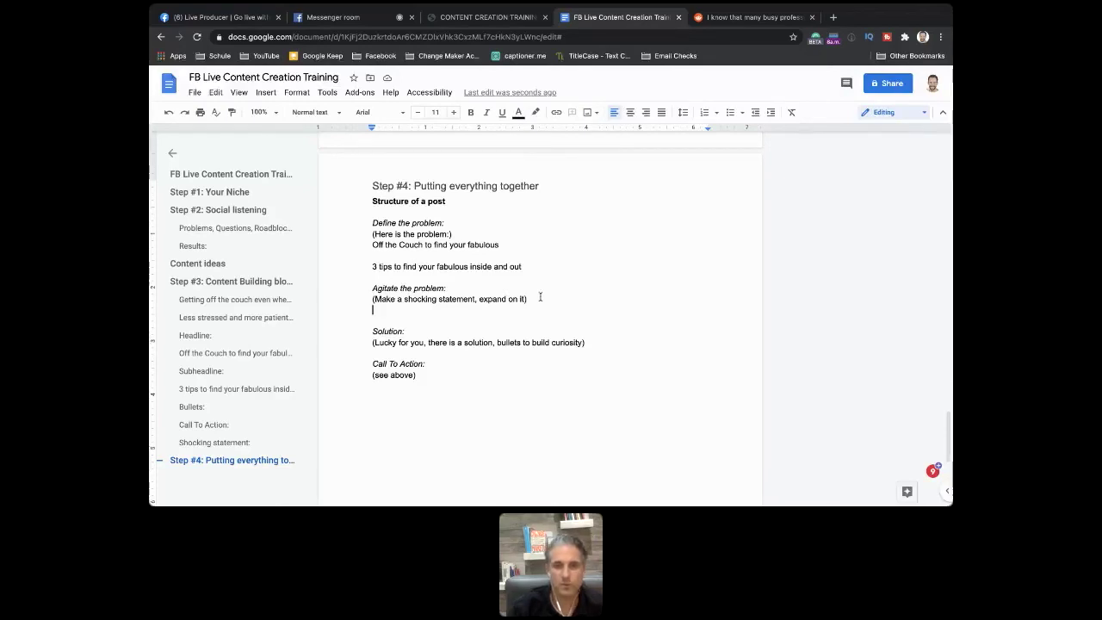
type("Many")
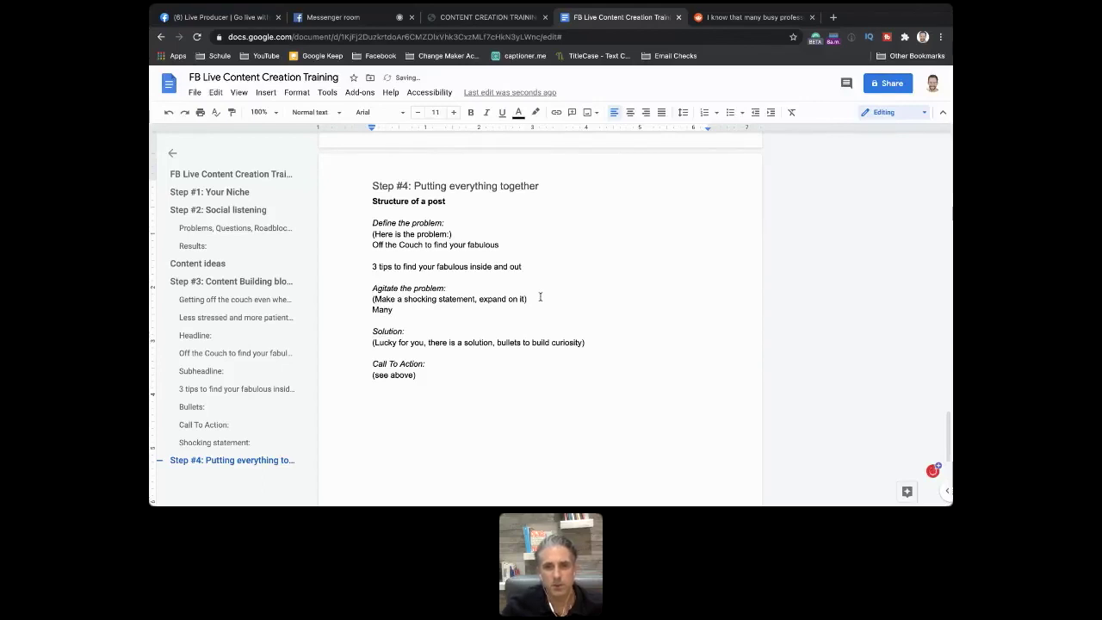
key("BackSpace")
key("BackSpace")
key("BackSpace")
key("BackSpace")
key("BackSpace")
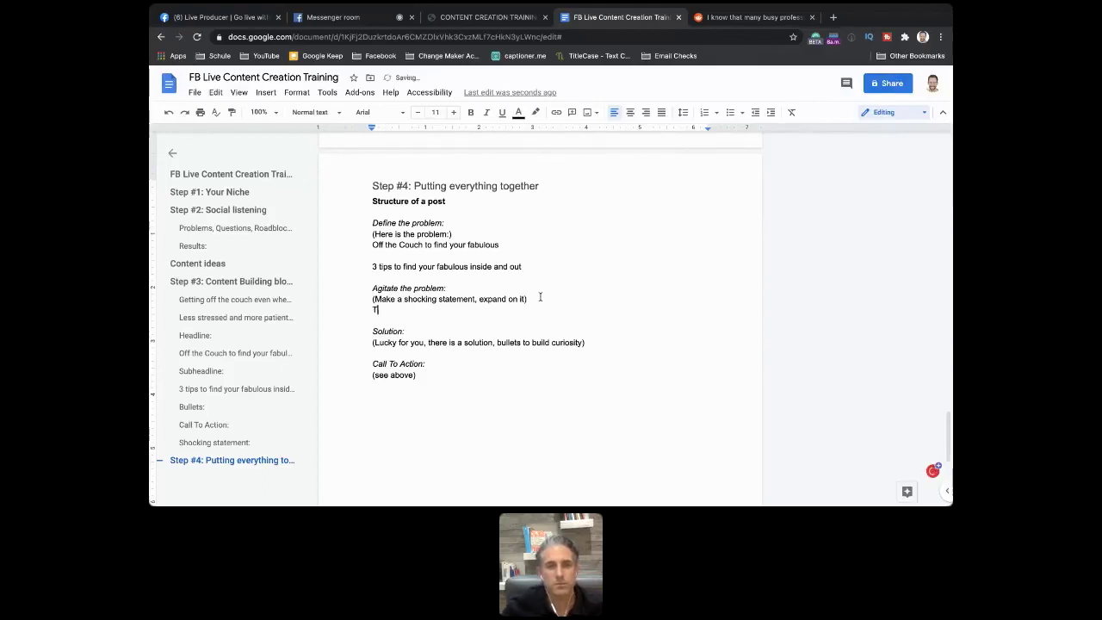
type("The couch")
key("BackSpace")
key("BackSpace")
key("BackSpace")
key("BackSpace")
key("BackSpace")
key("BackSpace")
key("BackSpace")
key("BackSpace")
key("BackSpace")
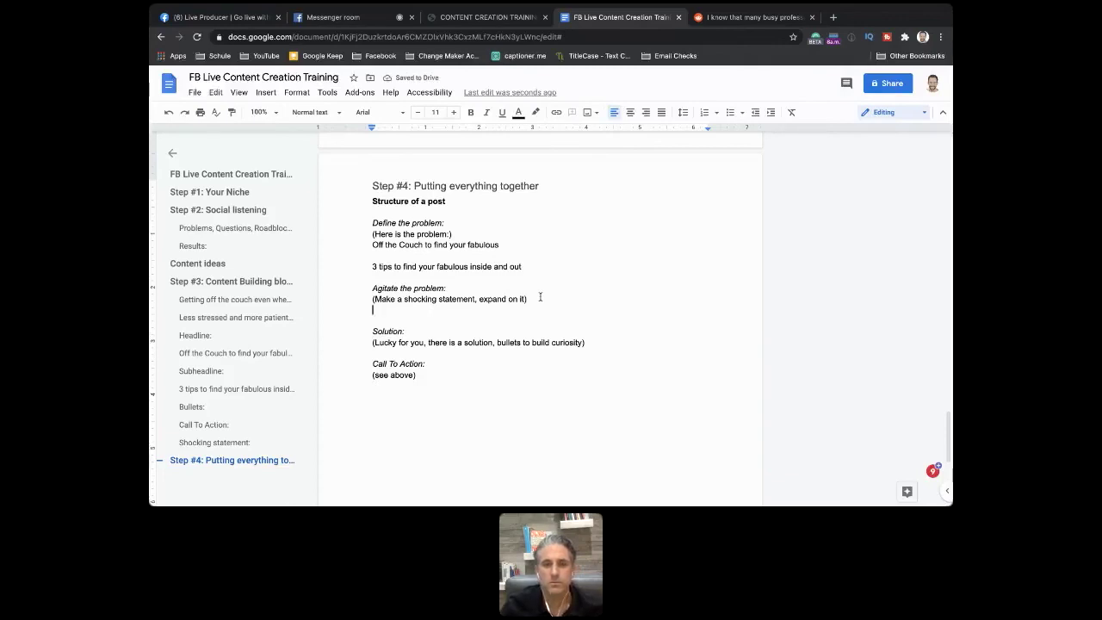
Step: Begin the shocking statement on the new line with "Many busy professionals feel tired after"
type("Many busy")
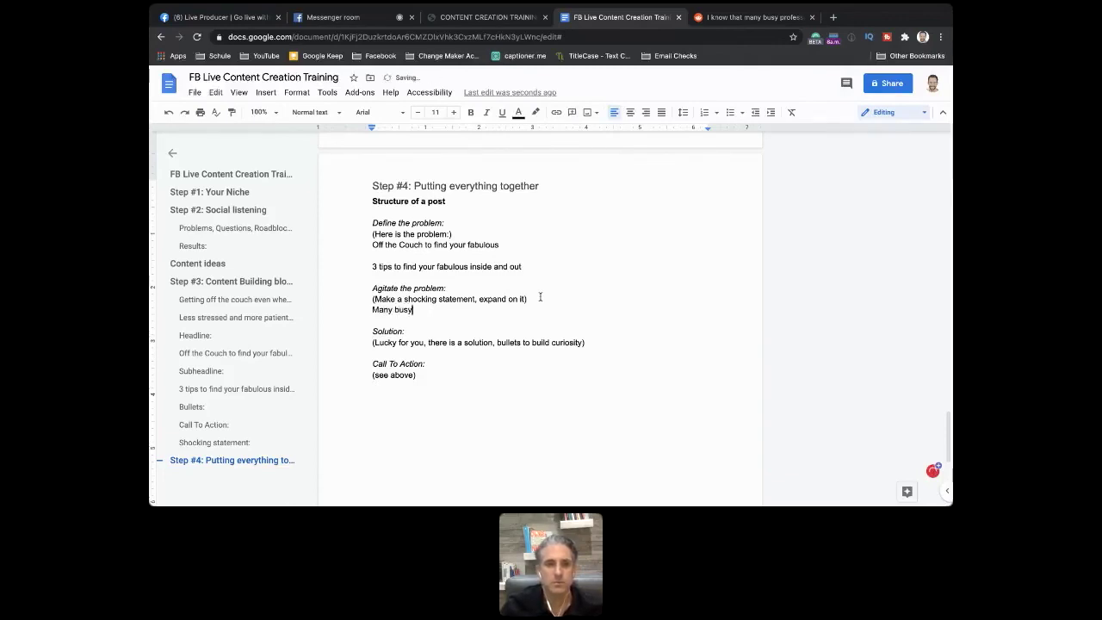
type(" pross")
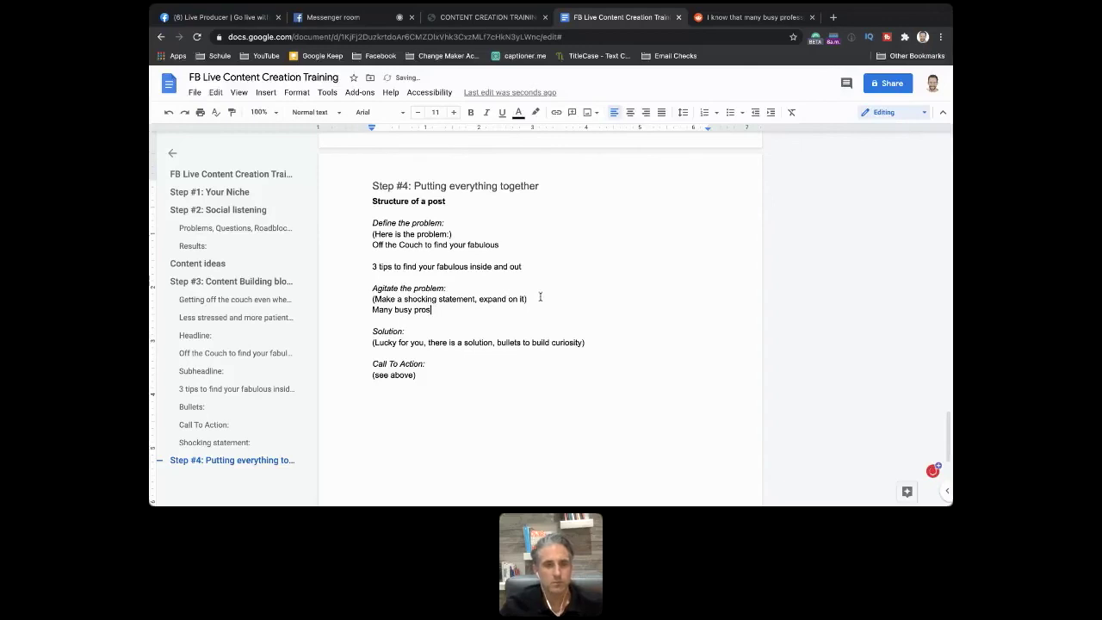
key("BackSpace")
type("fessionals ")
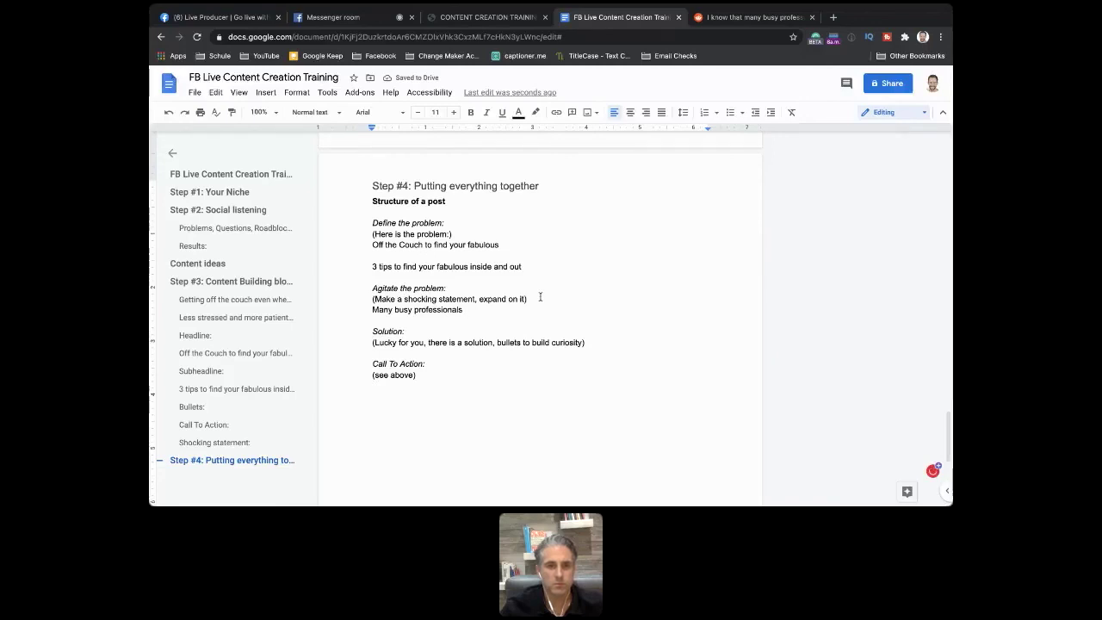
type("feel dire")
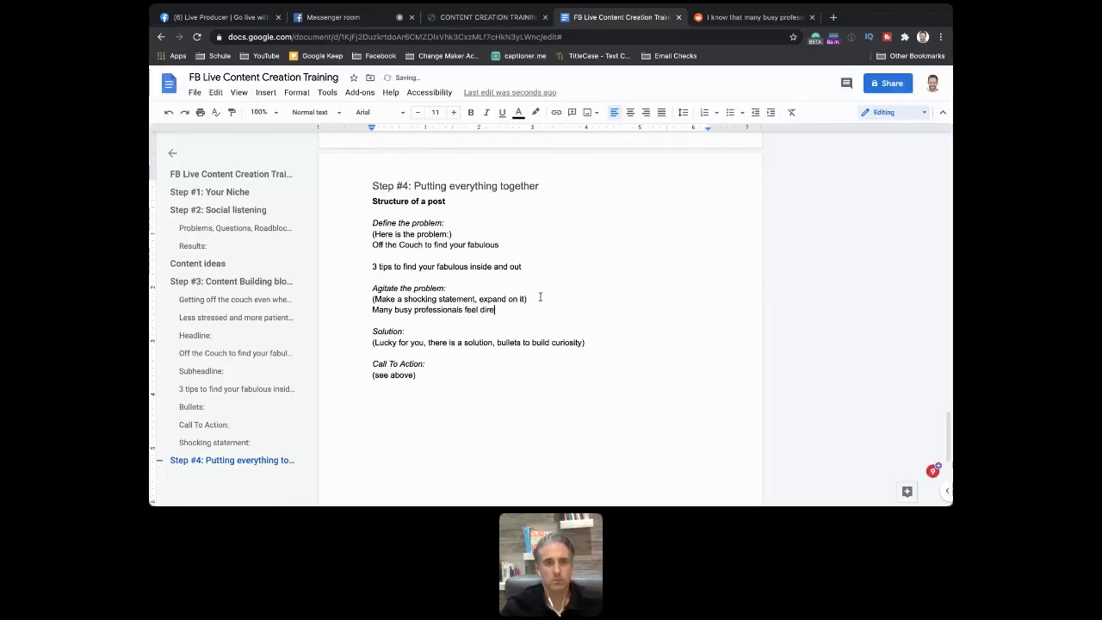
key("BackSpace")
key("BackSpace")
key("BackSpace")
key("BackSpace")
type("tired after")
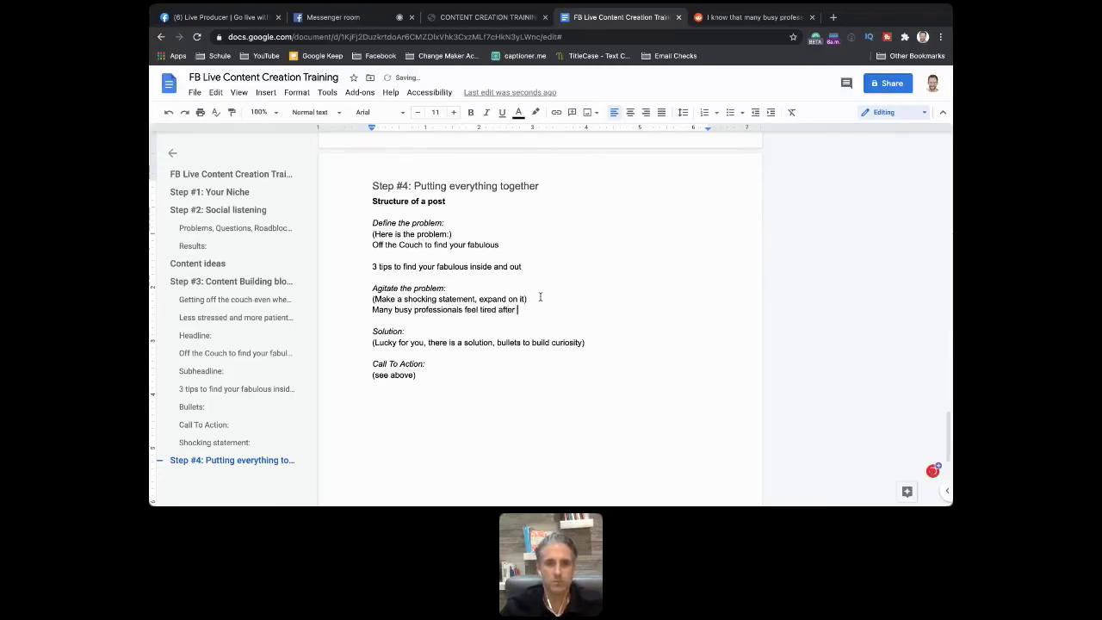
Step: Continue the shocking statement with "work, don't get their exercise in"
key("BackSpace")
type("work, don't get their ac")
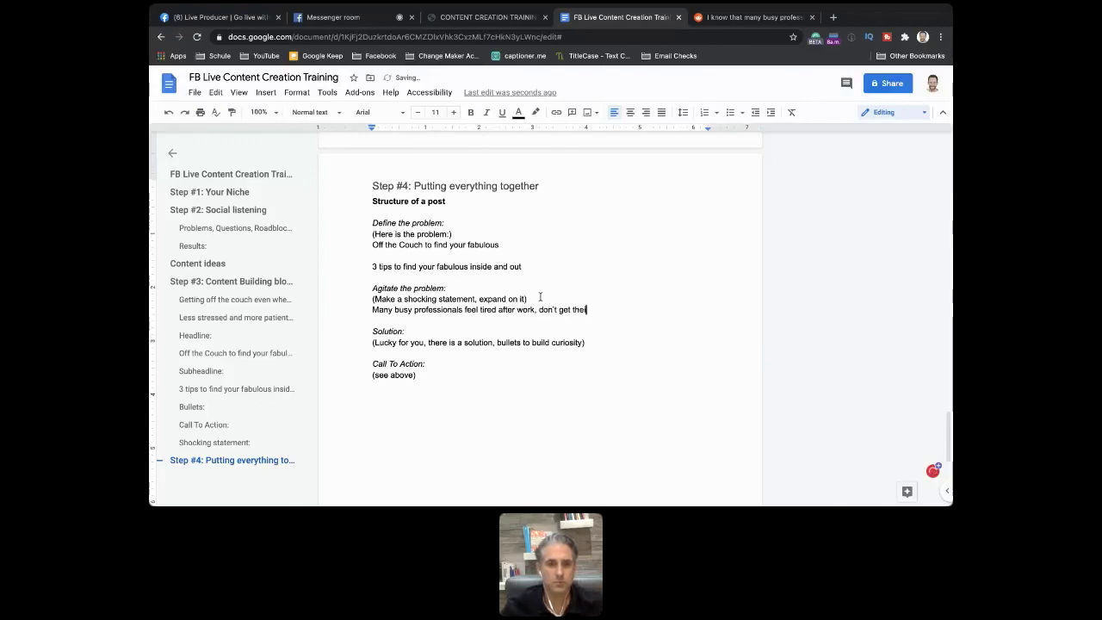
key("BackSpace")
key("BackSpace")
type("exe")
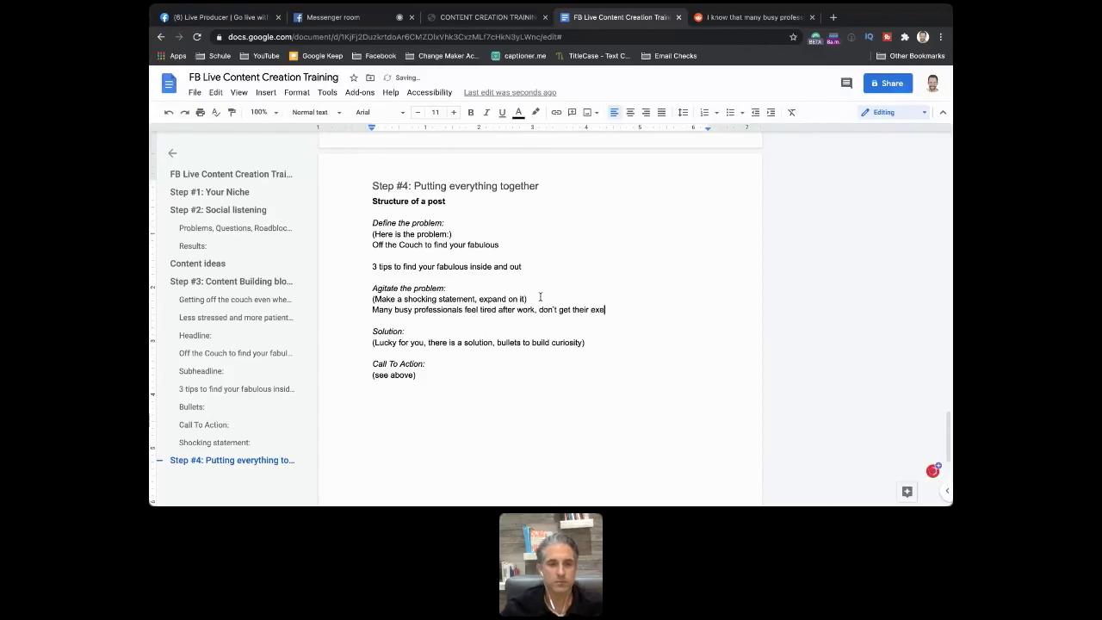
type("rcise in")
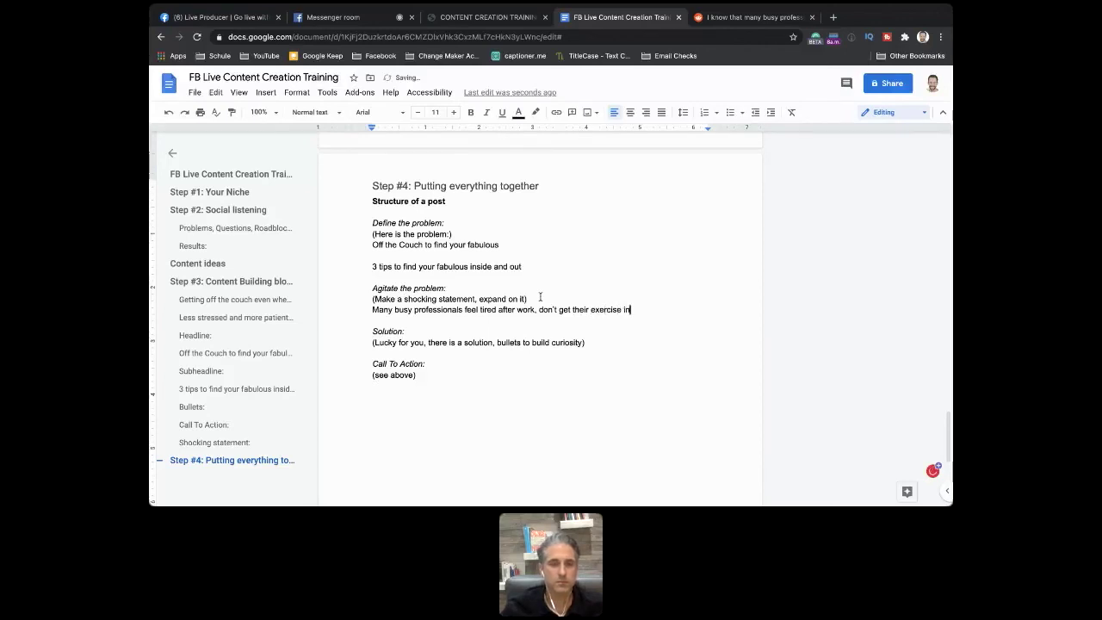
Step: Finish the sentence about busy professionals with ", and then are super patient with their and spouse."
type(", and then ")
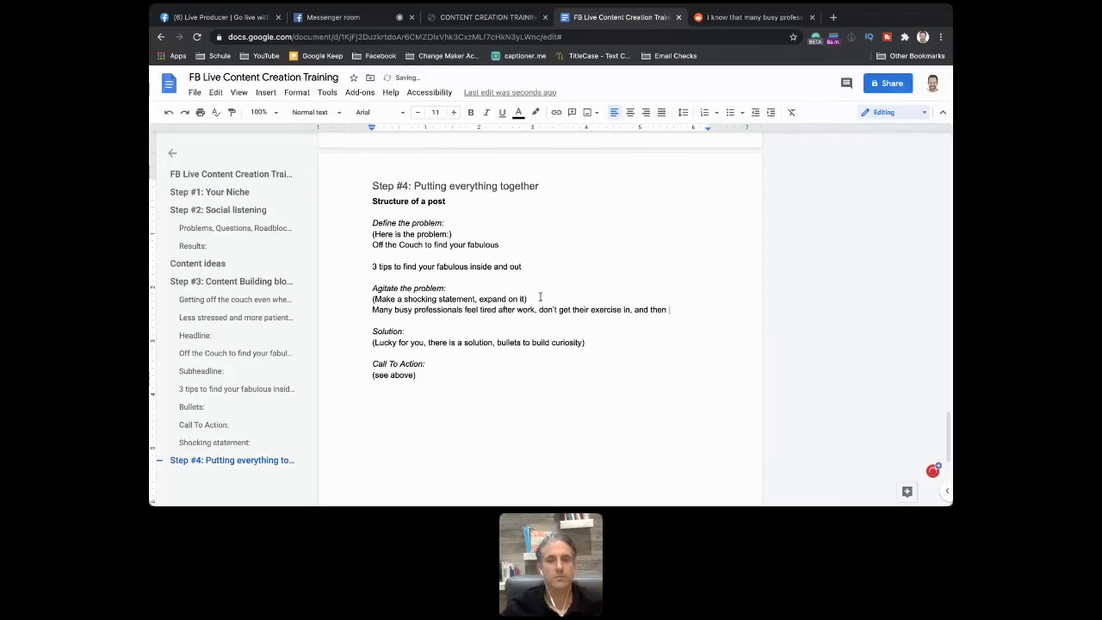
type("are ")
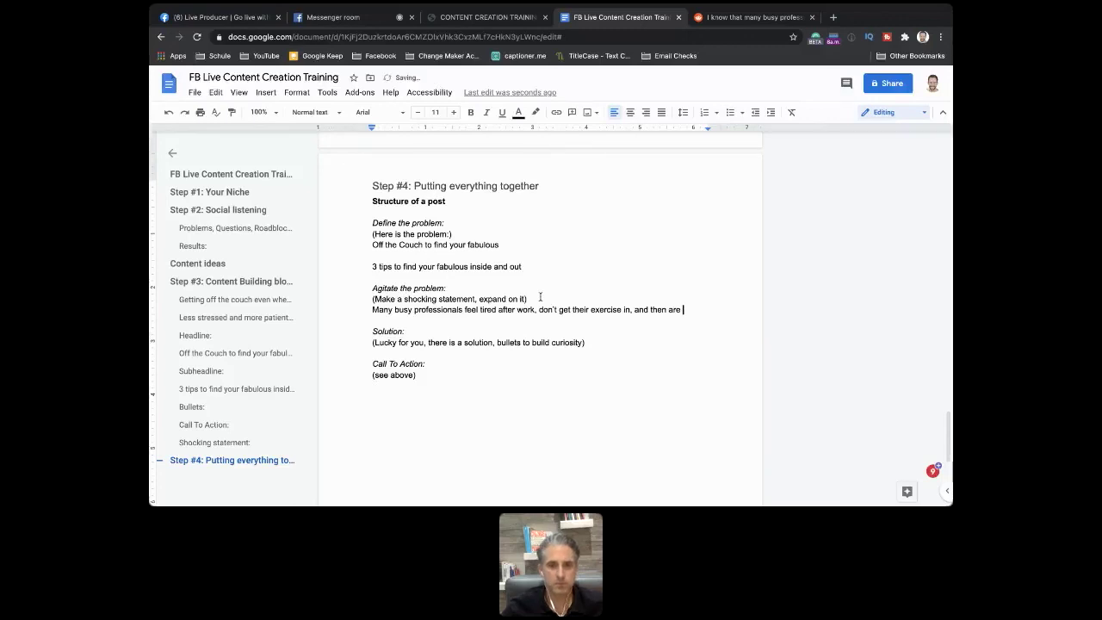
type("super patien")
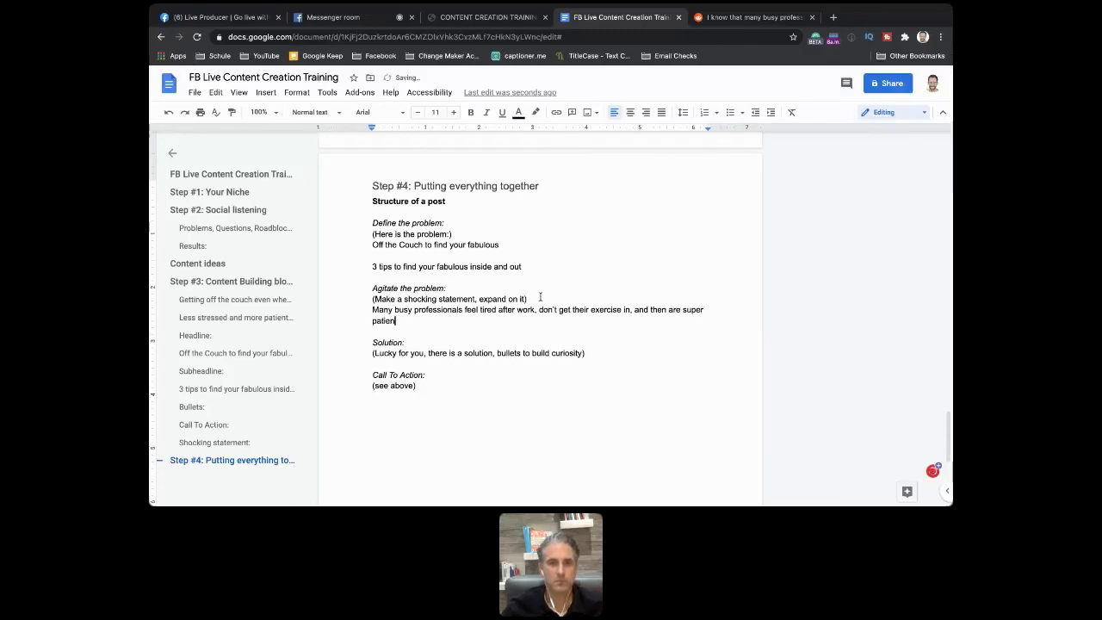
type("t with their a")
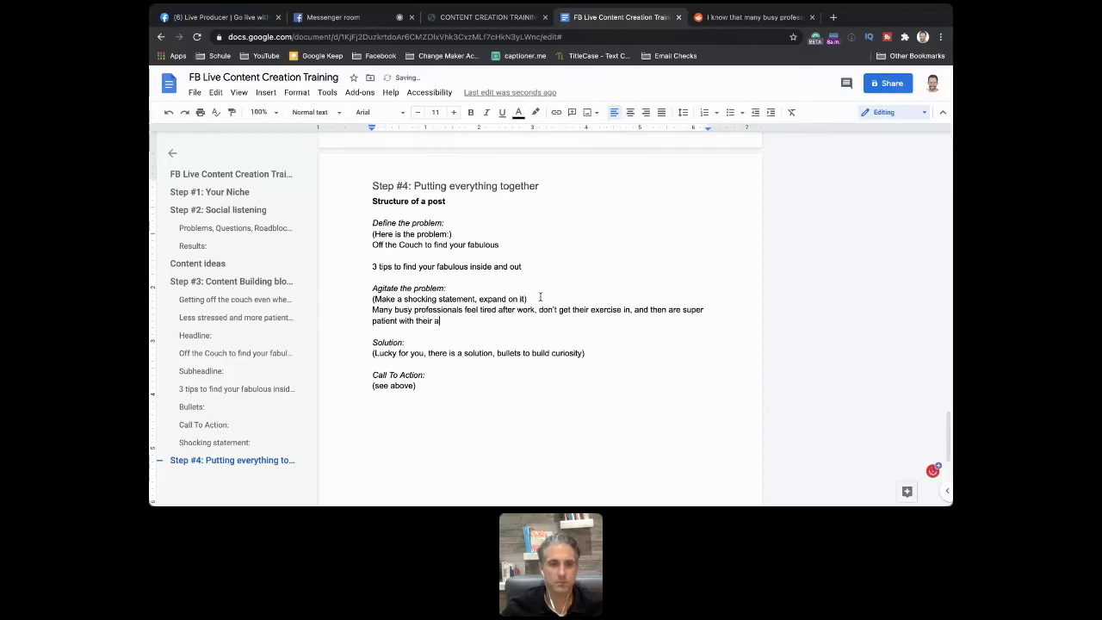
type("nd spouse")
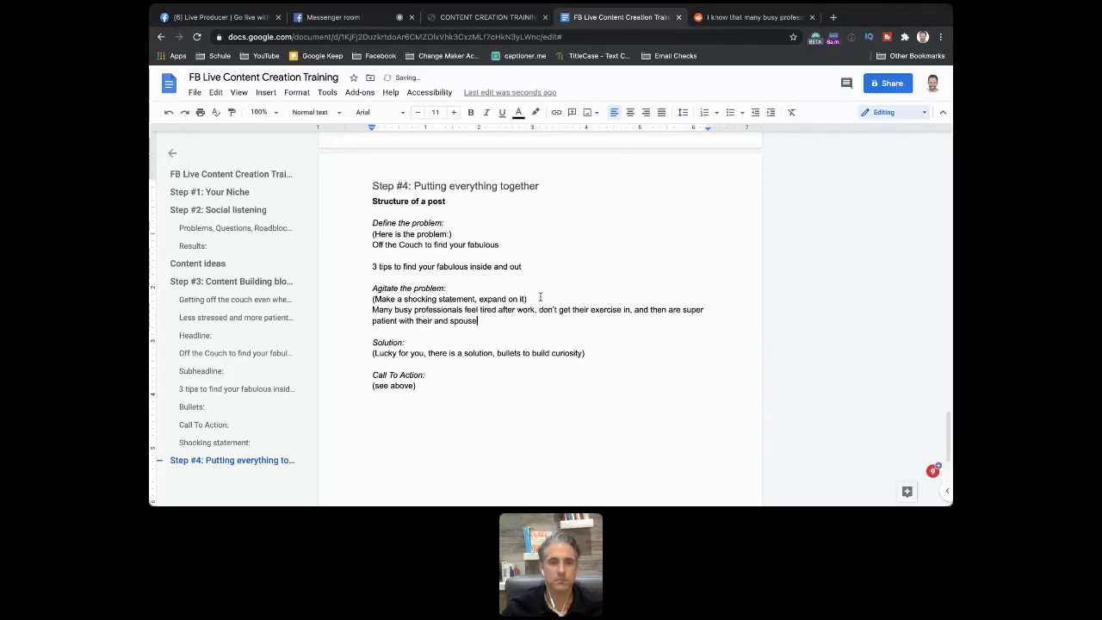
type(".")
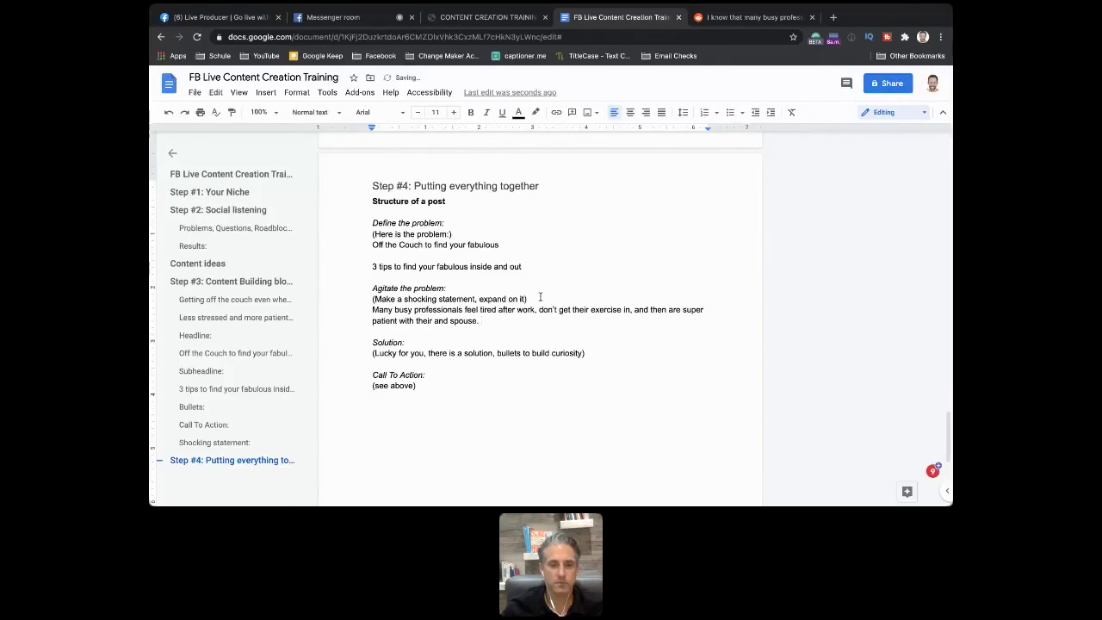
Step: Leave a blank line and begin a second paragraph under Agitate the problem with "If you're sitting on the couch,"
key("Return")
key("Return")
type("If")
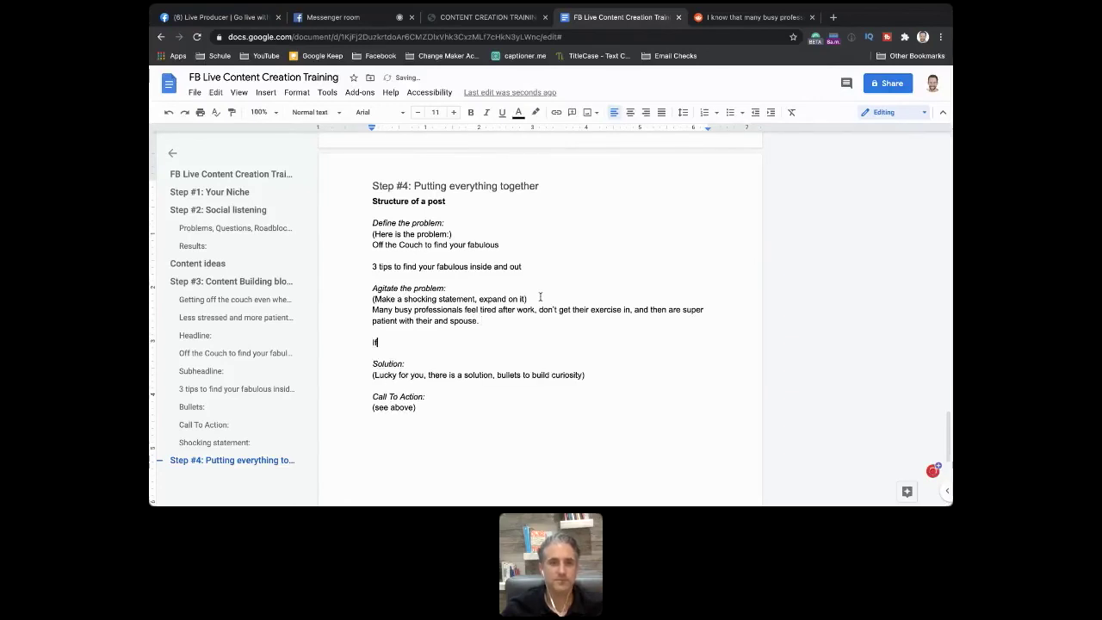
type(" you're sit")
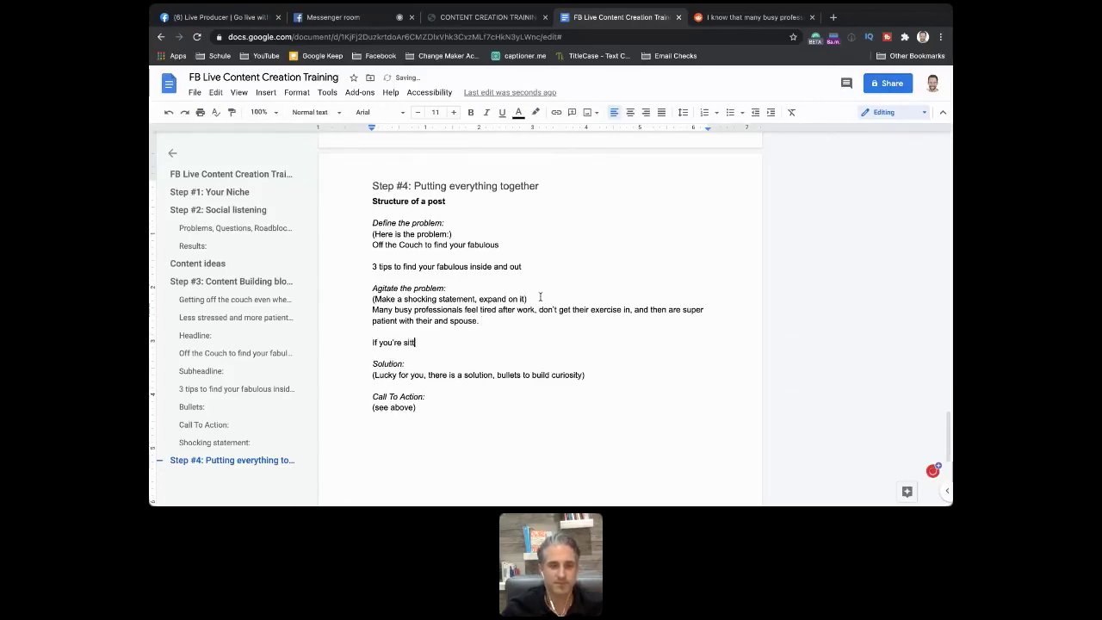
type("ting on the go")
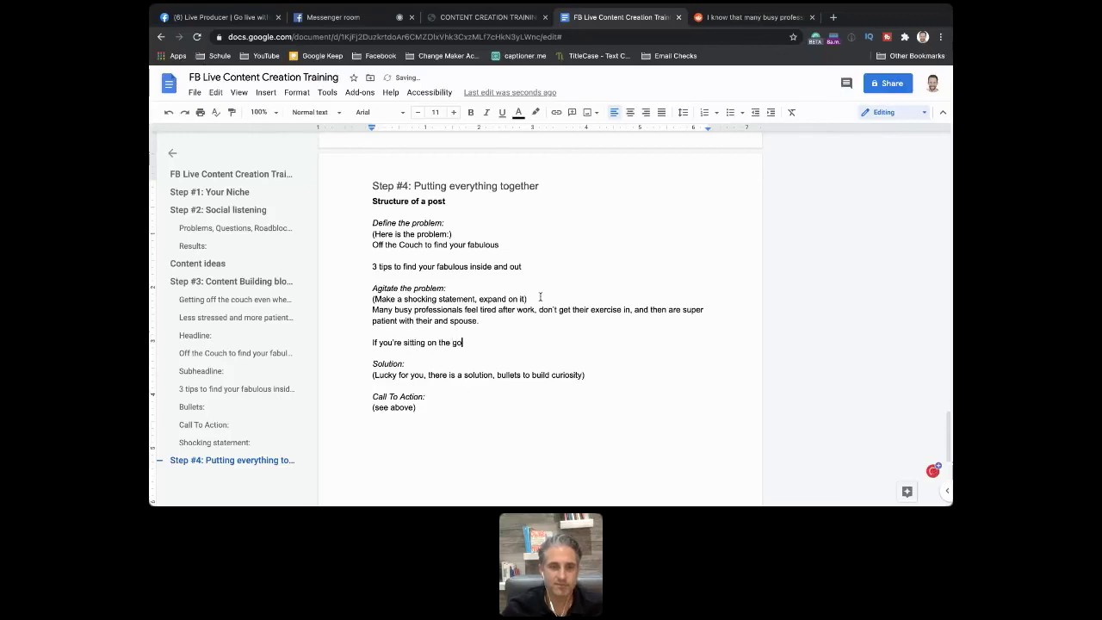
key("BackSpace")
key("BackSpace")
type("coach,")
key("BackSpace")
key("BackSpace")
key("BackSpace")
key("BackSpace")
key("BackSpace")
type("couch, f")
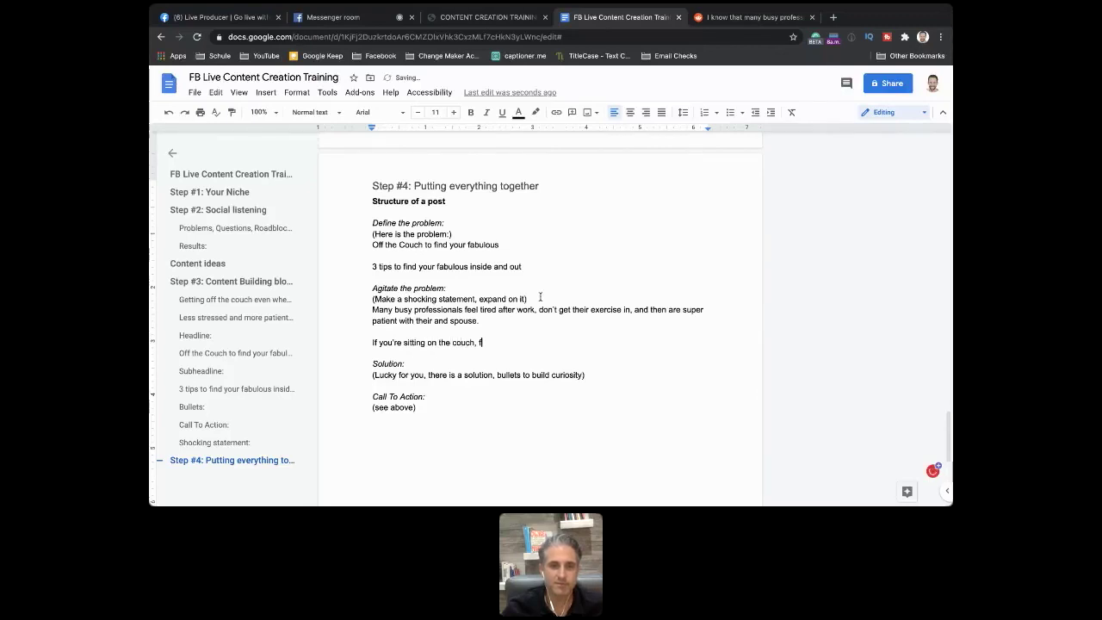
Step: Continue the second paragraph with "feeling down and bad yourself, your kids easily become the target of your bad mood"
type("eeling down and bad ")
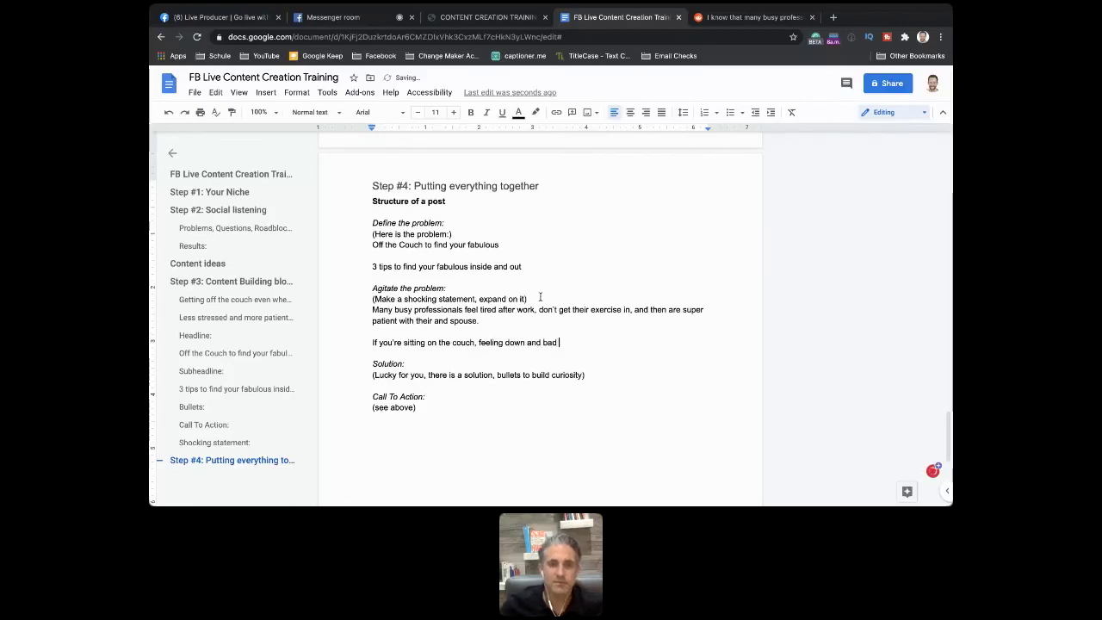
type("yourself, ")
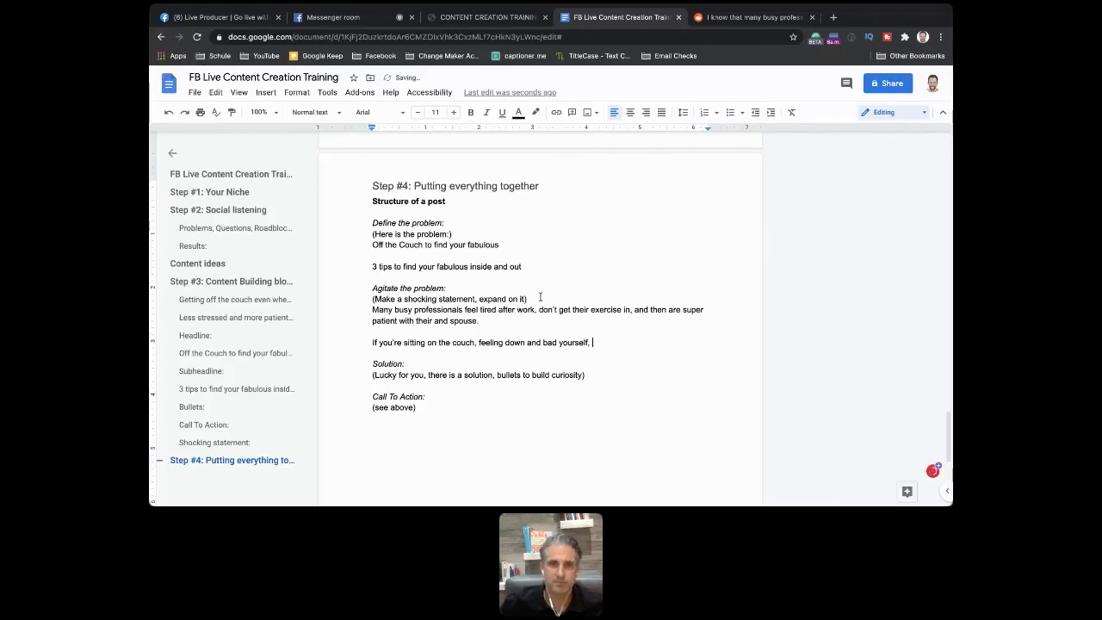
type("your kids ")
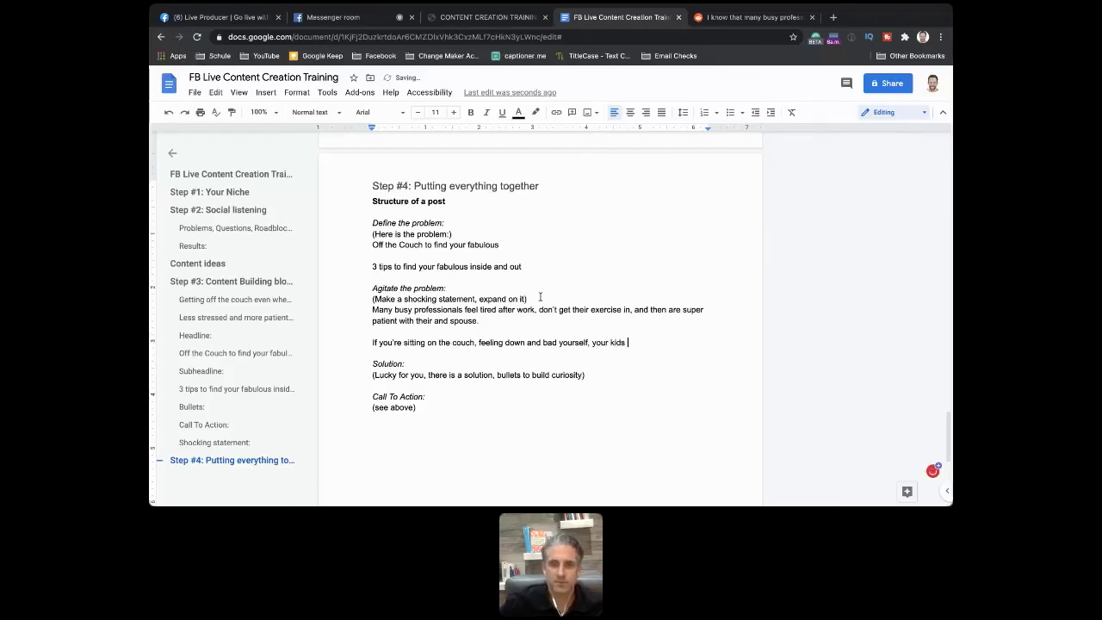
type("easily bc")
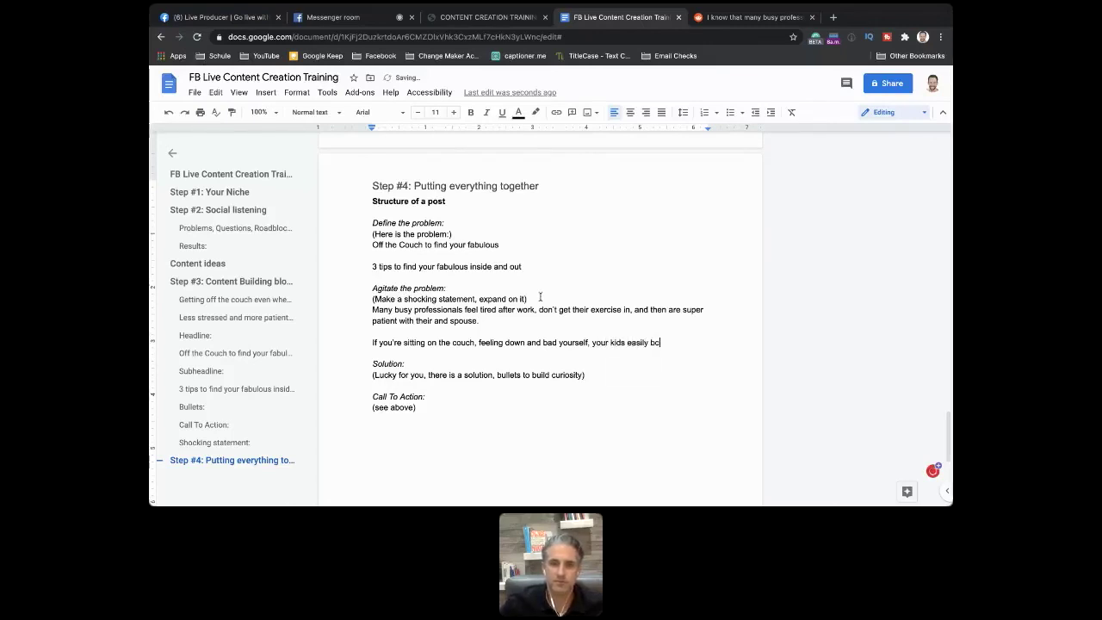
key("BackSpace")
type("ecome t")
type("he targ")
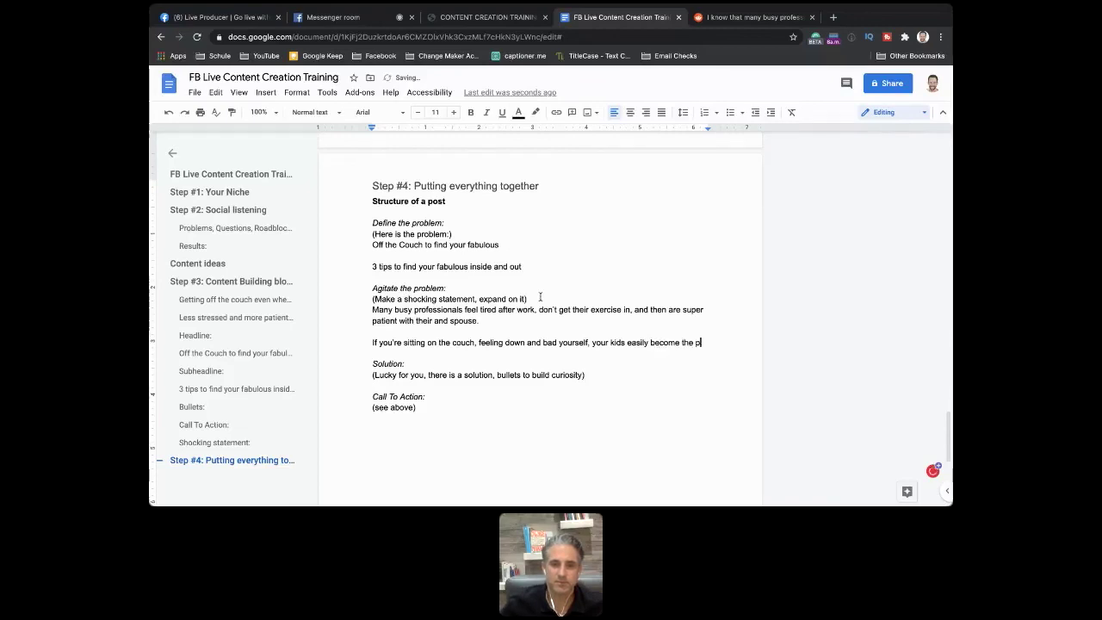
type("et of you")
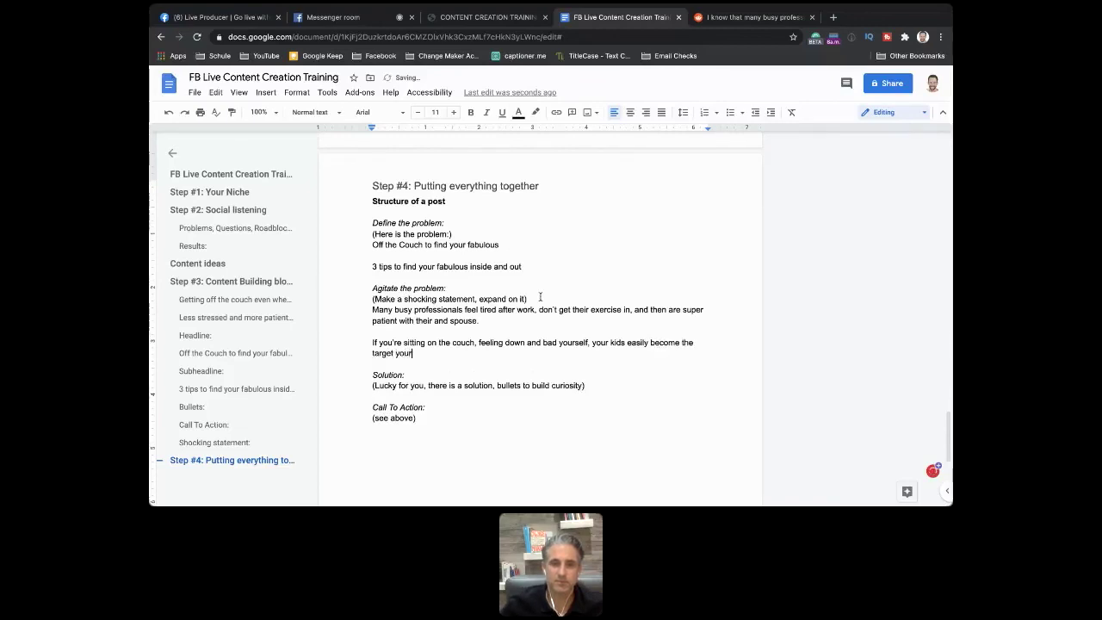
type("r bad moo")
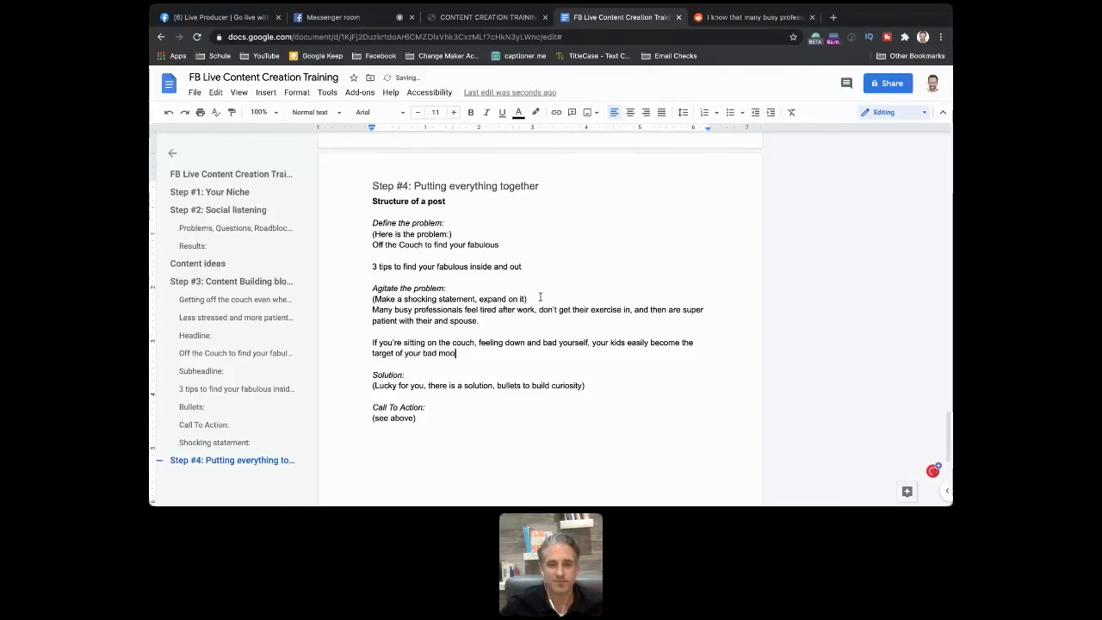
Step: End the sentence about the bad mood with a period and add "And you know, you don't want that."
type("d. And you")
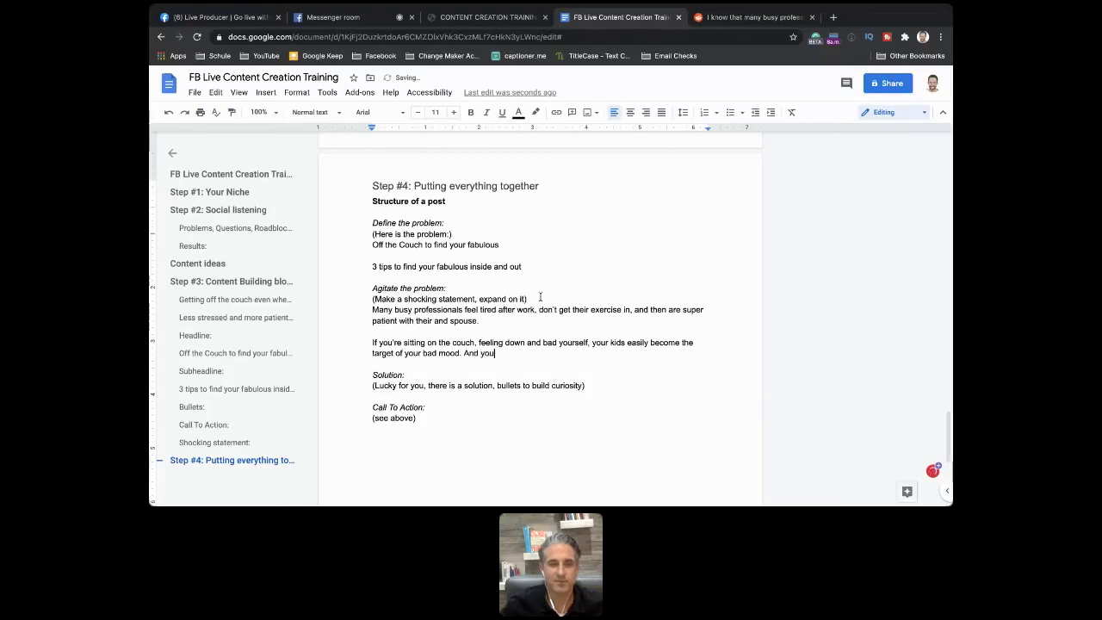
type(",")
key("BackSpace")
key("BackSpace")
type(".")
key("BackSpace")
type("know, you don't want ")
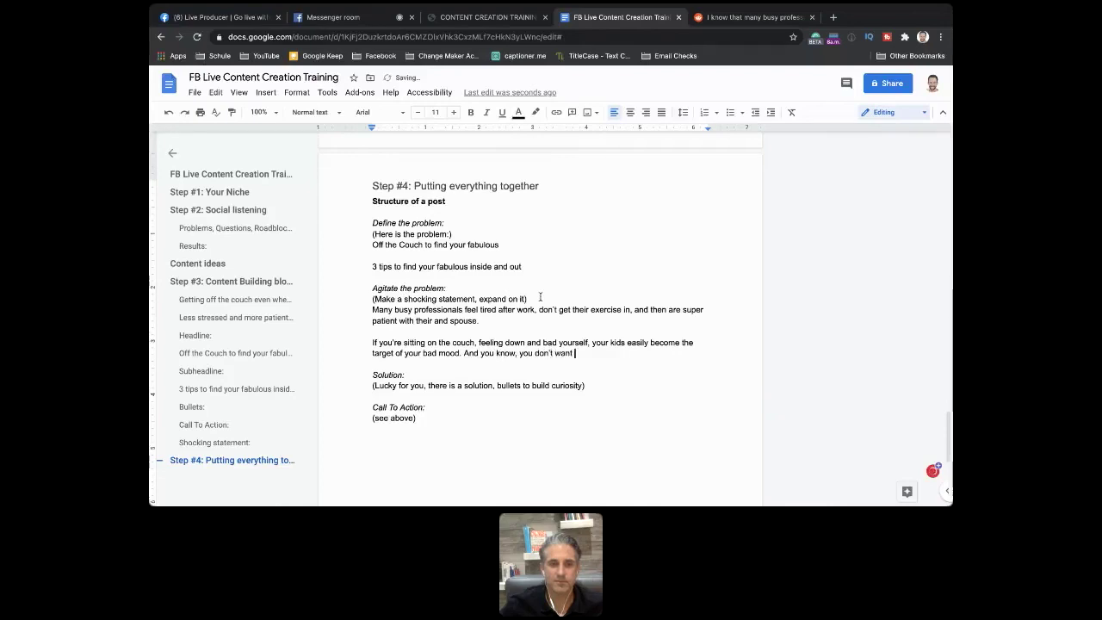
type("that.")
Step: Change "don't get their exercise in," to "don't get their exercise," in the first sentence under Agitate the problem
scroll(552, 341, "down", 1)
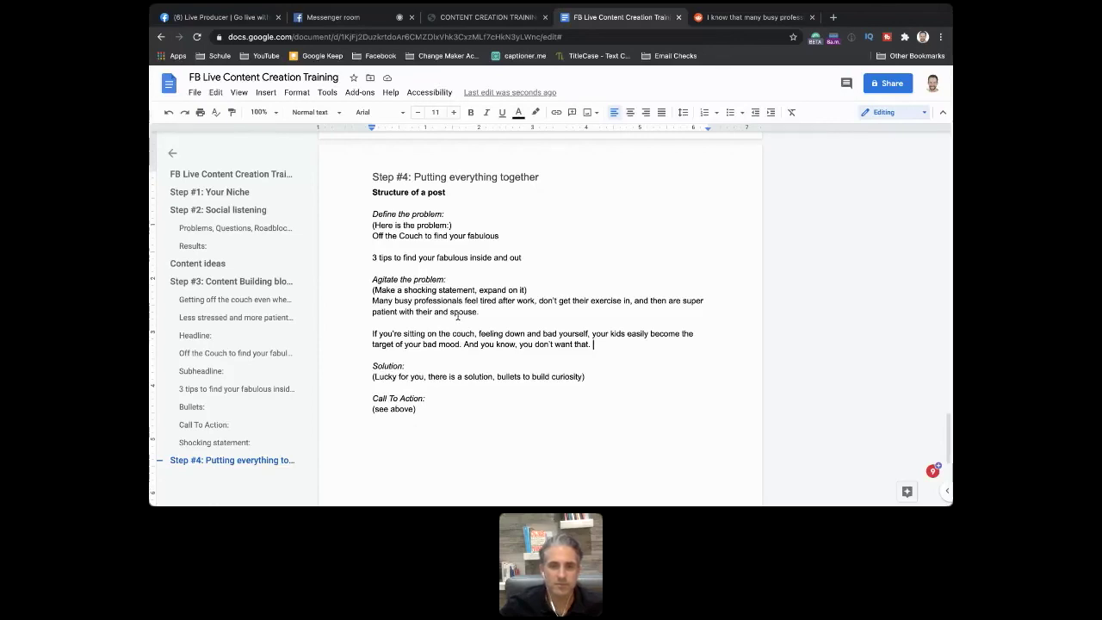
left_click(632, 301)
key("BackSpace")
key("BackSpace")
key("BackSpace")
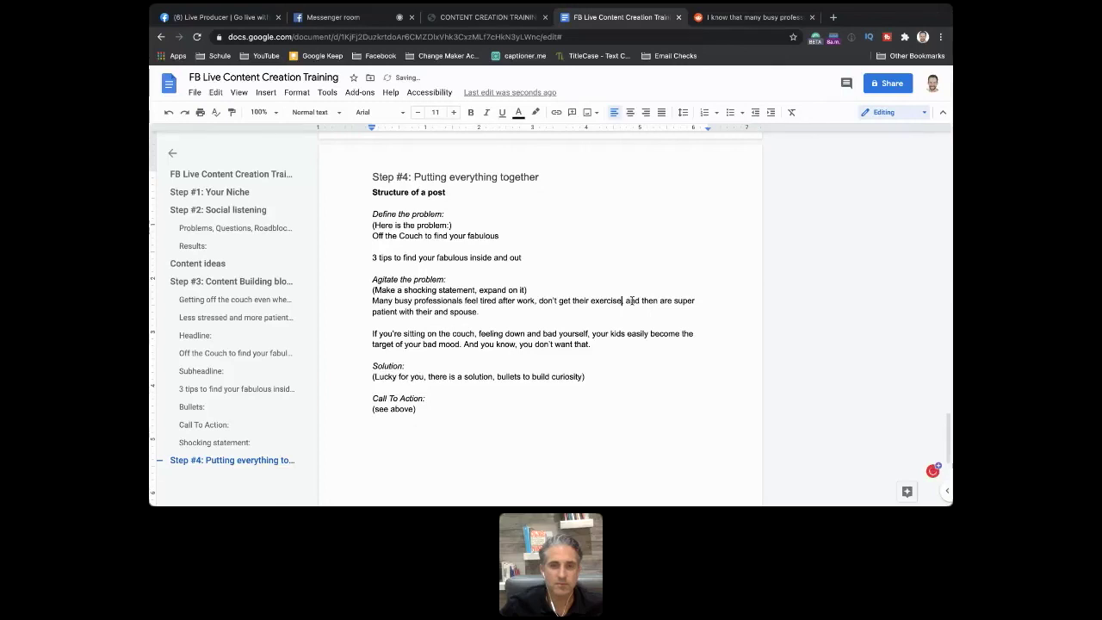
type(",")
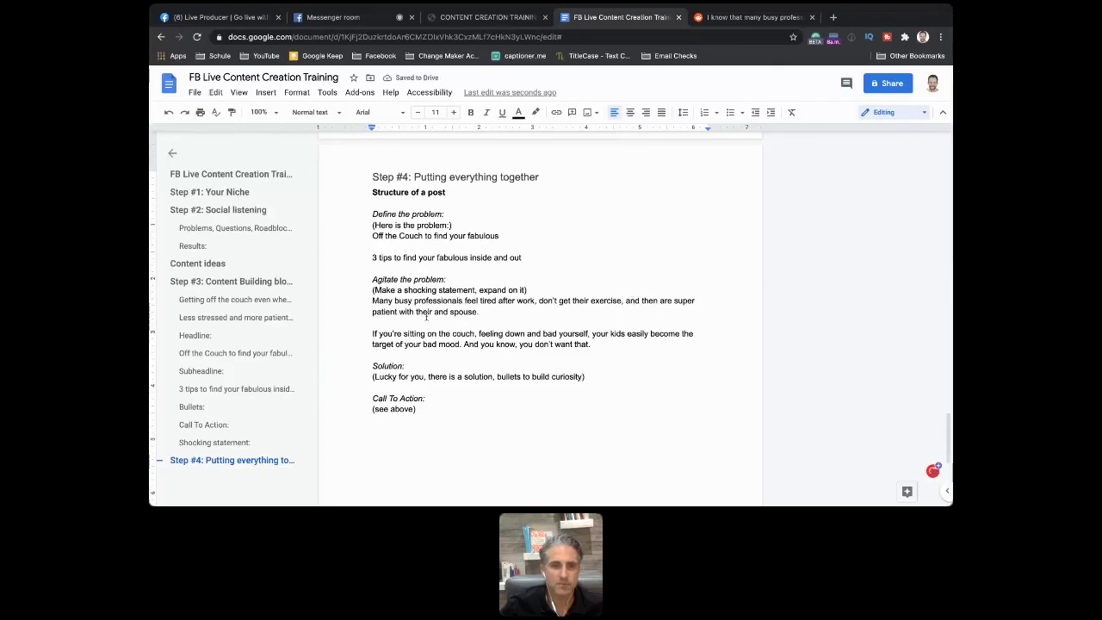
Step: Correct the end of the first Agitate the problem sentence to read "impatient with their kids and spouse."
left_click(372, 311)
type("im")
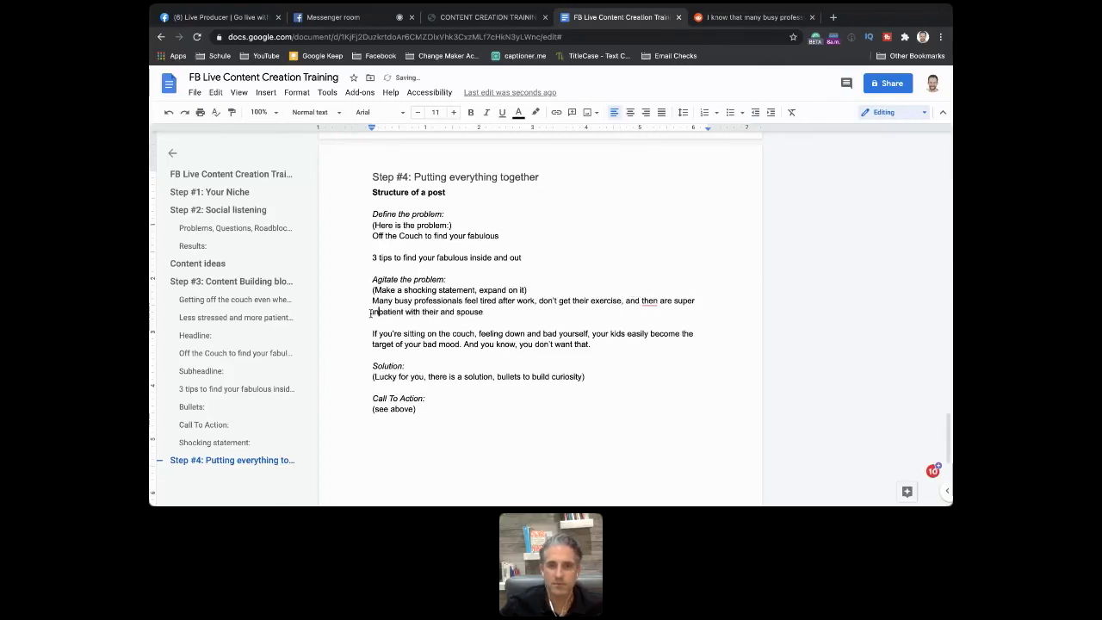
left_click(442, 312)
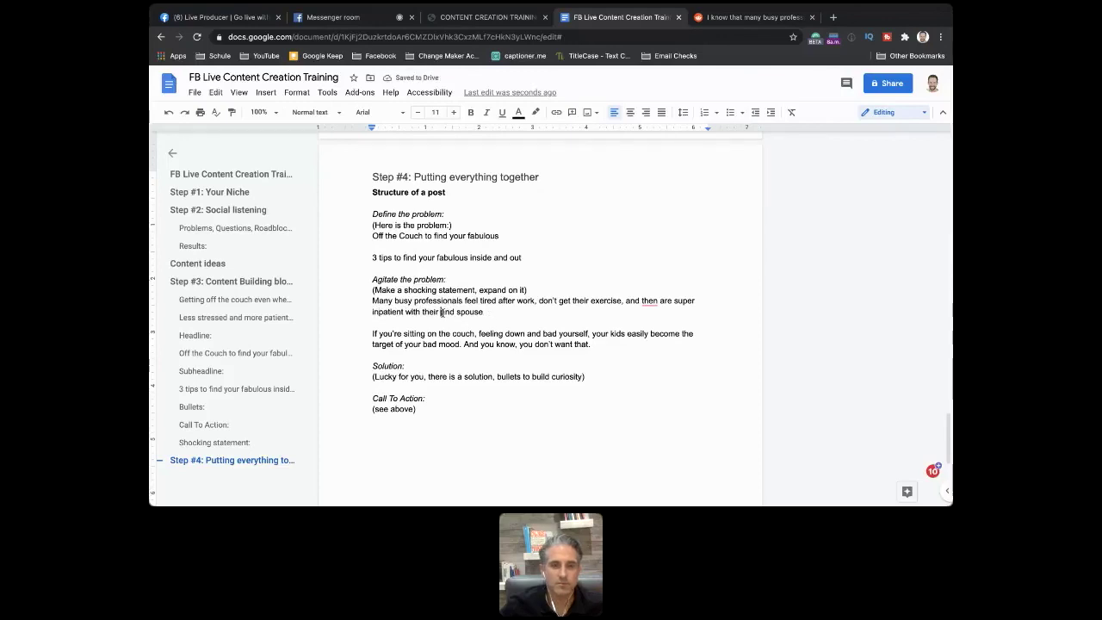
type("kidn")
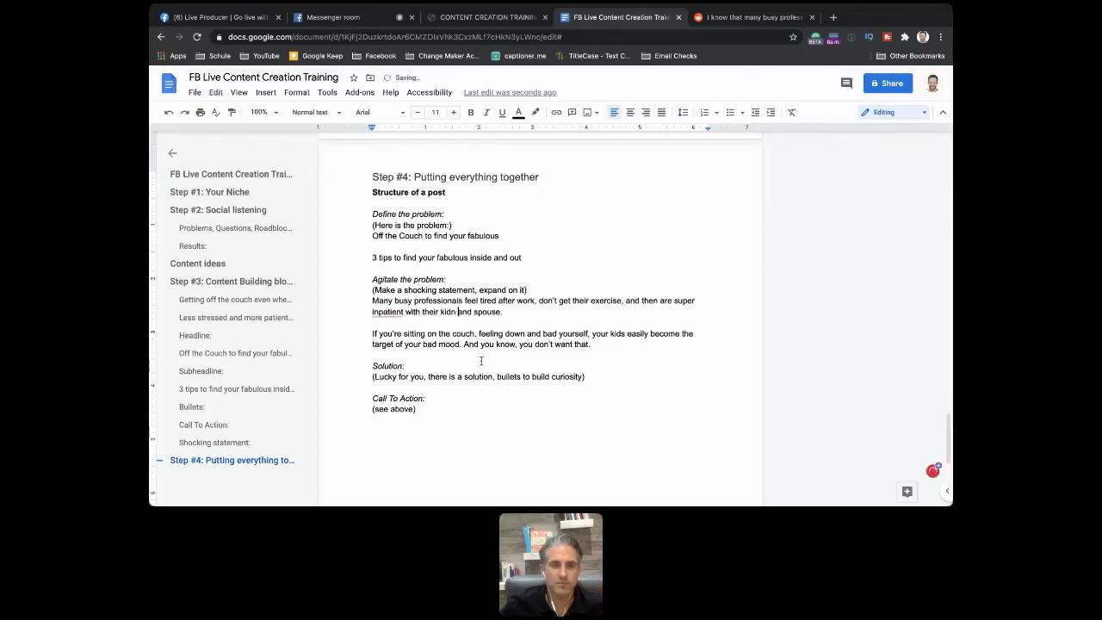
mouse_move(386, 313)
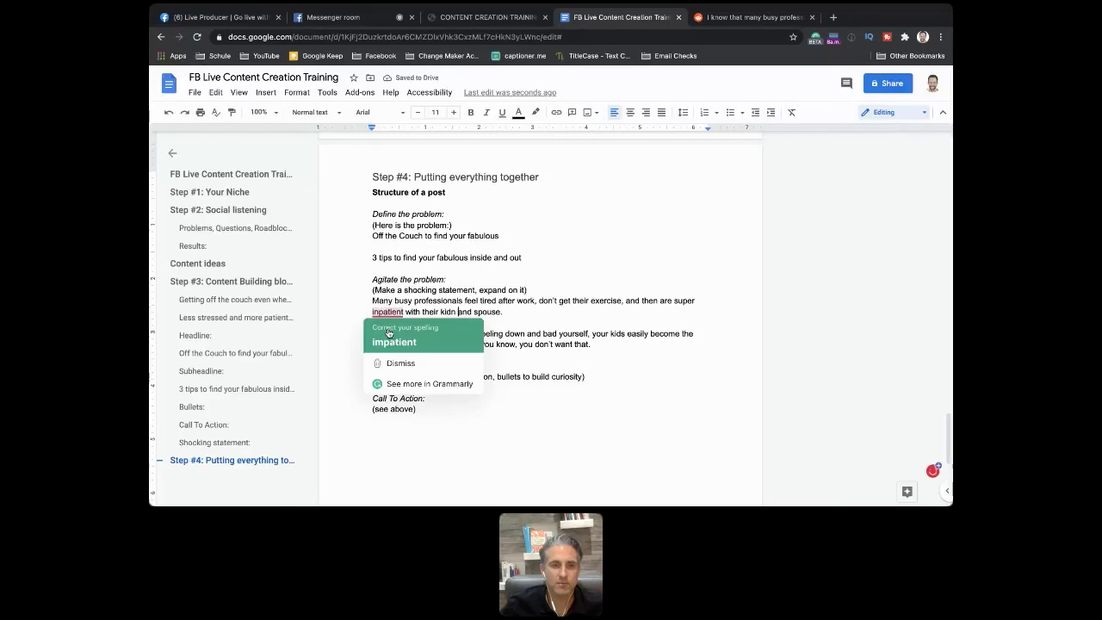
left_click(391, 341)
left_click(457, 311)
key("BackSpace")
type("s")
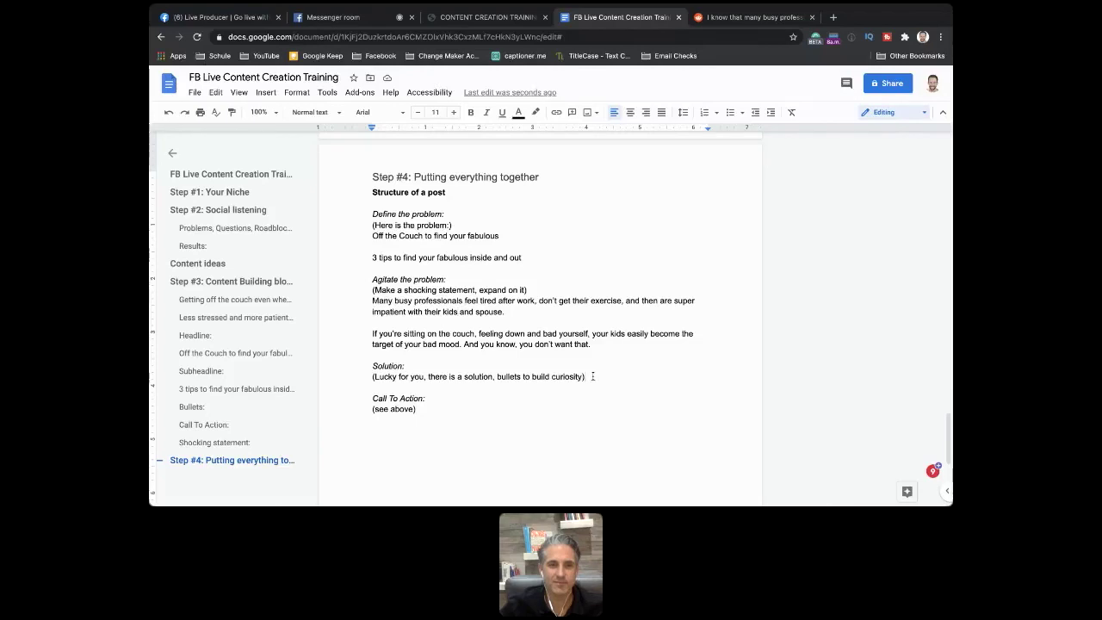
Step: On a new line under the Solution prompt, write "Lucky for you, there is a solution to keep moving and be role model, even"
key("Return")
type("Luck")
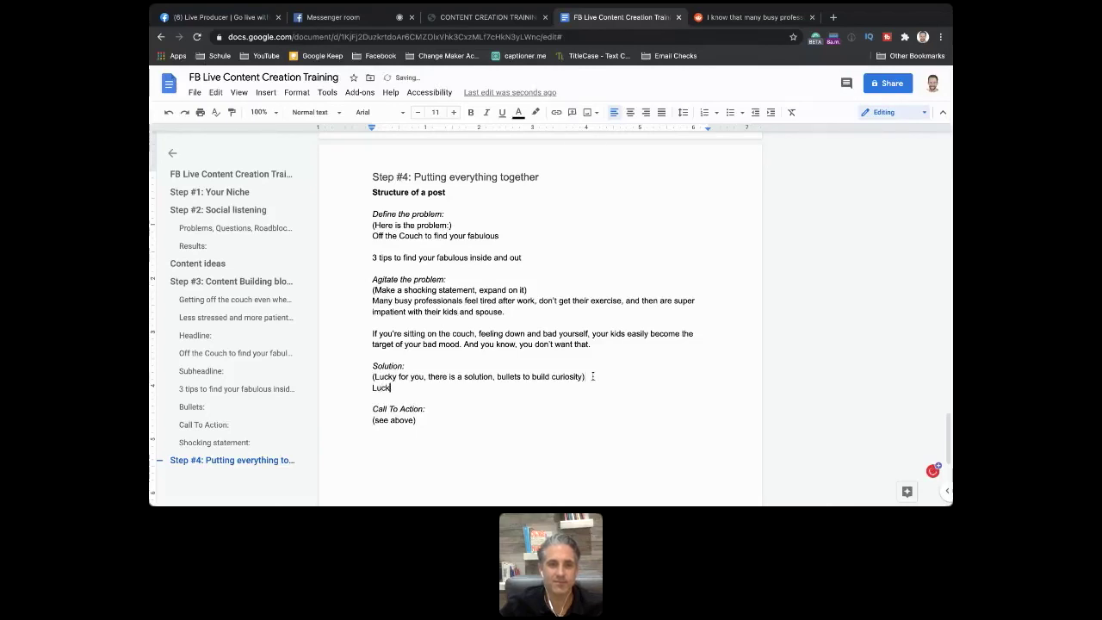
type("y for you, there is a solutio")
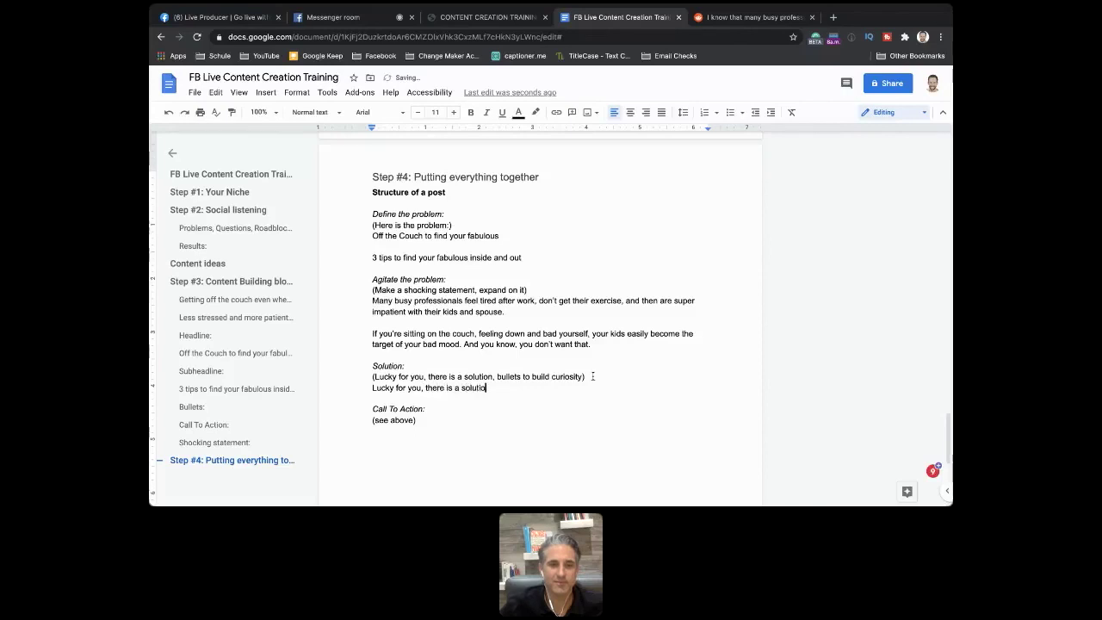
type("n to keep moving a")
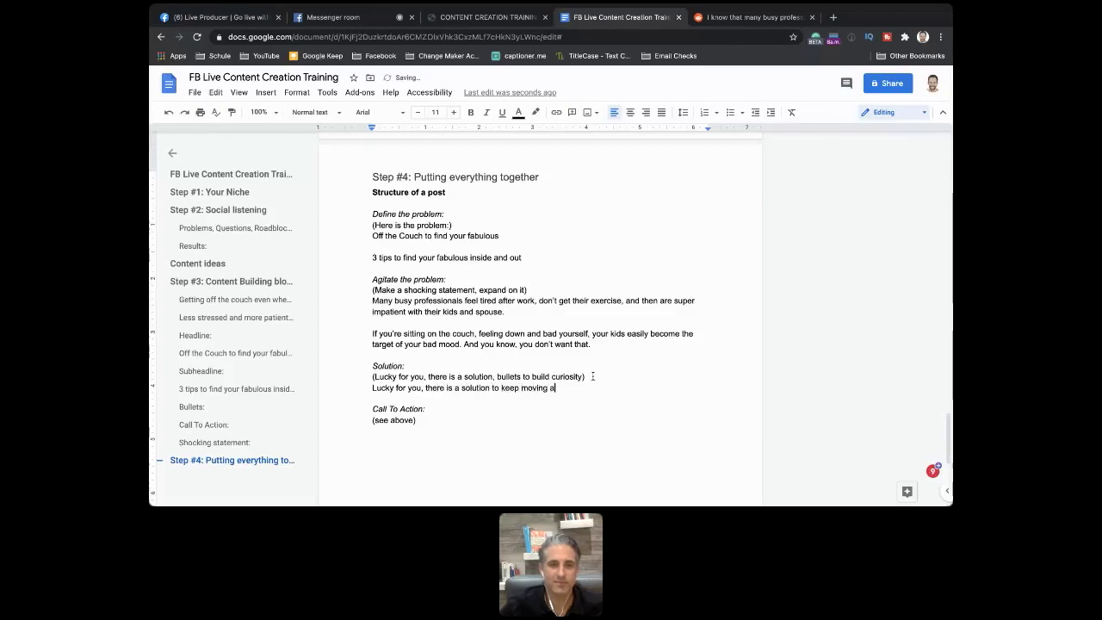
type("nd be role model, even")
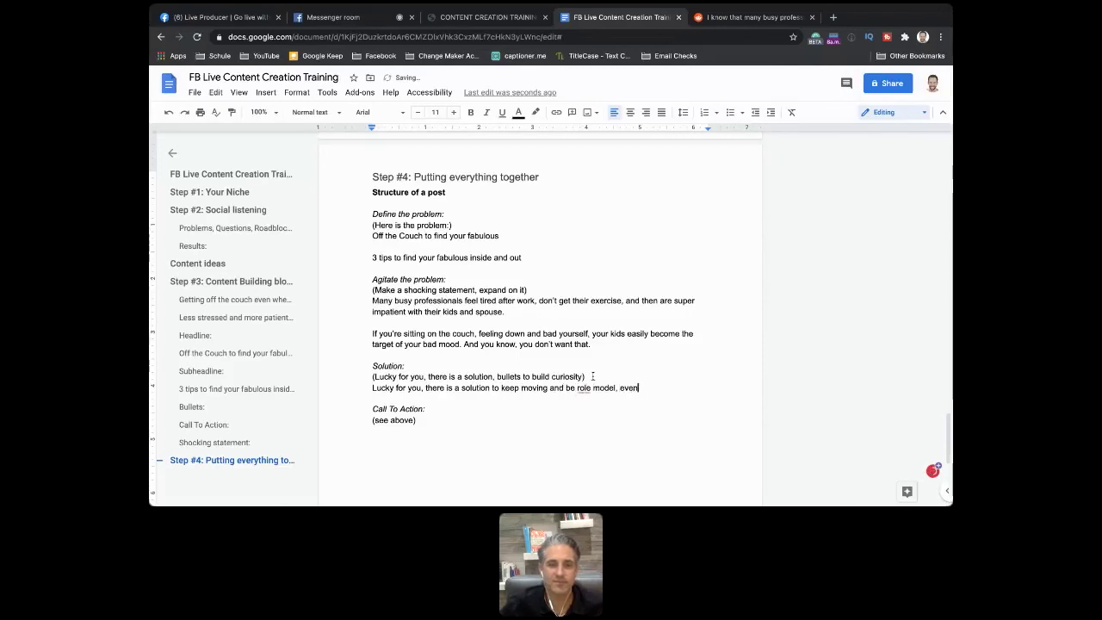
Step: Finish the Solution sentence with "if you're tired as hell.", leave a blank line below and correct "role" to "a role"
type(" if you")
key("BackSpace")
type("'re ti")
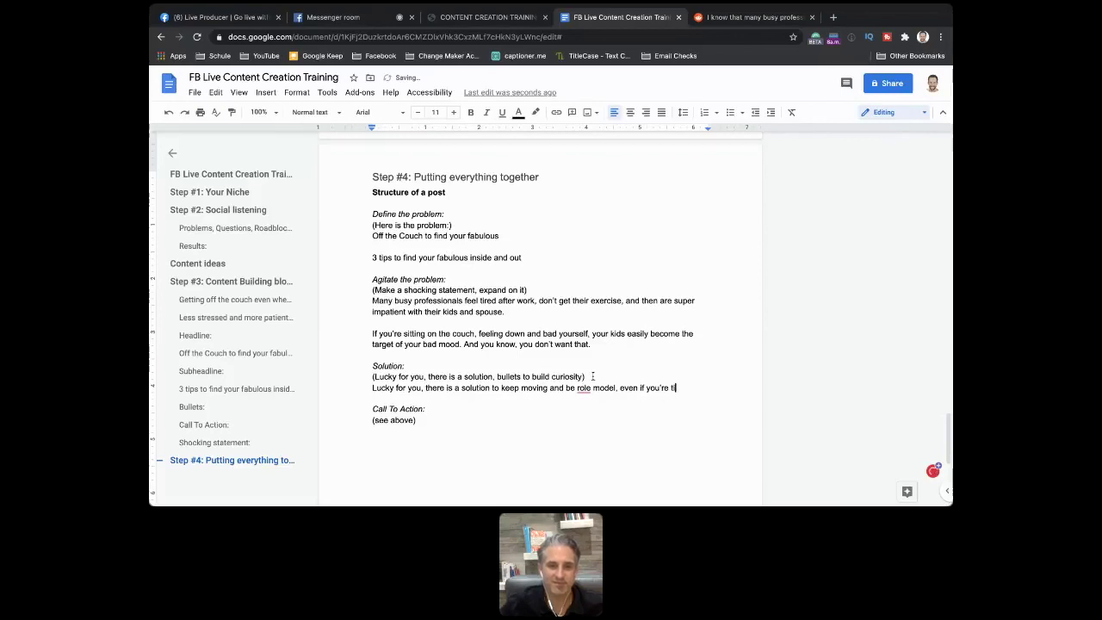
type("red as ")
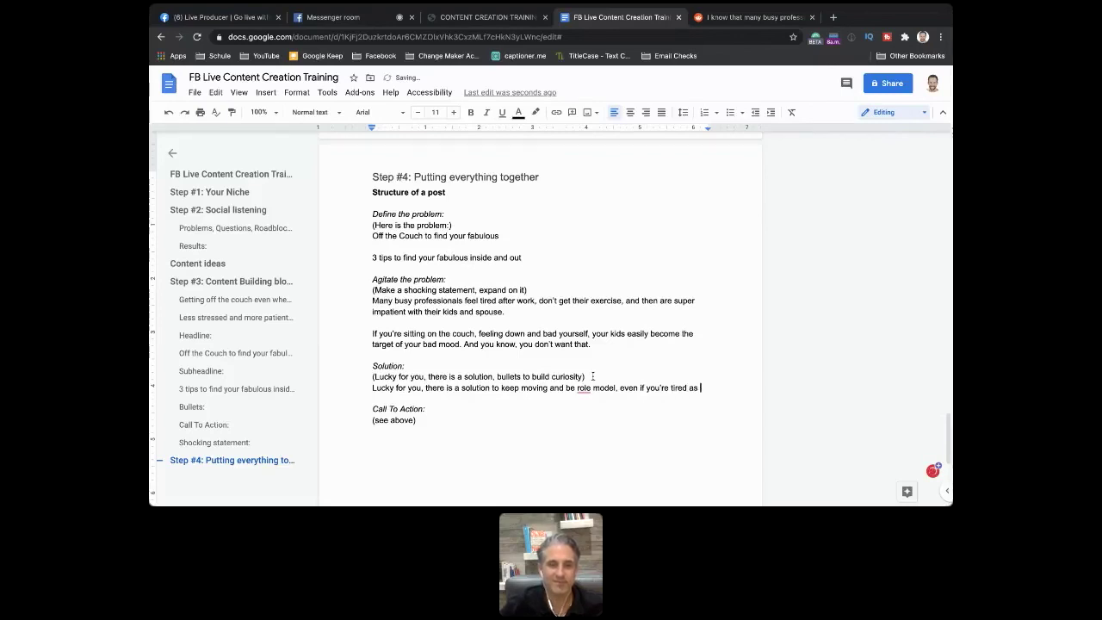
type("hell.")
key("Return")
key("Return")
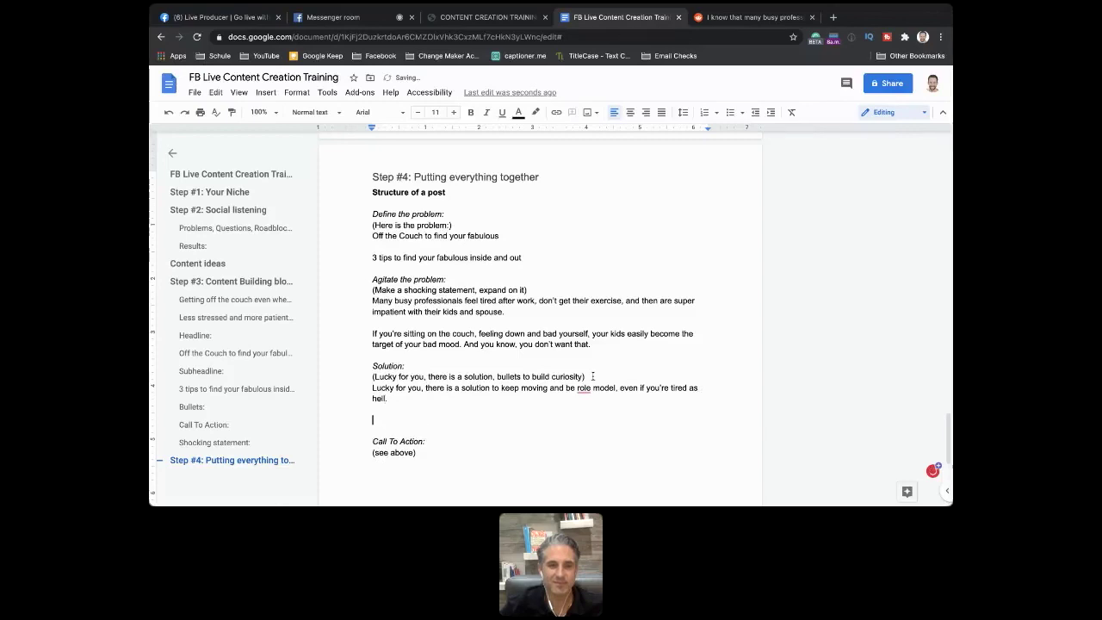
left_click(580, 394)
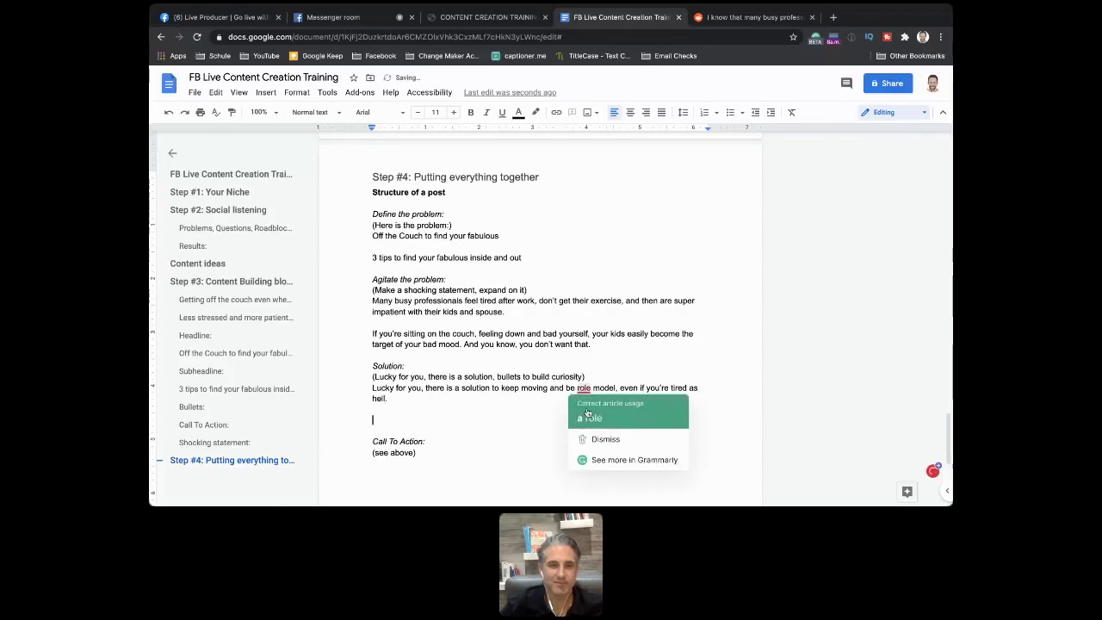
left_click(589, 410)
Step: Begin a second Solution paragraph with "Instead of not exercising at all, try to think about exercise along"
left_click(379, 419)
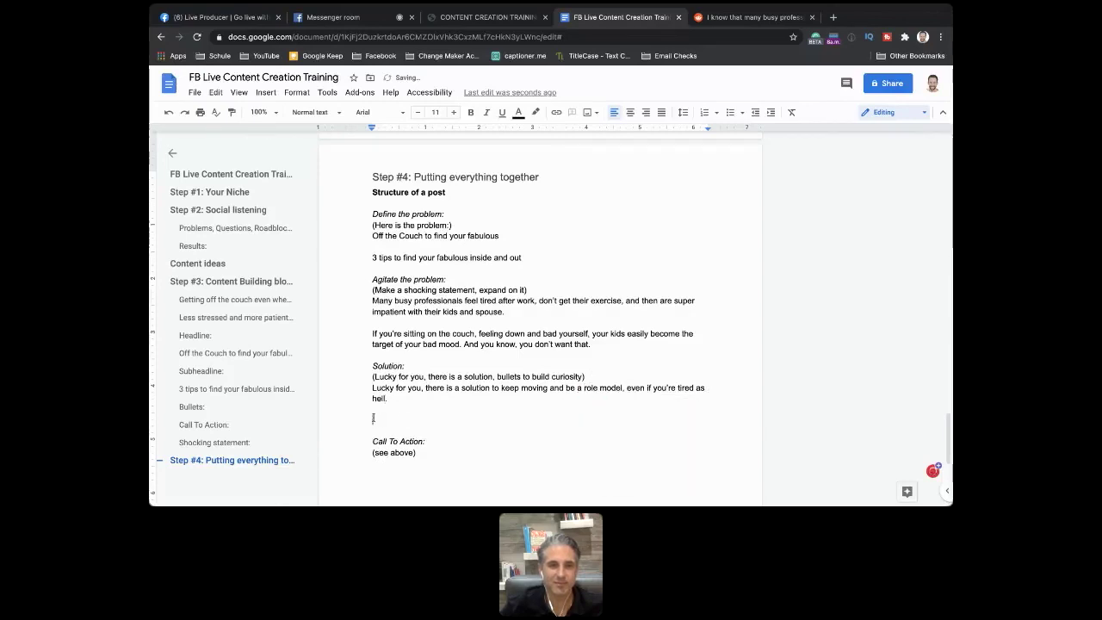
type("Instead of not exe")
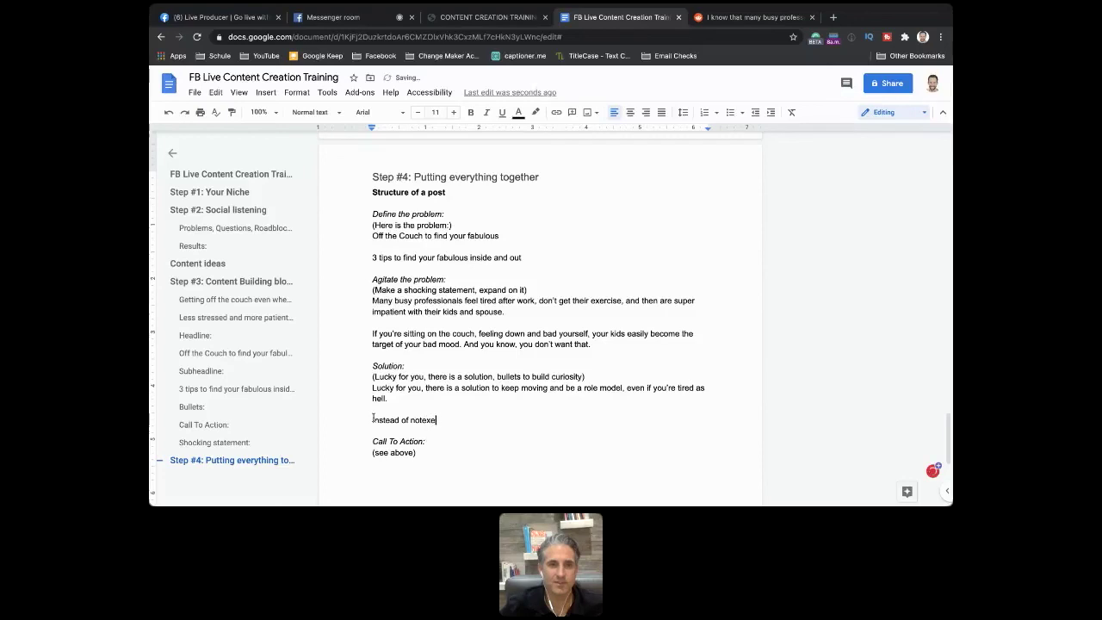
key("BackSpace")
type("xercising at all, try to think")
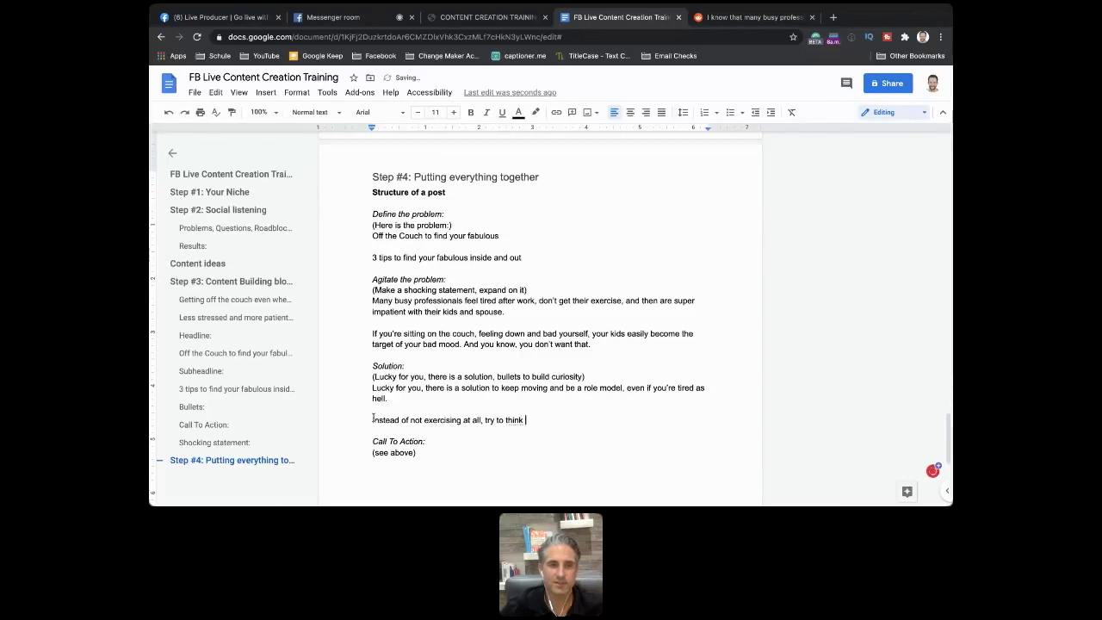
type(" about a")
key("BackSpace")
type("exercis")
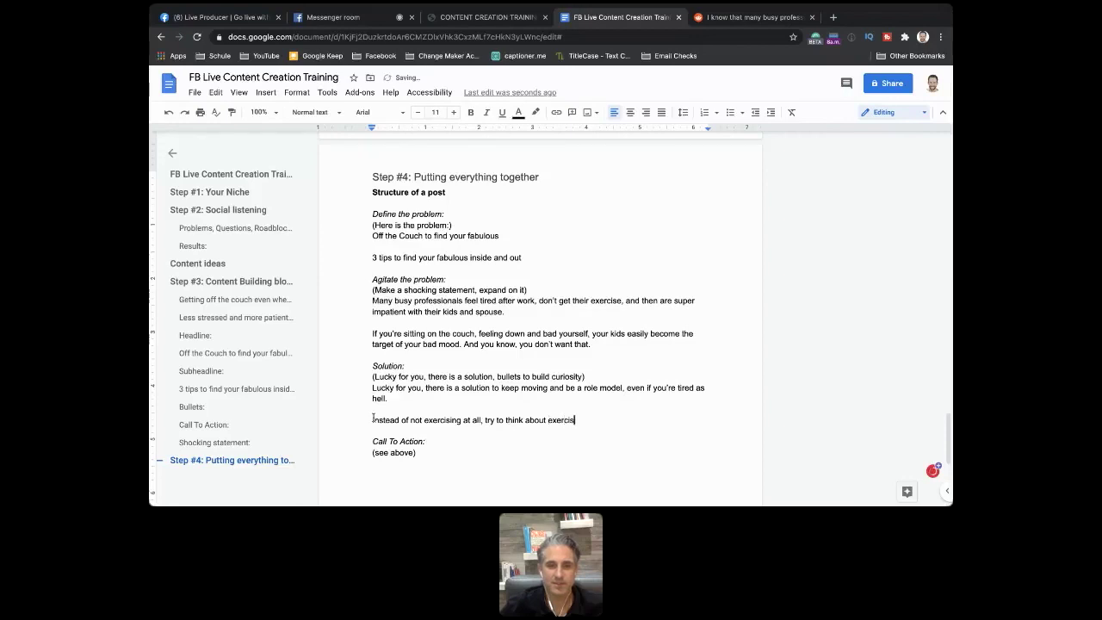
type("e along t")
key("BackSpace")
key("BackSpace")
key("BackSpace")
key("BackSpace")
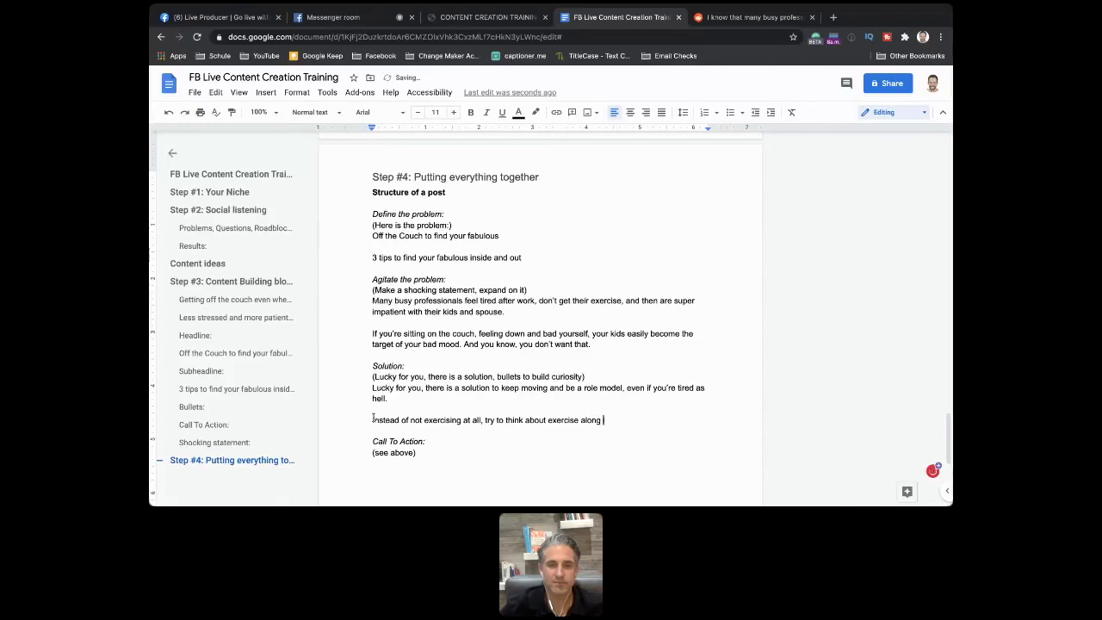
Step: Continue the second Solution paragraph with "a spectrum. For example,"
type("a spectrum. For exam")
key("BackSpace")
key("BackSpace")
key("BackSpace")
type("xample")
key("BackSpace")
type(", inst")
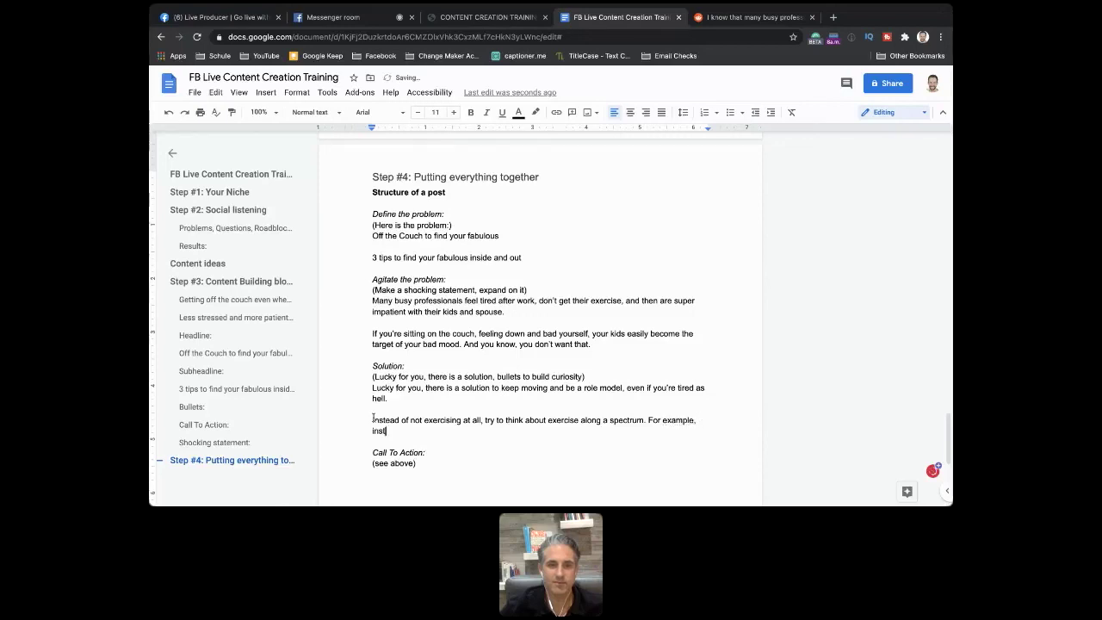
Step: Complete the example sentence with "instead of running the 8k you could do:" and leave a blank line below it
type("ead of running th 8k")
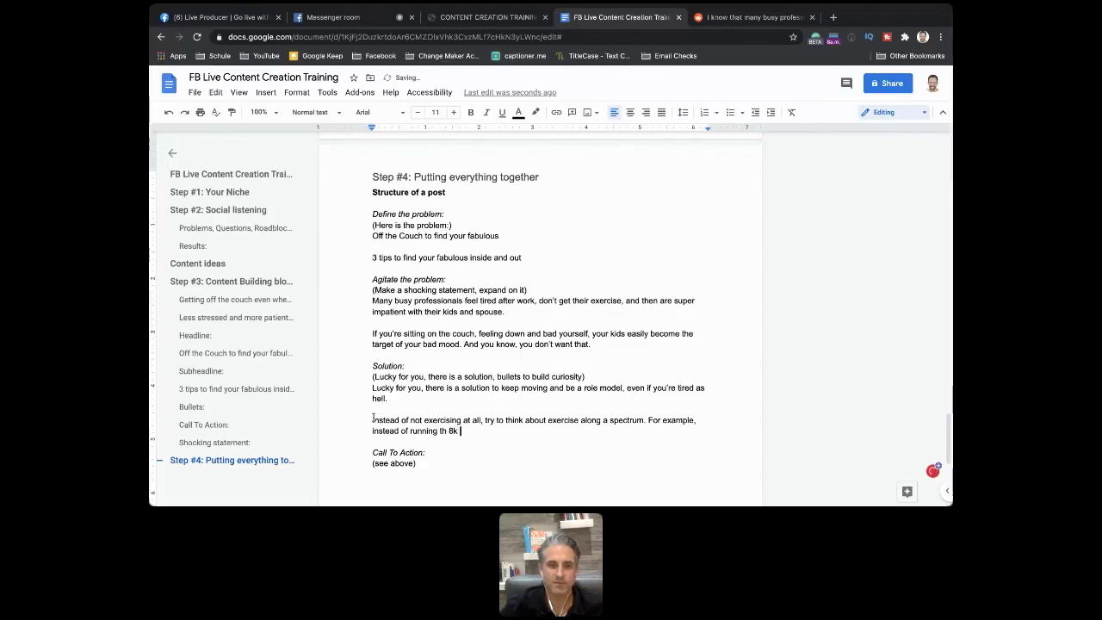
type(" you could o")
key("BackSpace")
key("BackSpace")
key("BackSpace")
type("dO")
key("BackSpace")
key("BackSpace")
key("BackSpace")
type("o:")
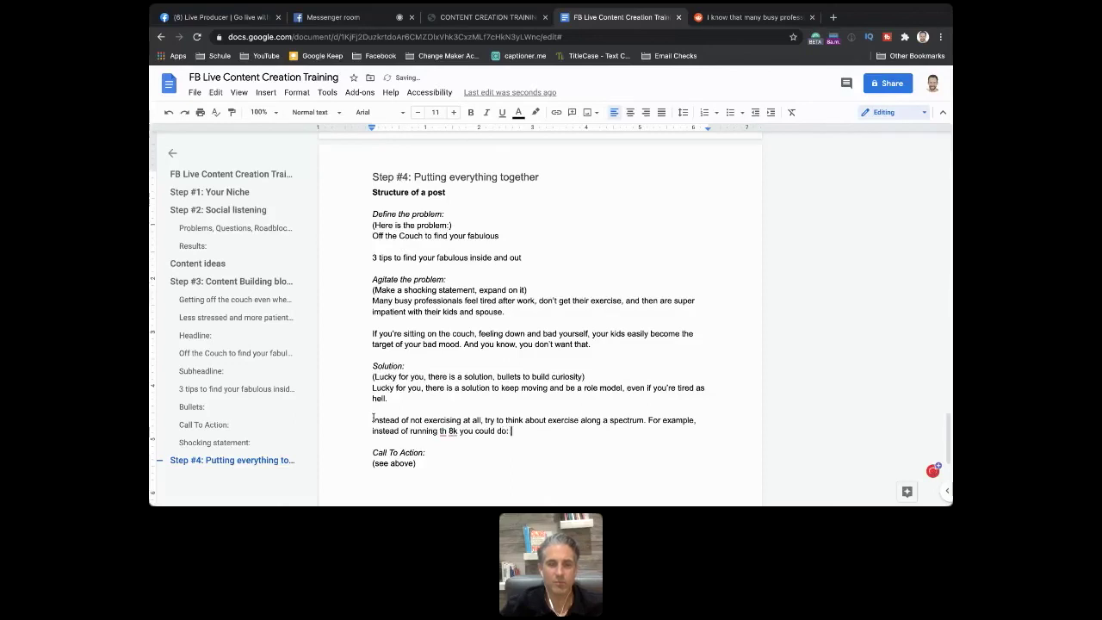
key("Return")
key("Return")
left_click(445, 431)
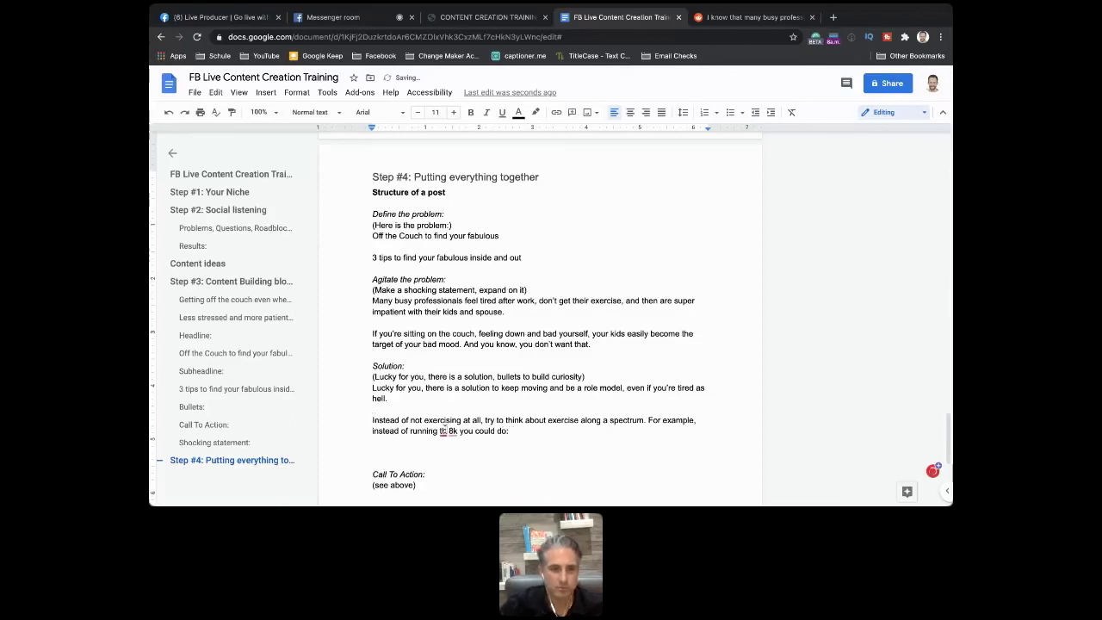
type("e")
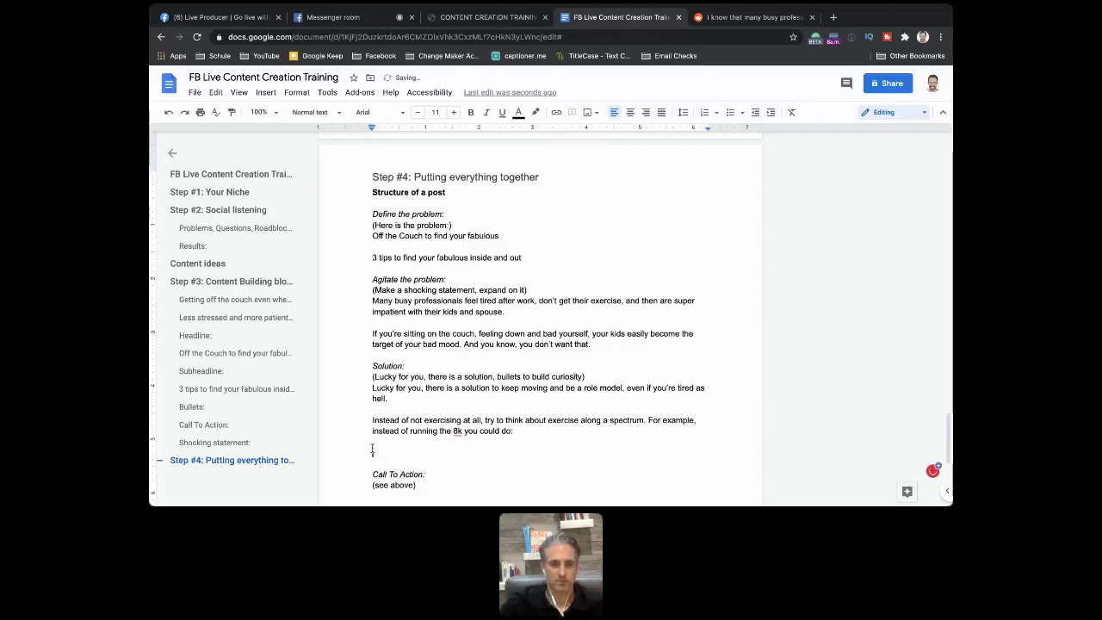
Step: Copy the exercise list under "Look at exercise on a spectrum" in the Bullets section and paste it below "you could do:" in Step #4
scroll(379, 449, "up", 6)
scroll(372, 446, "up", 2)
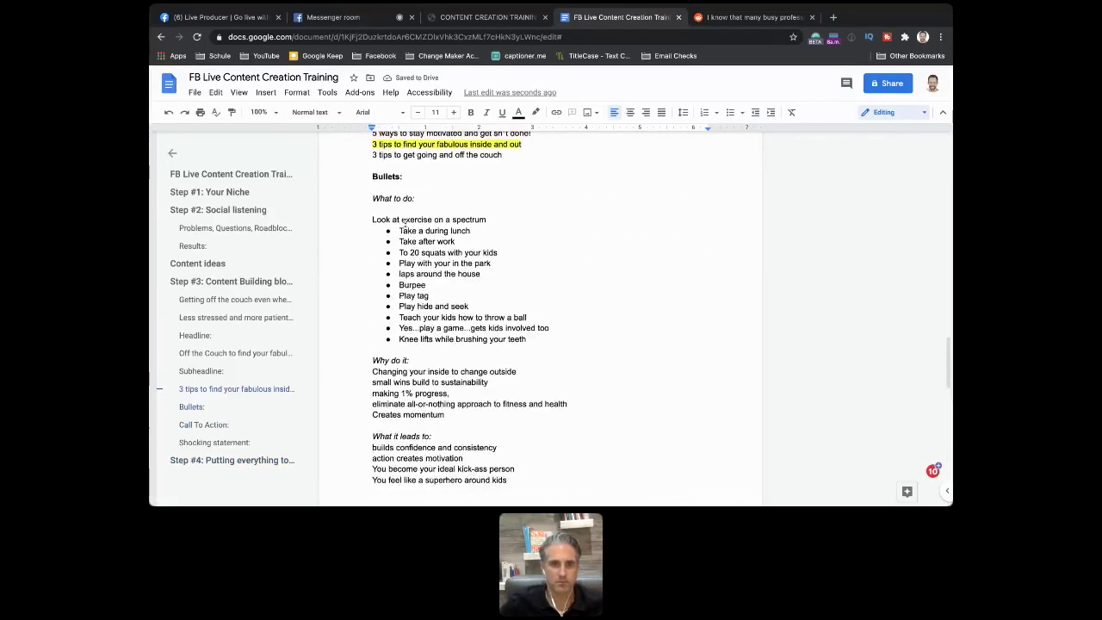
left_click_drag(528, 339, 398, 231)
key("super+c")
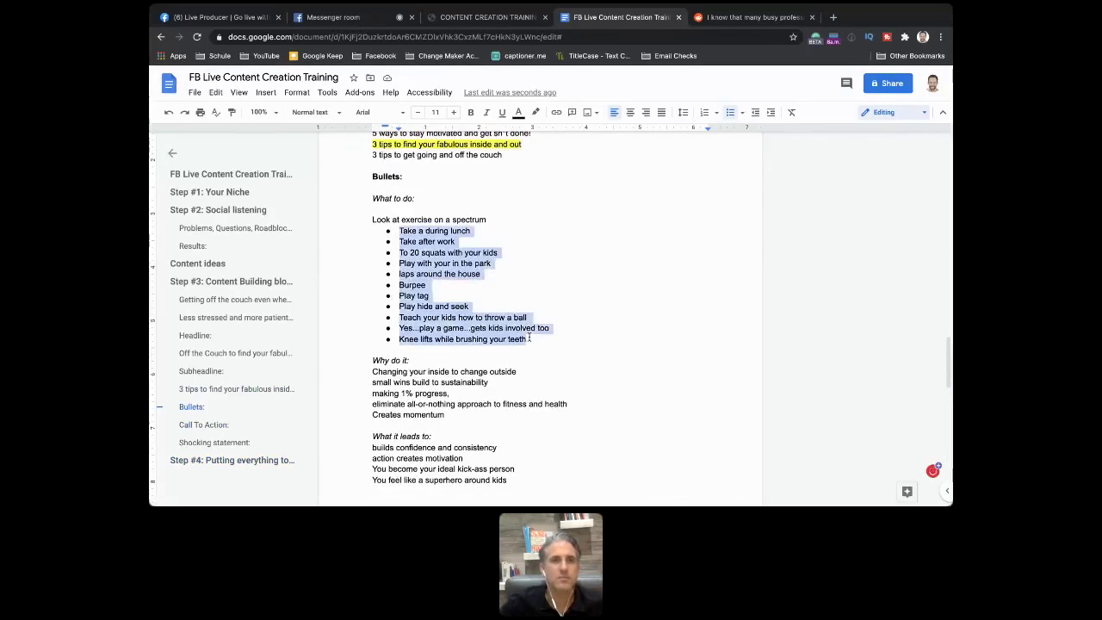
scroll(528, 344, "down", 8)
left_click(403, 377)
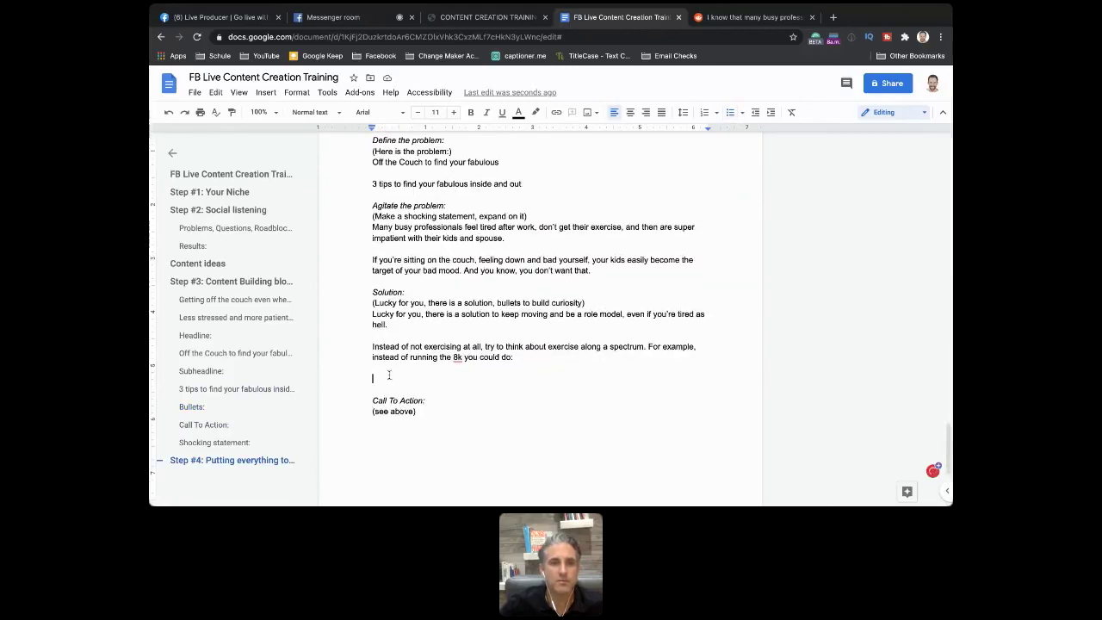
key("super+v")
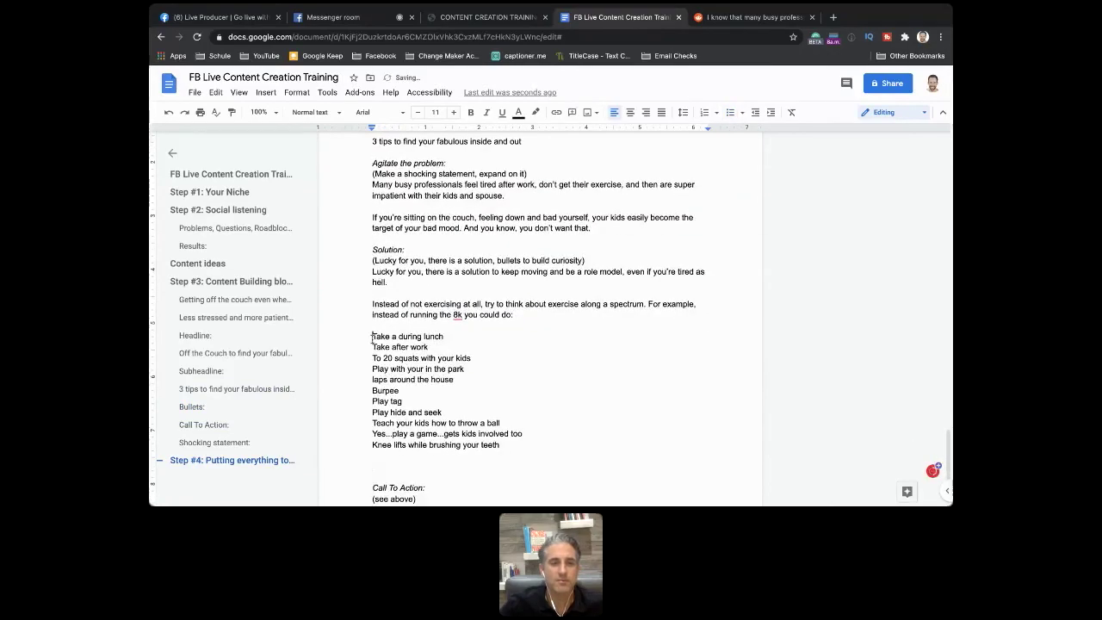
Step: Switch to the Messenger room to check the live comments, and return to the training document
left_click(349, 21)
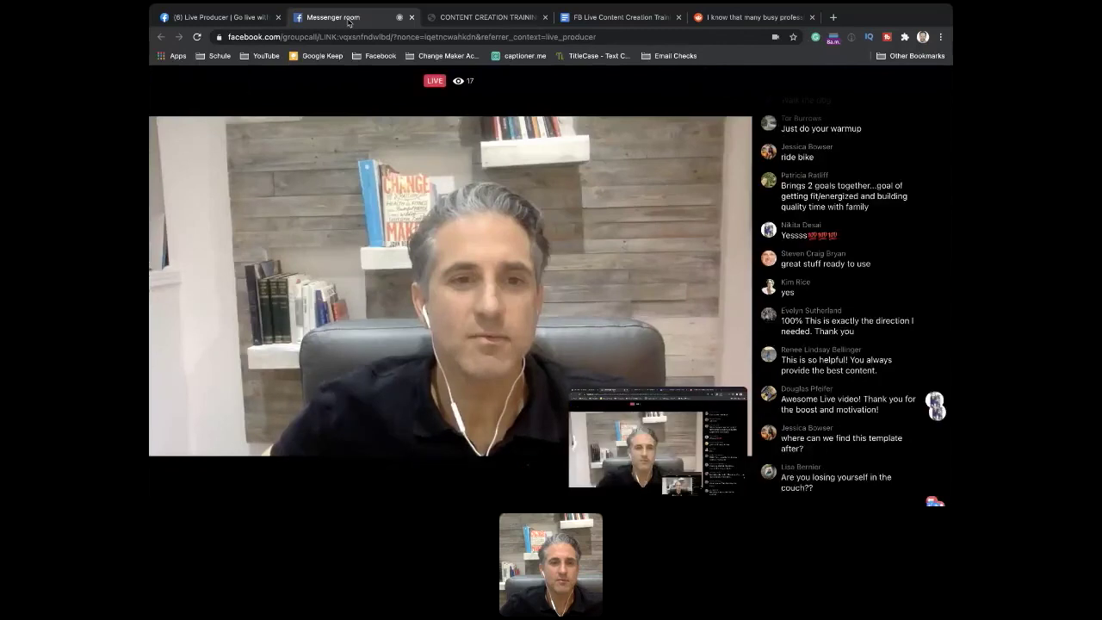
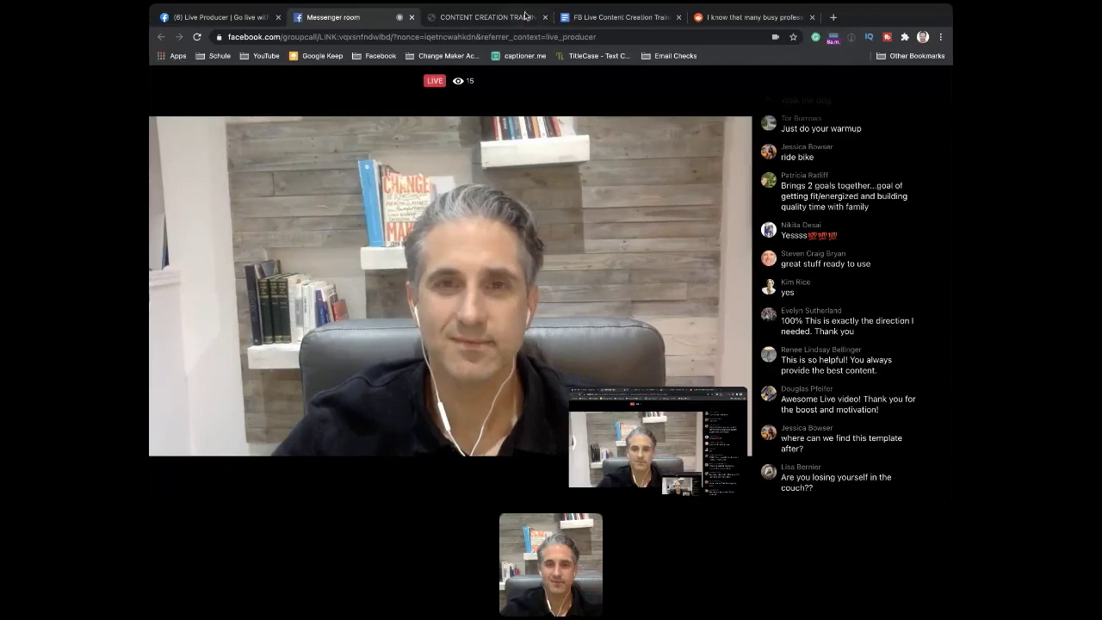
left_click(603, 19)
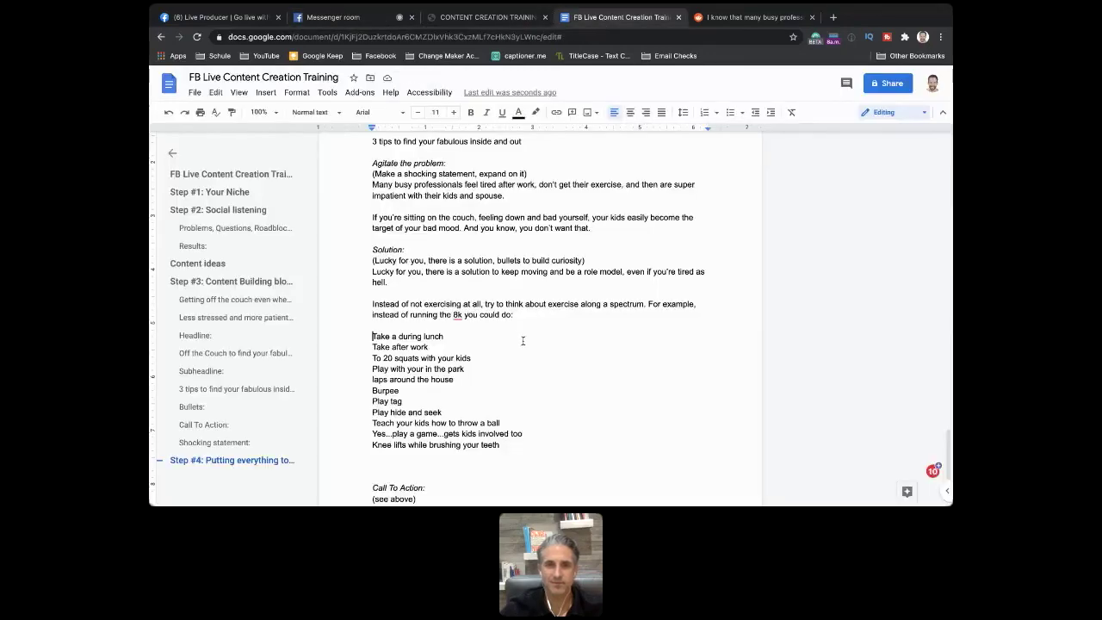
Step: Copy the text from "Changing your inside" through "You feel like a superhero around kids" in the Bullets section and paste it below Step #4's exercise list
scroll(524, 340, "down", 2)
scroll(522, 341, "up", 10)
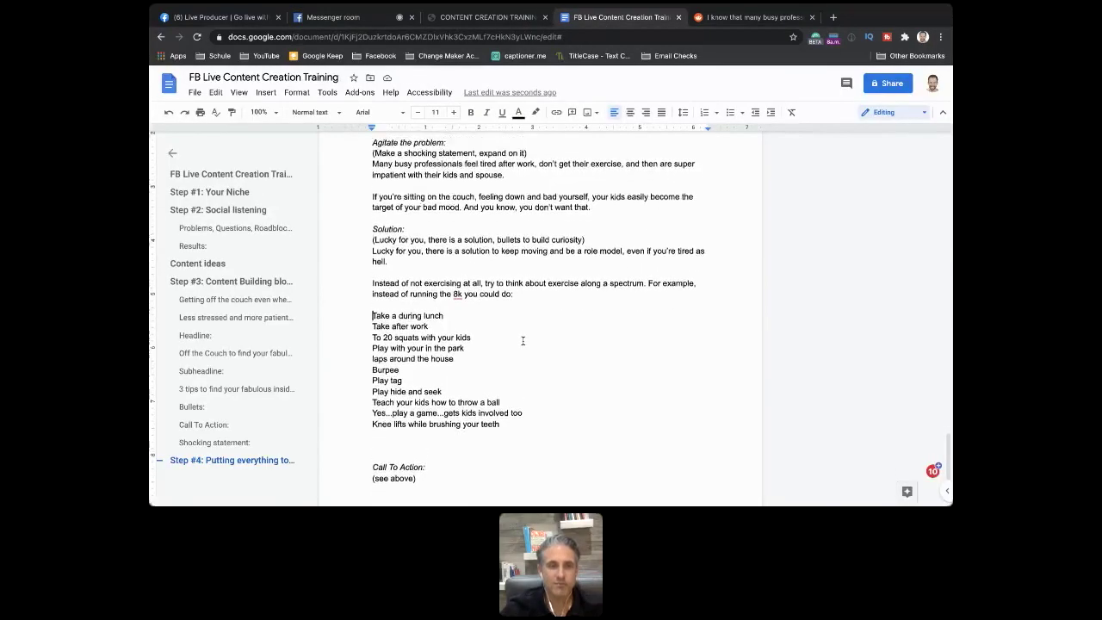
scroll(523, 341, "up", 1)
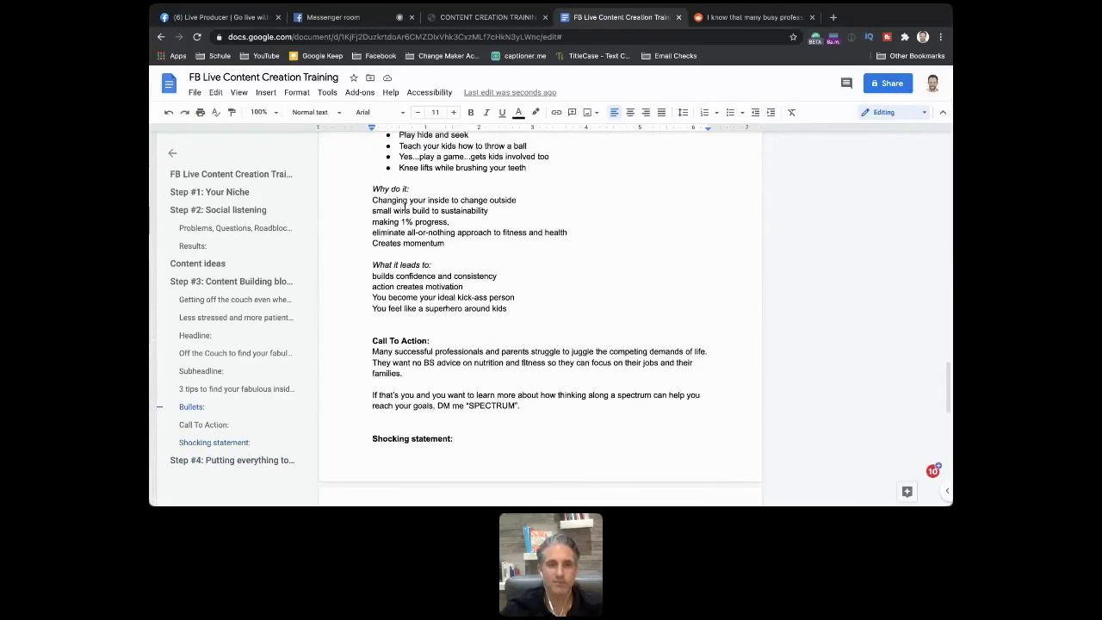
left_click(510, 313, "shift")
key("ctrl+c")
scroll(510, 312, "down", 3)
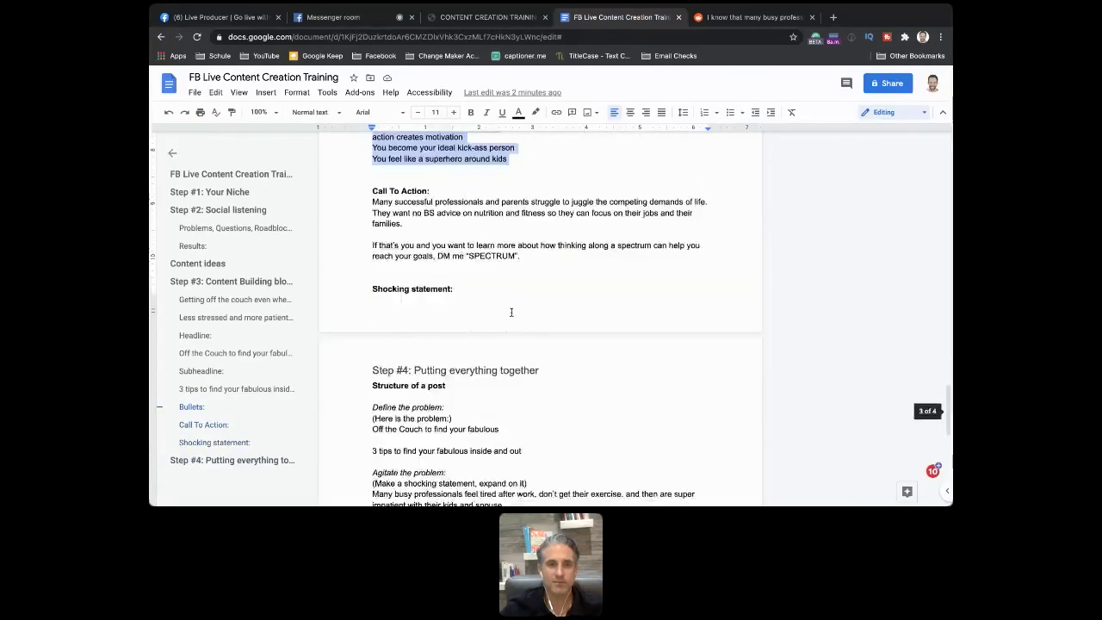
scroll(510, 313, "up", 6)
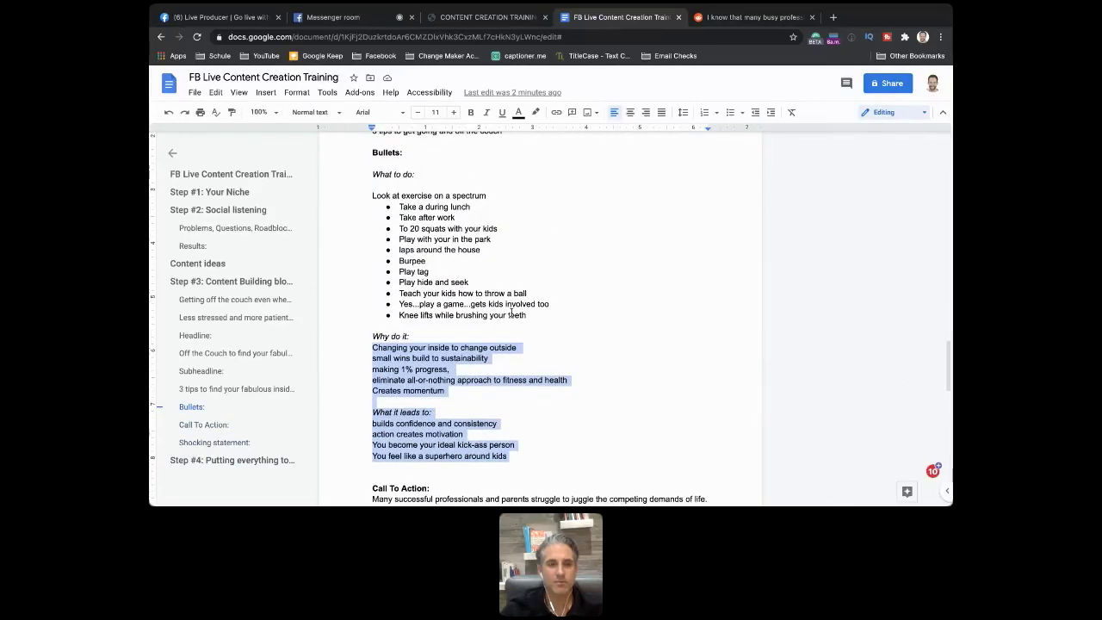
scroll(510, 312, "down", 10)
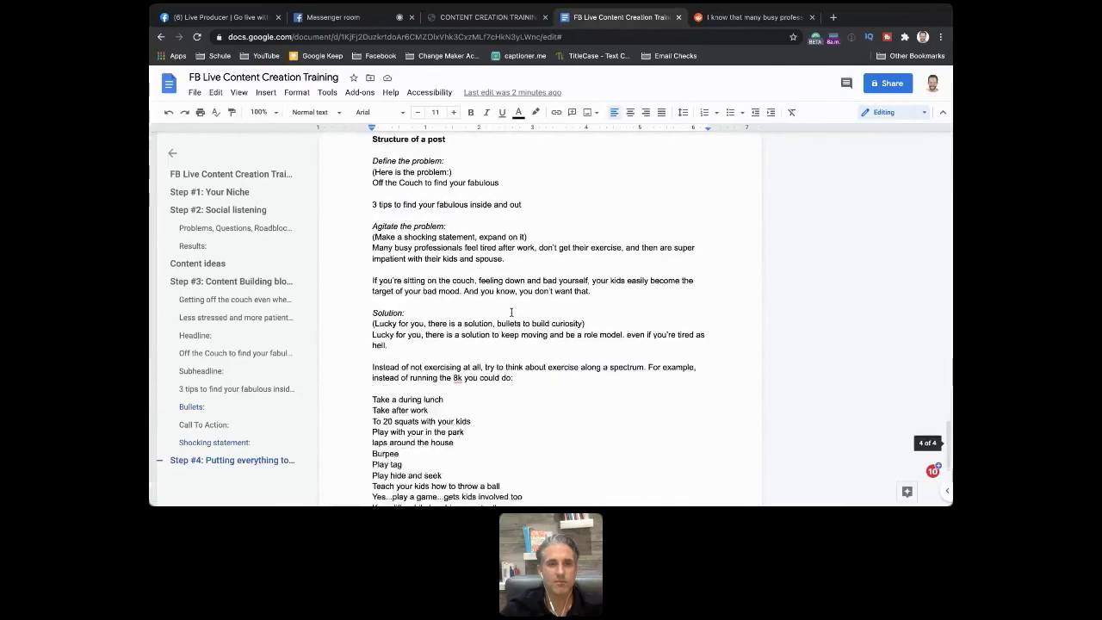
scroll(511, 312, "down", 2)
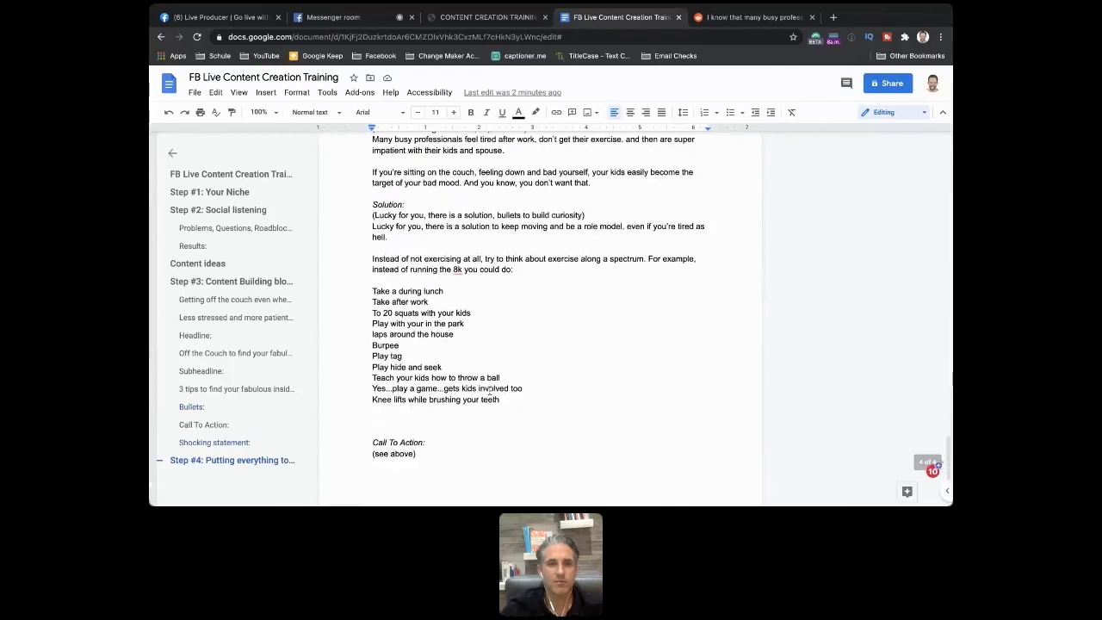
left_click(392, 420)
key("ctrl+v")
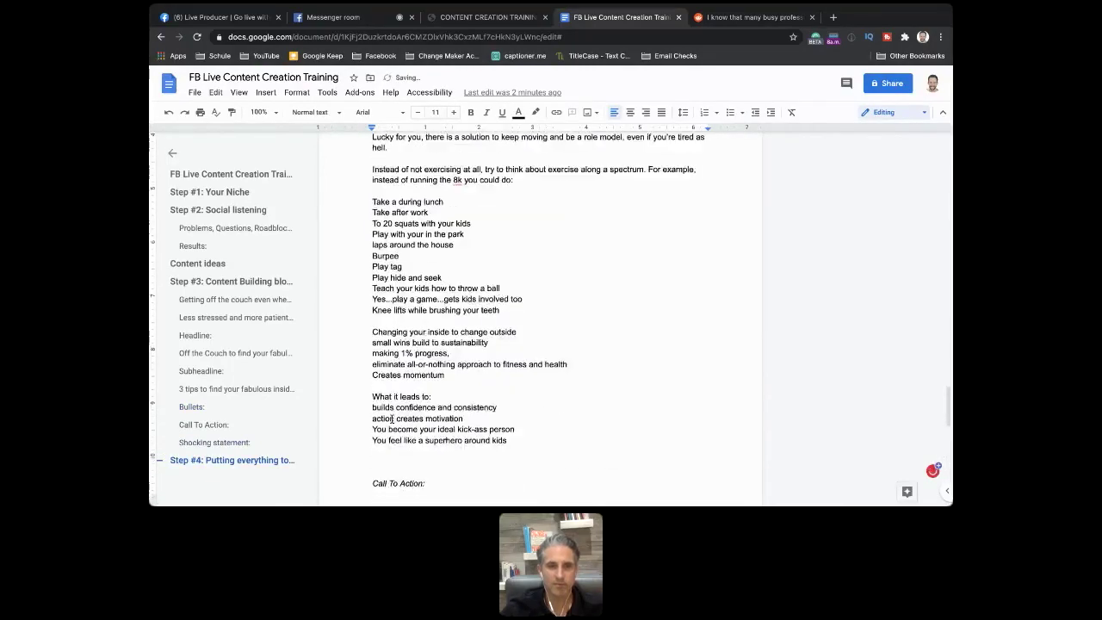
scroll(392, 419, "down", 1)
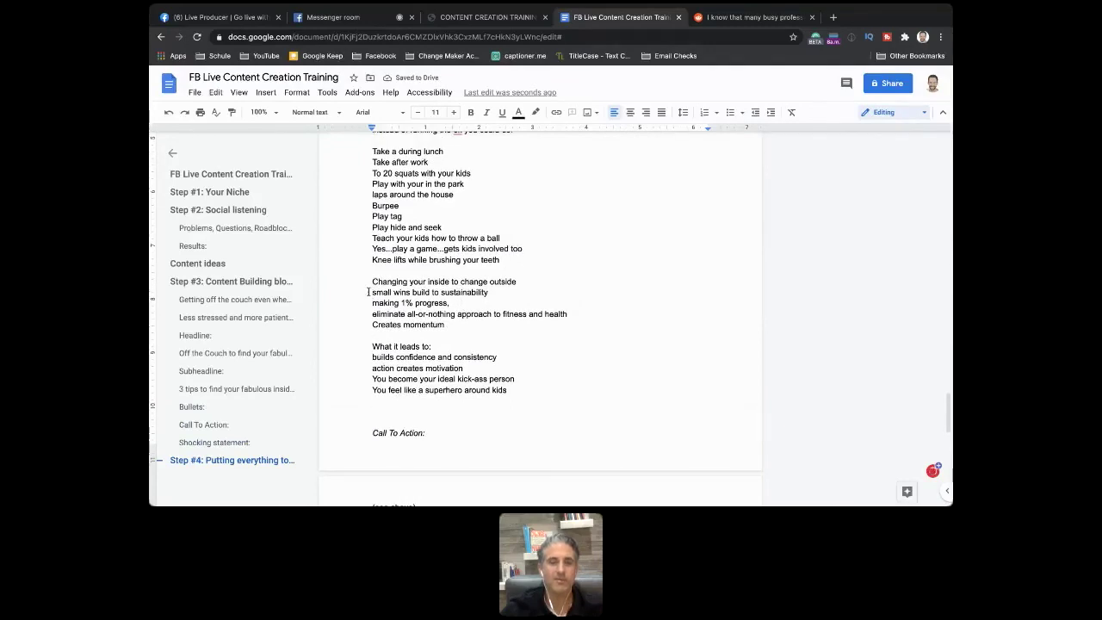
Step: Join "small wins build to sustainability" to the pasted line "Changing your inside to change outside", separating the two with a comma
left_click(369, 292)
key("BackSpace")
type(",")
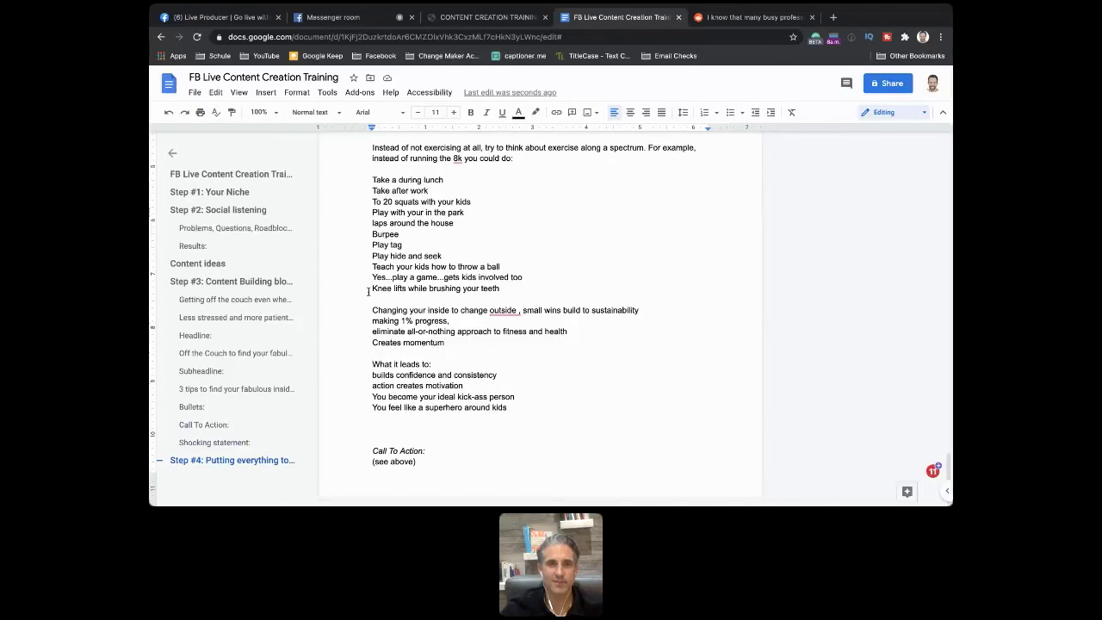
key("BackSpace")
key("BackSpace")
key("BackSpace")
type(",")
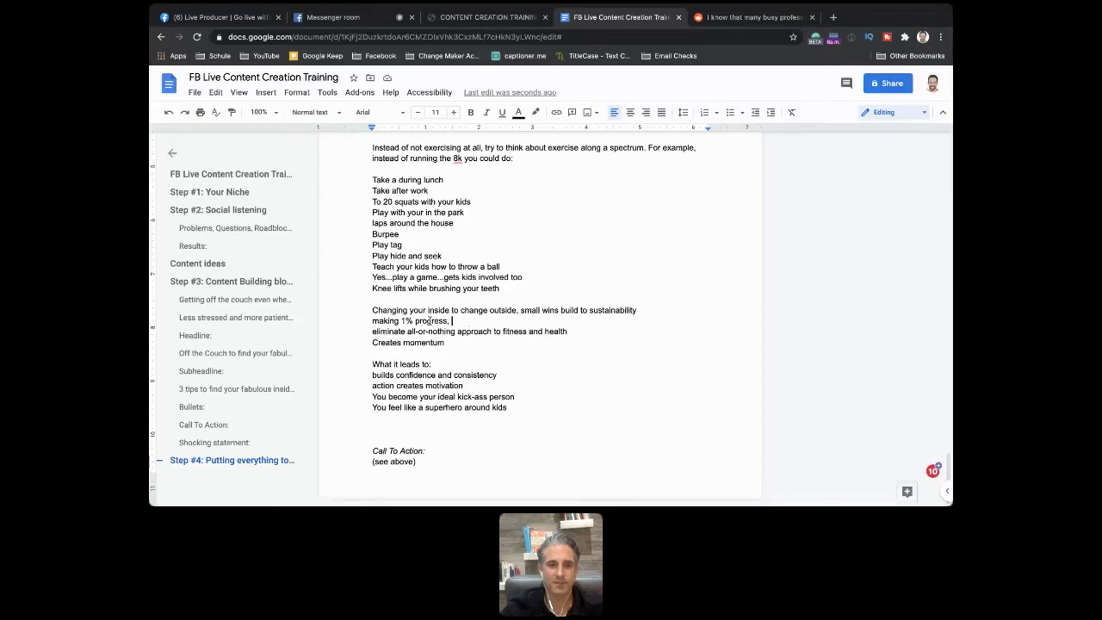
Step: Start a paragraph below the exercise list with "Because getting some movement in means," and move "eliminate all-or-nothing approach to fitness and health" into it
left_click_drag(374, 313, 449, 321)
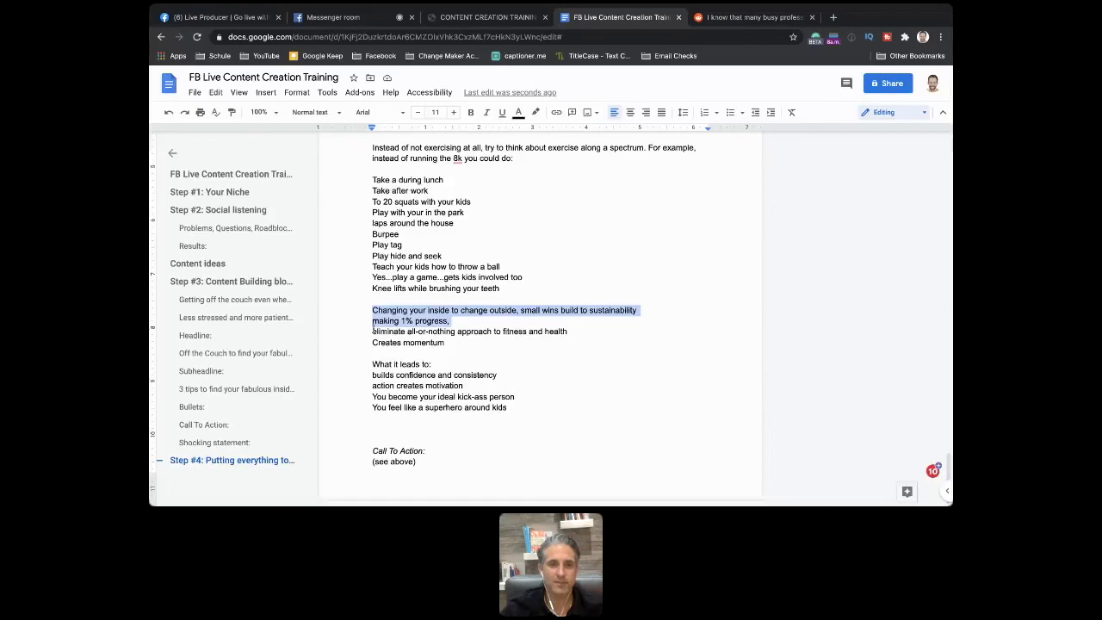
left_click(373, 331)
left_click(567, 331, "shift")
key("BackSpace")
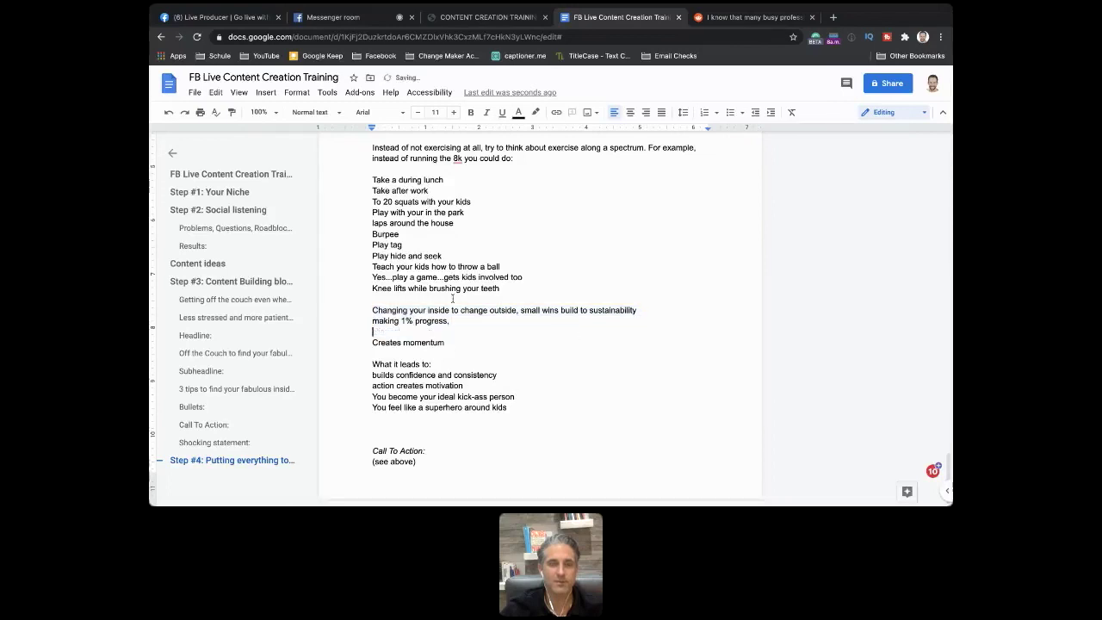
left_click(426, 300)
key("Return")
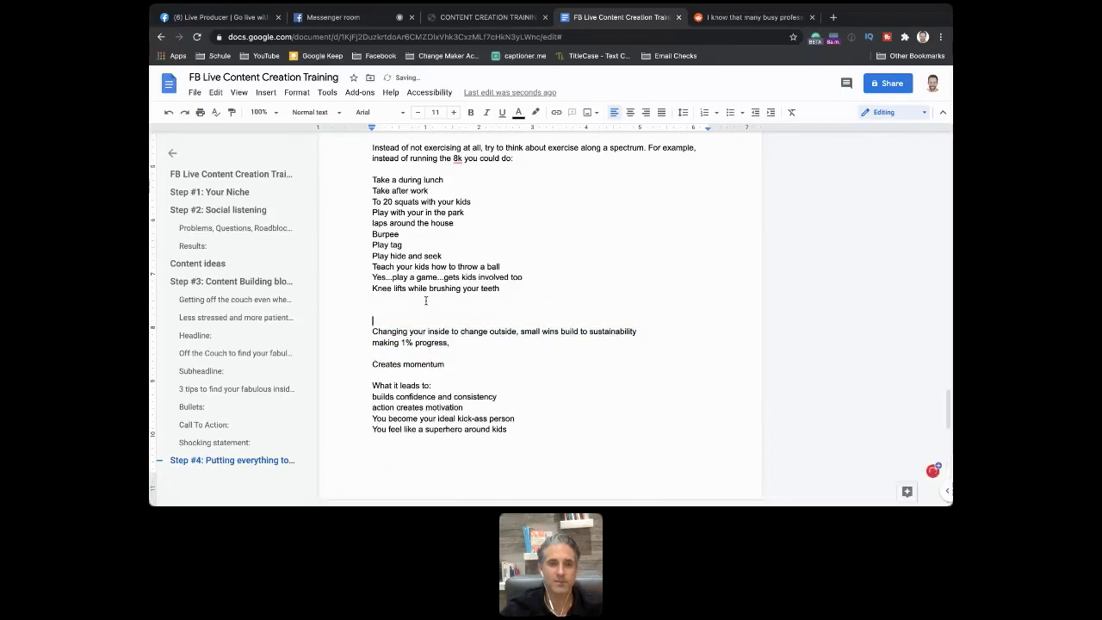
type("Because getting some movem")
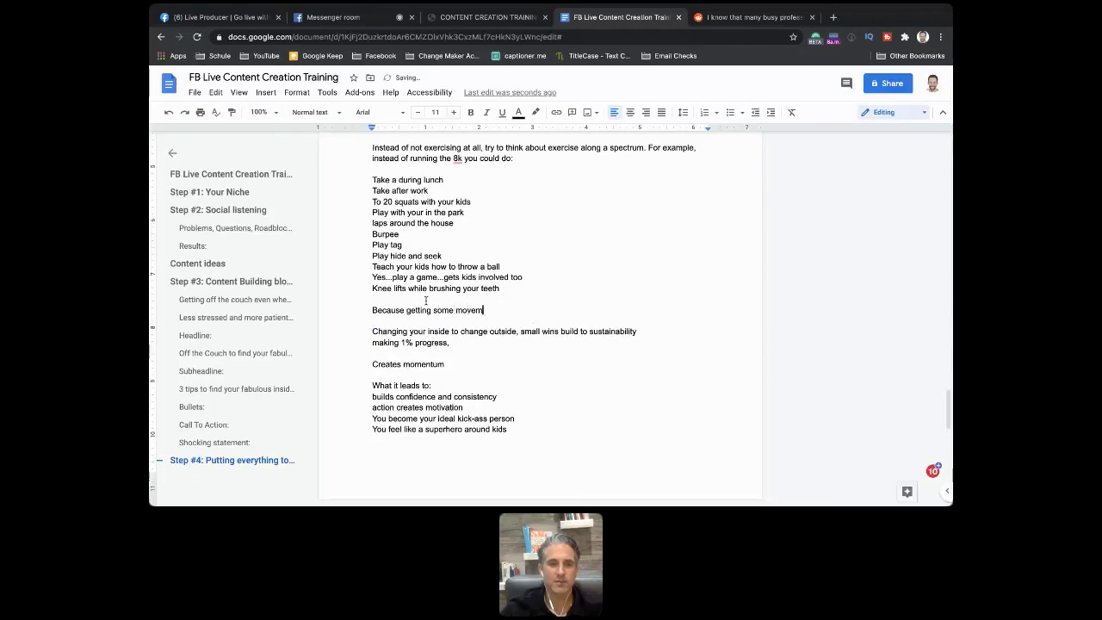
type("ent in means, eliminate all-or-nothing approach to fitness and health")
Step: Reword the end of the "Because getting some movement in means" sentence to "you eliminate all-or-nothing thinking", without the fitness and health part
left_click(534, 310)
key("BackSpace")
key("BackSpace")
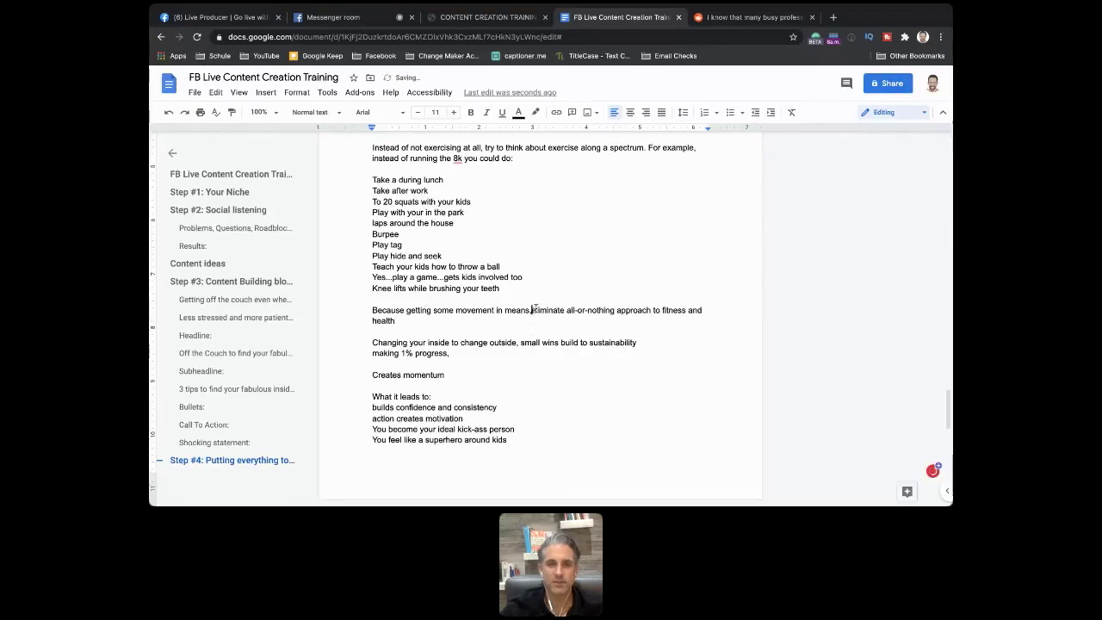
mouse_move(532, 309)
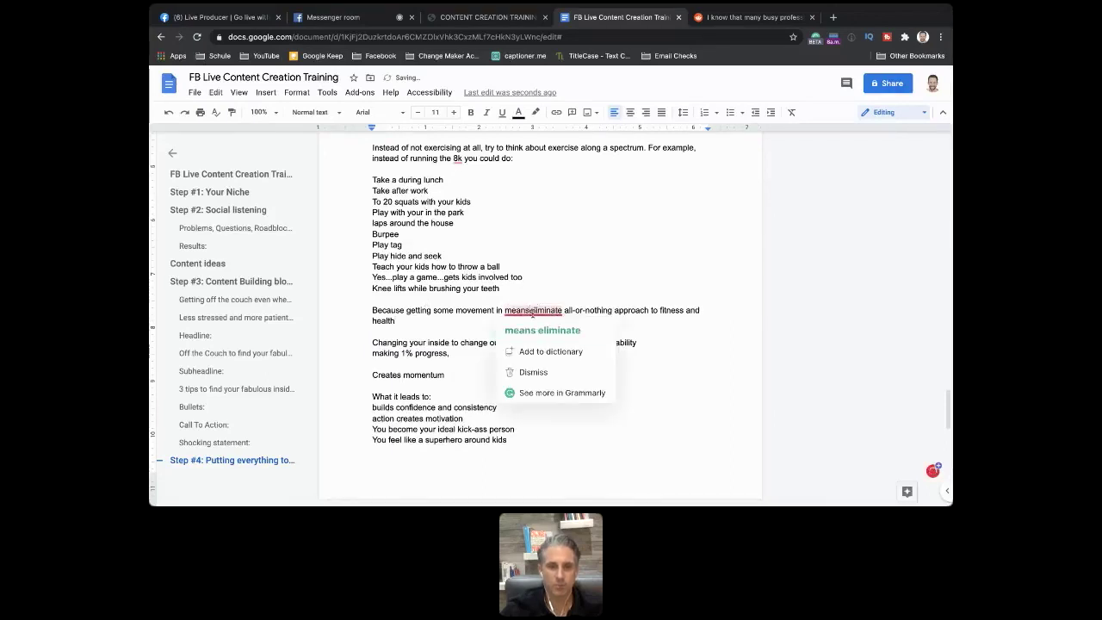
type("you")
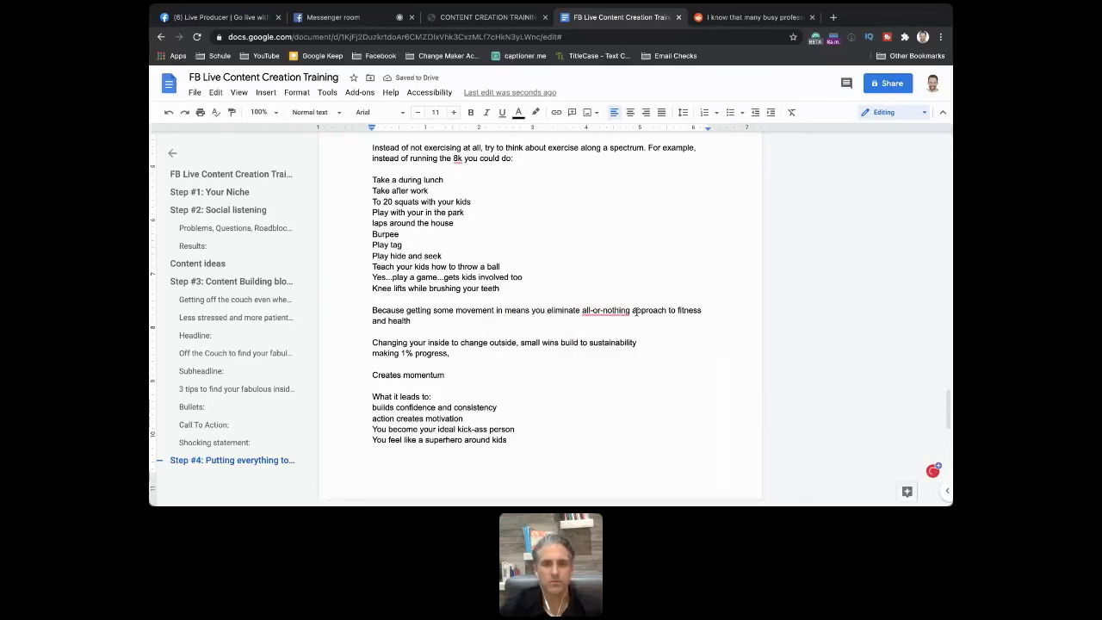
double_click(646, 310)
type("thinking")
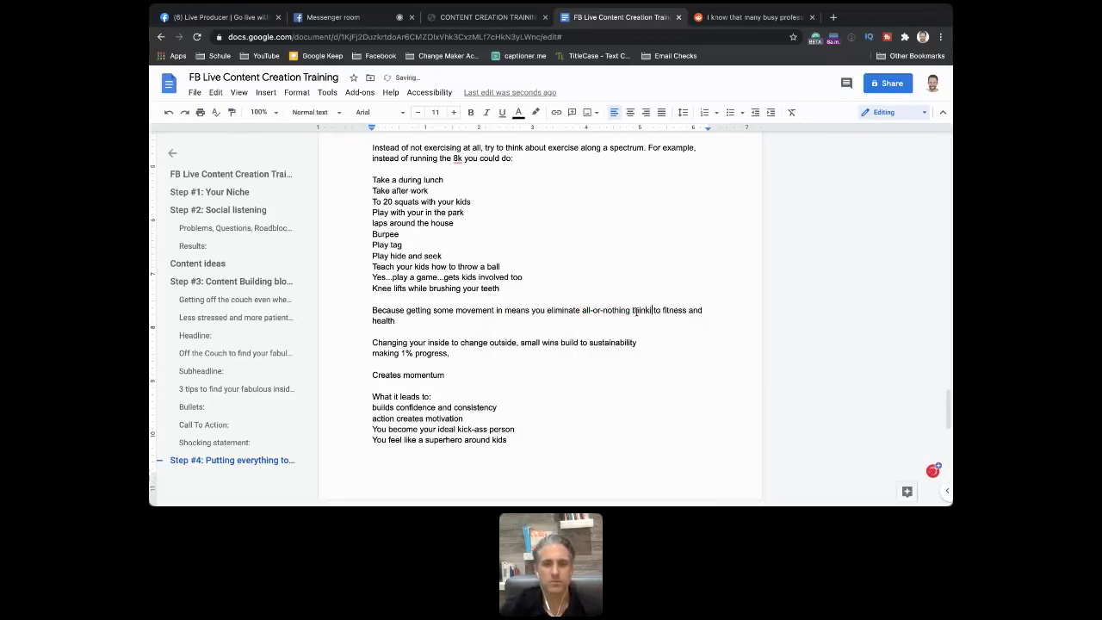
key("shift+Down")
key("BackSpace")
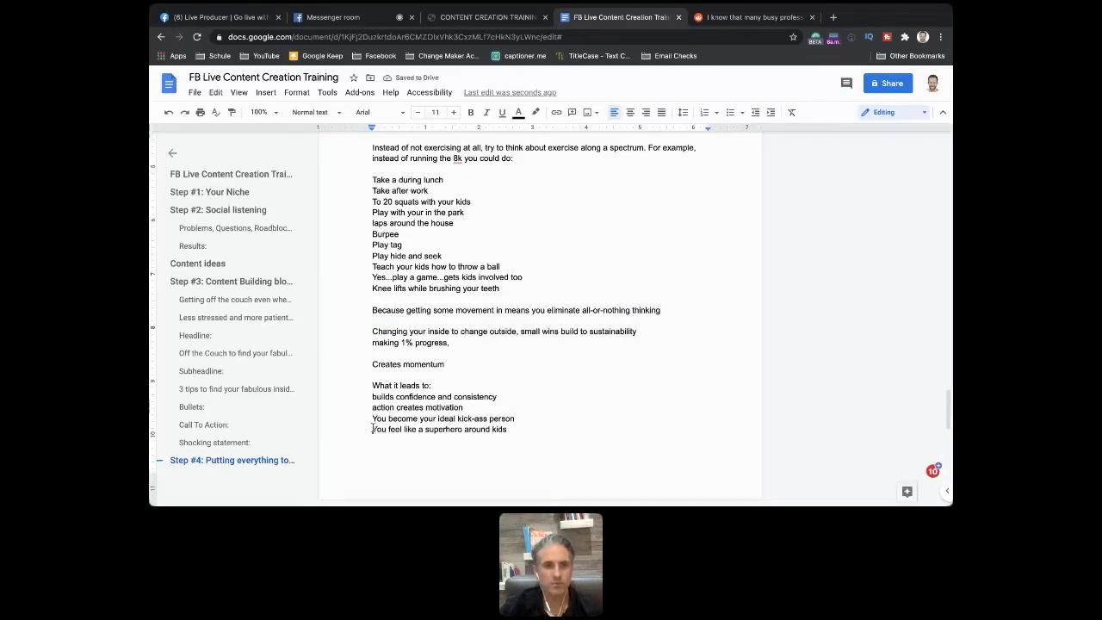
Step: Move the line "You feel like a superhero around kids" to the end of the "all-or-nothing thinking" sentence
triple_click(508, 428)
key("ctrl+c")
key("BackSpace")
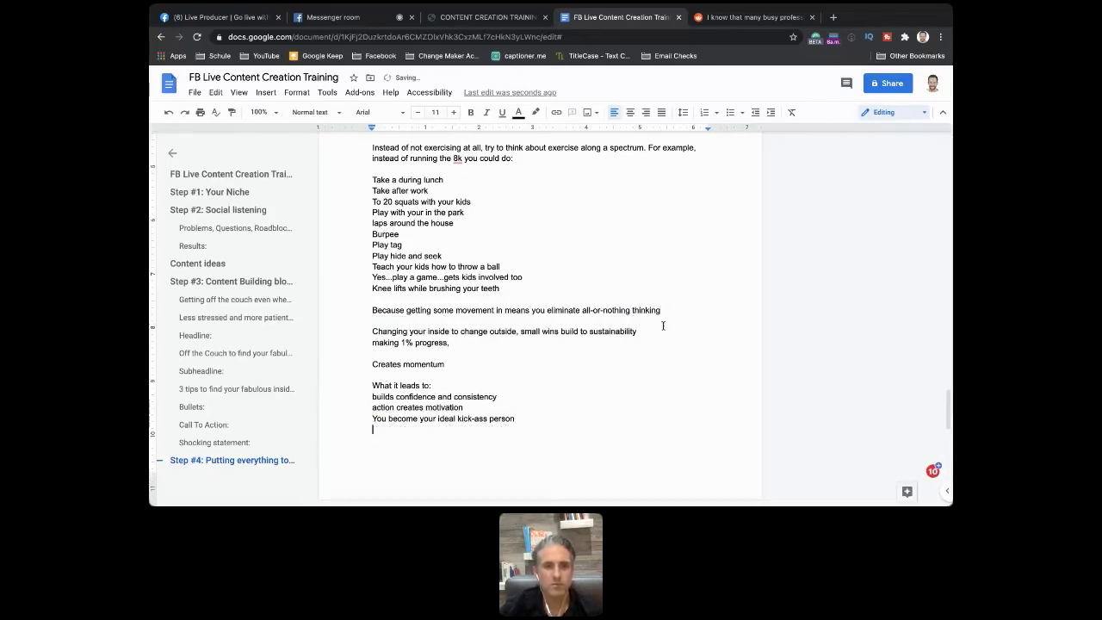
left_click(670, 309)
key("ctrl+v")
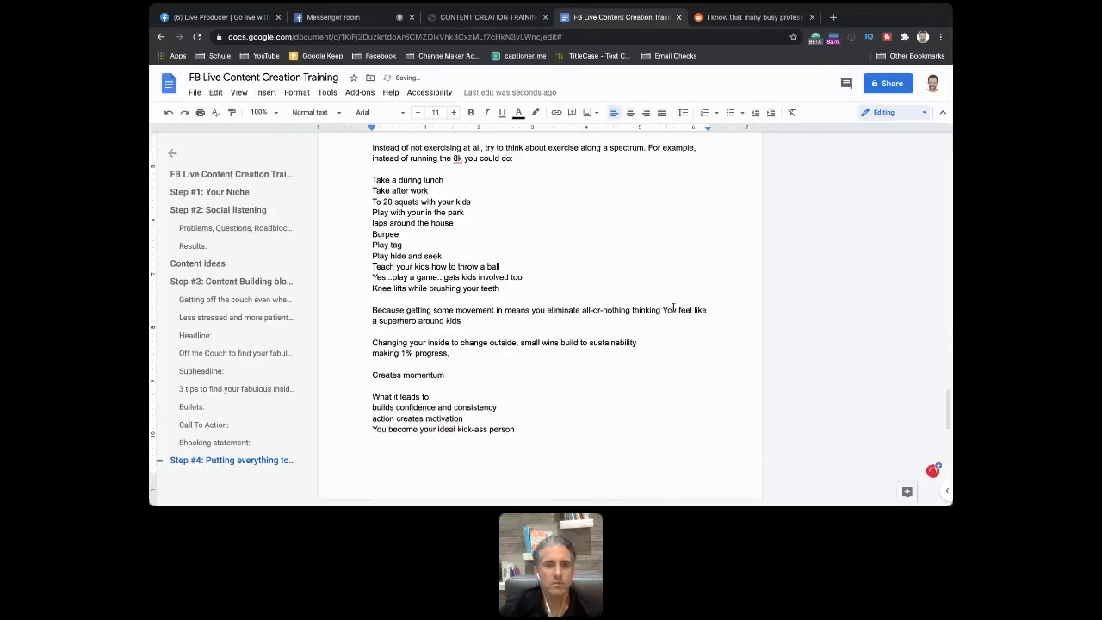
Step: Replace "You feel like a" in the moved phrase with "and your will think you are"
type("and")
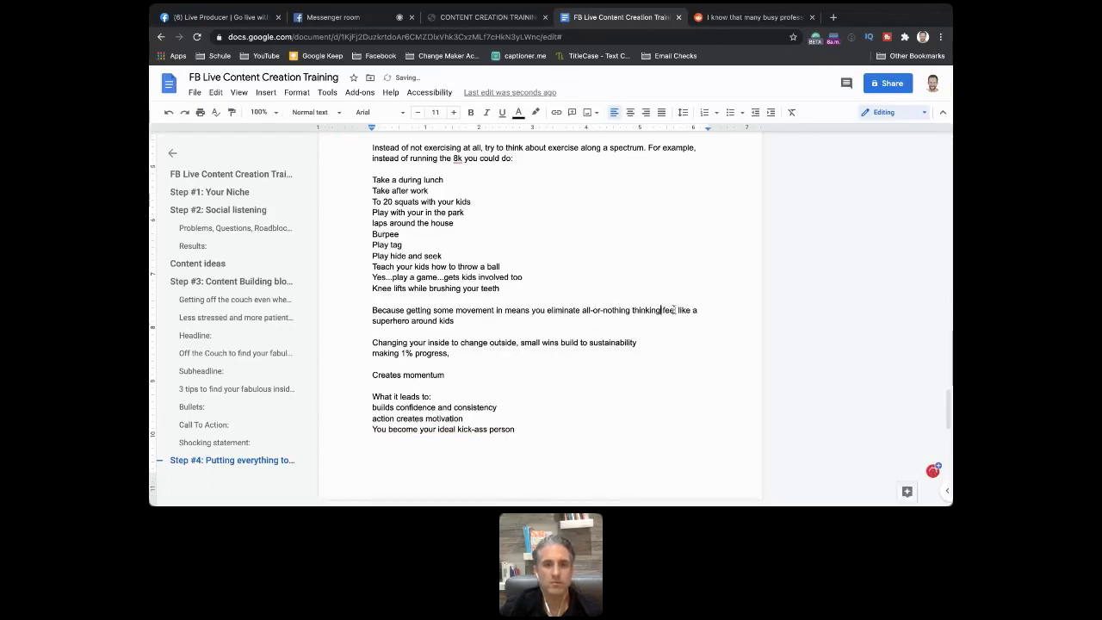
key("Left")
key("Left")
key("Left")
key("Right")
key("Right")
key("Right")
type("yo")
type("ur")
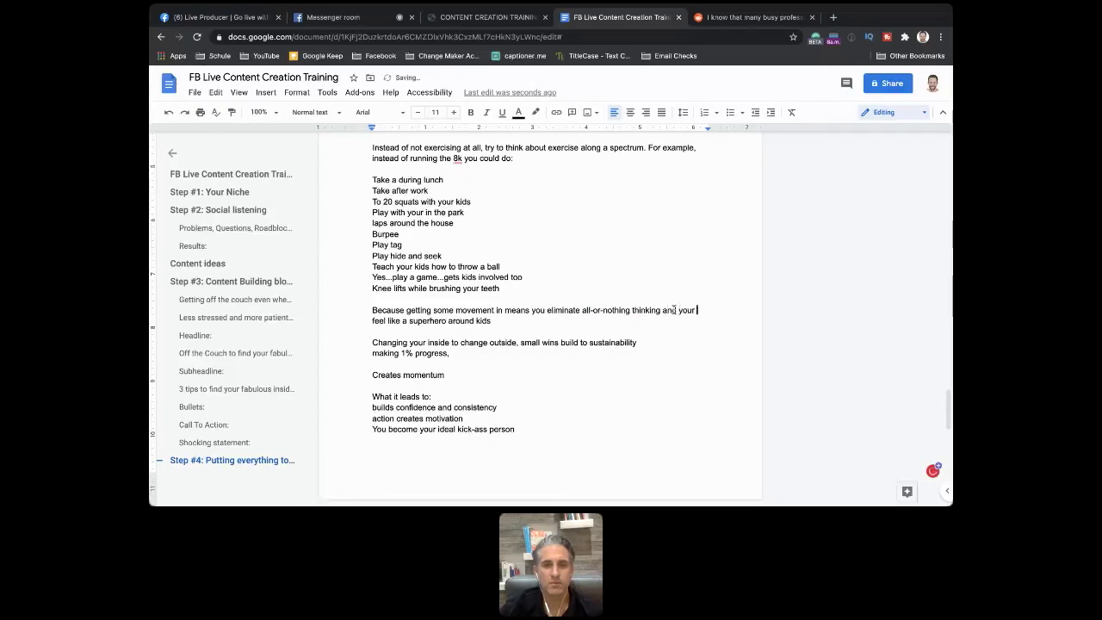
type(" will think")
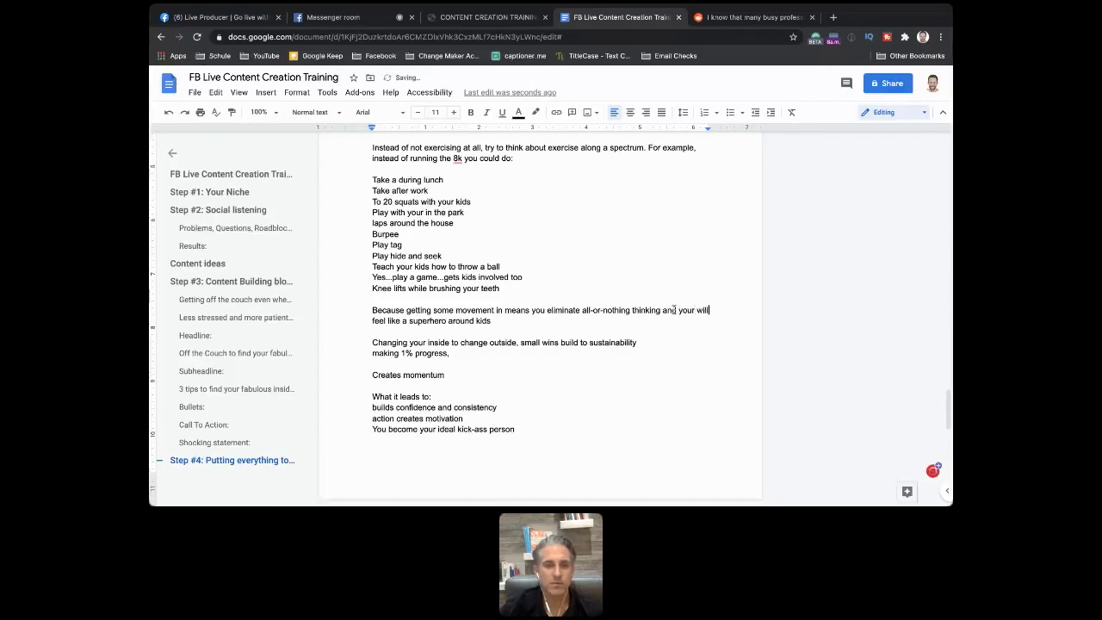
key("alt+shift+Right")
key("alt+shift+Right")
key("alt+shift+Right")
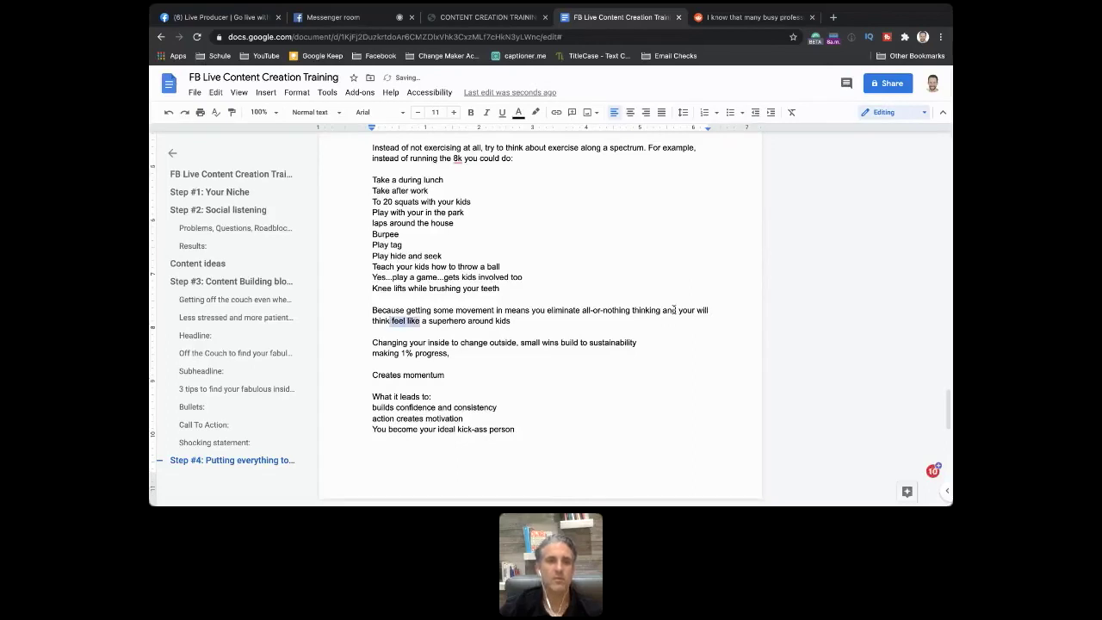
type("you are")
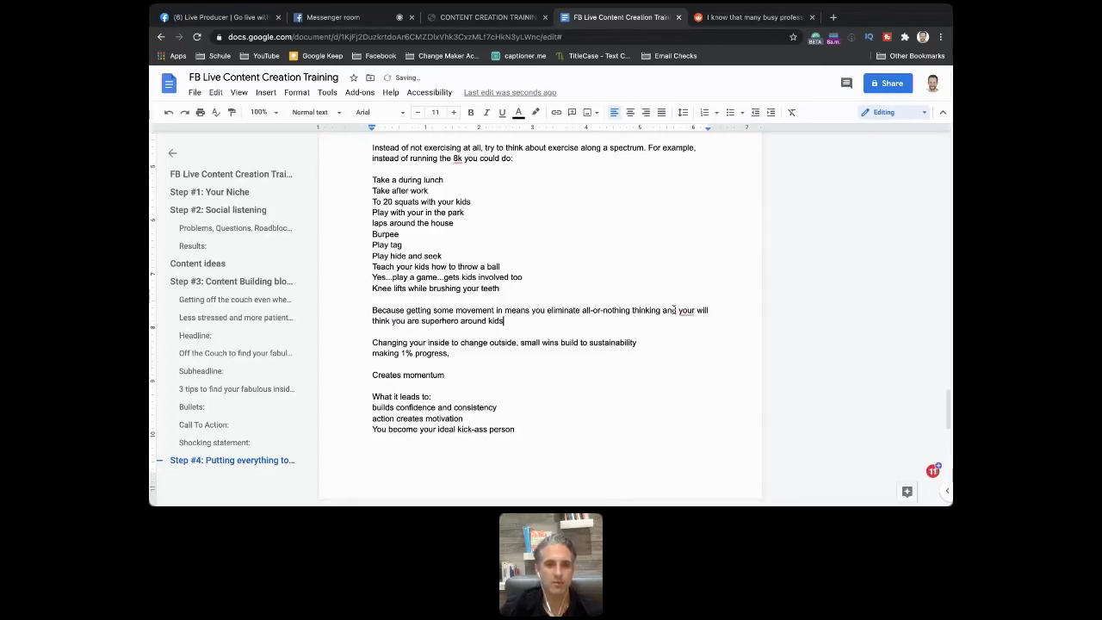
Step: End the sentence with "superhero." and accept the Grammarly corrections "you" and "a superhero"
key("alt+BackSpace")
key("alt+BackSpace")
key("alt+BackSpace")
type("superhero.")
mouse_move(686, 312)
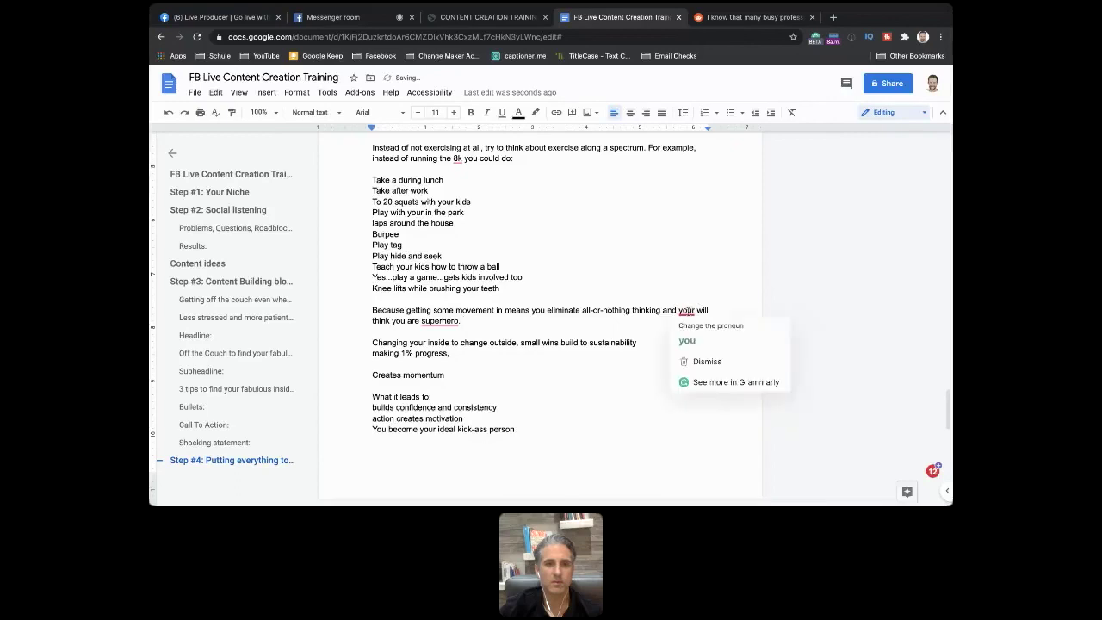
left_click(687, 340)
mouse_move(441, 329)
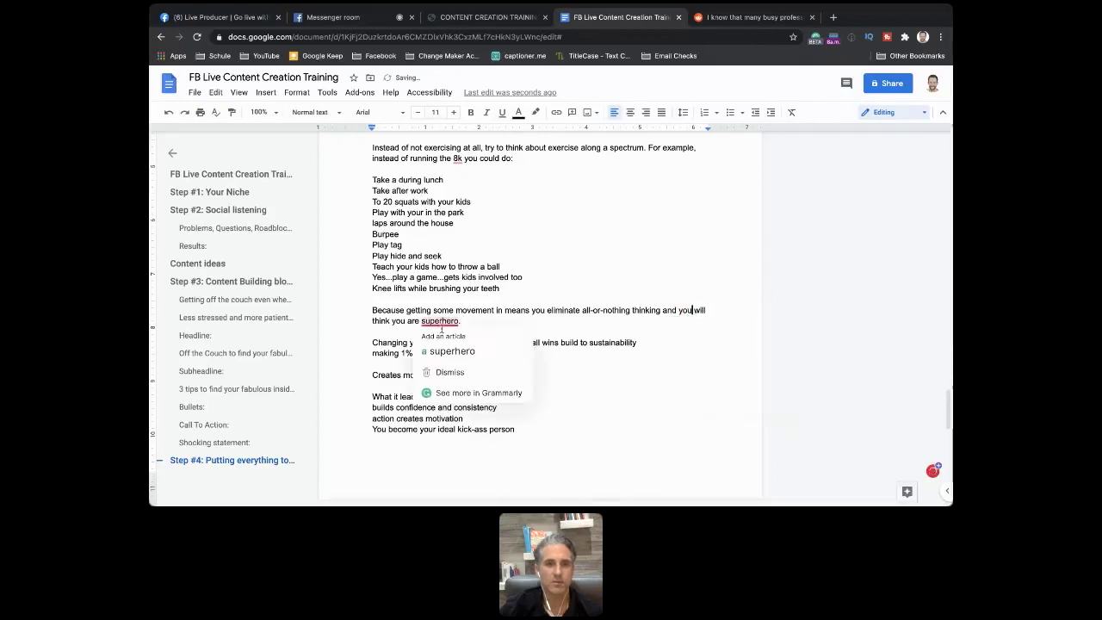
left_click(451, 351)
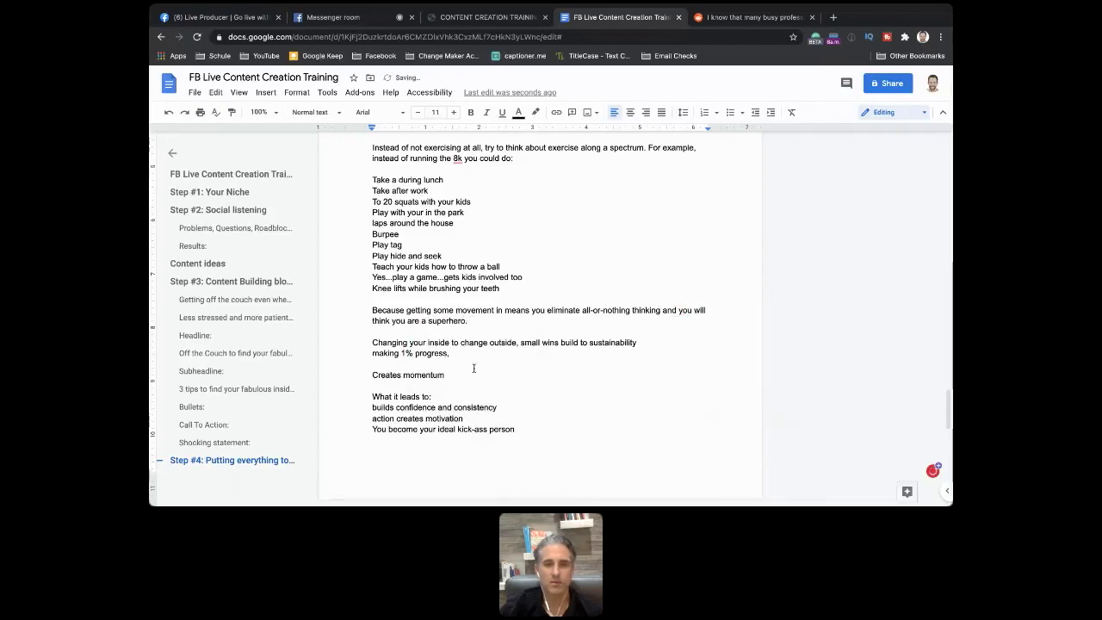
Step: Delete the leftover pasted lines from "Changing your inside" to "ideal kick-ass person" and the extra blank lines above Call To Action
scroll(474, 369, "down", 1)
left_click(515, 421)
left_click(371, 334, "shift")
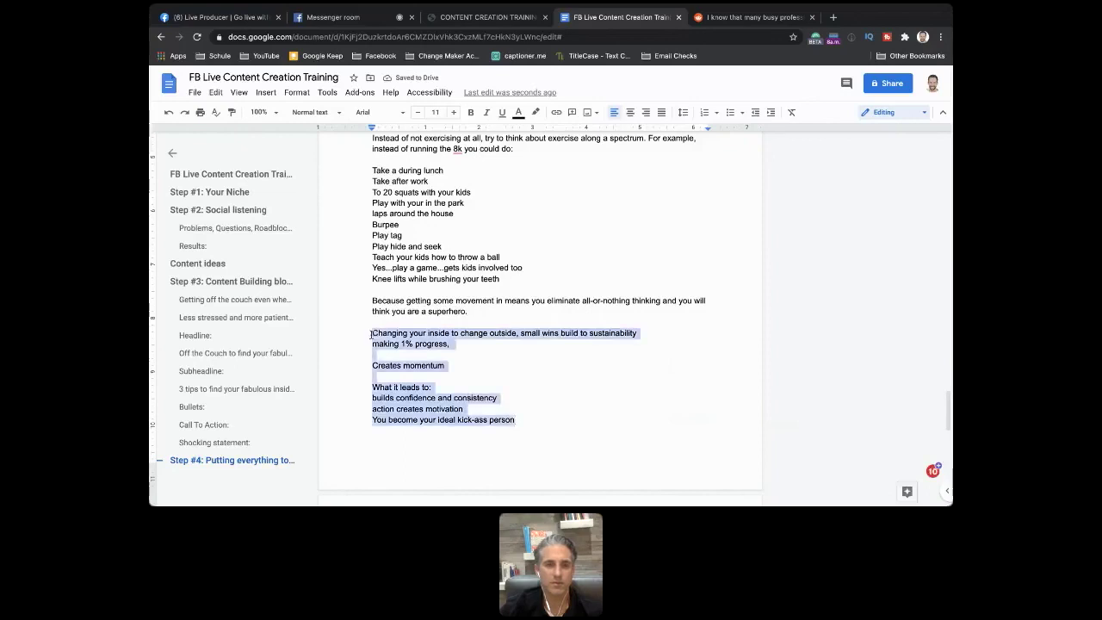
key("BackSpace")
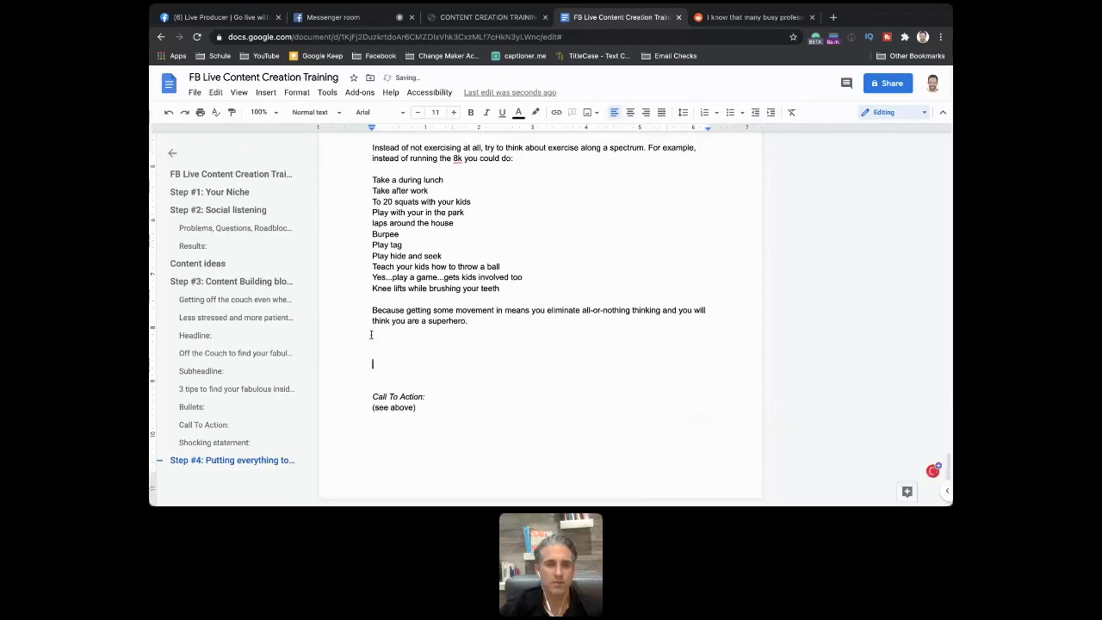
key("Down")
key("Down")
key("BackSpace")
key("BackSpace")
key("BackSpace")
key("BackSpace")
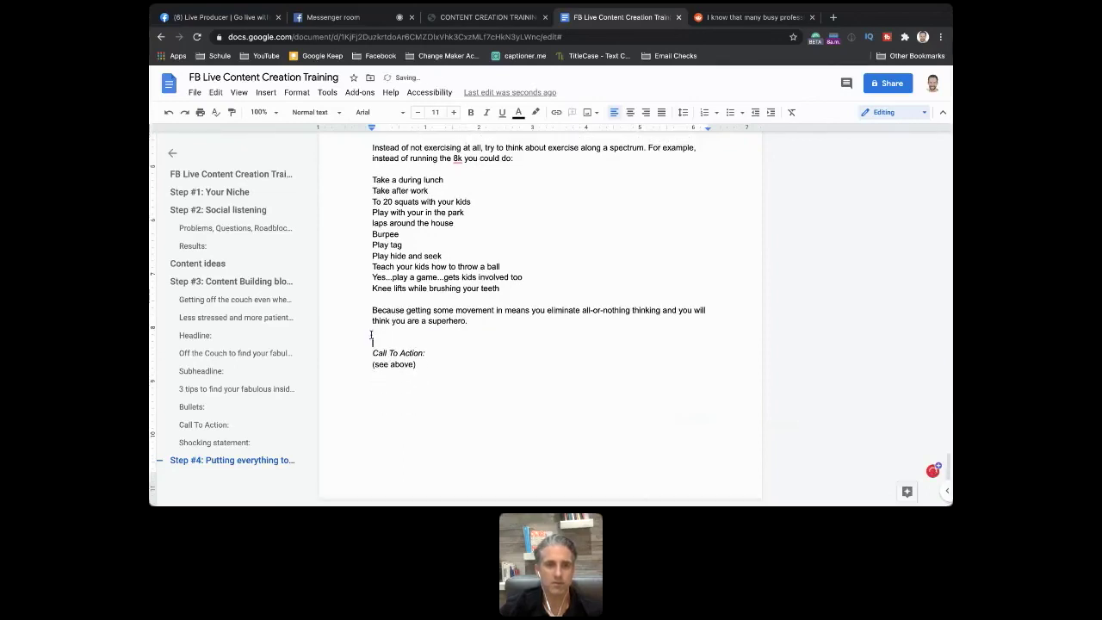
scroll(371, 336, "up", 5)
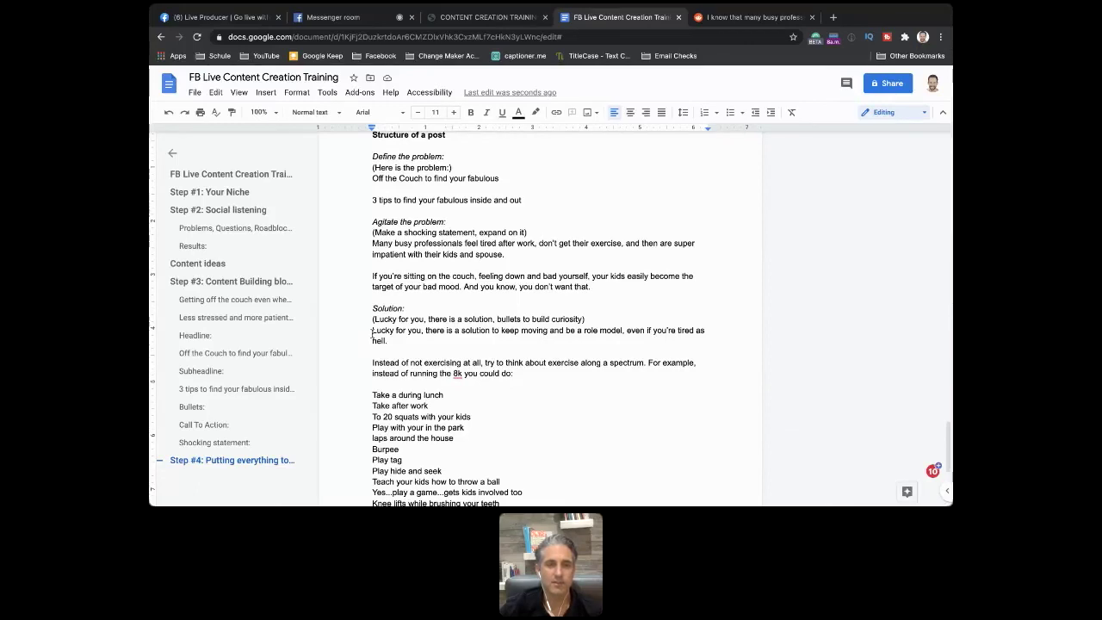
scroll(372, 333, "down", 3)
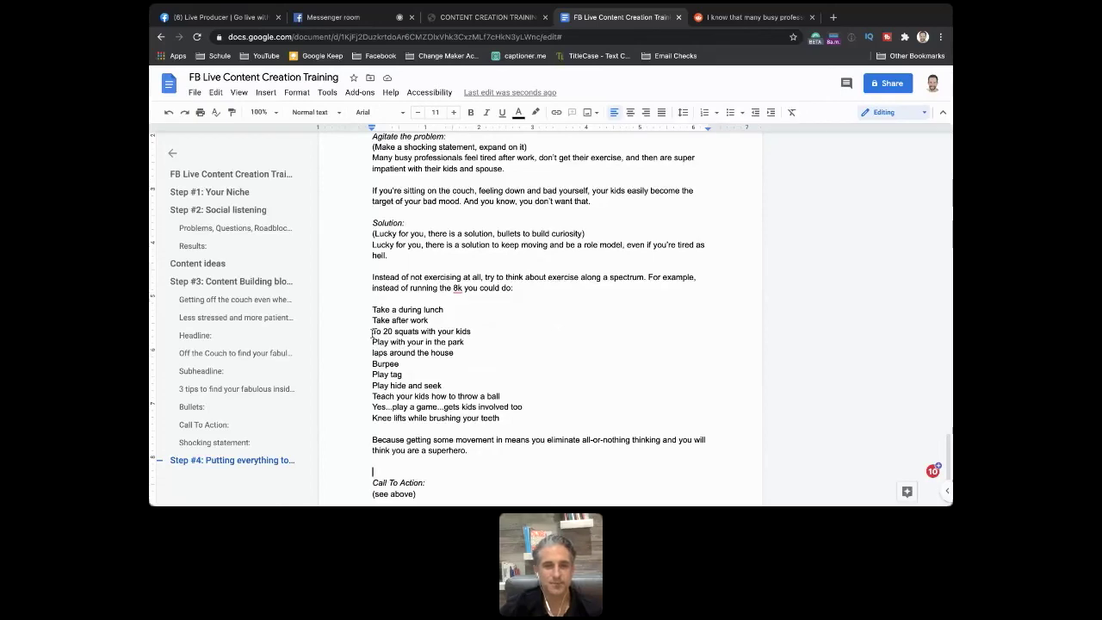
scroll(372, 334, "down", 3)
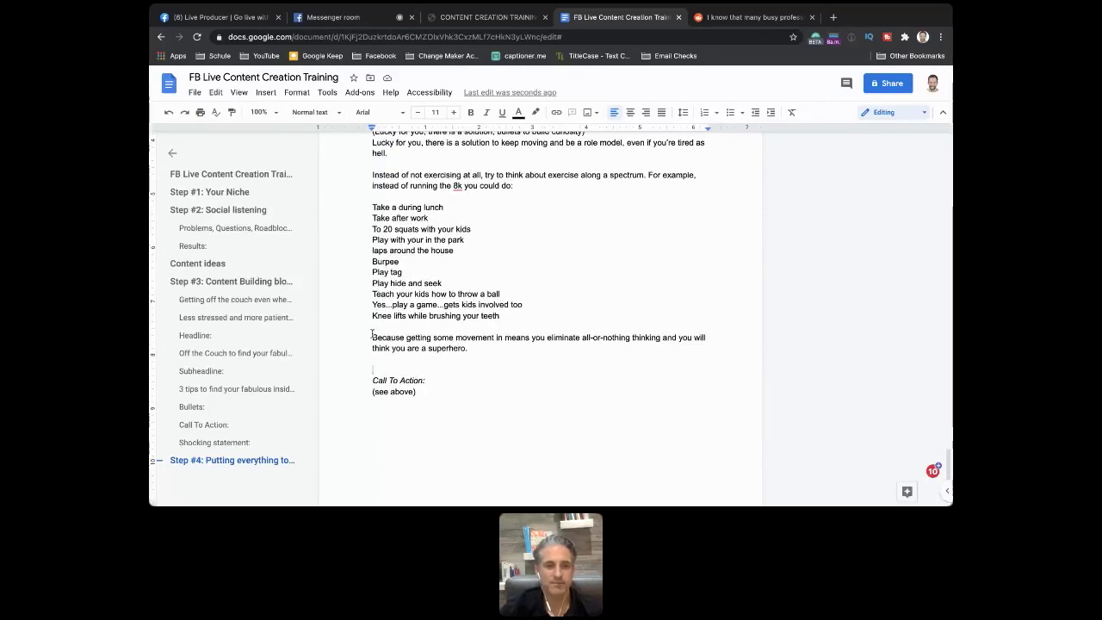
Step: Retype the Call To Action heading at the end of the Step #4 post as "Call to action:"
scroll(372, 335, "down", 1)
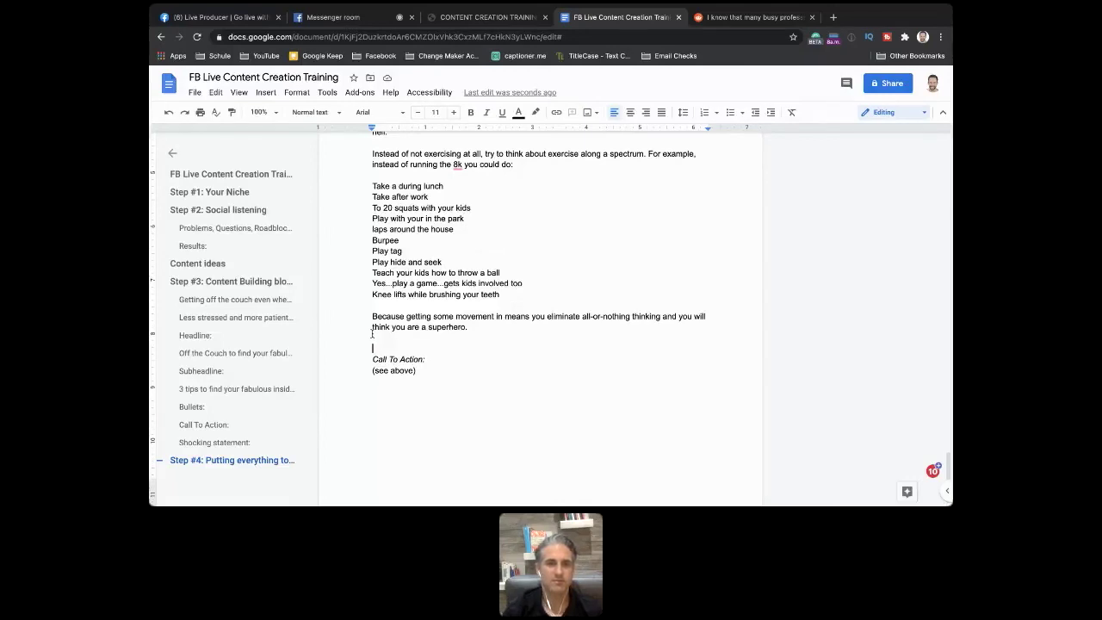
scroll(372, 334, "up", 2)
scroll(372, 335, "up", 1)
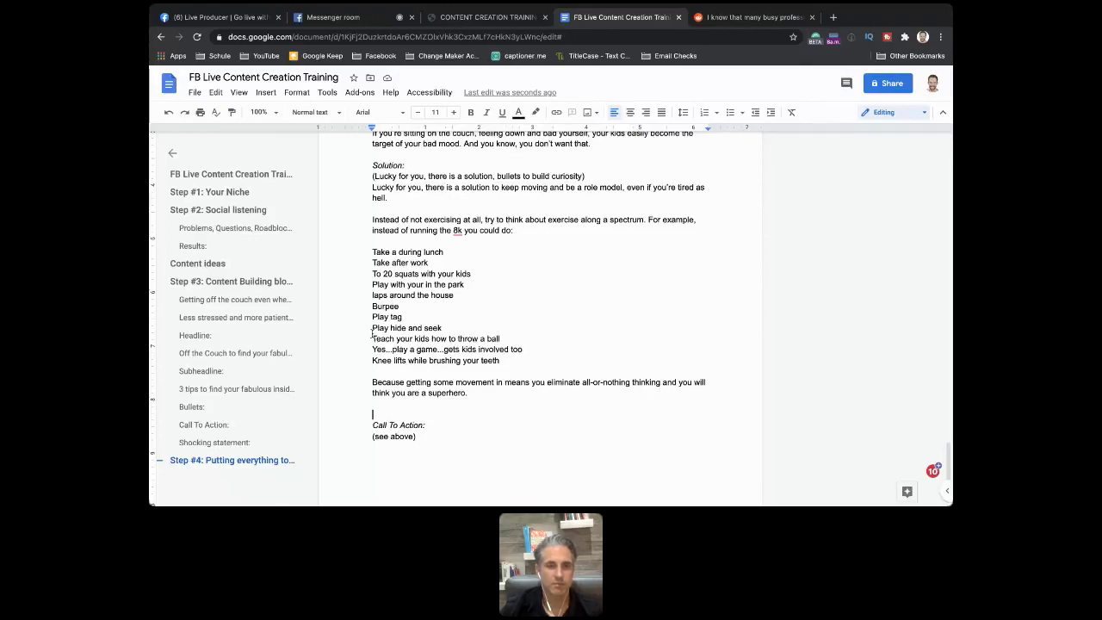
left_click(430, 428)
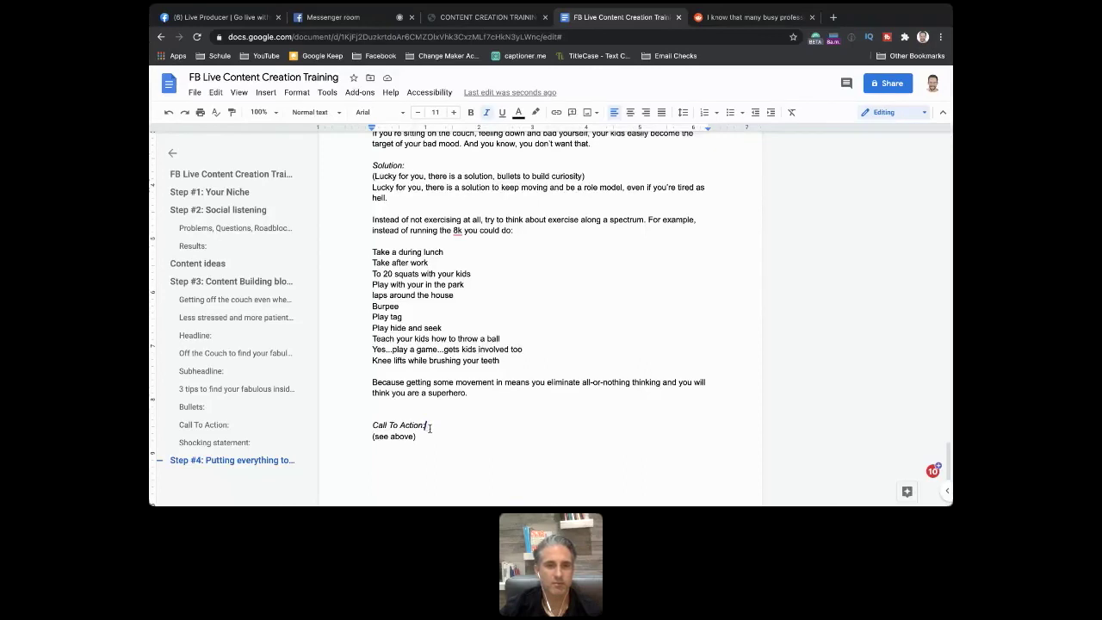
key("super+BackSpace")
type("Call to a")
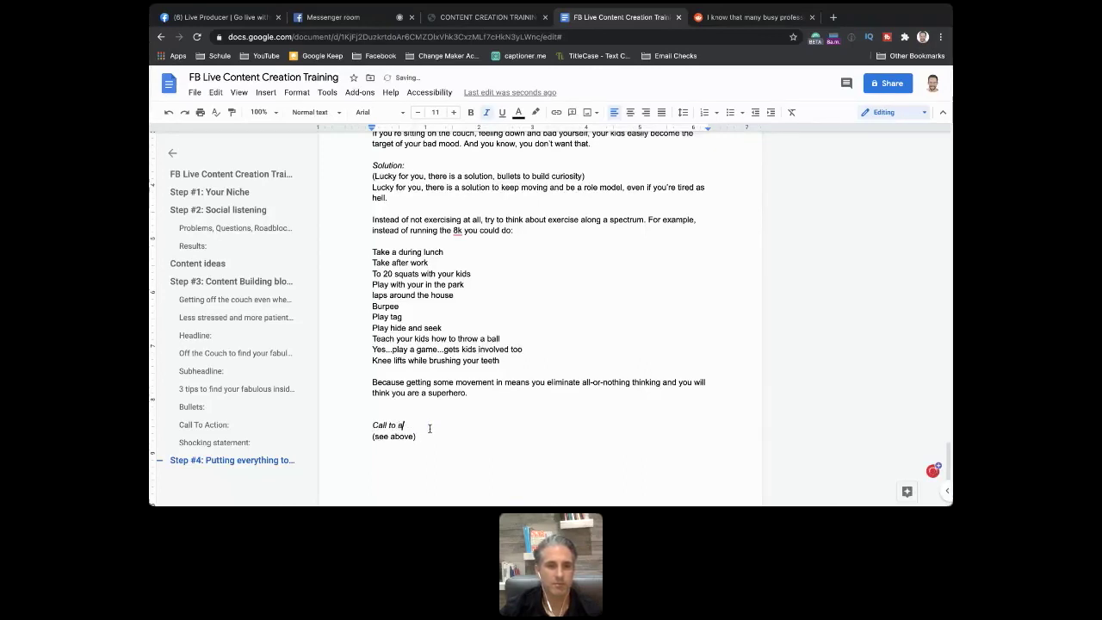
type("ction:")
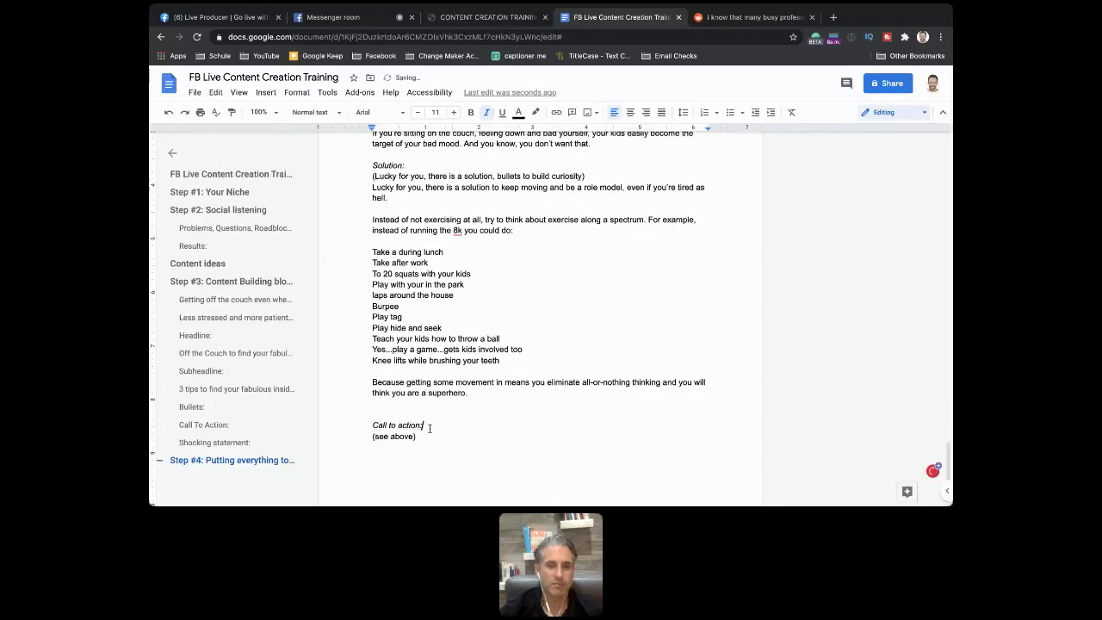
Step: Copy the two Call To Action paragraphs from Step #3 and paste them over "(see above)" in the Step #4 post
scroll(429, 428, "up", 5)
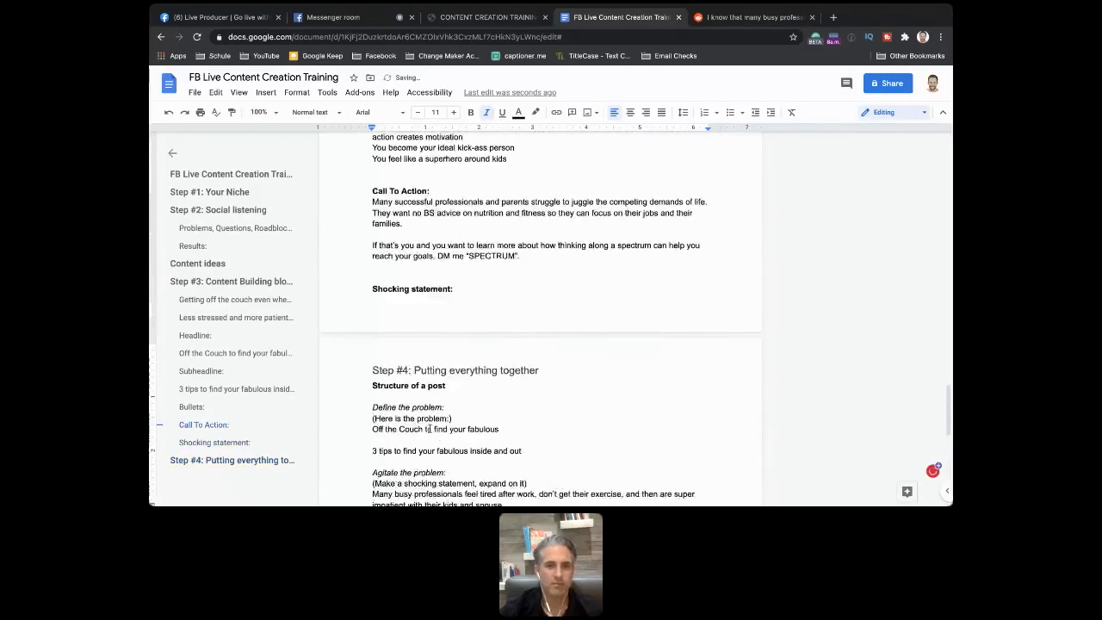
scroll(428, 428, "up", 1)
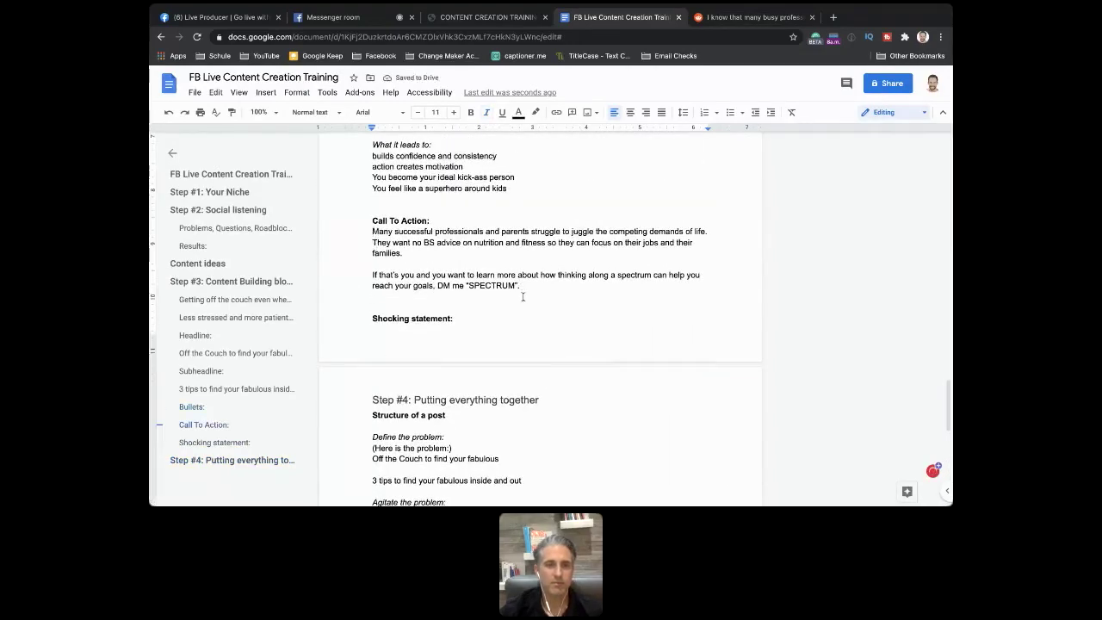
left_click_drag(522, 291, 371, 229)
key("ctrl+c")
scroll(522, 287, "down", 10)
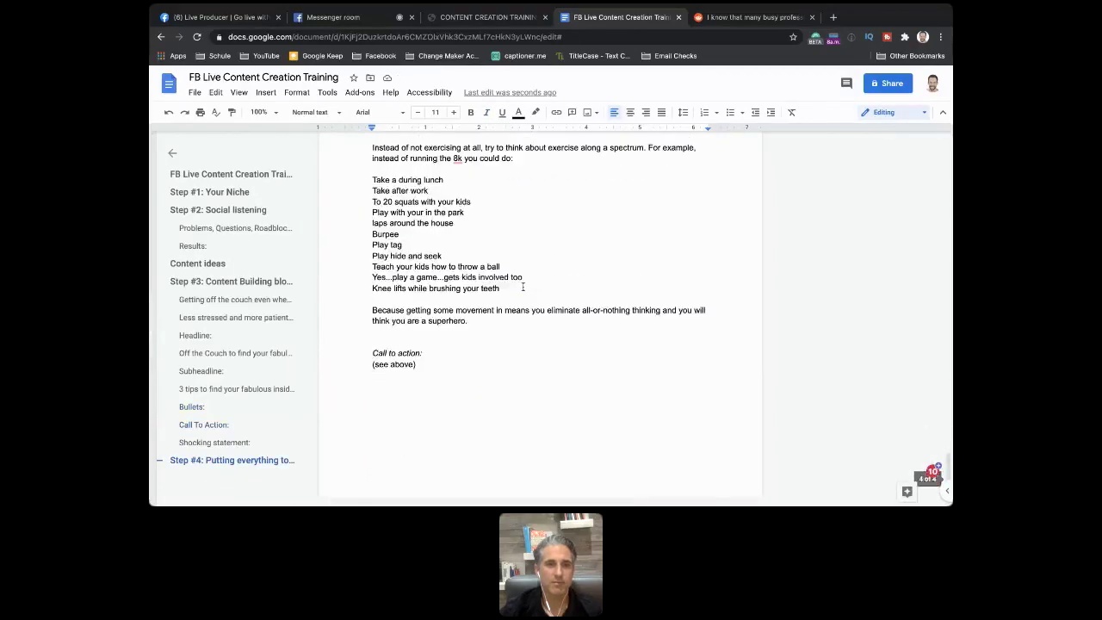
left_click(422, 364)
key("shift+Home")
key("BackSpace")
key("ctrl+v")
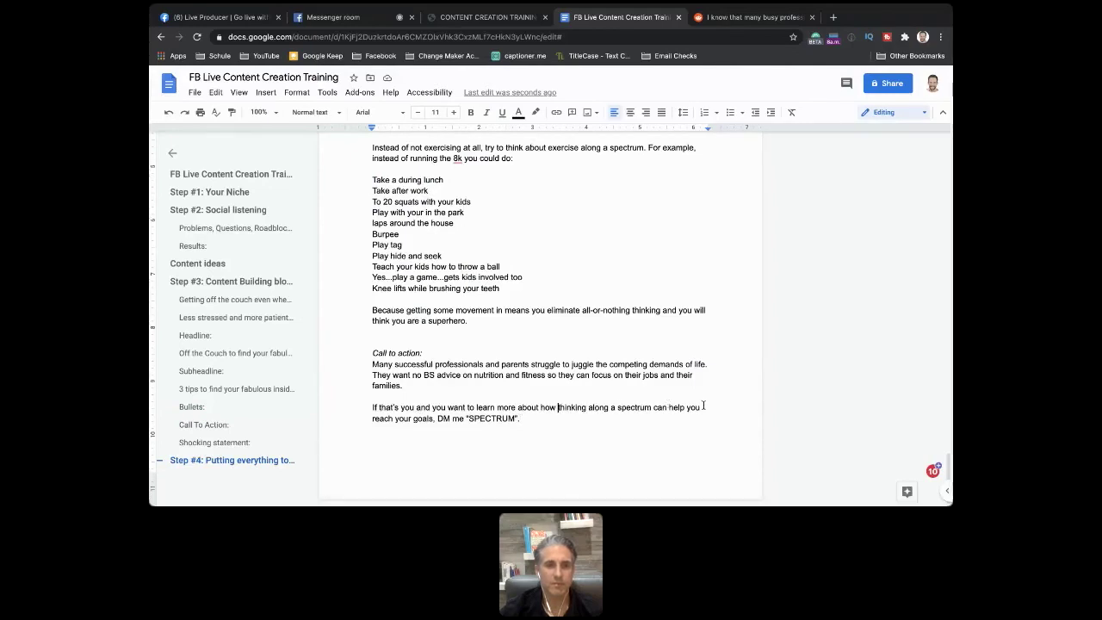
Step: Change the DM keyword in the pasted call to action to "SUPERHERO" and switch to the Messenger room with the live comments
double_click(483, 419)
type("SUPER")
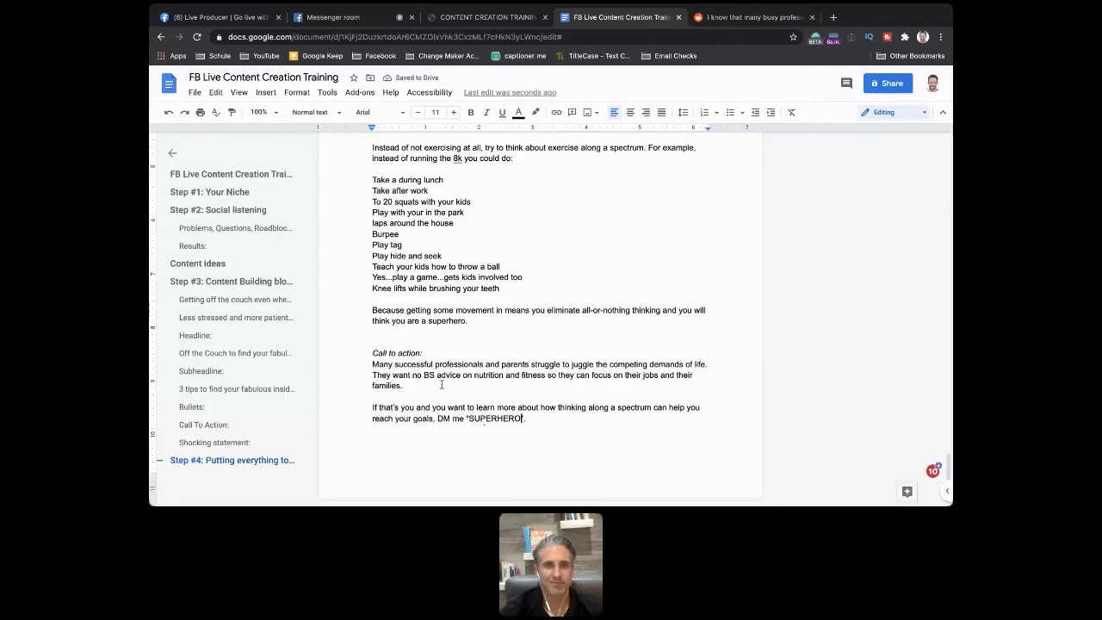
scroll(442, 385, "up", 2)
key("ctrl+2")
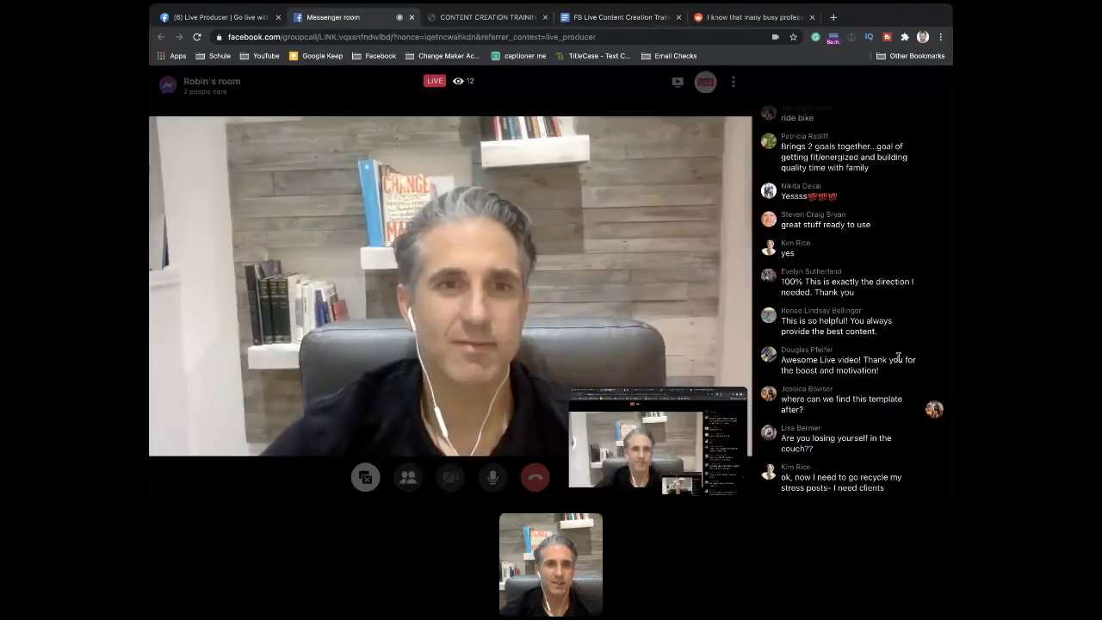